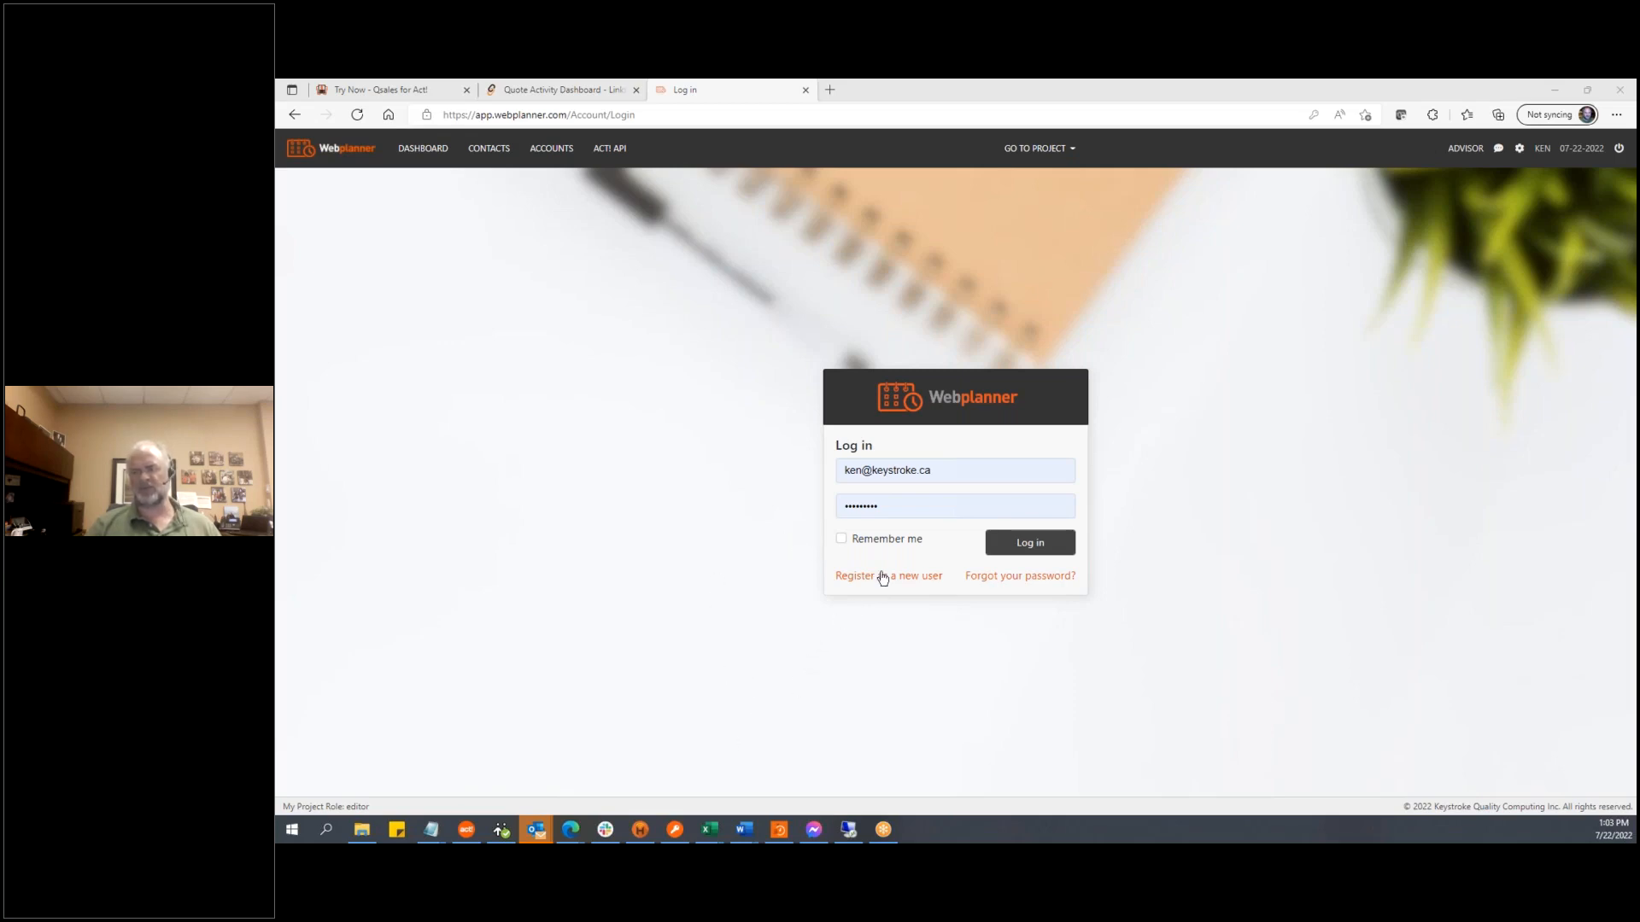
Log in with the credentials already filled in and open the Development Board 2022 project
left_click(1035, 544)
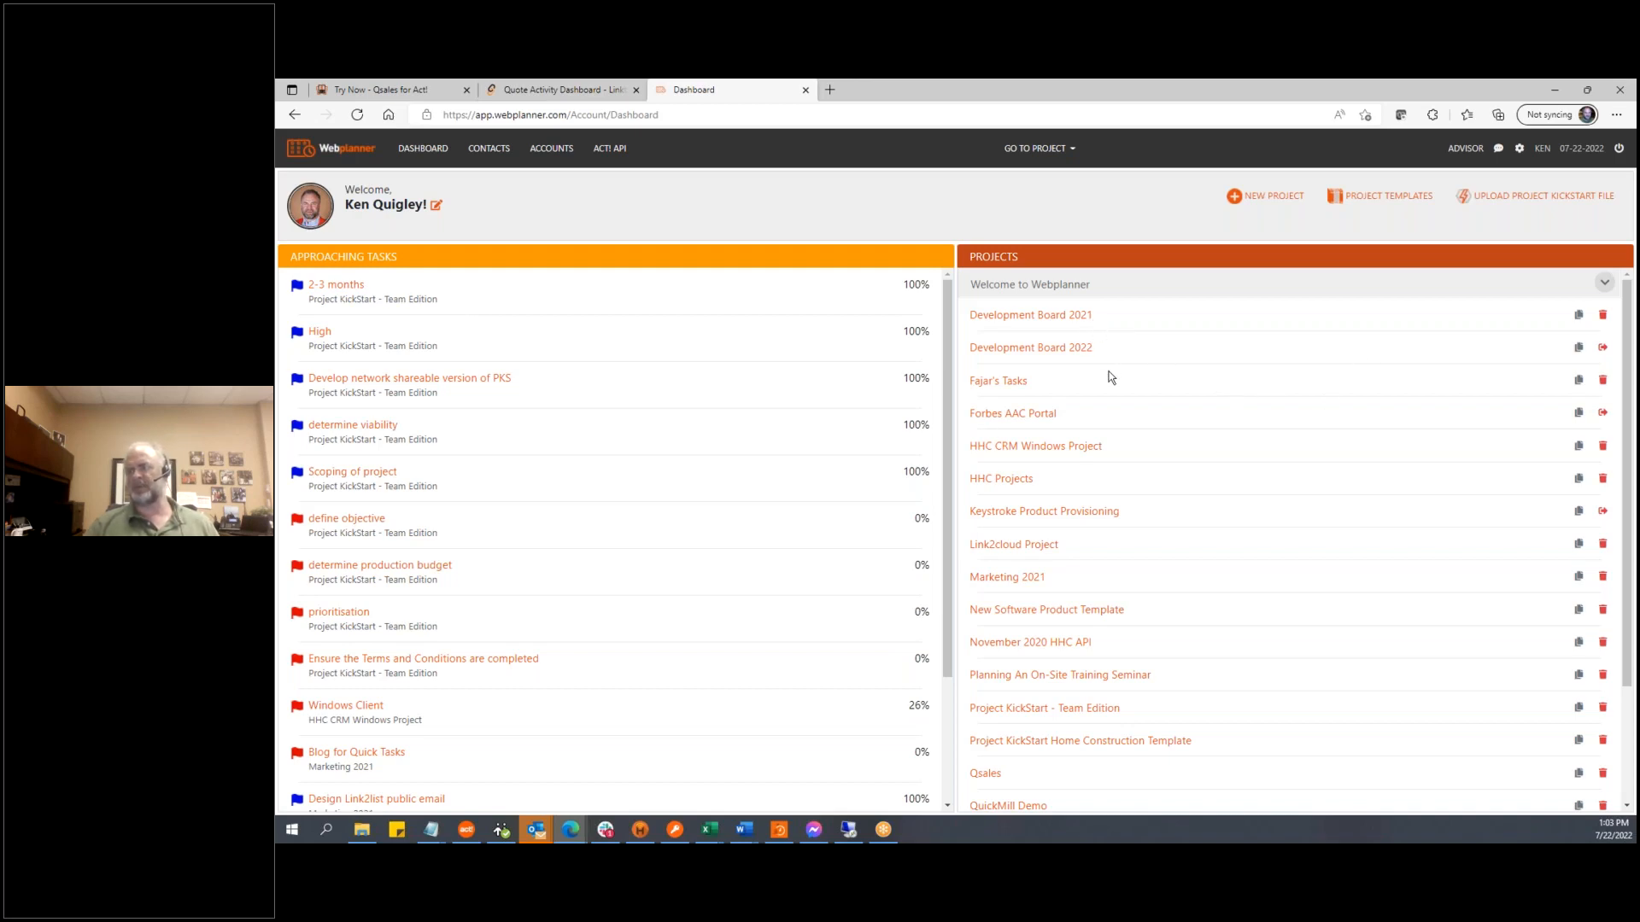
scroll(1111, 377, "down", 3)
scroll(1163, 448, "up", 3)
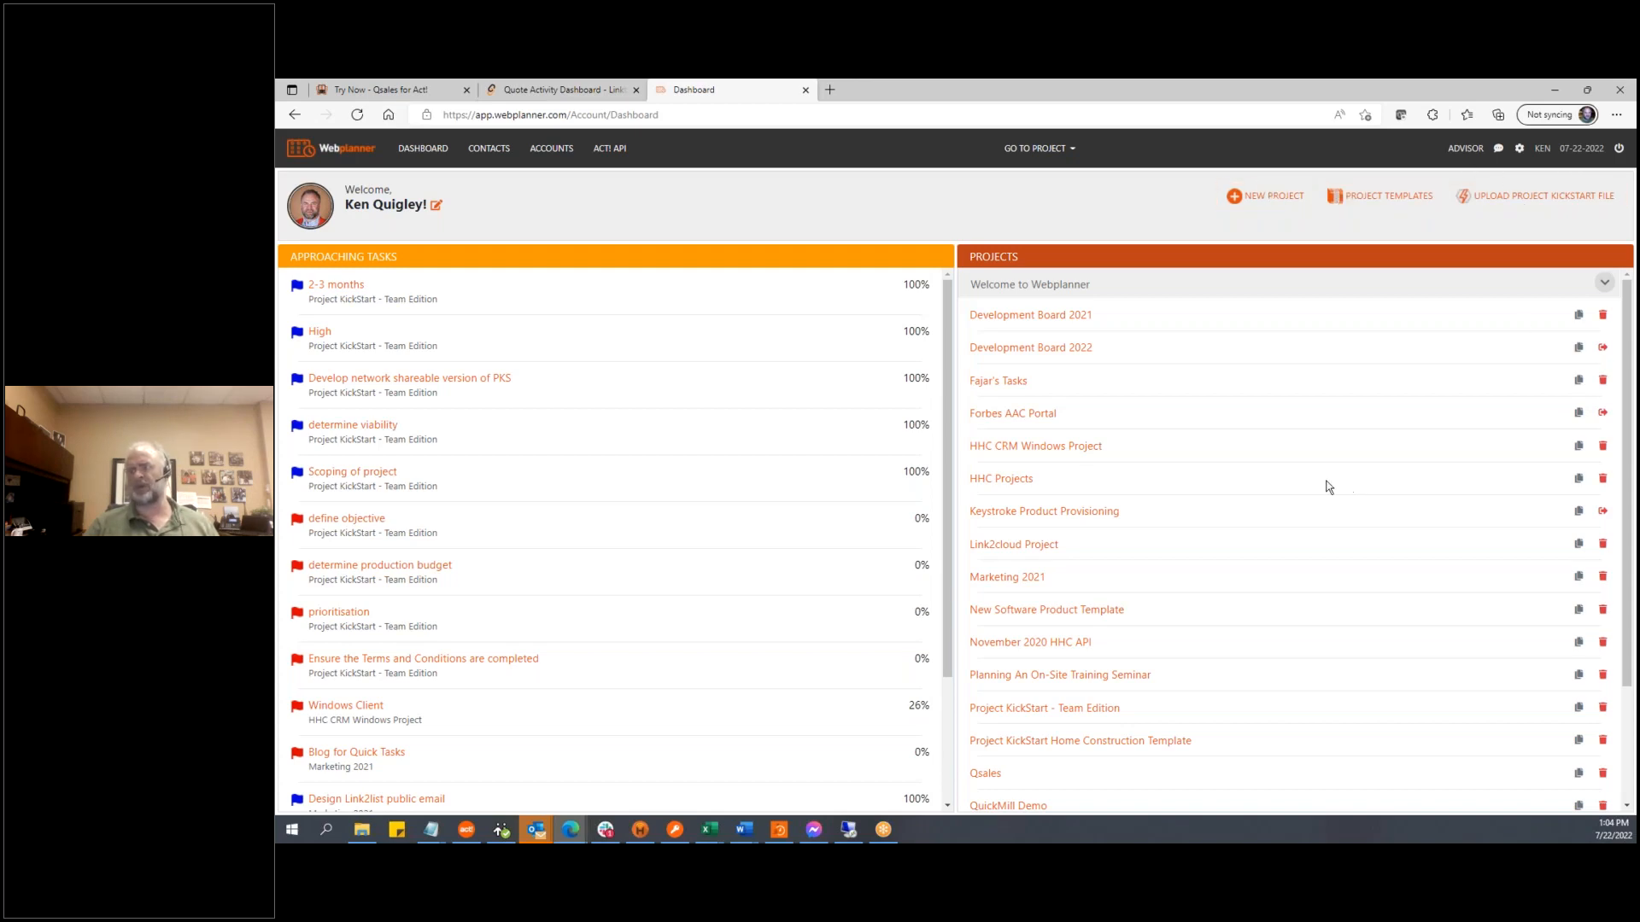
left_click(1034, 348)
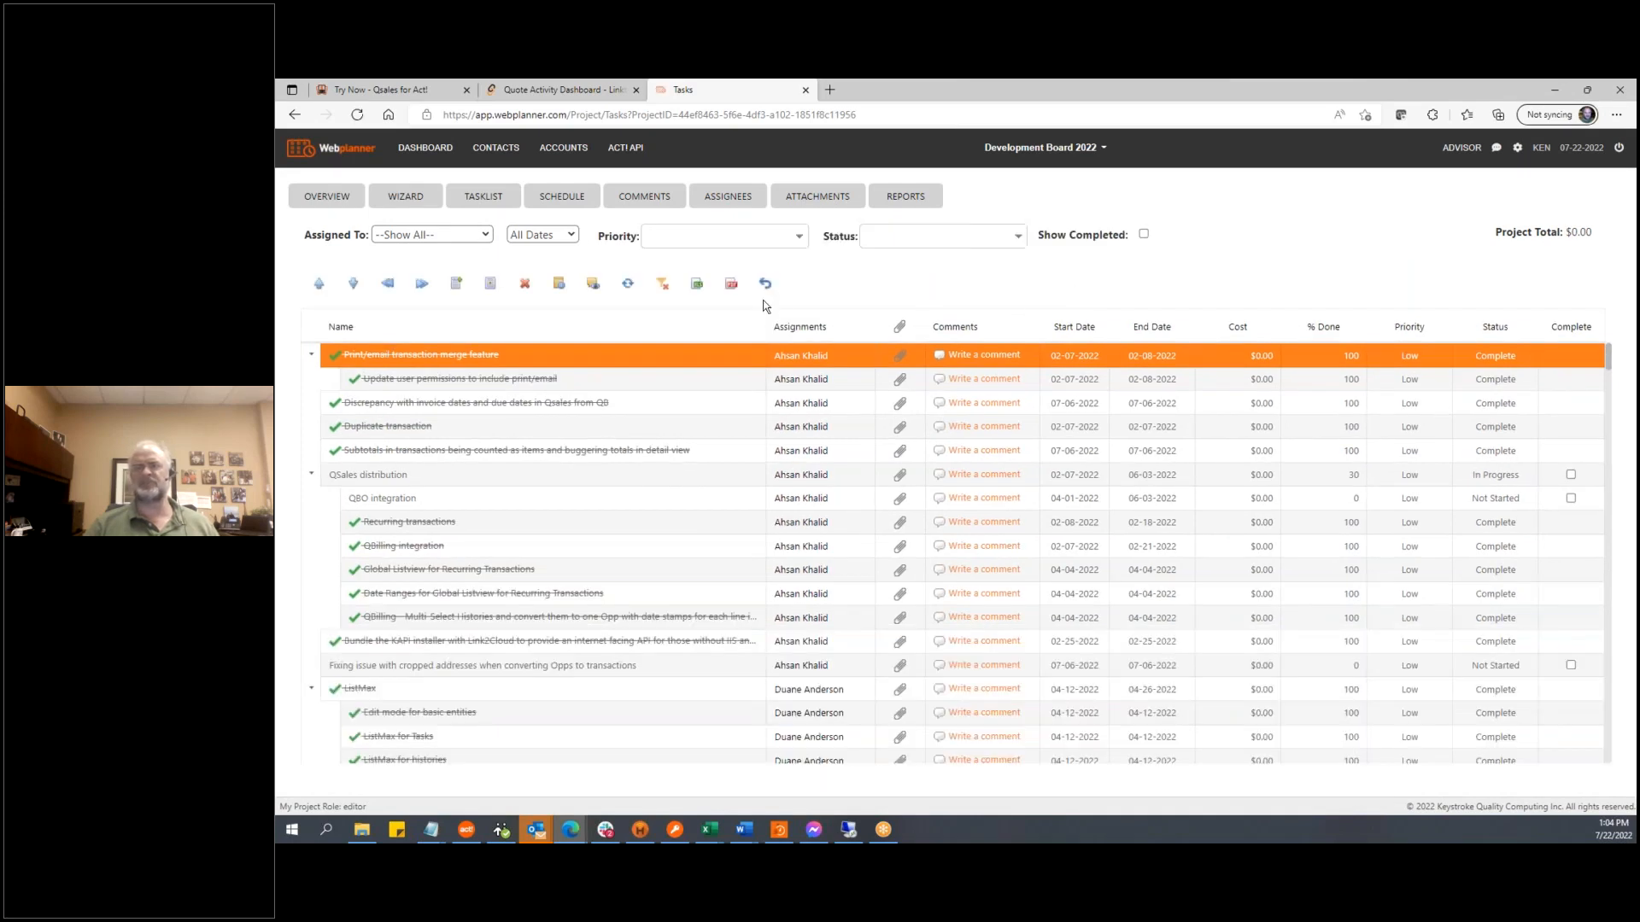
Open the project's task list and look through its outstanding tasks
left_click(484, 195)
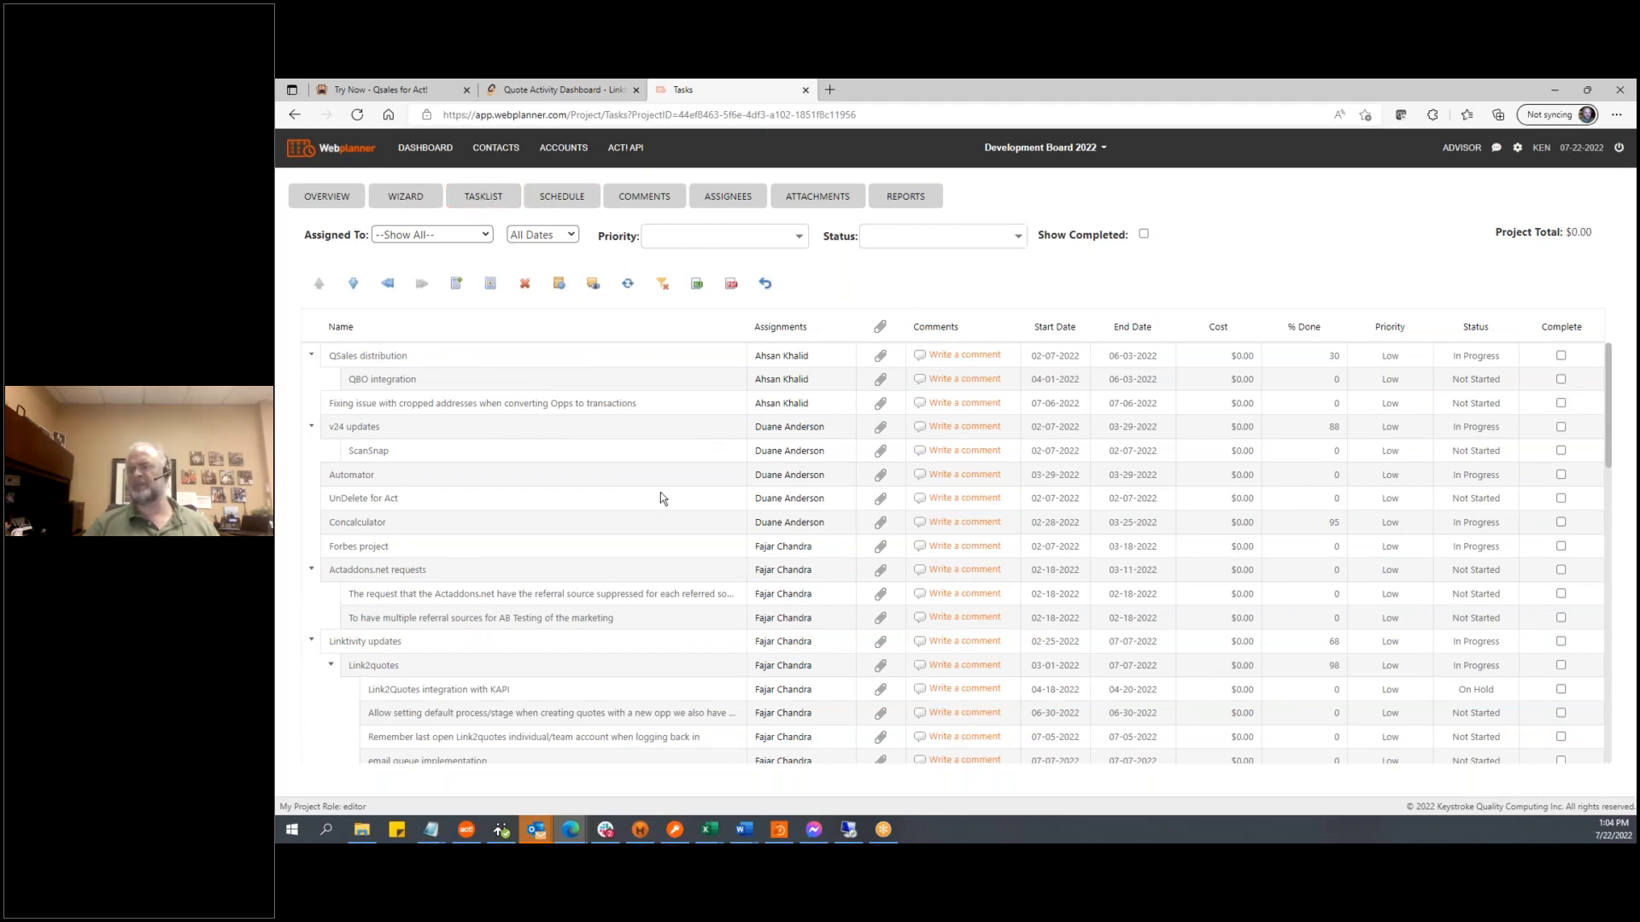
scroll(664, 492, "down", 5)
scroll(663, 491, "up", 5)
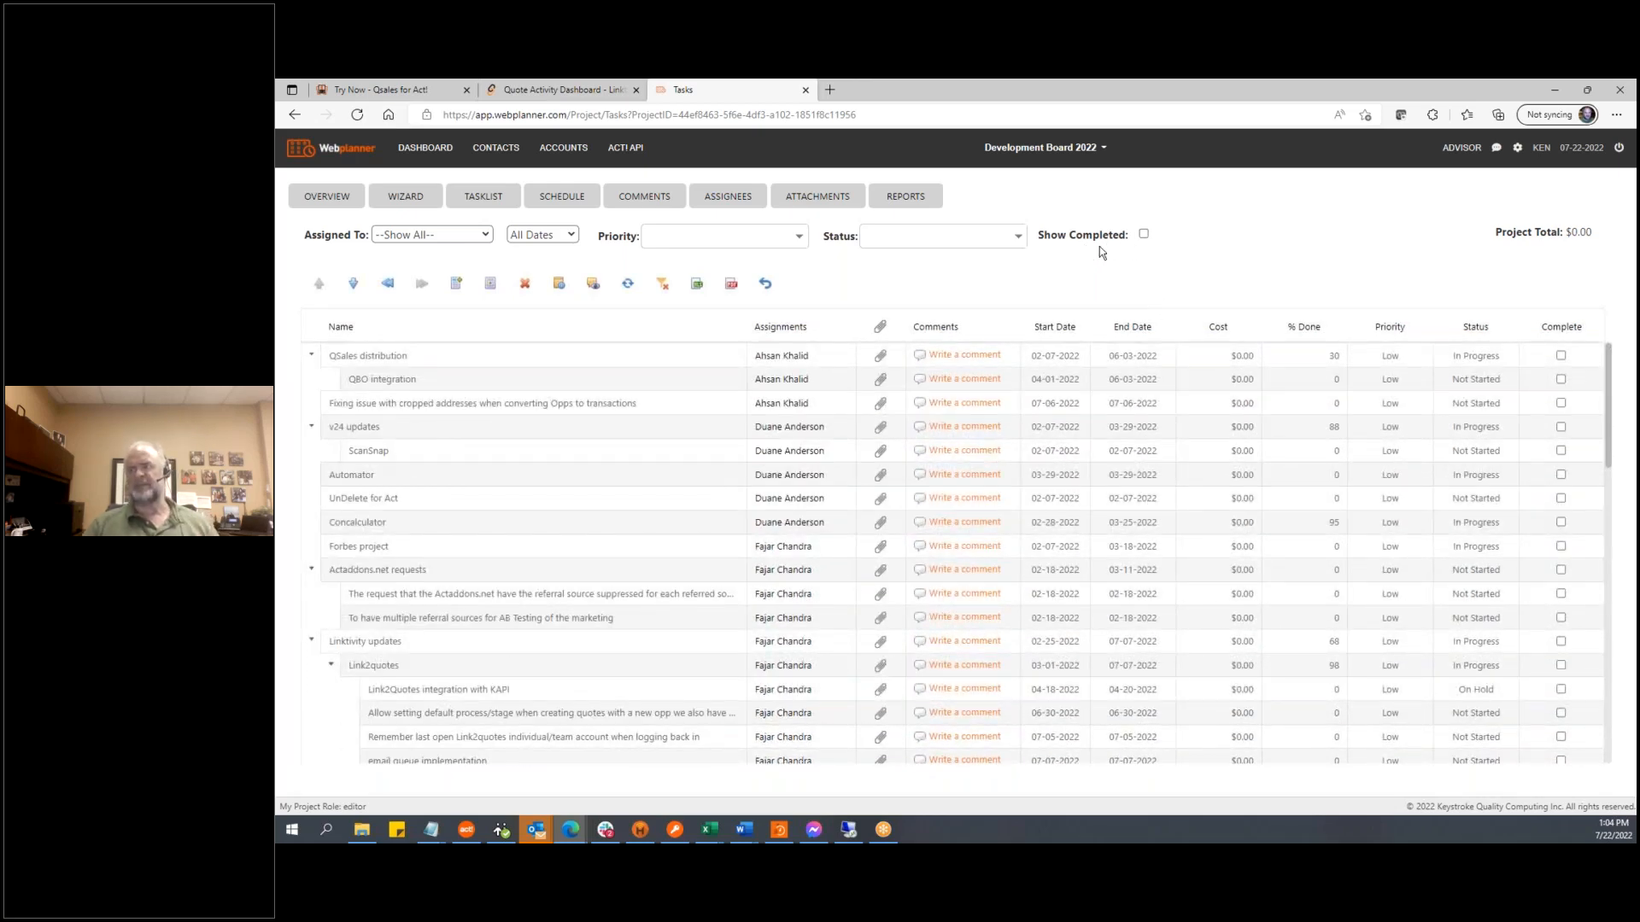
scroll(620, 645, "down", 5)
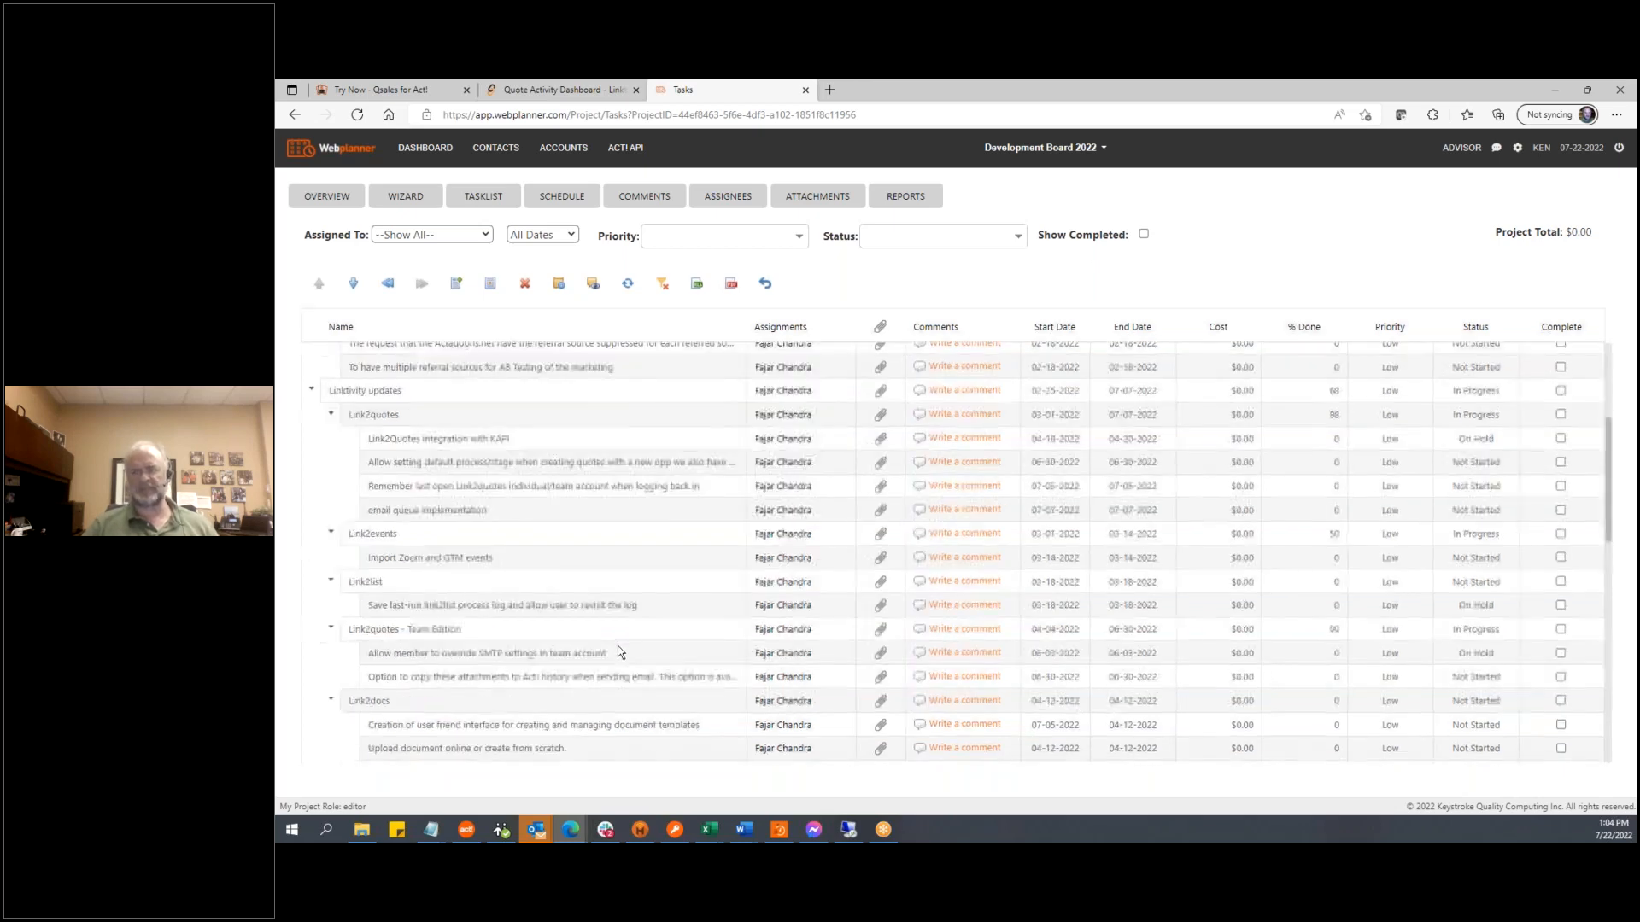
scroll(621, 638, "up", 6)
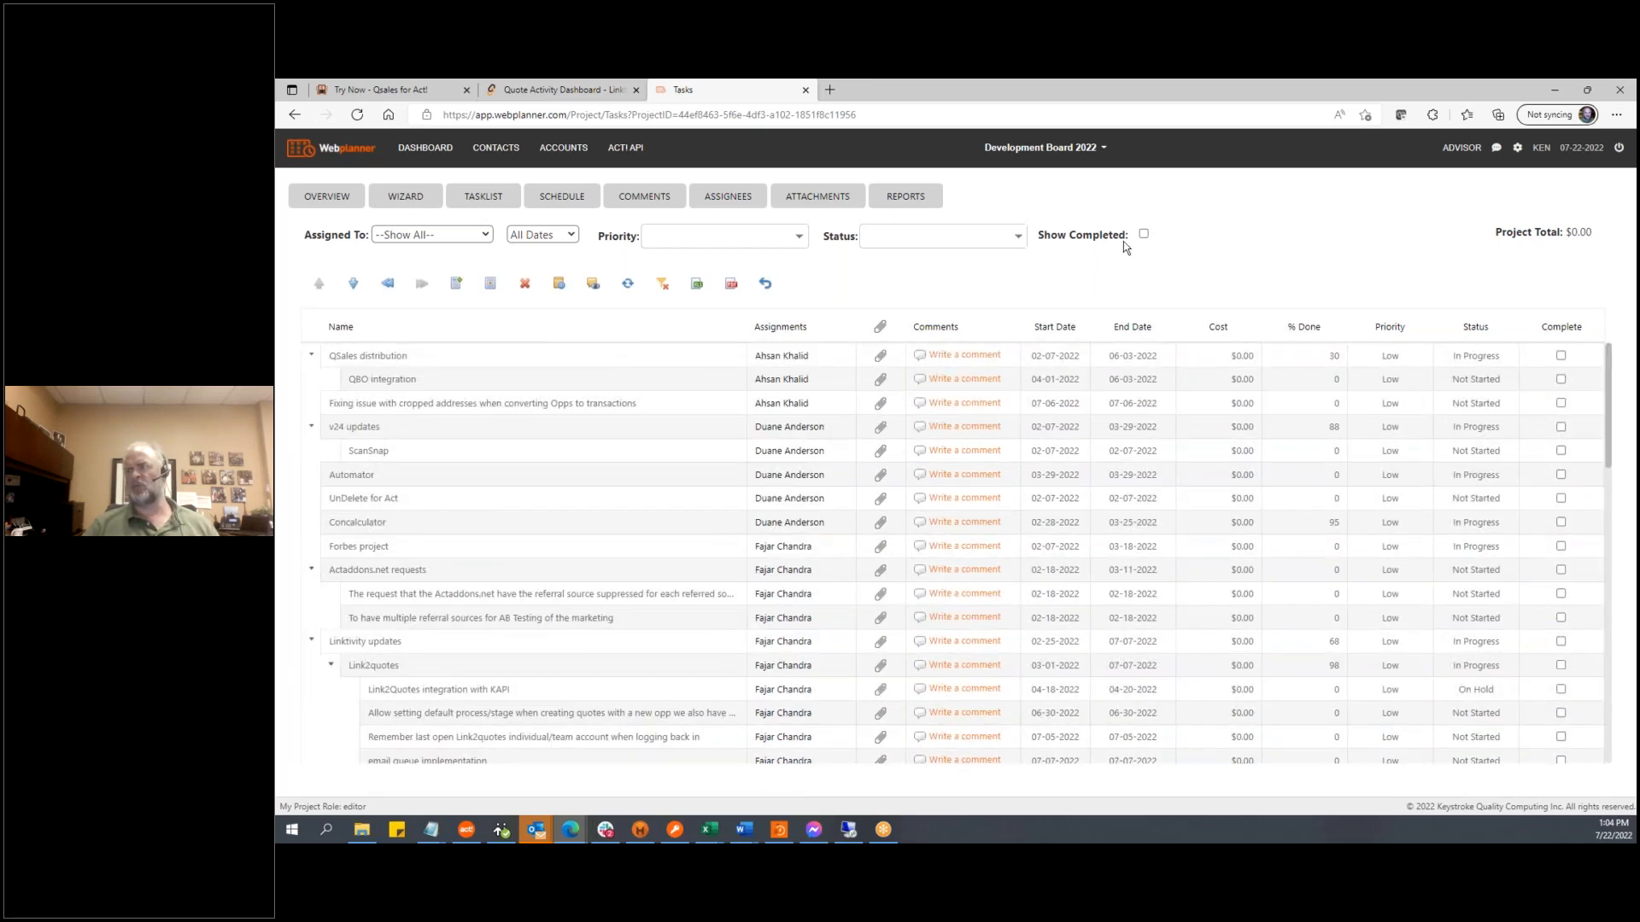
Show the completed tasks in the task list and hide them again
left_click(1145, 236)
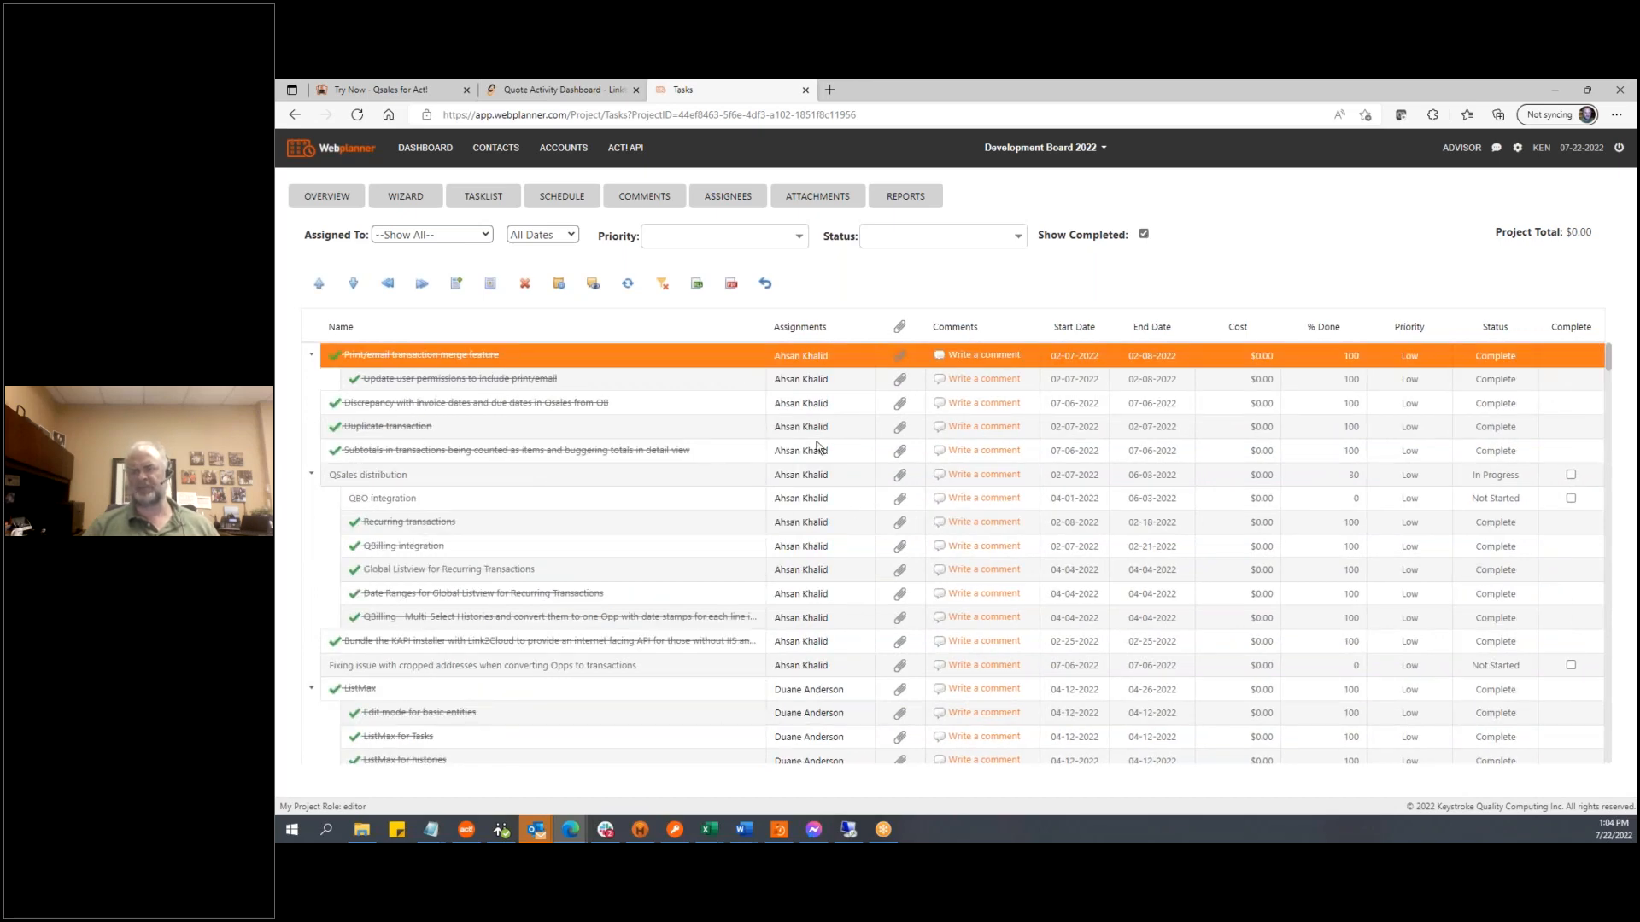
left_click(1144, 234)
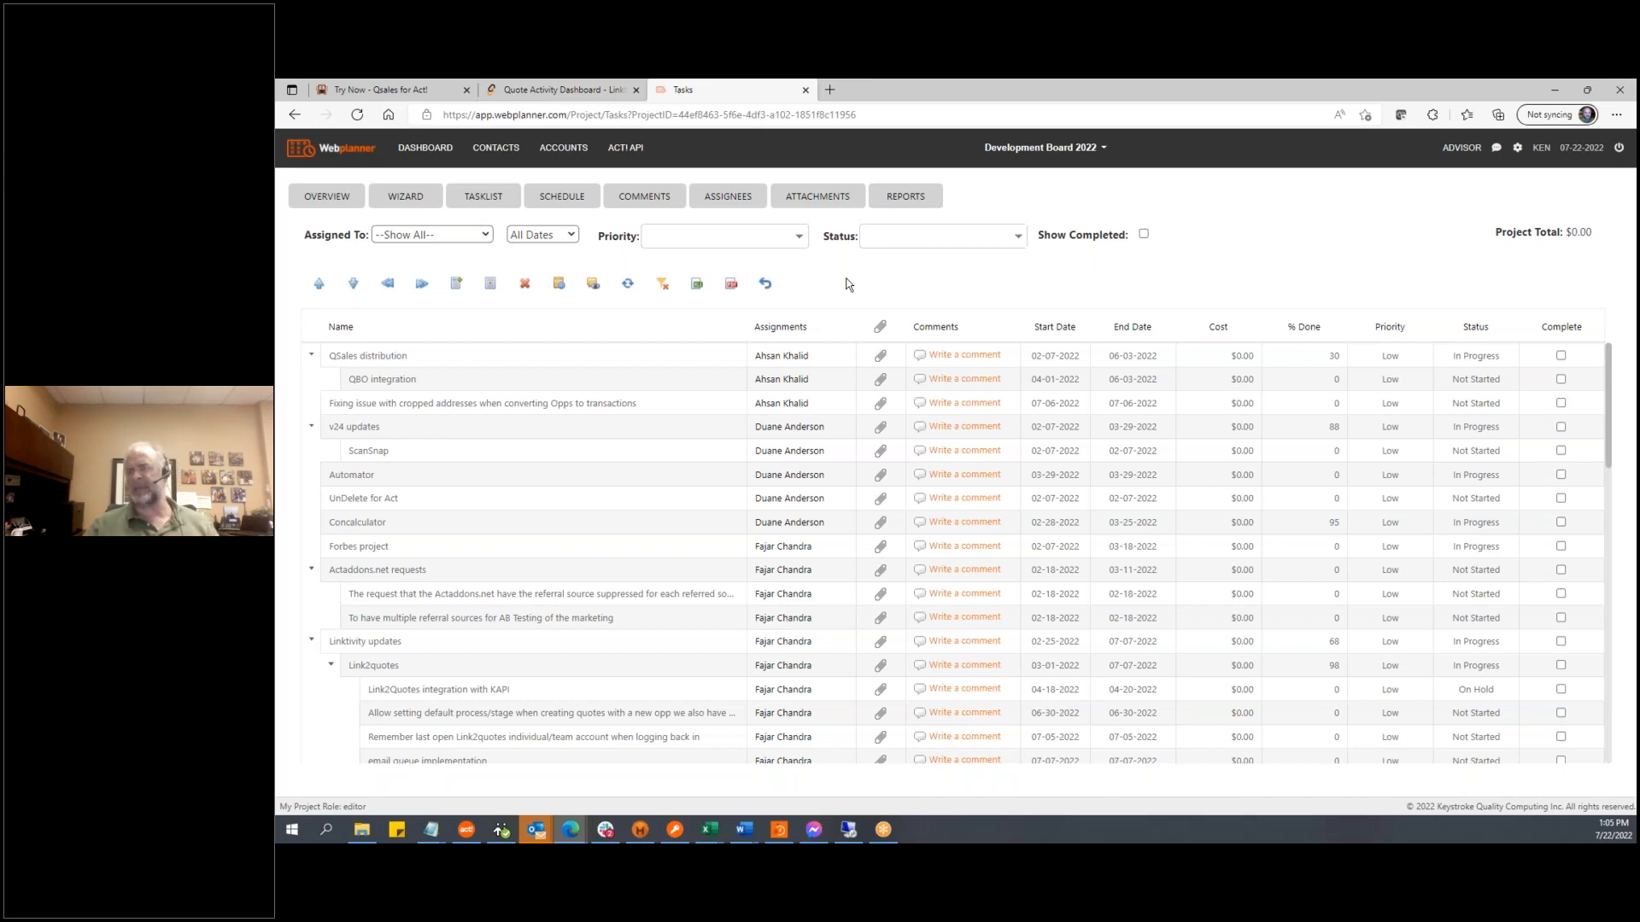
View the project's schedule, then return to the task list and select the QSales distribution task
left_click(571, 199)
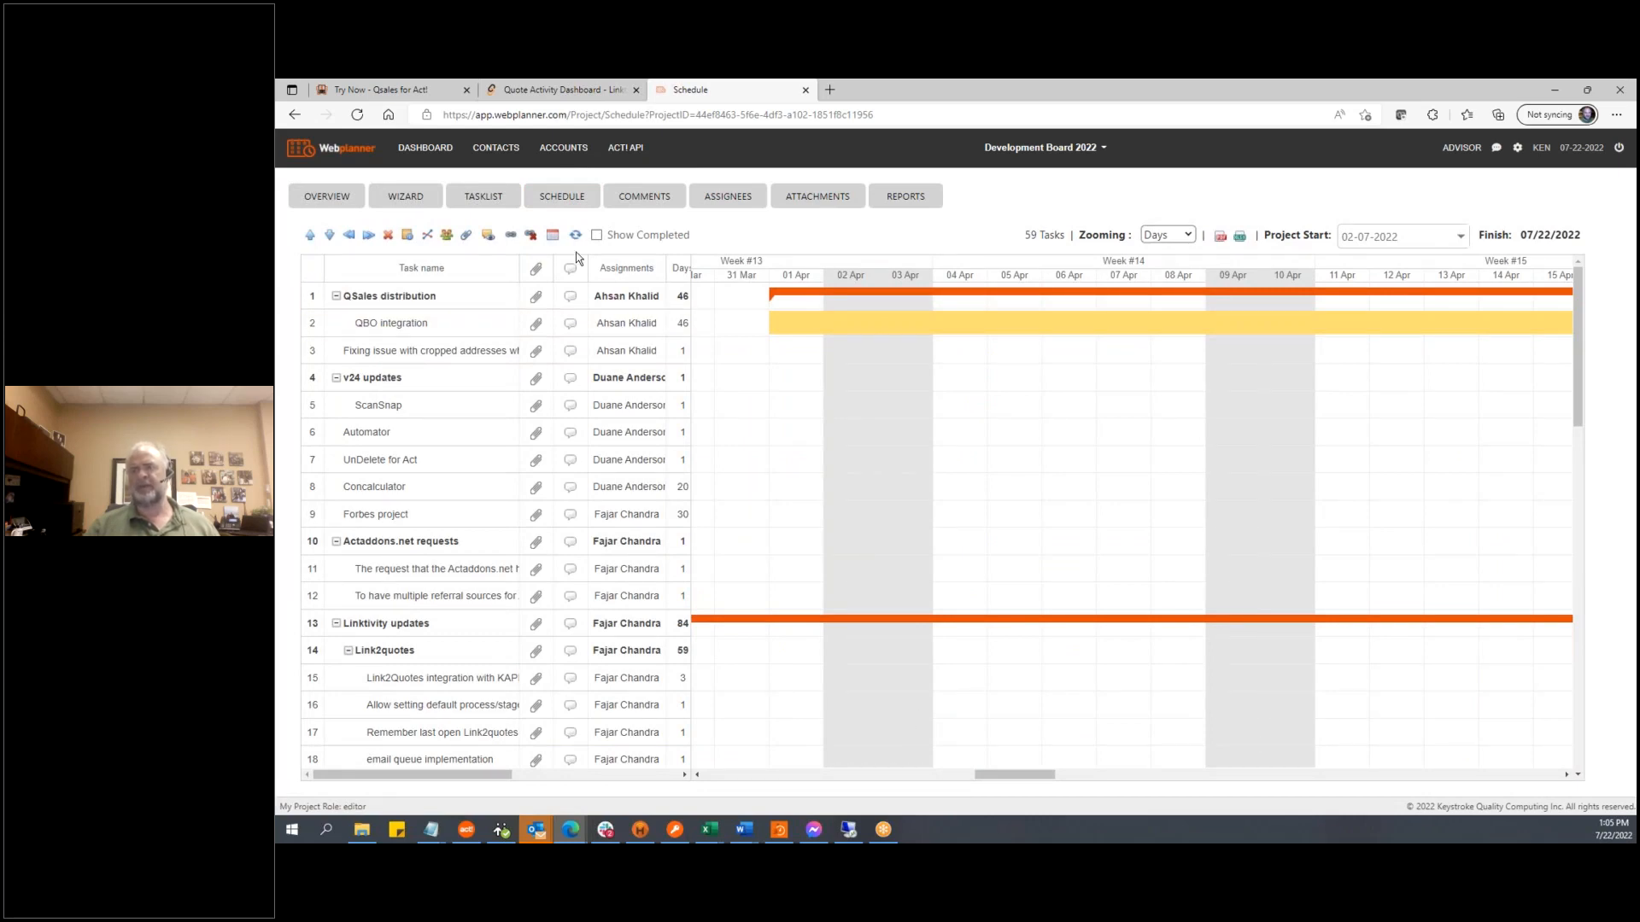
left_click(486, 199)
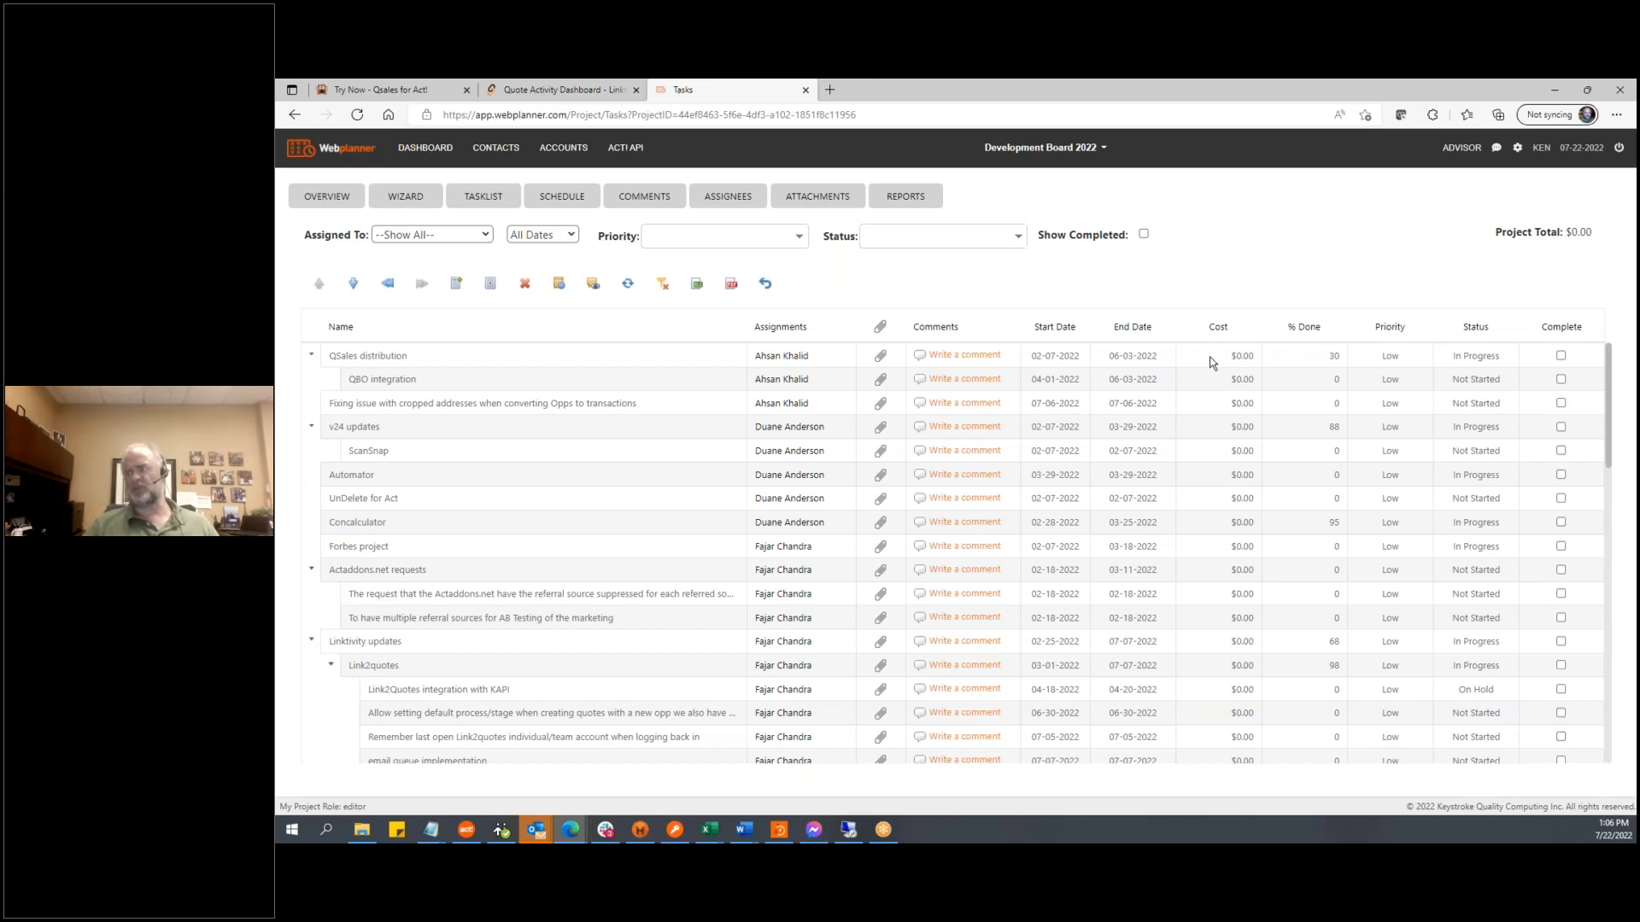
left_click(1293, 363)
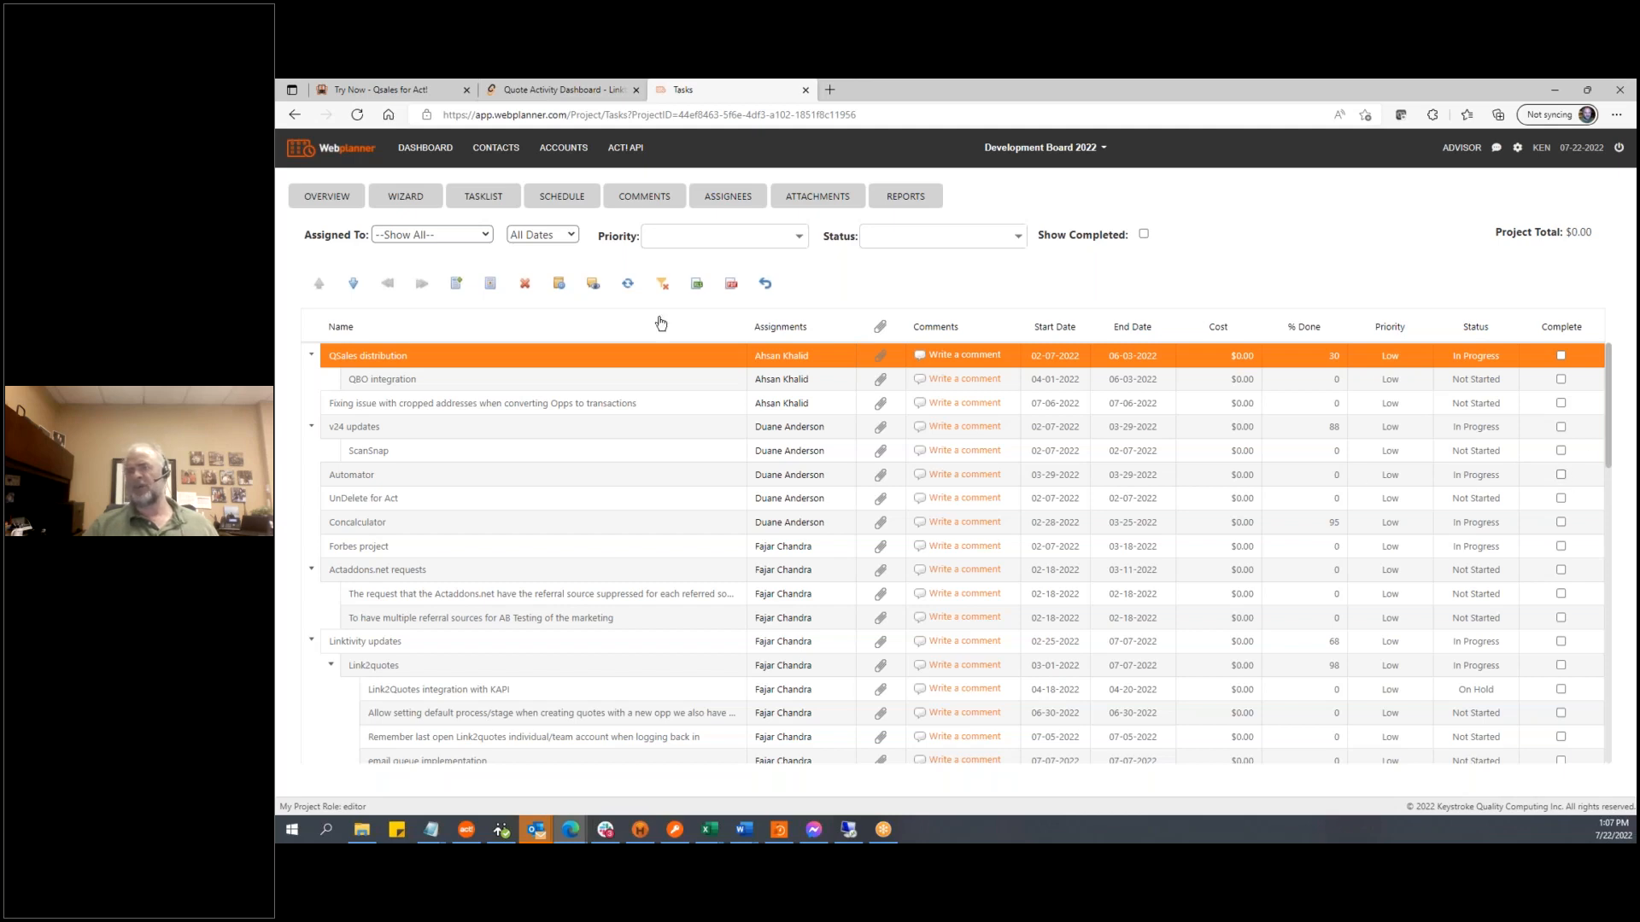
Check the assignee filter options and filter the task list by the In Progress status
left_click(486, 235)
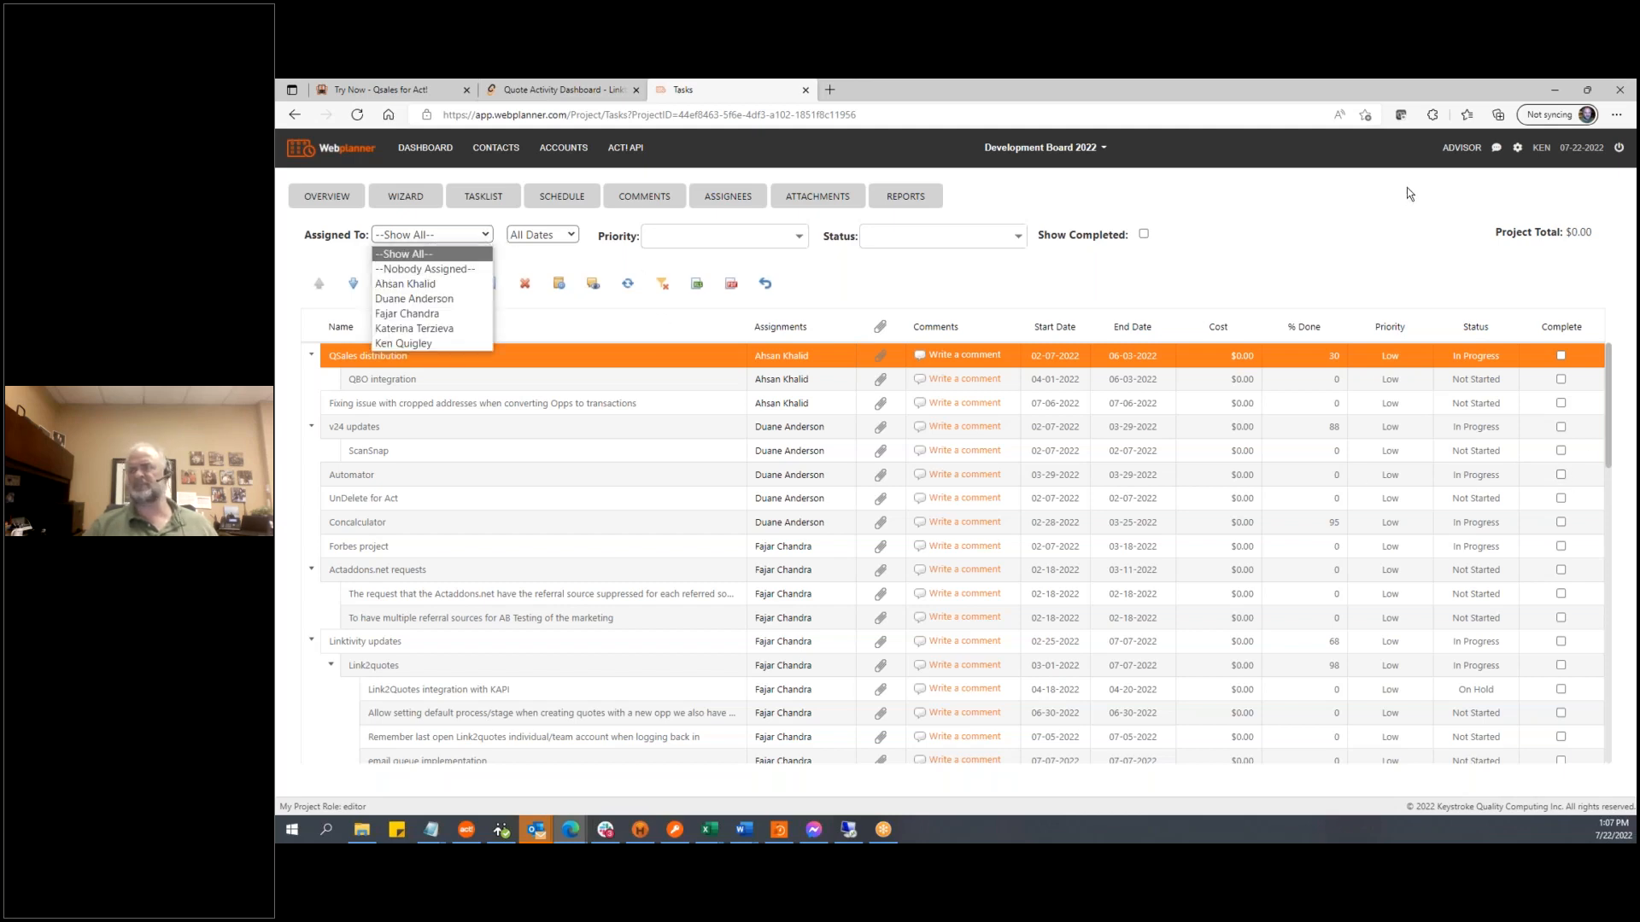
left_click(1368, 234)
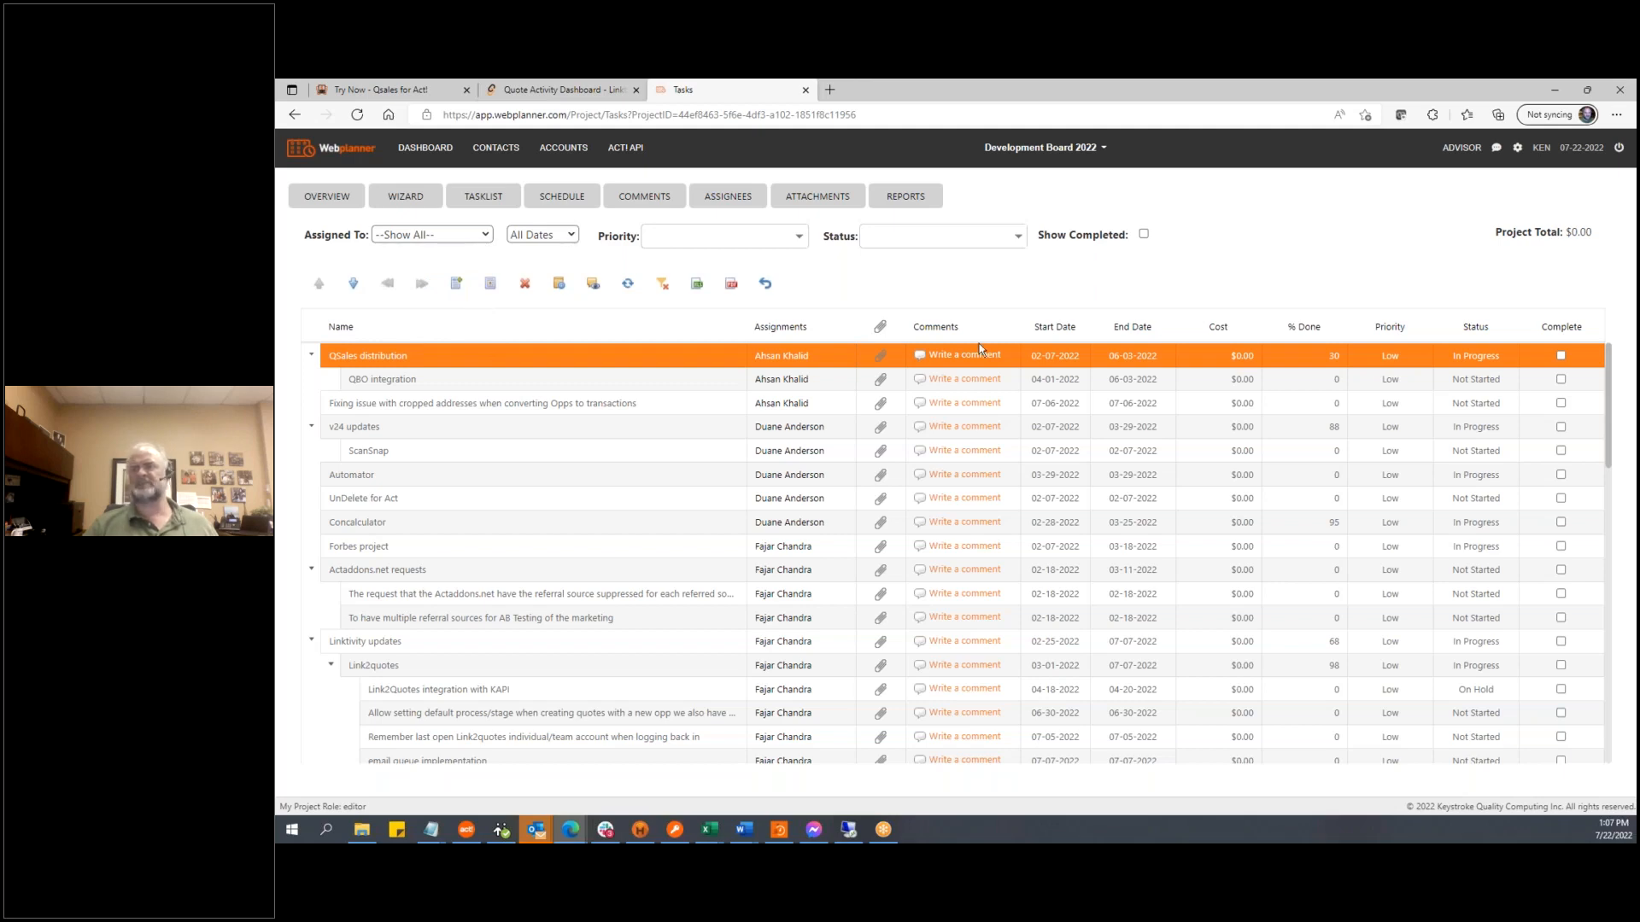
left_click(1018, 238)
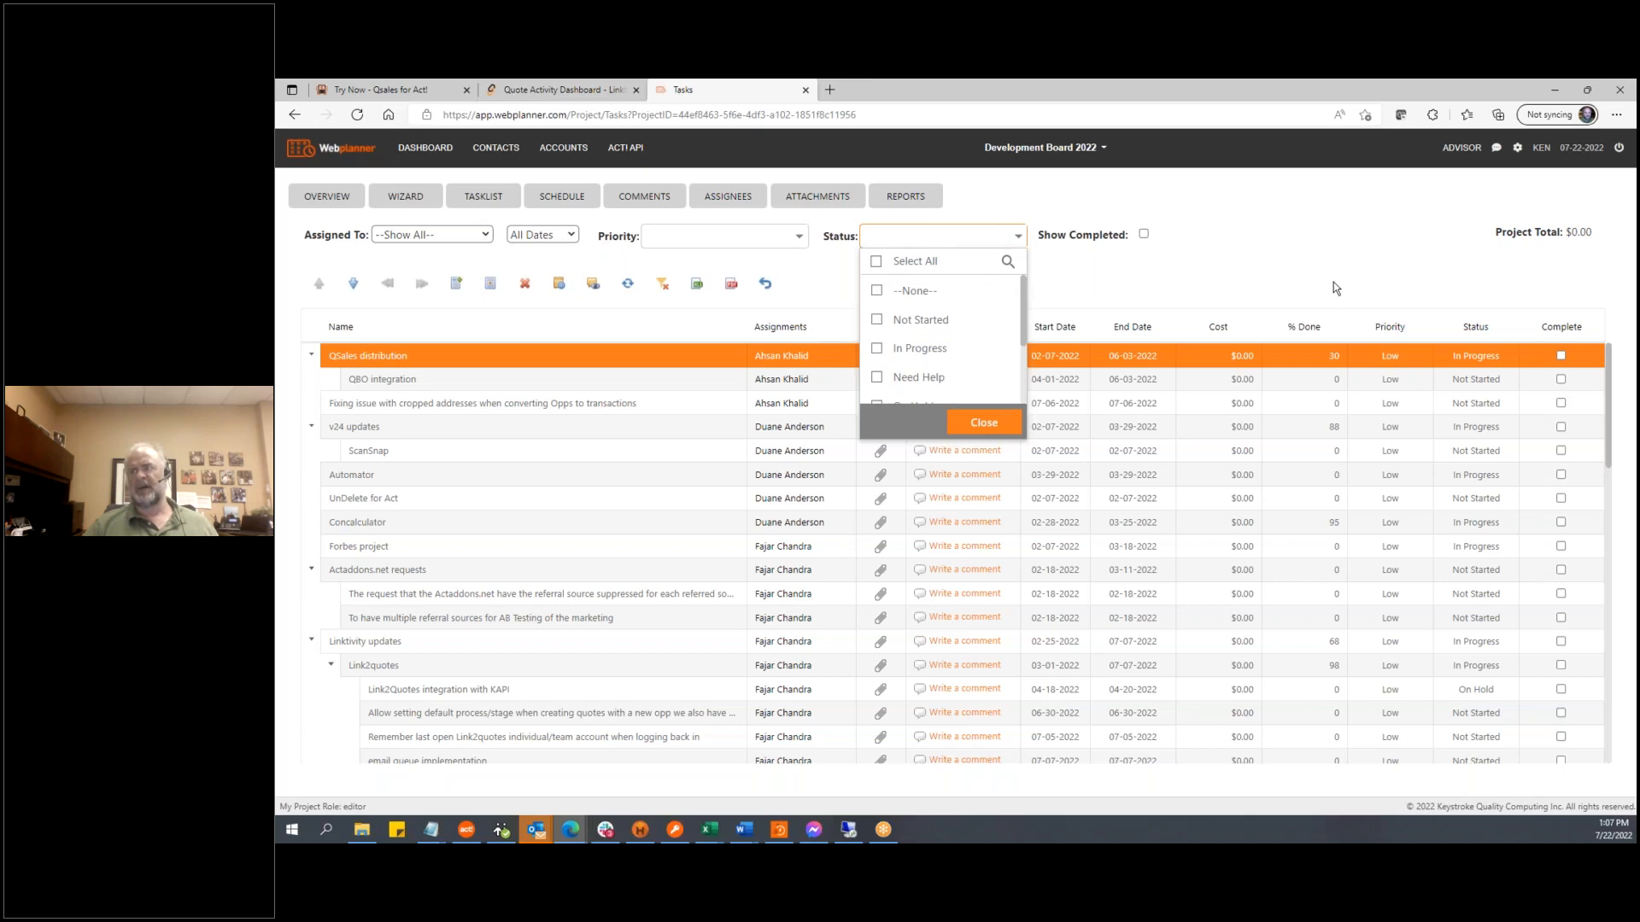
left_click(946, 346)
left_click(984, 422)
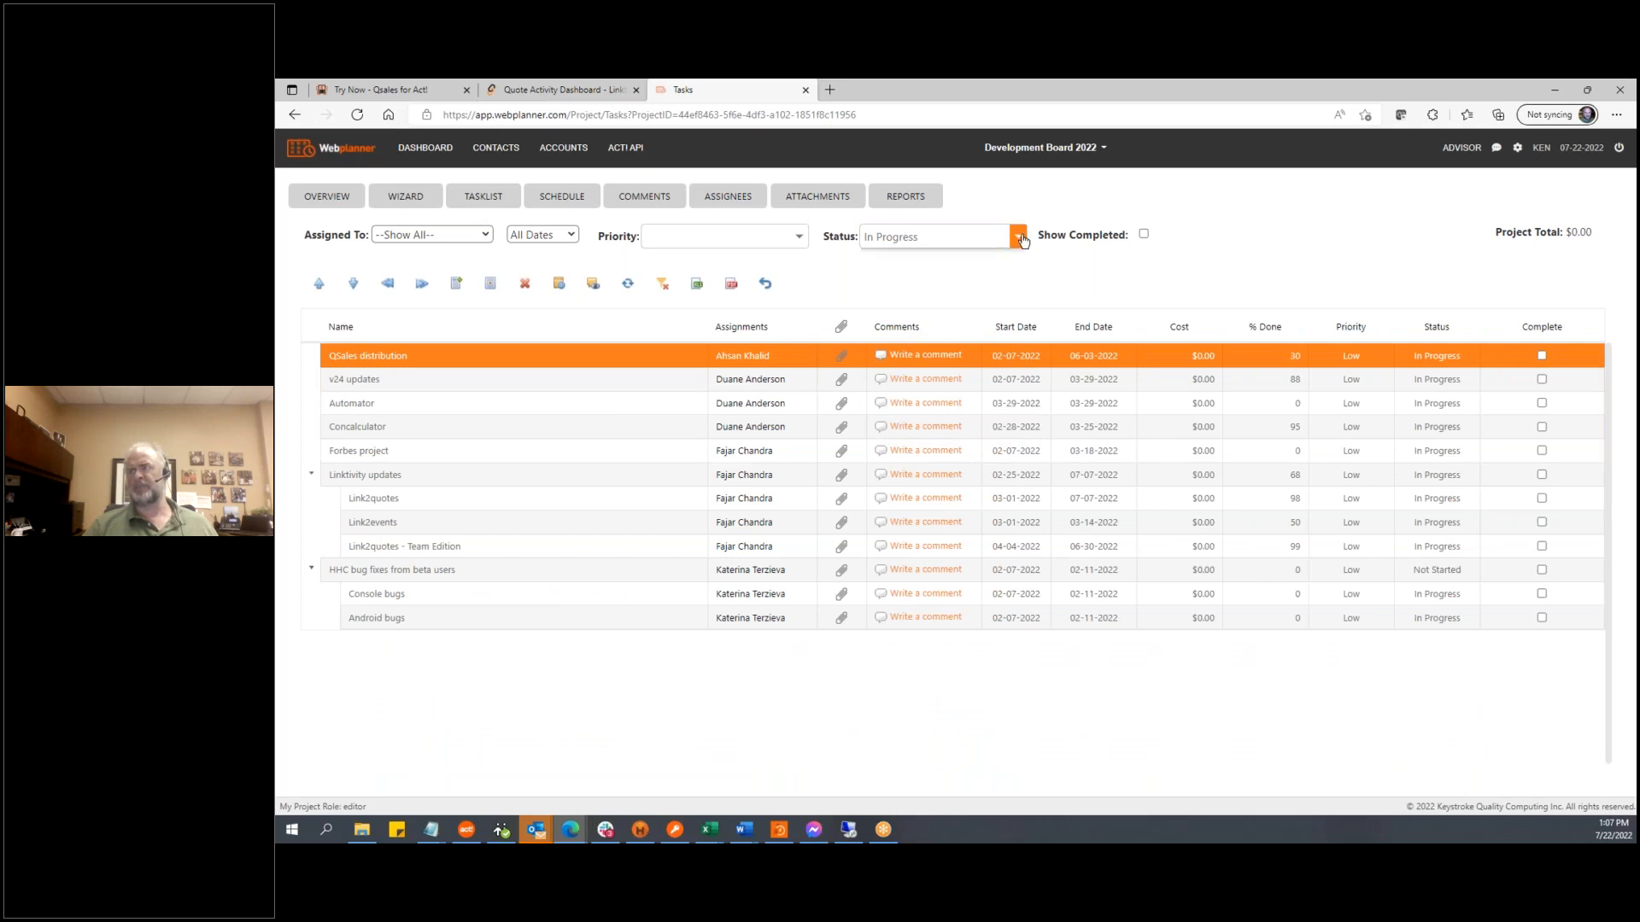
Extend the status filter to all statuses, review its options and clear the filter completely
left_click(1019, 236)
left_click(914, 261)
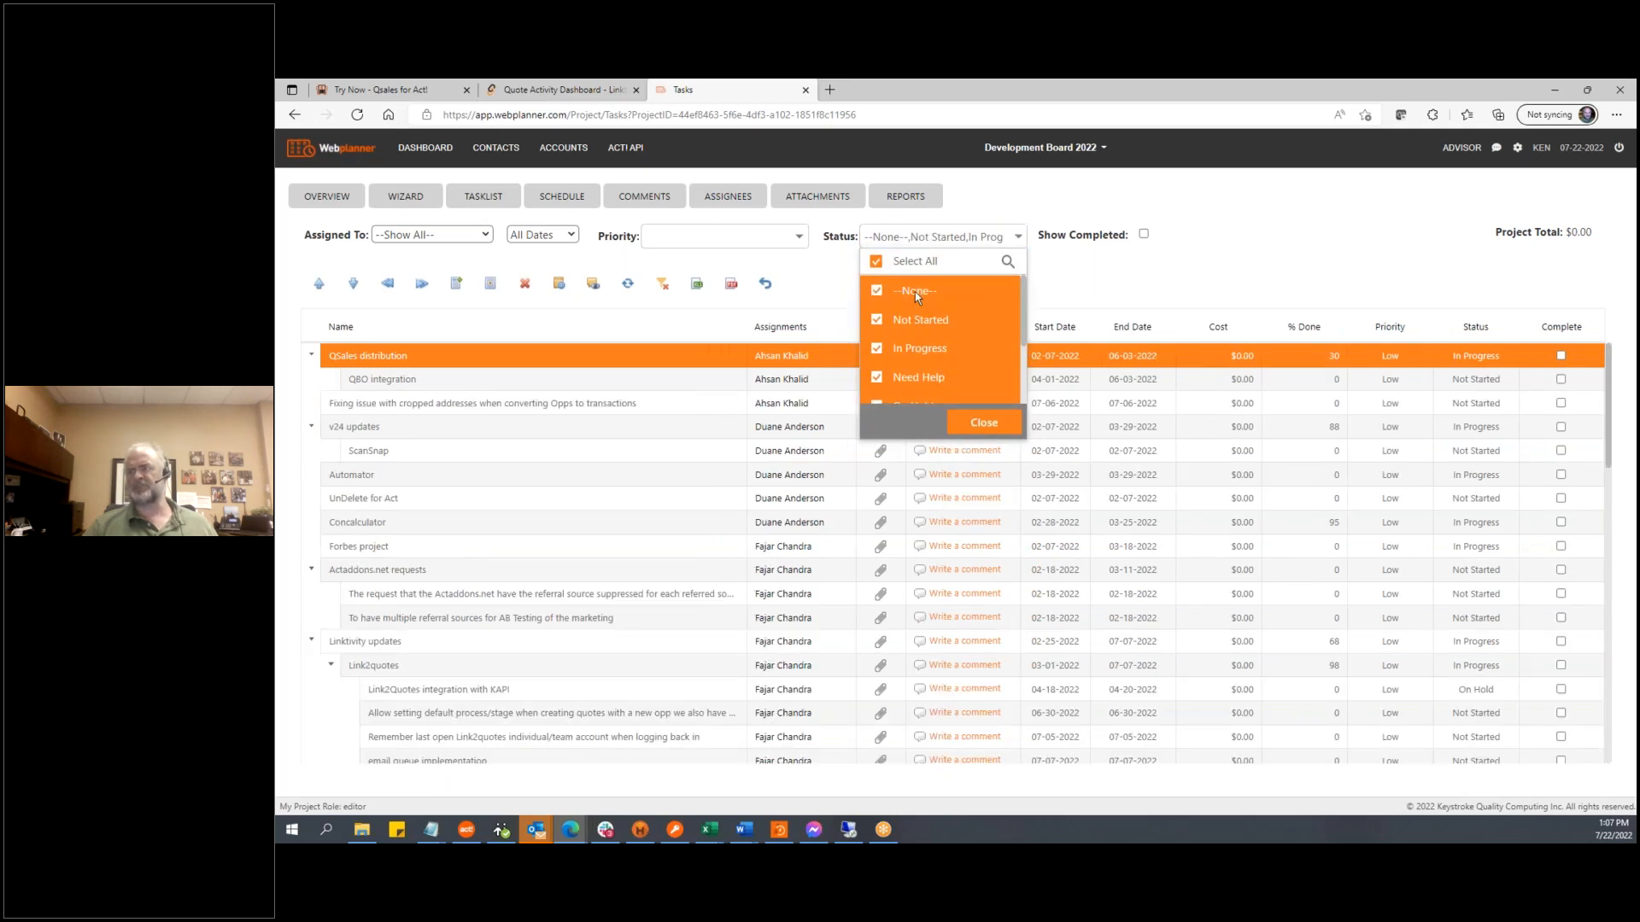
left_click(982, 423)
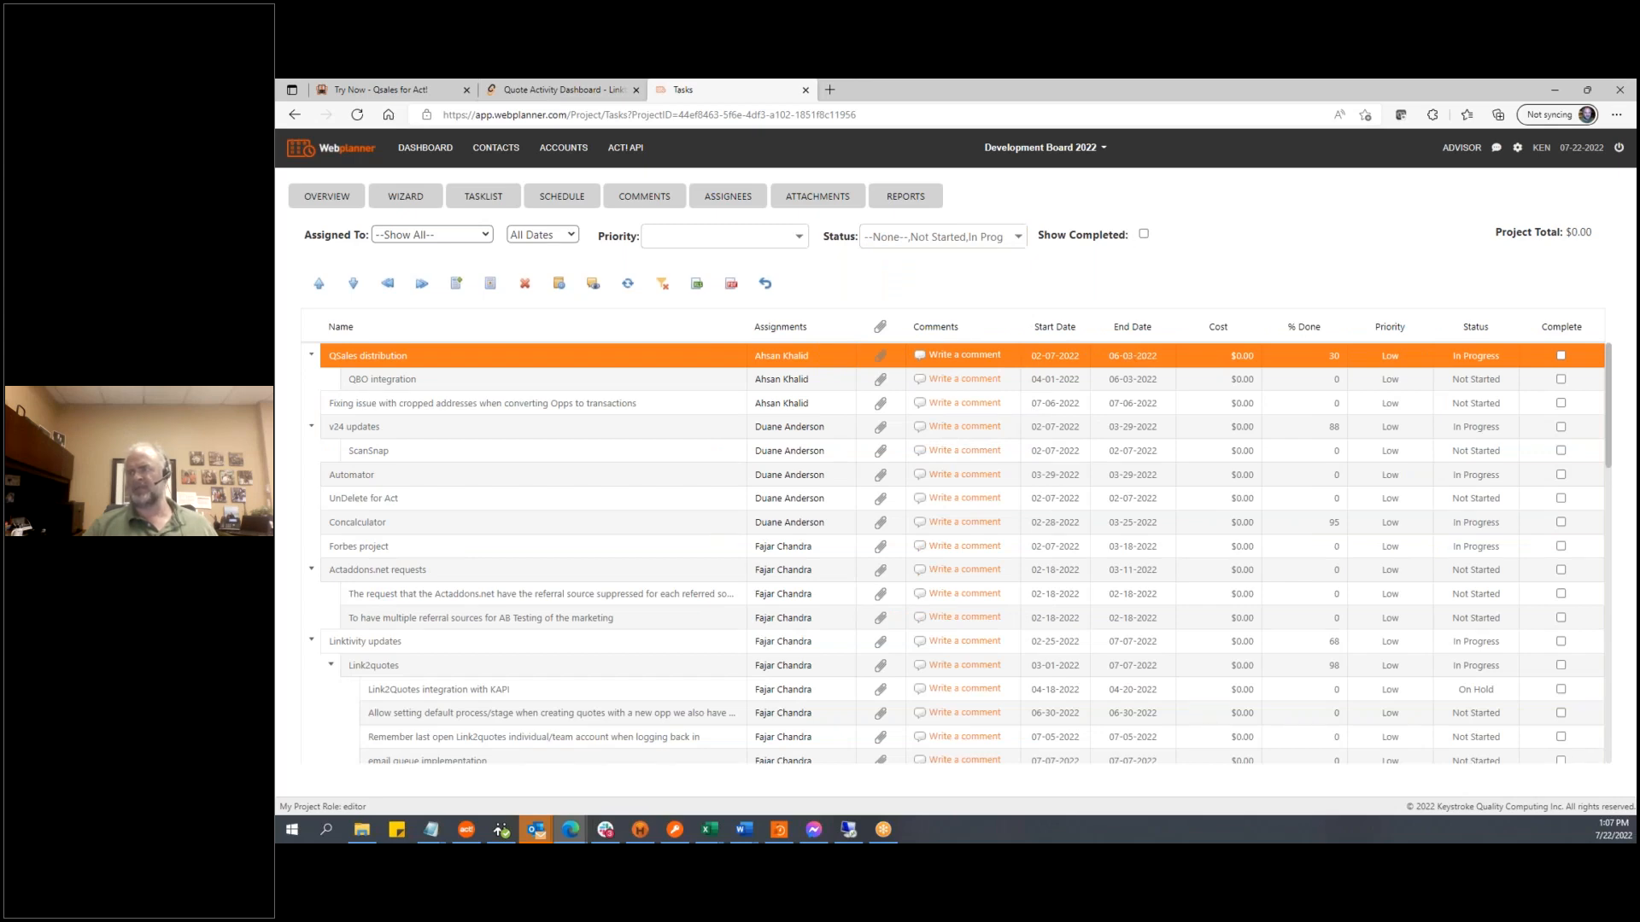
left_click(1019, 237)
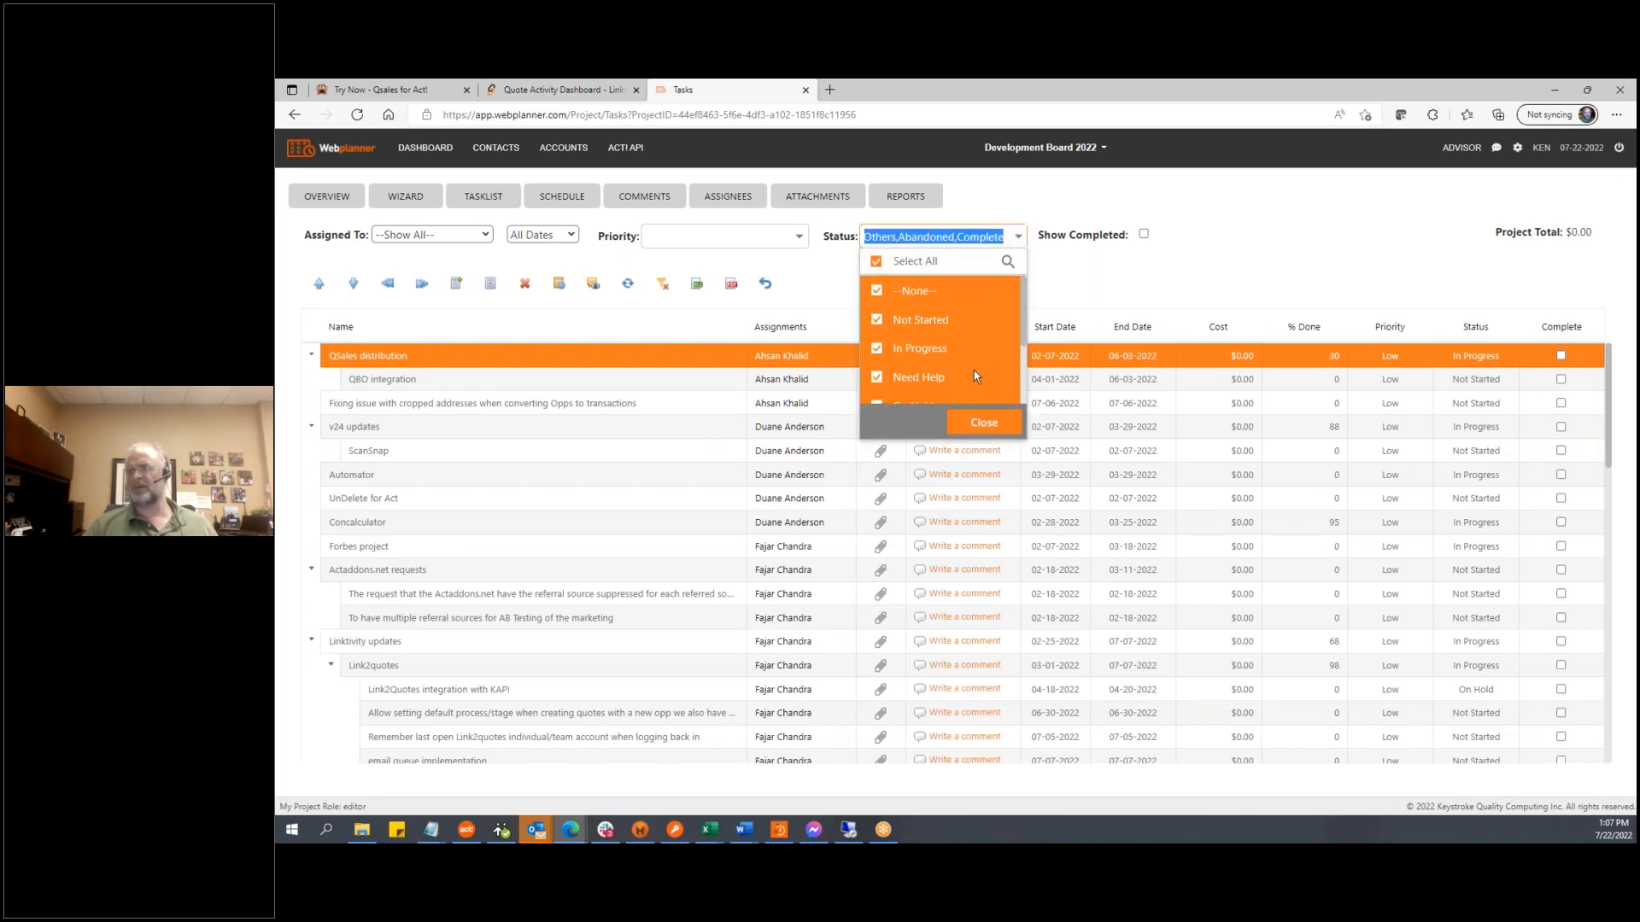
scroll(974, 372, "down", 2)
scroll(973, 372, "up", 2)
left_click(877, 262)
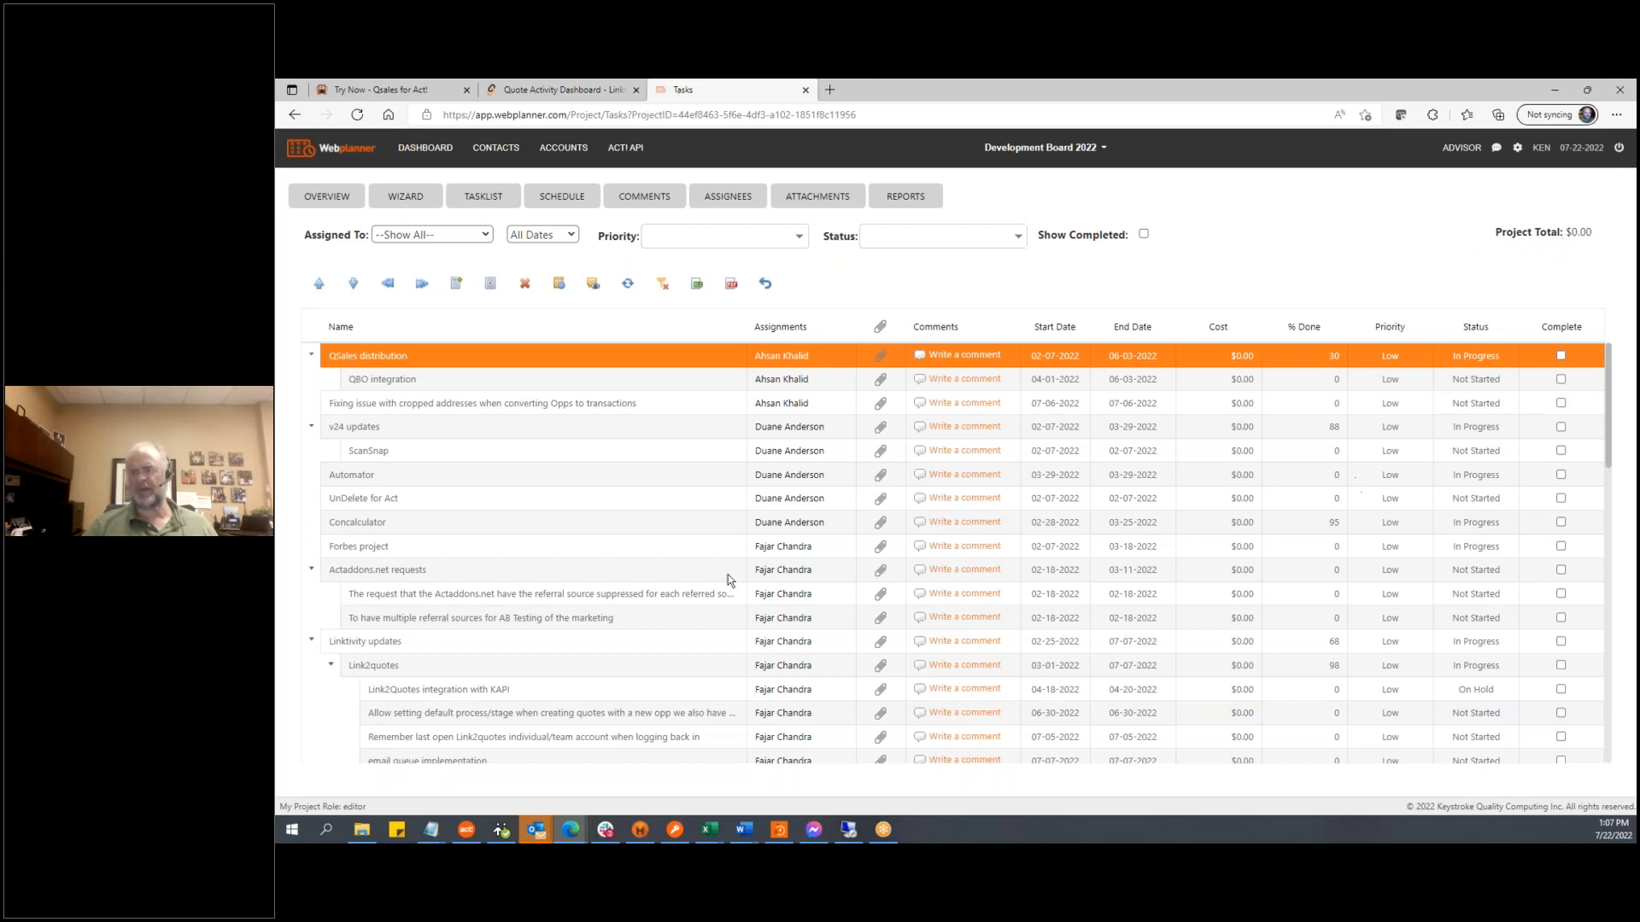
Go through the subtasks of Link2docs one by one, from the document template interface to the storage quota and template library
scroll(678, 552, "down", 4)
scroll(678, 552, "down", 3)
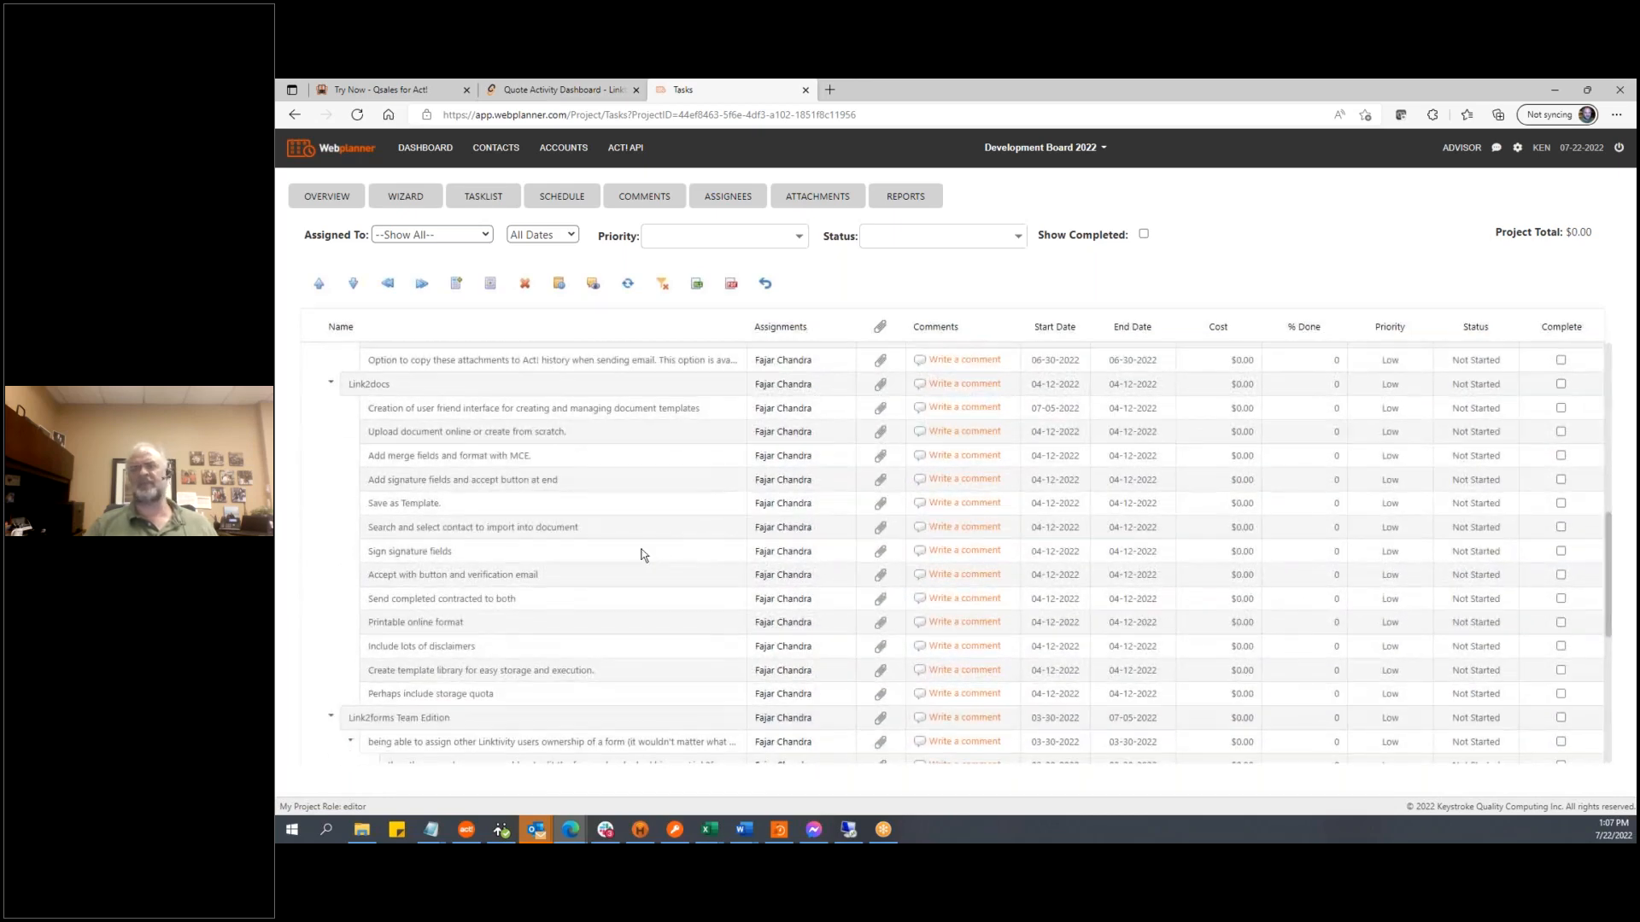
left_click(463, 391)
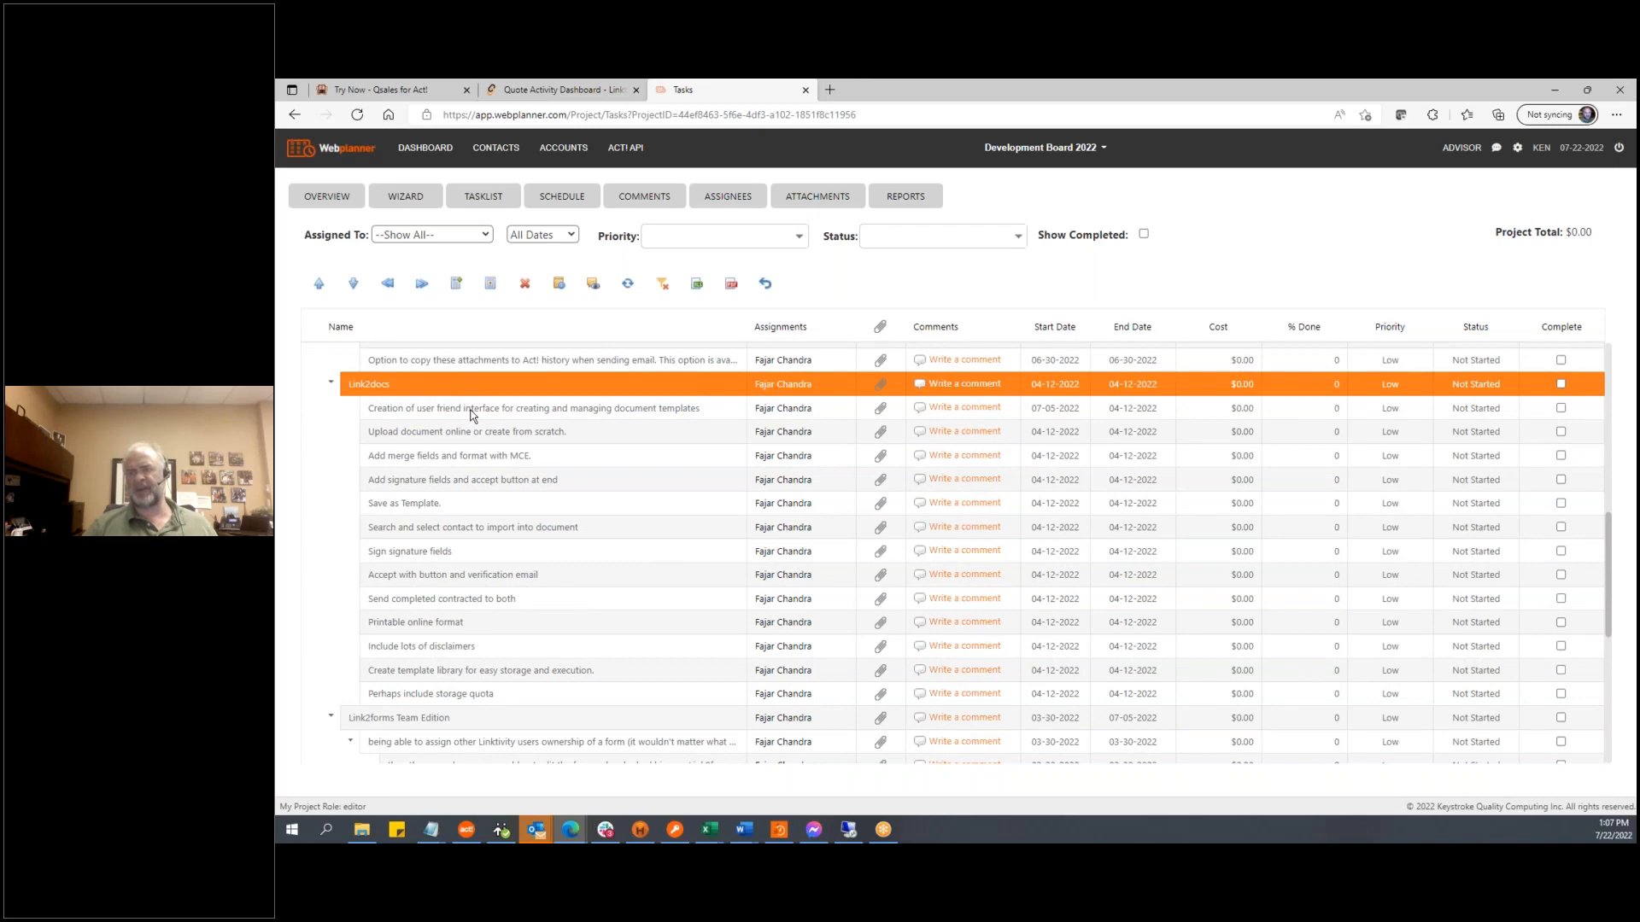
left_click(471, 415)
left_click(471, 434)
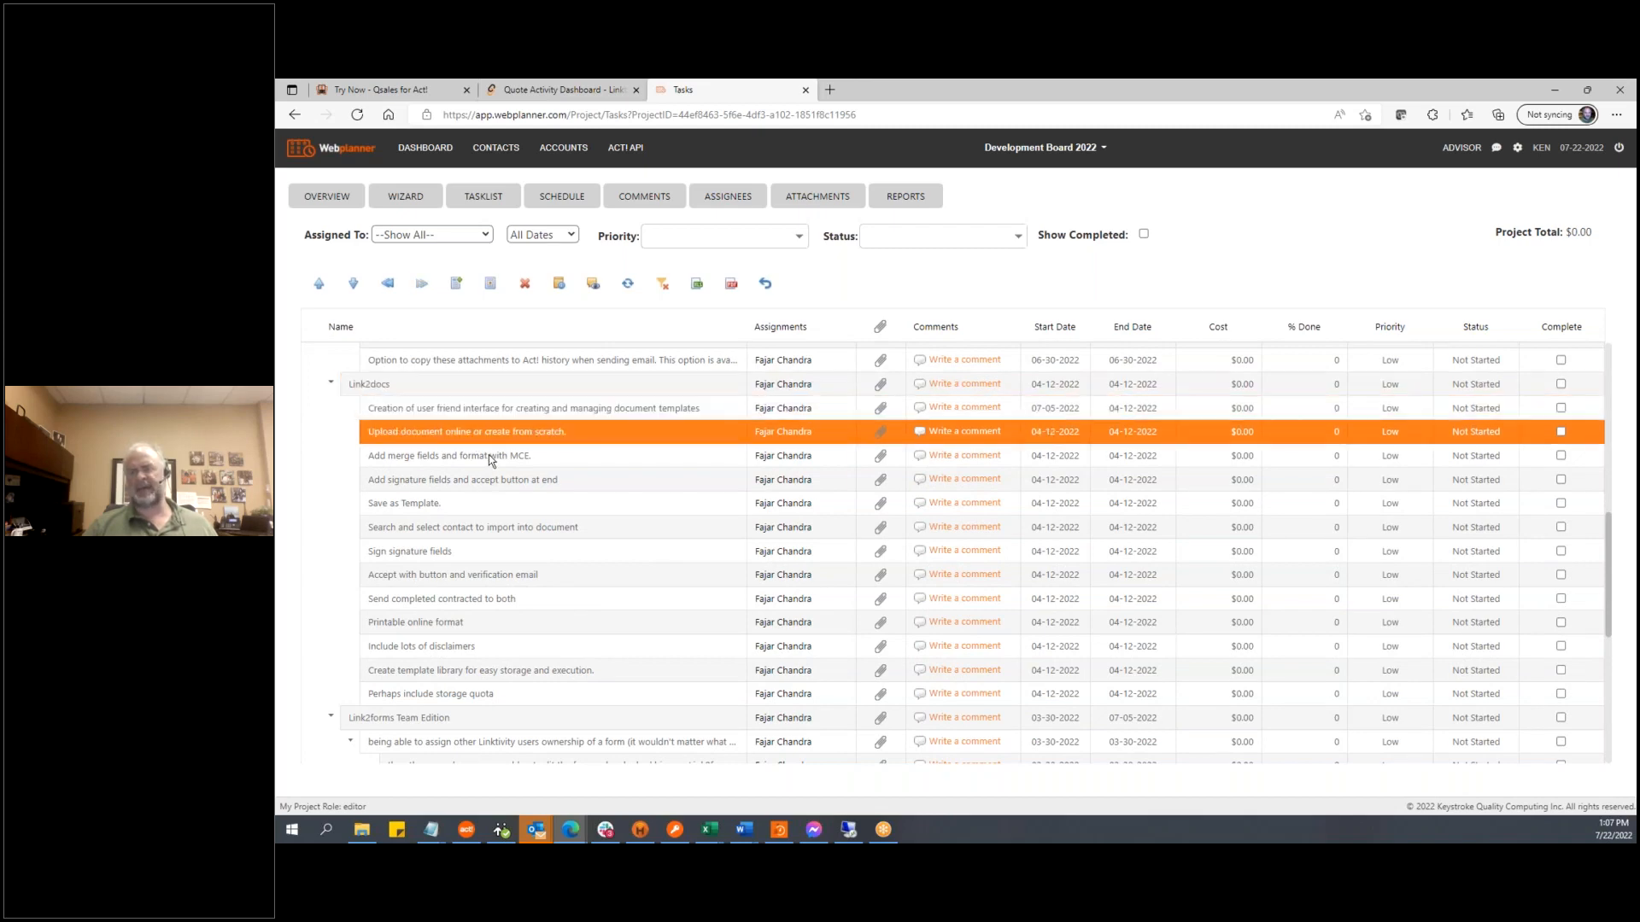
left_click(488, 455)
left_click(492, 483)
left_click(490, 504)
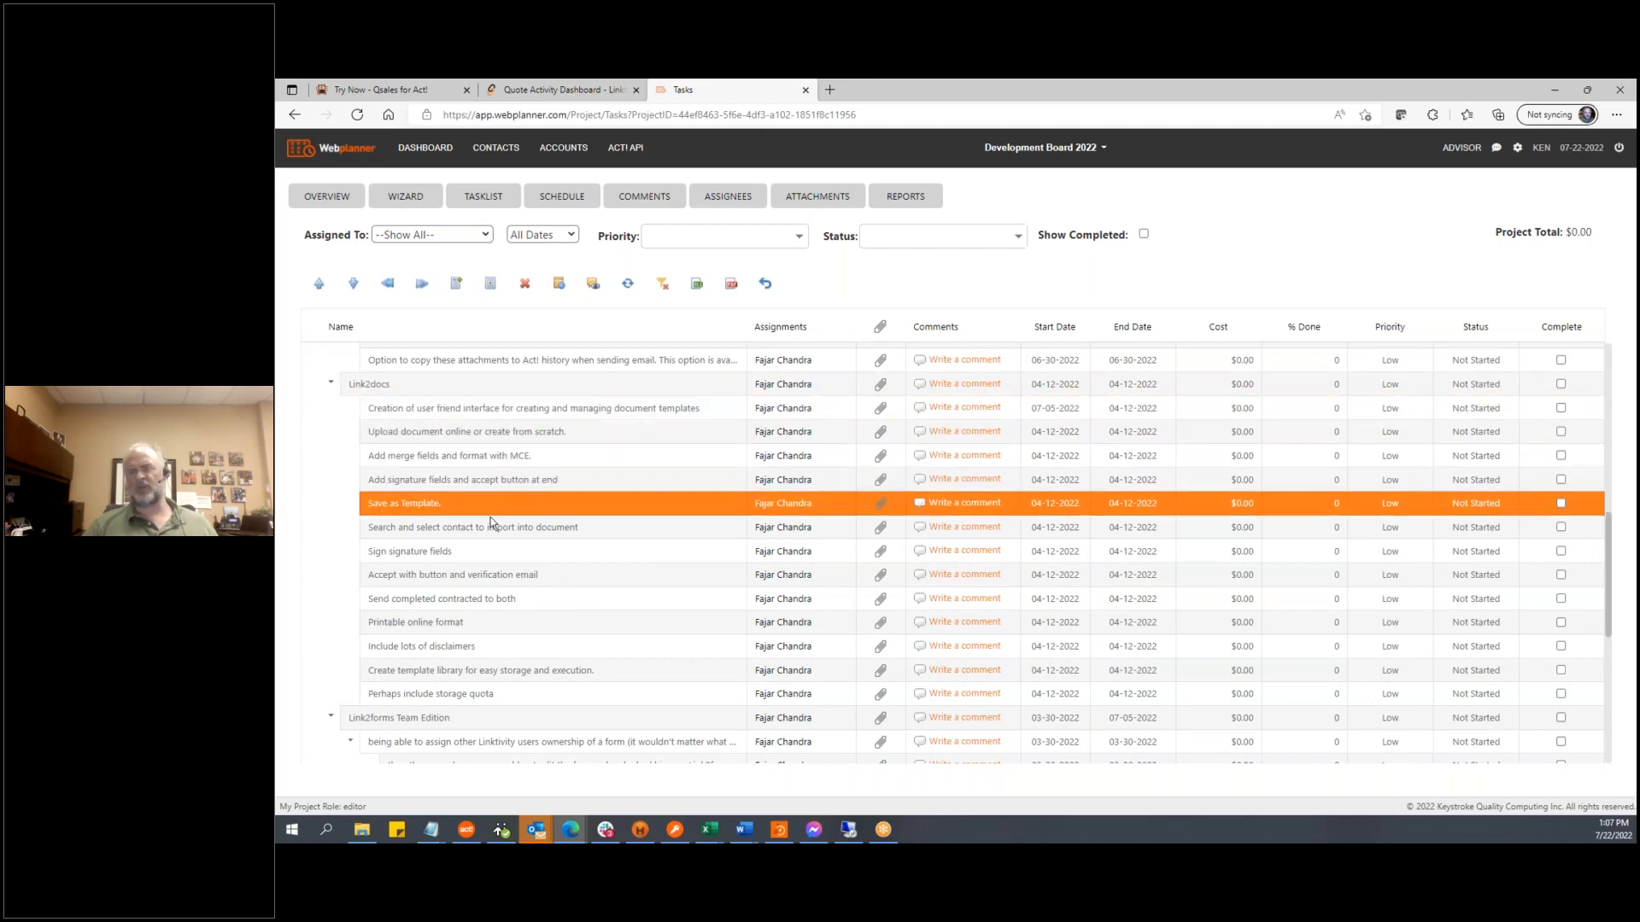
left_click(489, 527)
left_click(485, 553)
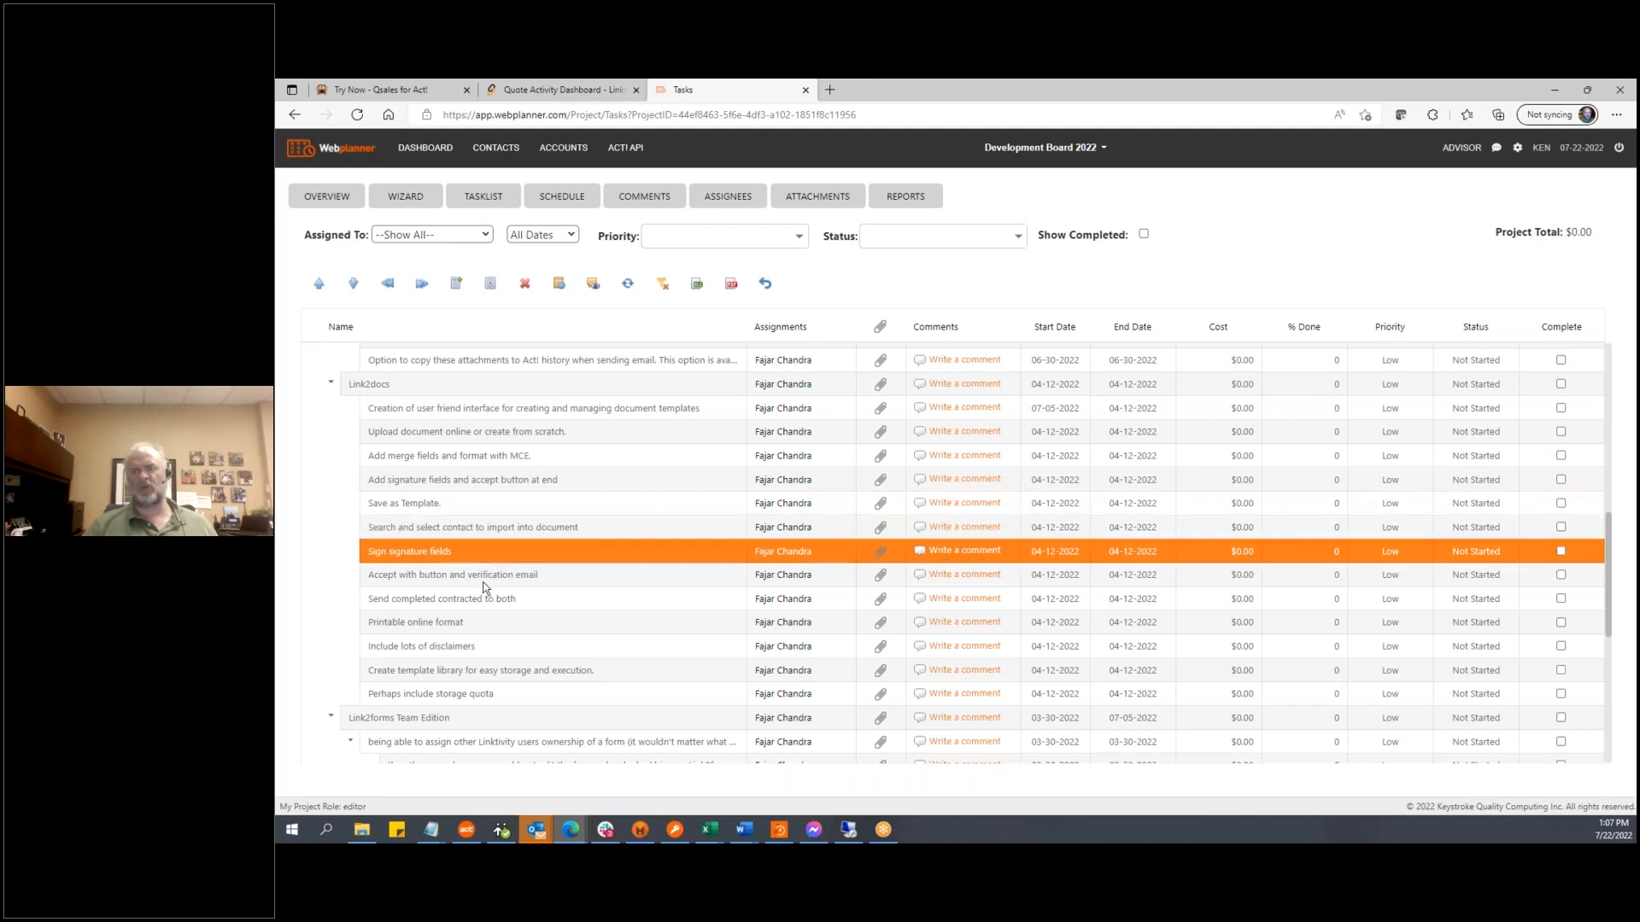
left_click(485, 581)
left_click(485, 600)
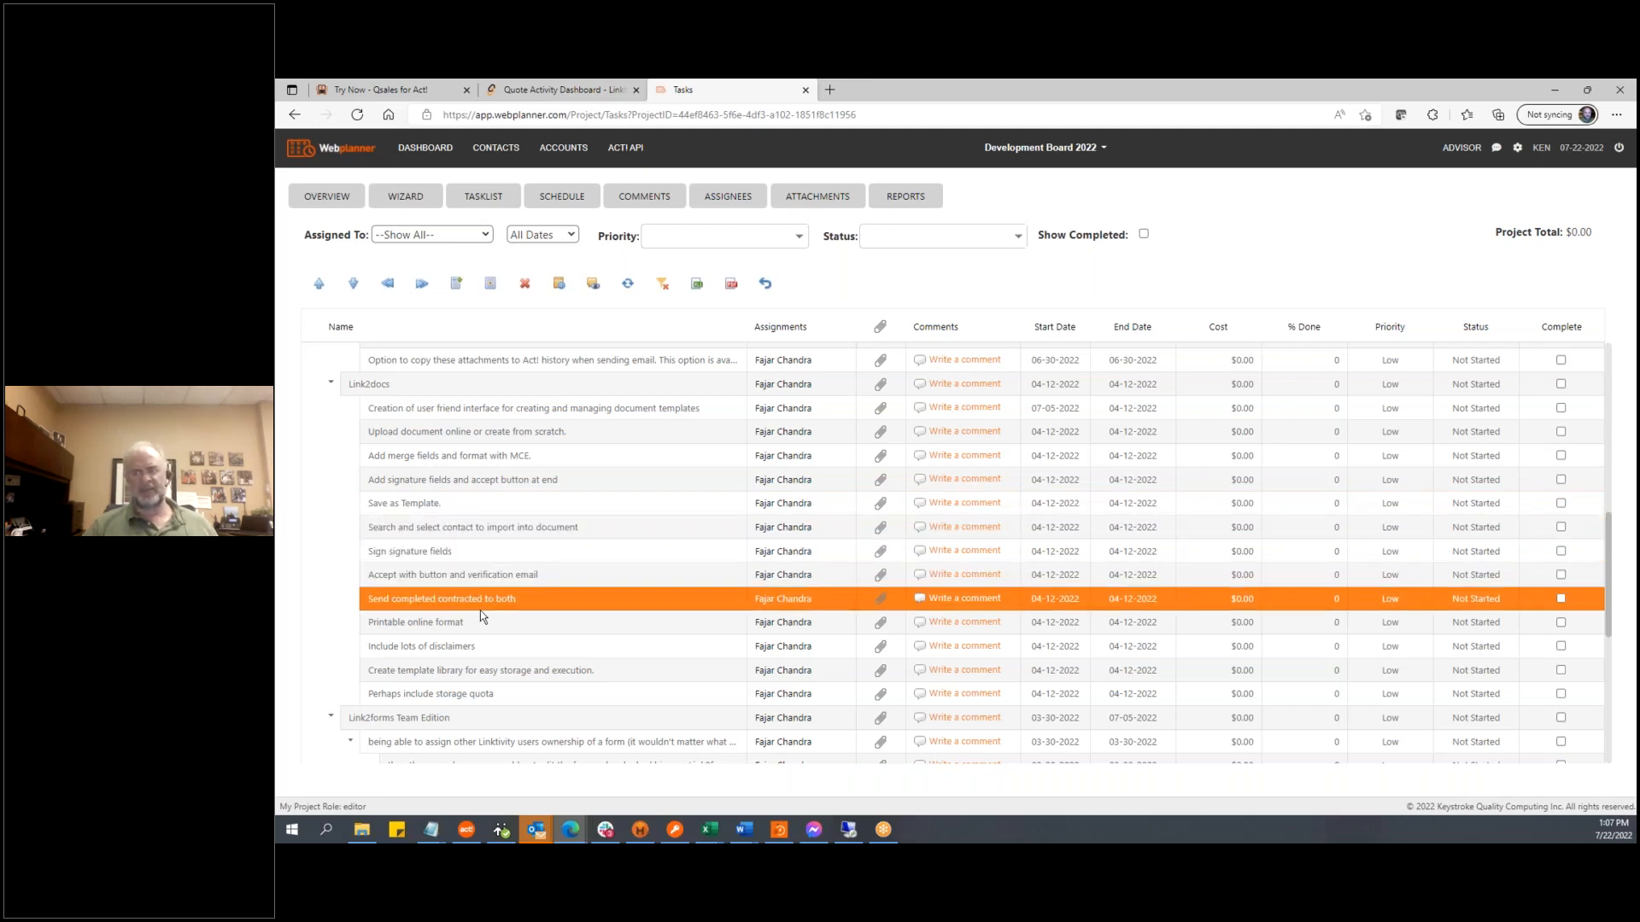
left_click(479, 624)
left_click(478, 651)
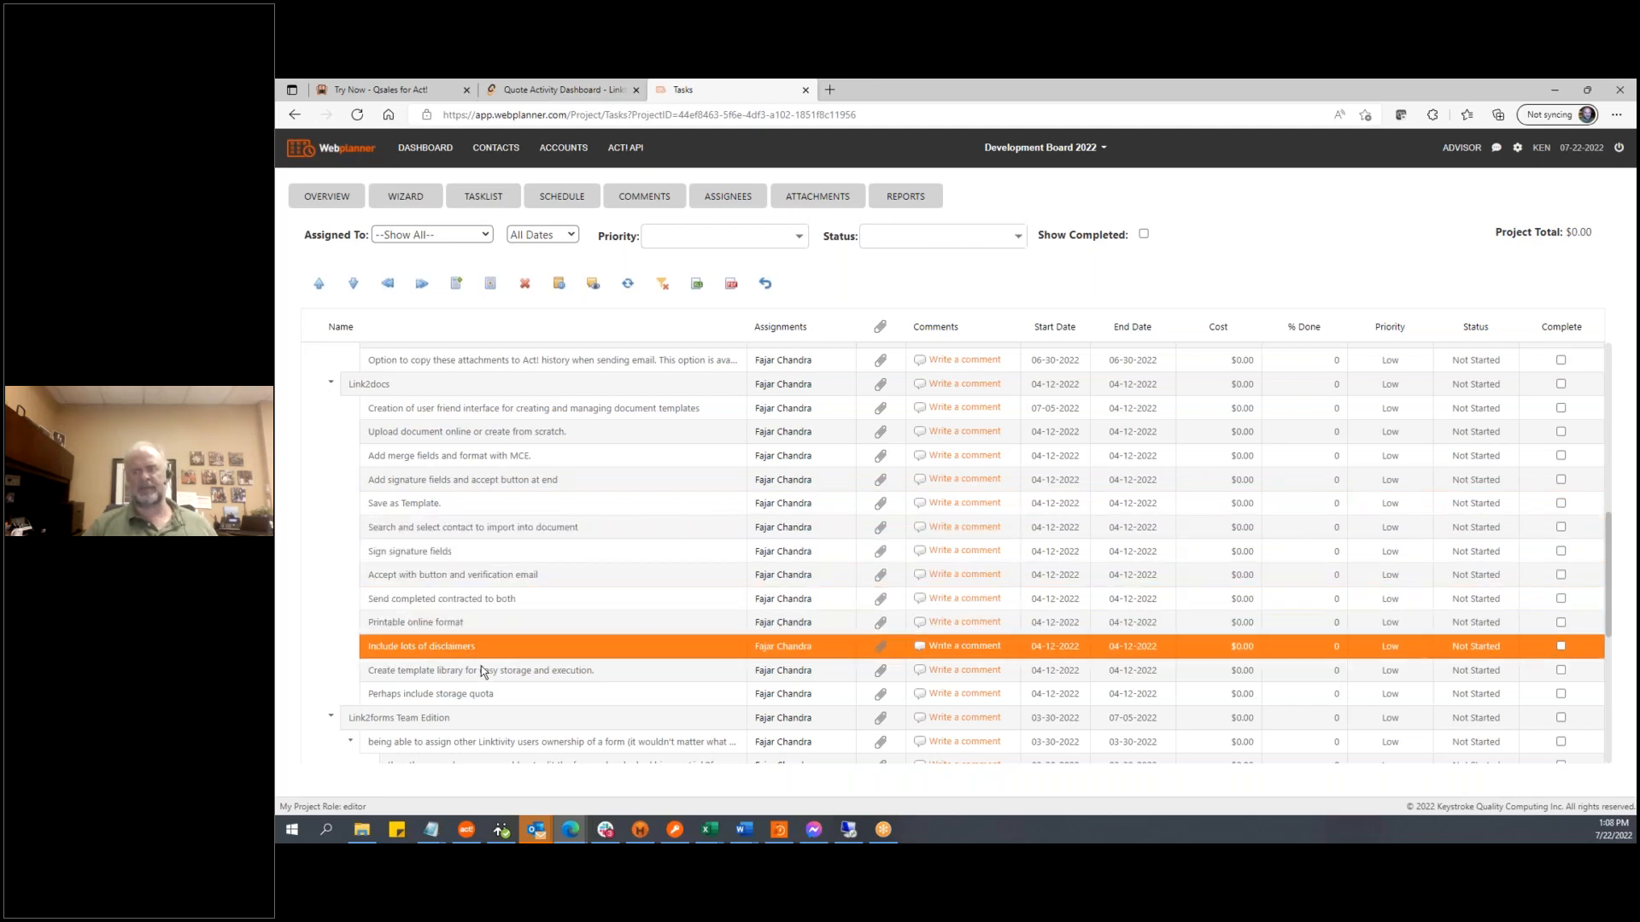
left_click(480, 692)
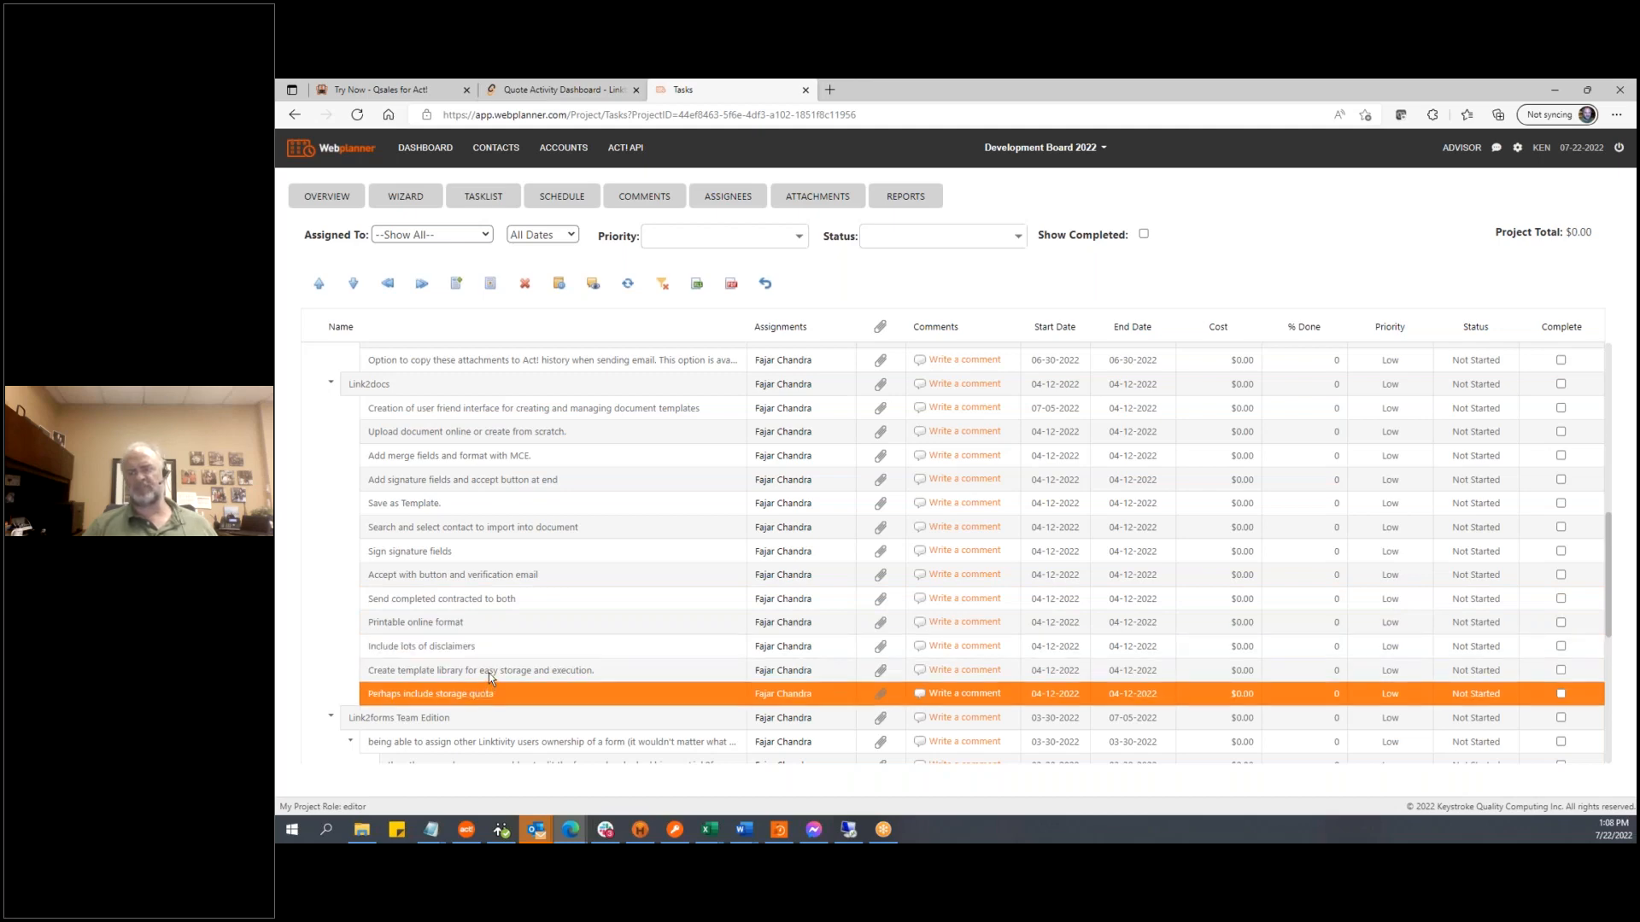
left_click(489, 673)
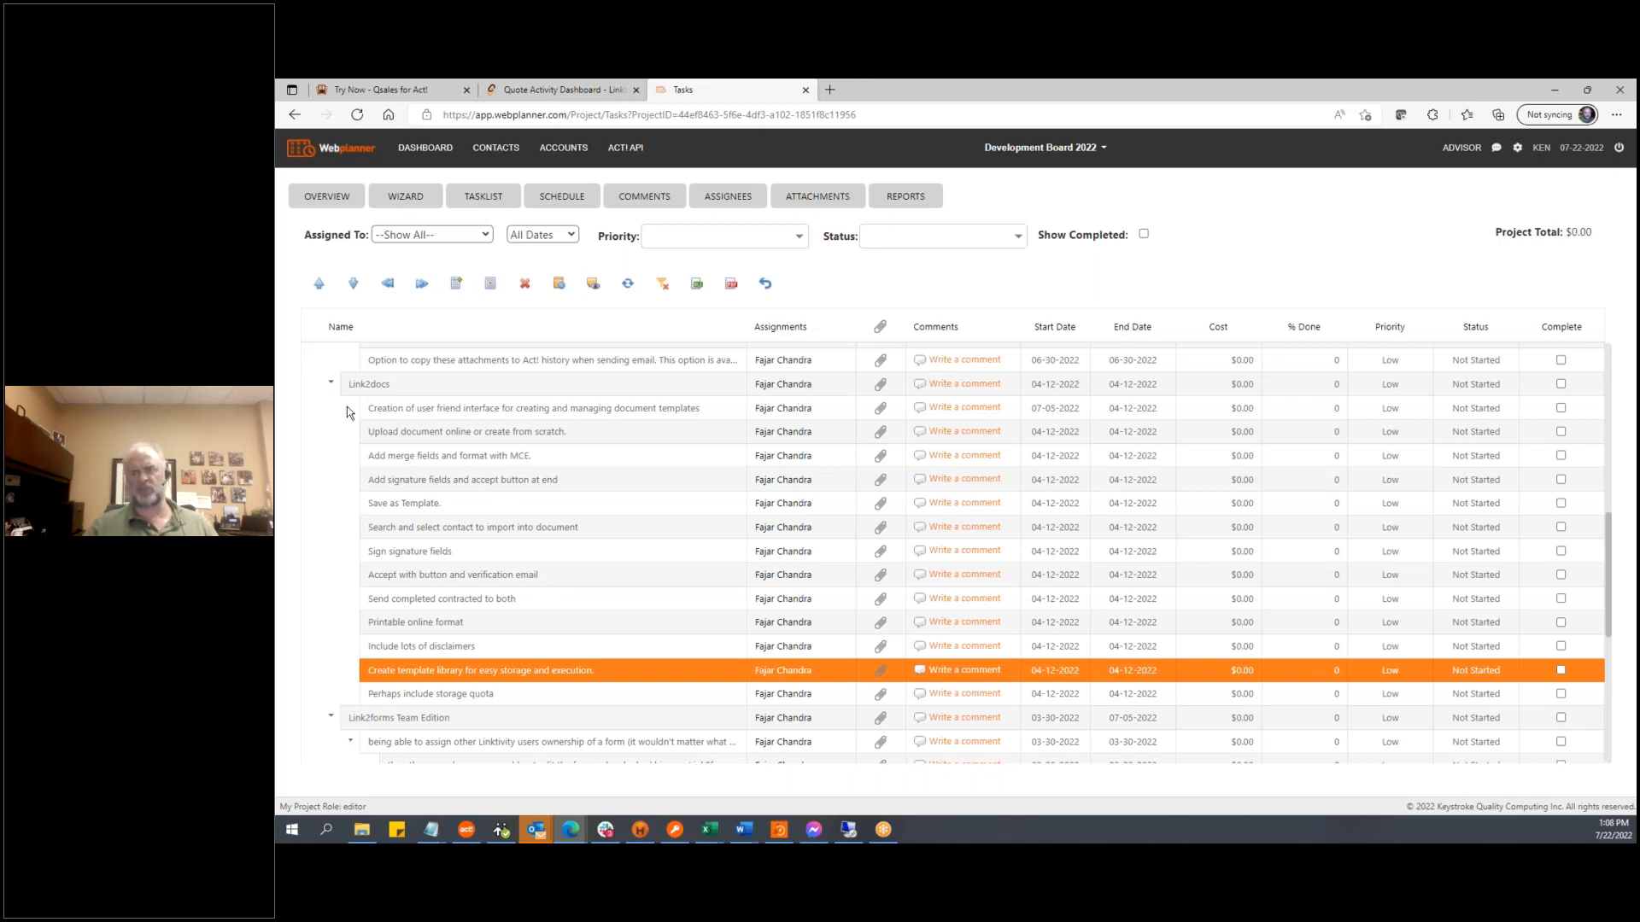
Review the general details and predecessor of the Link2docs subtask about creating and managing document templates, then close its task information
left_click(461, 386)
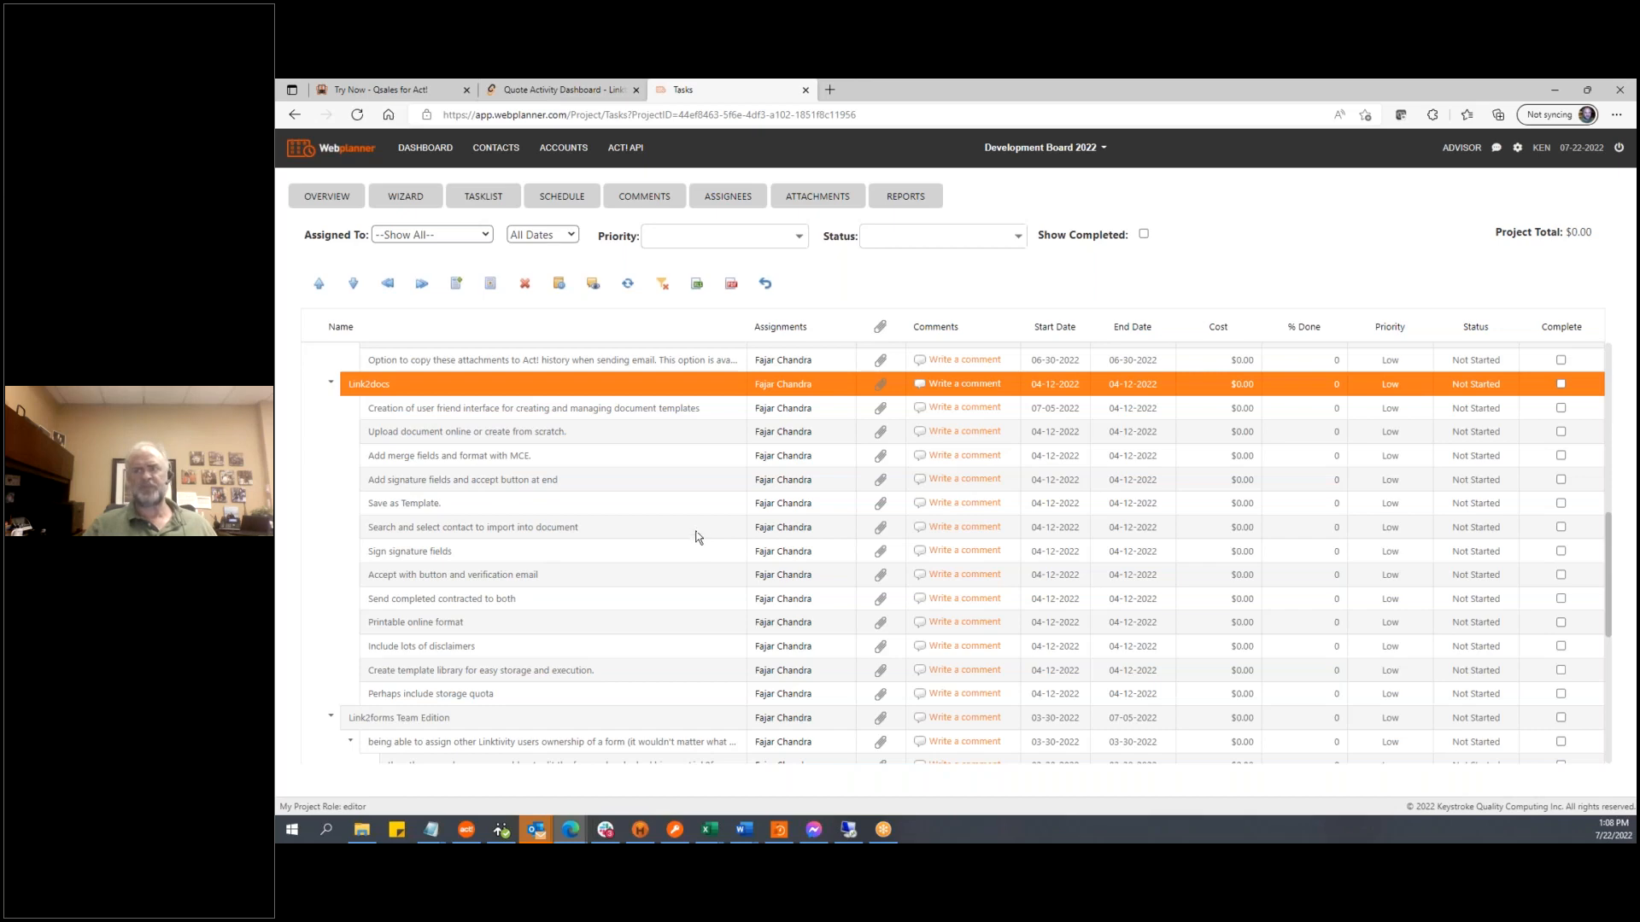
left_click(595, 410)
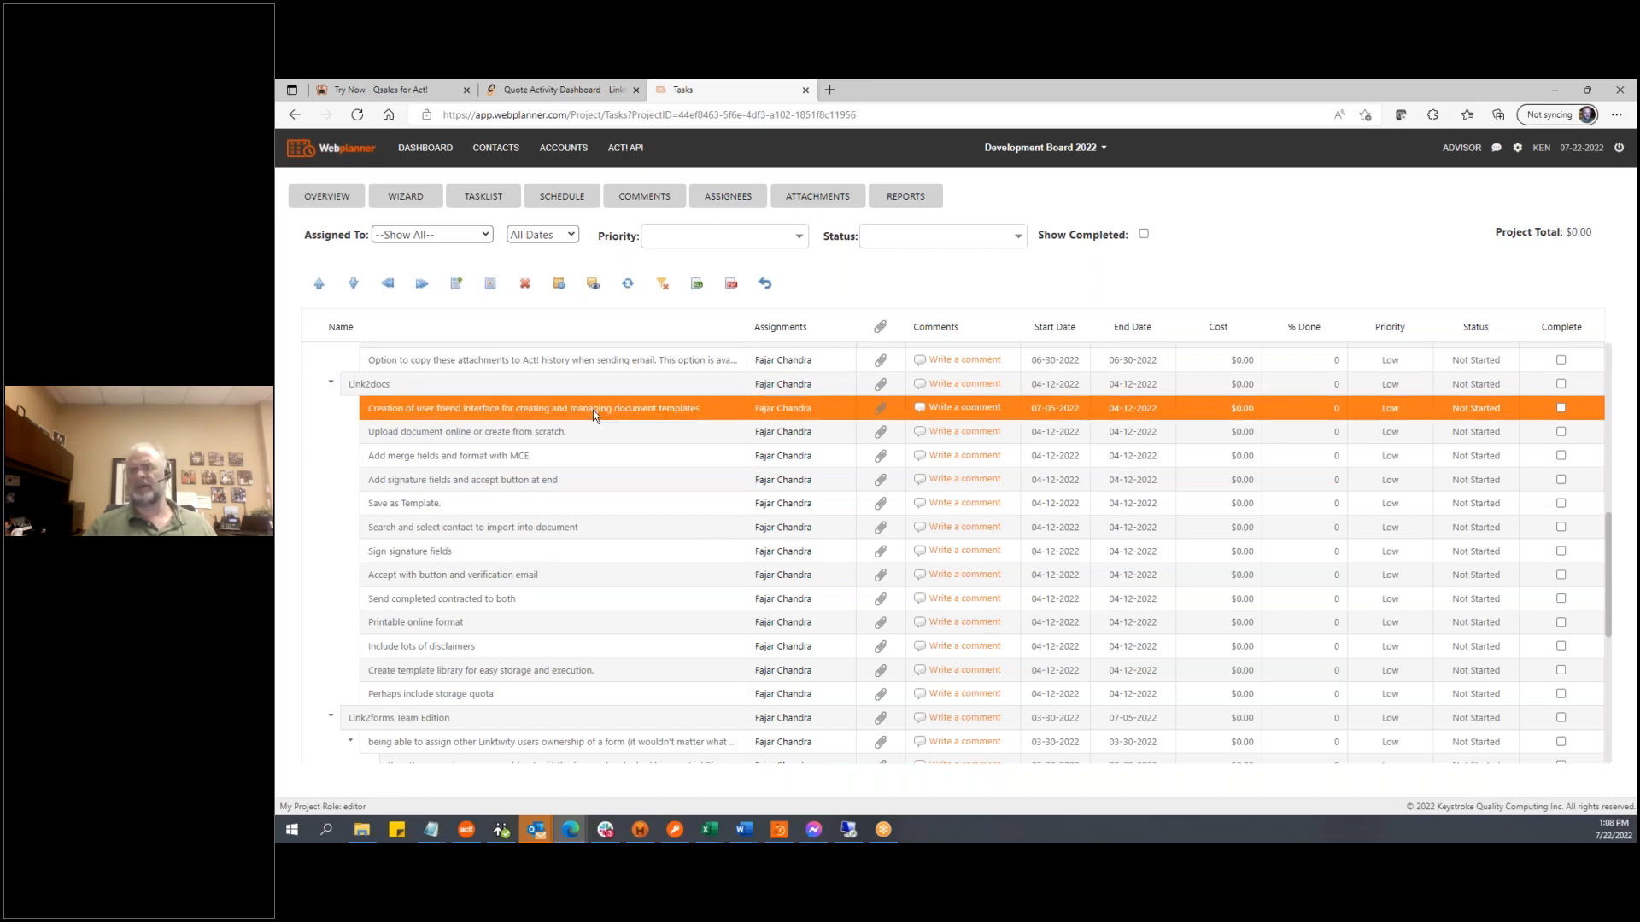
double_click(593, 410)
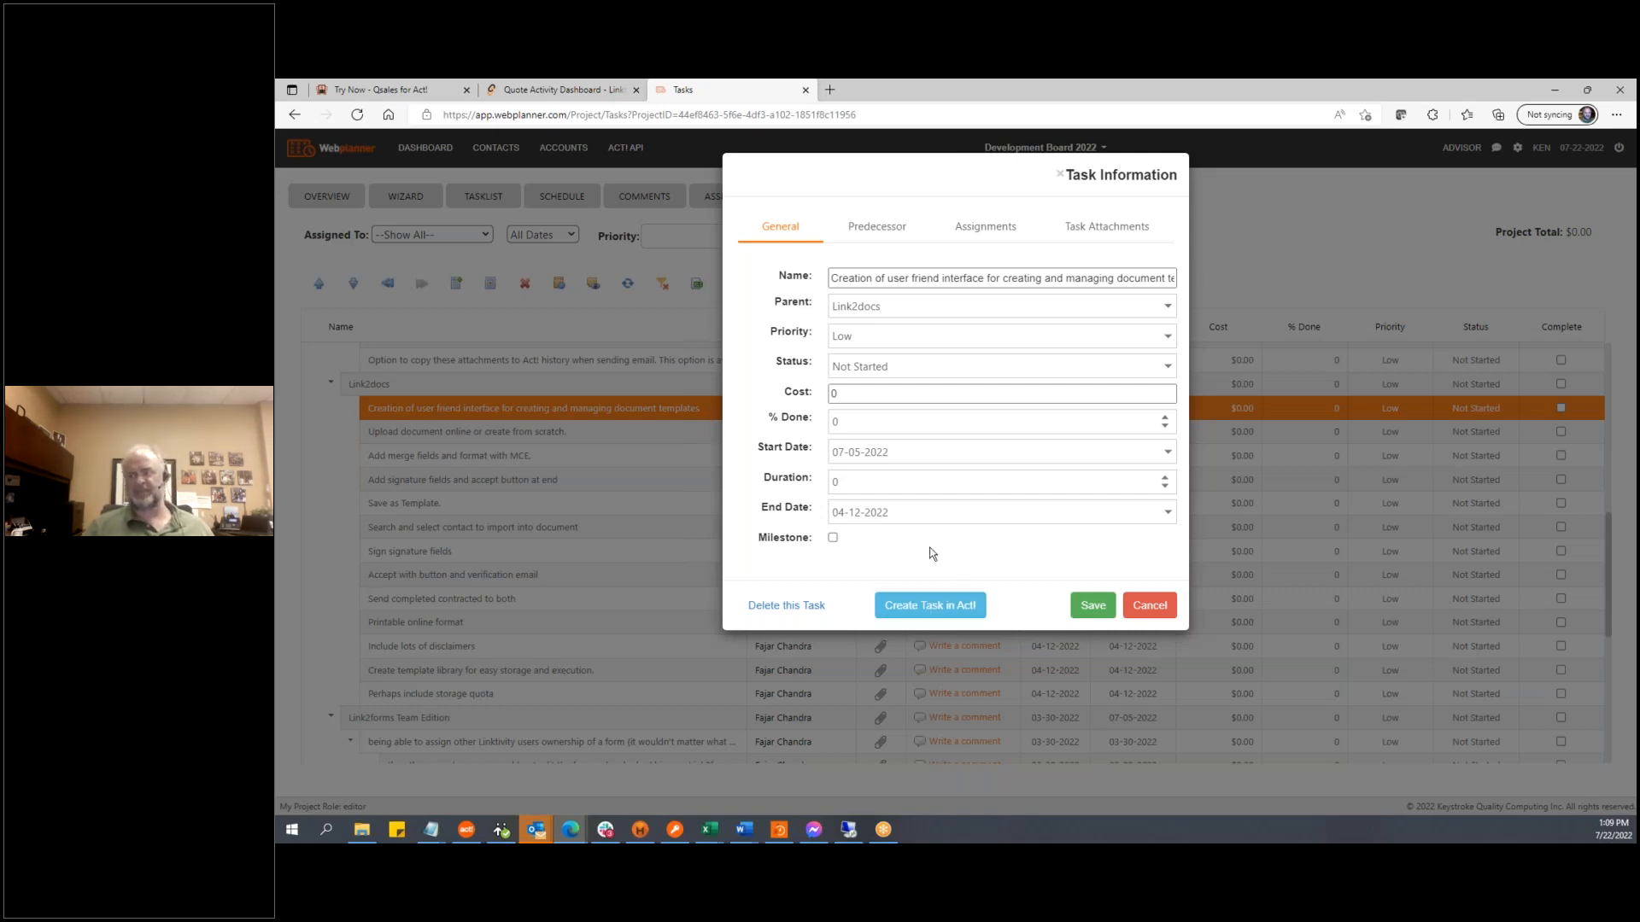
left_click(889, 226)
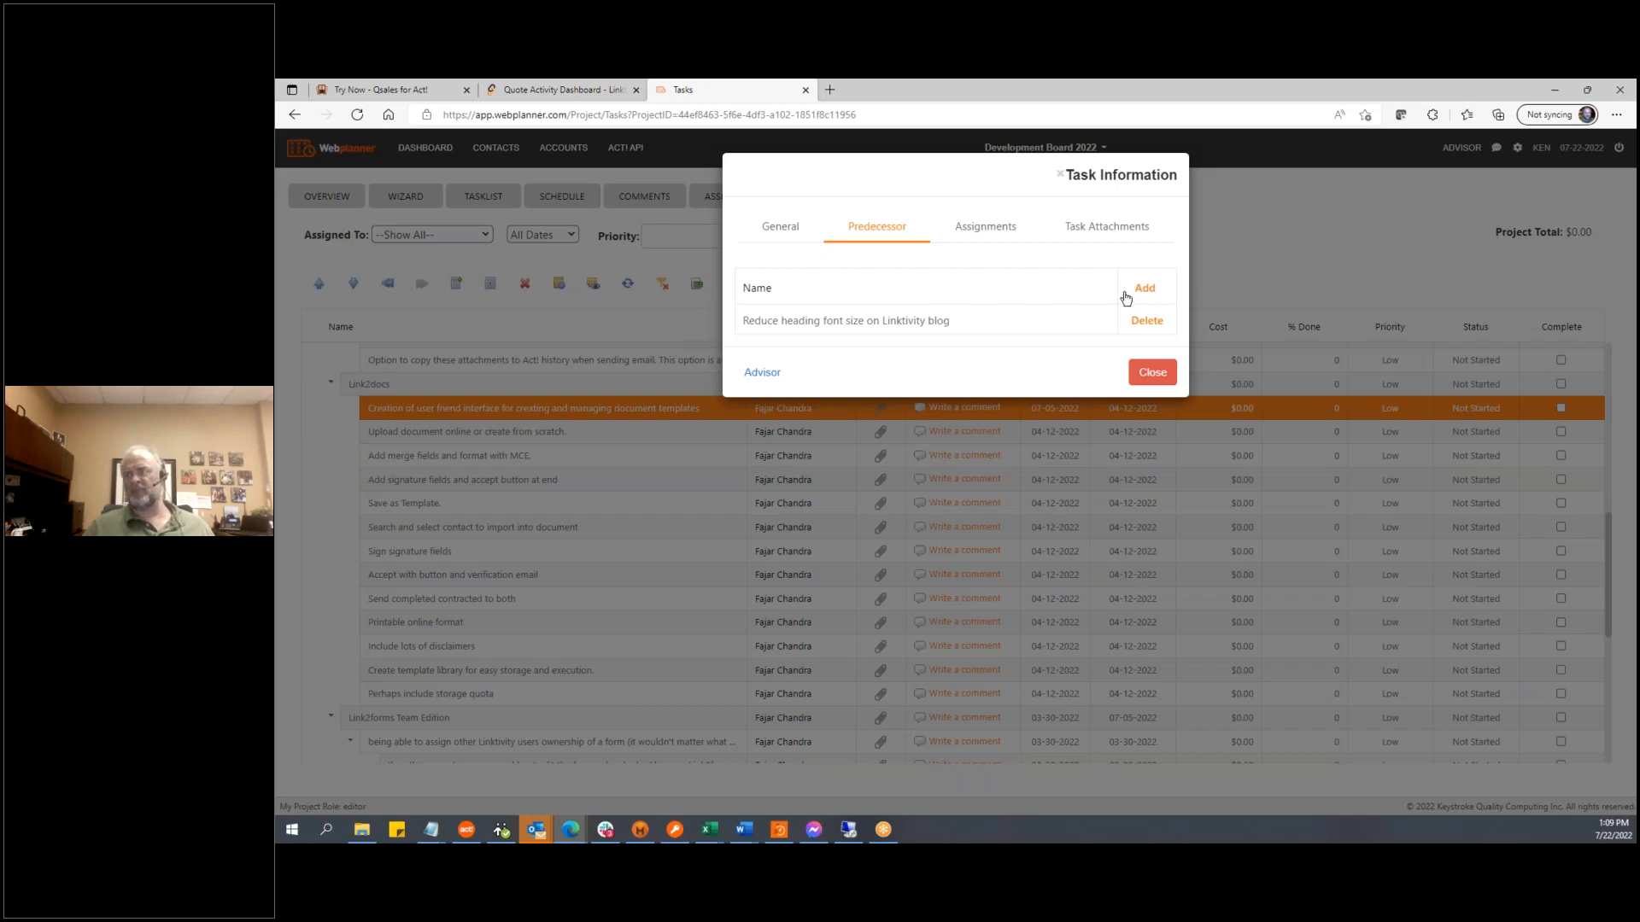
left_click(1153, 371)
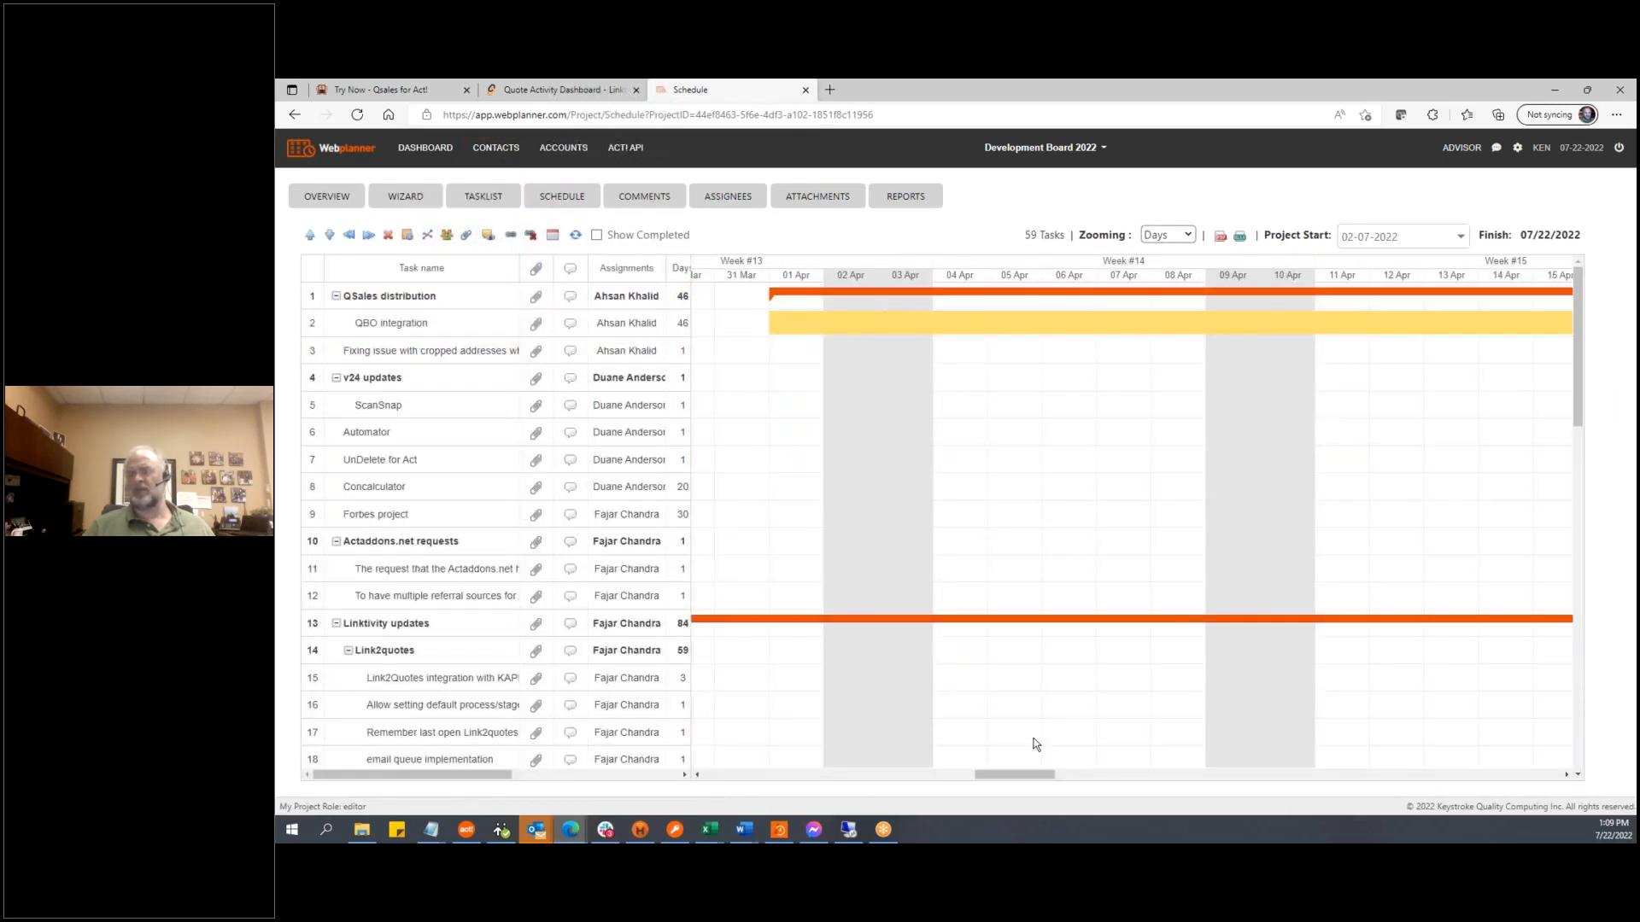
In the schedule, move the Link2docs subtask about adding merge fields to 13 Apr
scroll(1169, 617, "down", 10)
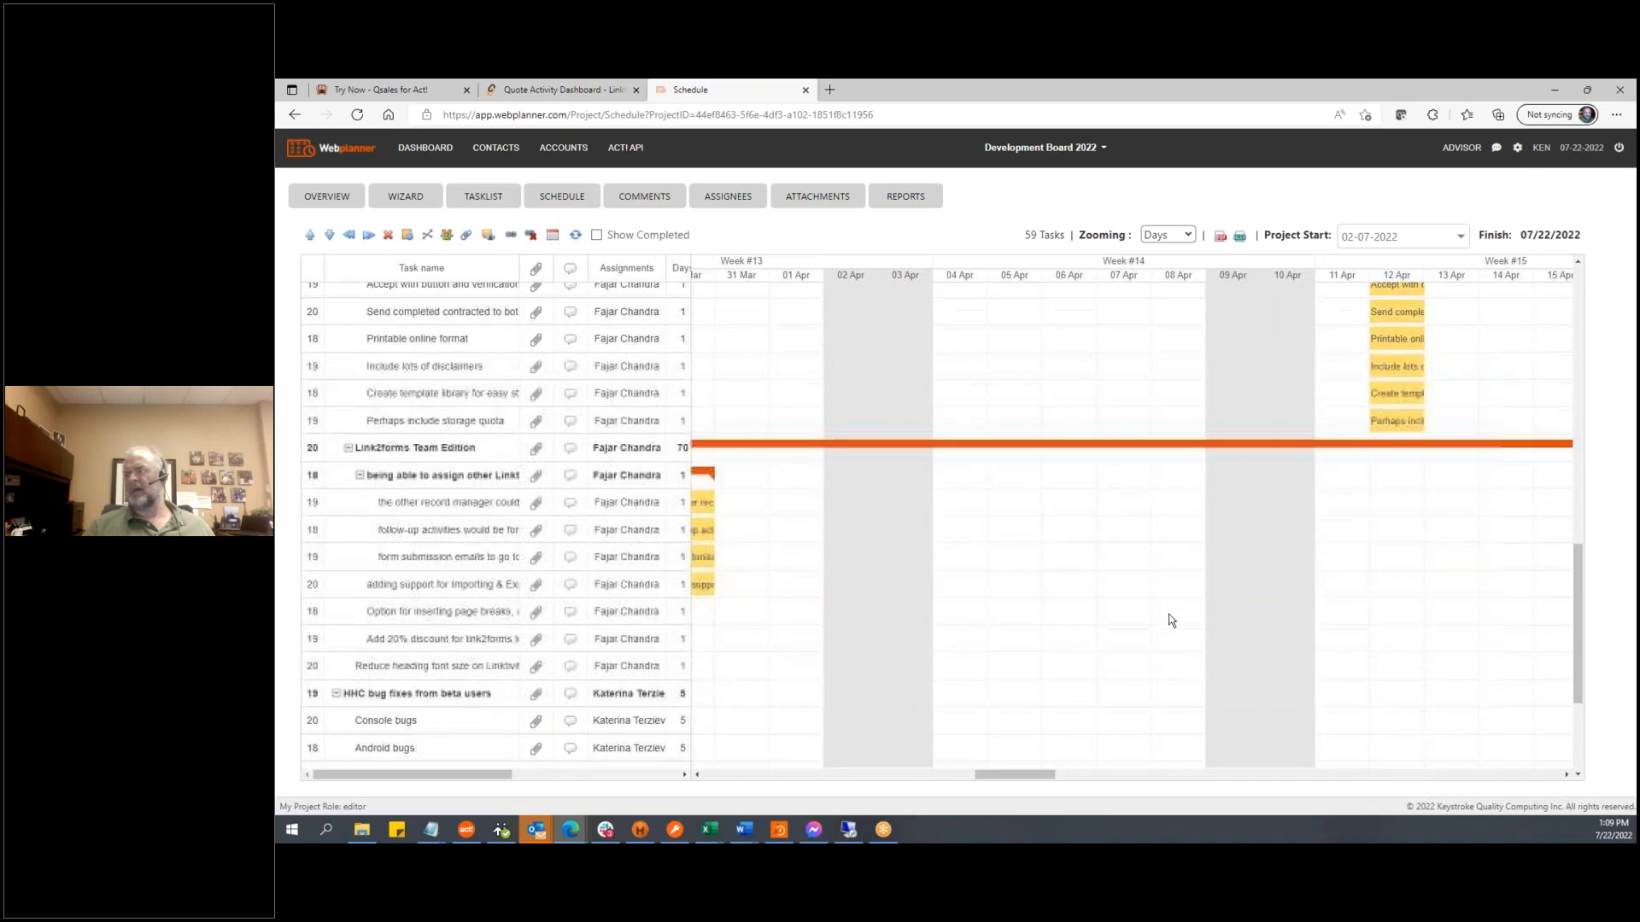
scroll(1170, 616, "down", 4)
scroll(1171, 615, "up", 5)
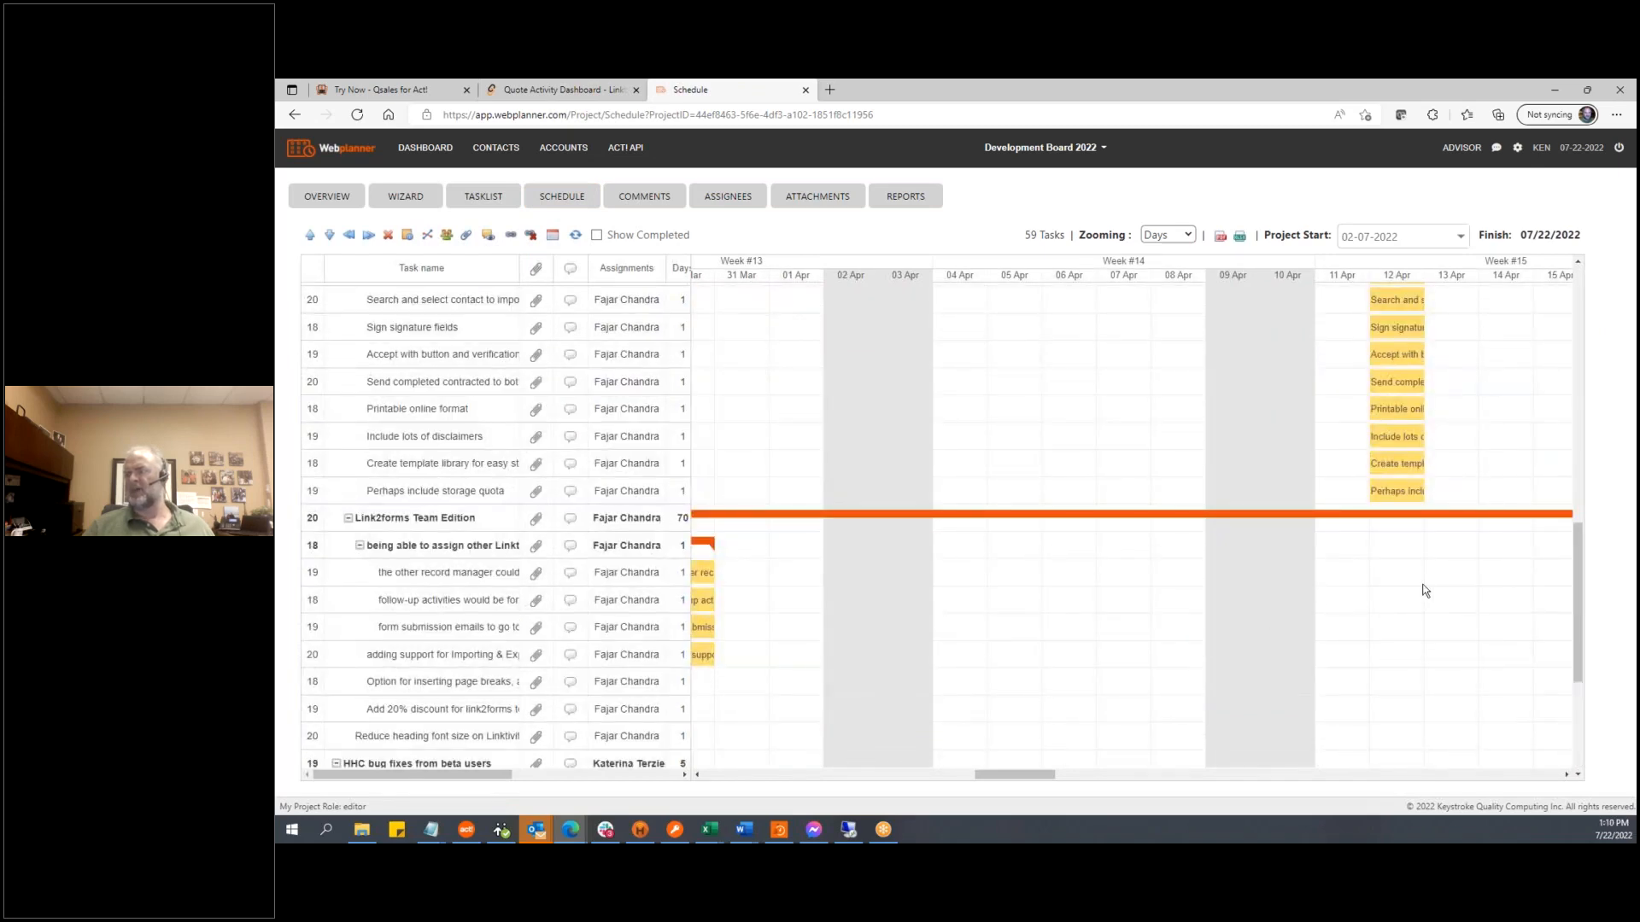
scroll(1425, 586, "up", 3)
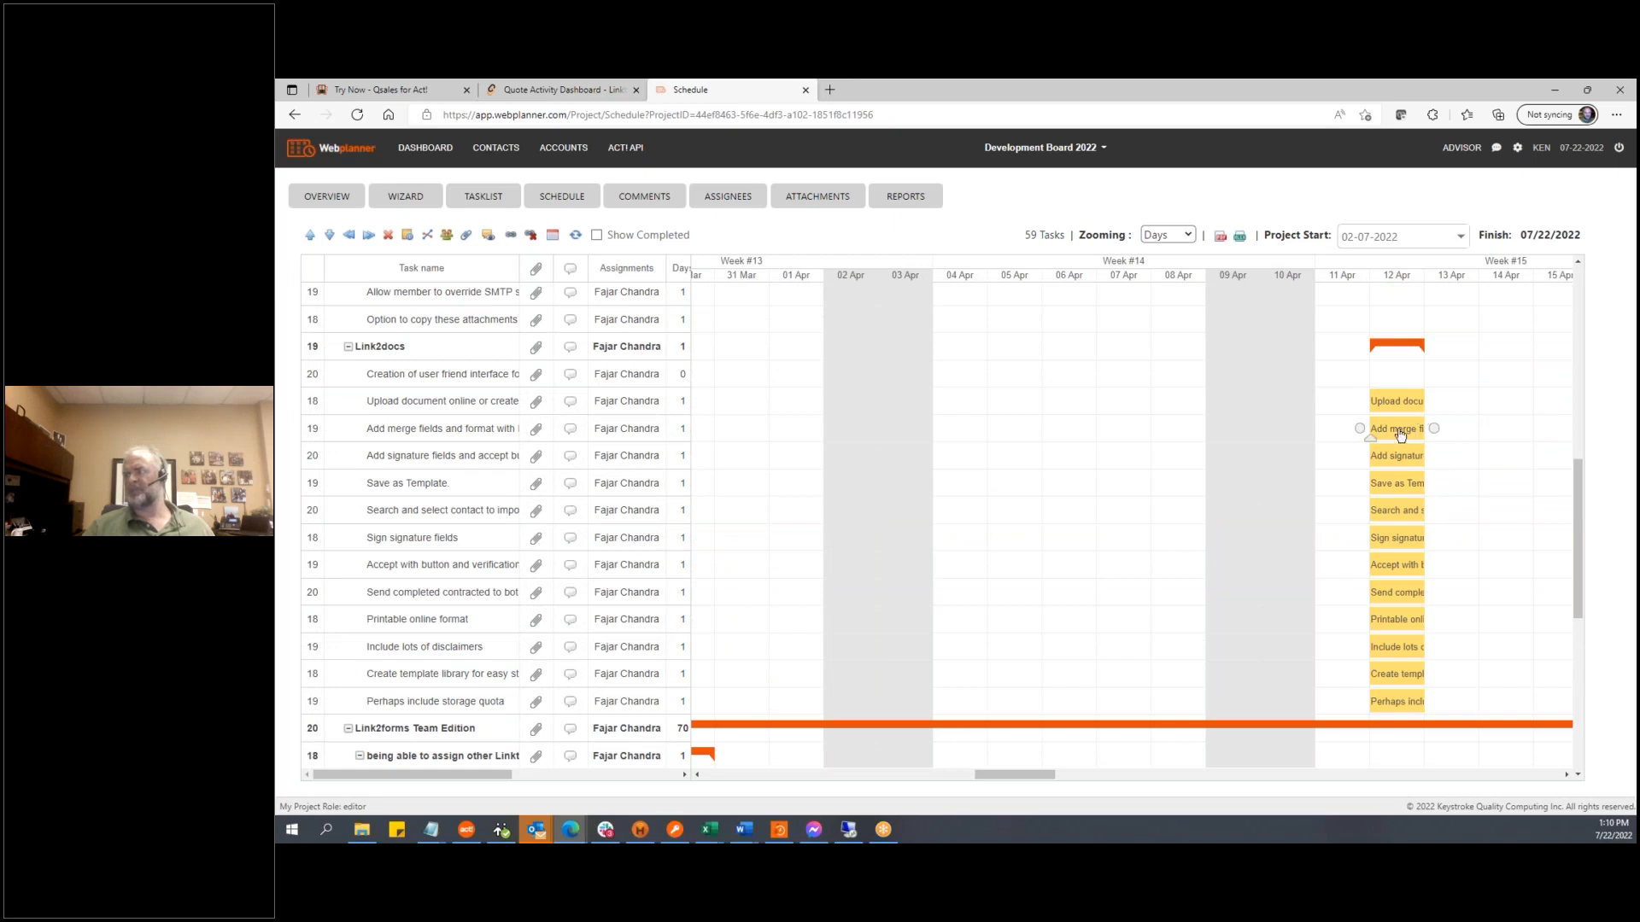
left_click_drag(1384, 431, 1452, 432)
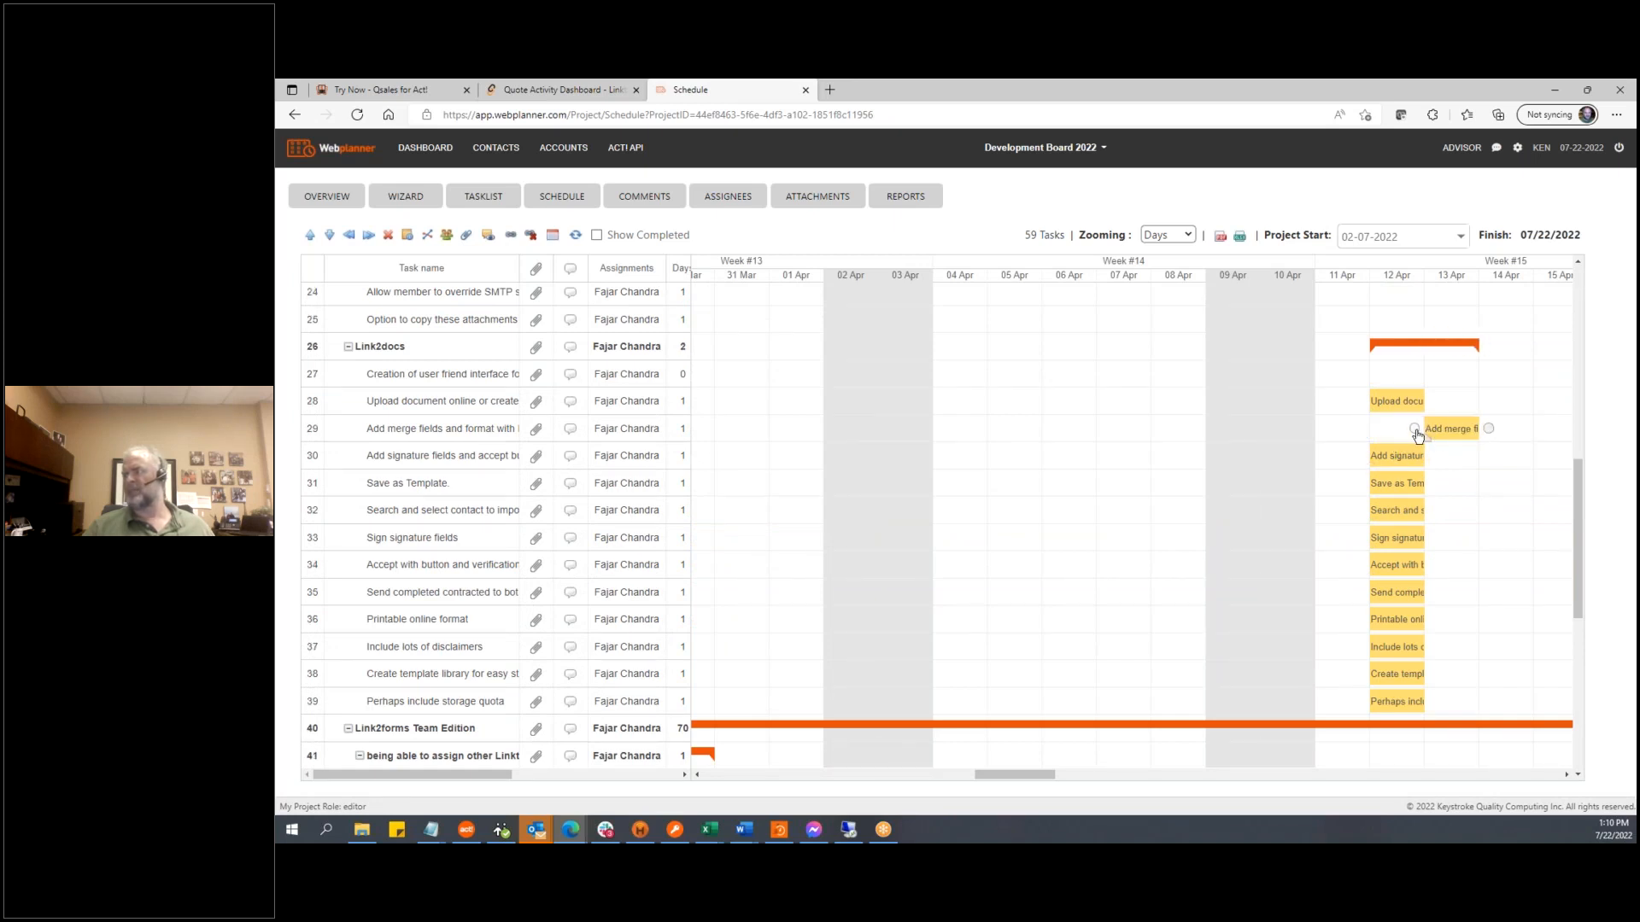
Make the document upload subtask the predecessor of the merge fields subtask and move the upload subtask to 13 Apr
left_click_drag(1415, 433, 1435, 401)
mouse_move(1370, 464)
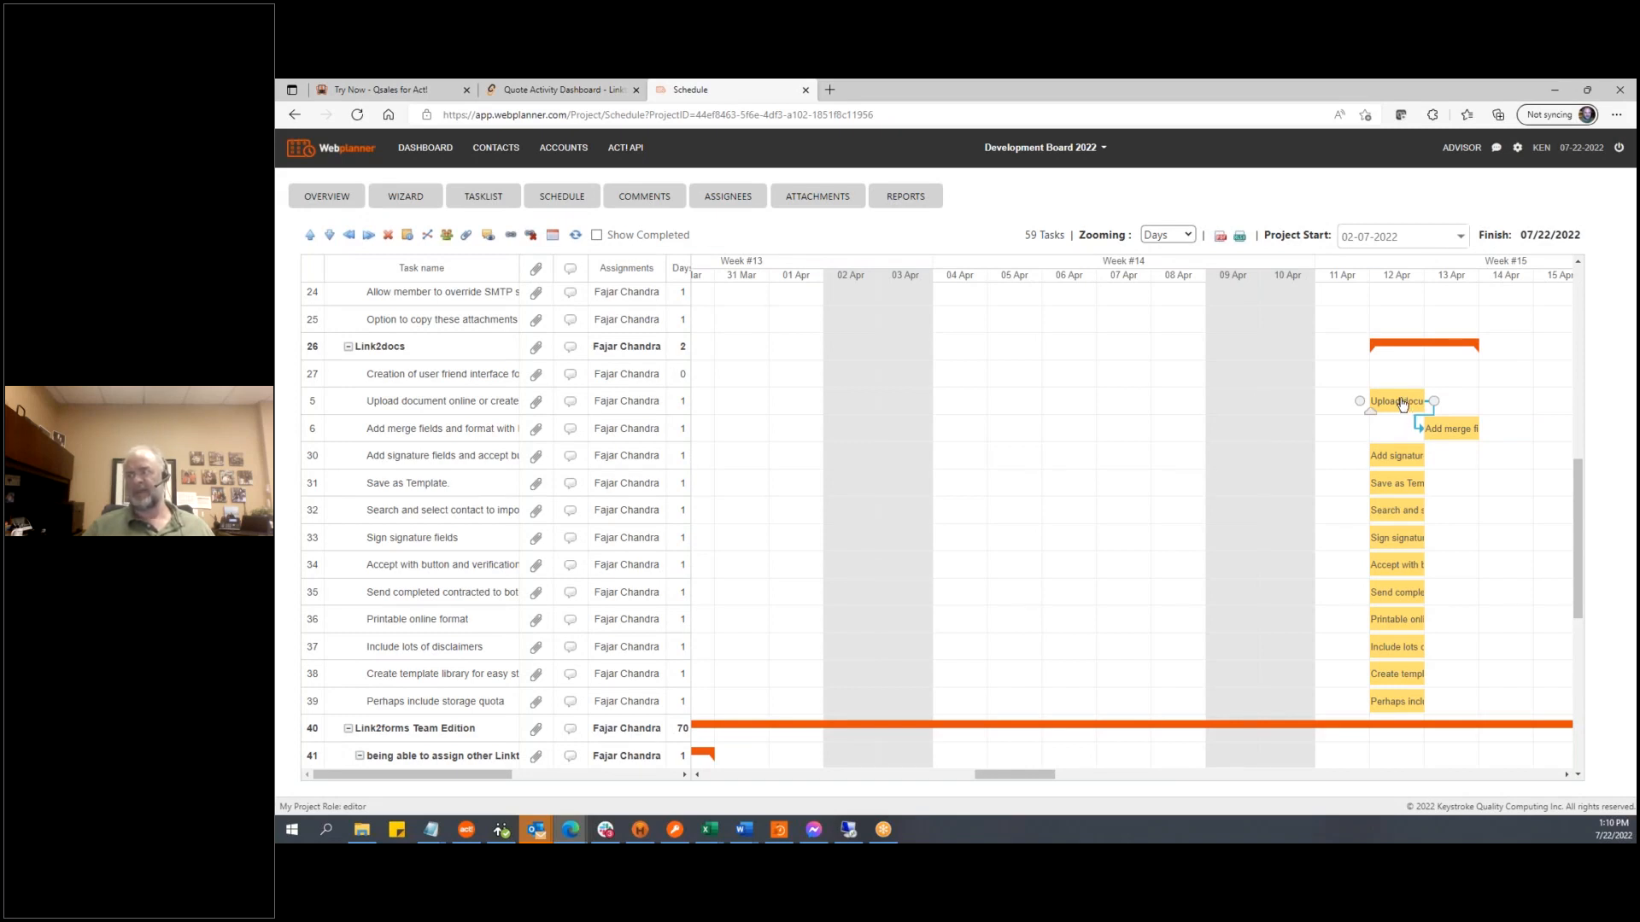
left_click_drag(1402, 404, 1440, 403)
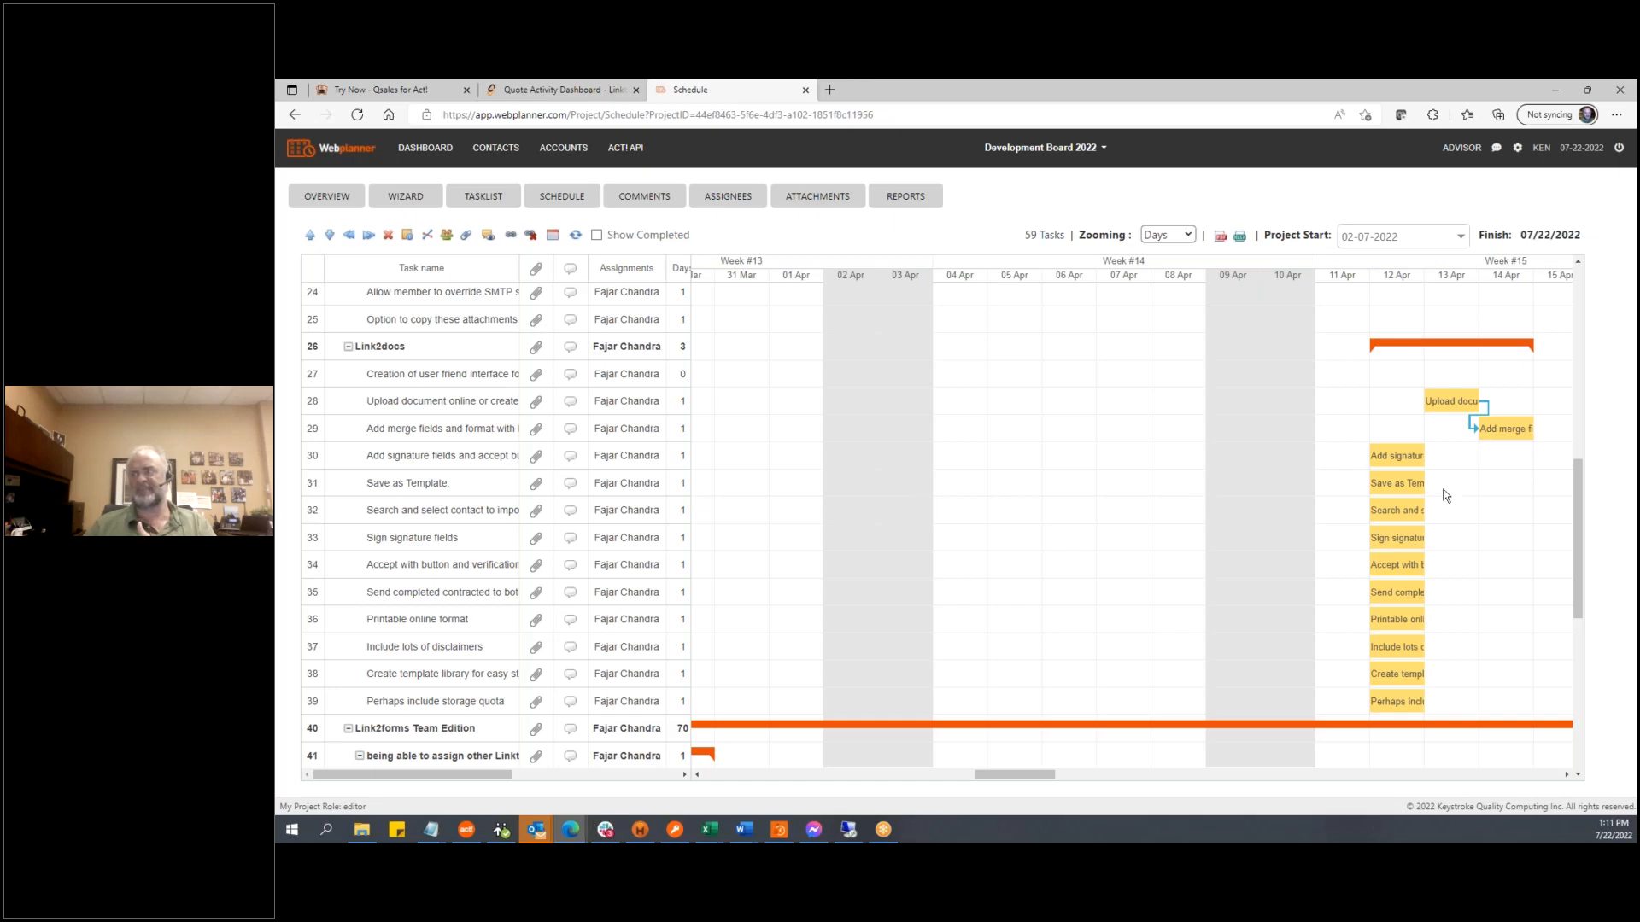
Return to the task list and check the start and end dates of Link2docs and its subtasks
scroll(904, 448, "up", 4)
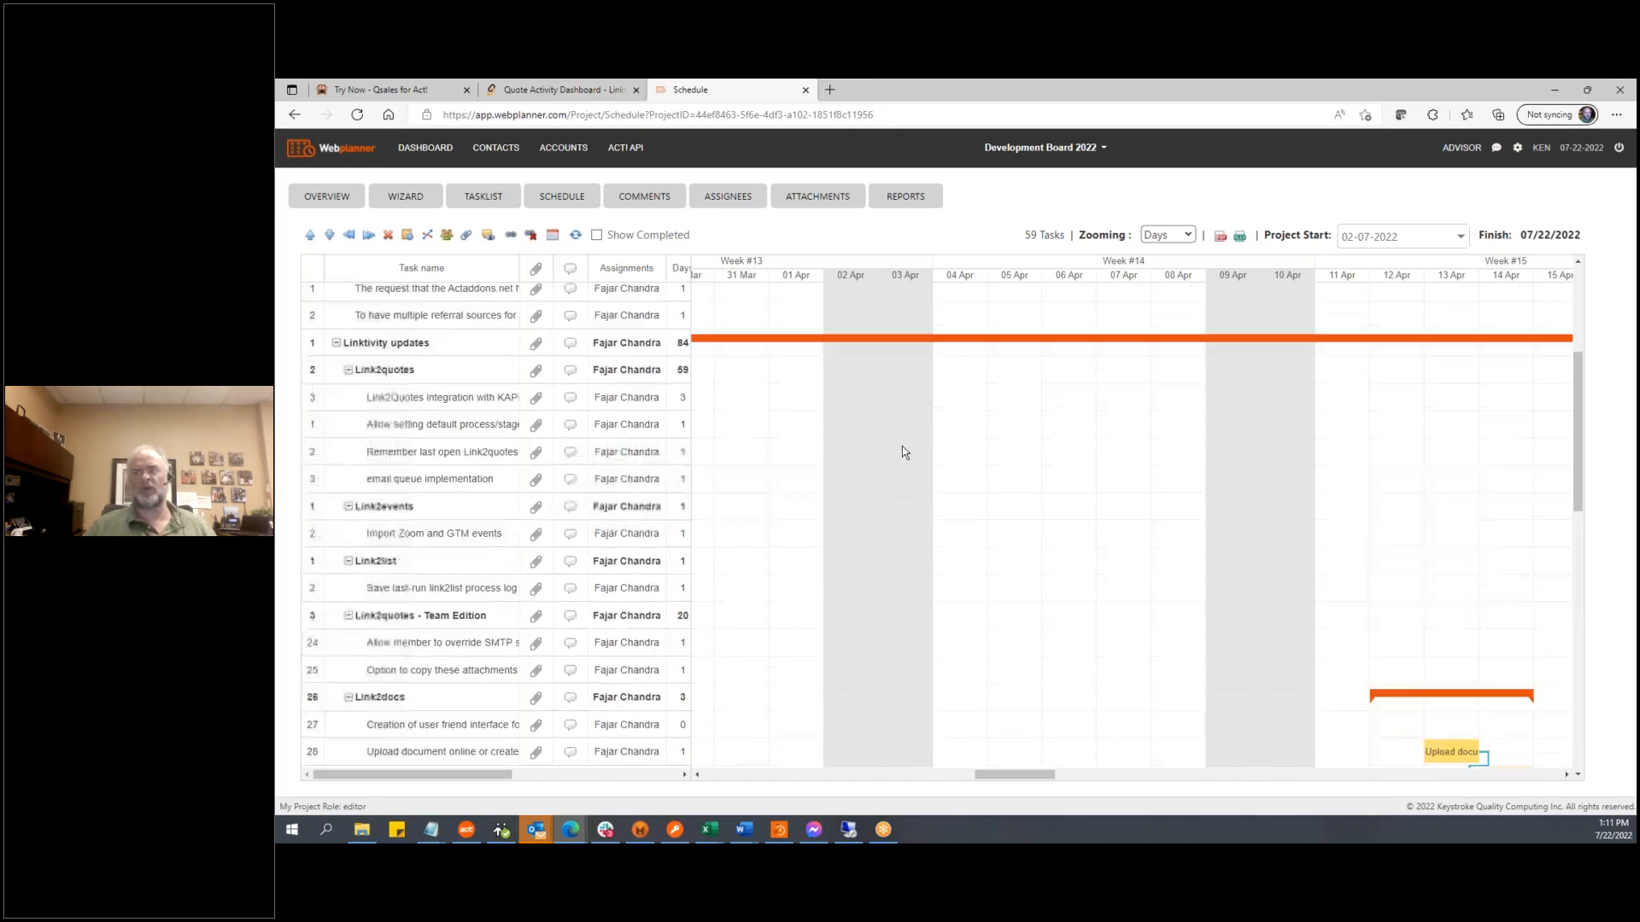
scroll(902, 446, "up", 2)
left_click(483, 196)
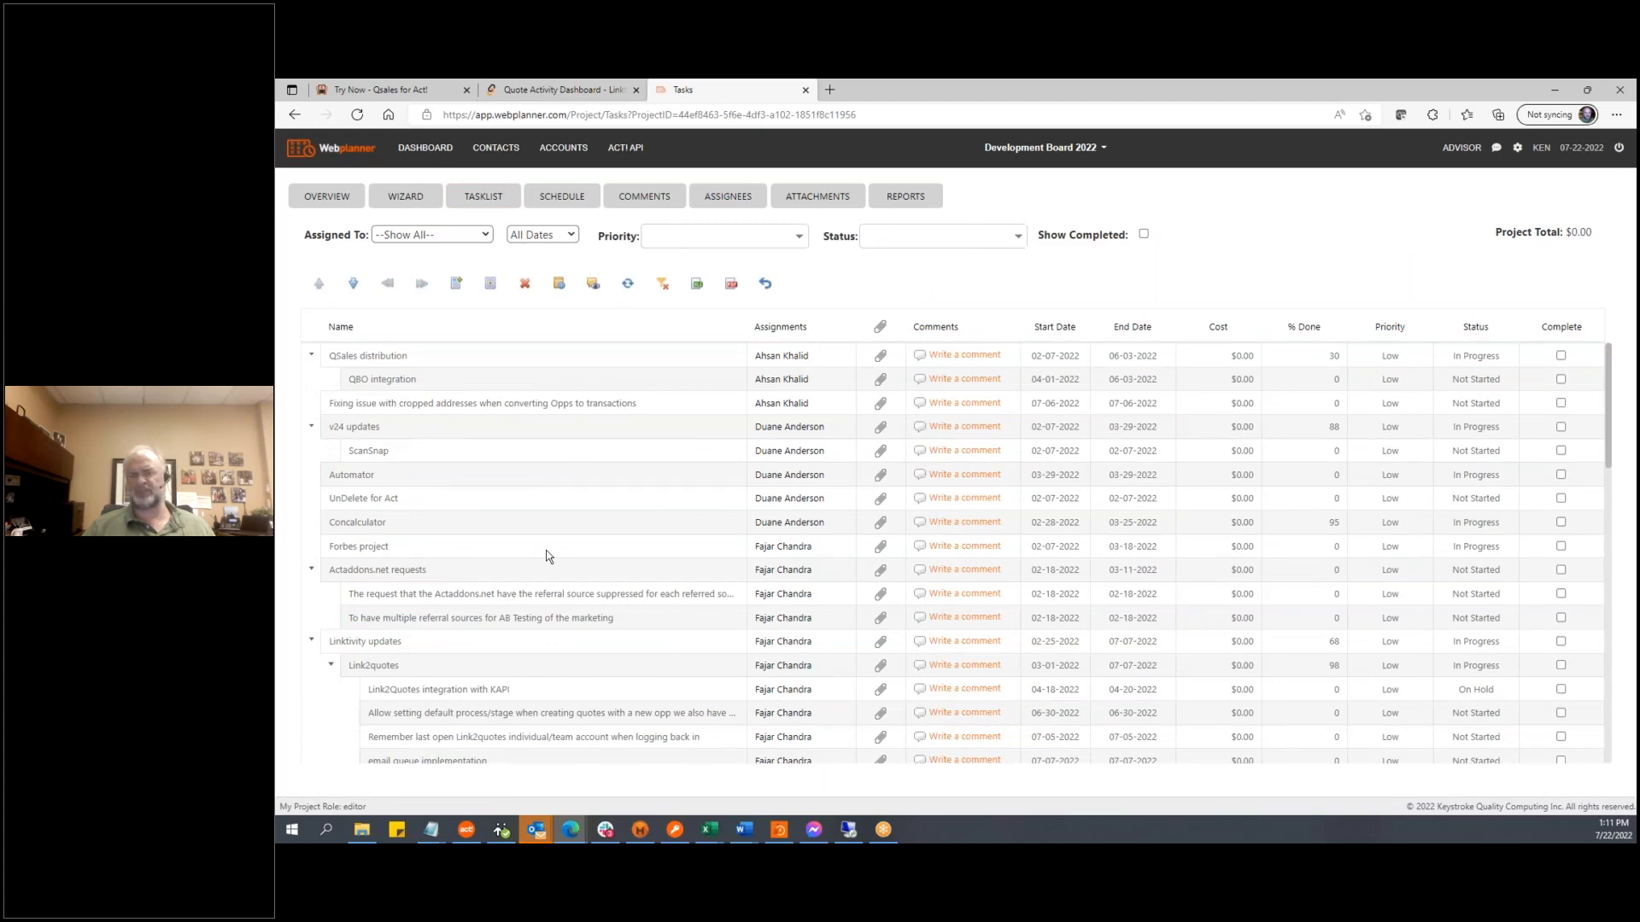
scroll(521, 521, "down", 4)
scroll(523, 520, "down", 3)
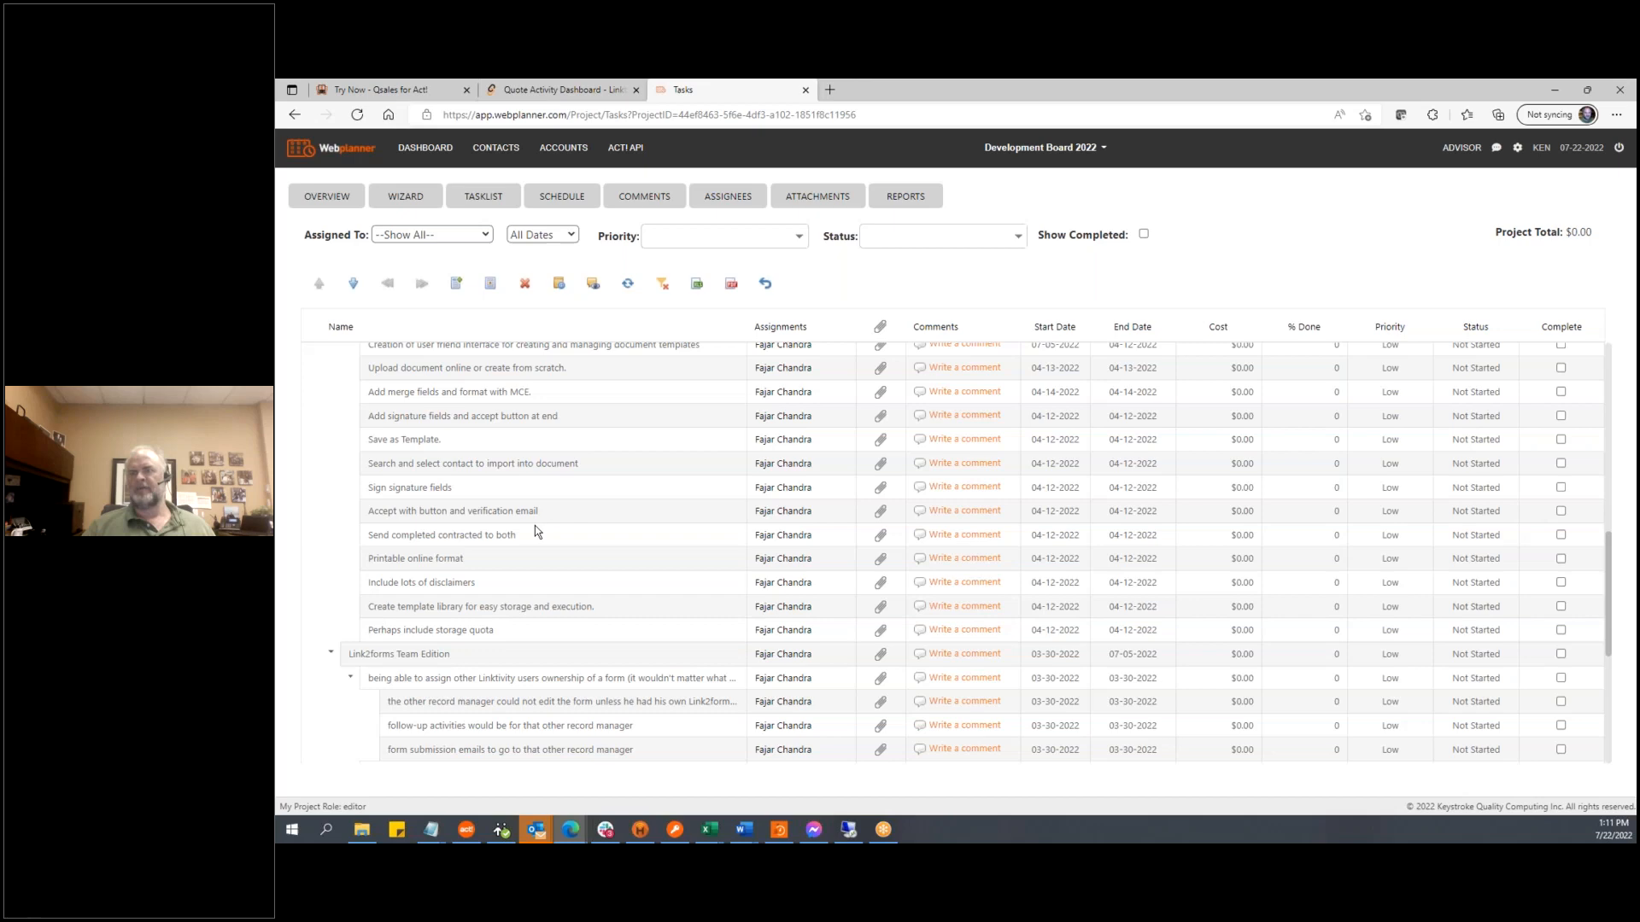
scroll(535, 525, "up", 2)
left_click(516, 448)
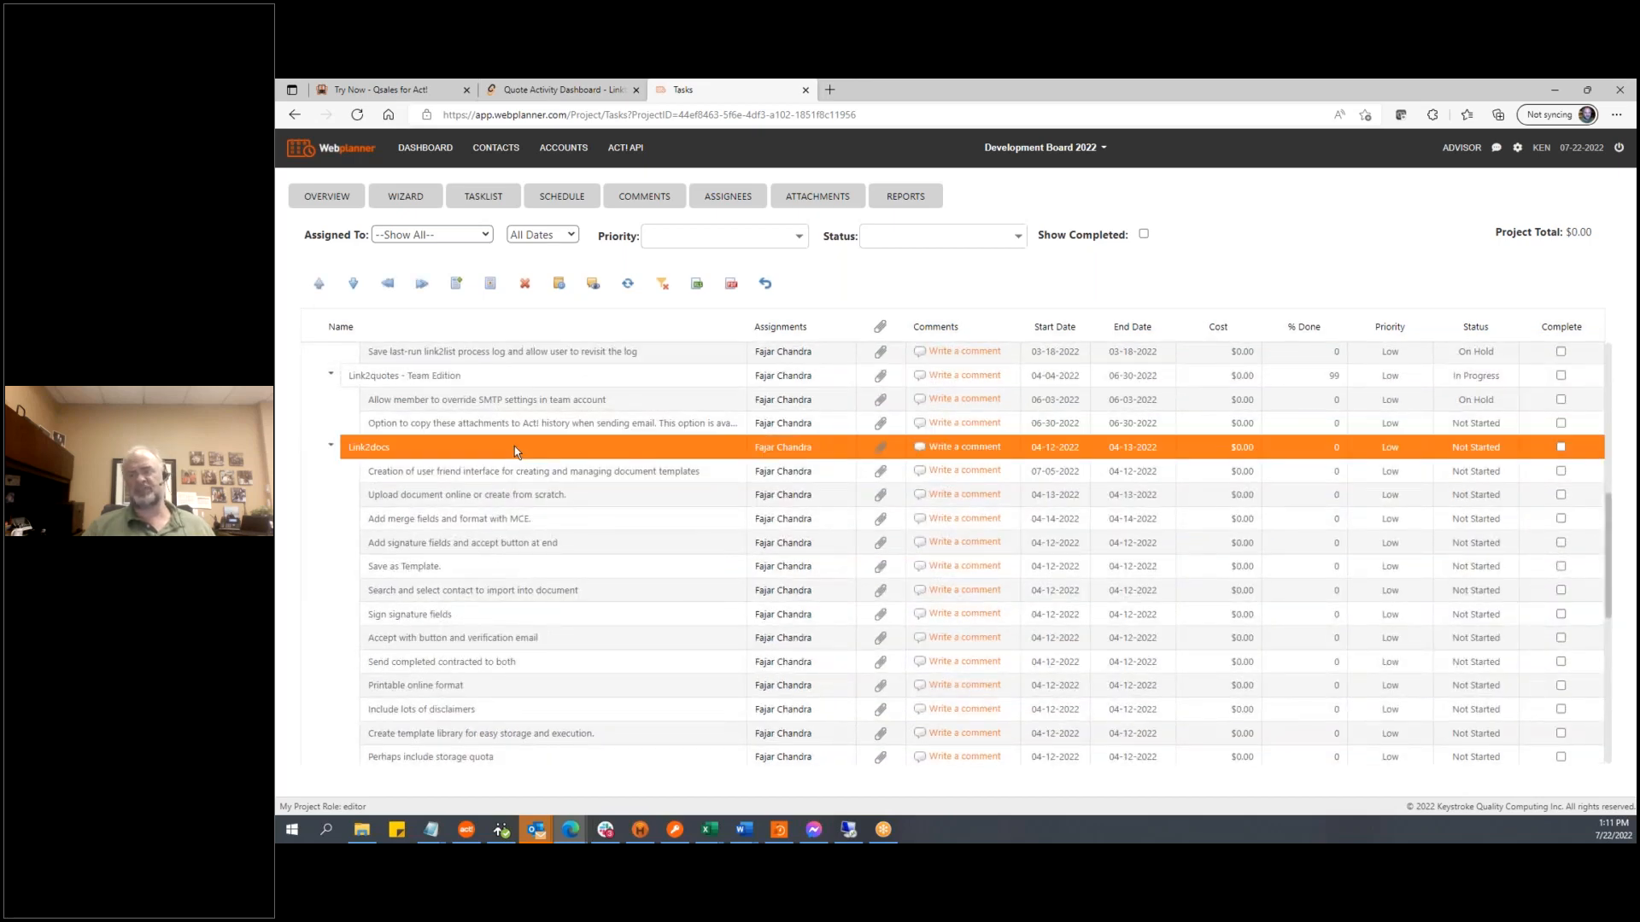
scroll(543, 556, "up", 5)
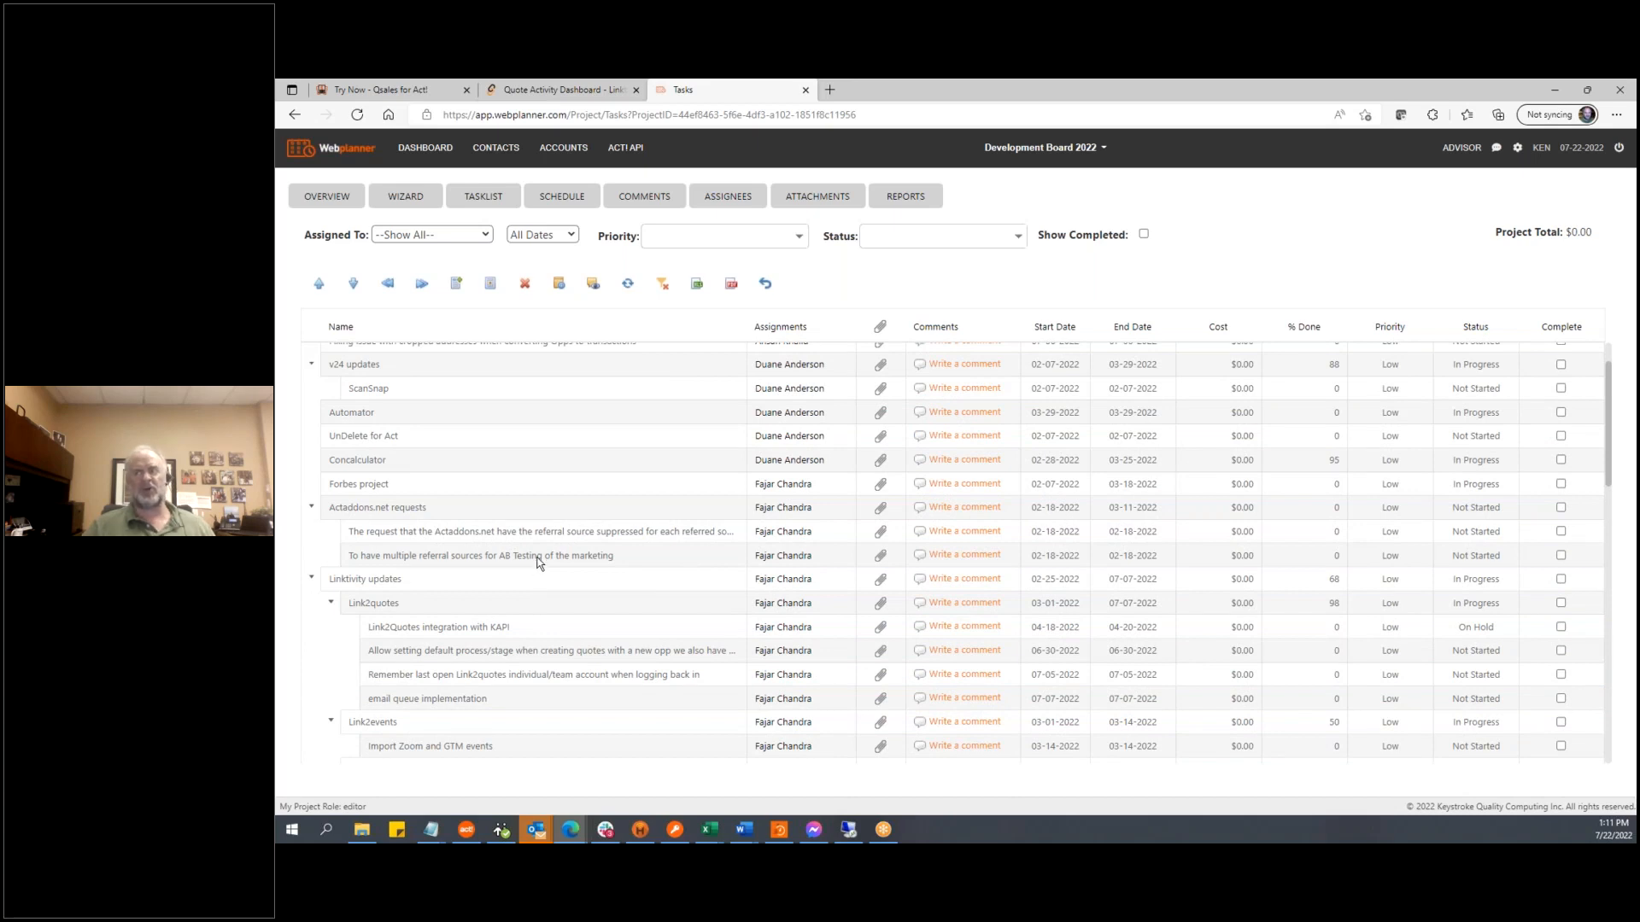
scroll(538, 561, "up", 1)
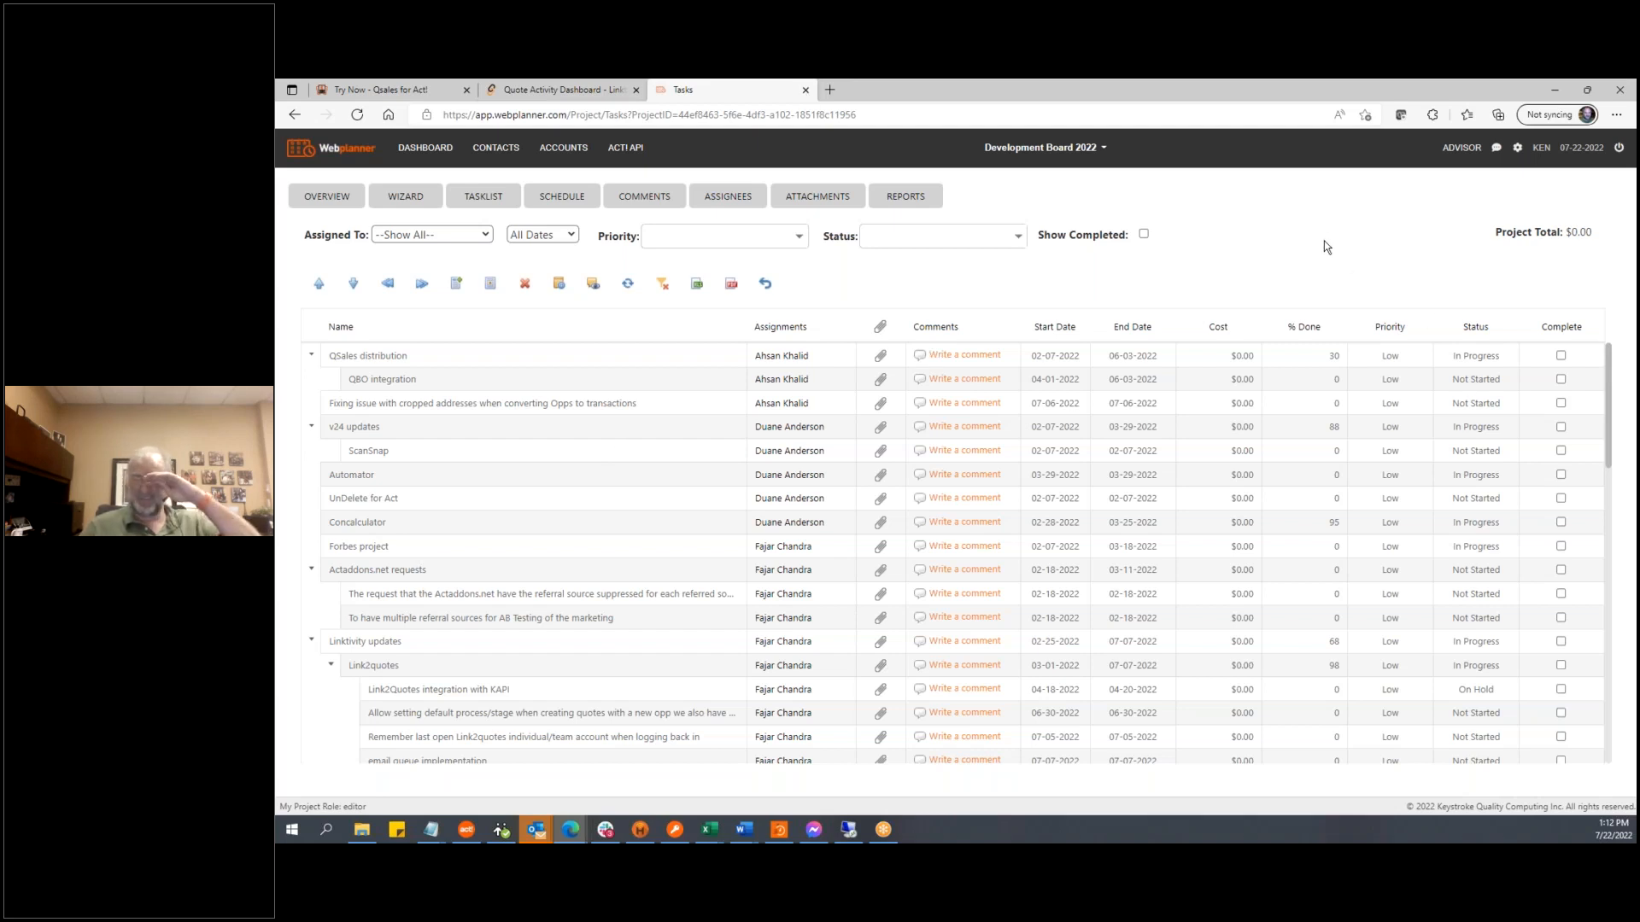
Go through the task groups from Link2docs and Link2forms Team Edition to HHC bug fixes and the API version of Knowtifier
scroll(552, 505, "down", 4)
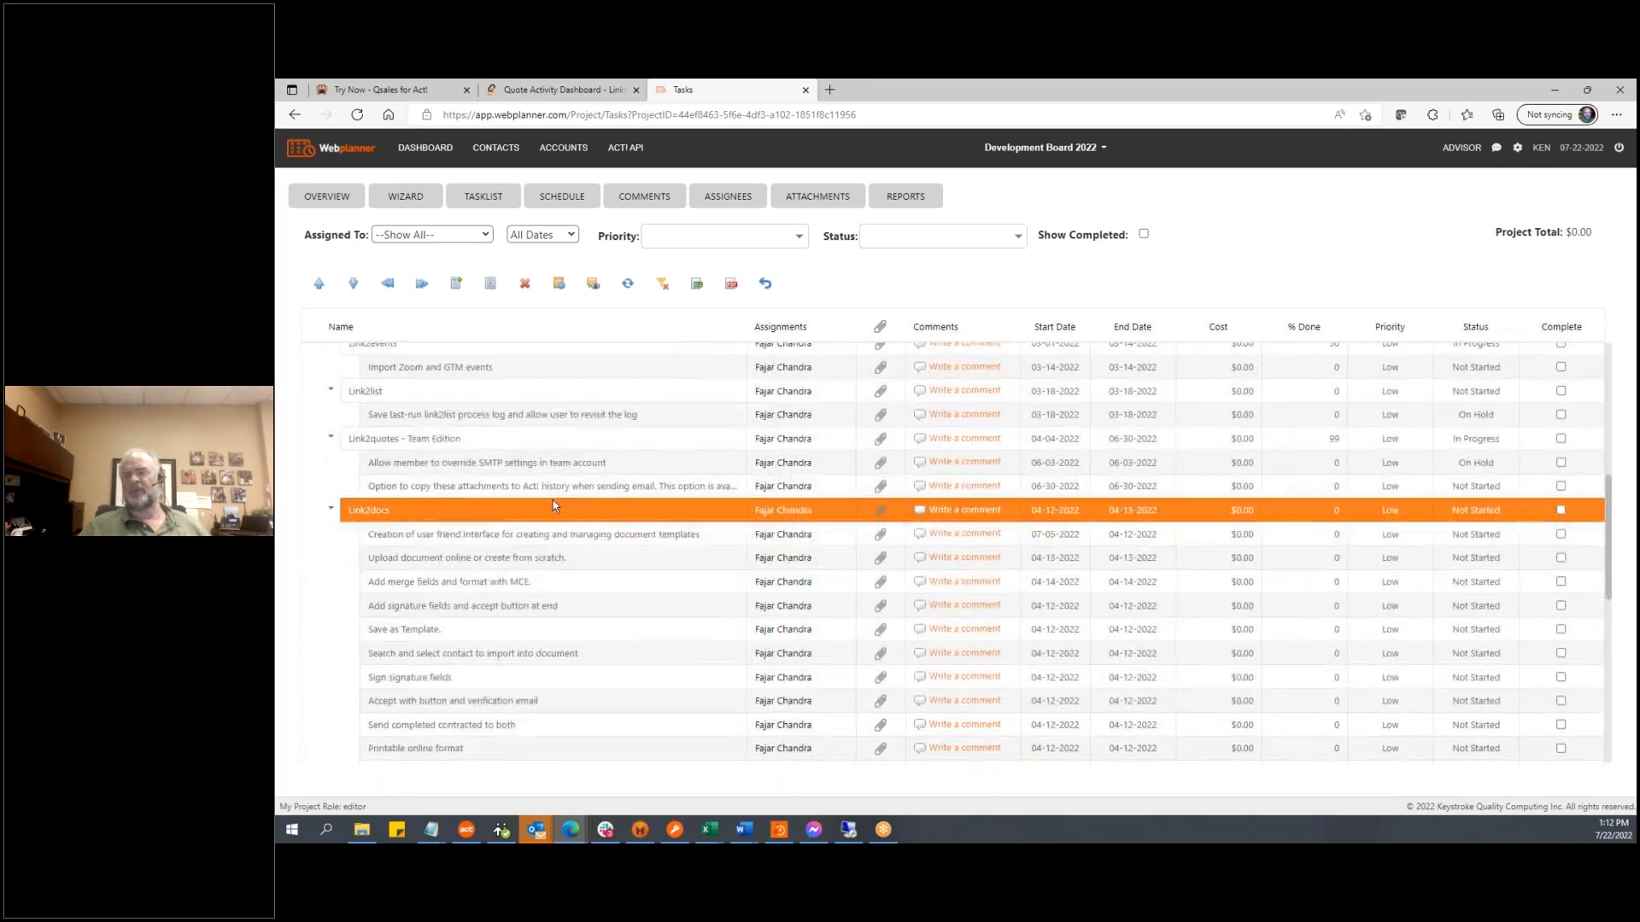
scroll(552, 502, "down", 3)
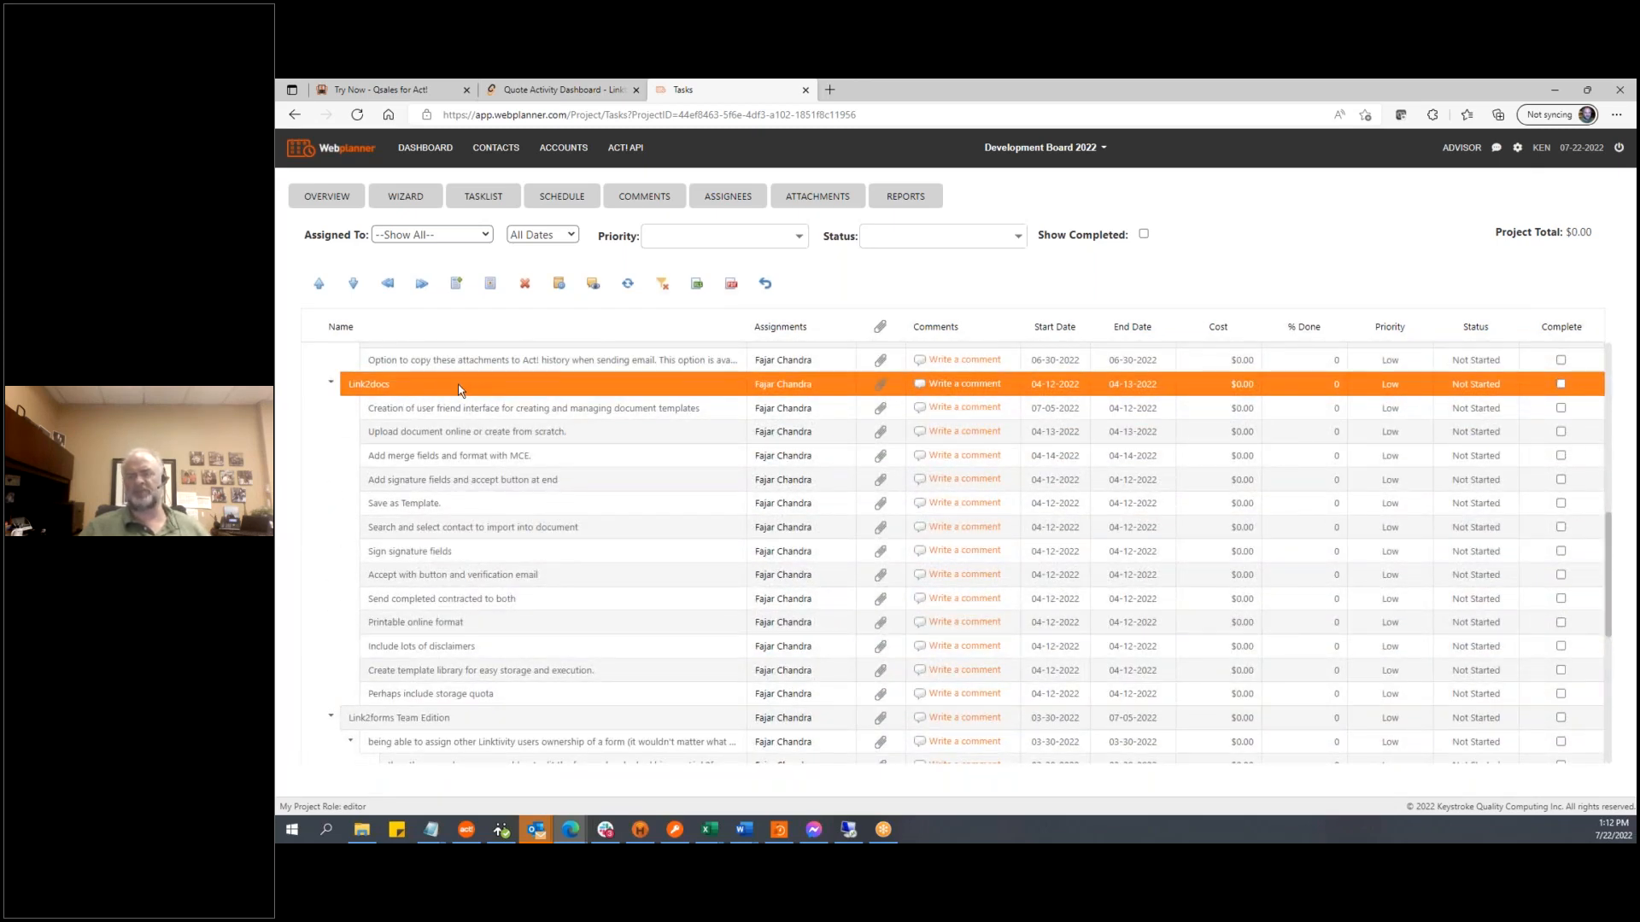
scroll(455, 673, "down", 1)
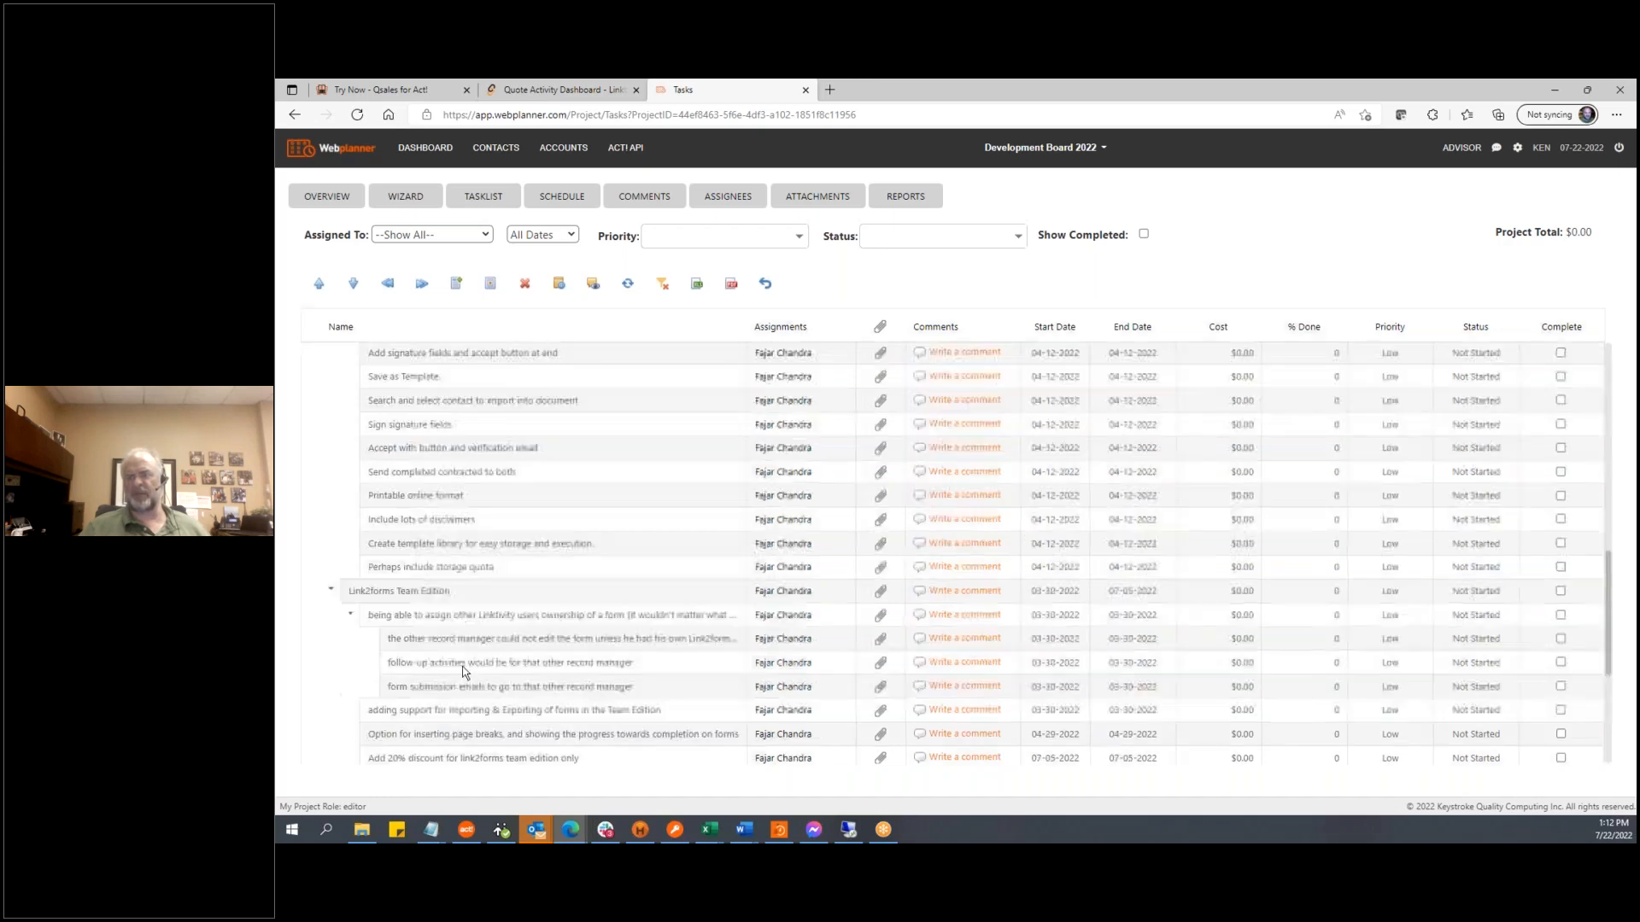
left_click(461, 591)
scroll(551, 504, "down", 1)
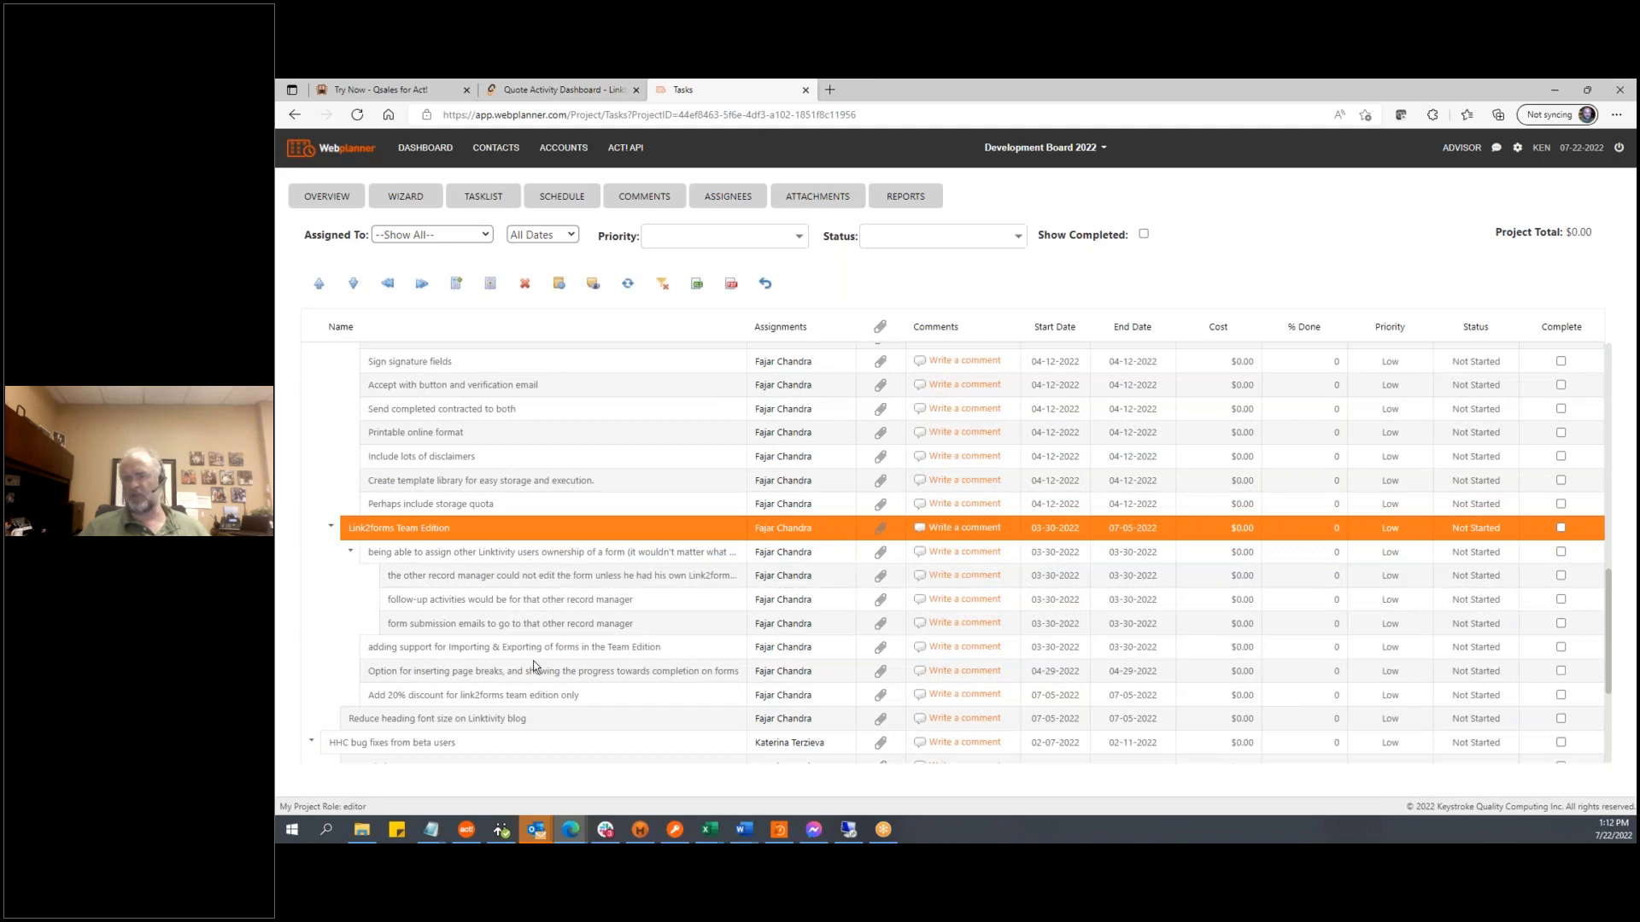
scroll(534, 654, "down", 2)
left_click(525, 621)
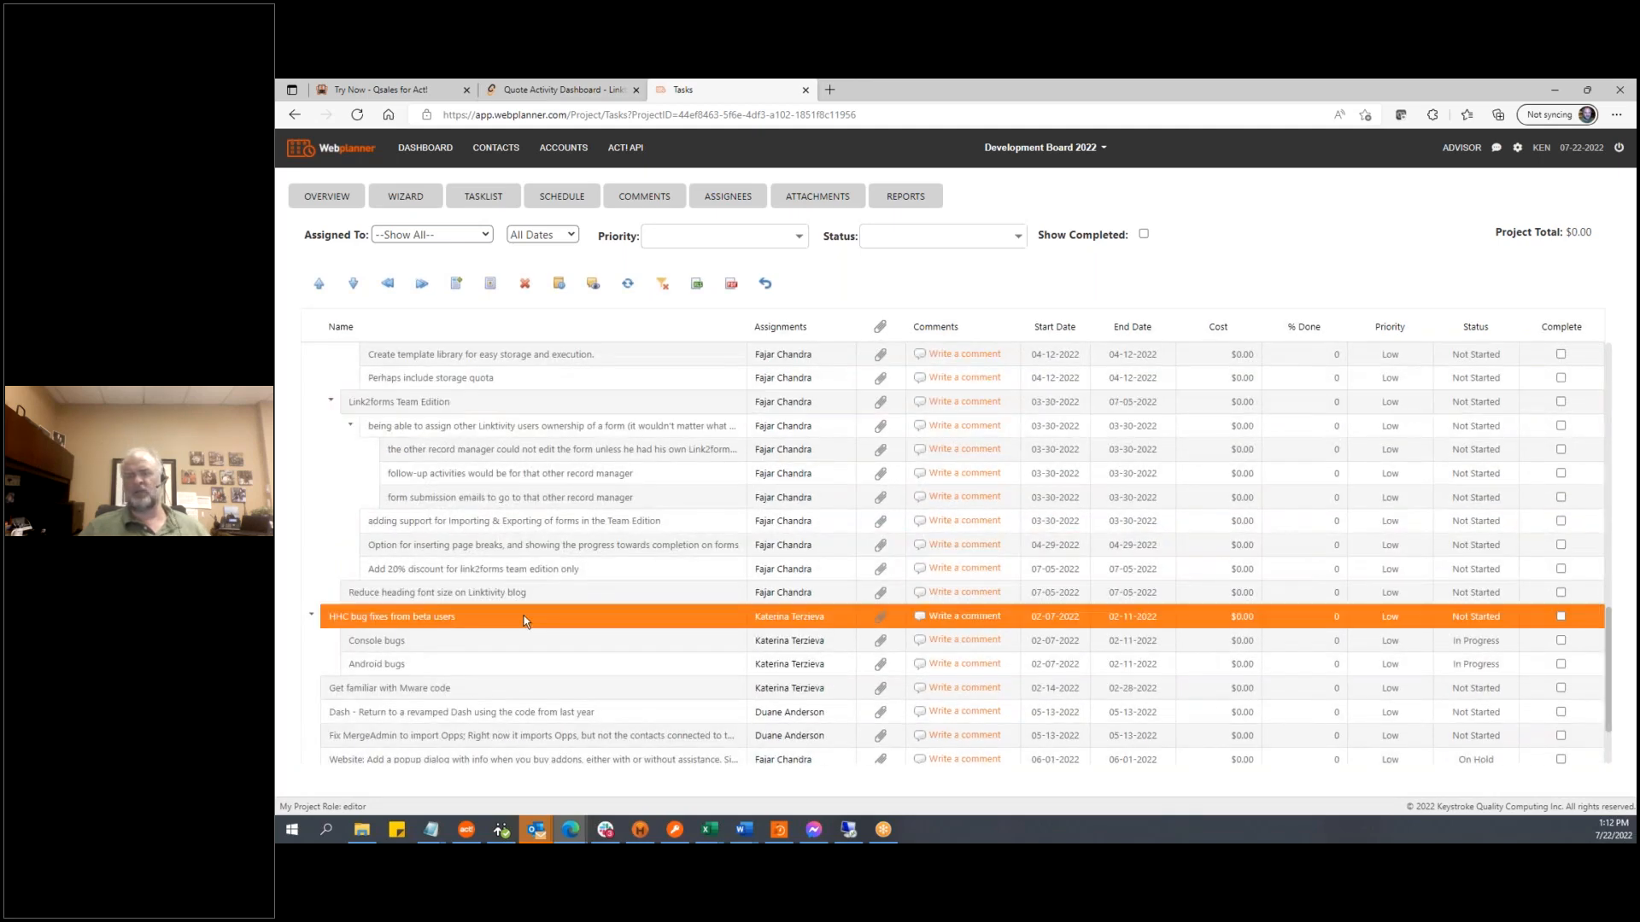
scroll(524, 621, "down", 2)
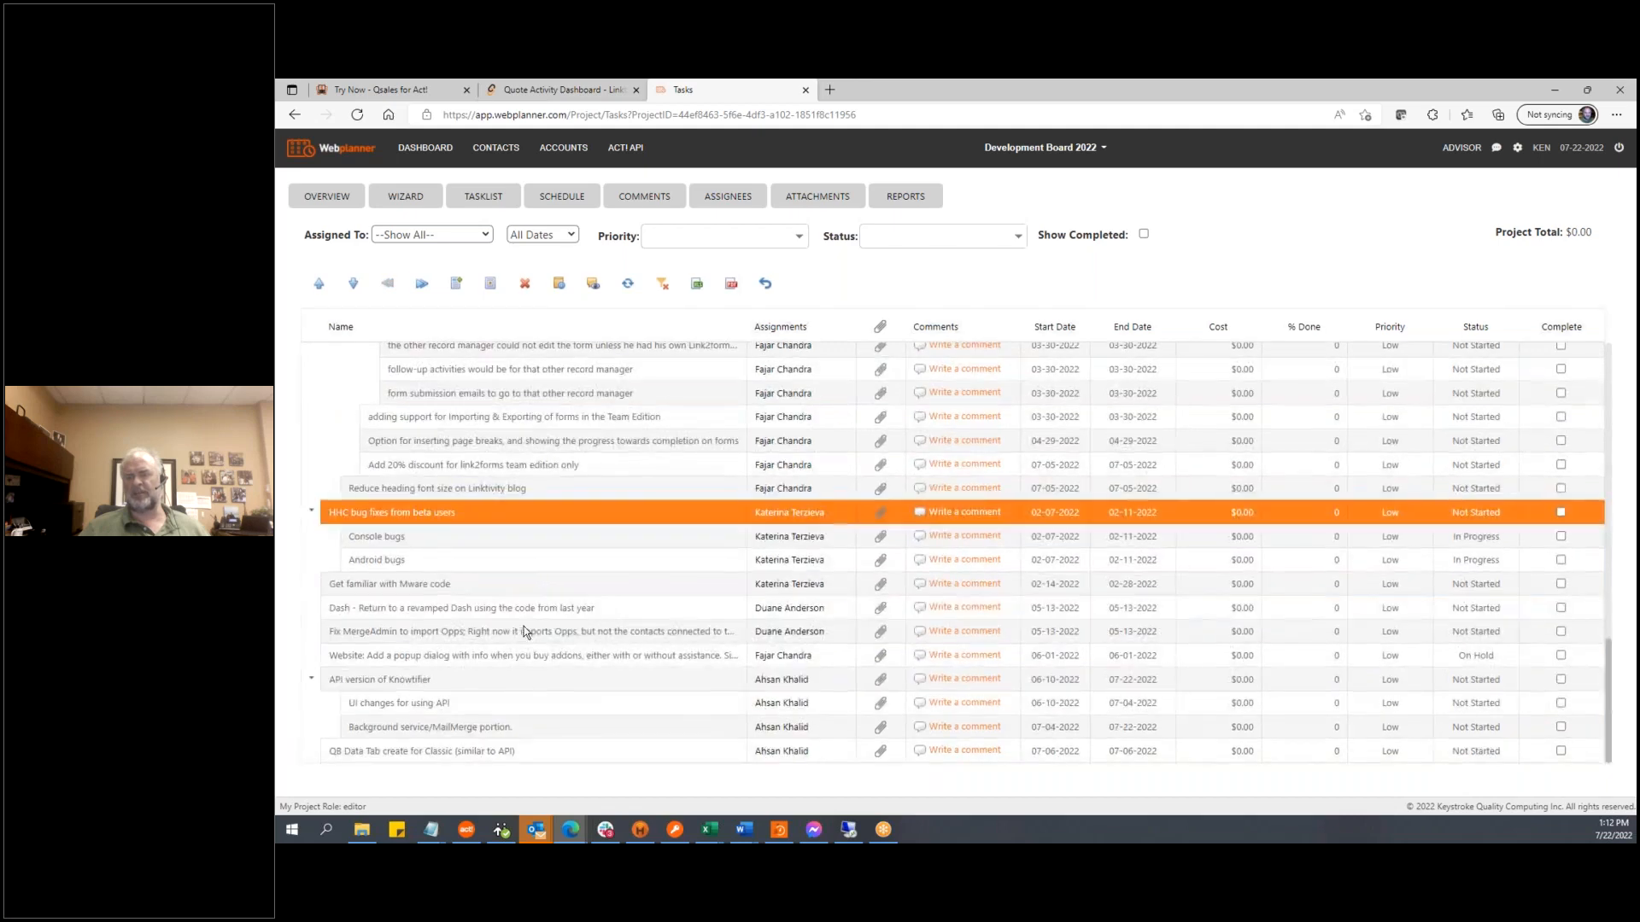
left_click(524, 681)
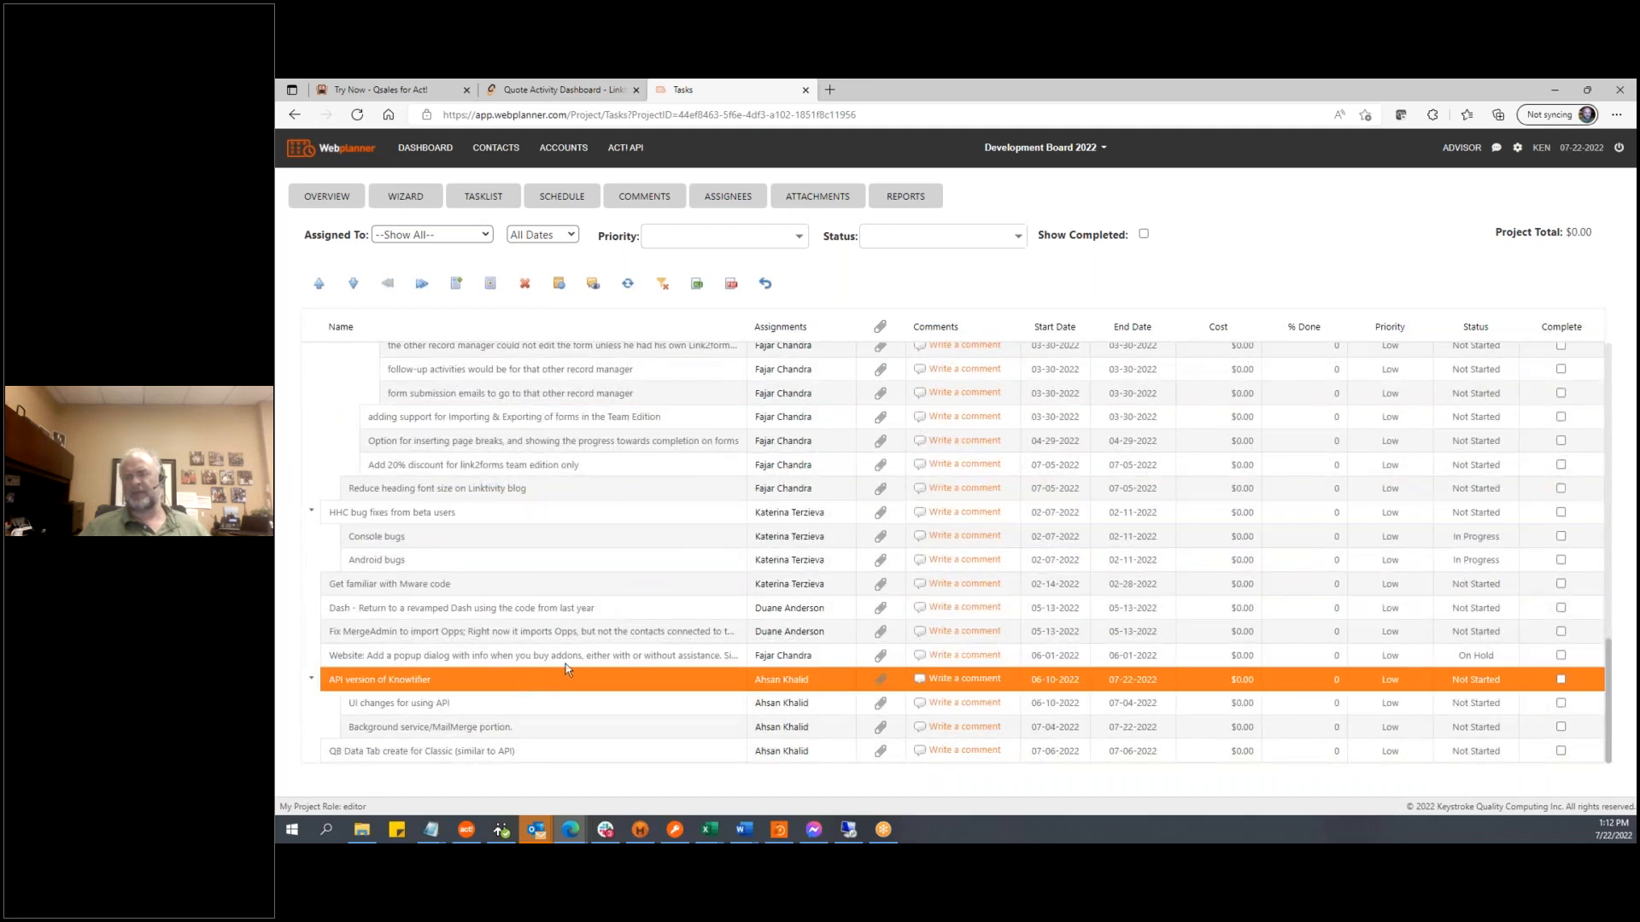
scroll(586, 647, "up", 12)
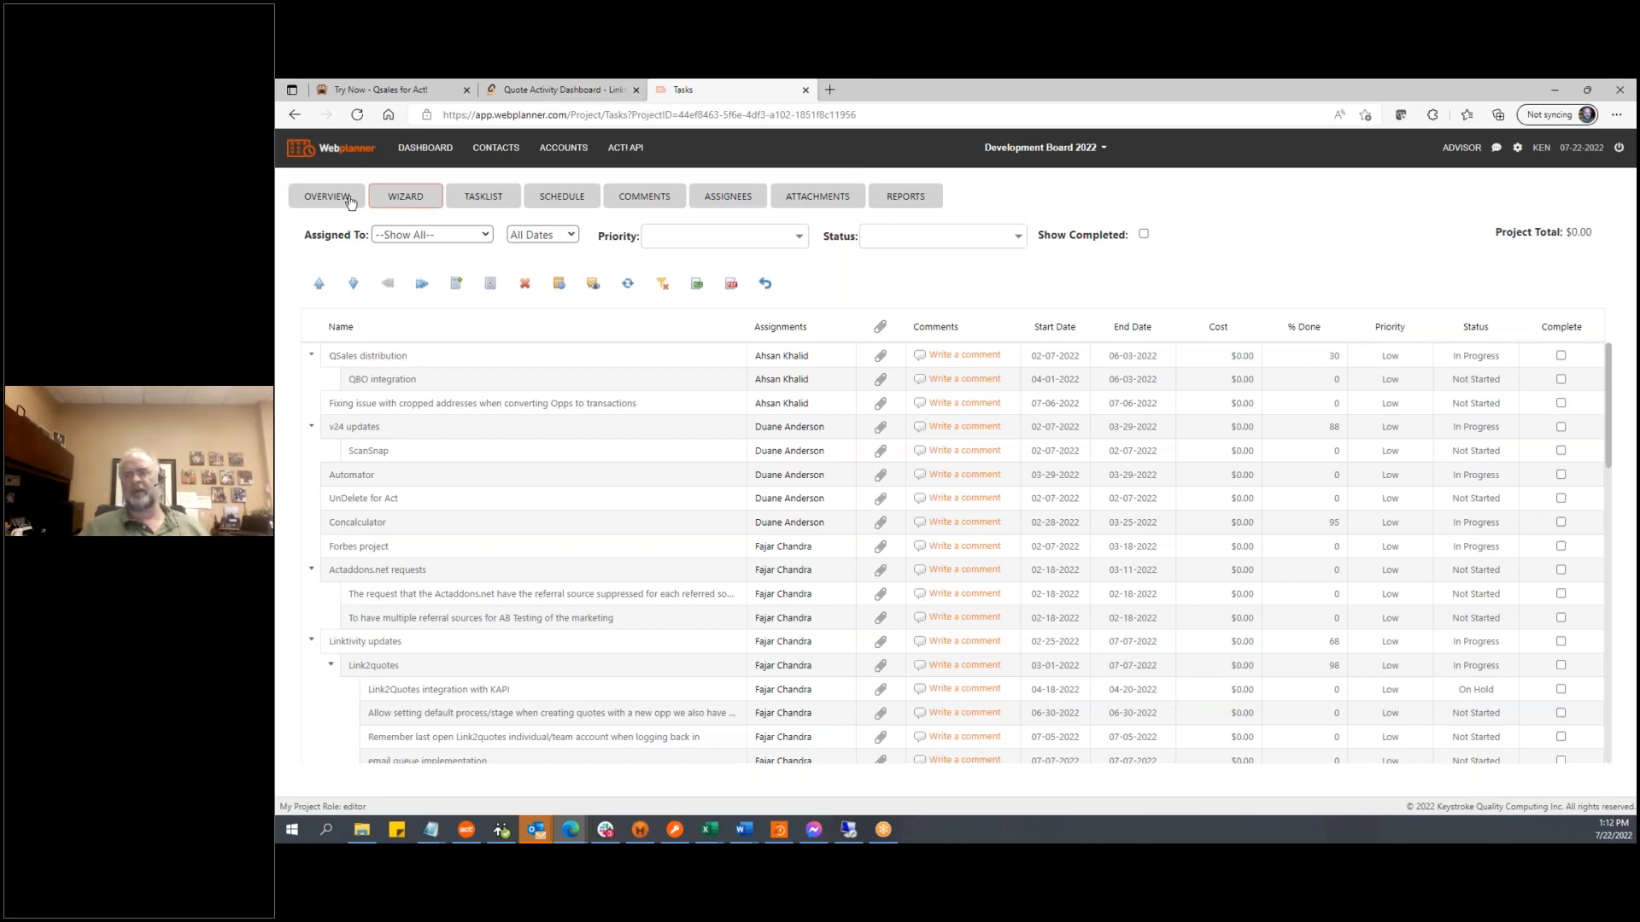
Open the project overview and review the task status, the team and the timeline's completed and assigned entries
left_click(308, 200)
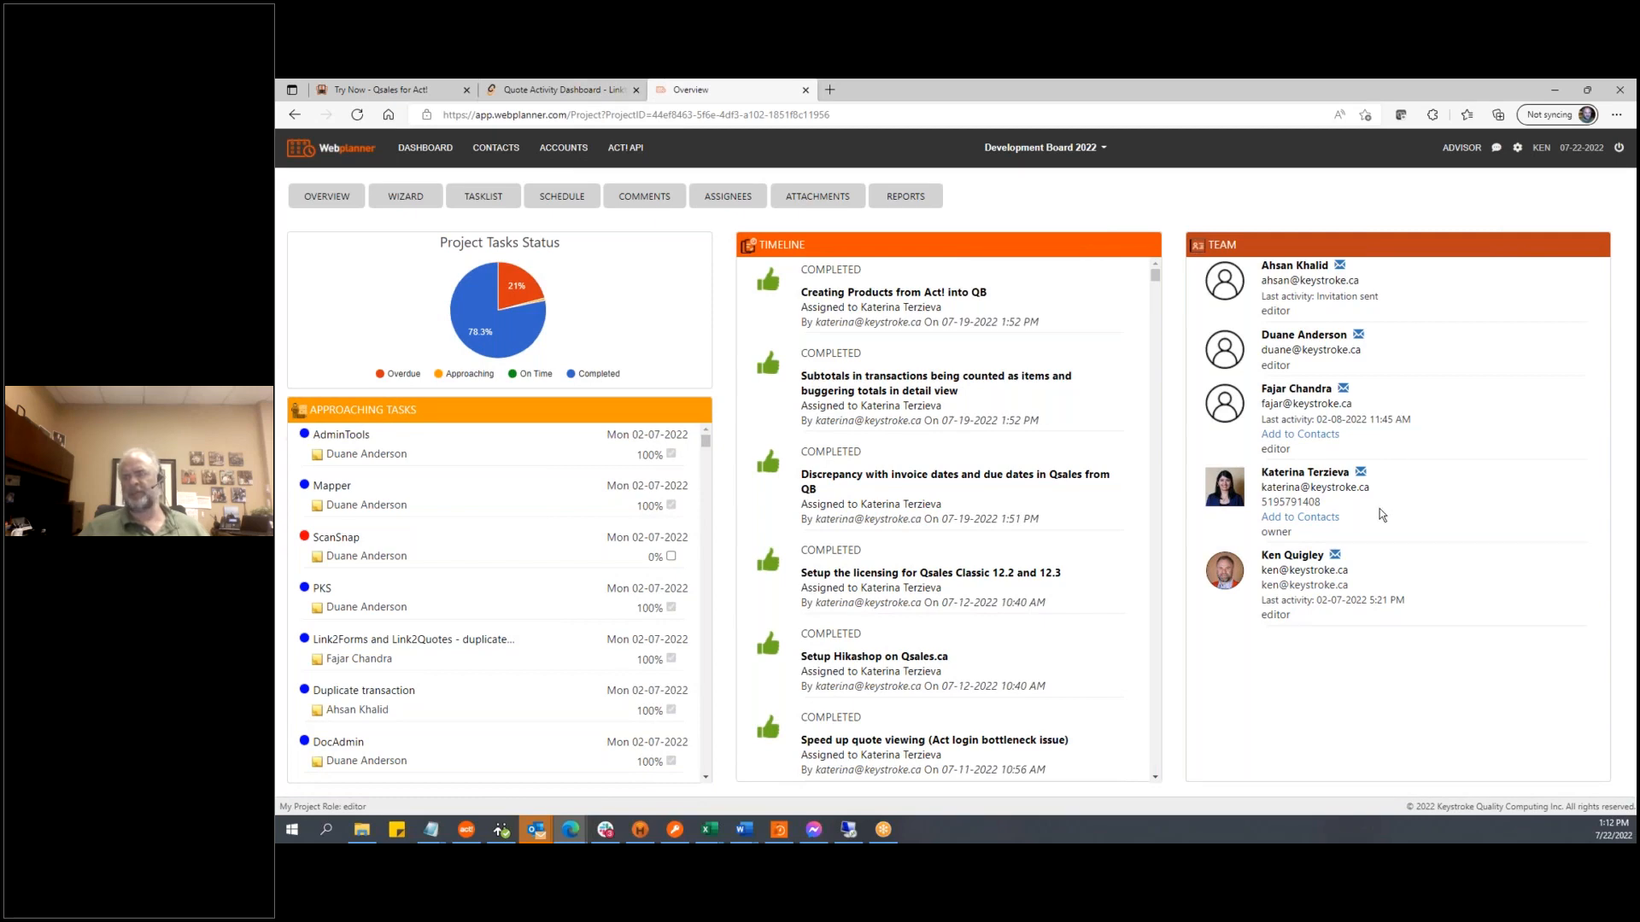
scroll(982, 673, "down", 4)
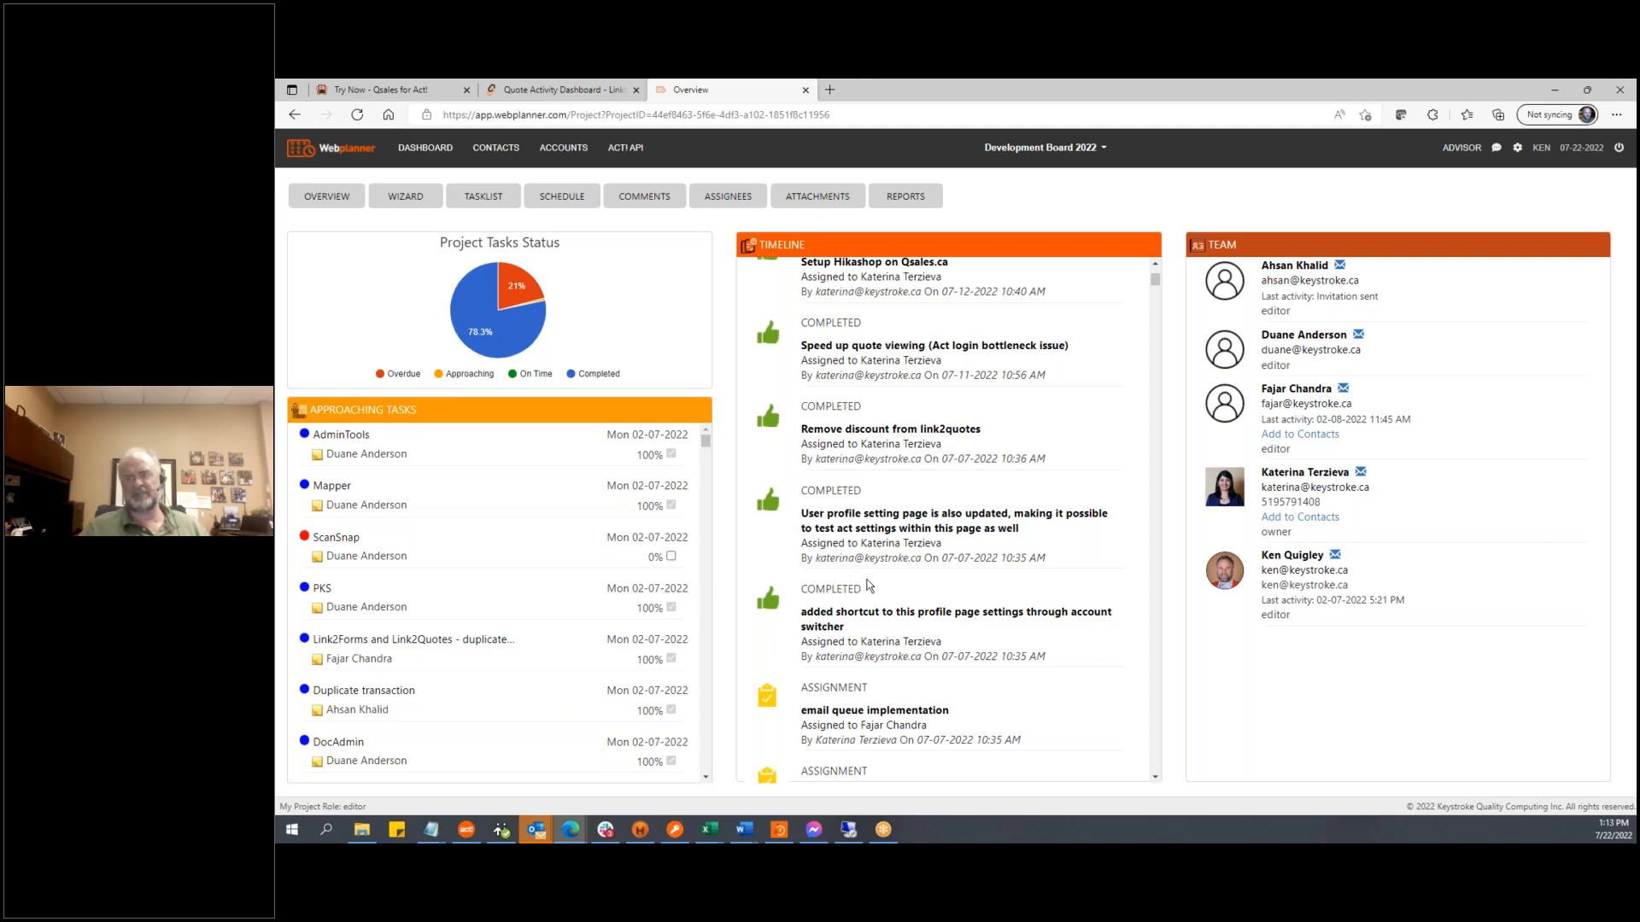
scroll(862, 580, "down", 2)
scroll(879, 604, "down", 2)
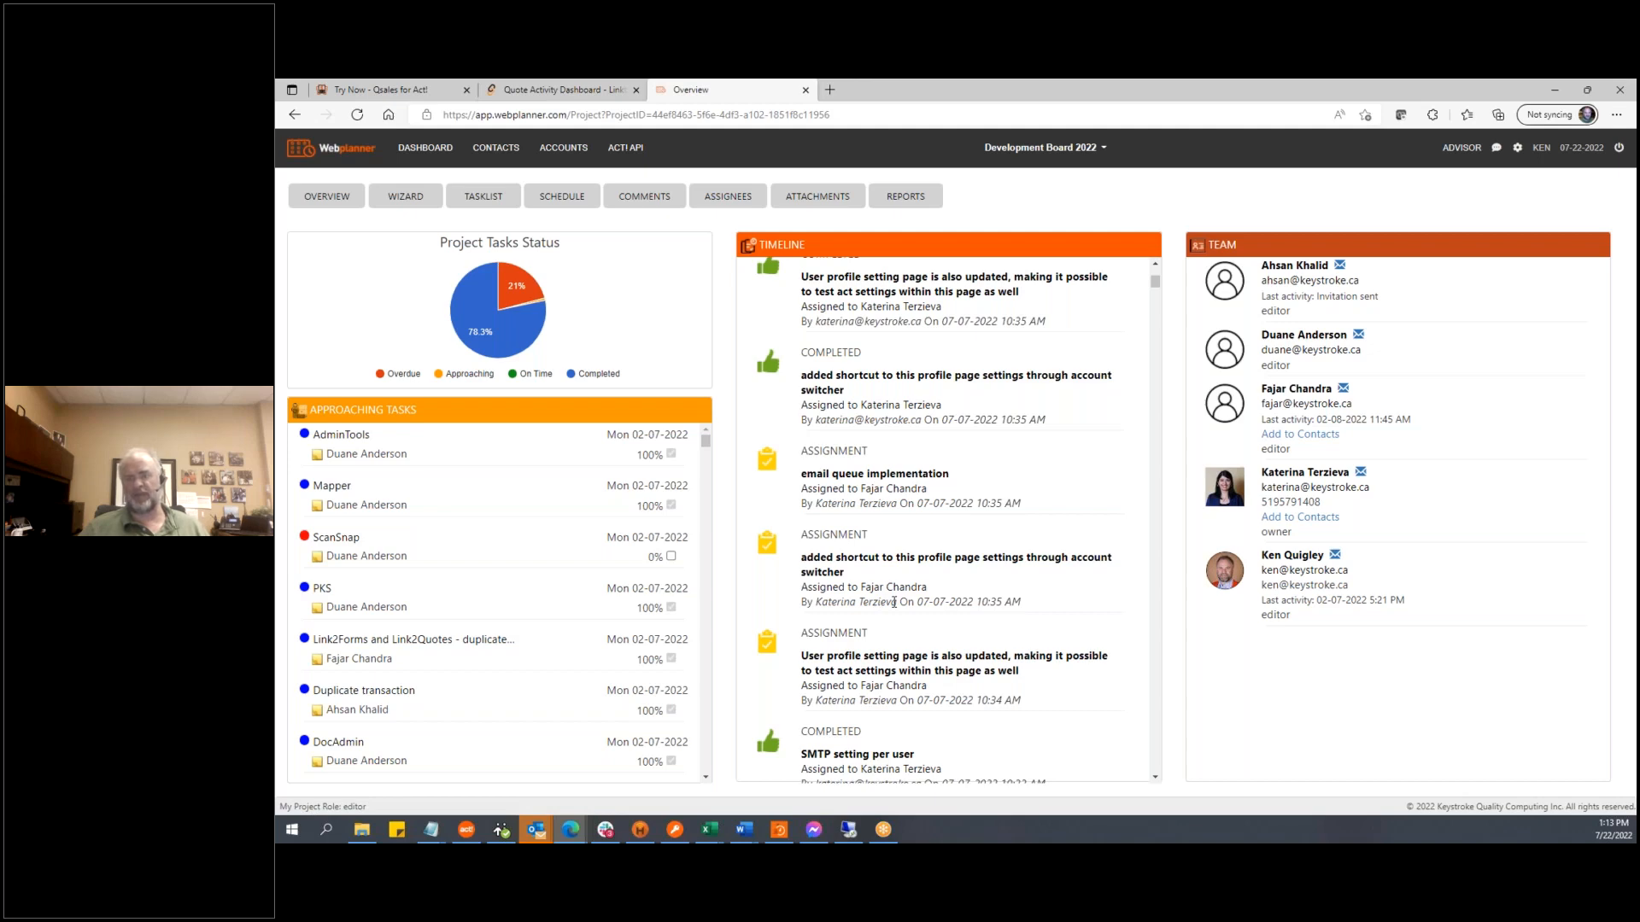
scroll(894, 603, "up", 8)
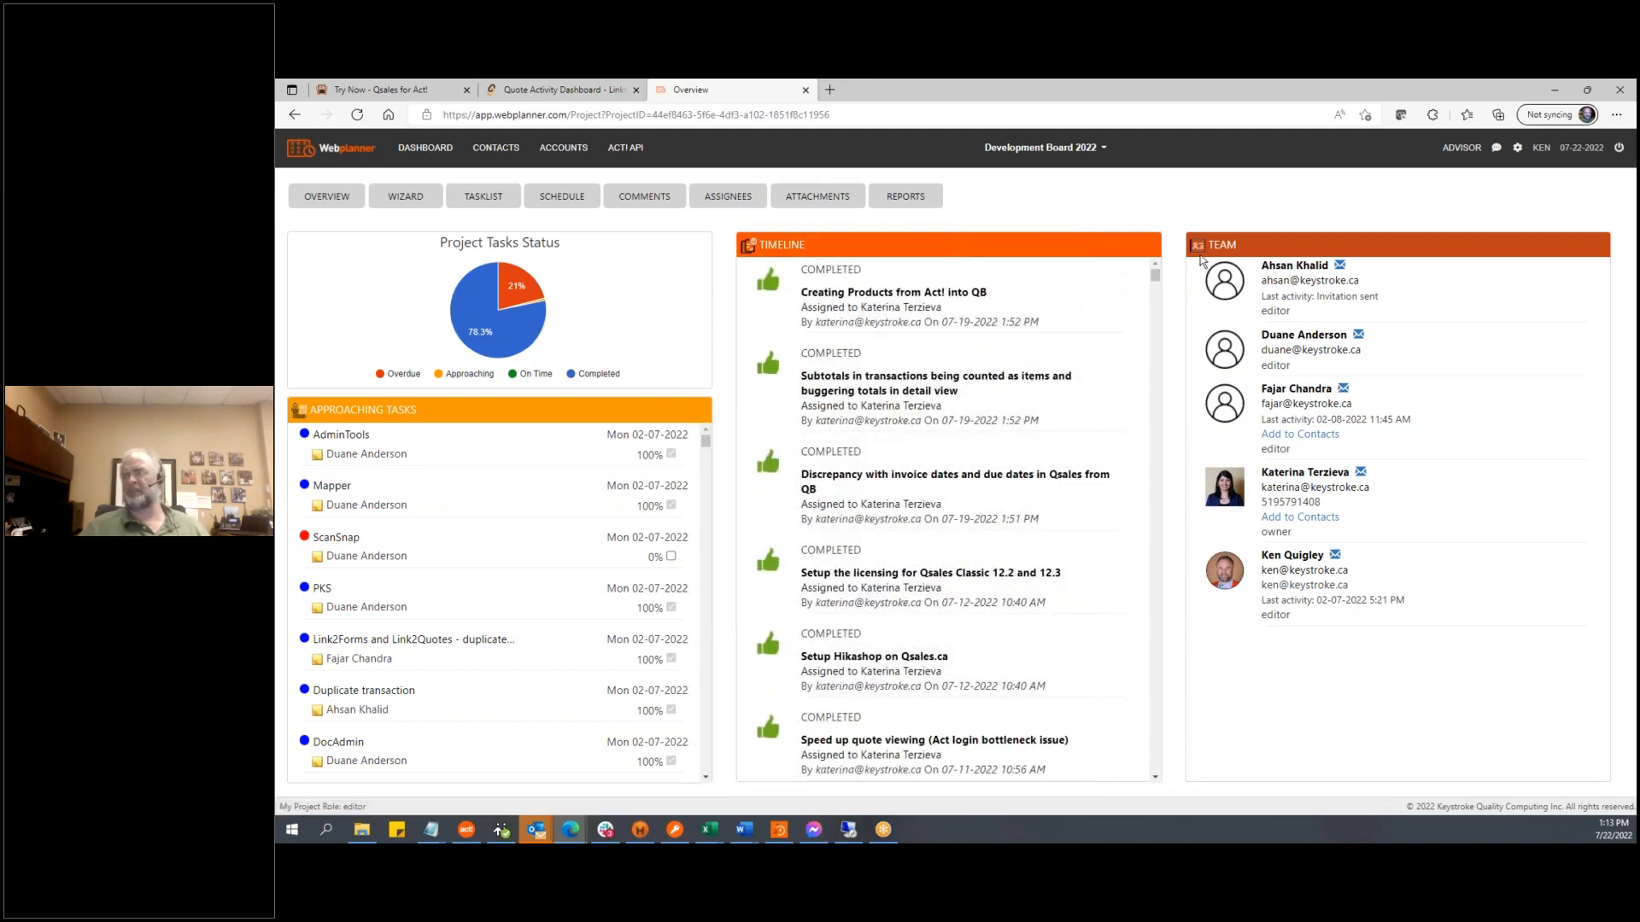
Go through the project wizard's pages, from the name, phases and tasks, and goals to the teams, obstacles and task assignment
left_click(413, 198)
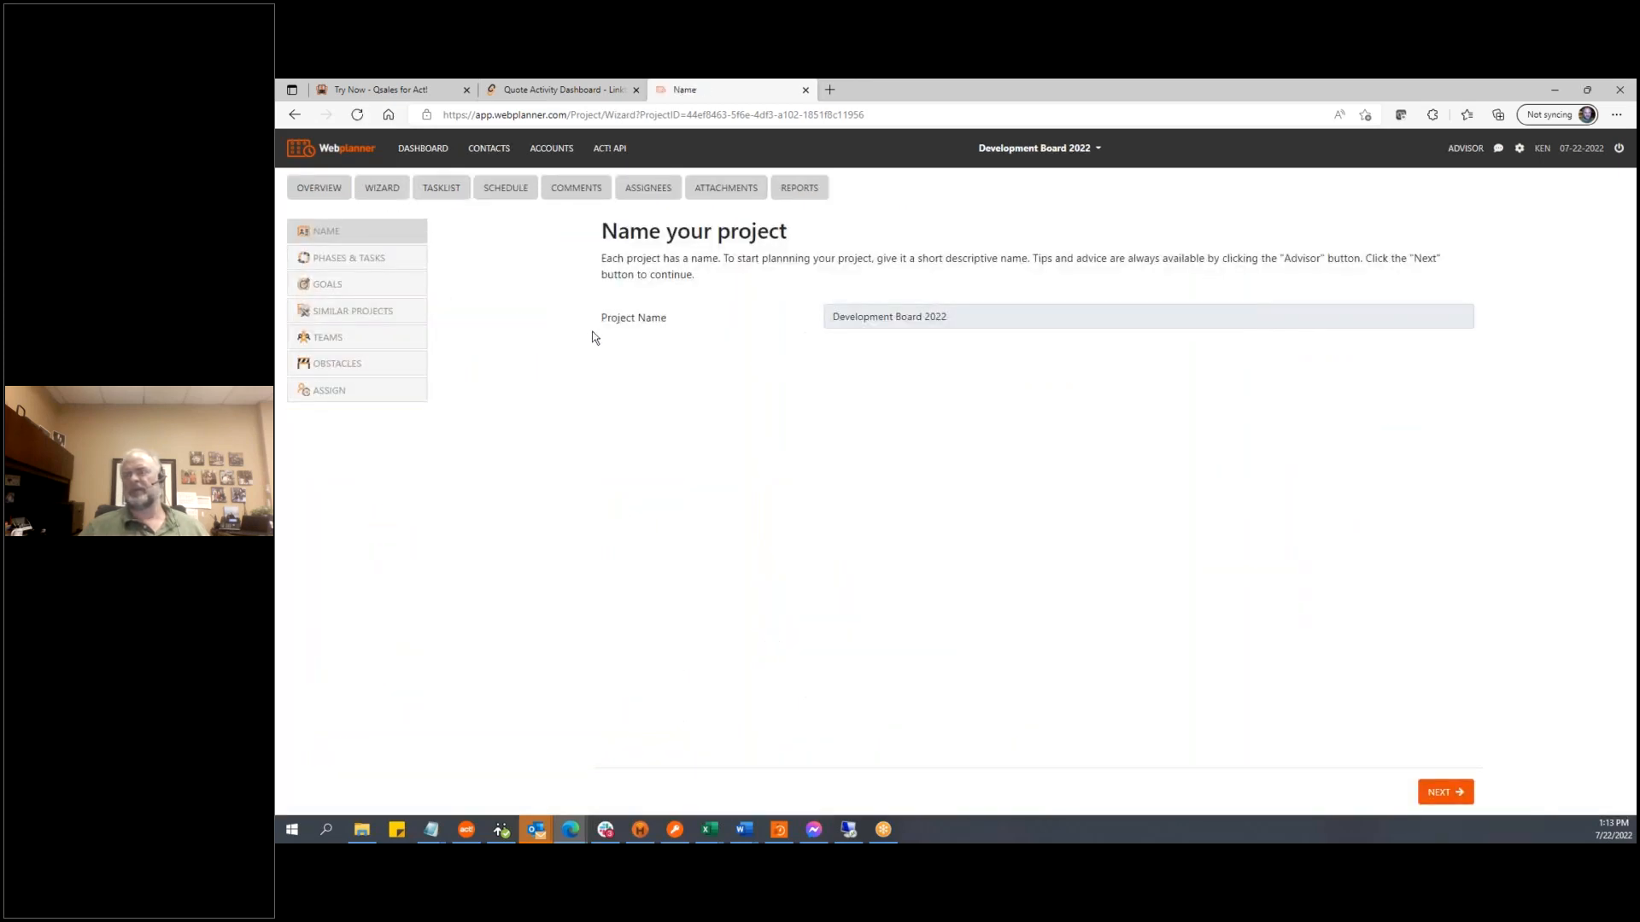
left_click(341, 267)
left_click(340, 268)
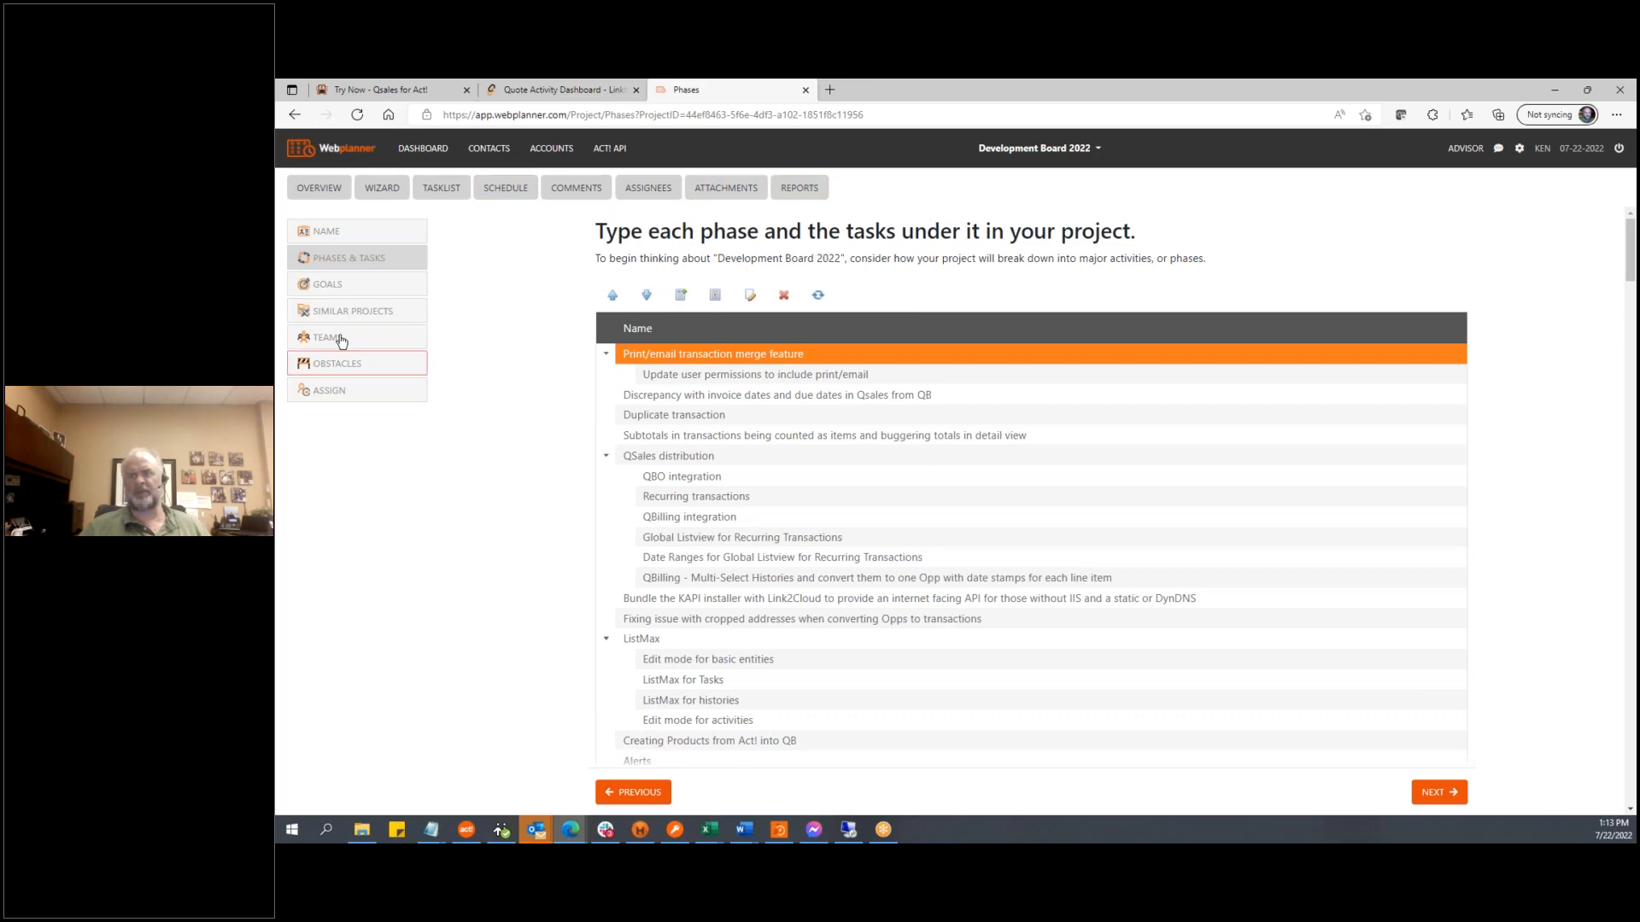
left_click(333, 284)
left_click(346, 311)
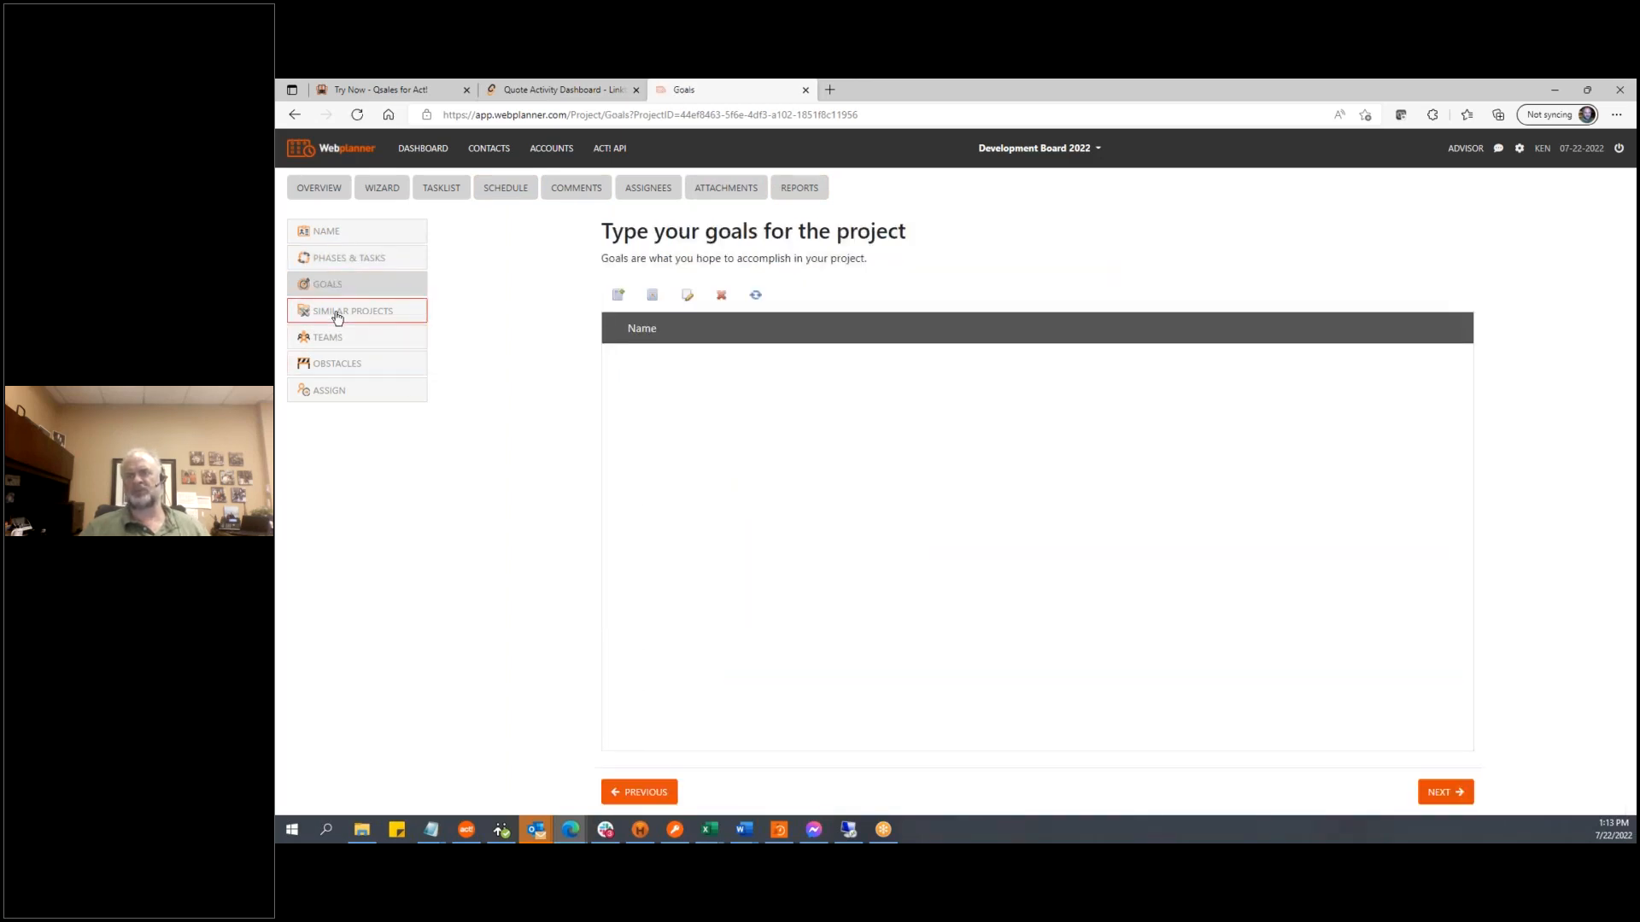
left_click(351, 346)
left_click(342, 364)
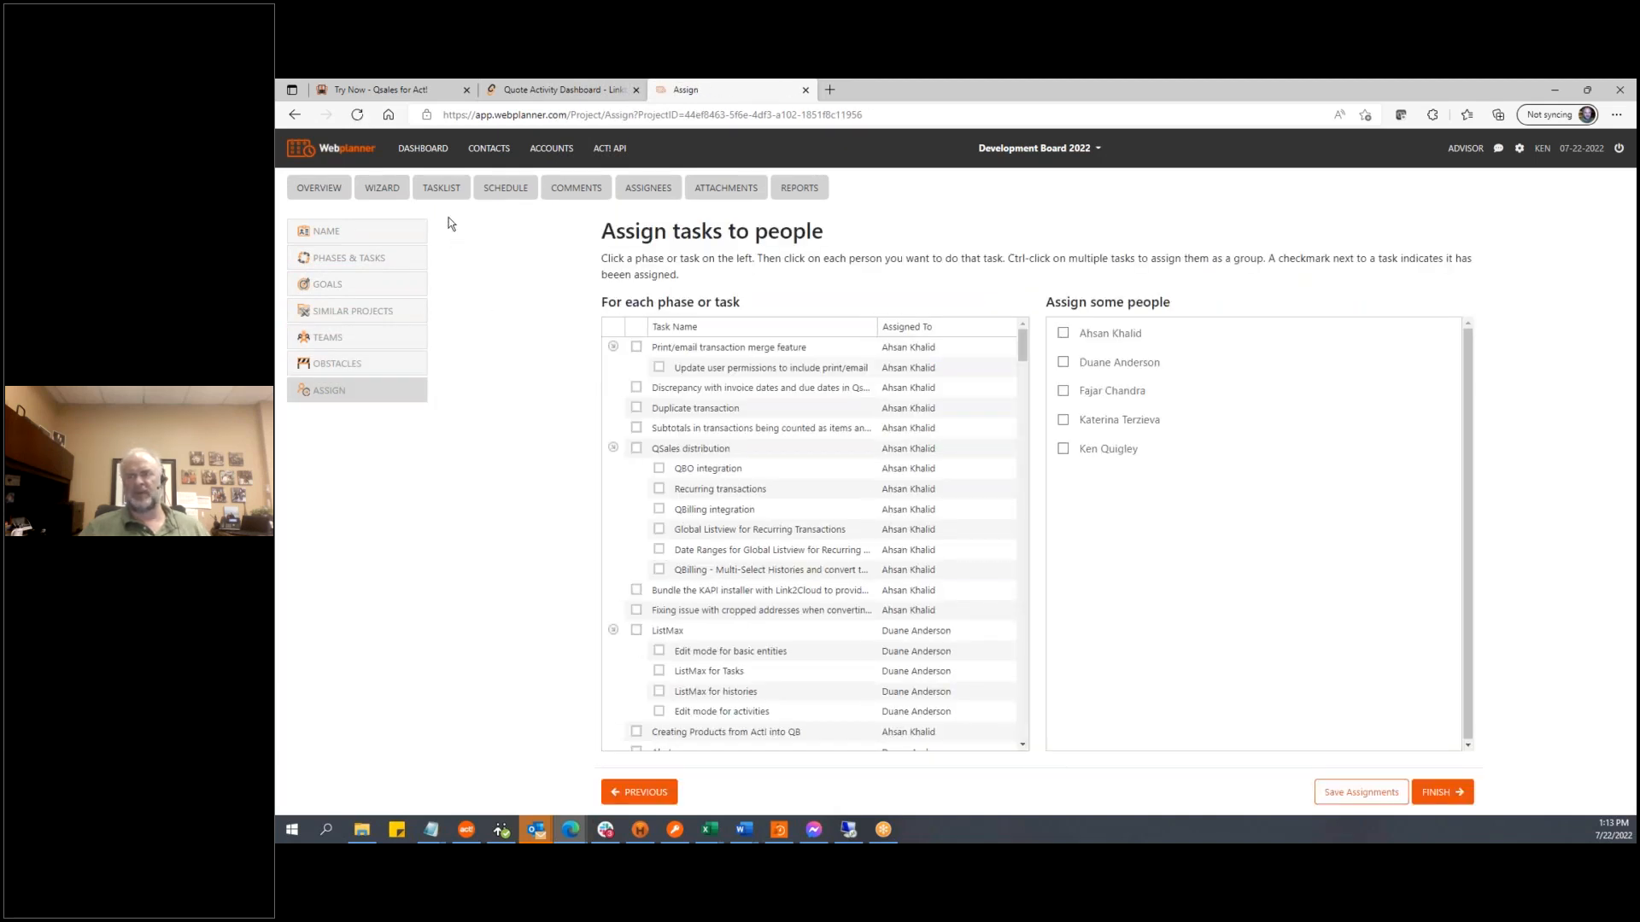
Return to the task list, select the QBO integration subtask, and view and close its task dialogs one after the other
left_click(432, 193)
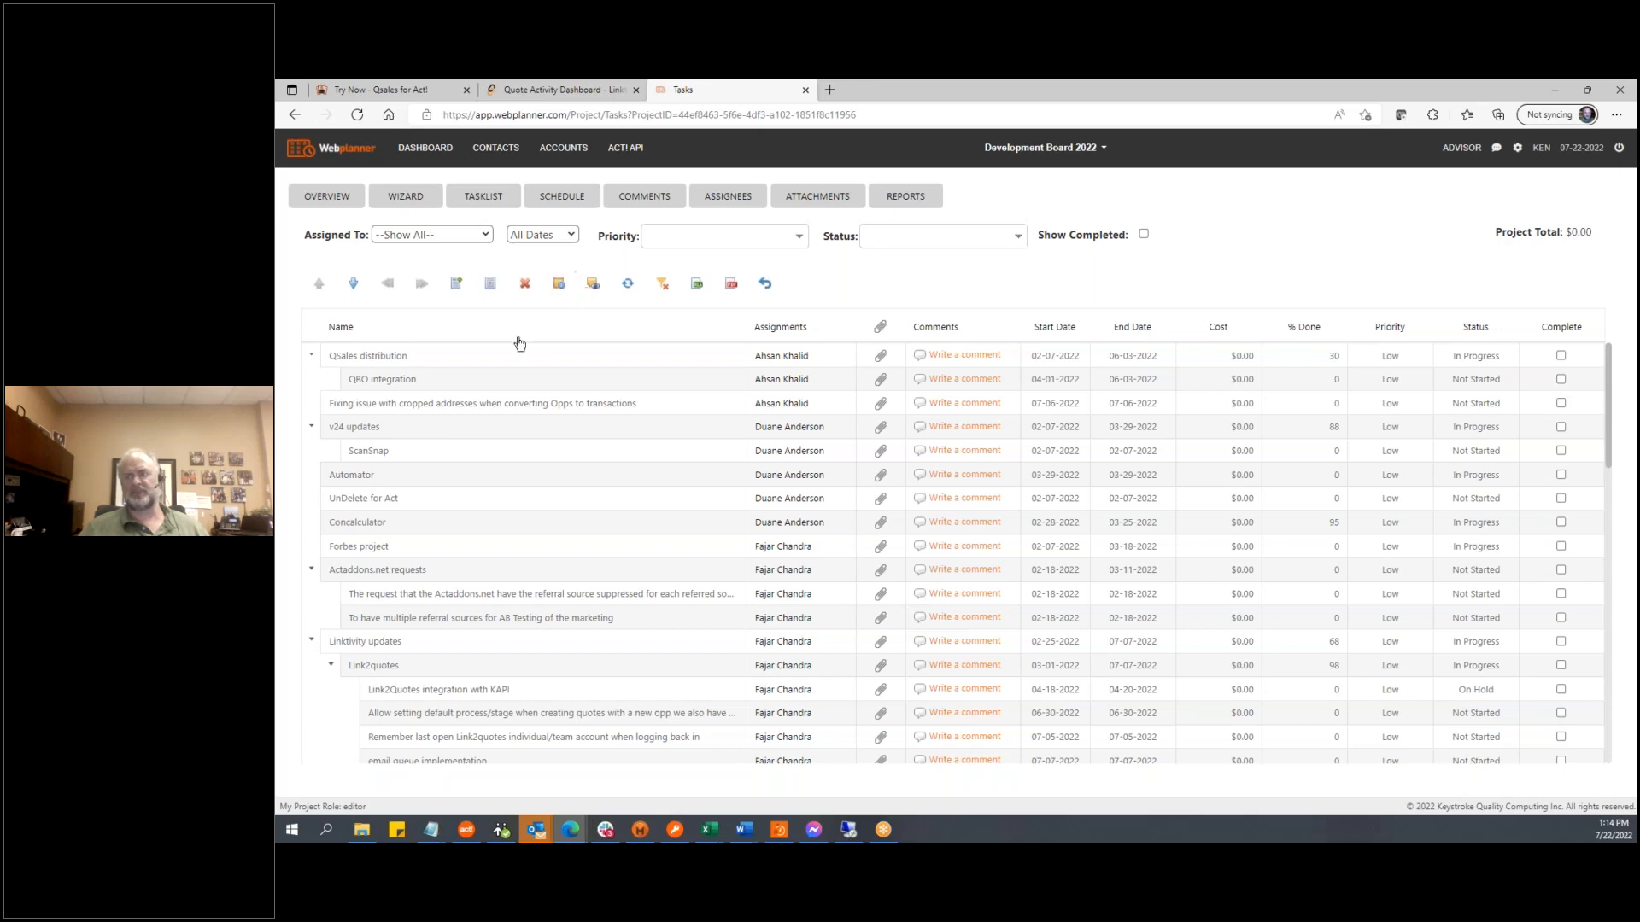
left_click(491, 381)
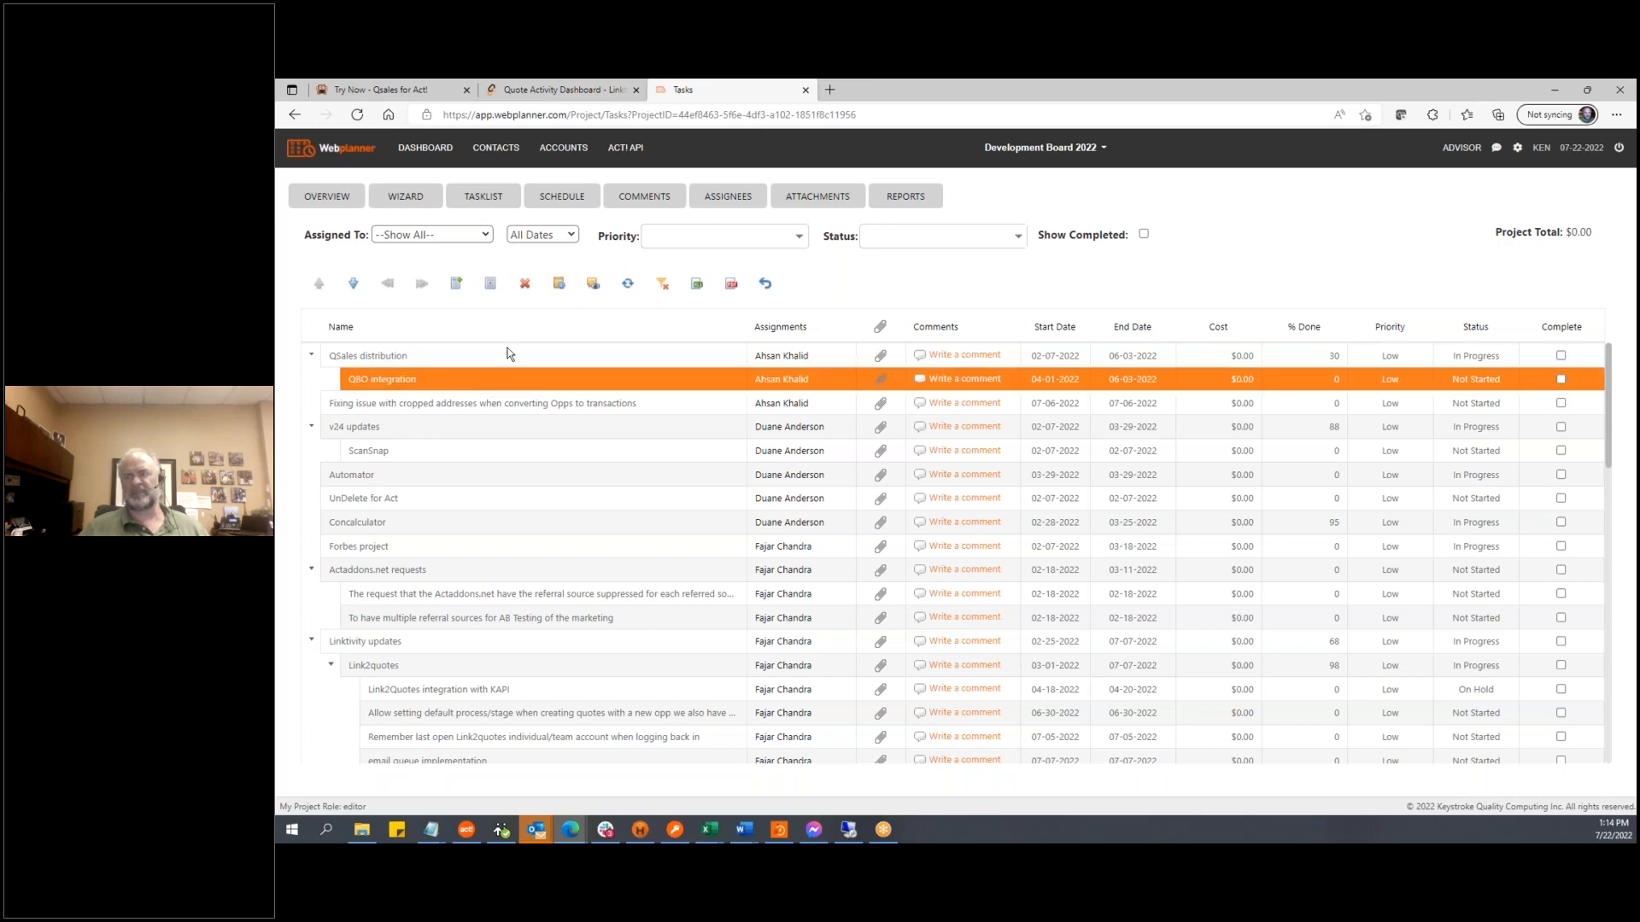
left_click(560, 287)
left_click(1150, 597)
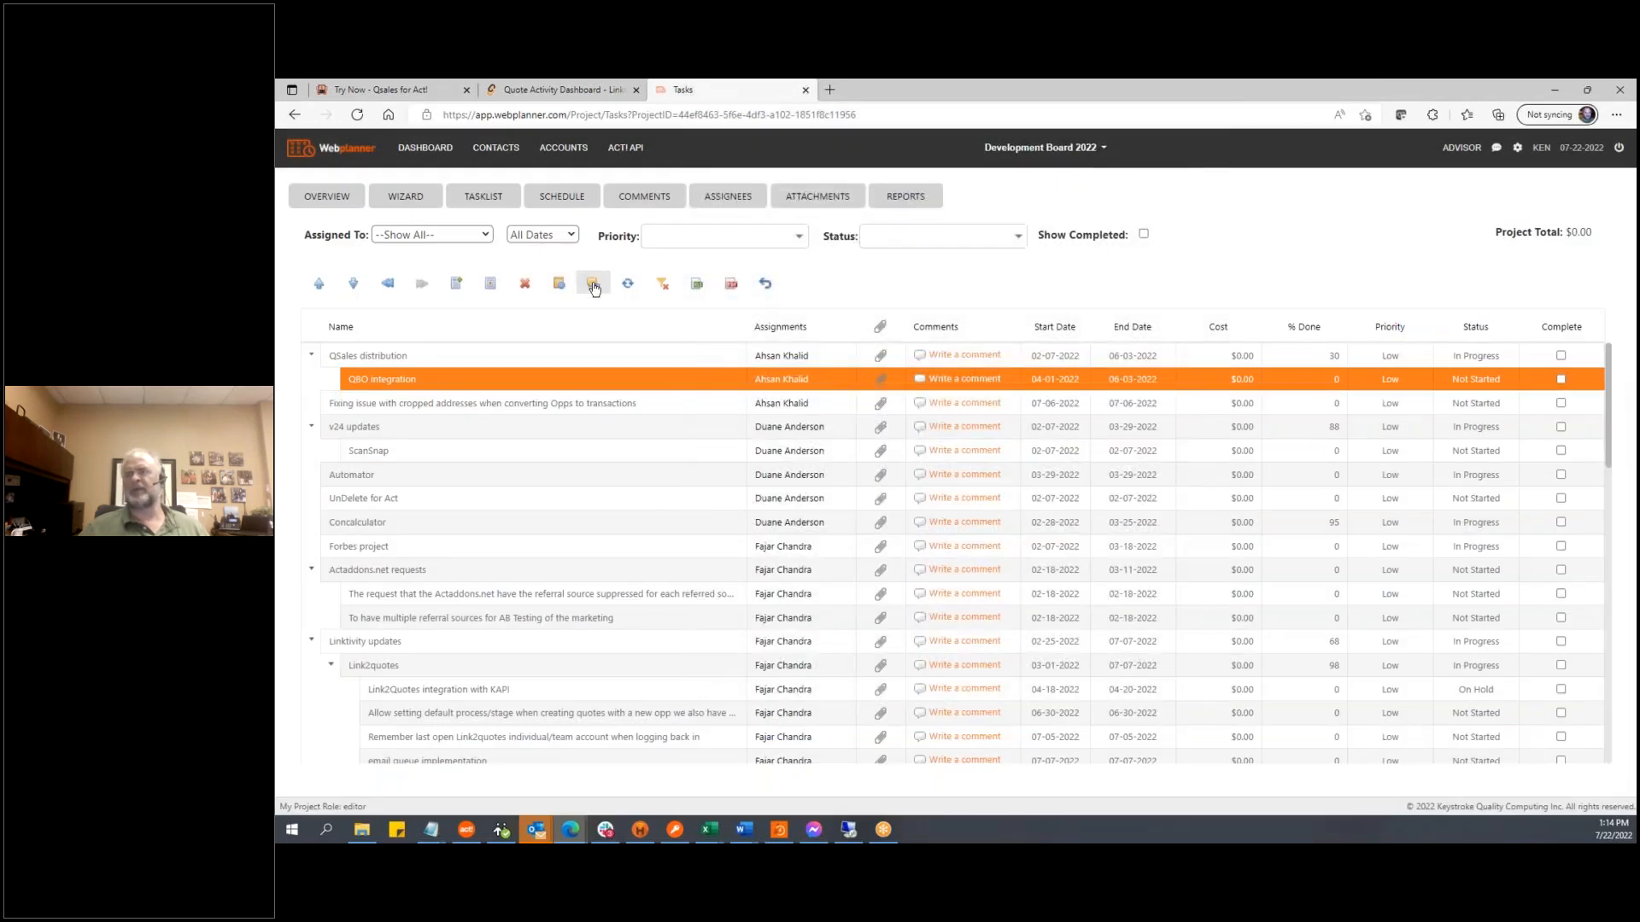
left_click(592, 284)
left_click(1171, 174)
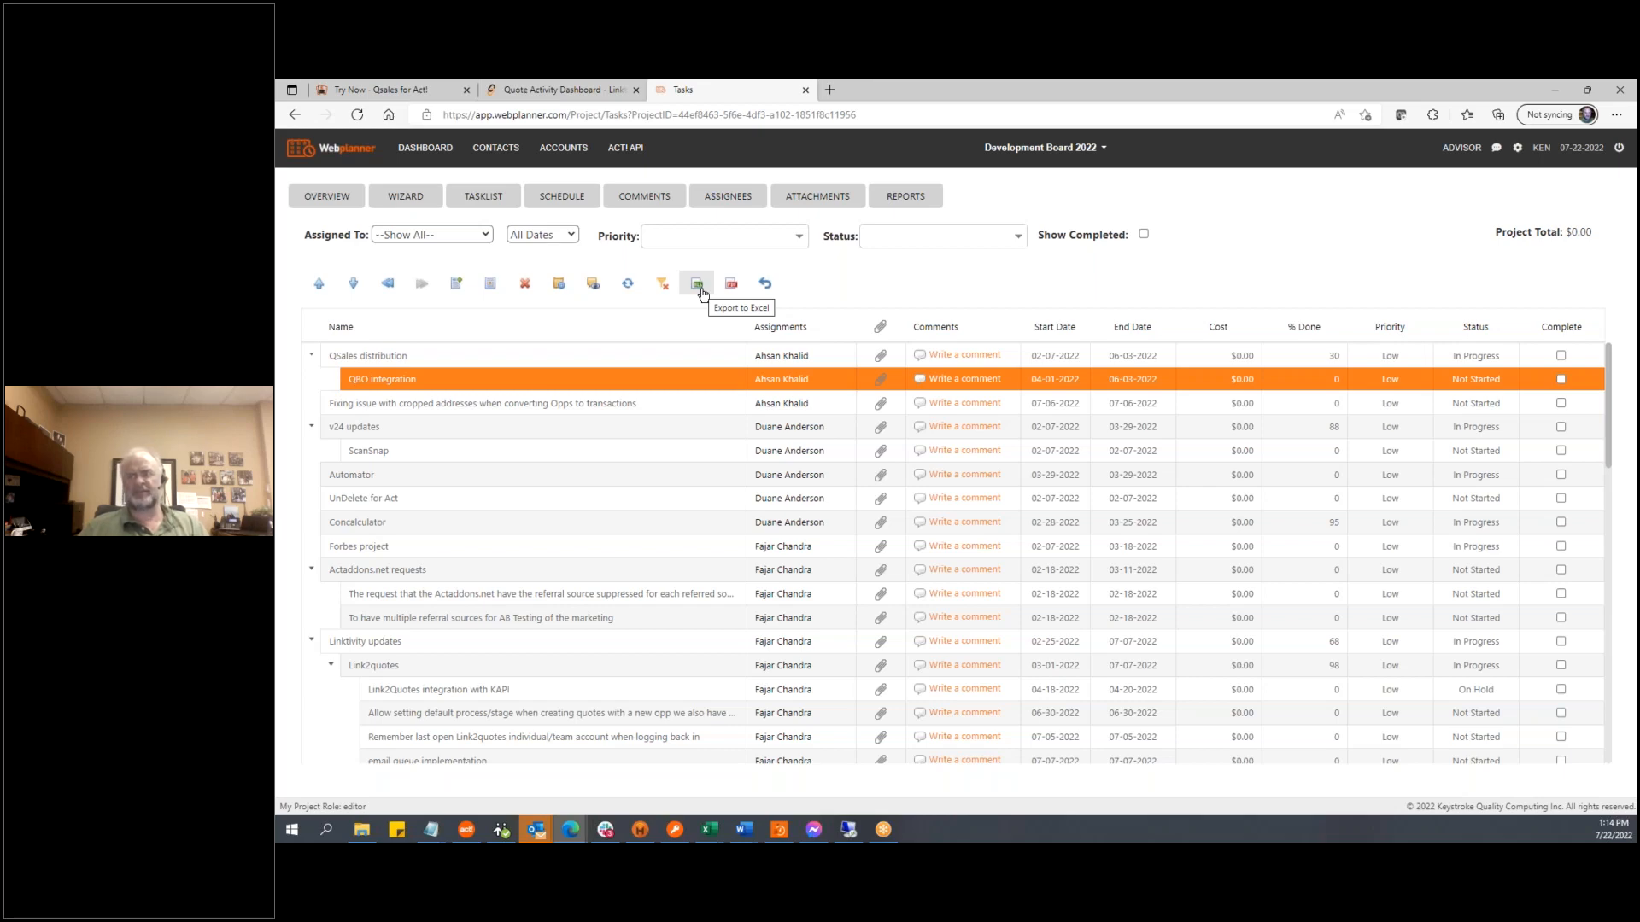
Export the task list to Excel and open the downloaded workbook in a maximized Excel window
left_click(700, 291)
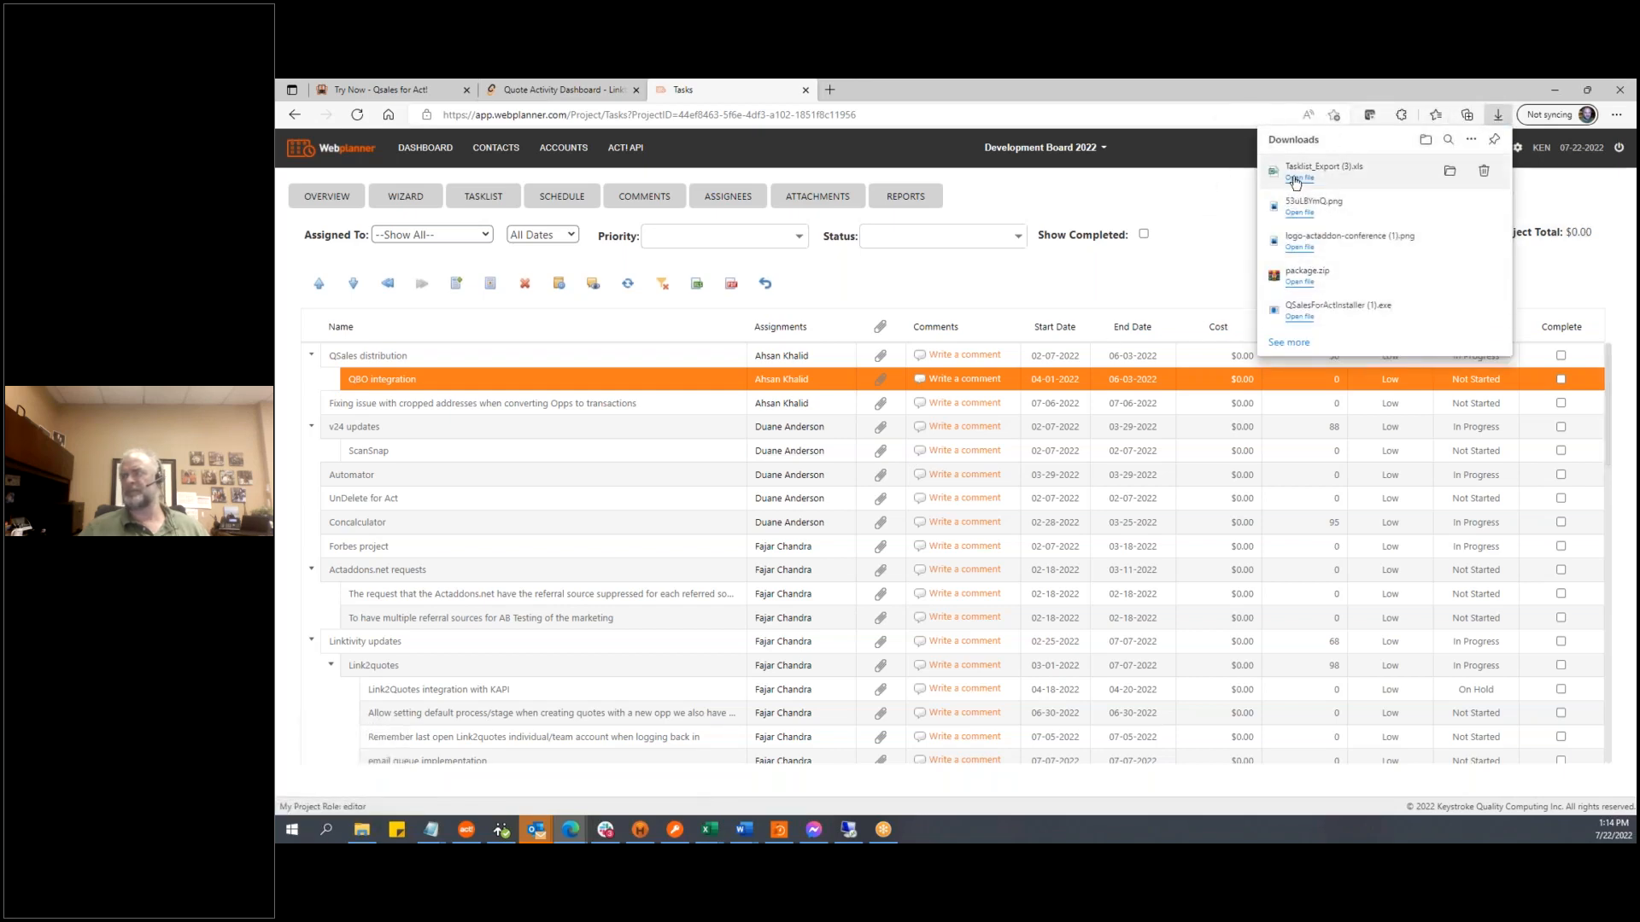
left_click(1297, 179)
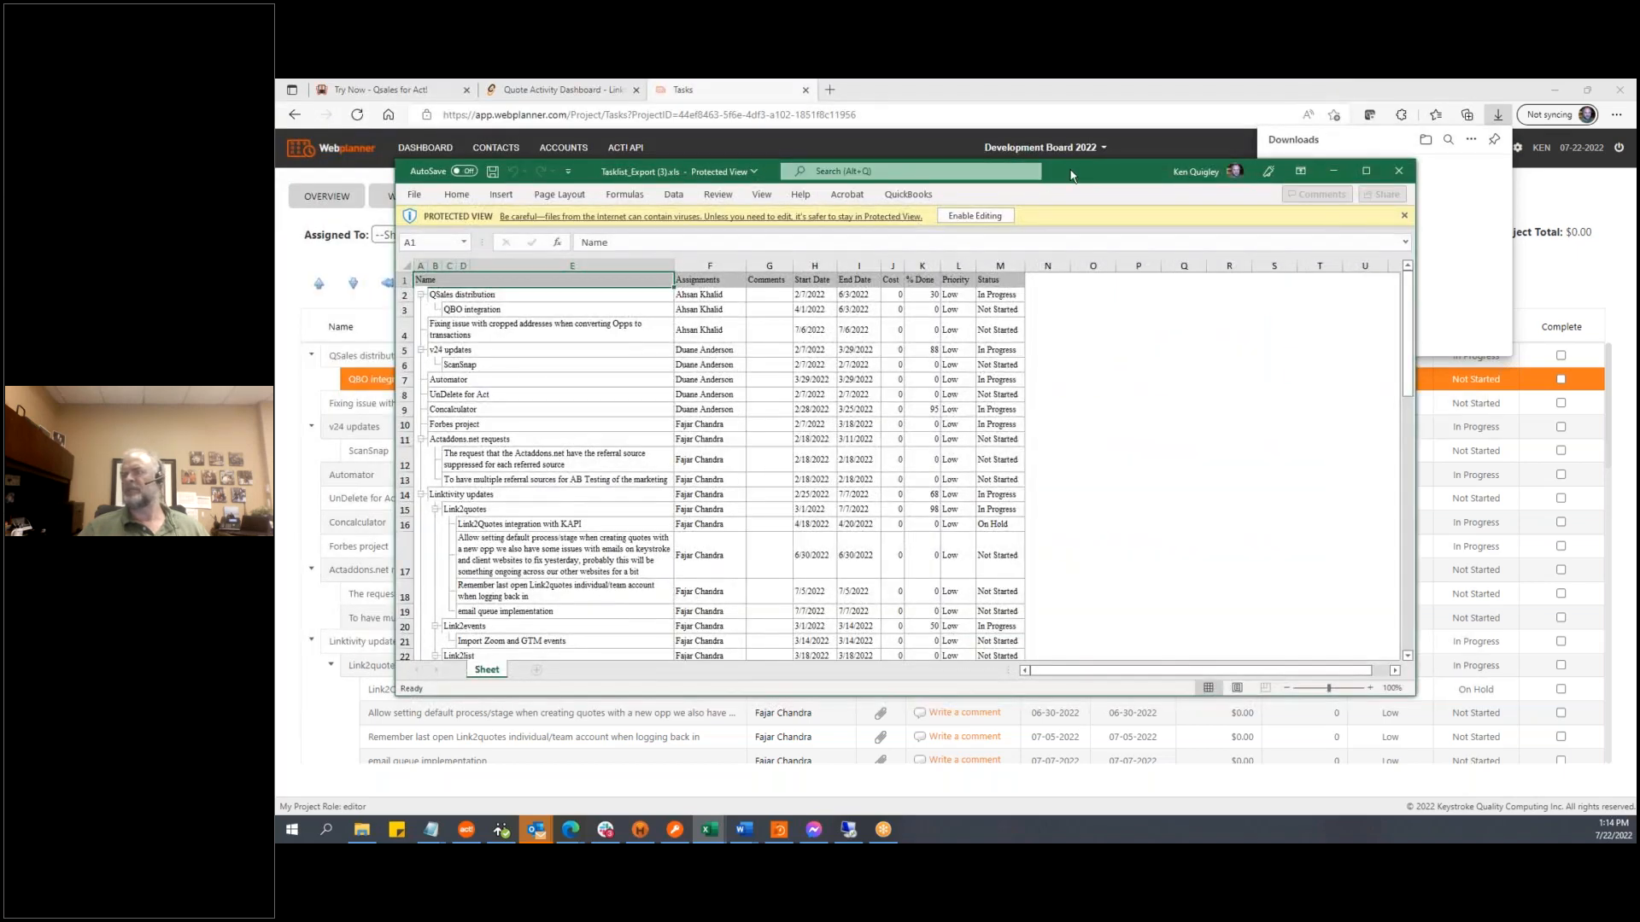
double_click(1070, 176)
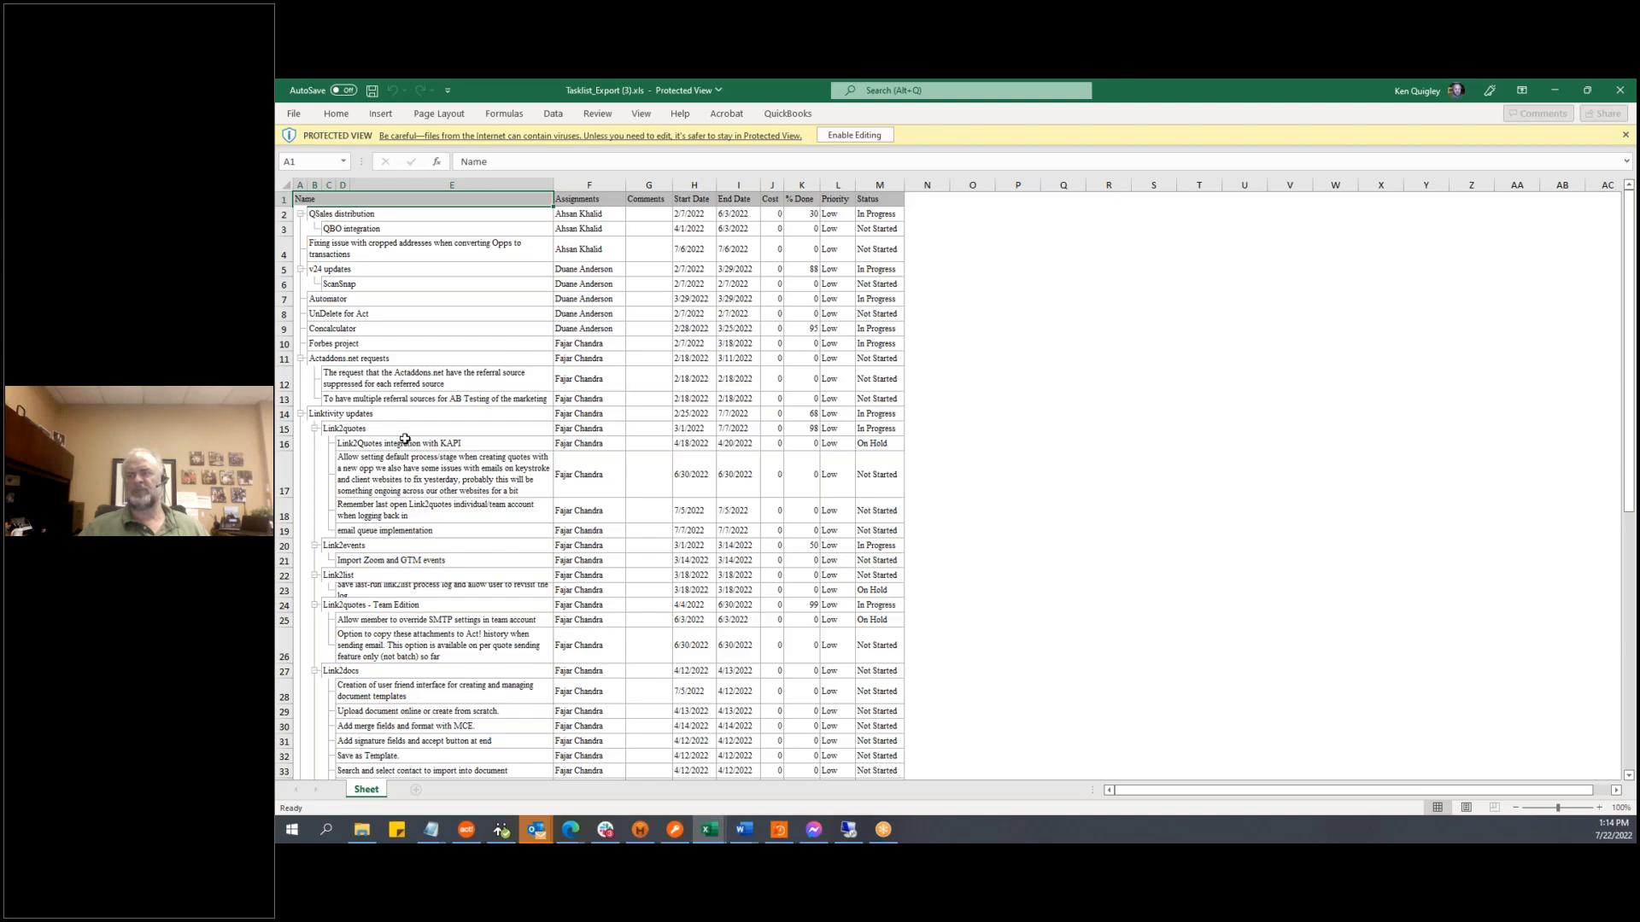
Look through the exported task list workbook, close Excel and dismiss the browser's downloads list
scroll(405, 439, "down", 13)
scroll(416, 436, "up", 13)
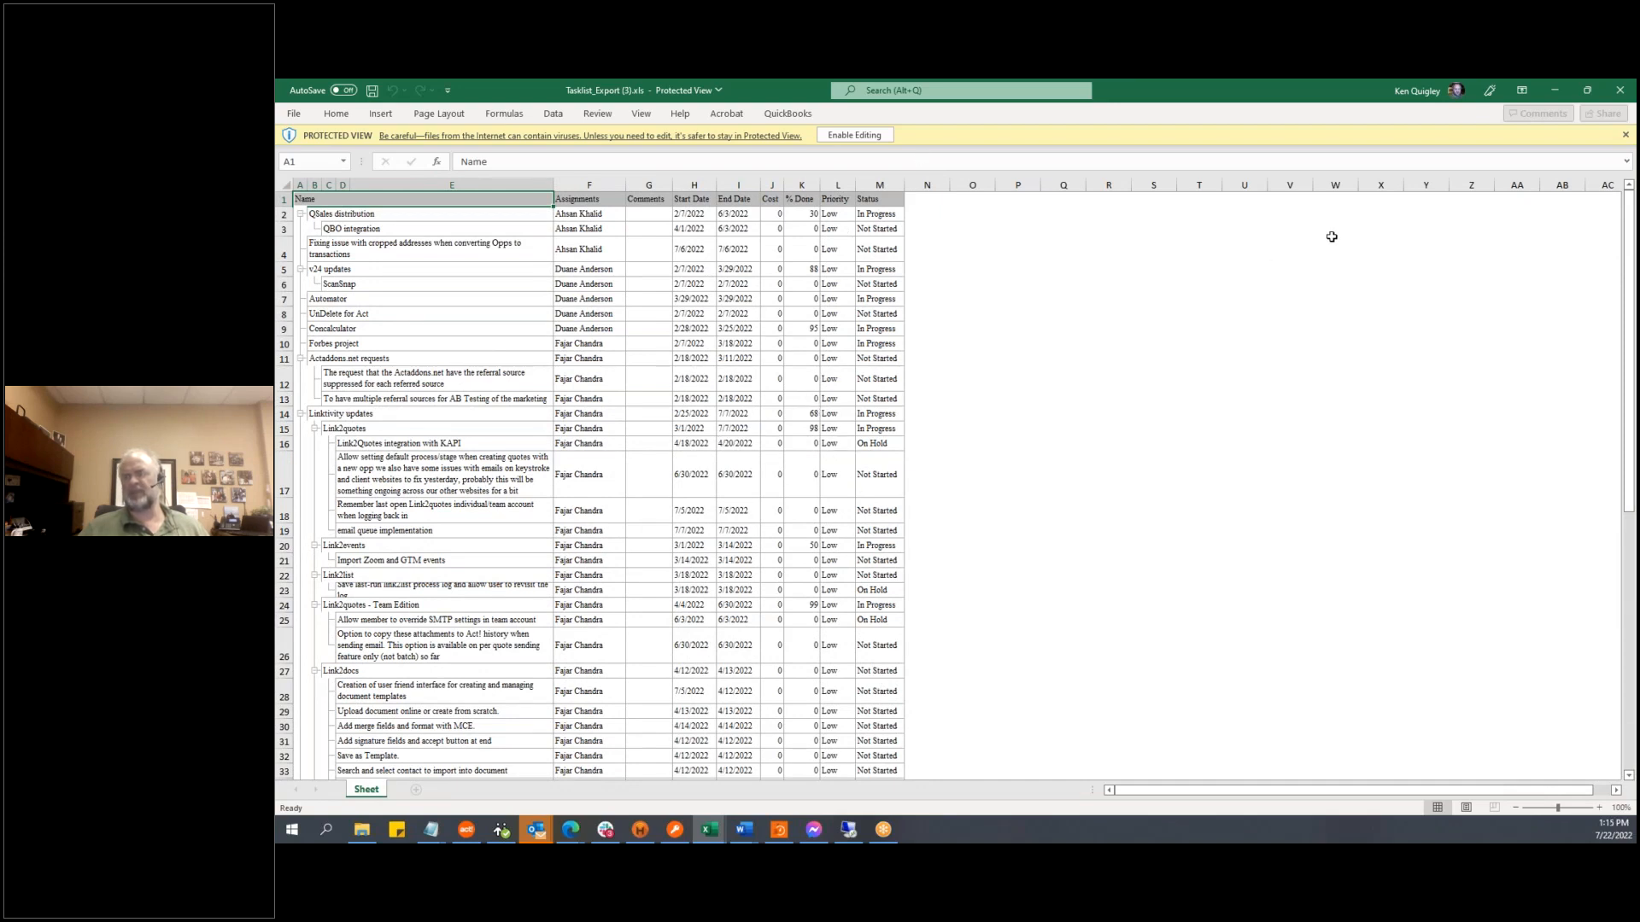
left_click(1619, 91)
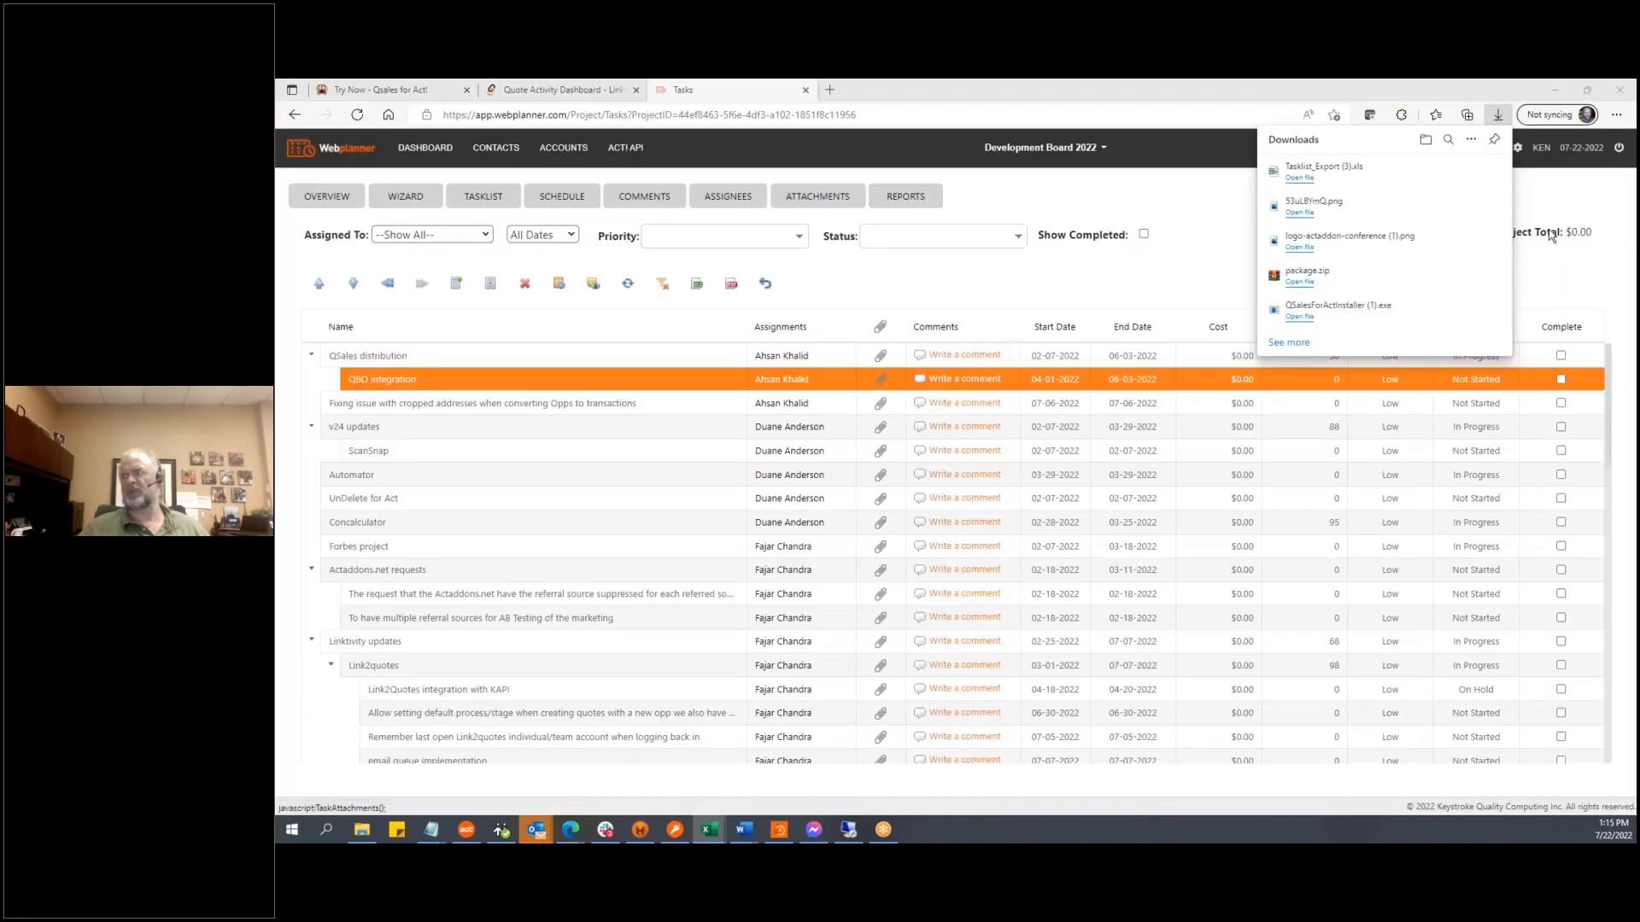
left_click(1054, 290)
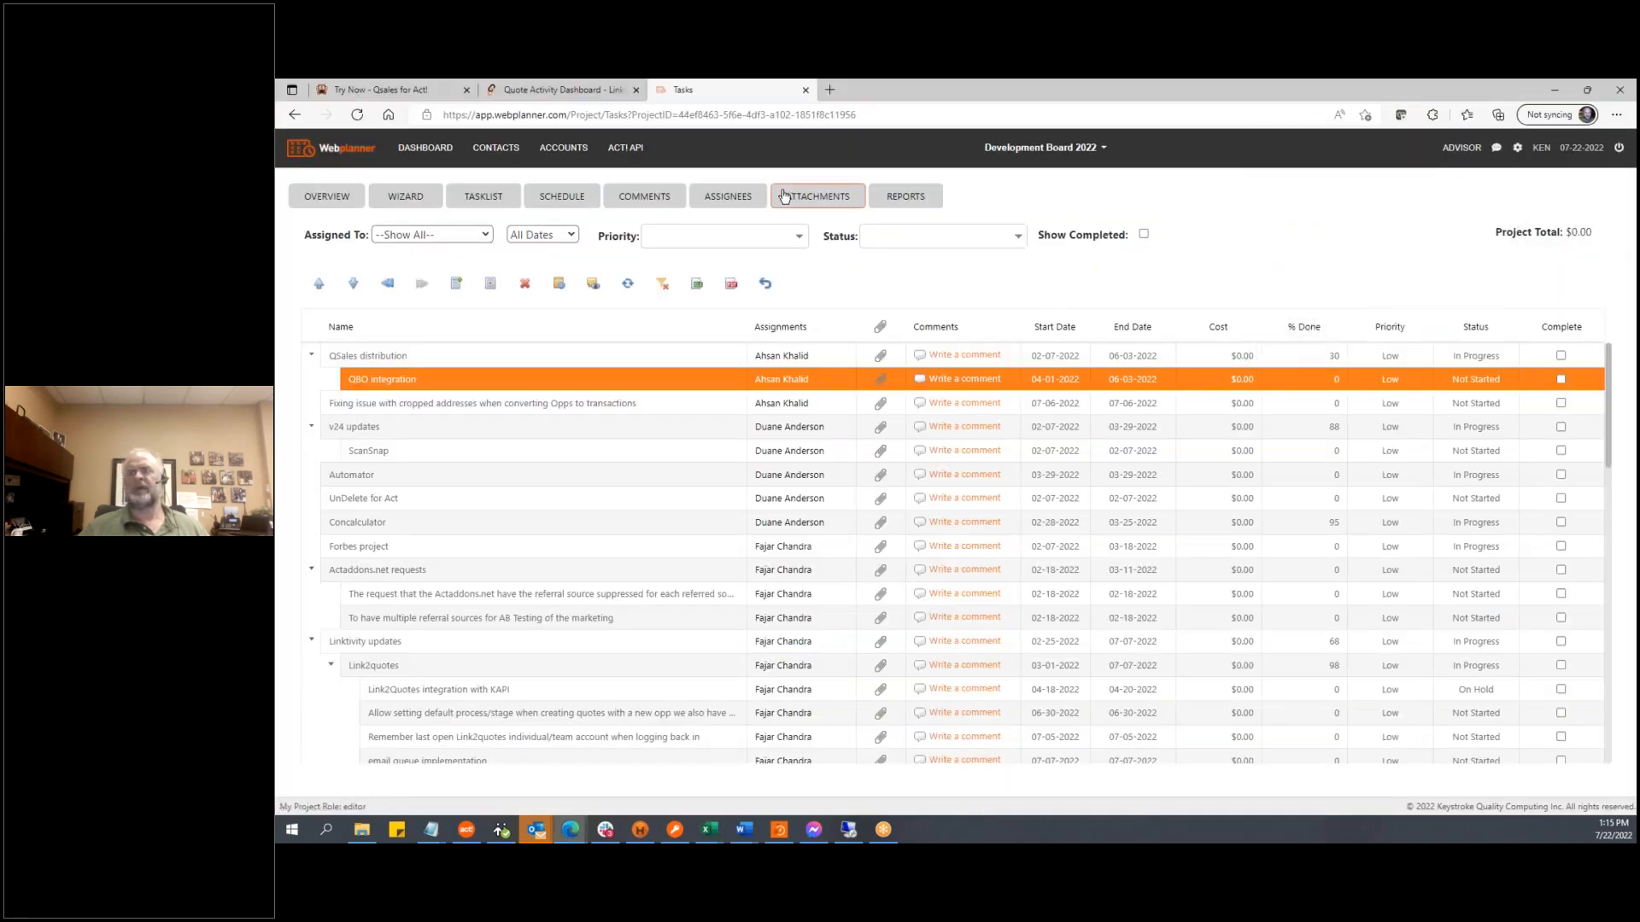
Assign the four unassigned tasks, from sending colleague invites to the reseller rate change, to the neighbouring tasks' assignee and save the assignments
left_click(729, 196)
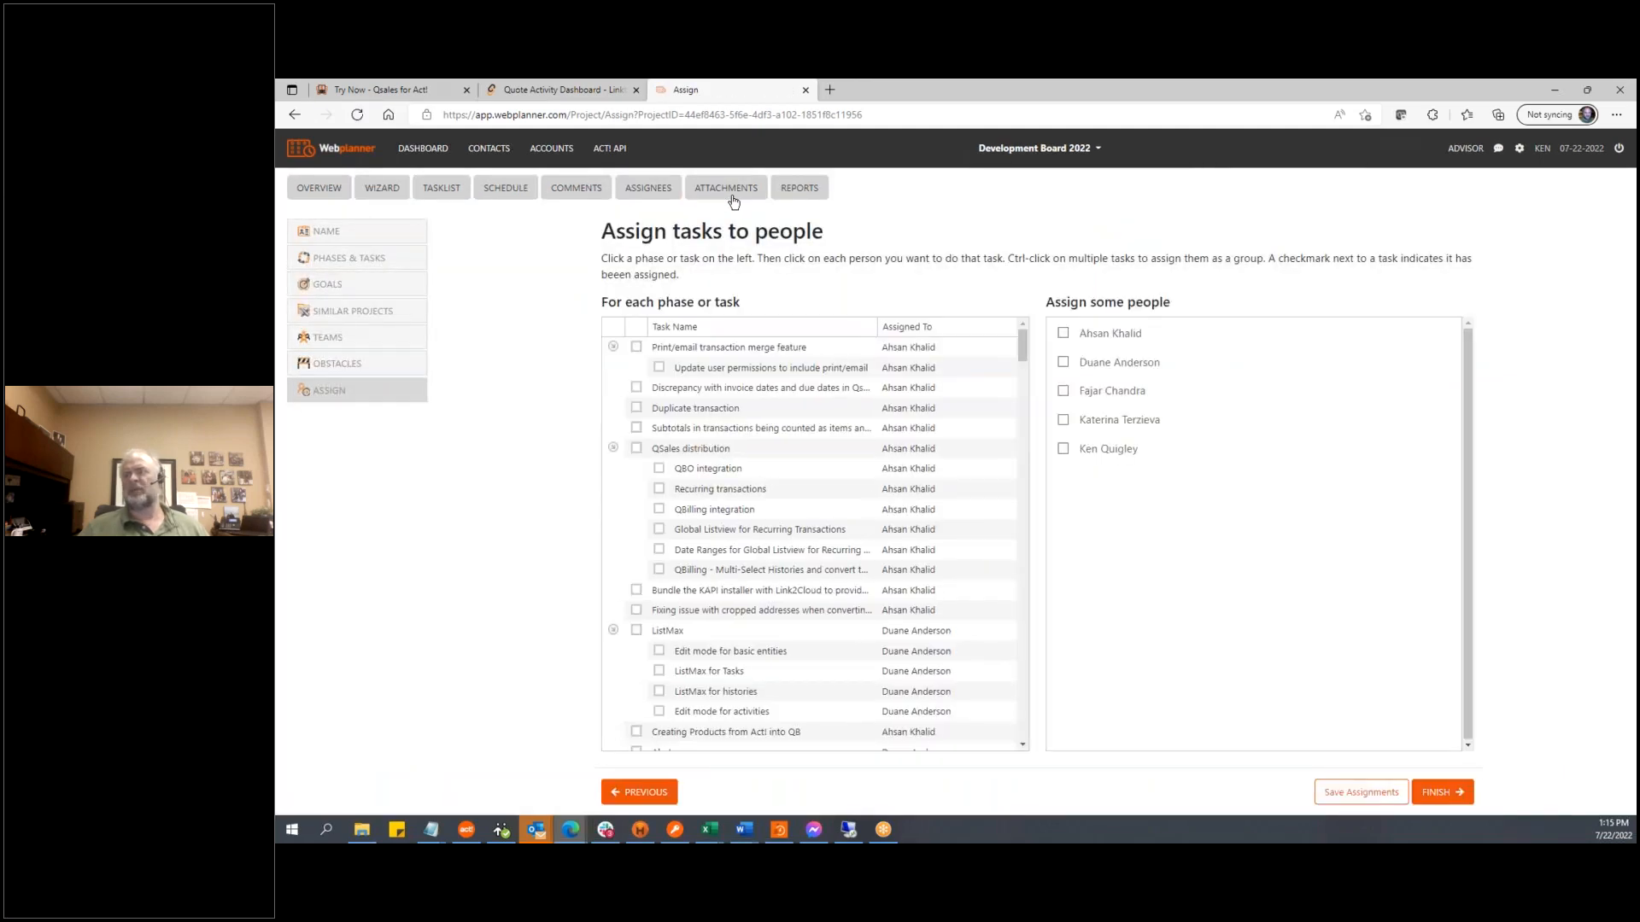
scroll(834, 458, "down", 12)
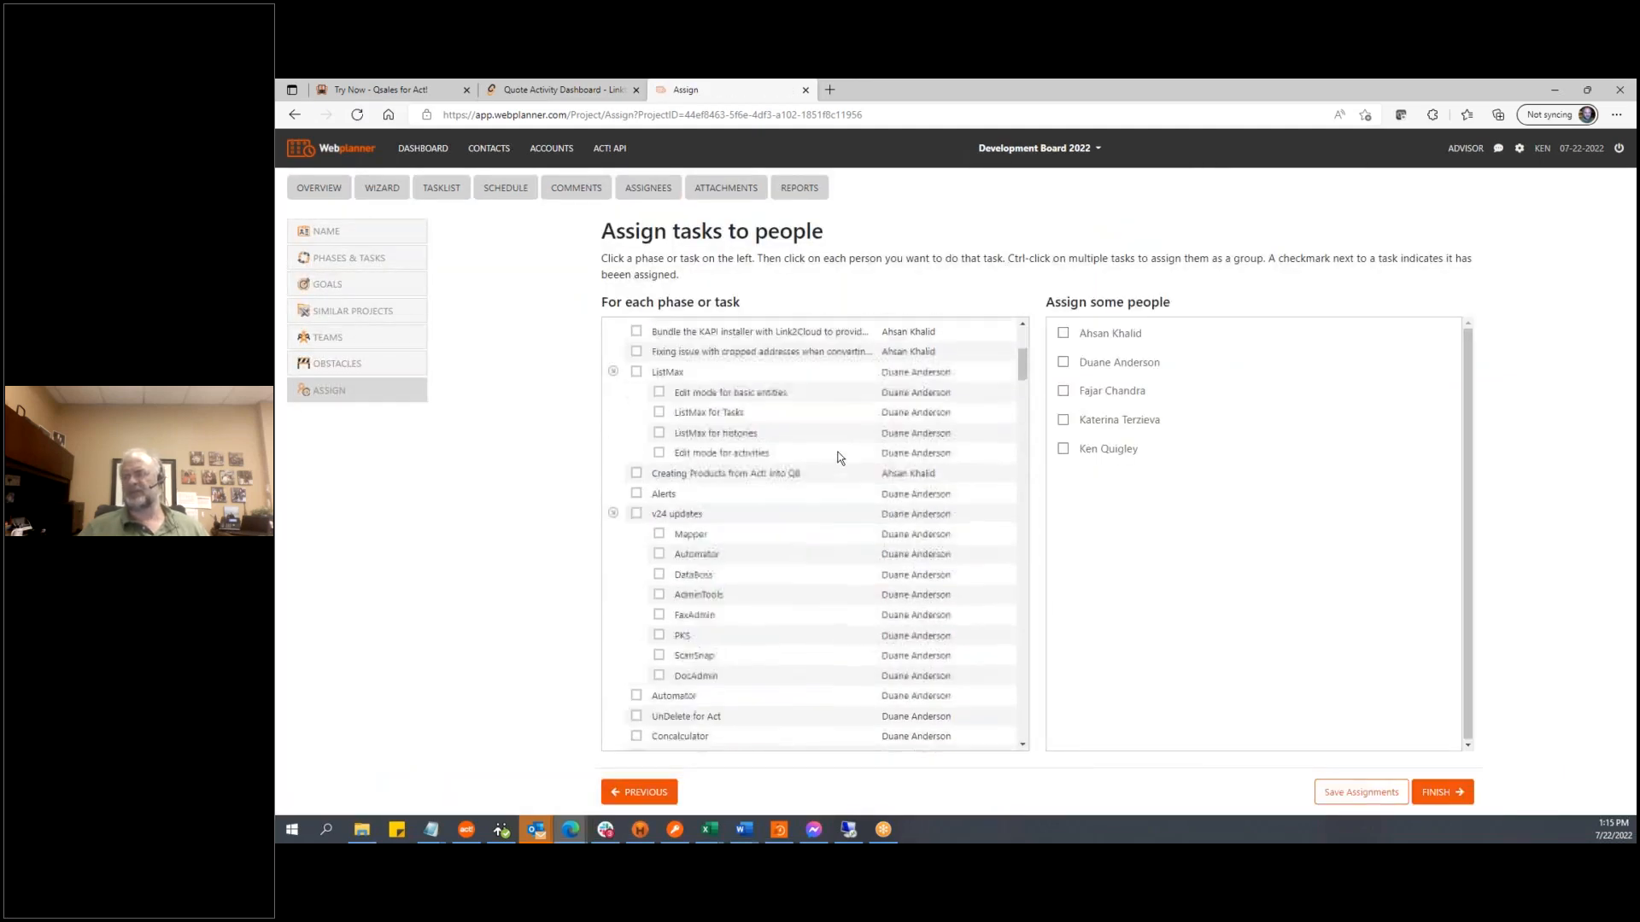
scroll(839, 456, "down", 6)
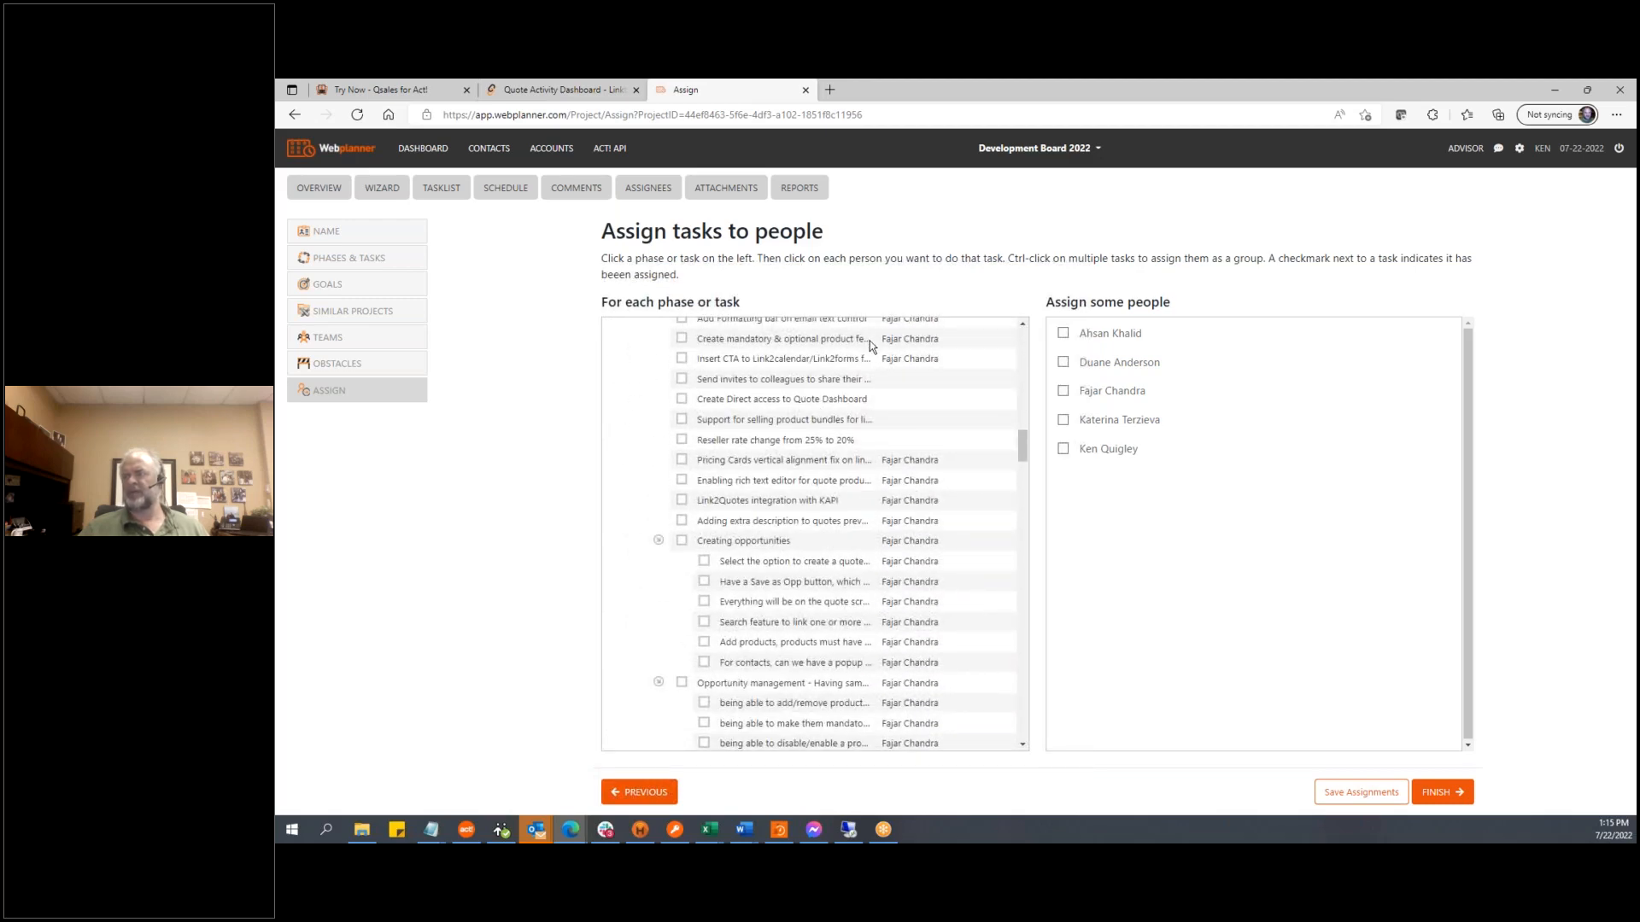
left_click(682, 380)
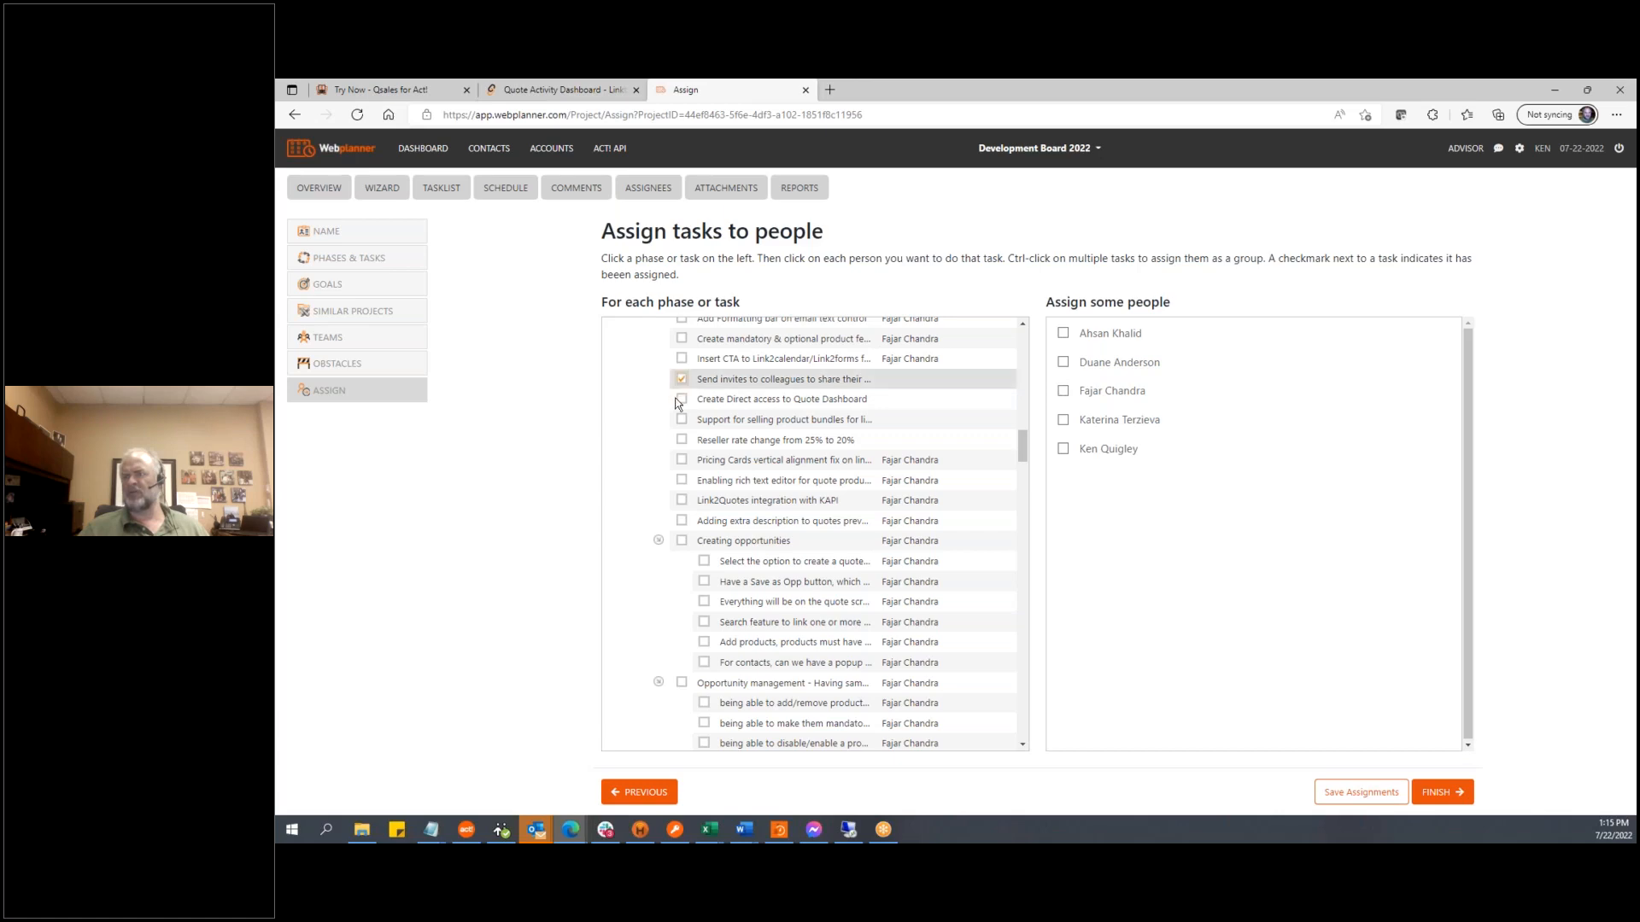
left_click(682, 399)
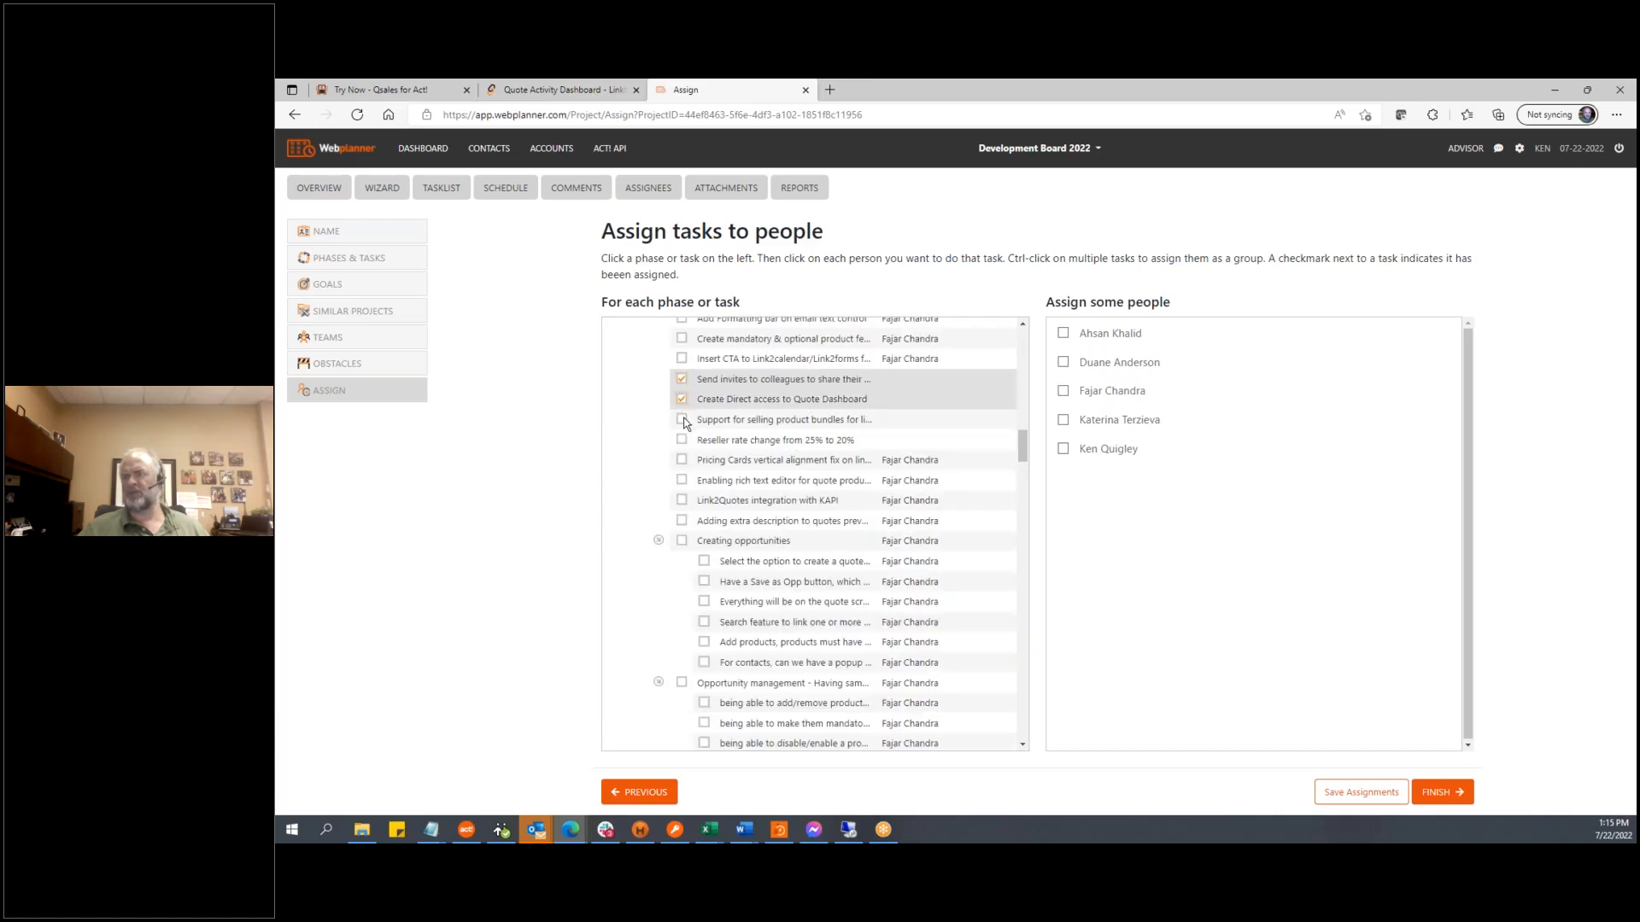
left_click(683, 420)
left_click(682, 441)
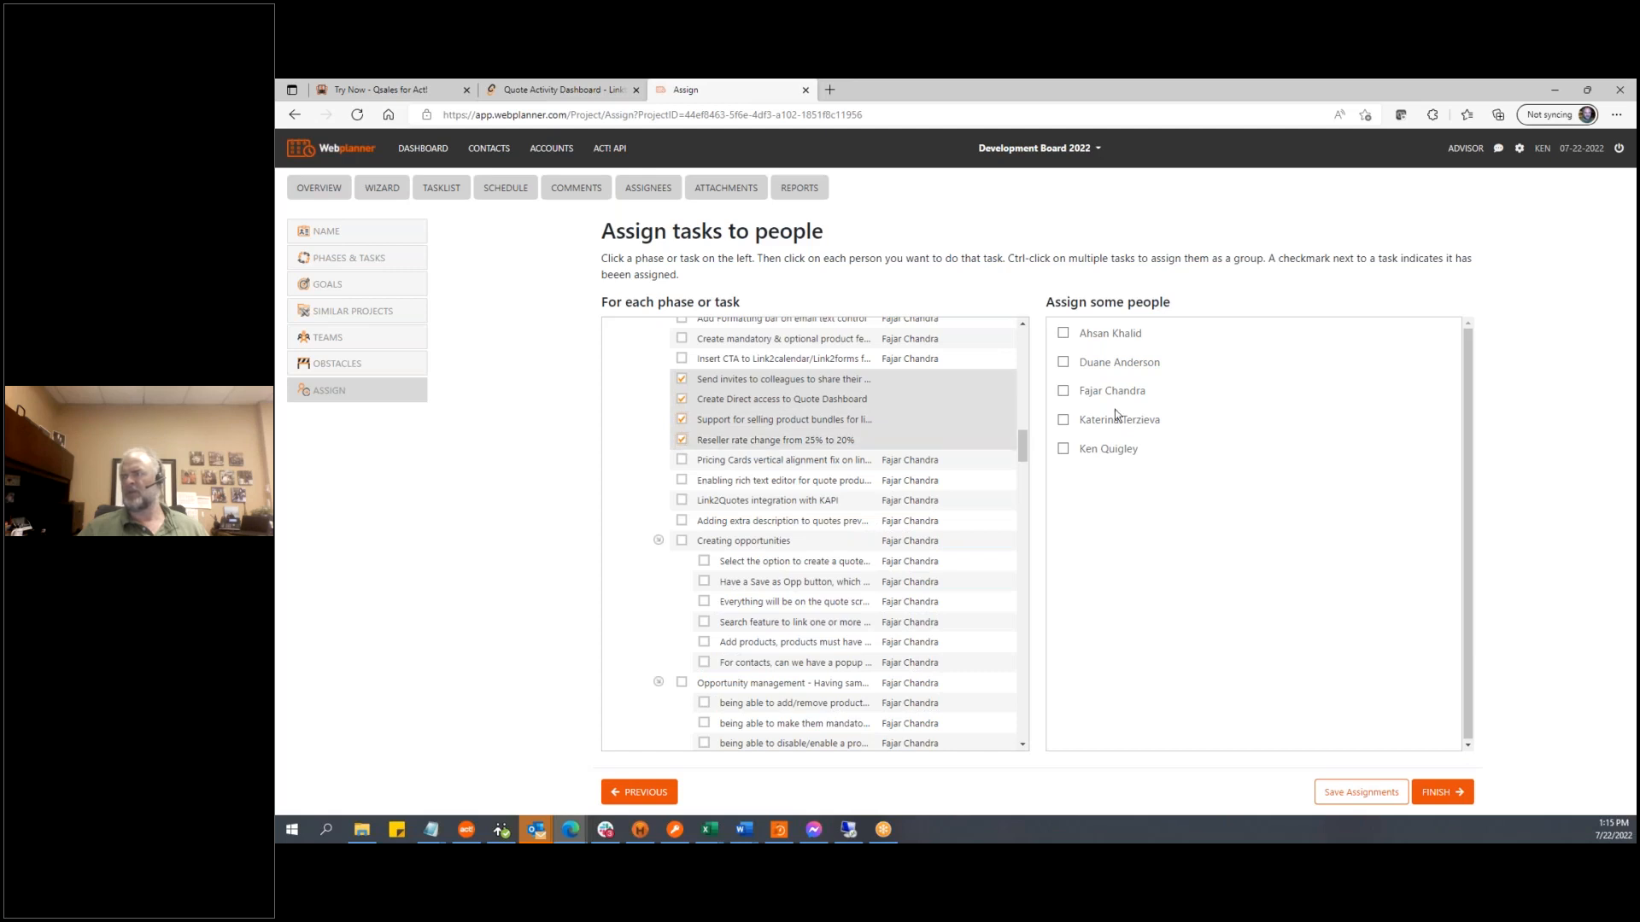
left_click(1063, 392)
left_click(1361, 794)
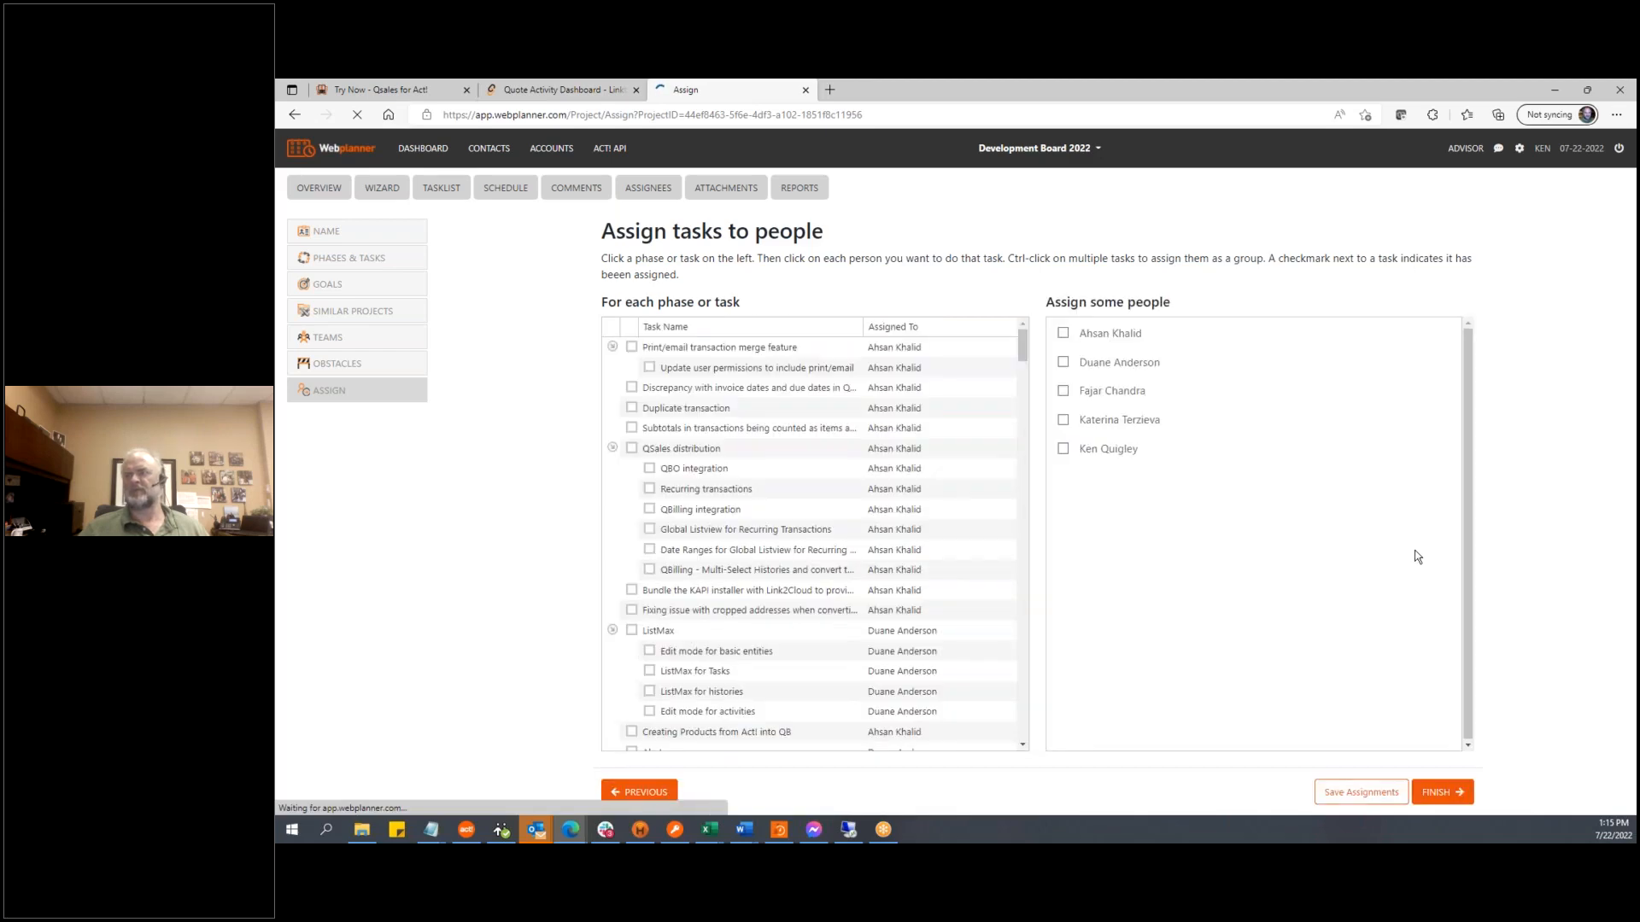
Review the assignees through to the end of the saved task assignment list
scroll(942, 665, "down", 15)
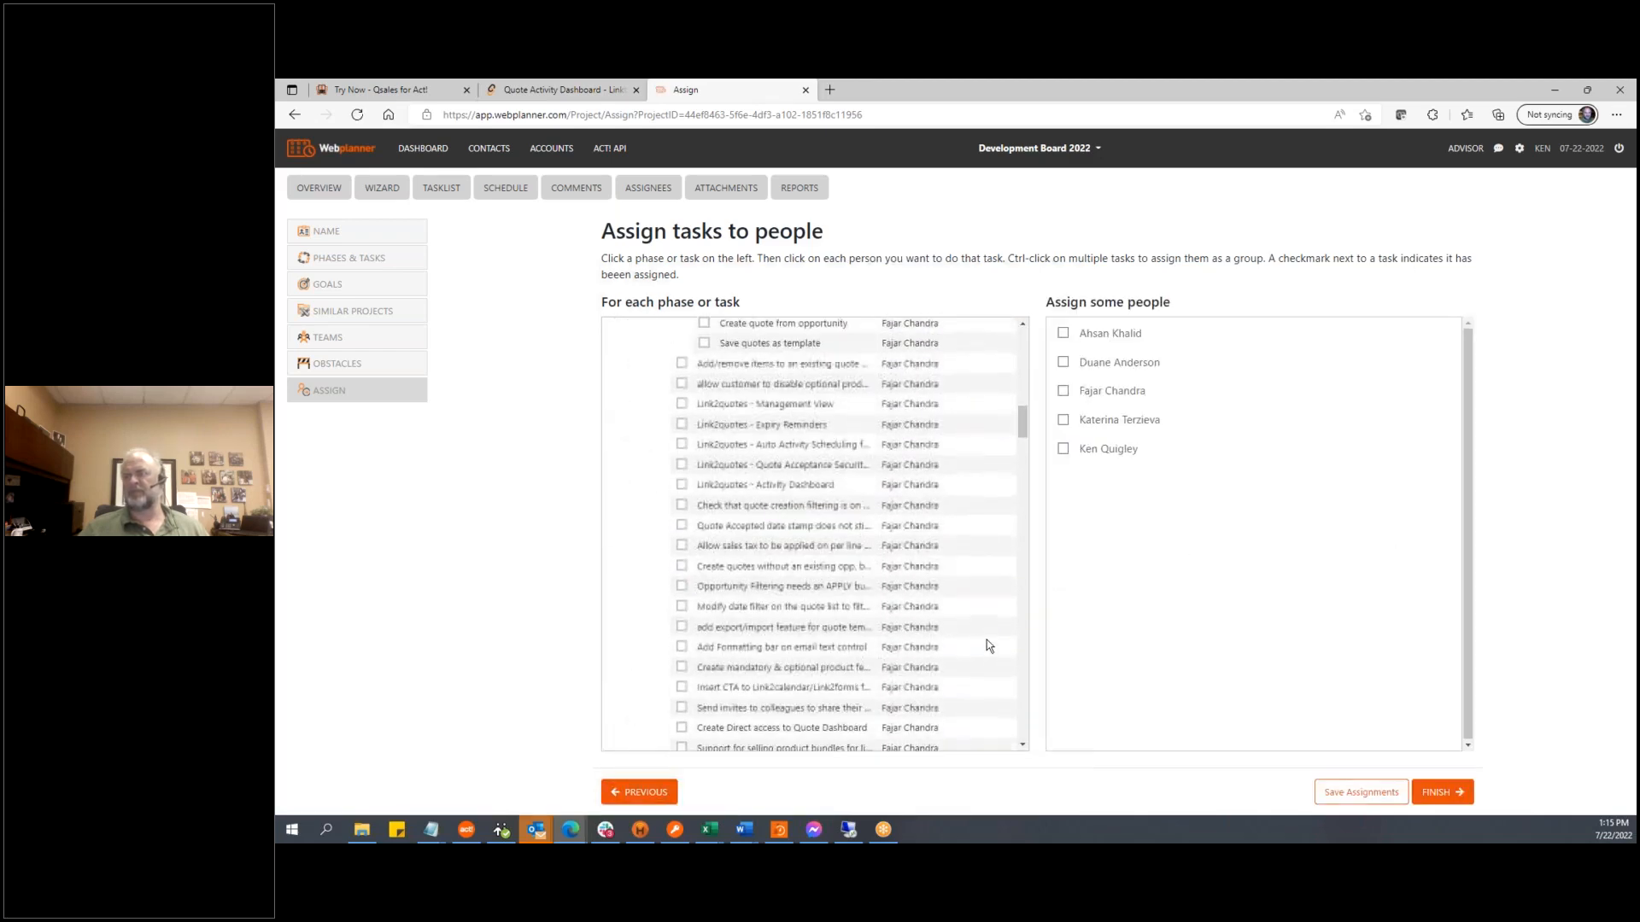
scroll(988, 646, "down", 12)
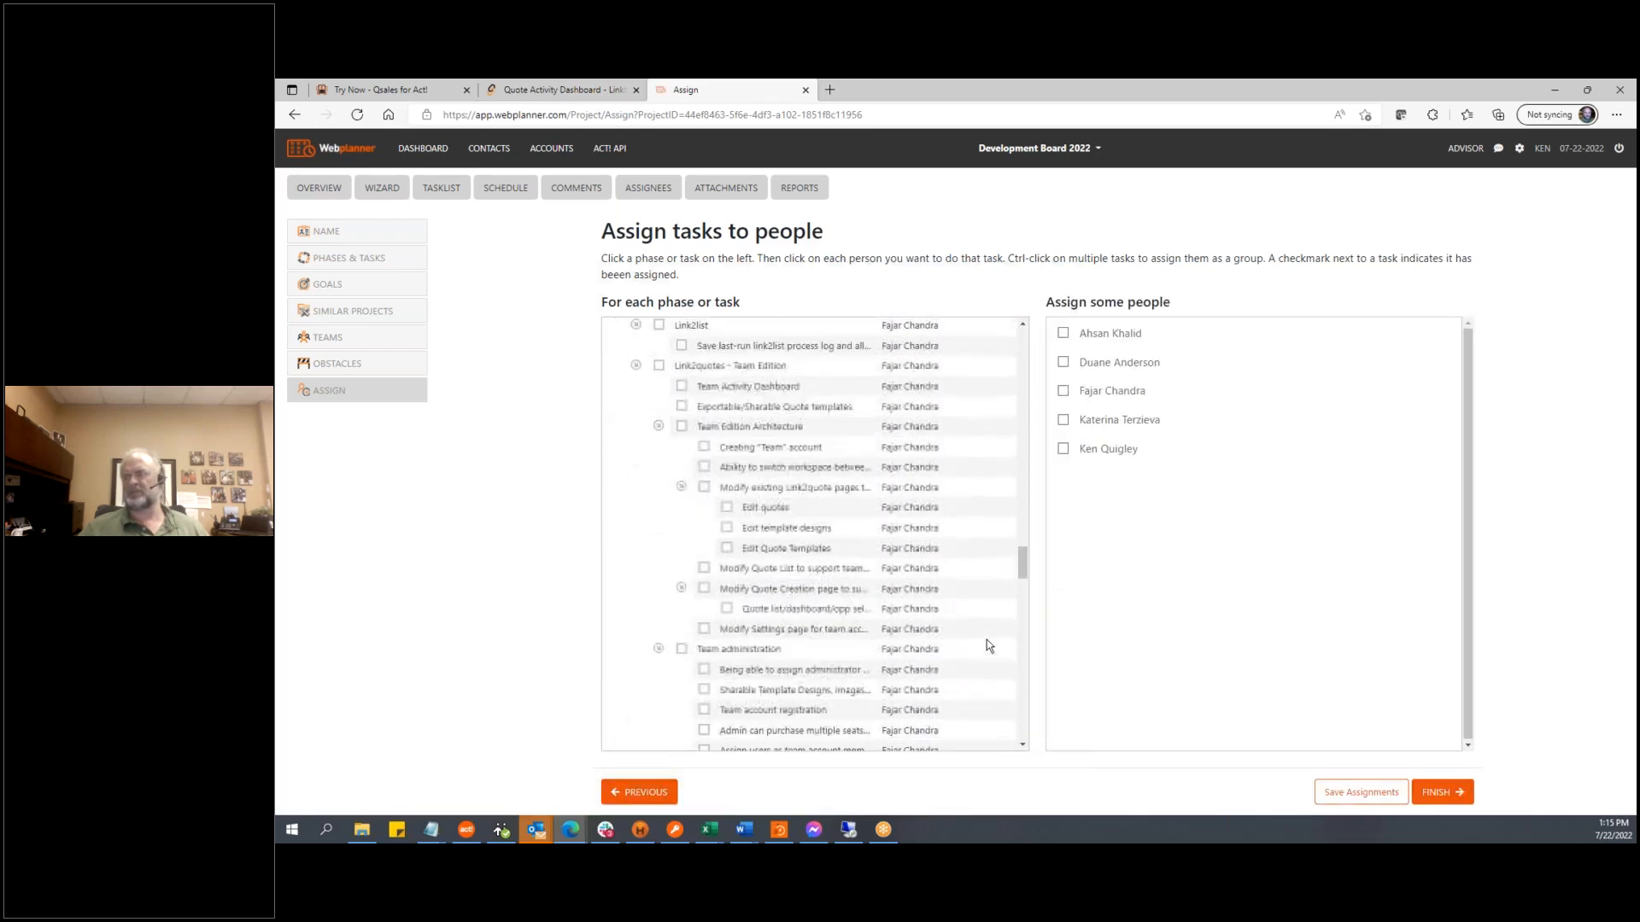
scroll(987, 644, "down", 10)
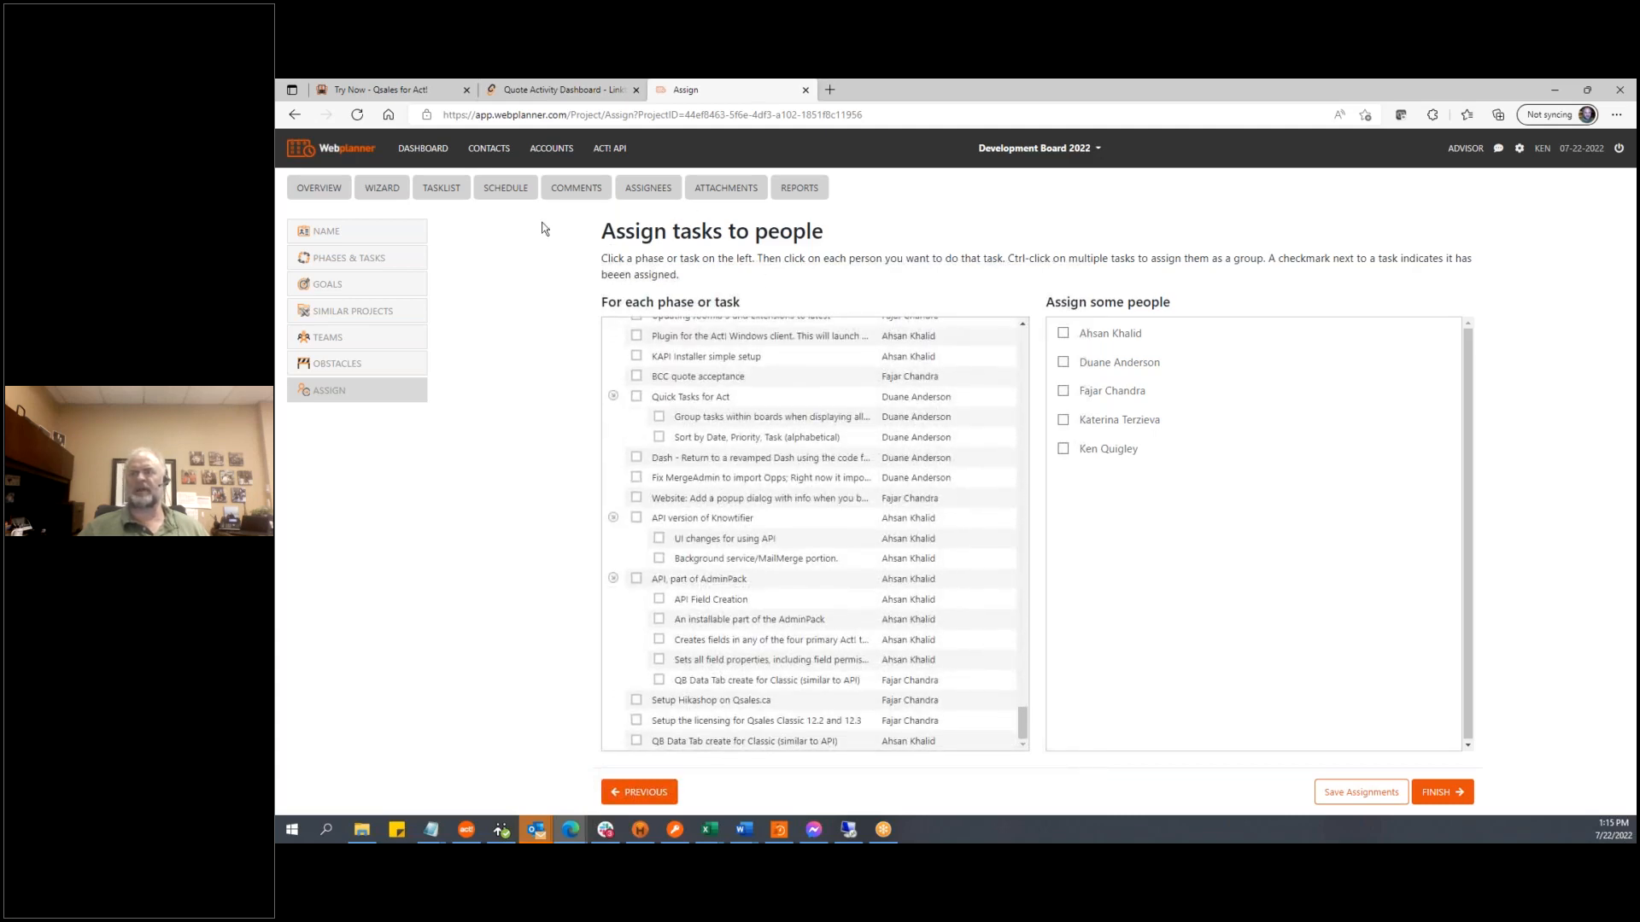
Filter the task list to the team member who received the four tasks, review the entries and clear the filter
left_click(457, 189)
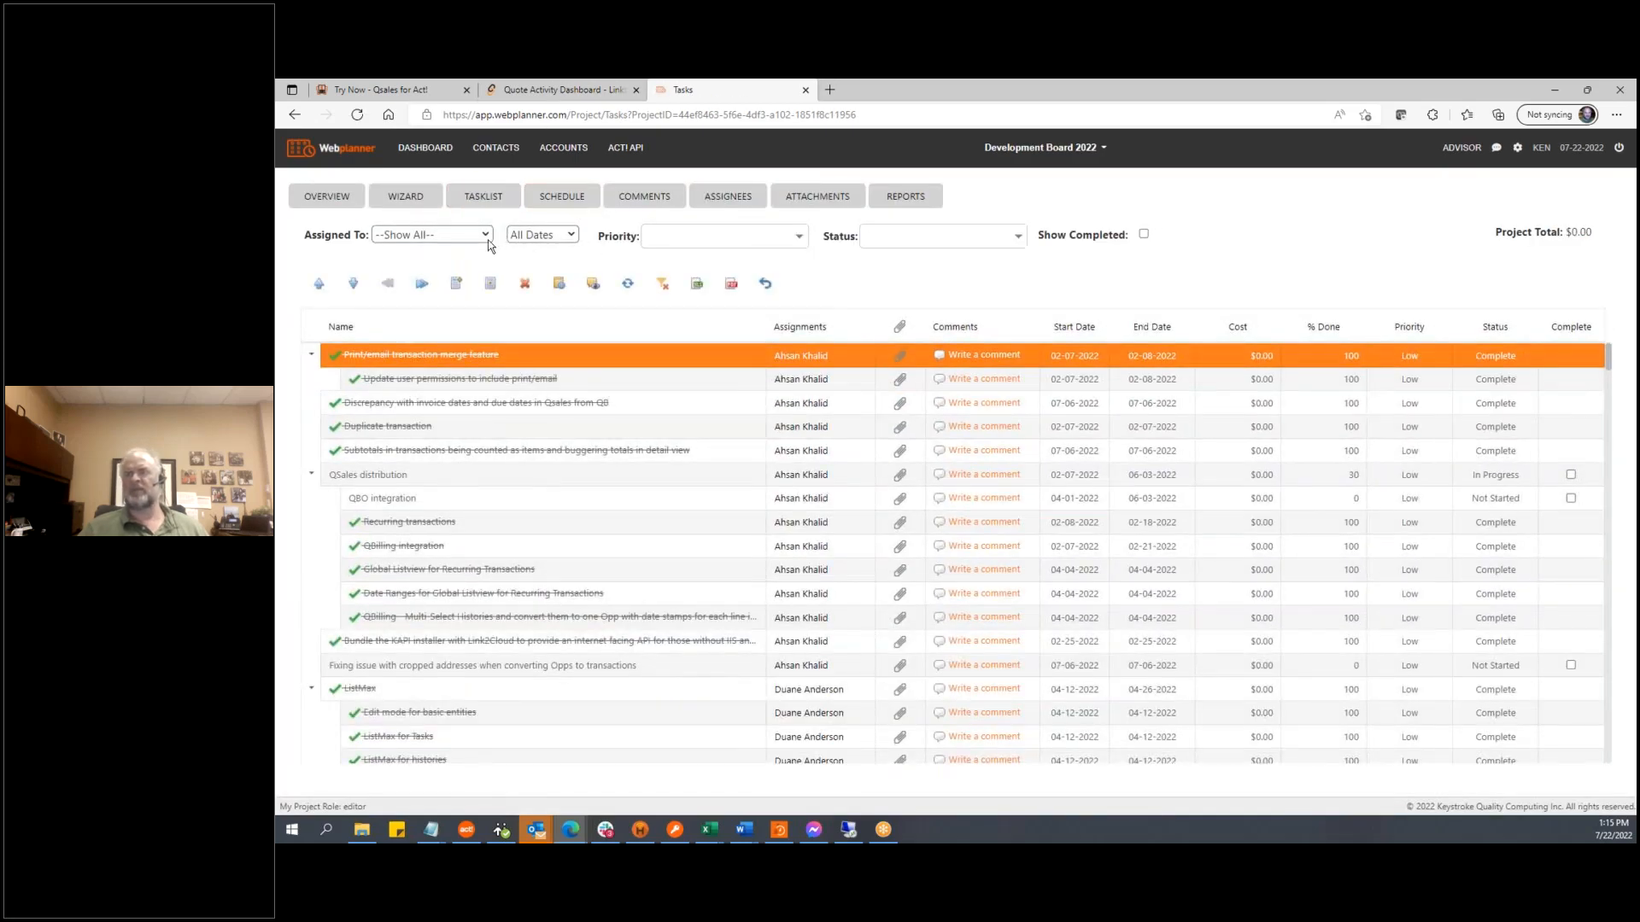
left_click(483, 236)
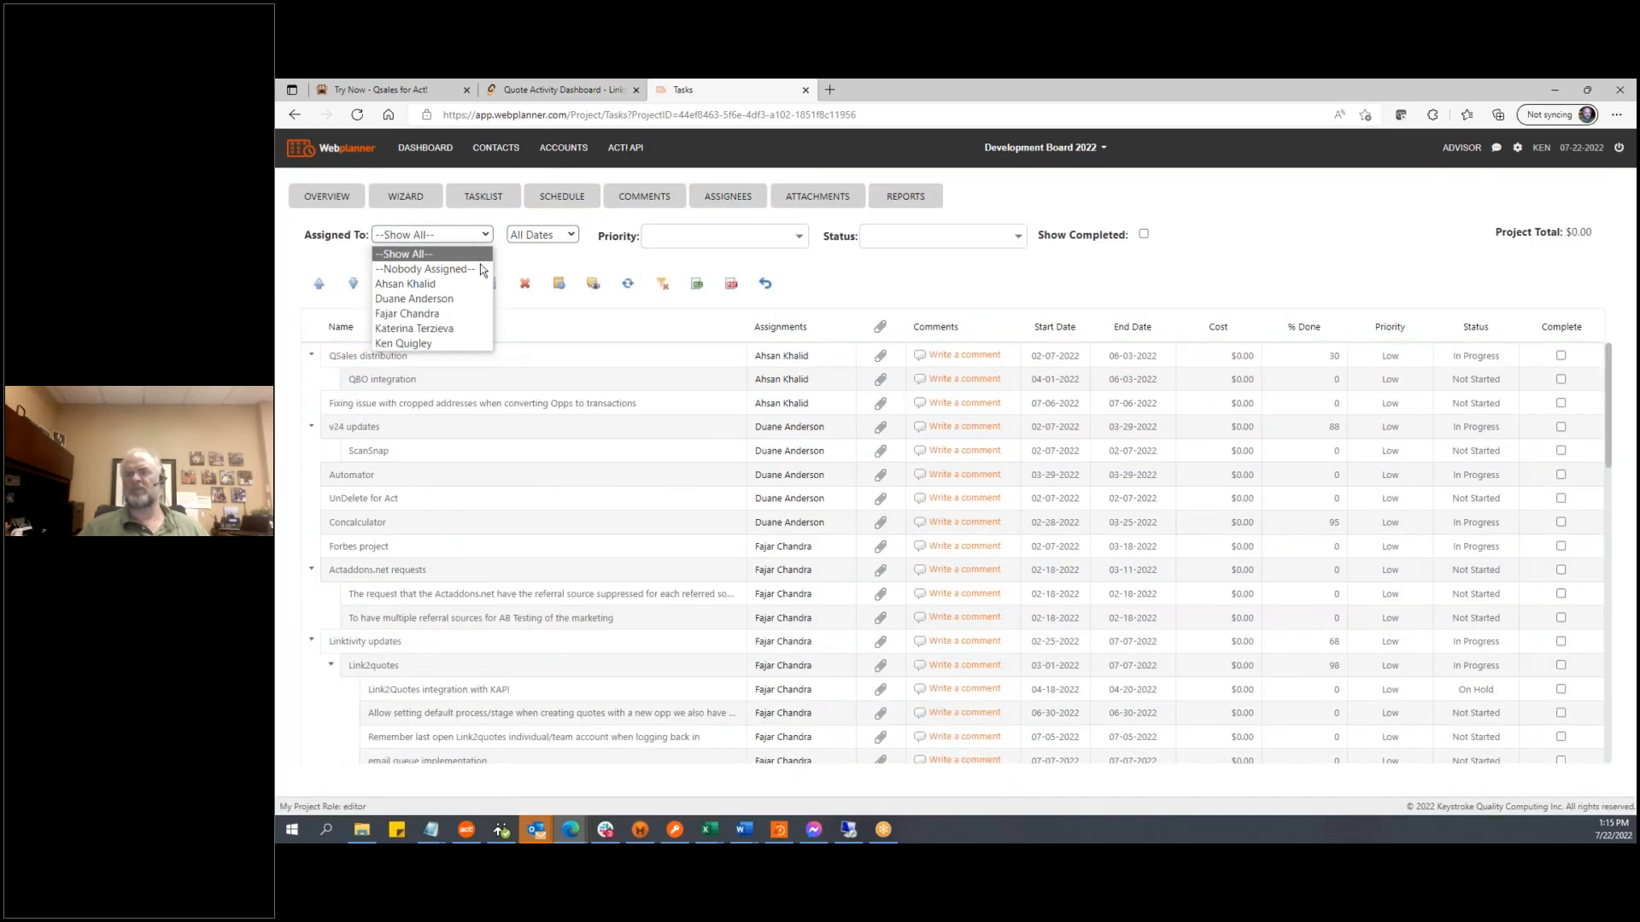
left_click(459, 315)
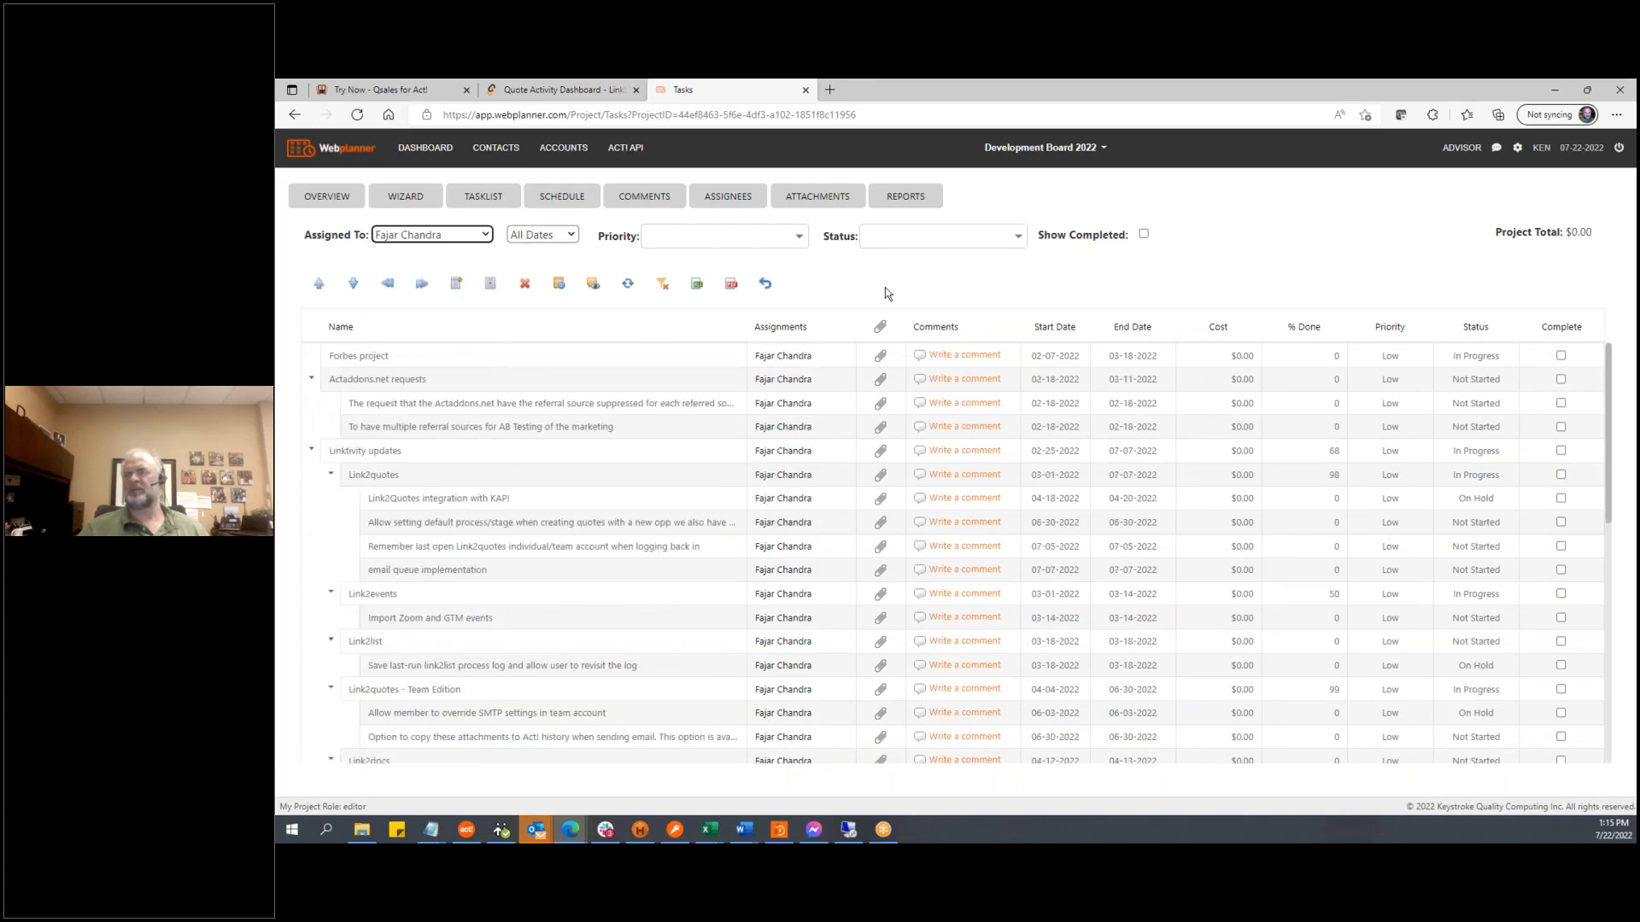
scroll(781, 594, "down", 3)
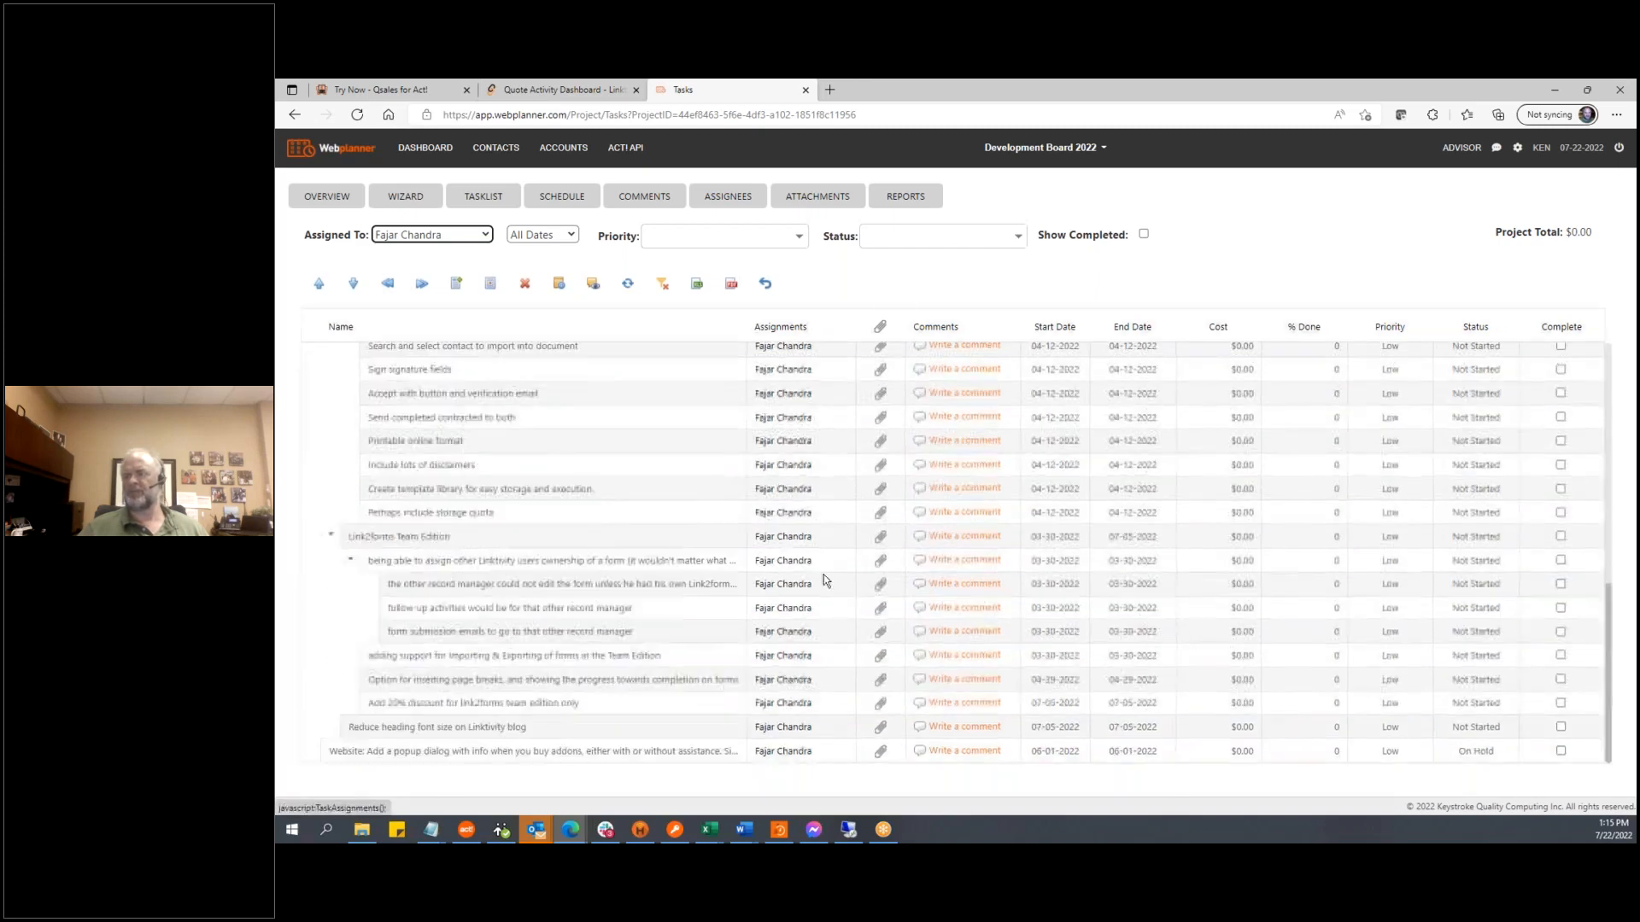
scroll(827, 561, "up", 3)
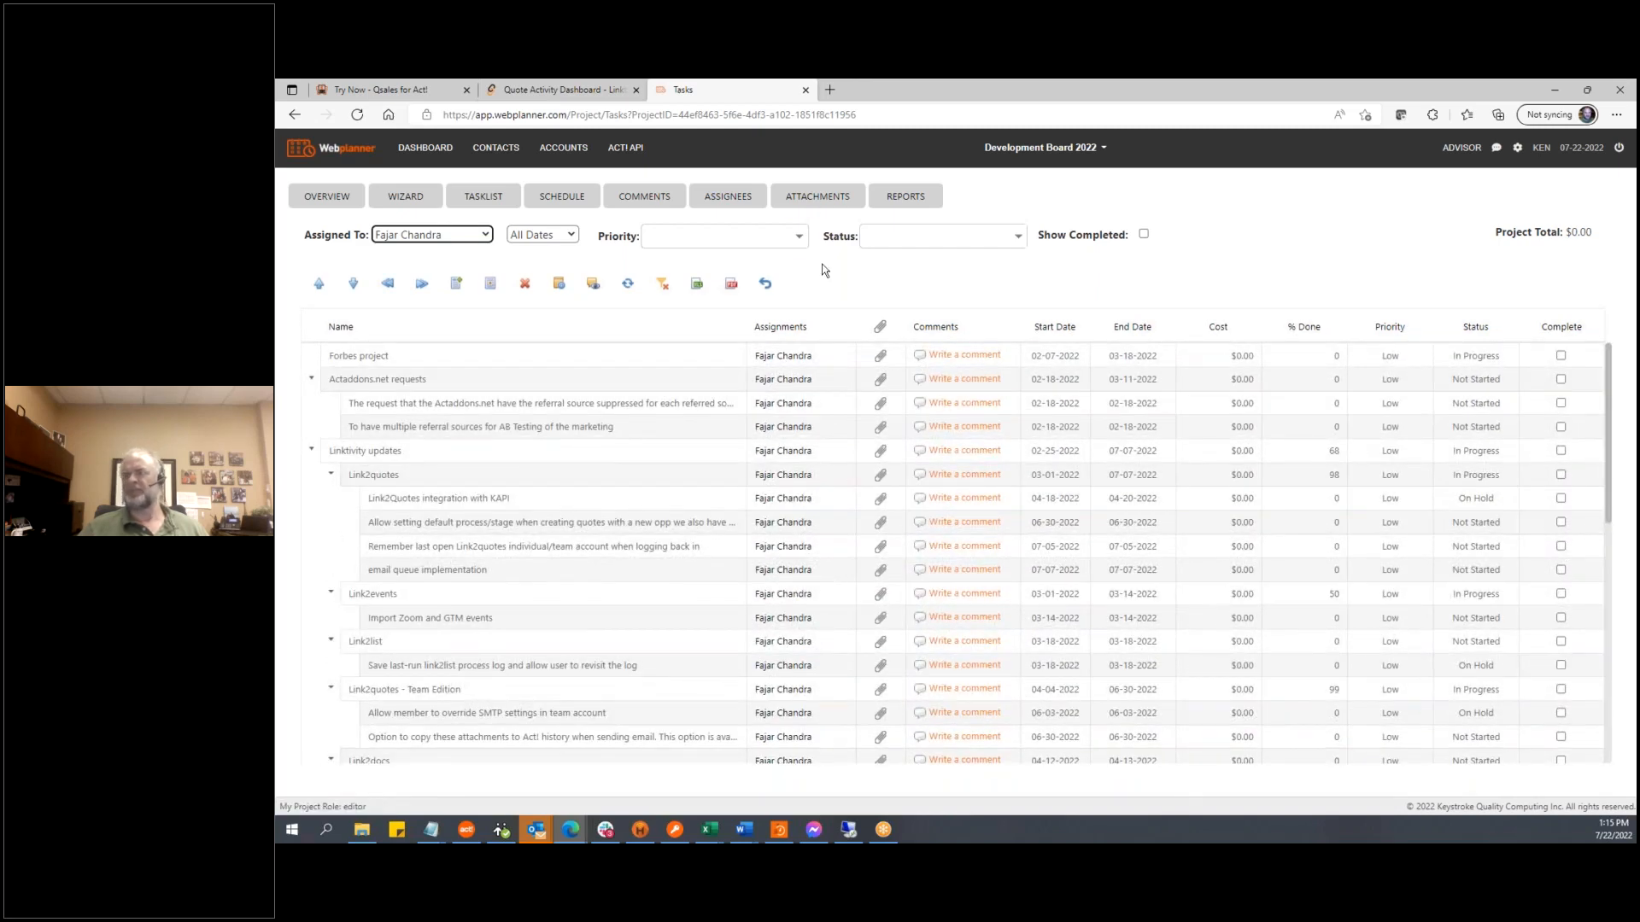
left_click(664, 285)
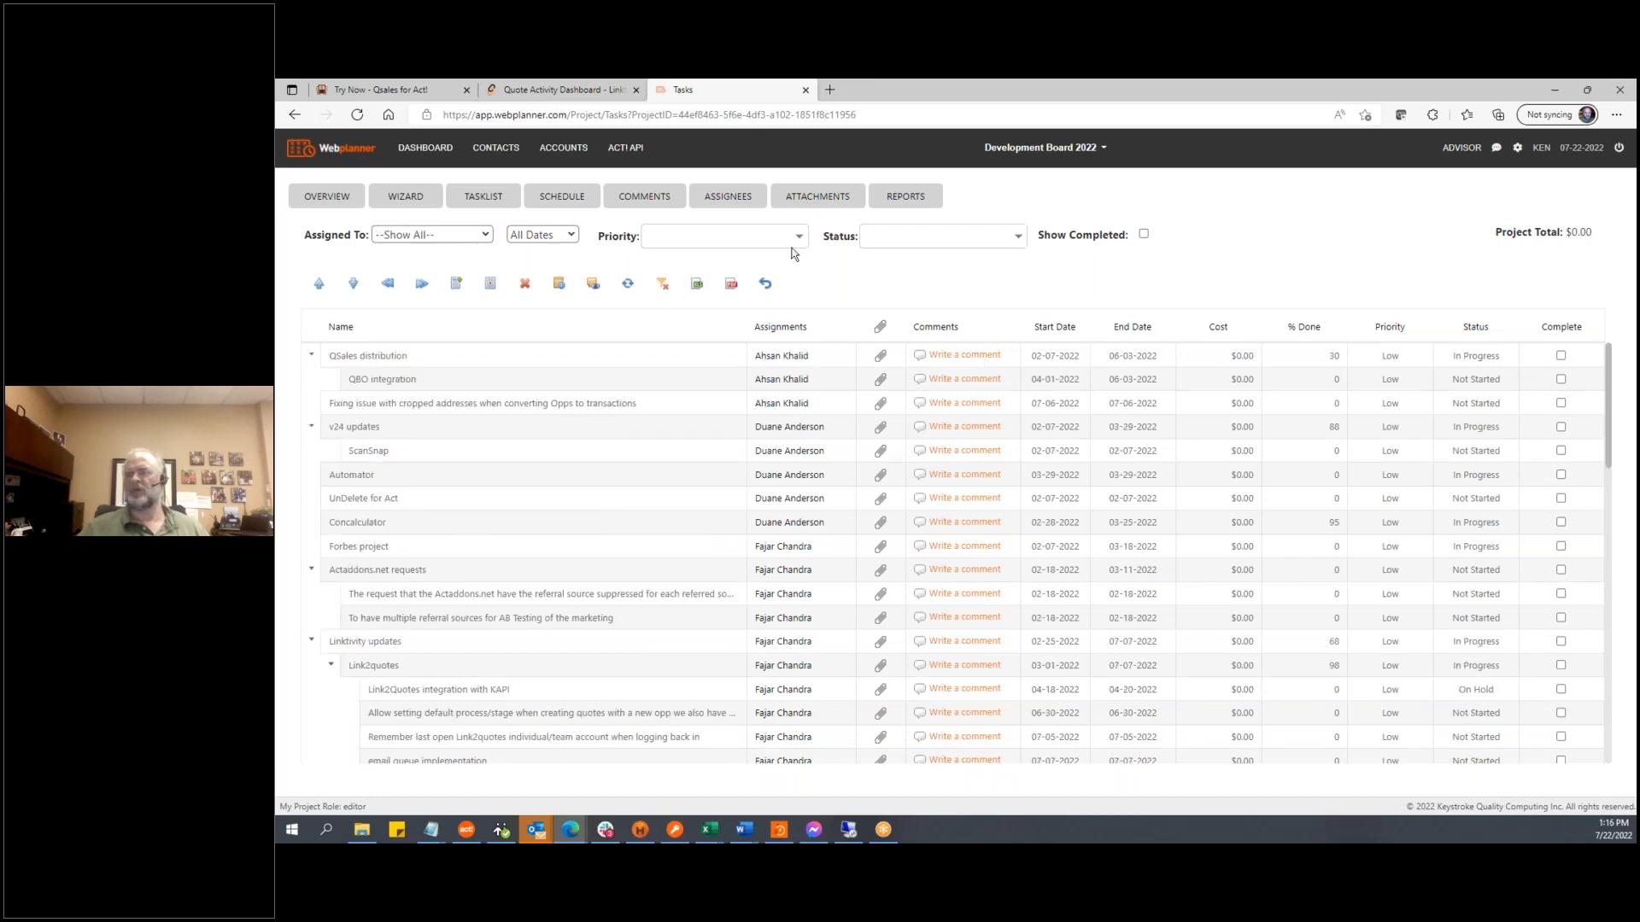
View and close the project's What's due today, What's due next month and Individual Assignments reports one after the other
left_click(929, 198)
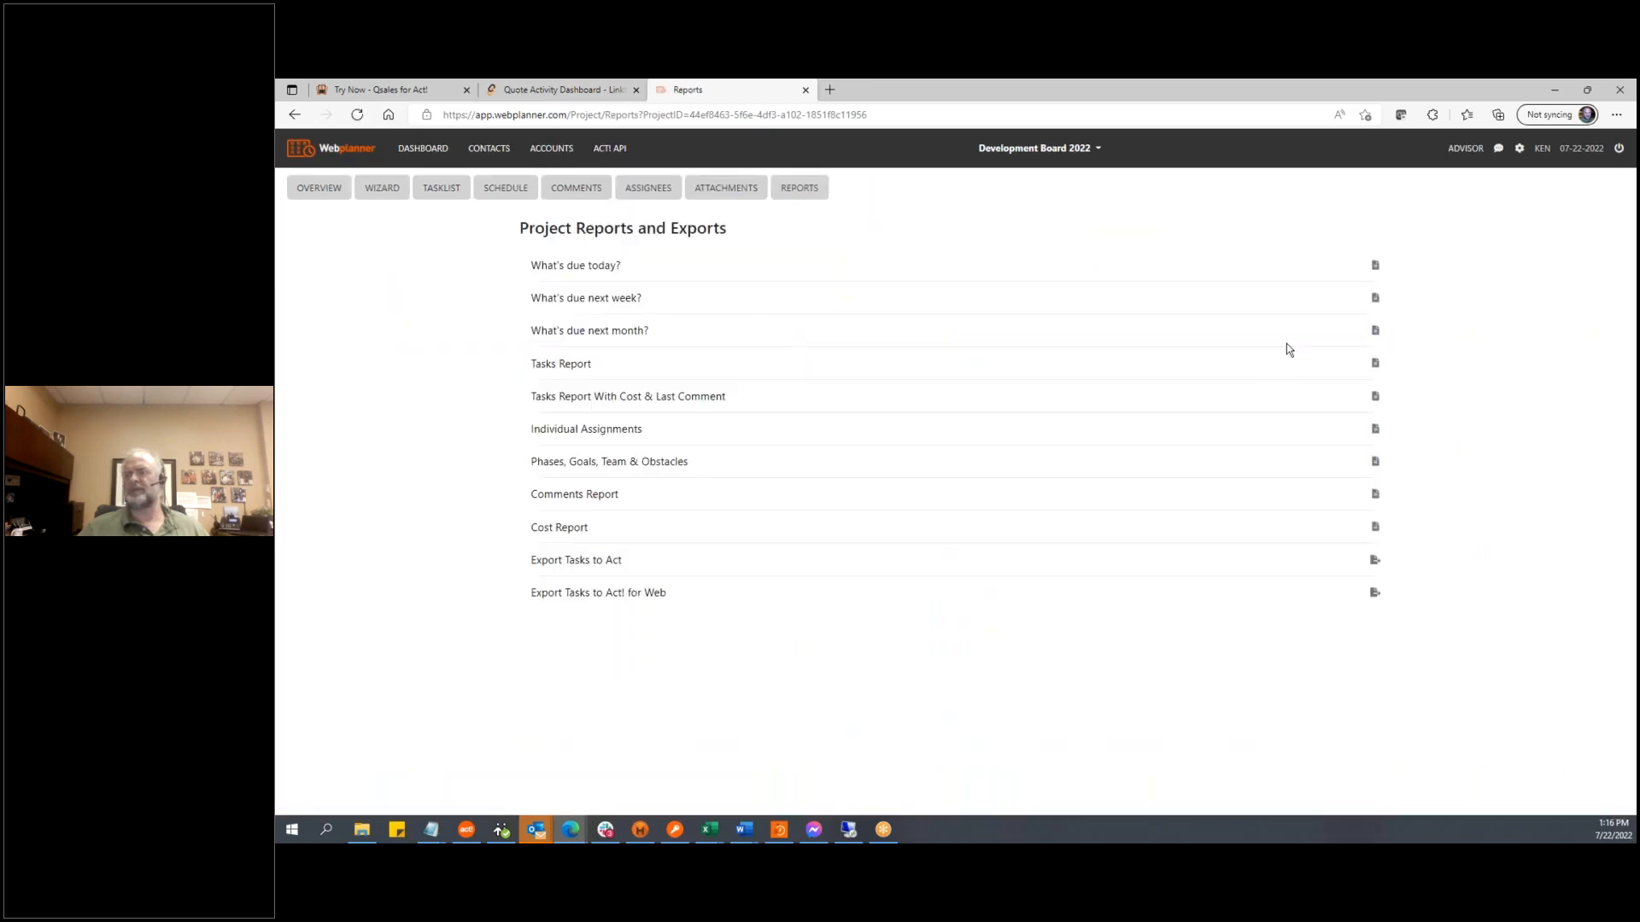
left_click(1375, 265)
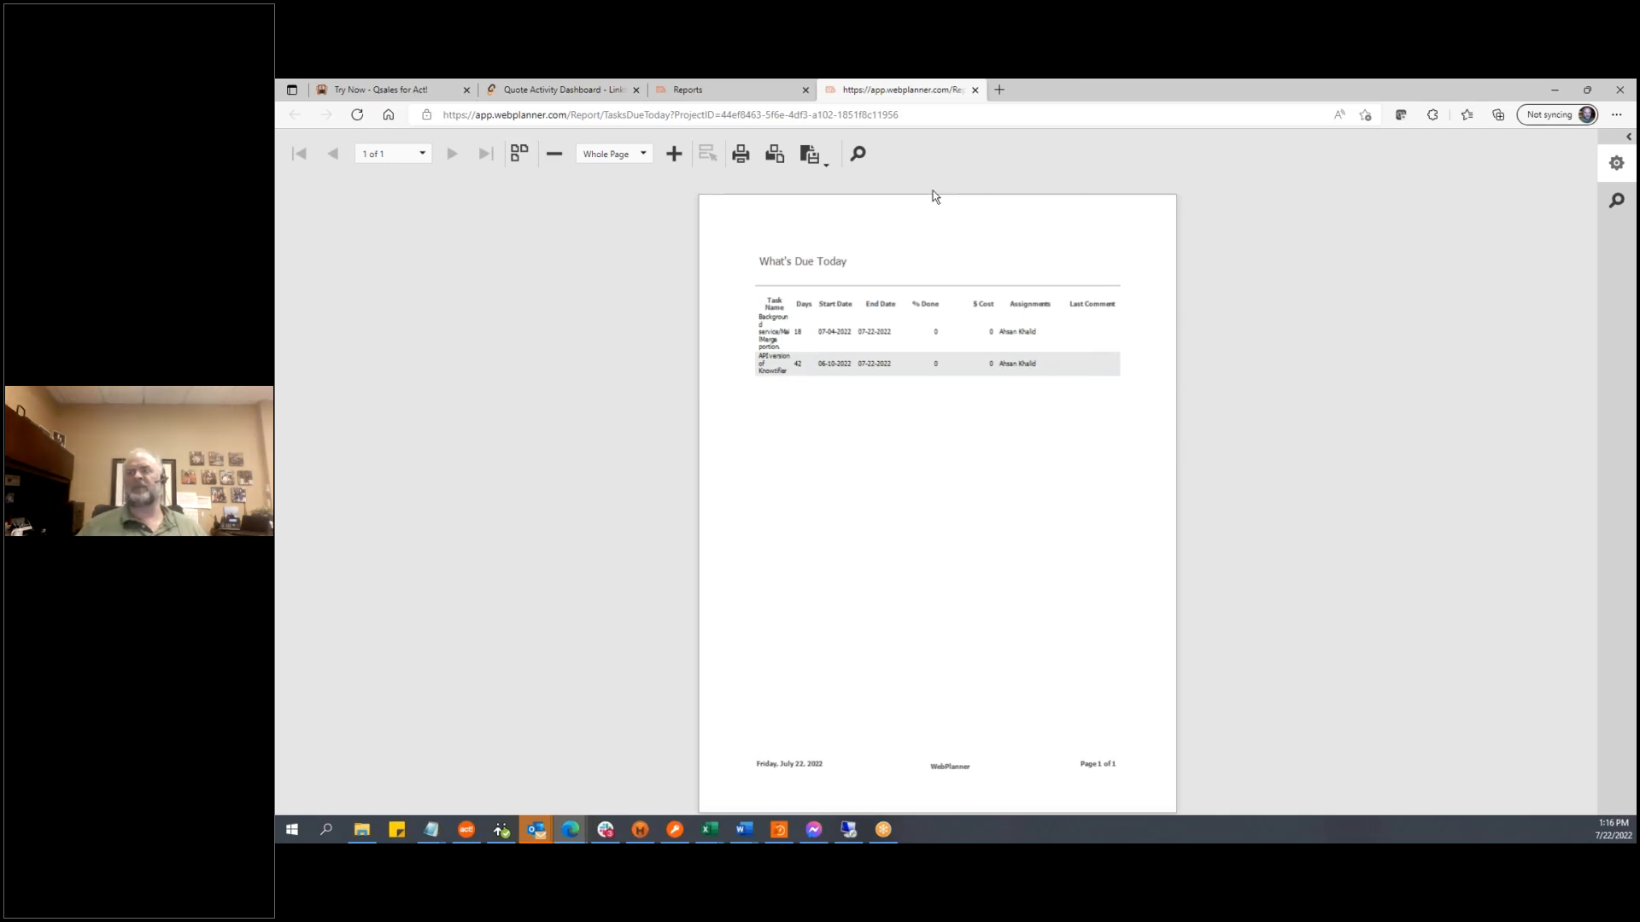
left_click(975, 93)
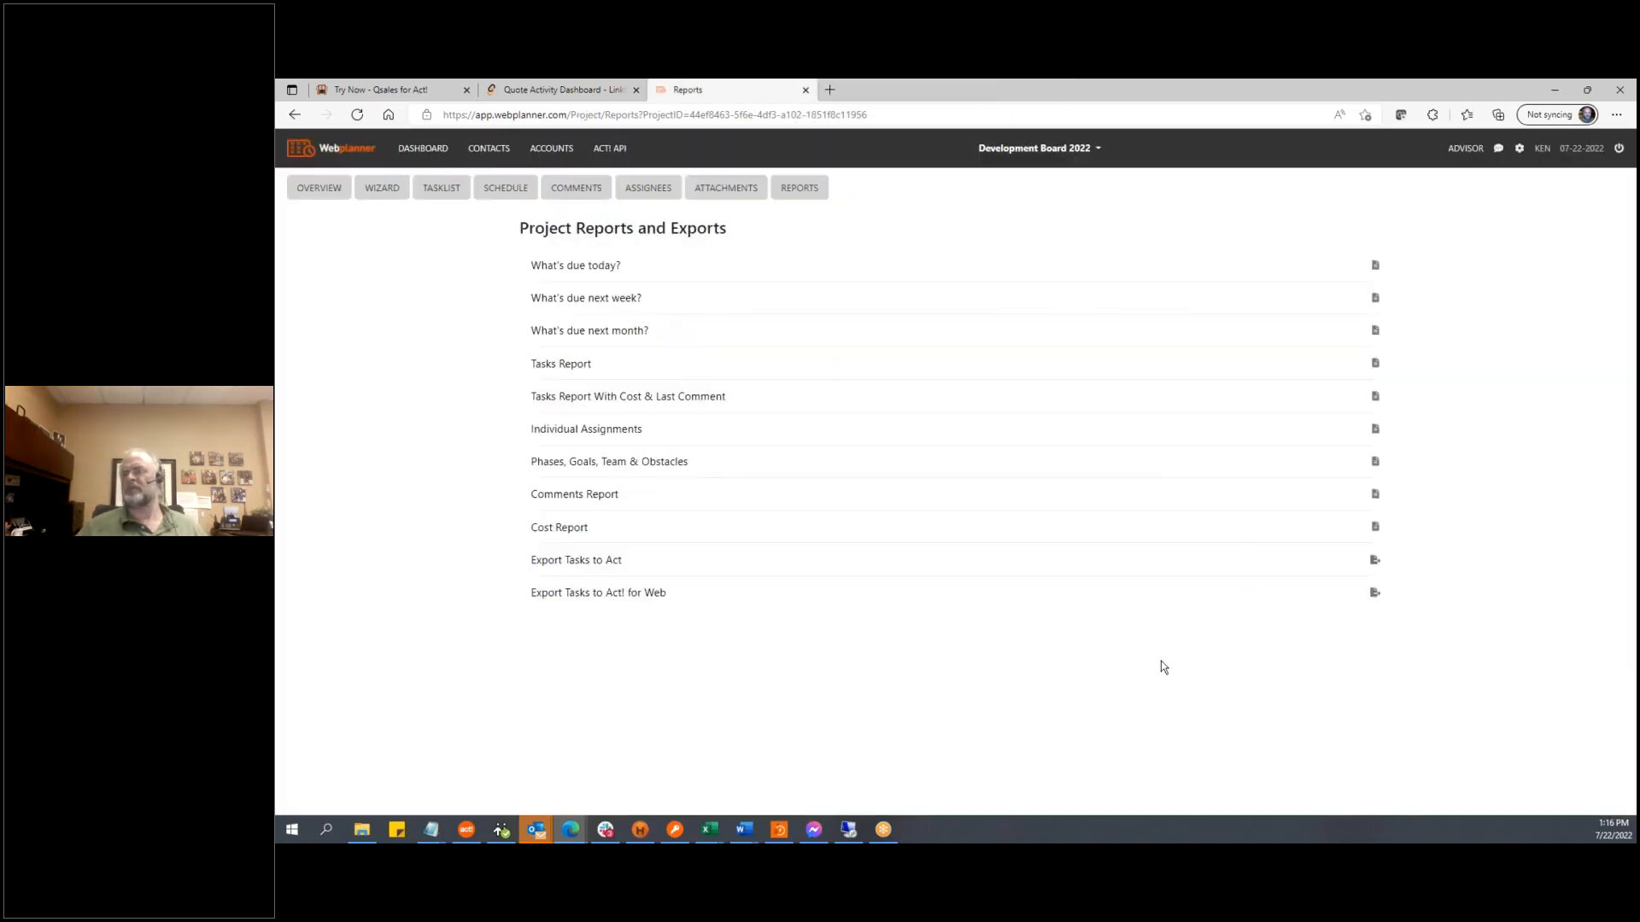
left_click(1375, 331)
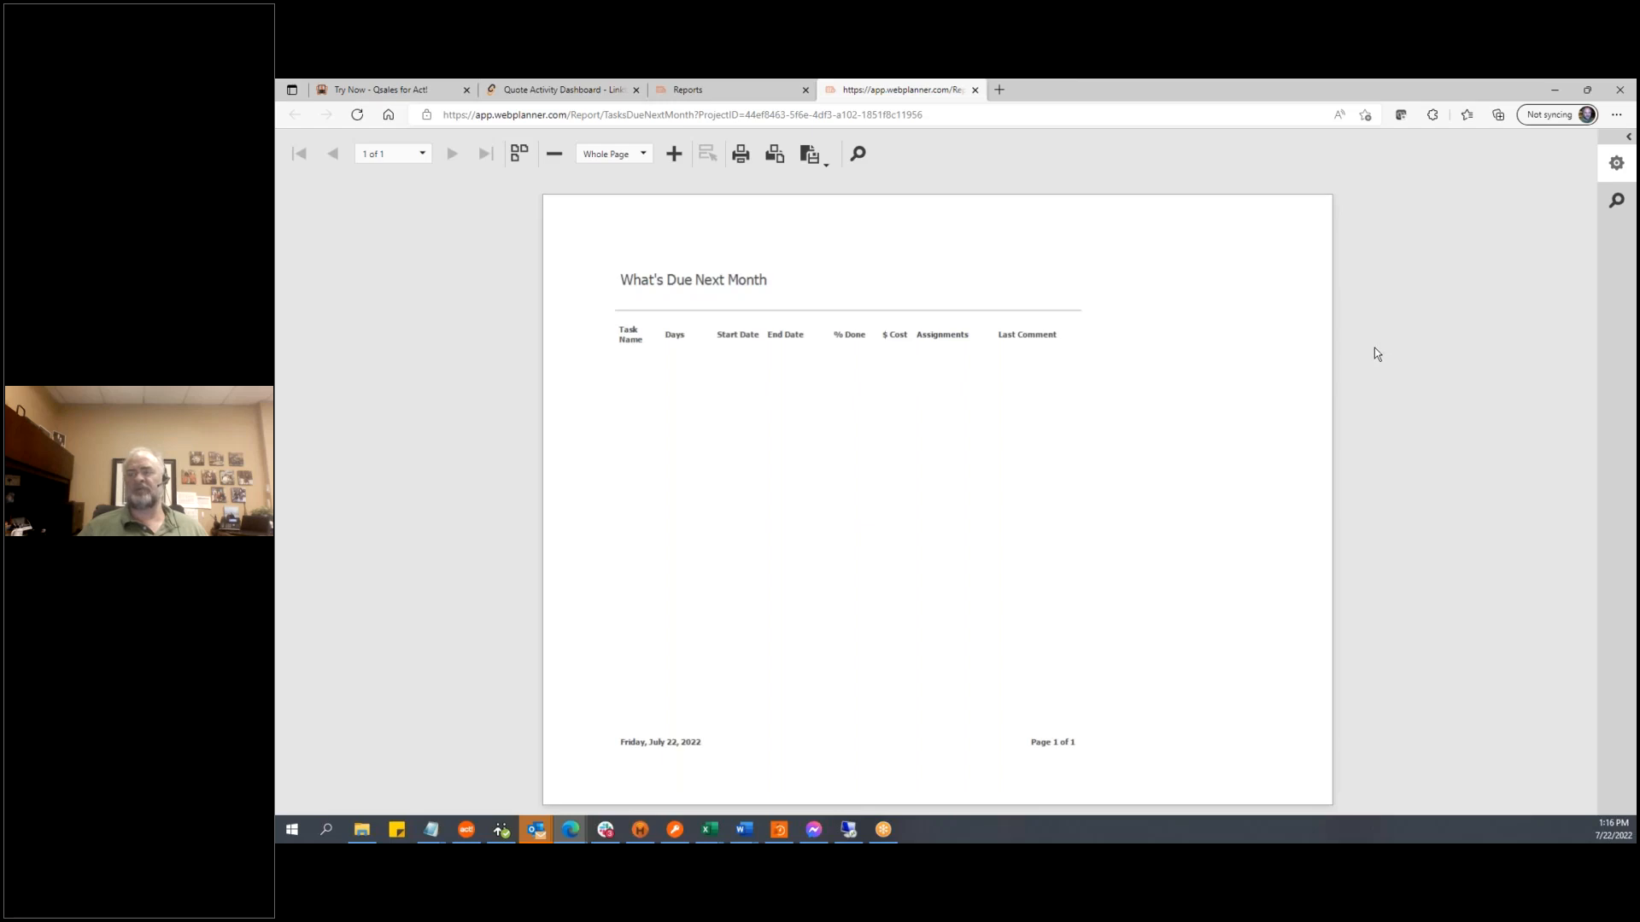
left_click(975, 89)
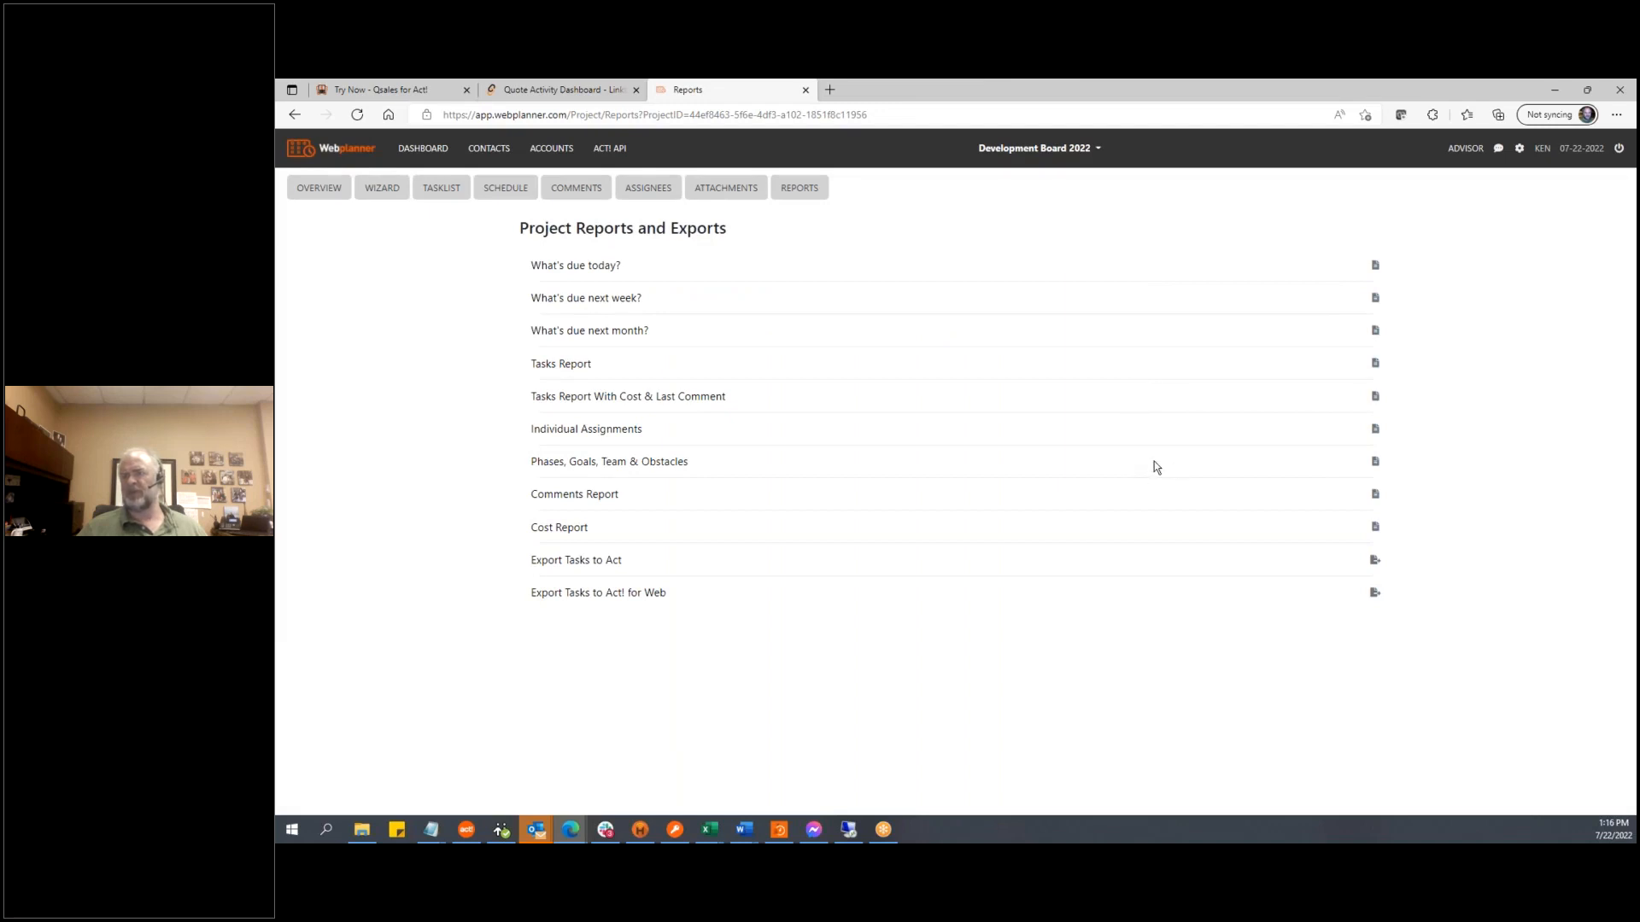
left_click(1372, 430)
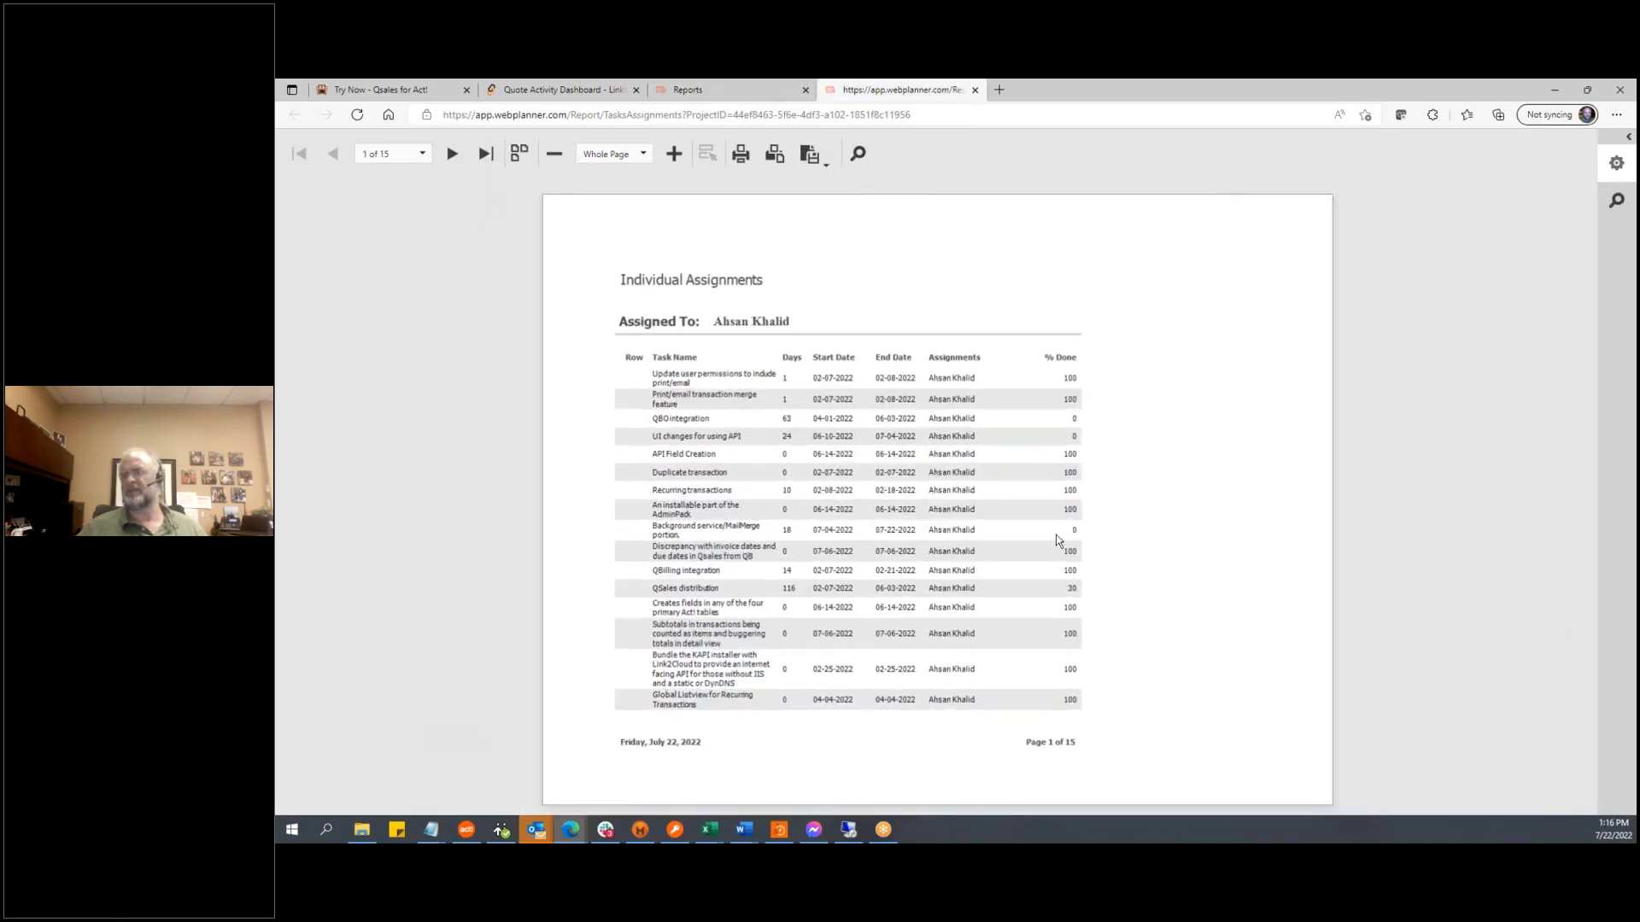
left_click(975, 90)
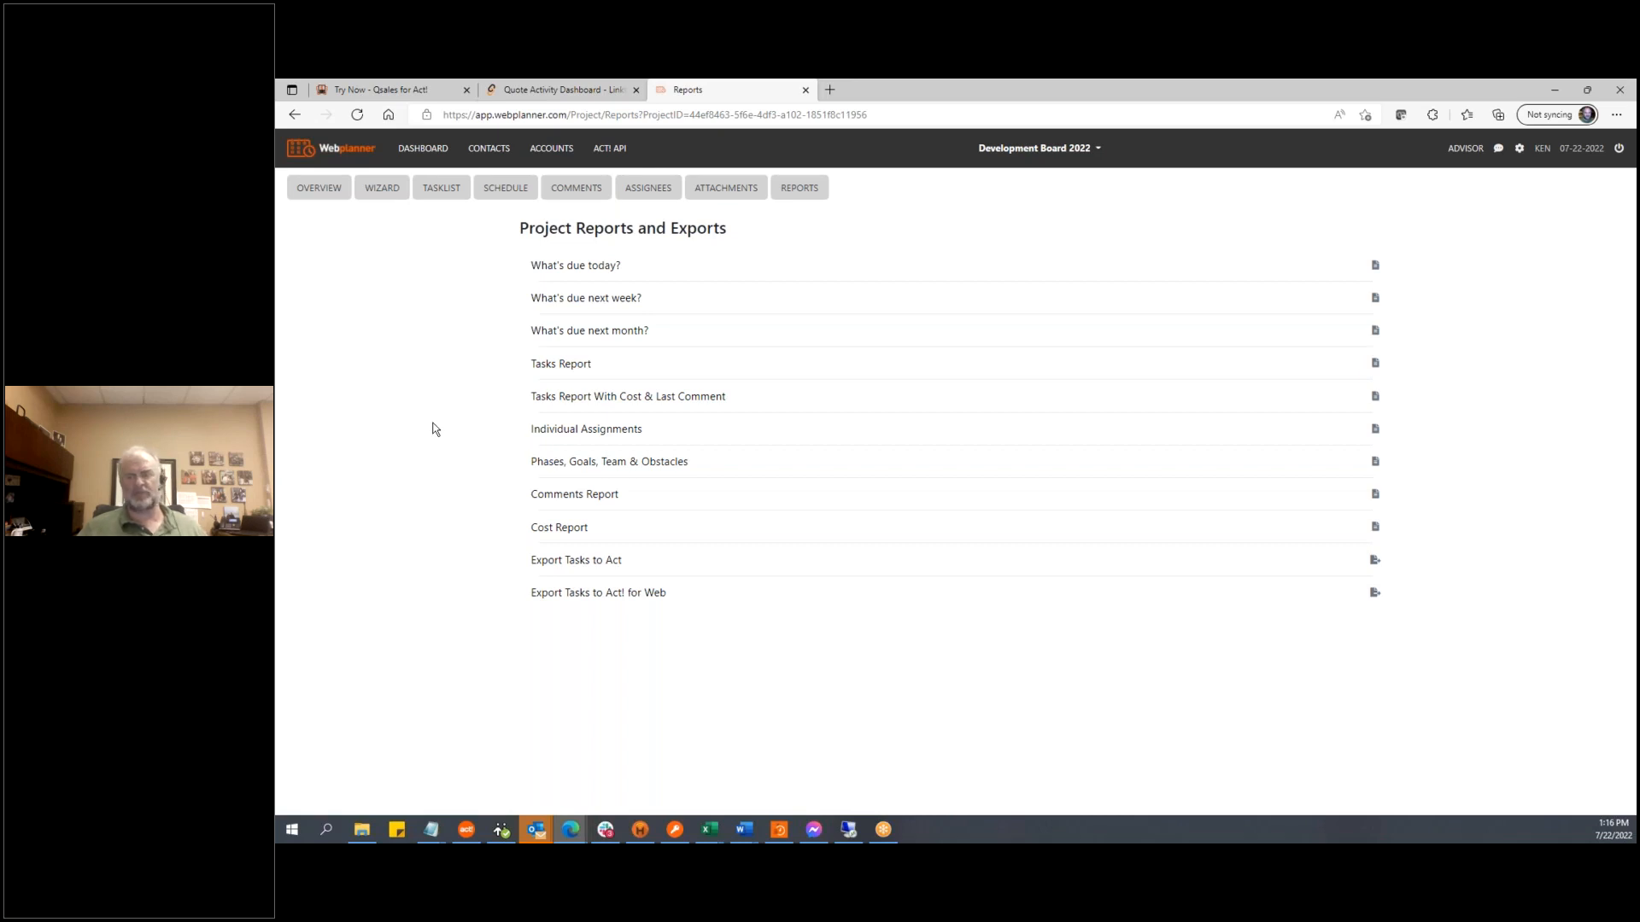
From the dashboard, review the Act! Connection, Profile and Preferences settings and close them without saving
left_click(422, 148)
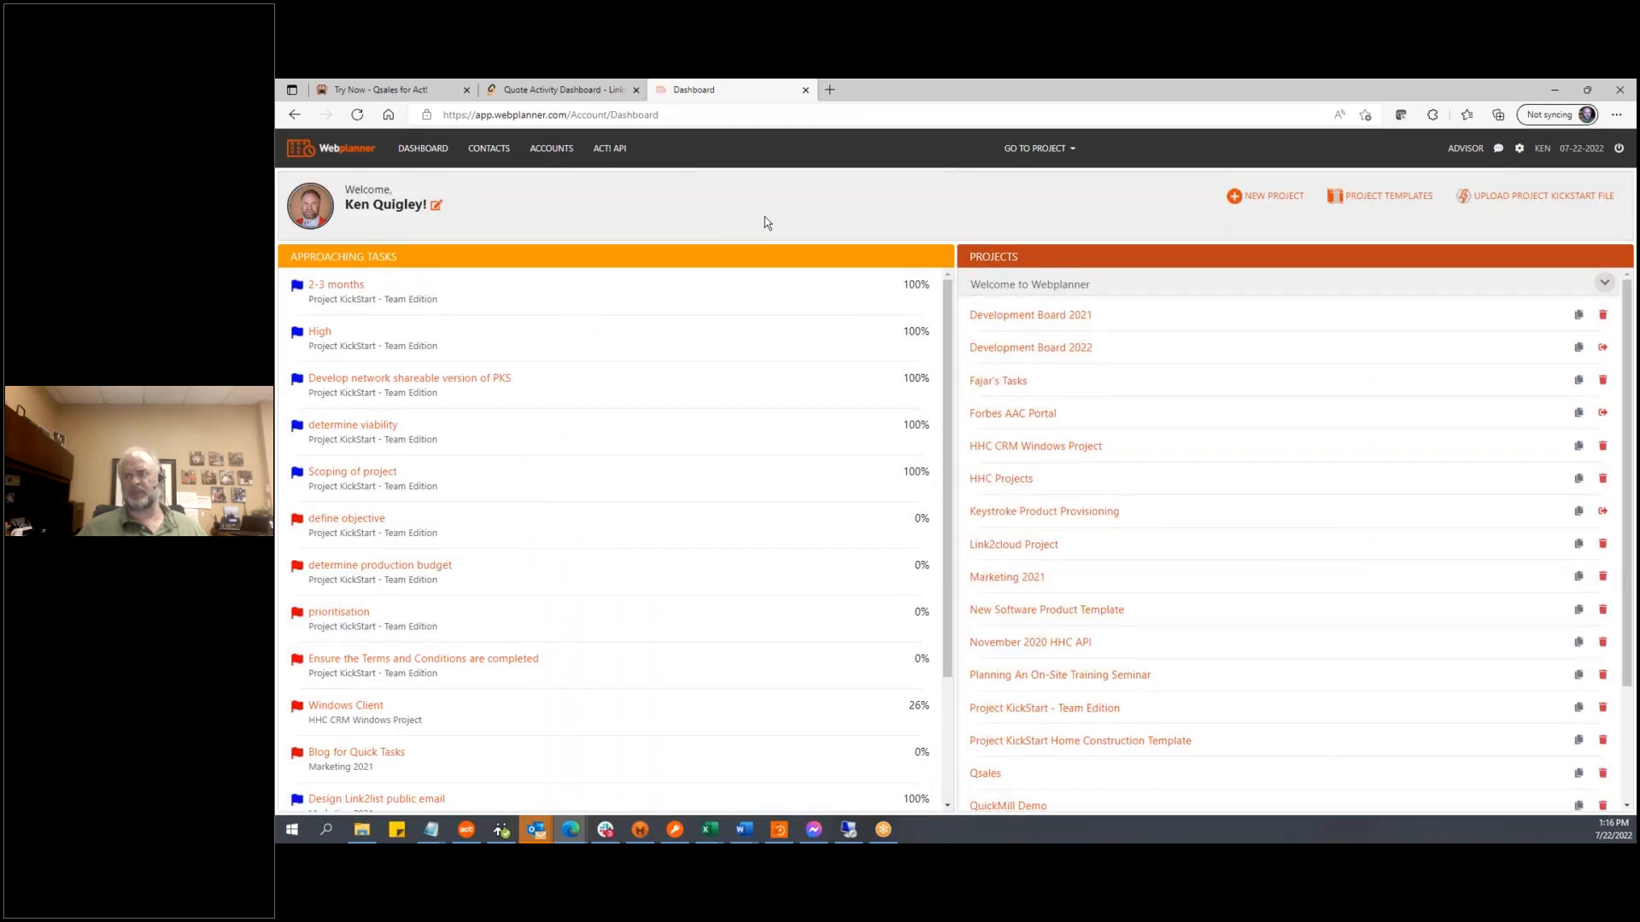
left_click(610, 148)
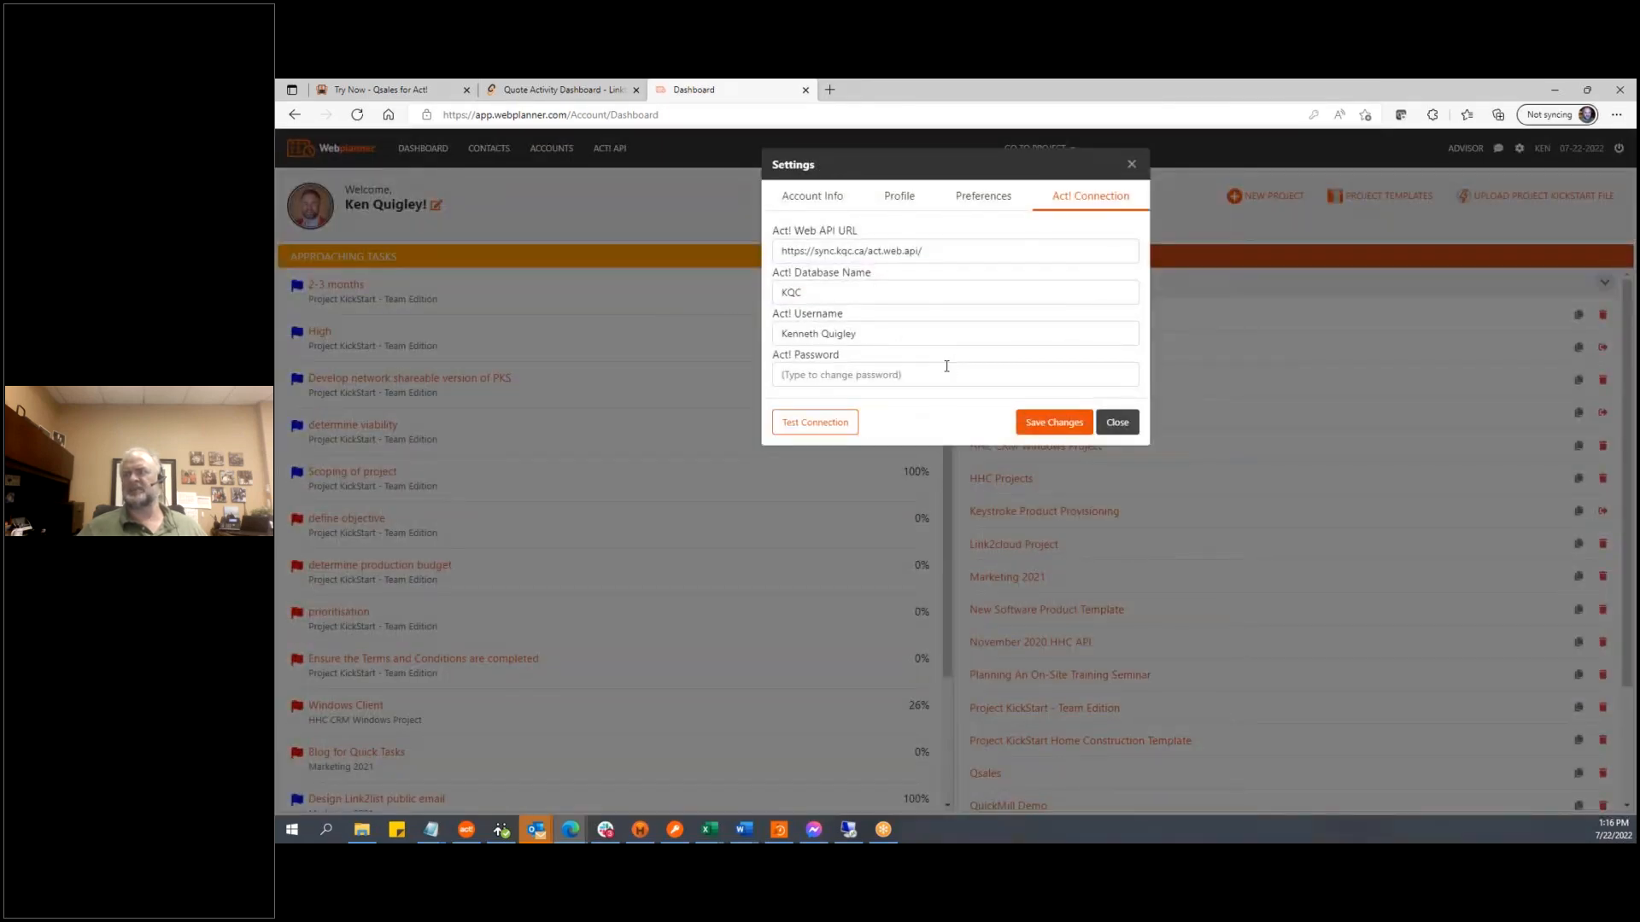
left_click(904, 199)
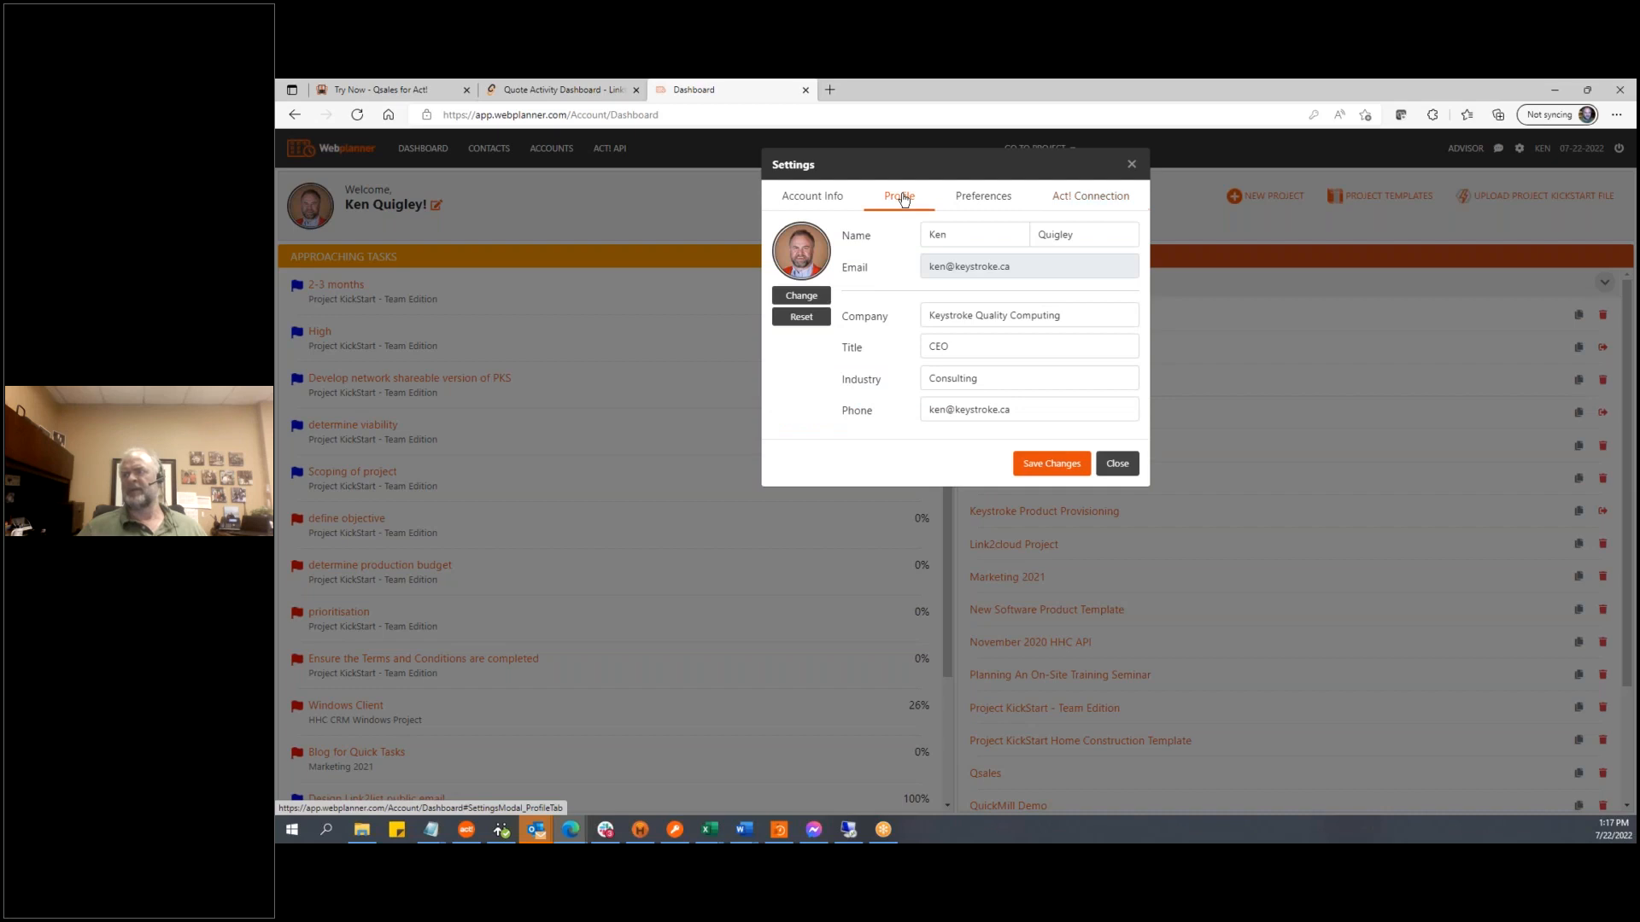
left_click(1000, 201)
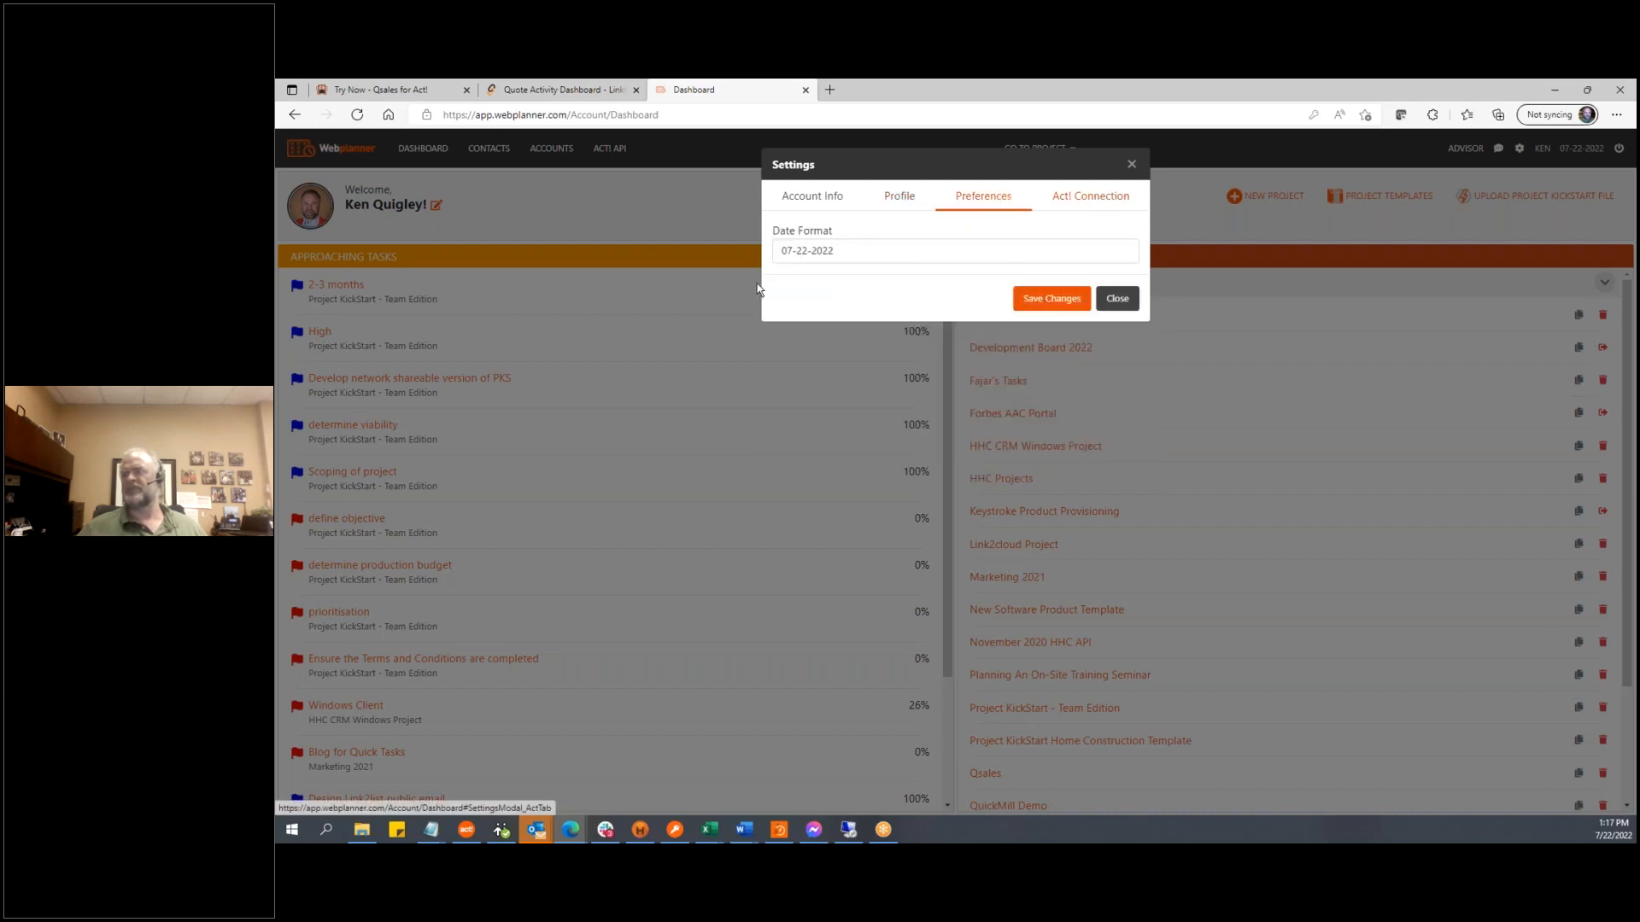
left_click(1093, 202)
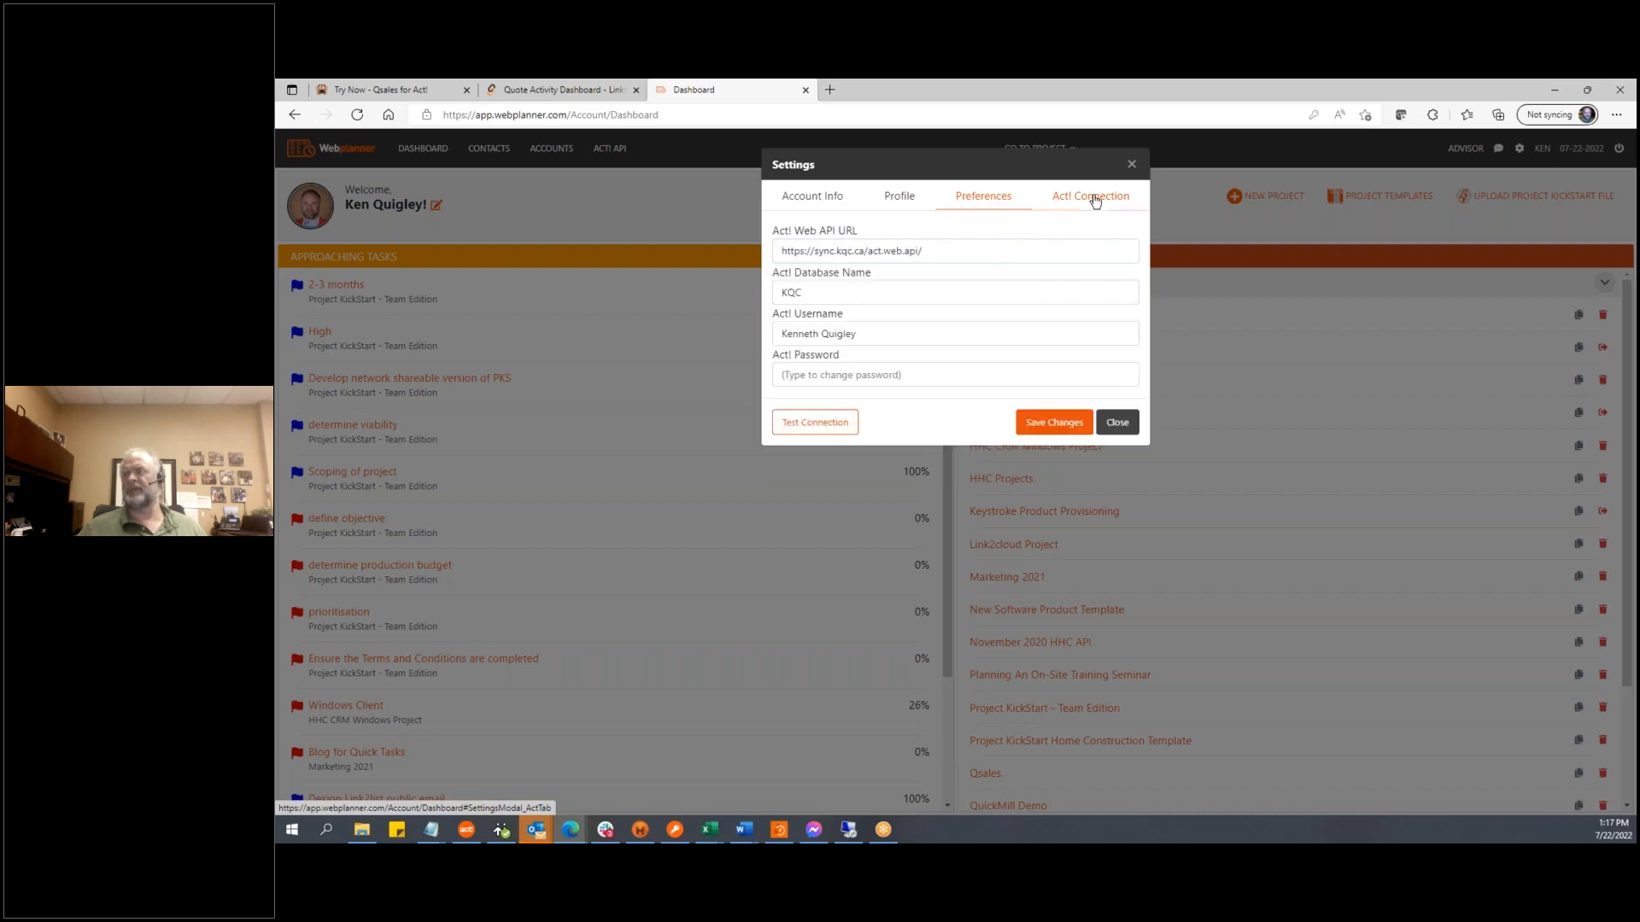
left_click(1117, 425)
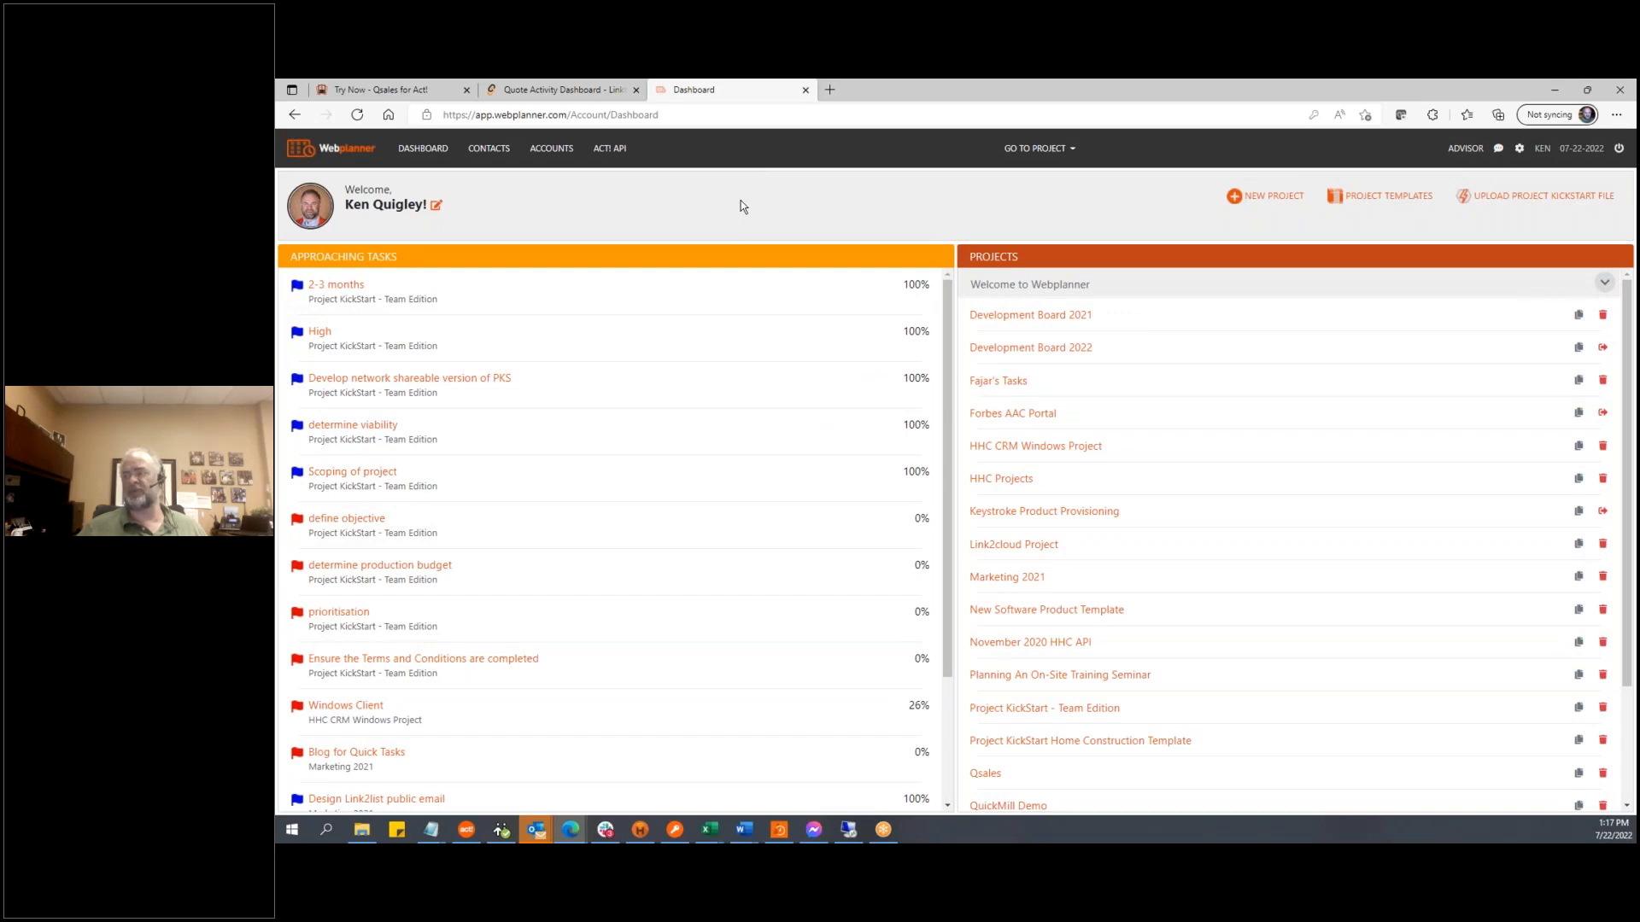
Create a new project whose name is a person's first name in the possessive followed by "Demo Project"
left_click(1271, 202)
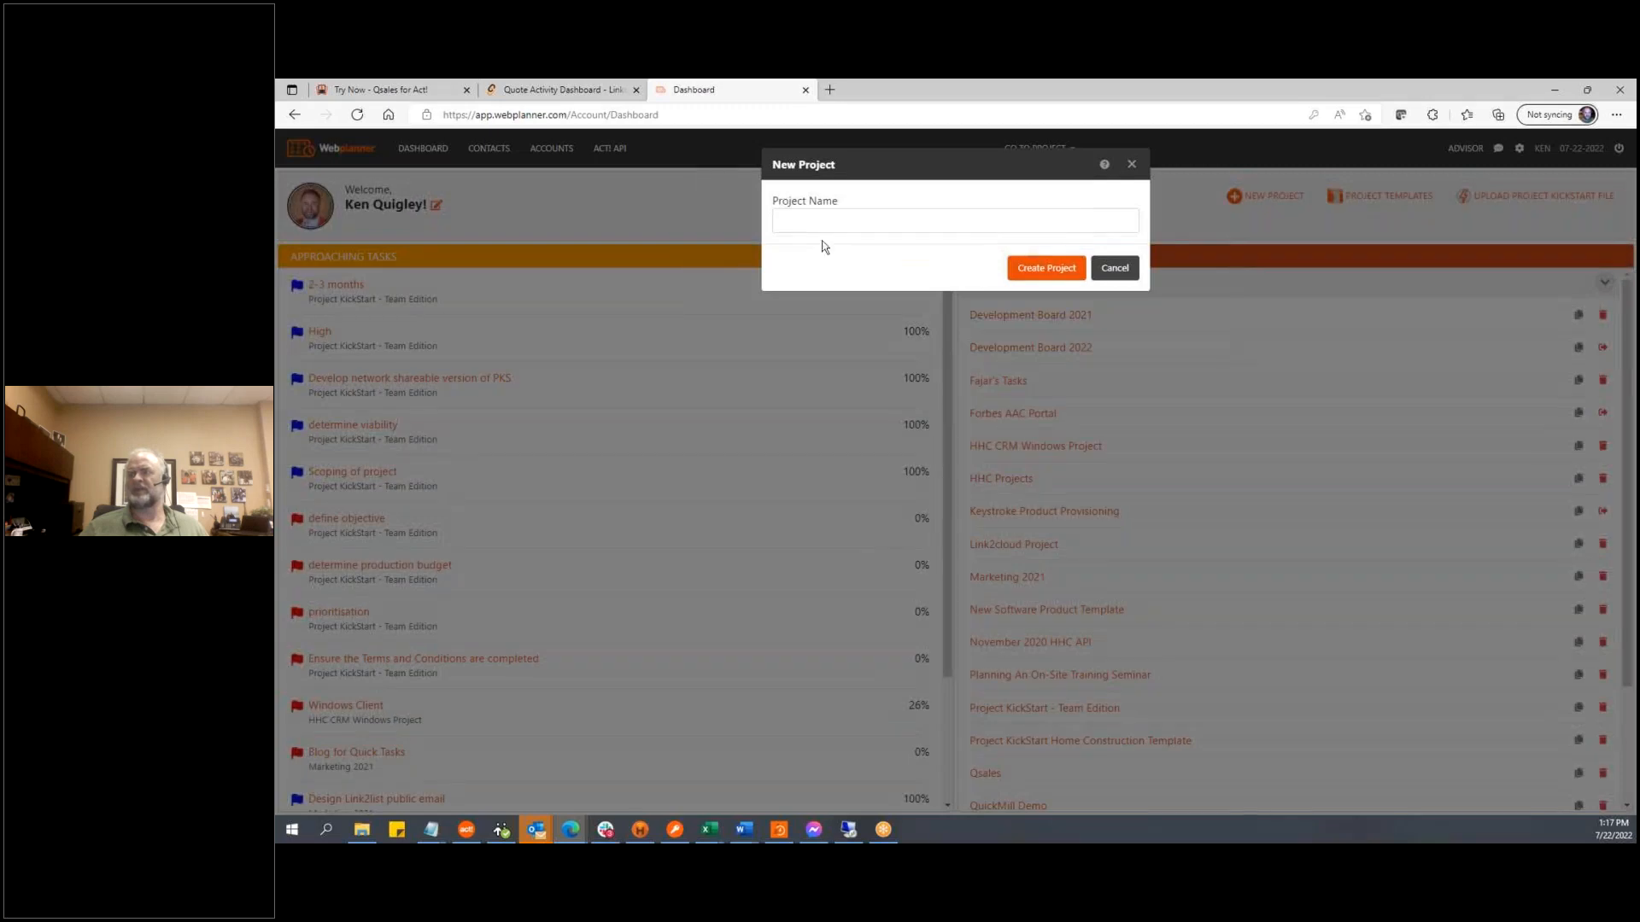
left_click(812, 215)
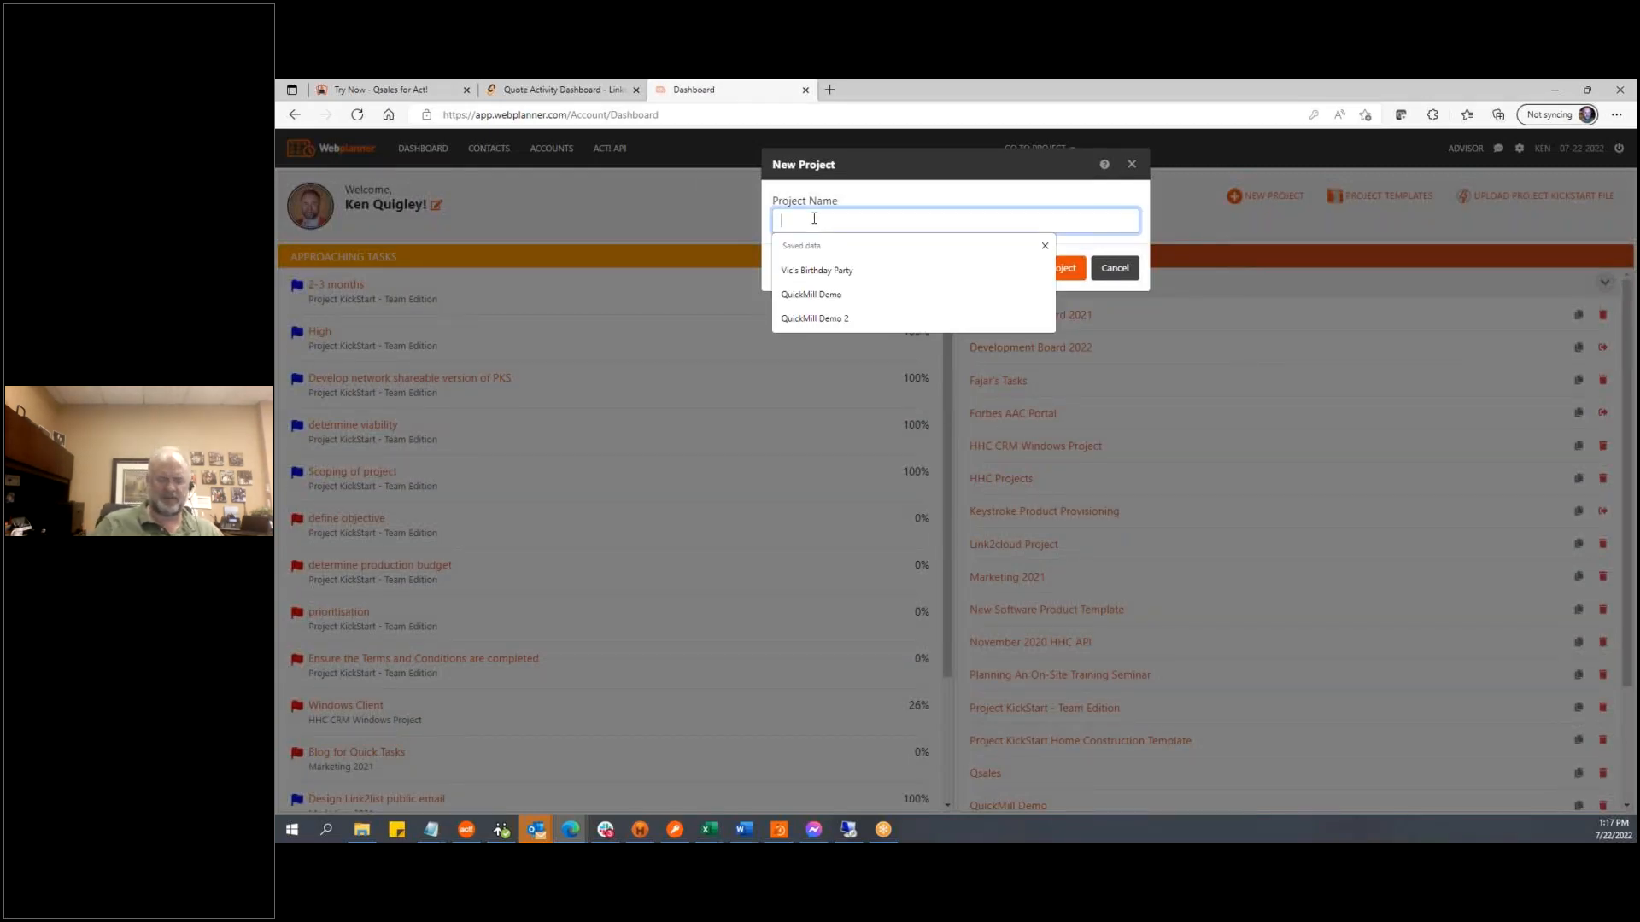
type("Vic's D")
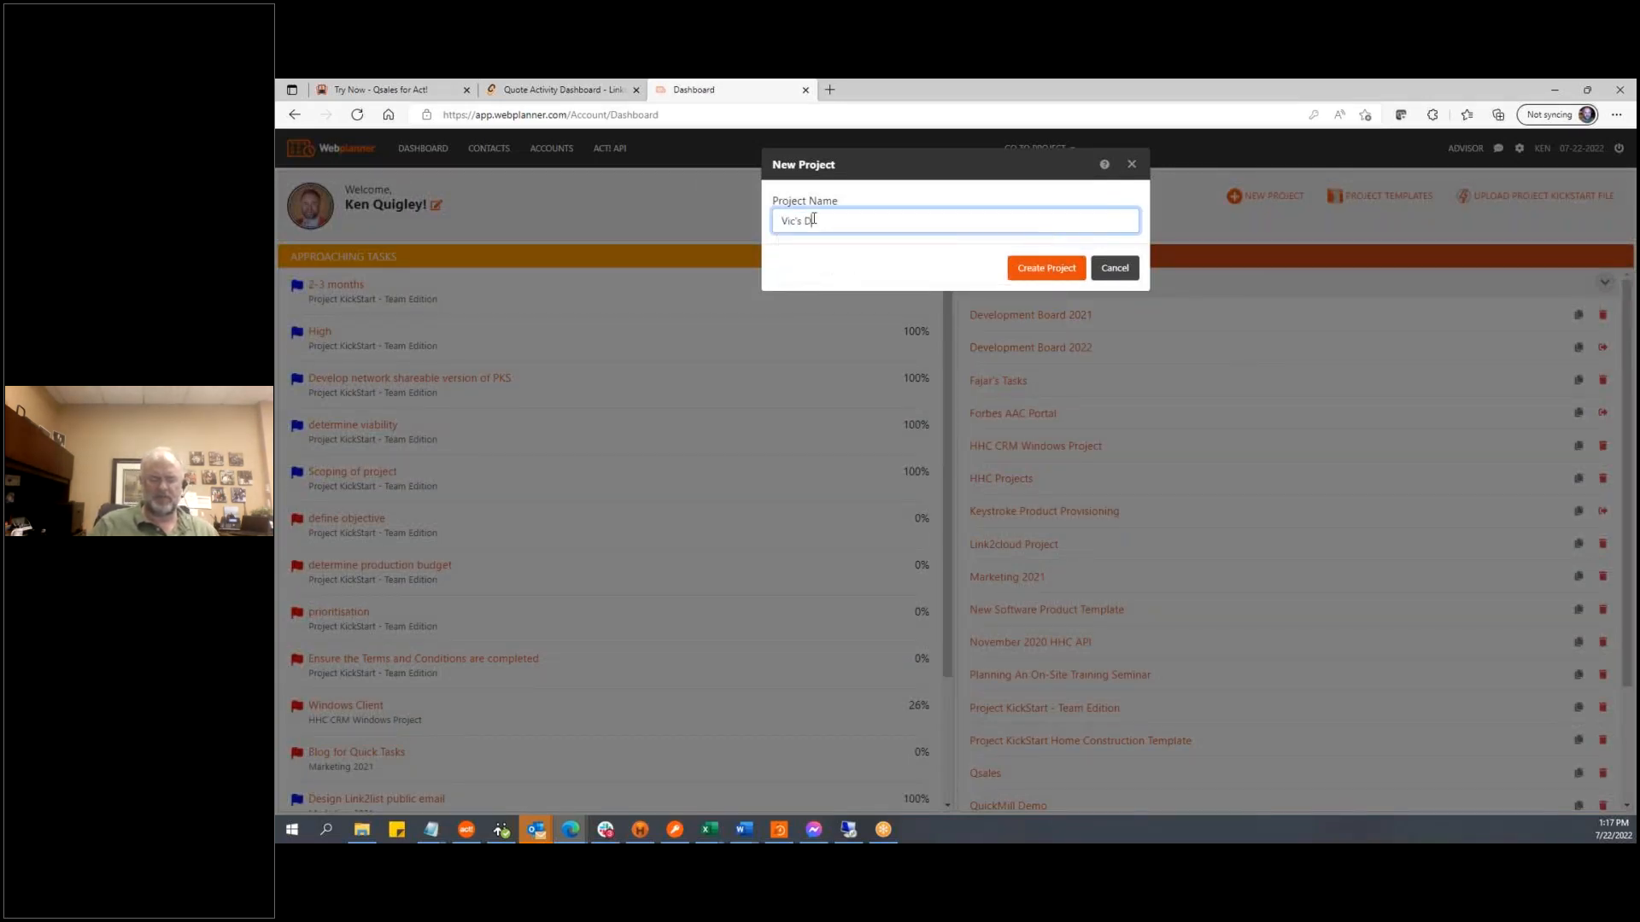
type("emo Project")
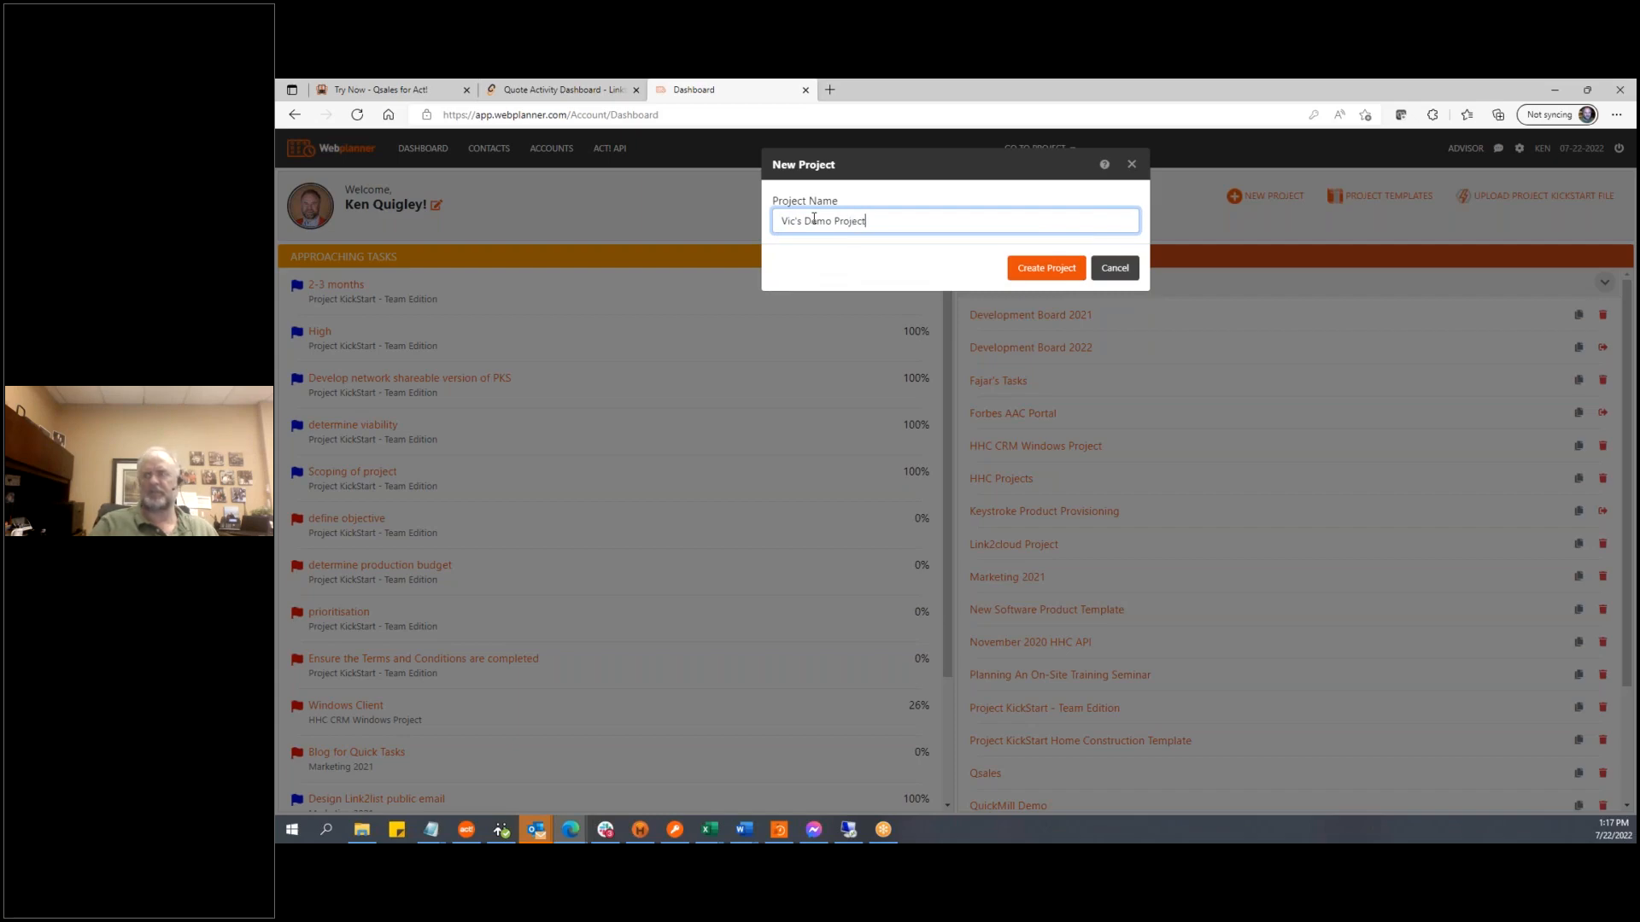
left_click(1059, 271)
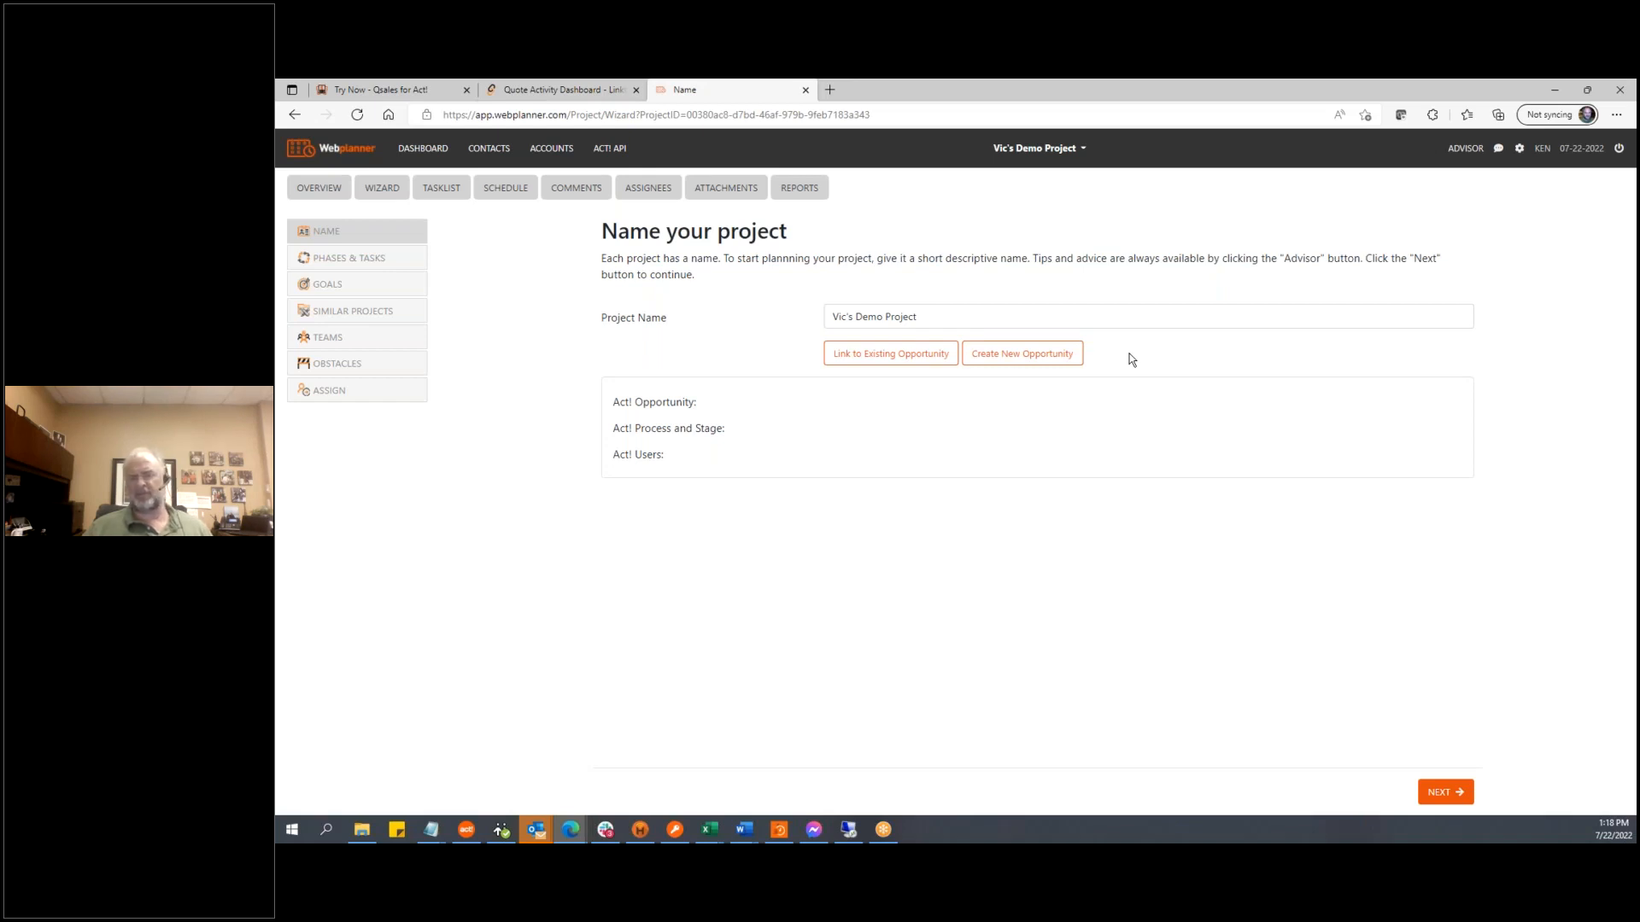
Set up a new Act! opportunity with the same name as the project, using the zACC Acquisition process and the Intro stage
left_click(1043, 355)
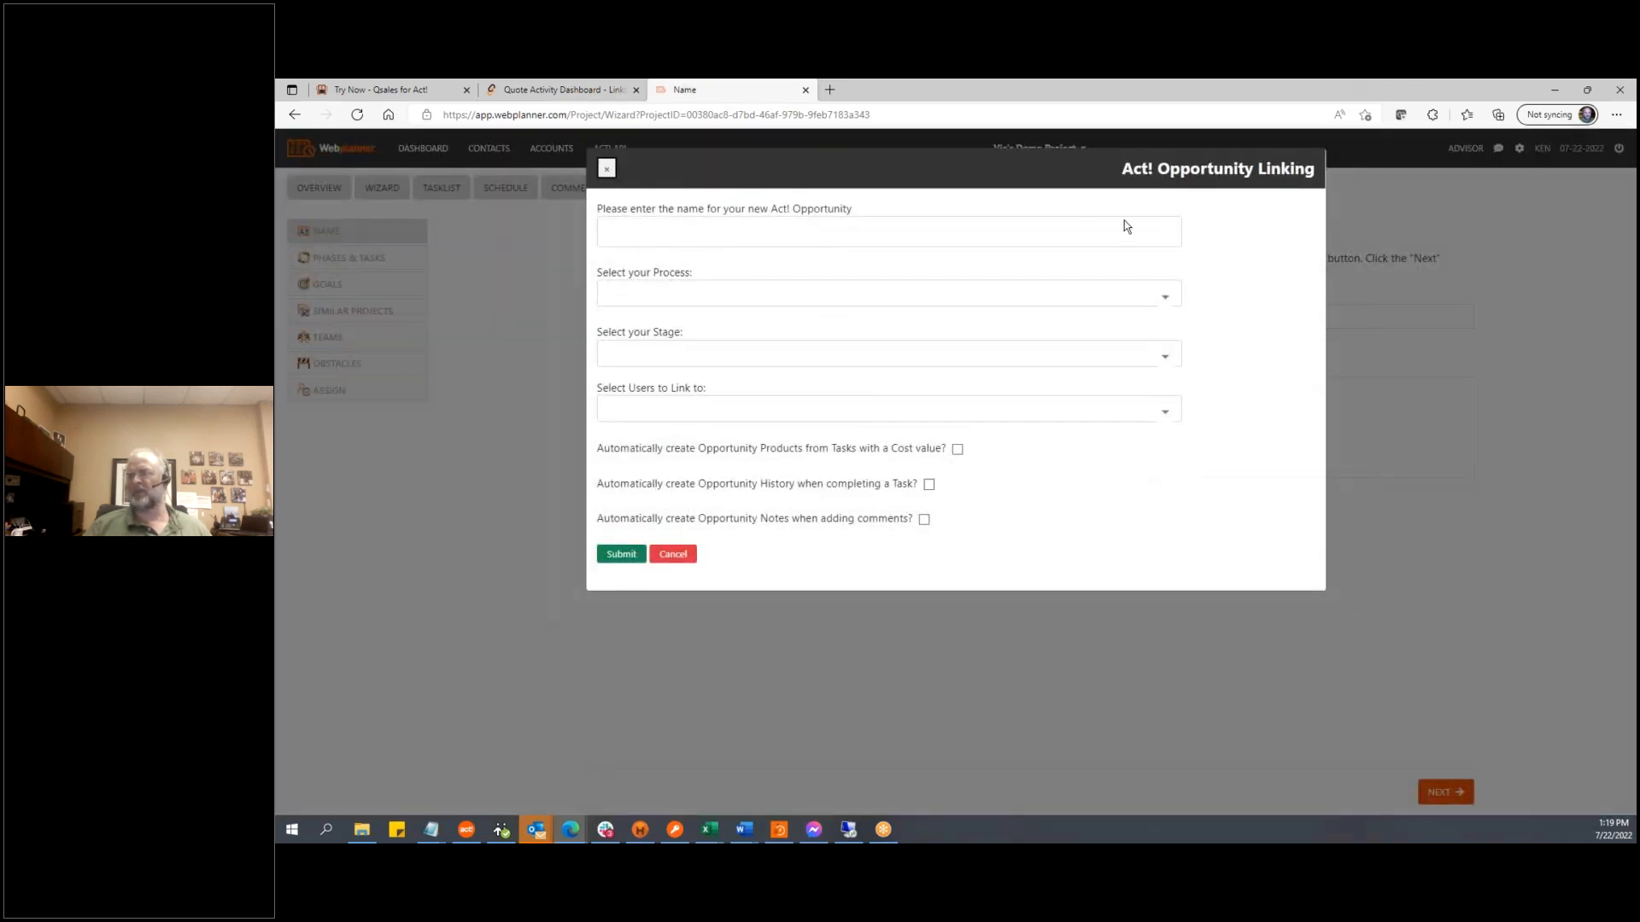
type("Vic's Demo ")
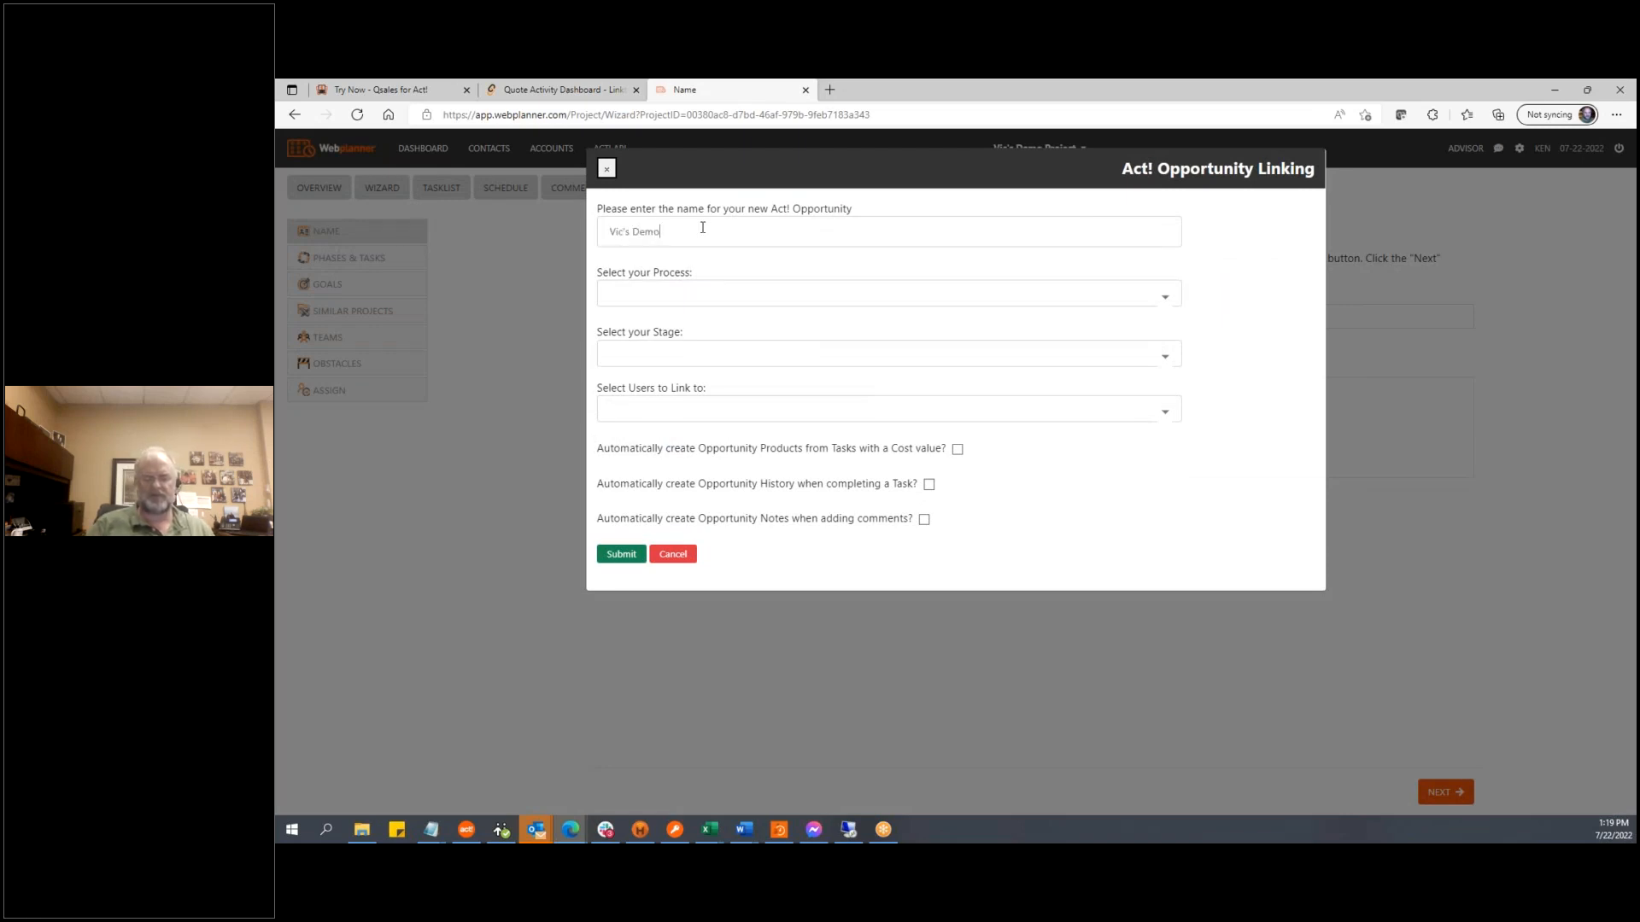
type("Project")
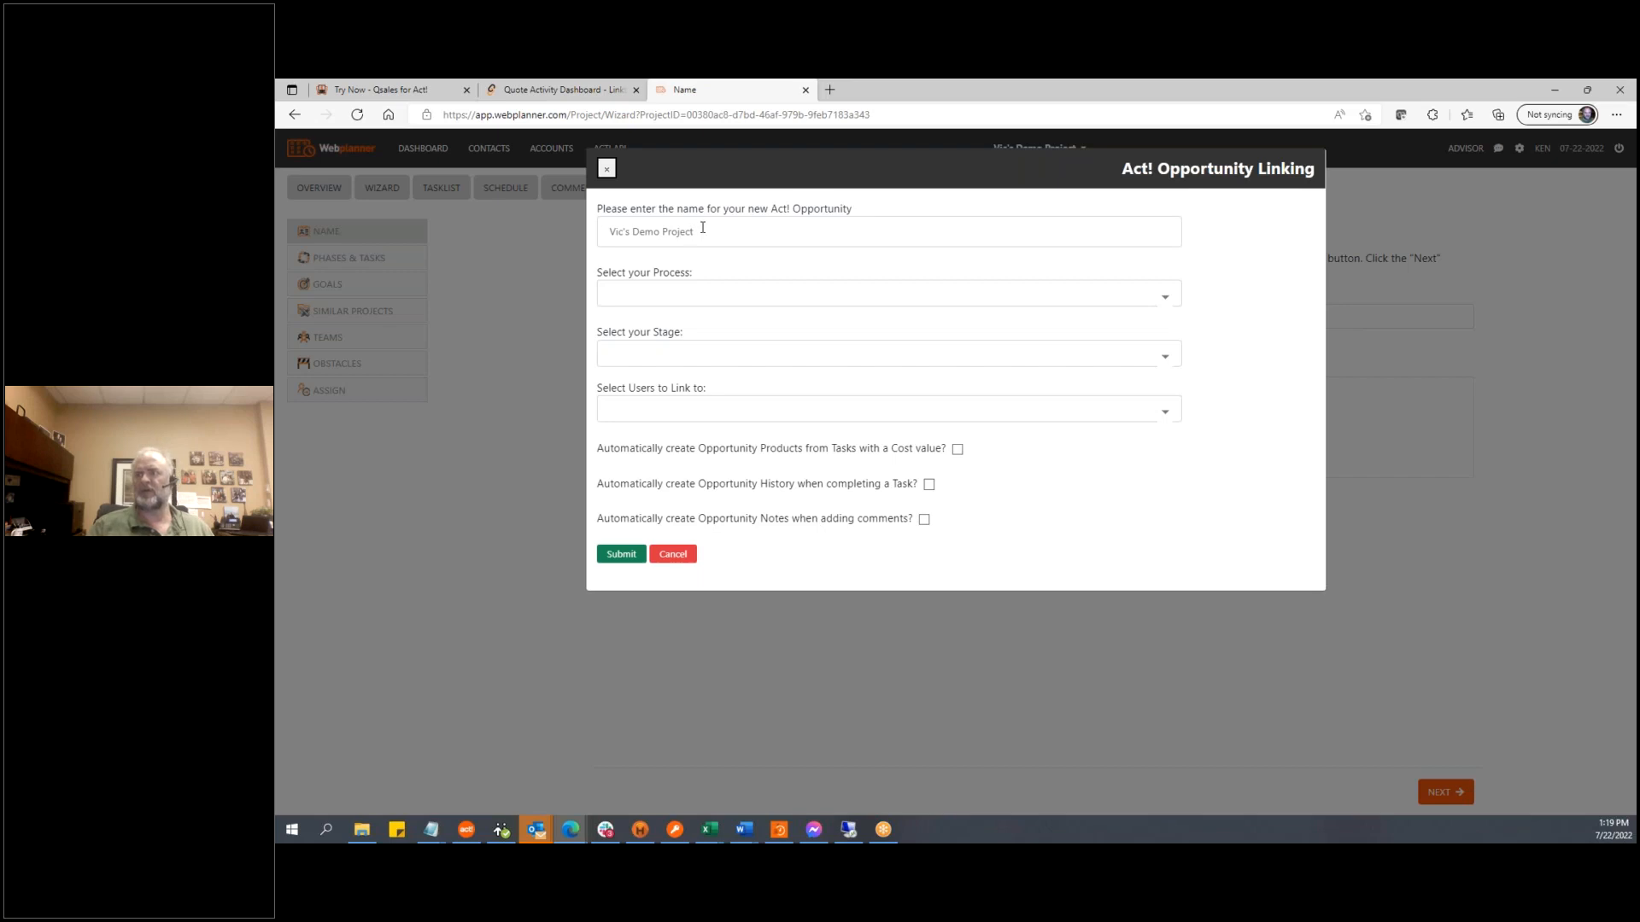
left_click(1163, 298)
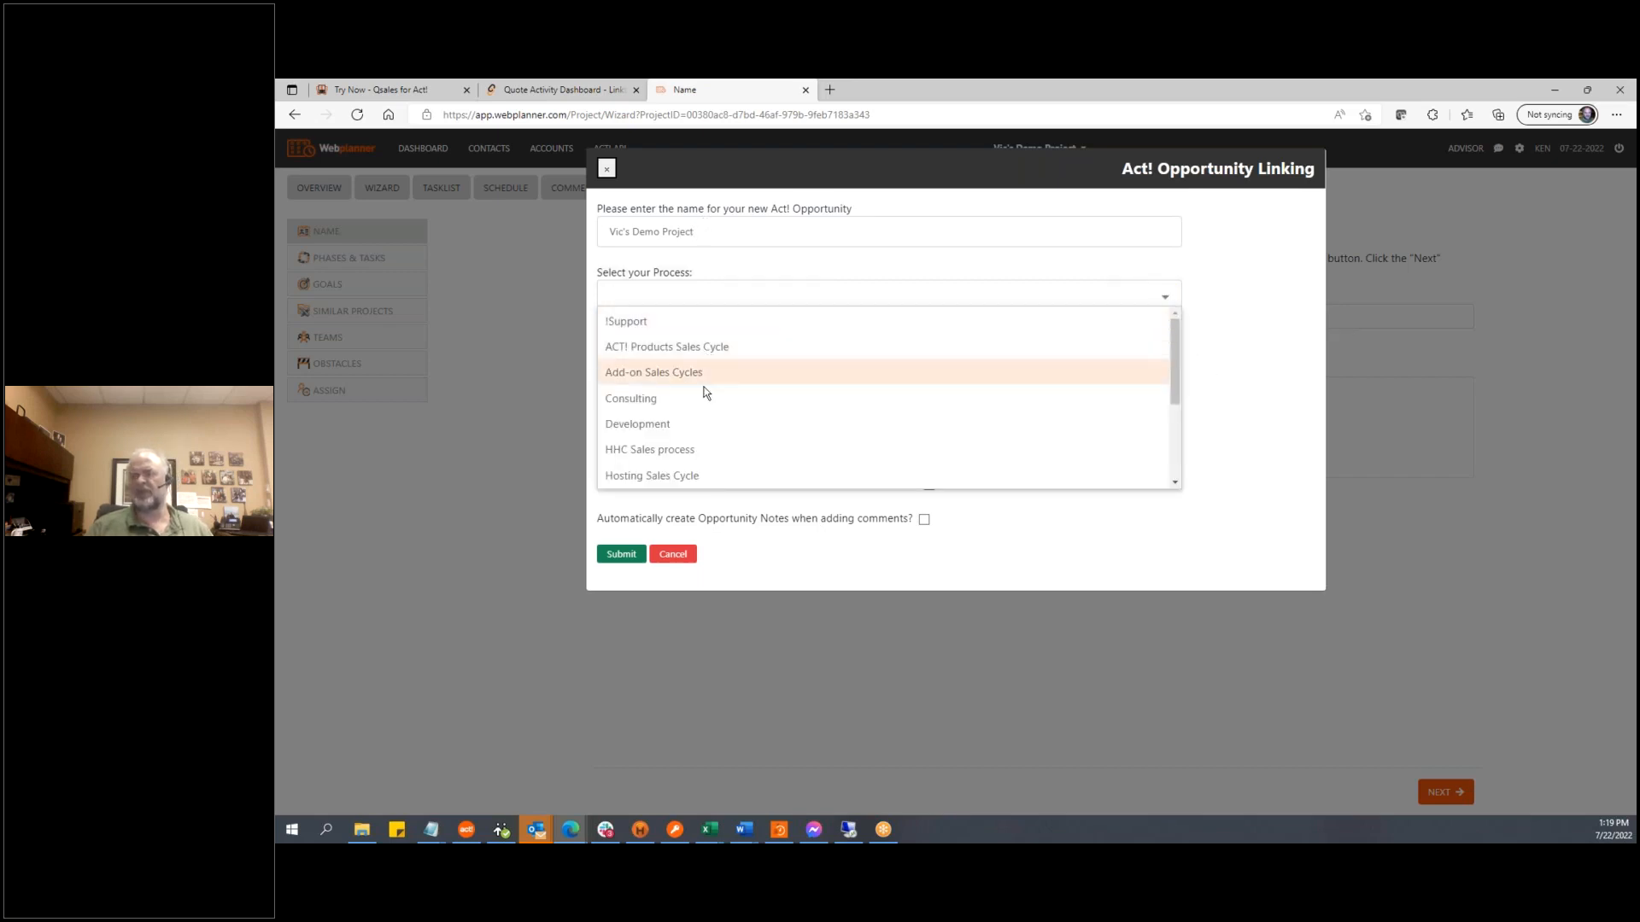
scroll(706, 403, "down", 3)
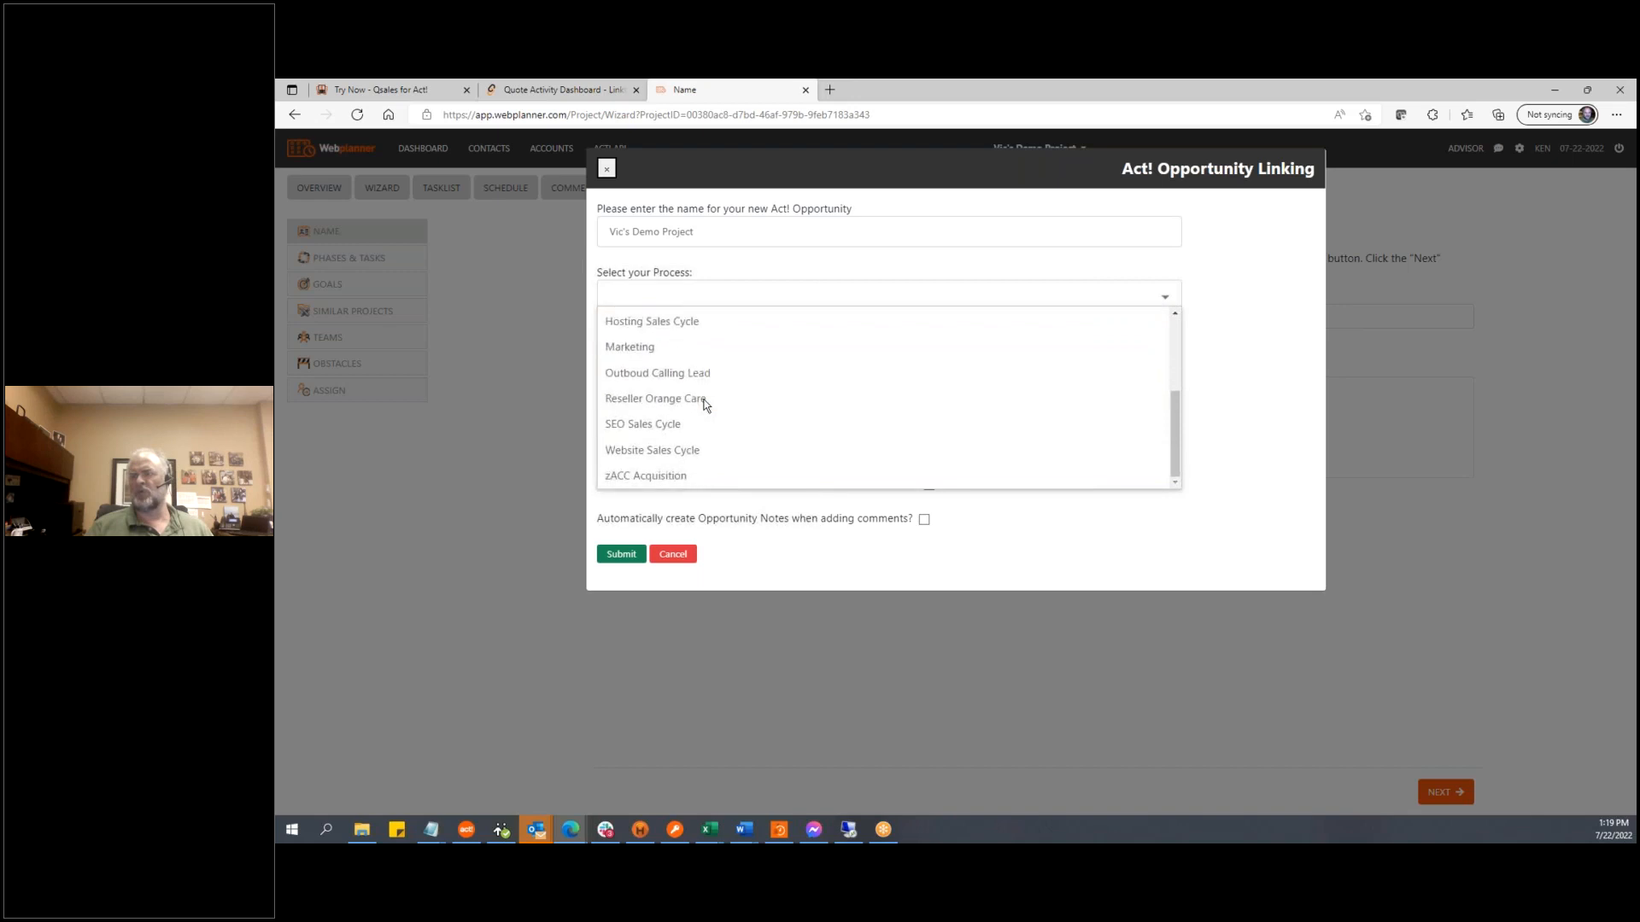
left_click(689, 476)
left_click(1165, 357)
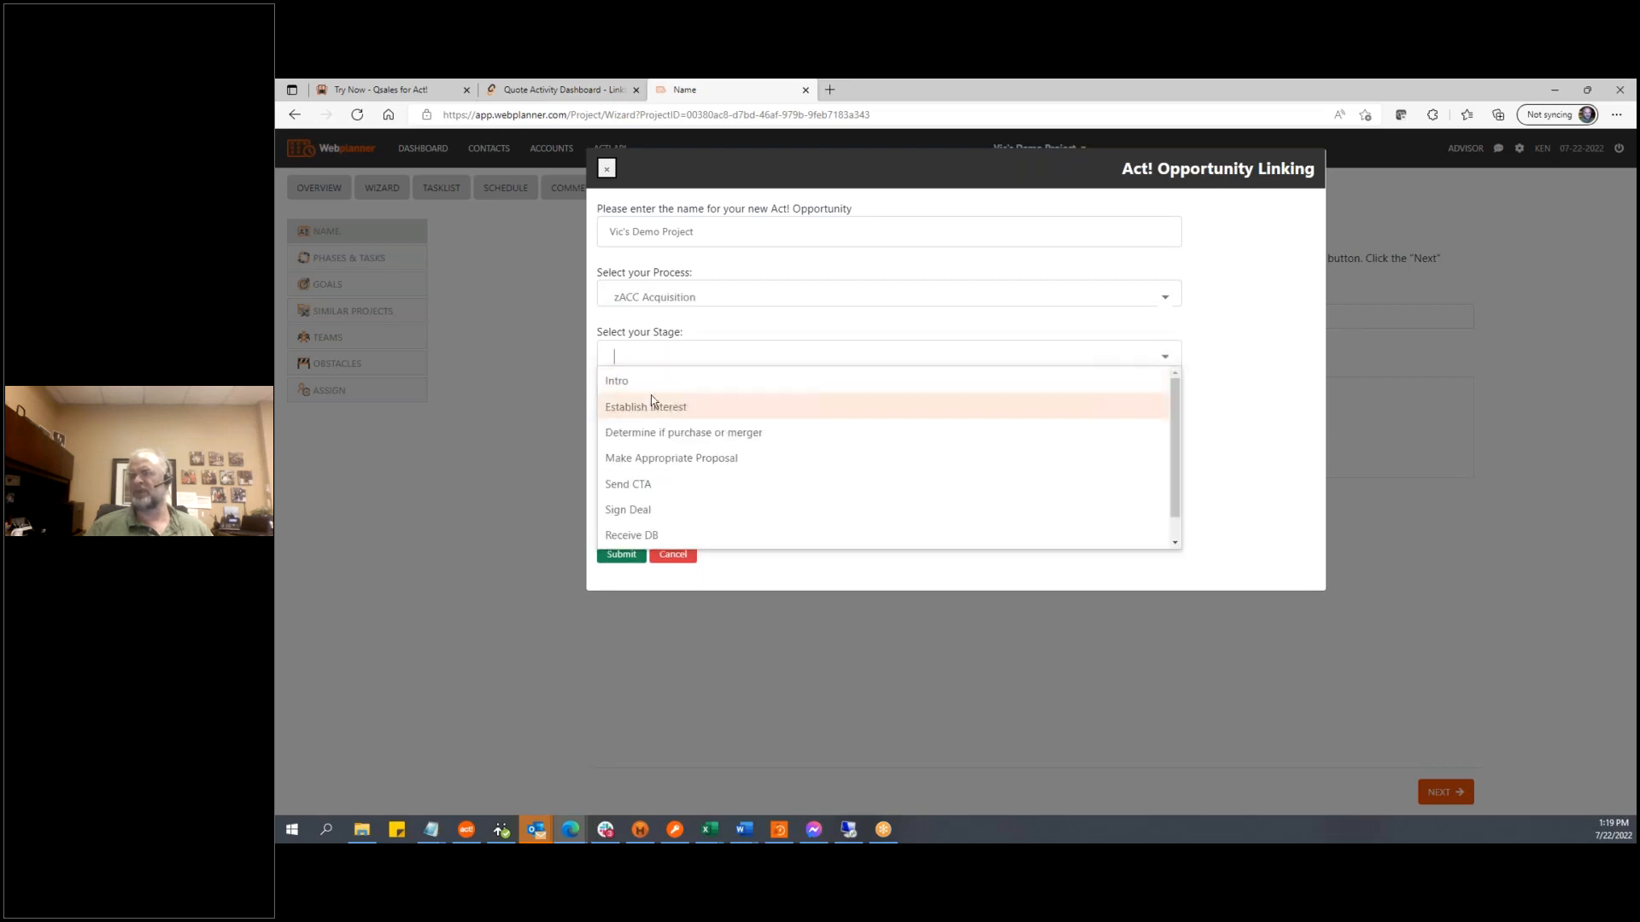
left_click(651, 382)
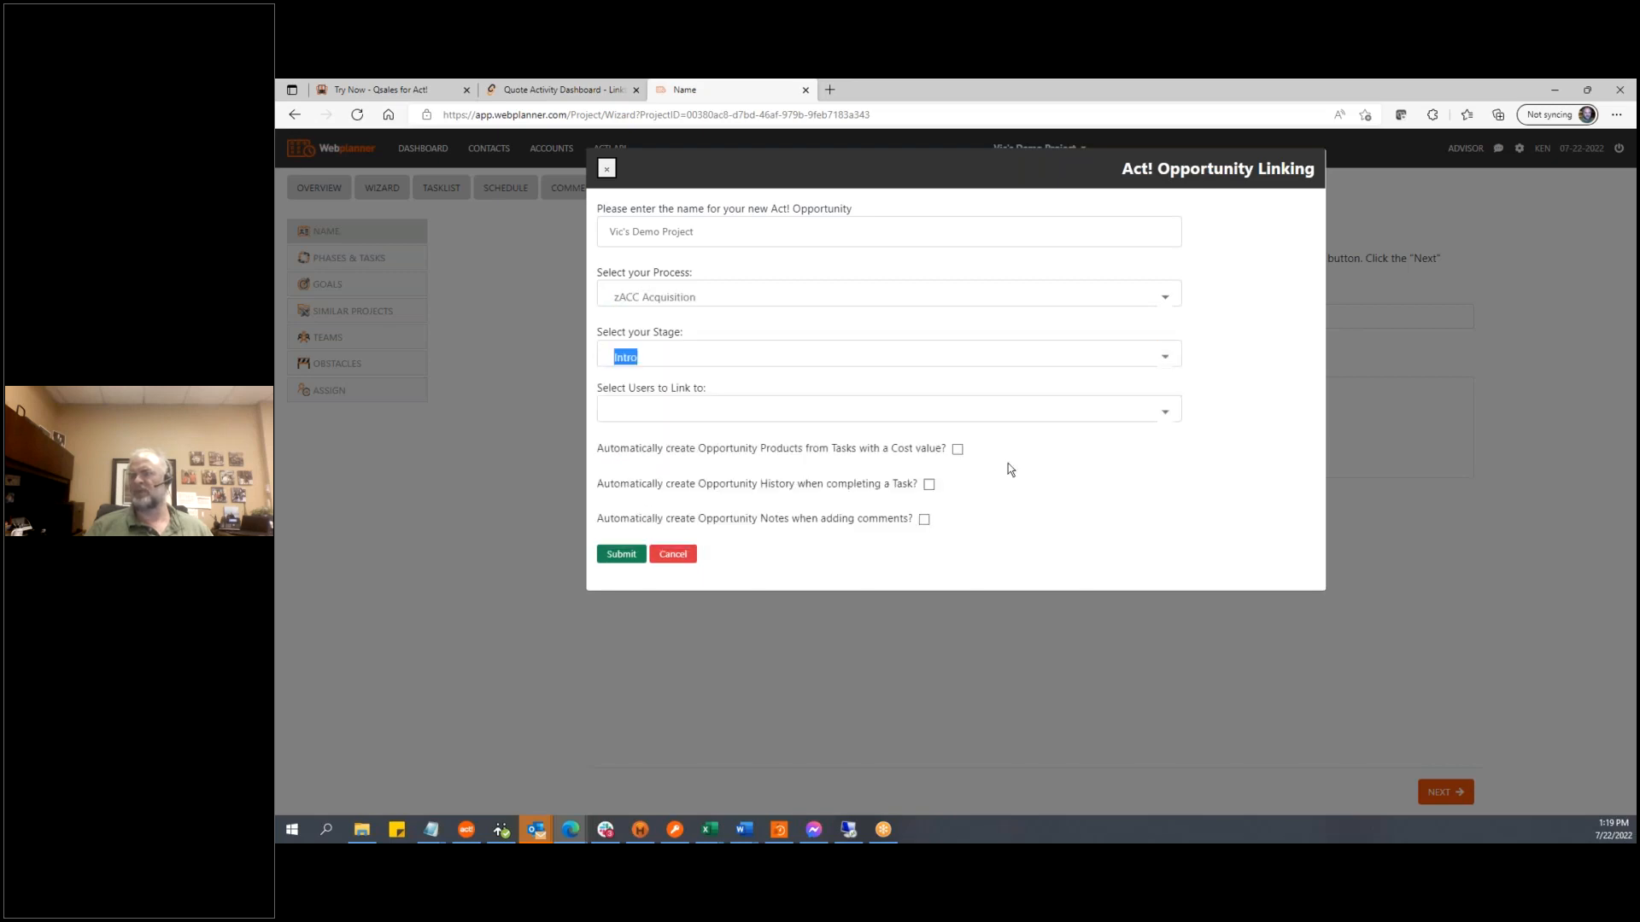
Choose the account owner as the Act! user to link to the new opportunity
left_click(1165, 413)
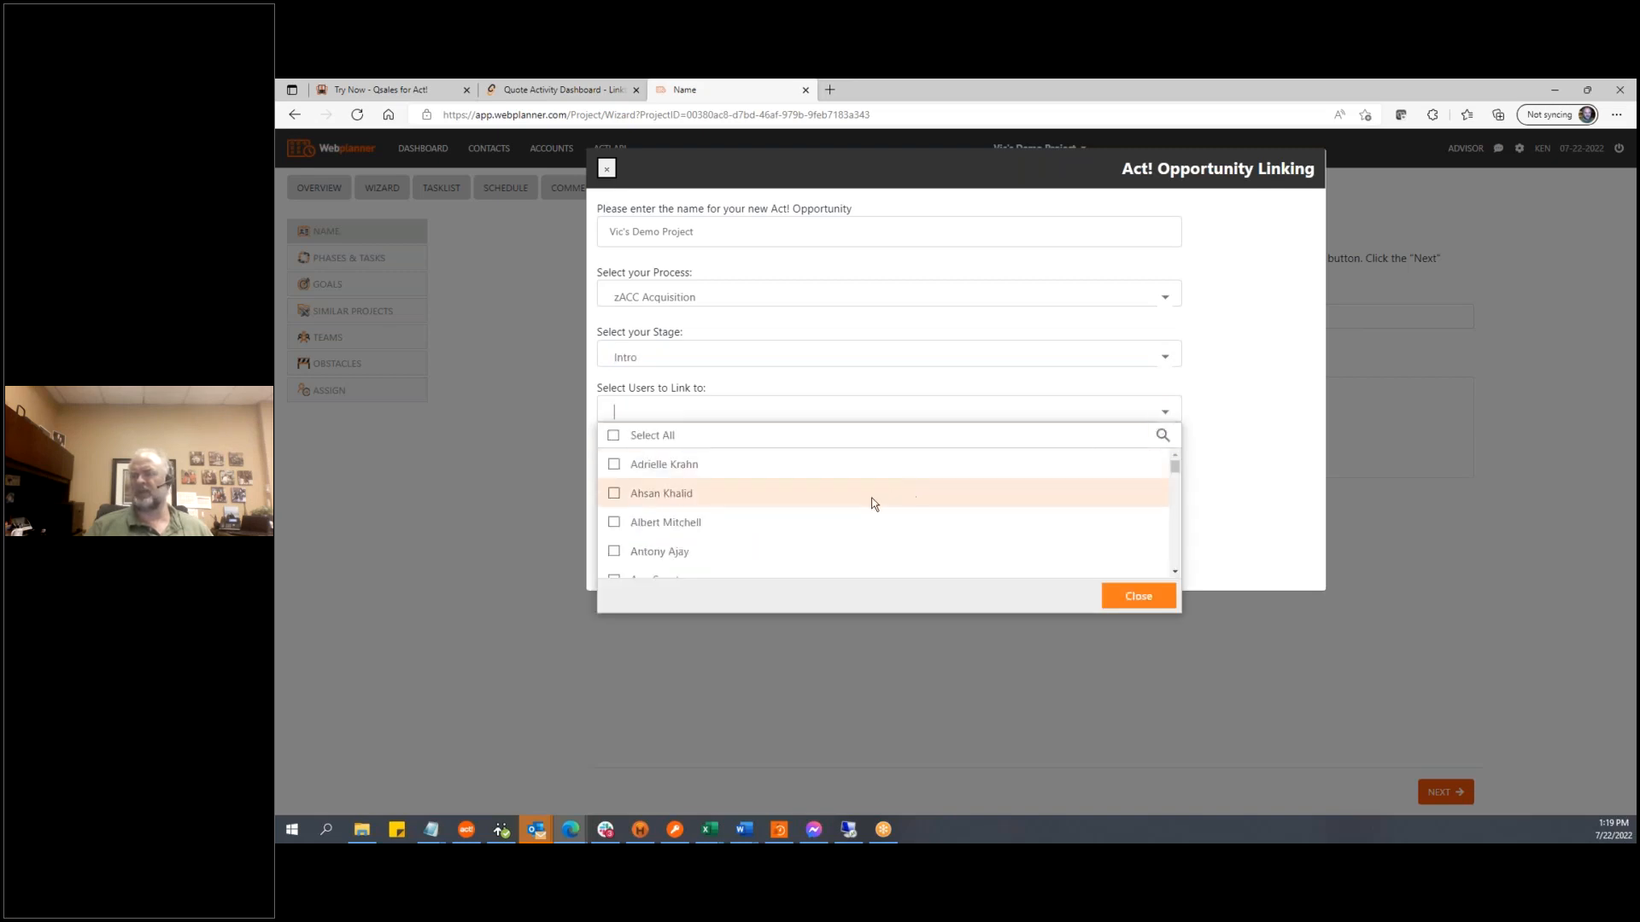
scroll(873, 502, "down", 5)
scroll(873, 503, "down", 6)
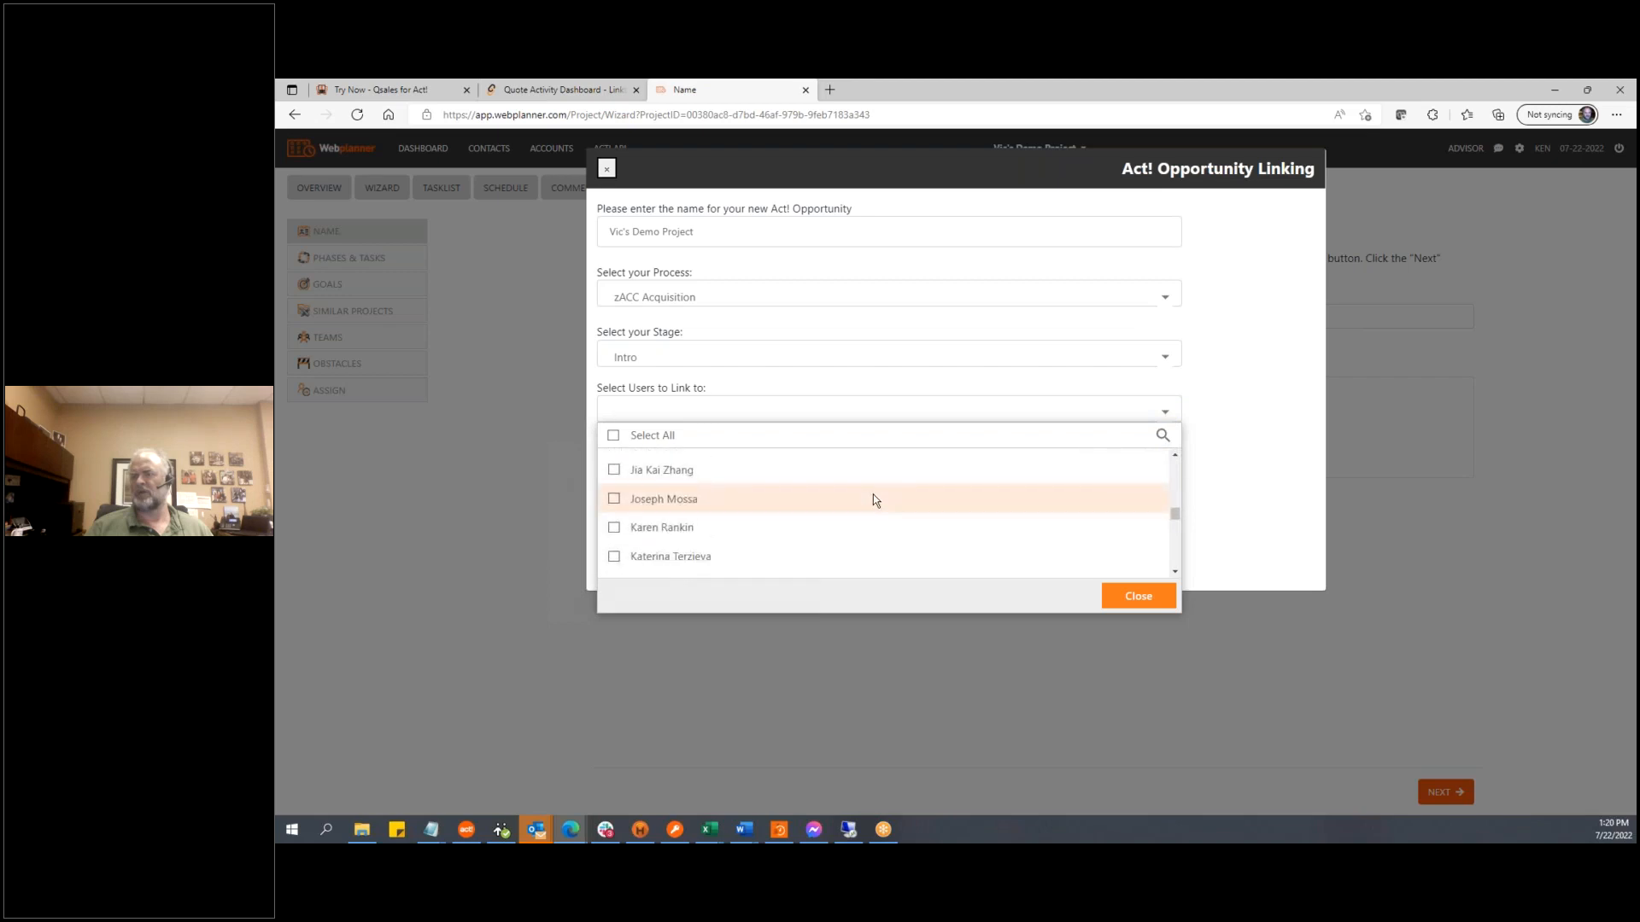
type("ken")
scroll(873, 500, "down", 1)
scroll(844, 524, "down", 1)
left_click(614, 526)
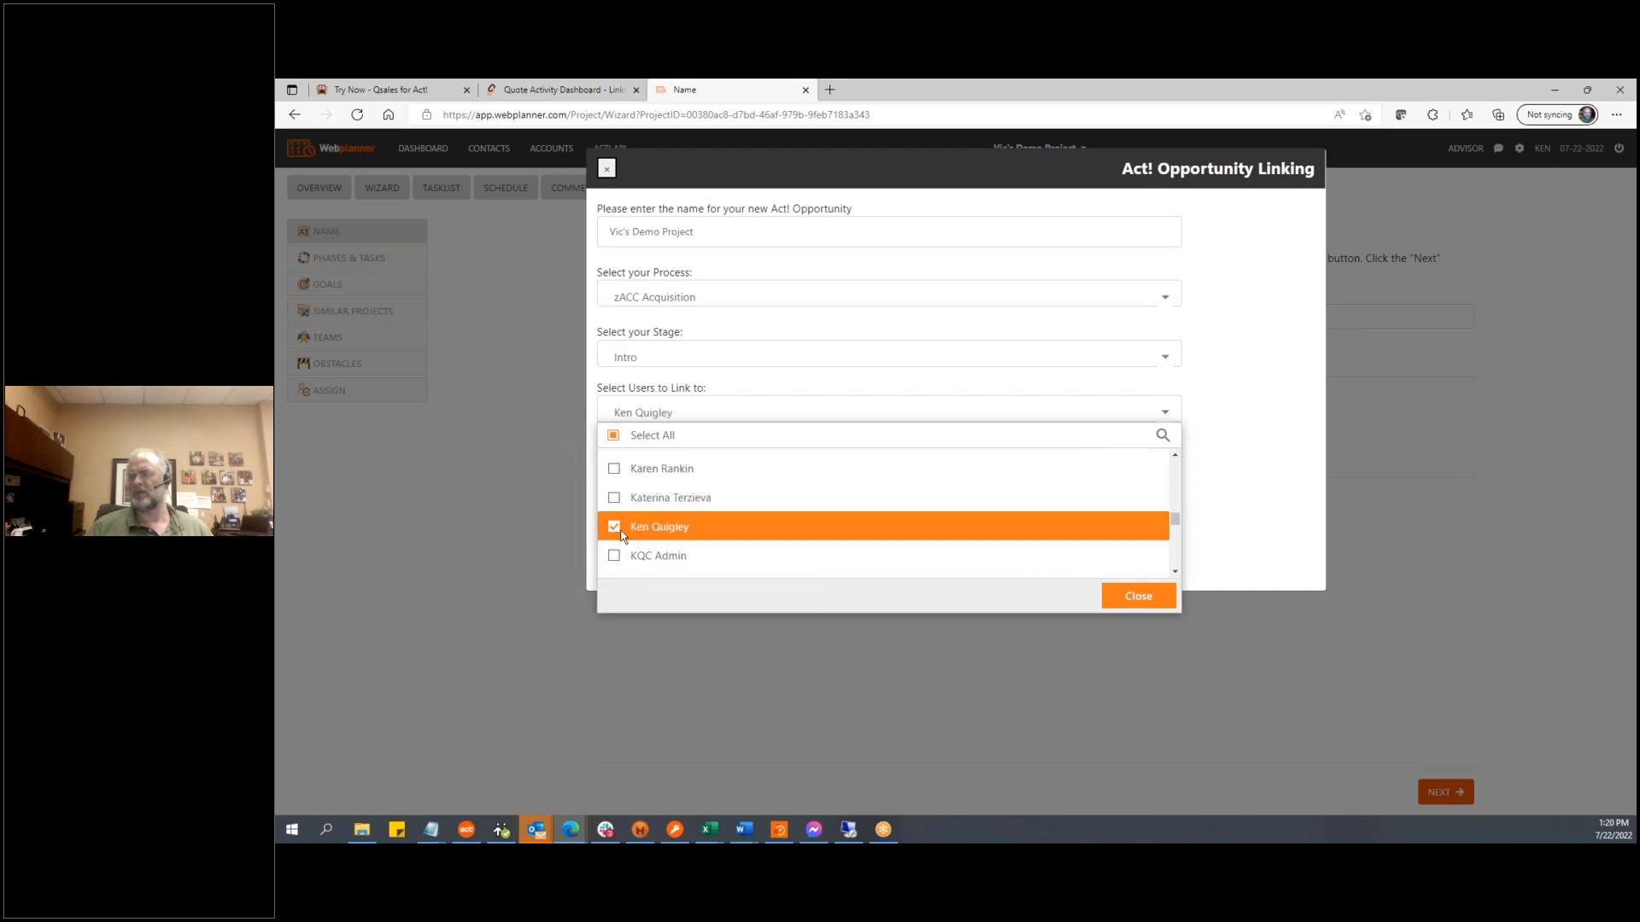
left_click(1139, 597)
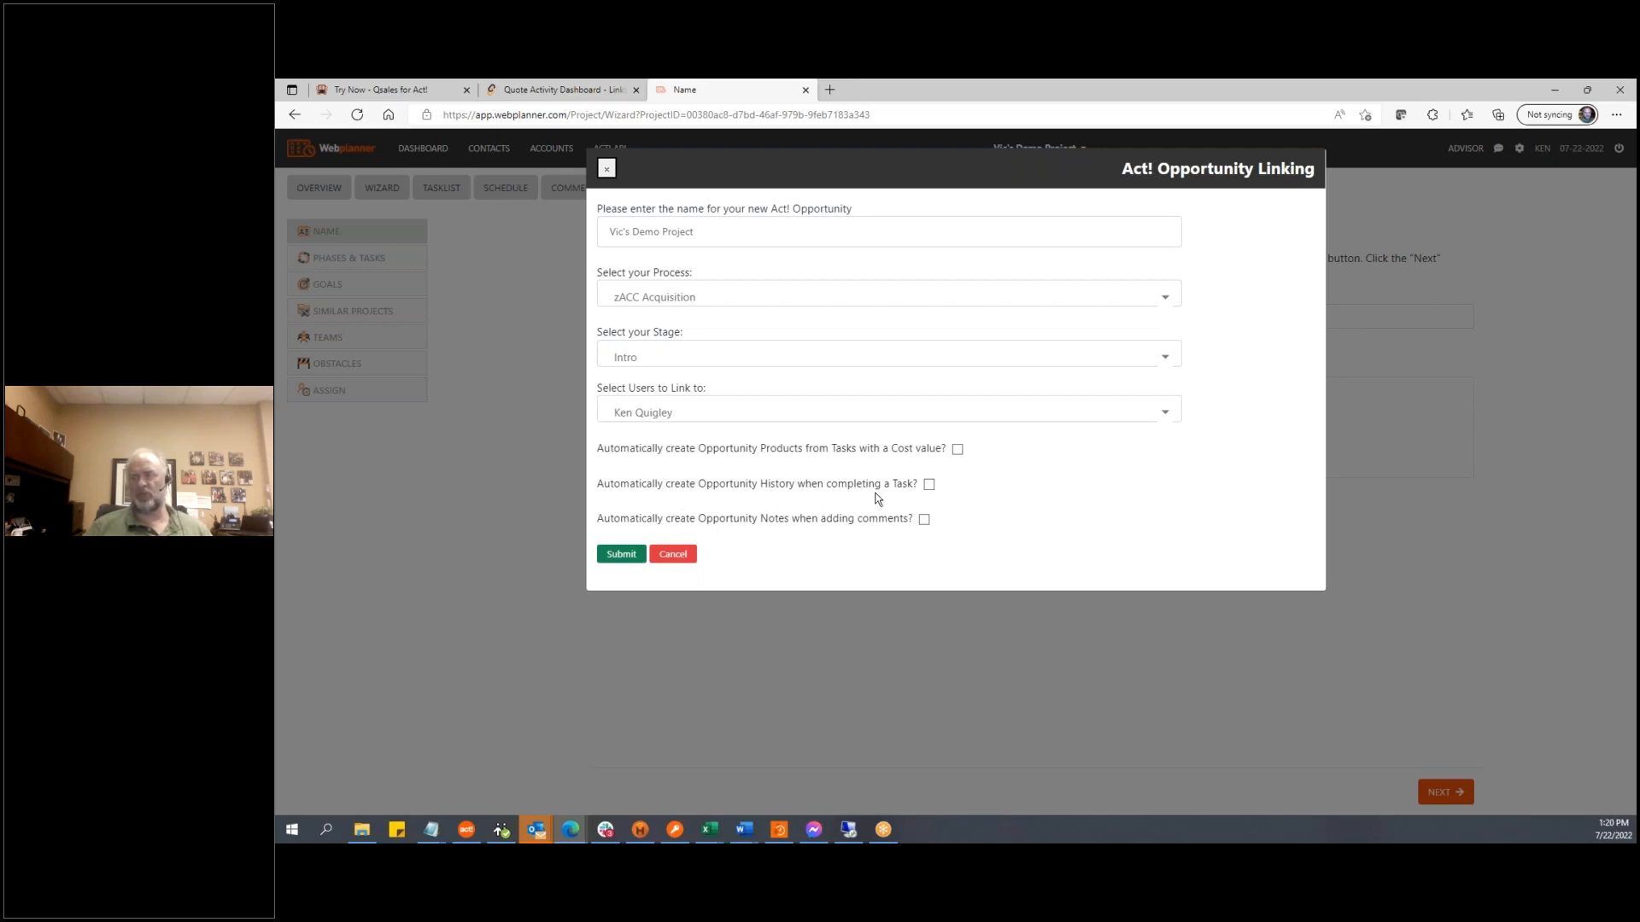
Enable automatic opportunity history for completed tasks and notes for comments, leave product creation off, and submit the opportunity
left_click(928, 485)
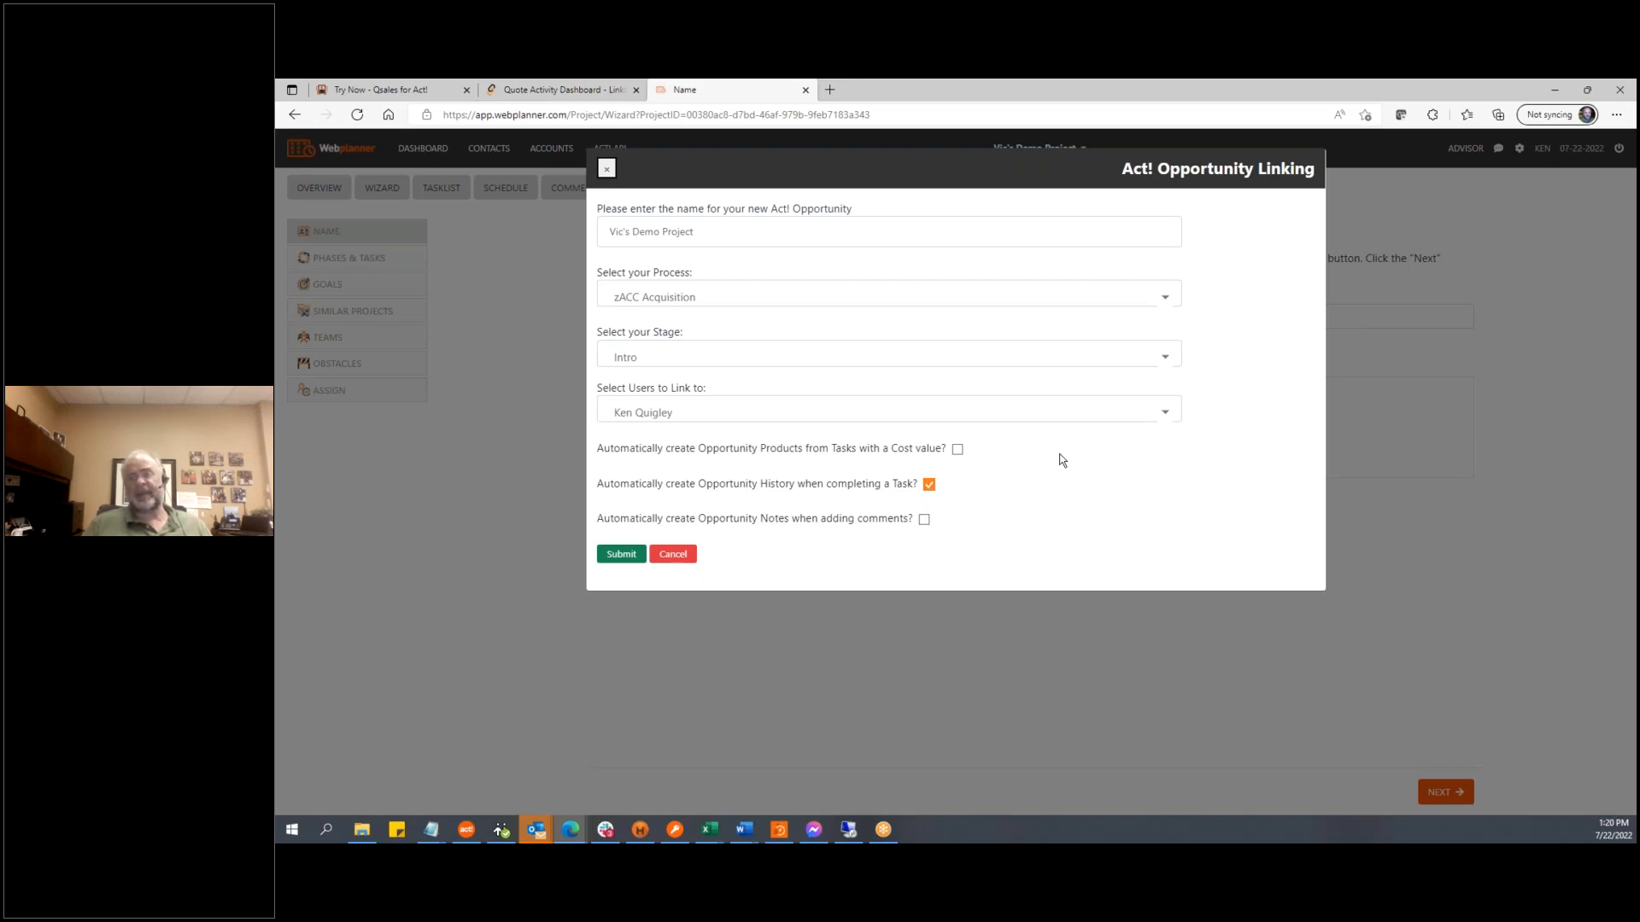
left_click(958, 450)
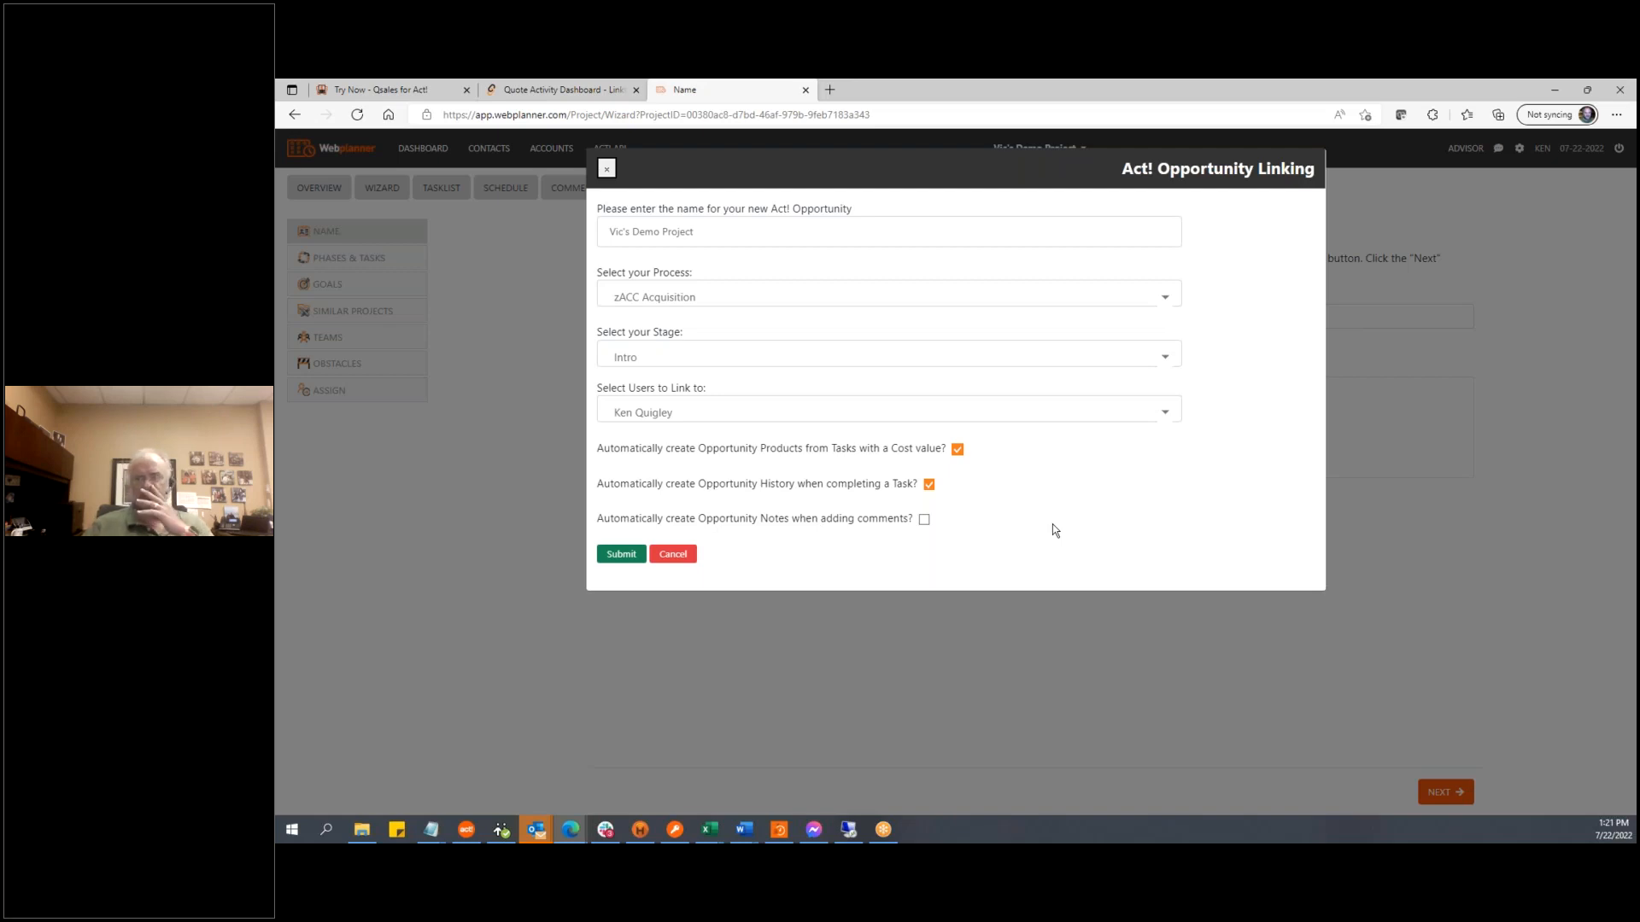
left_click(959, 449)
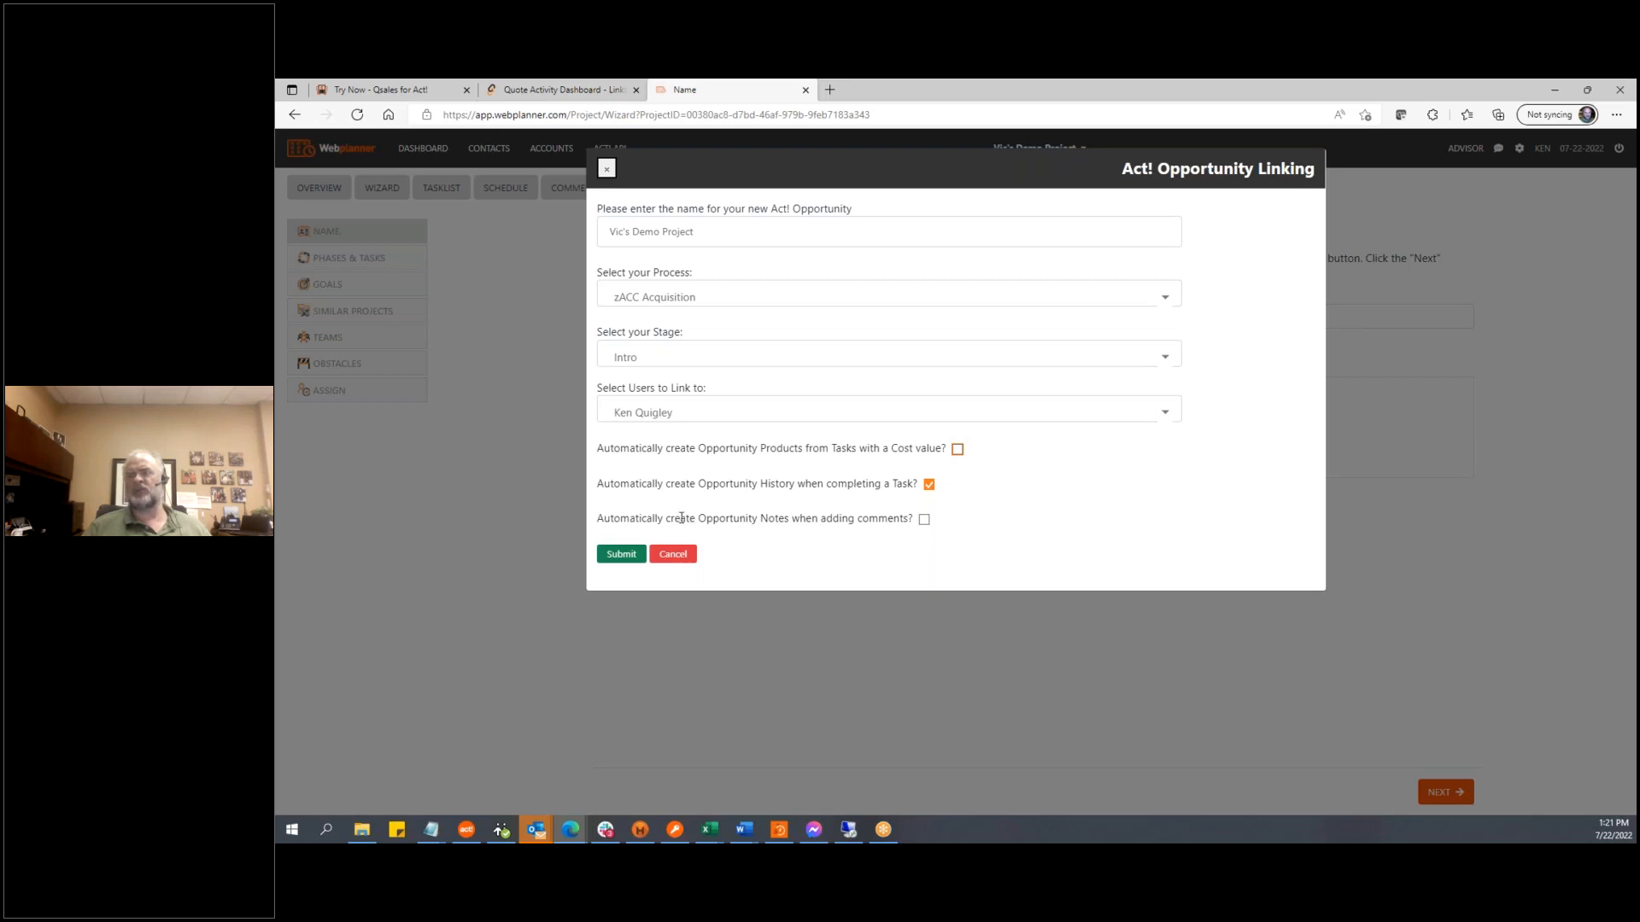
left_click(924, 519)
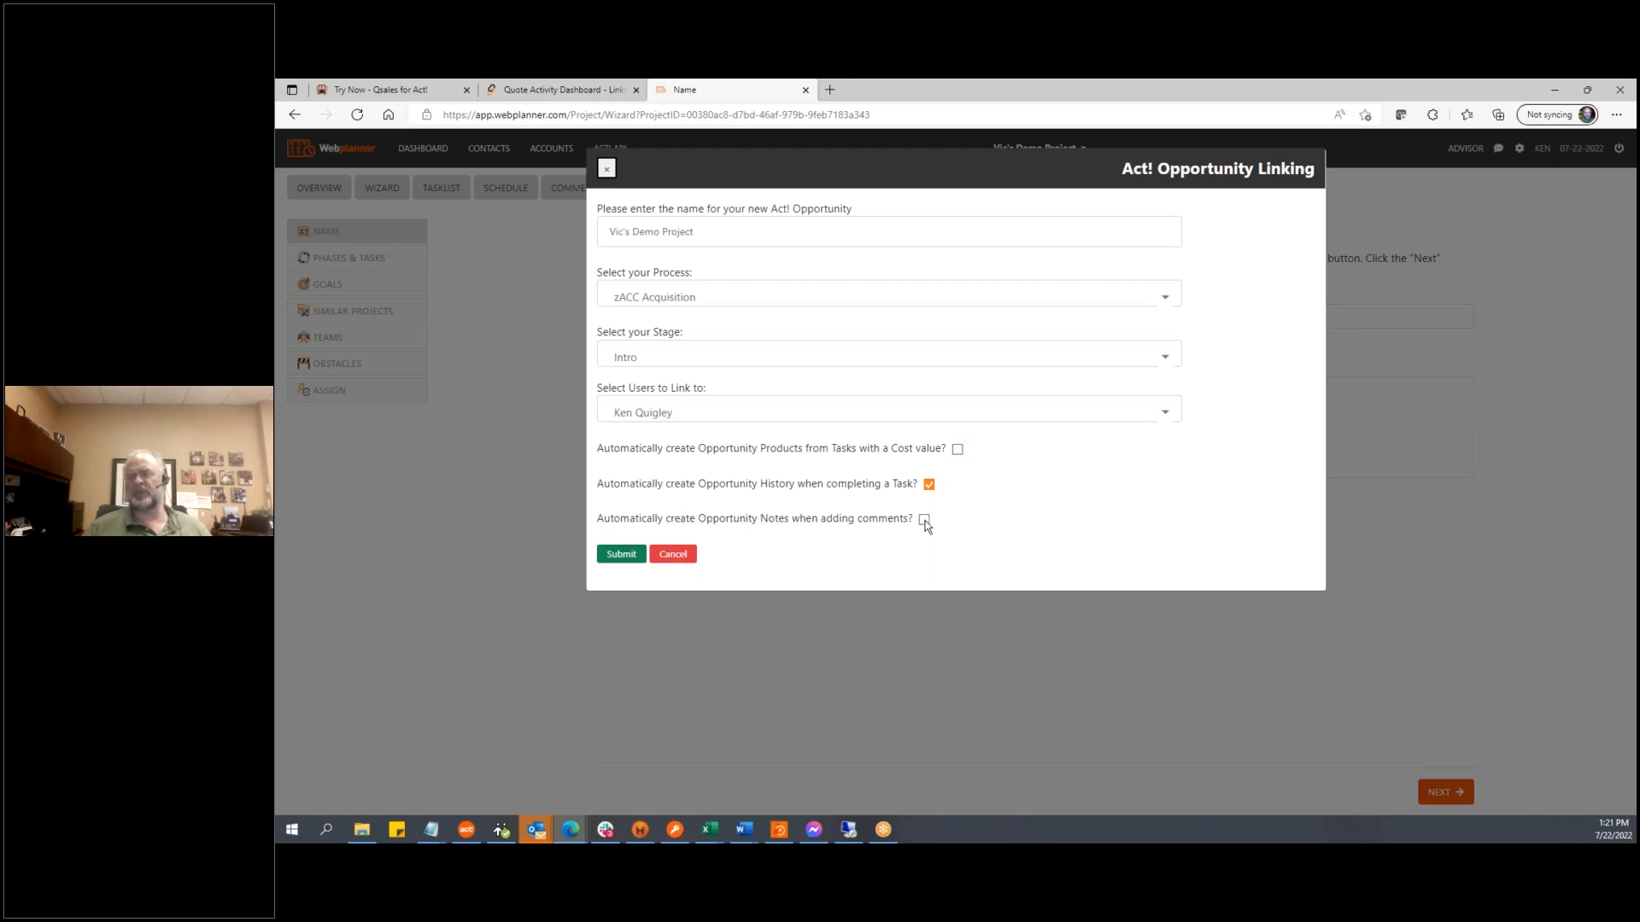
left_click(621, 554)
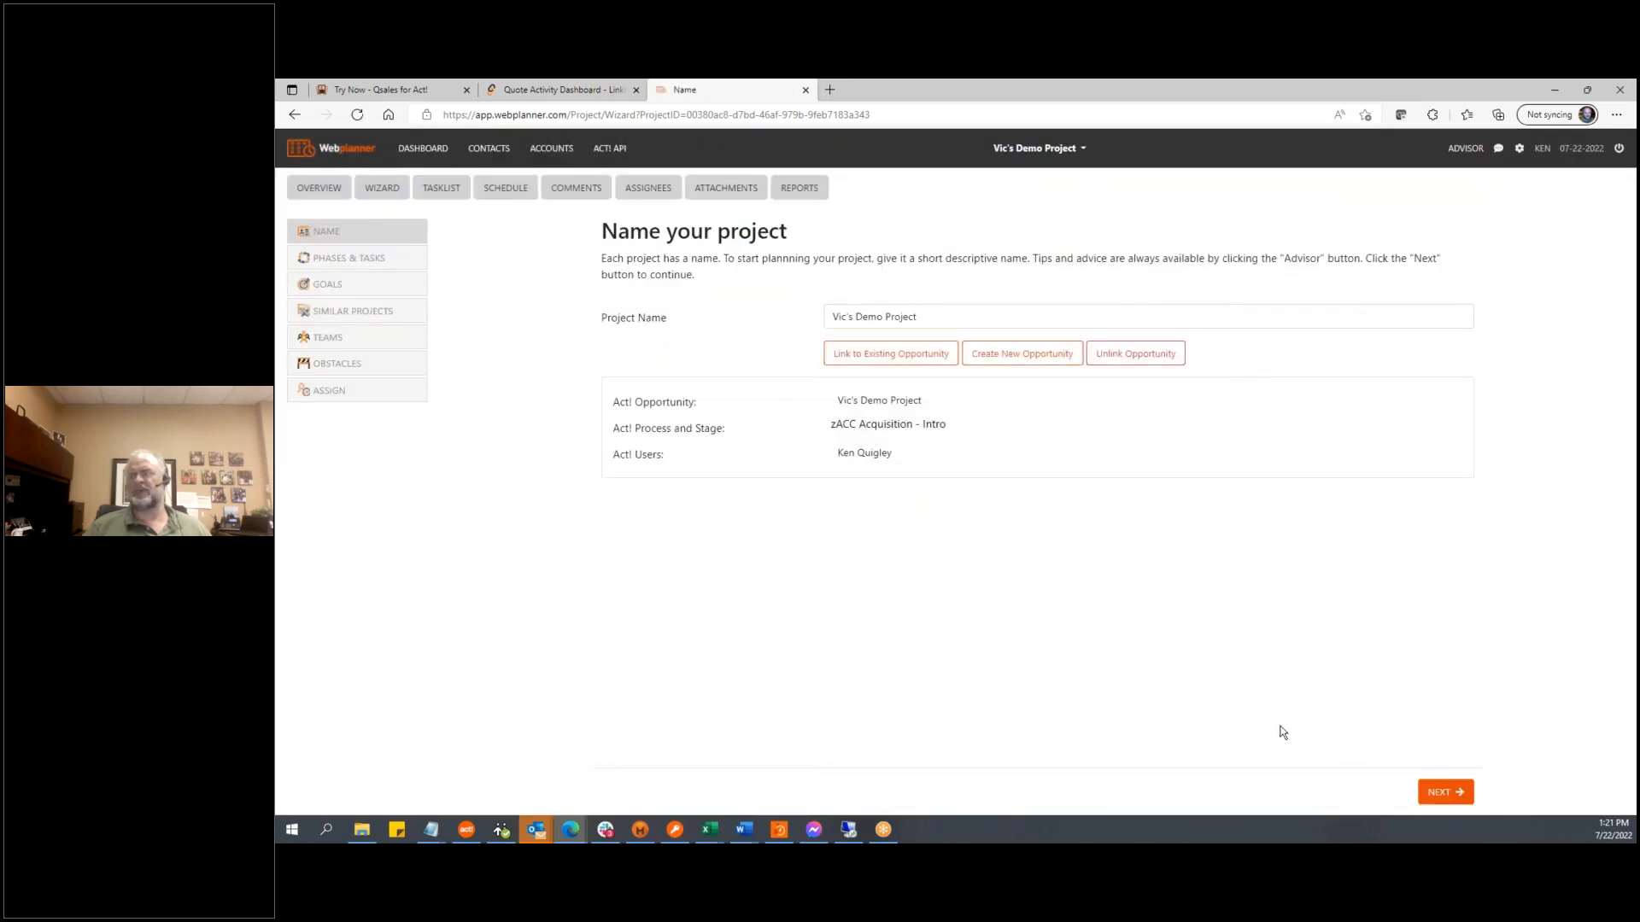
Continue to the project's phases and tasks, and add and save a phase named Party Planning
left_click(1445, 792)
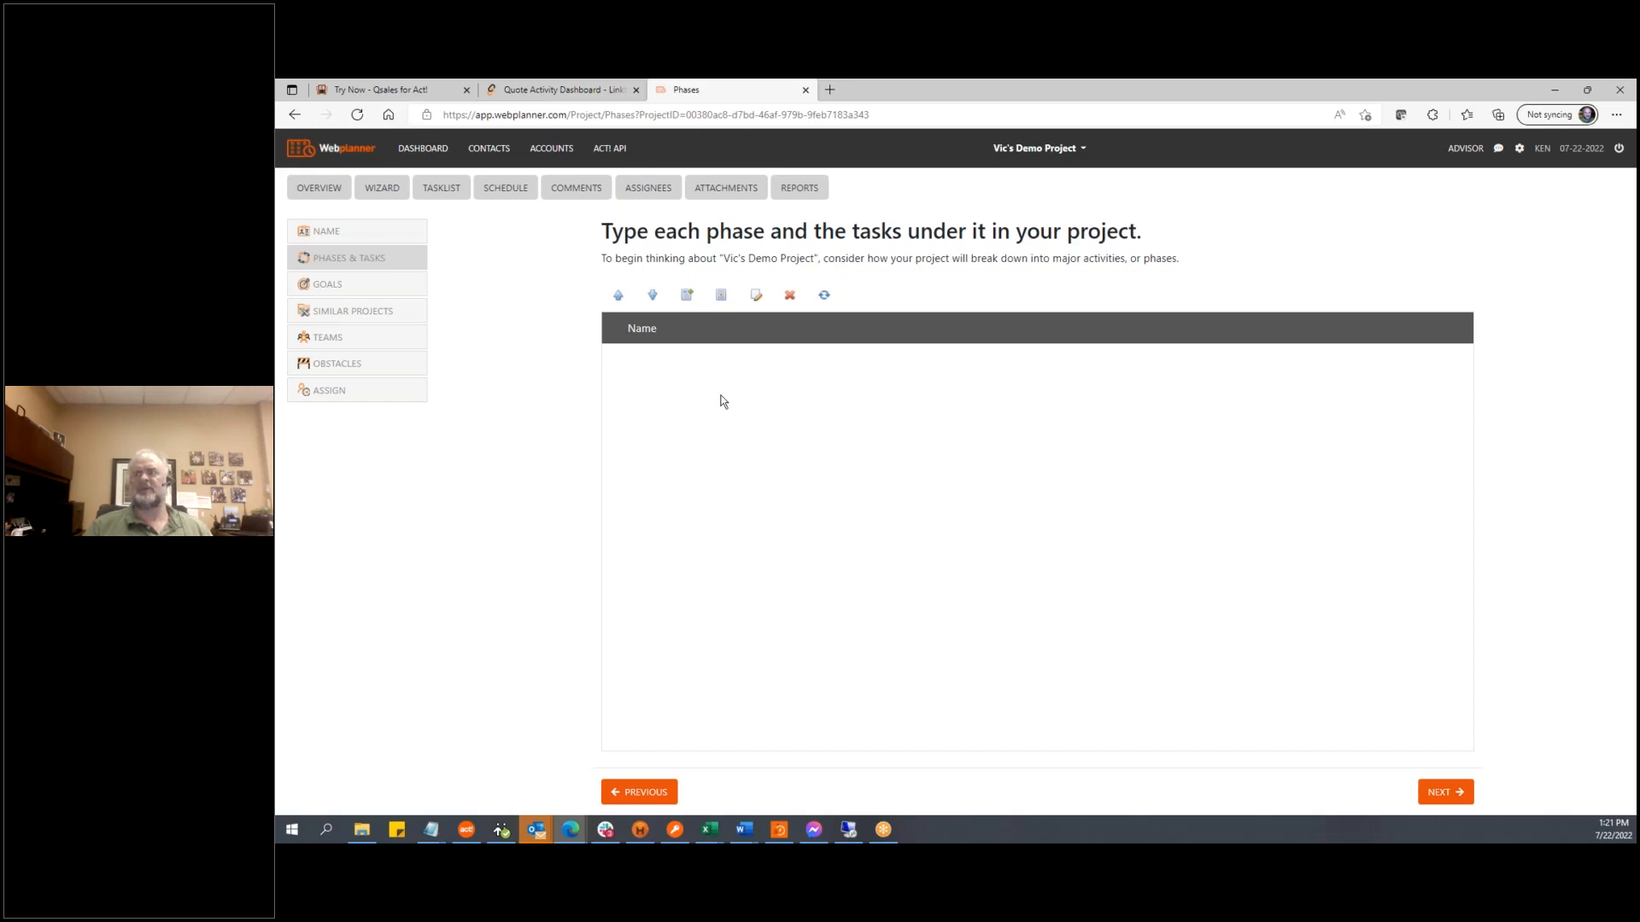
left_click(688, 294)
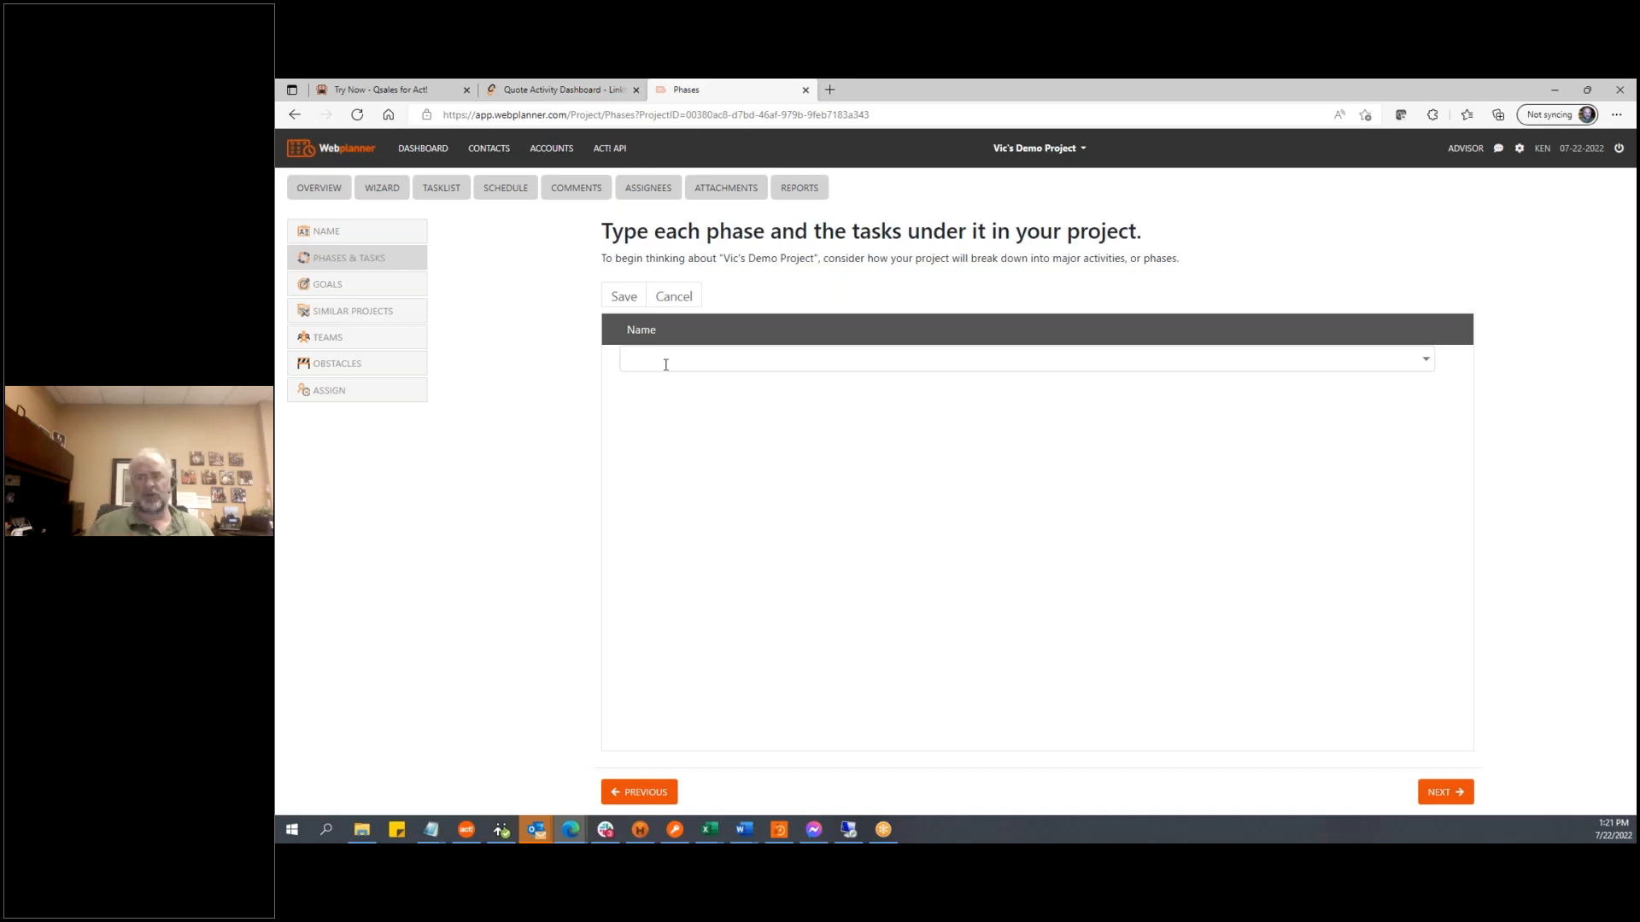
type("ar")
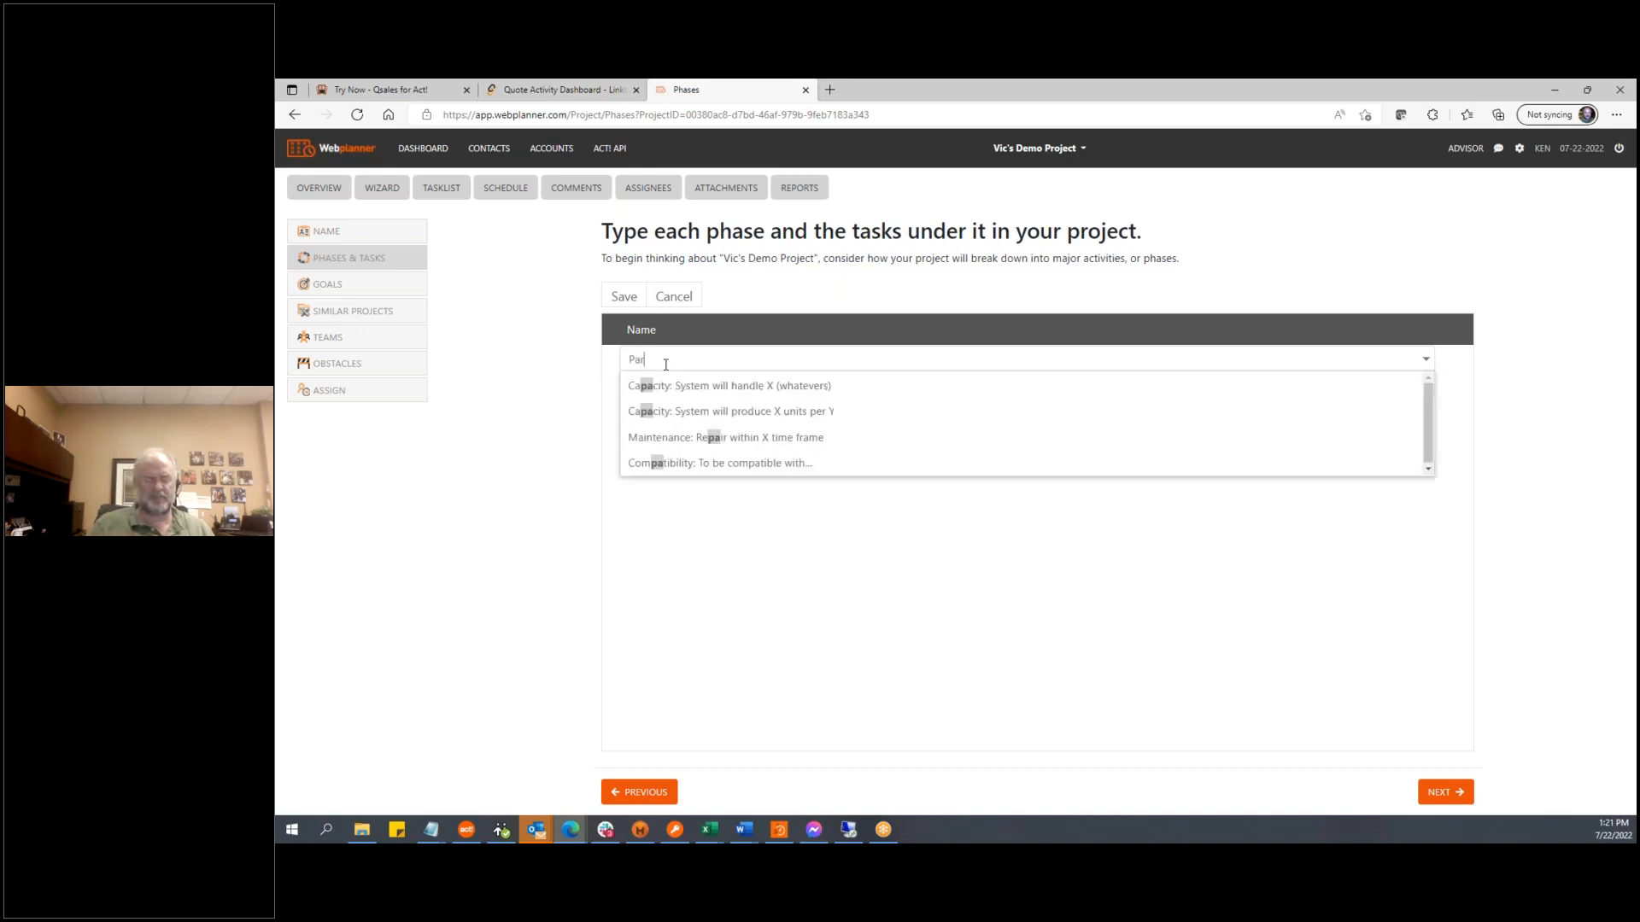
type("ty Planning")
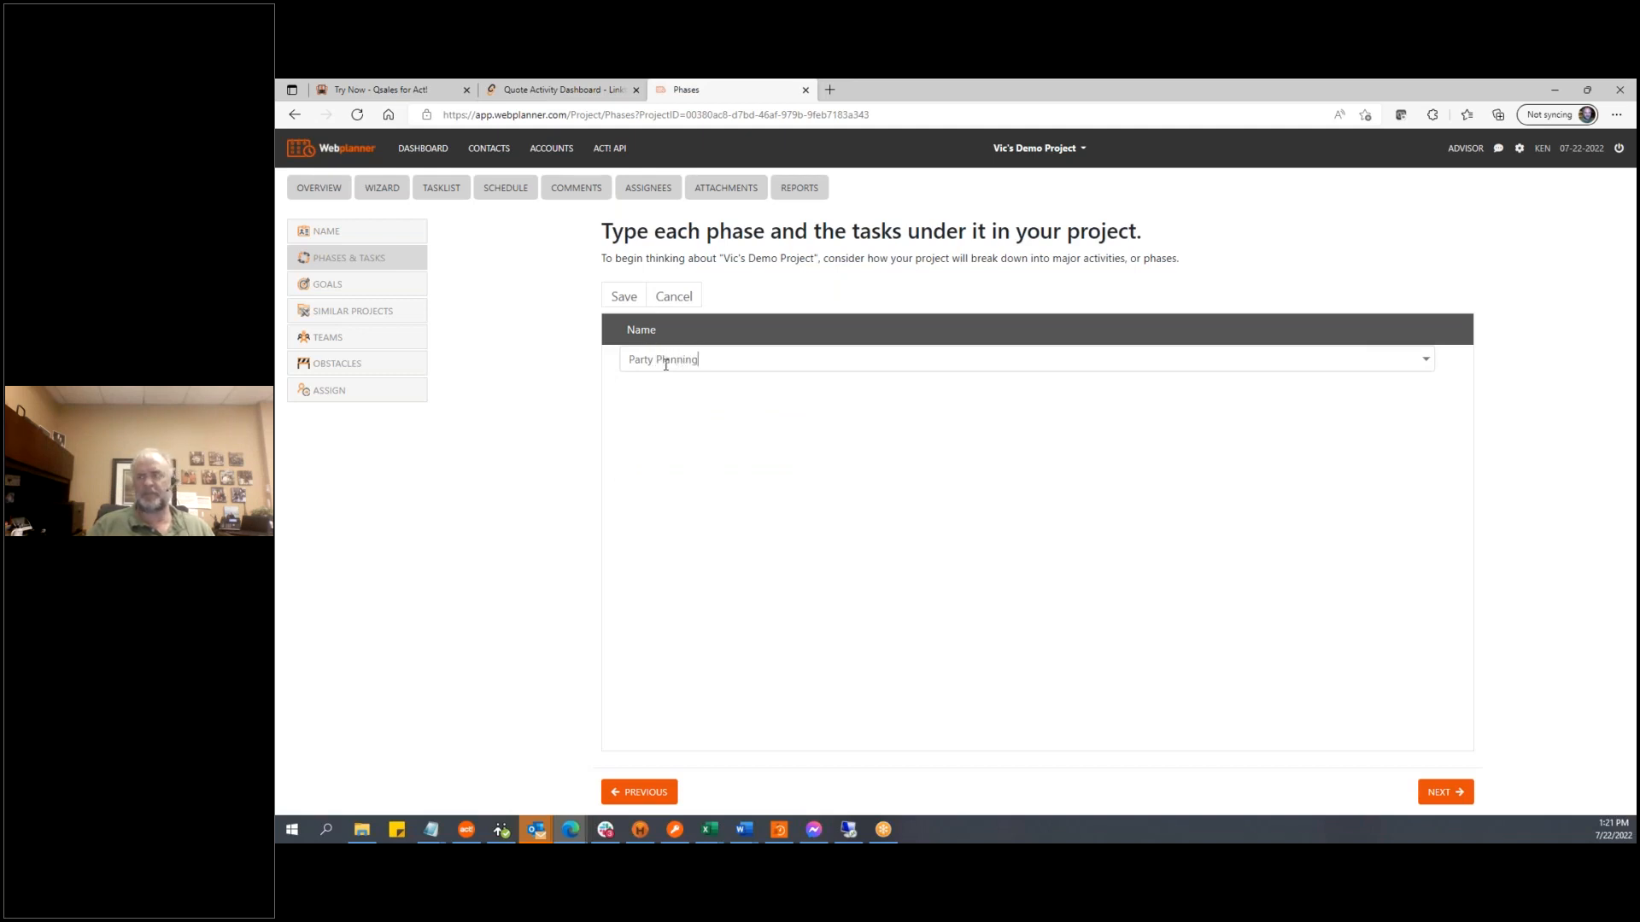
left_click(625, 298)
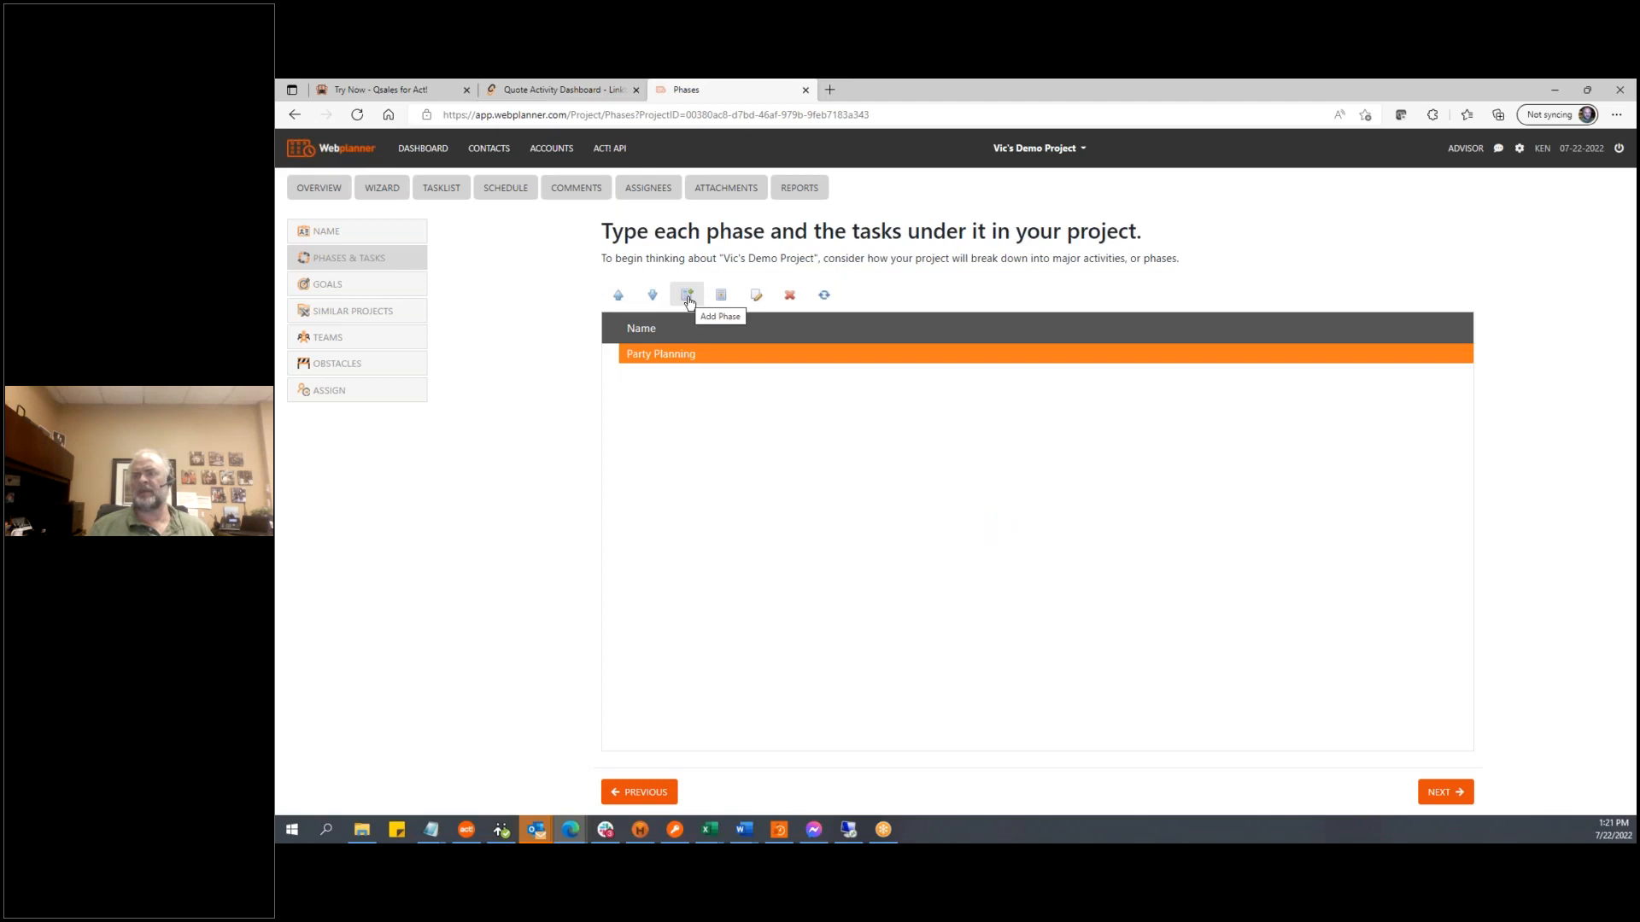
Add and save two more project phases named Invitations and Gift Registry
left_click(687, 297)
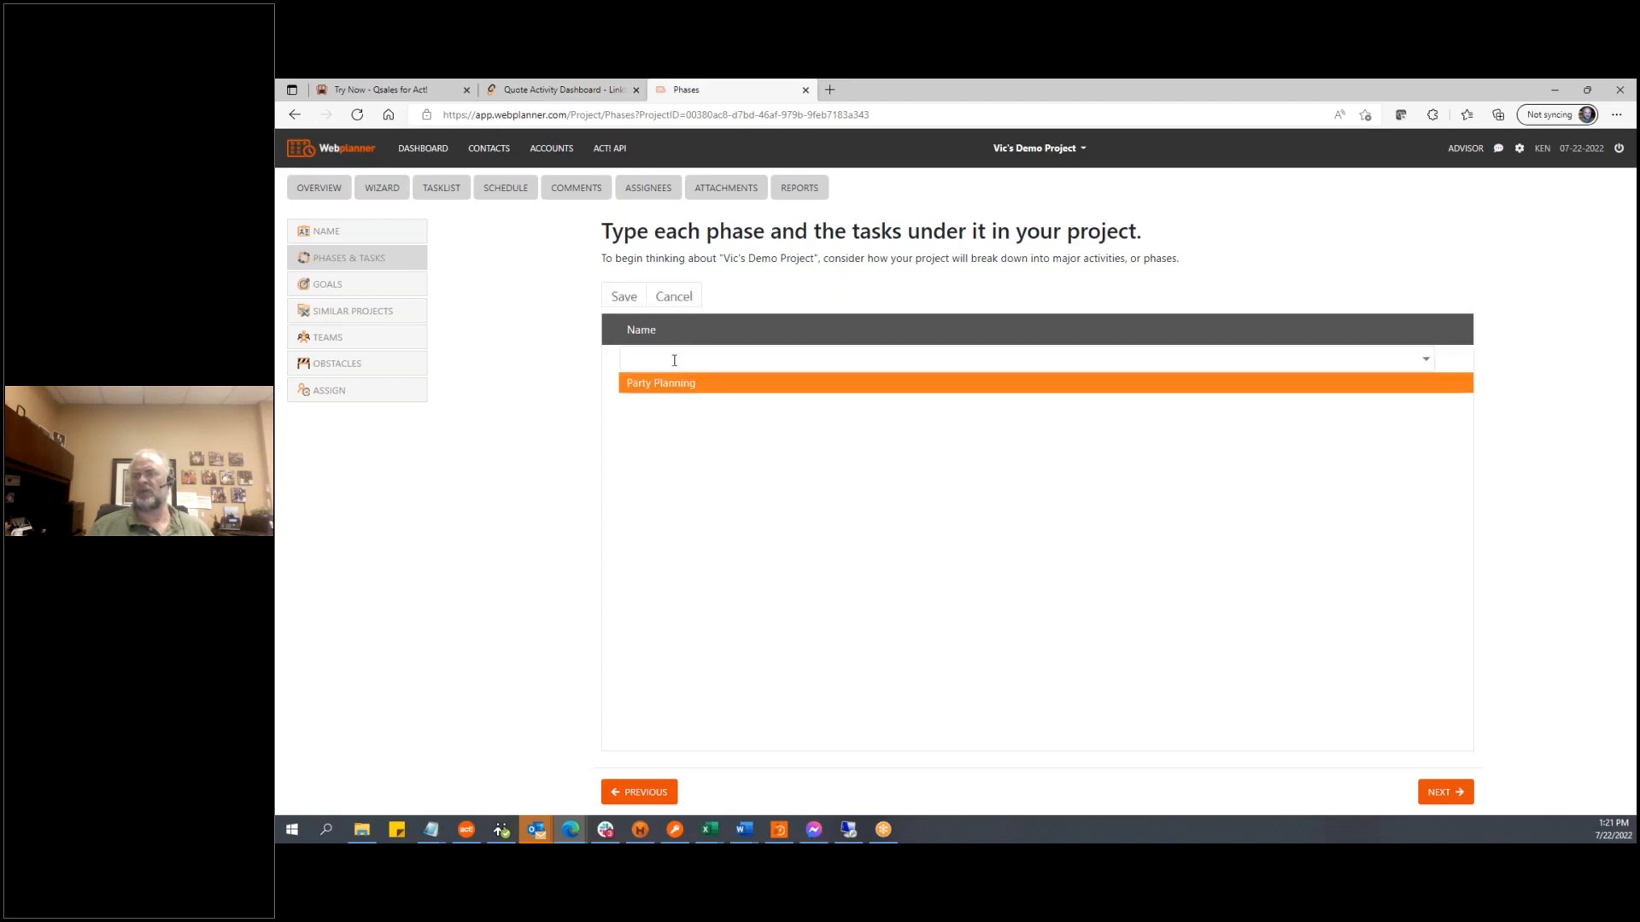
type("Invitations")
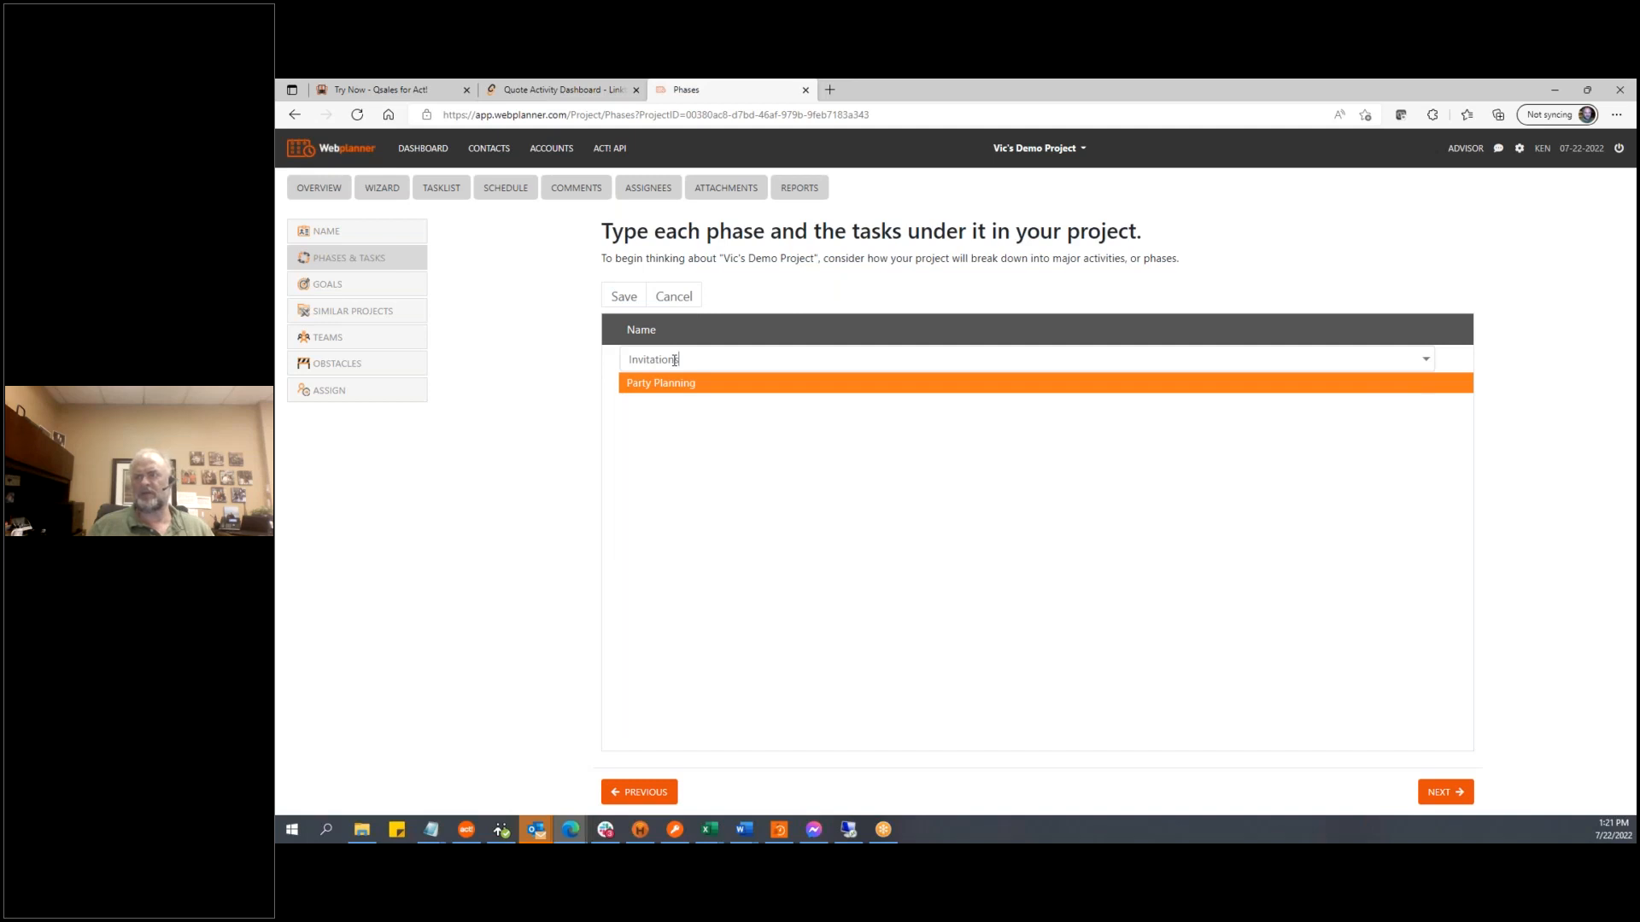
key("Return")
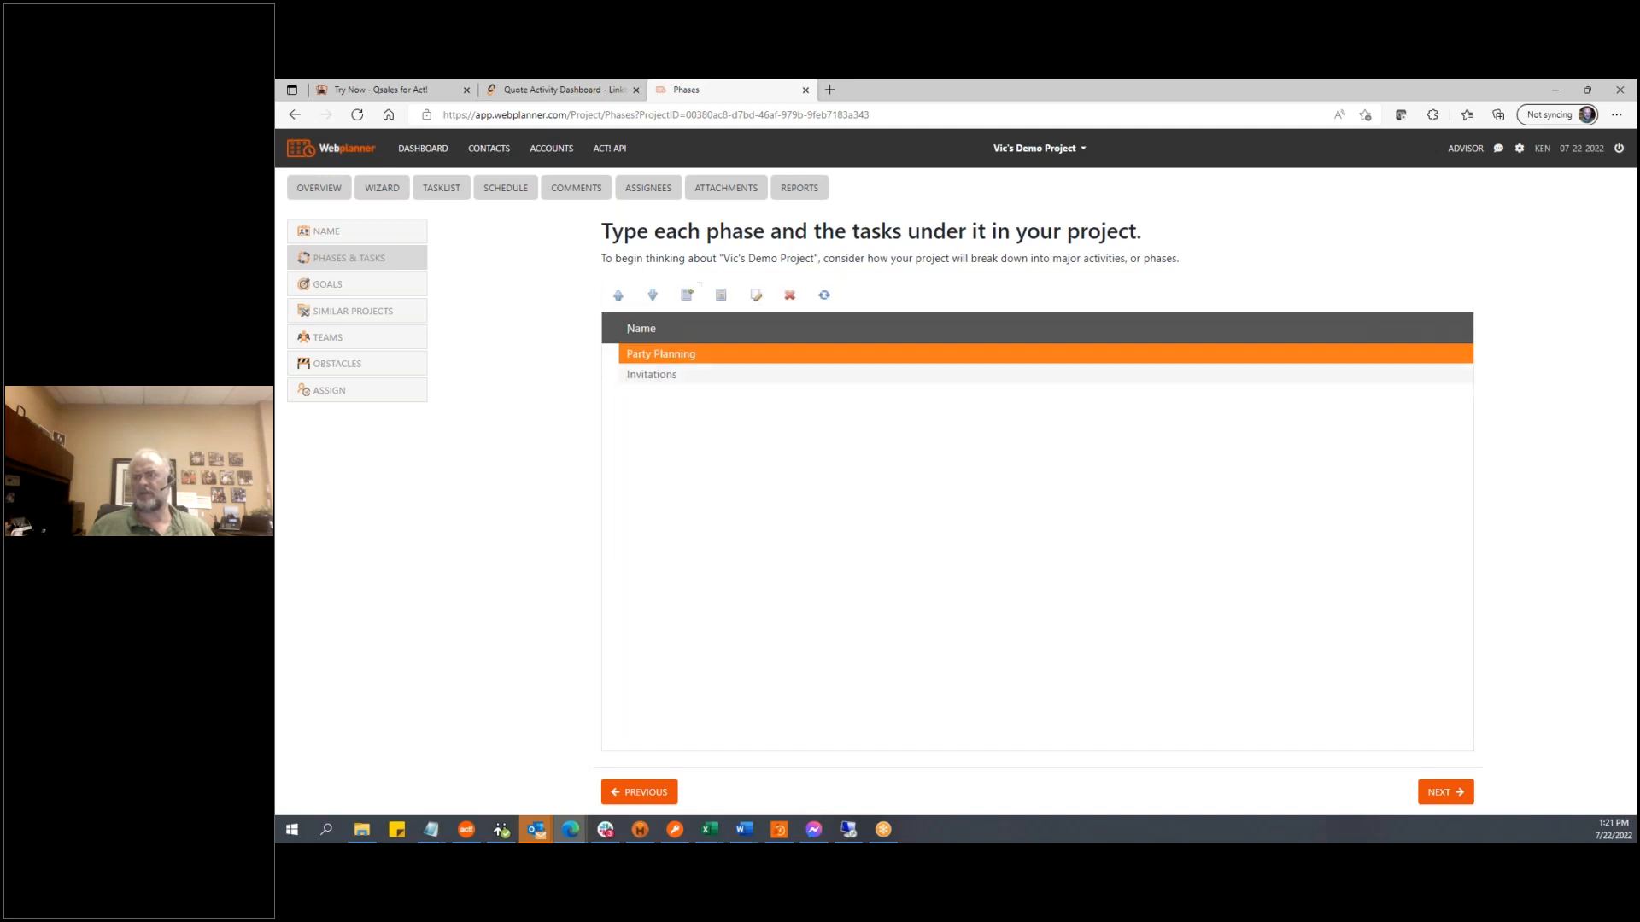
left_click(690, 295)
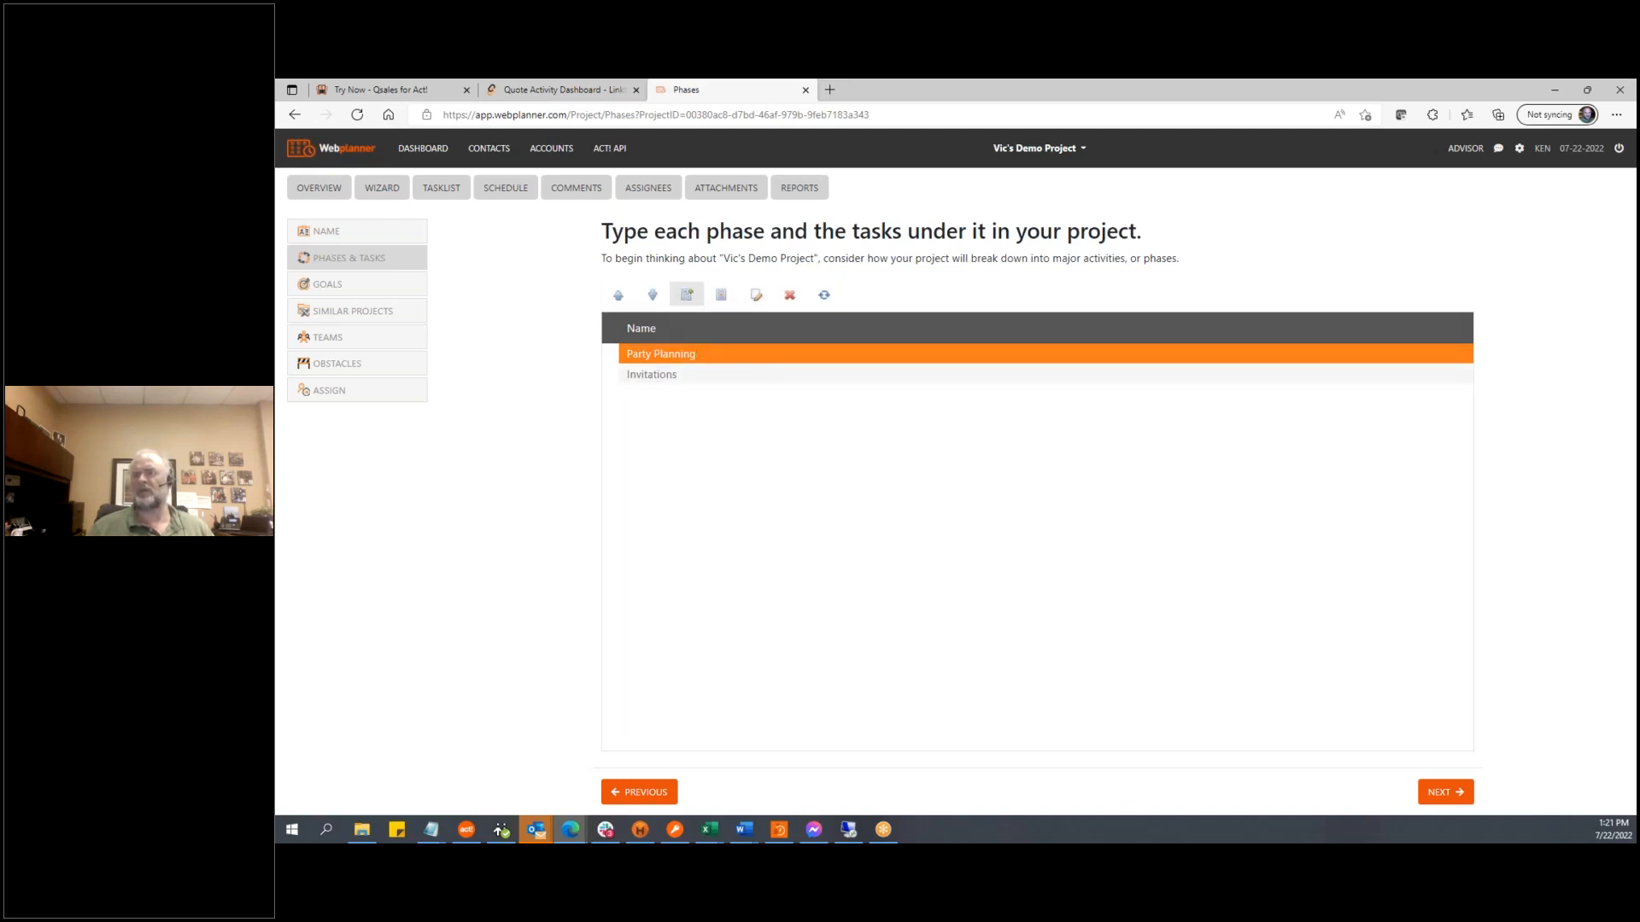
type("Gift Registry")
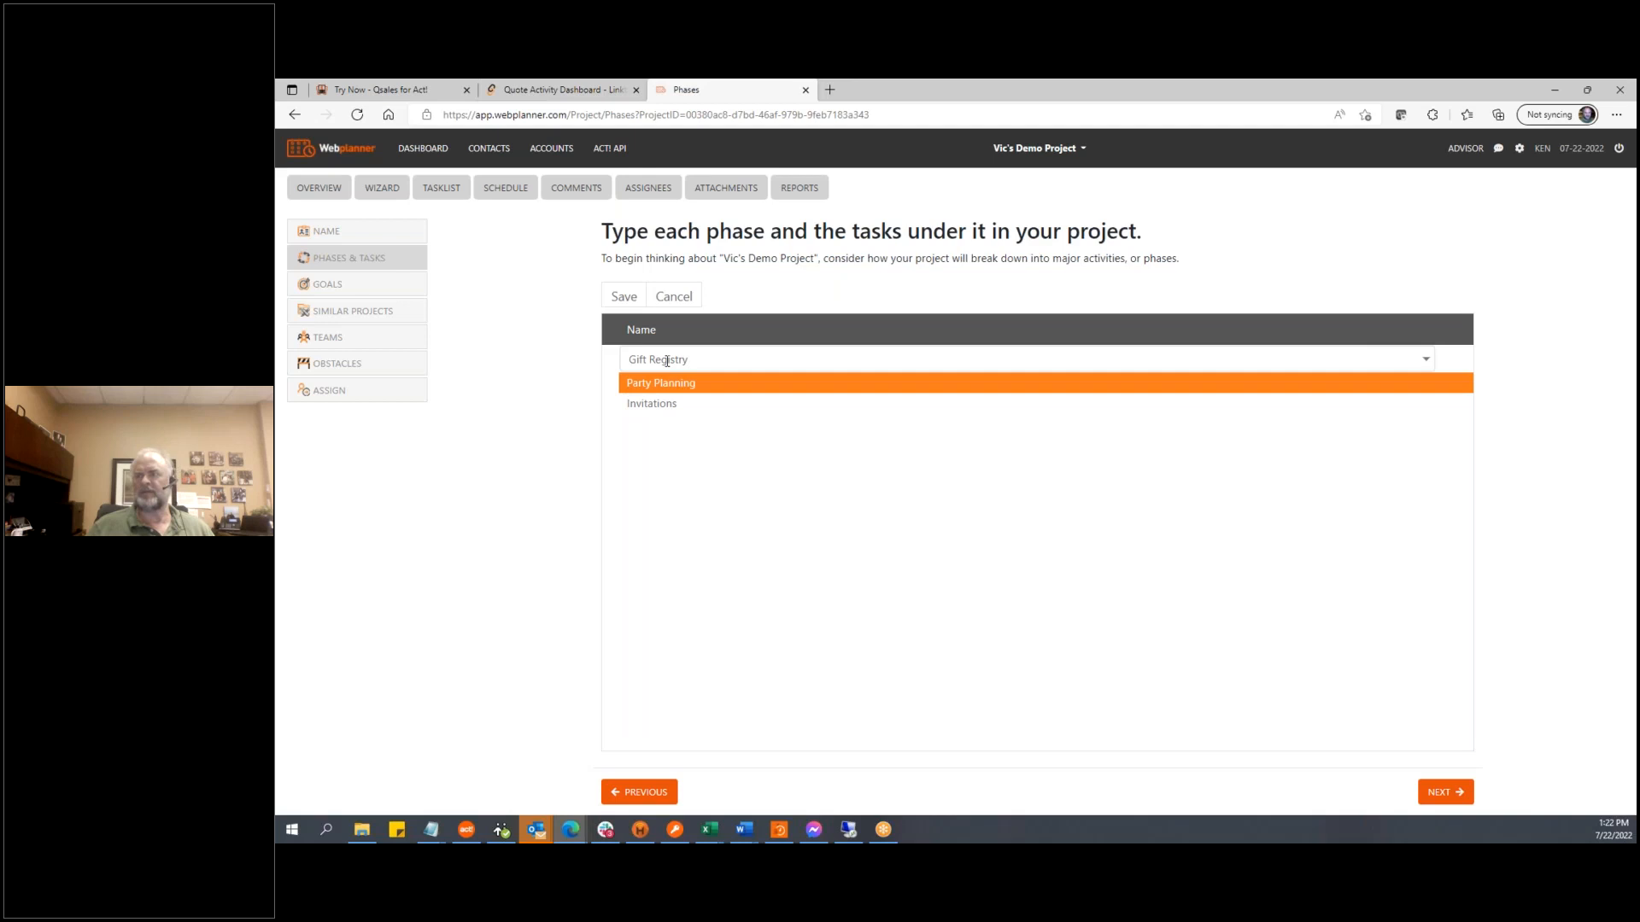
left_click(623, 297)
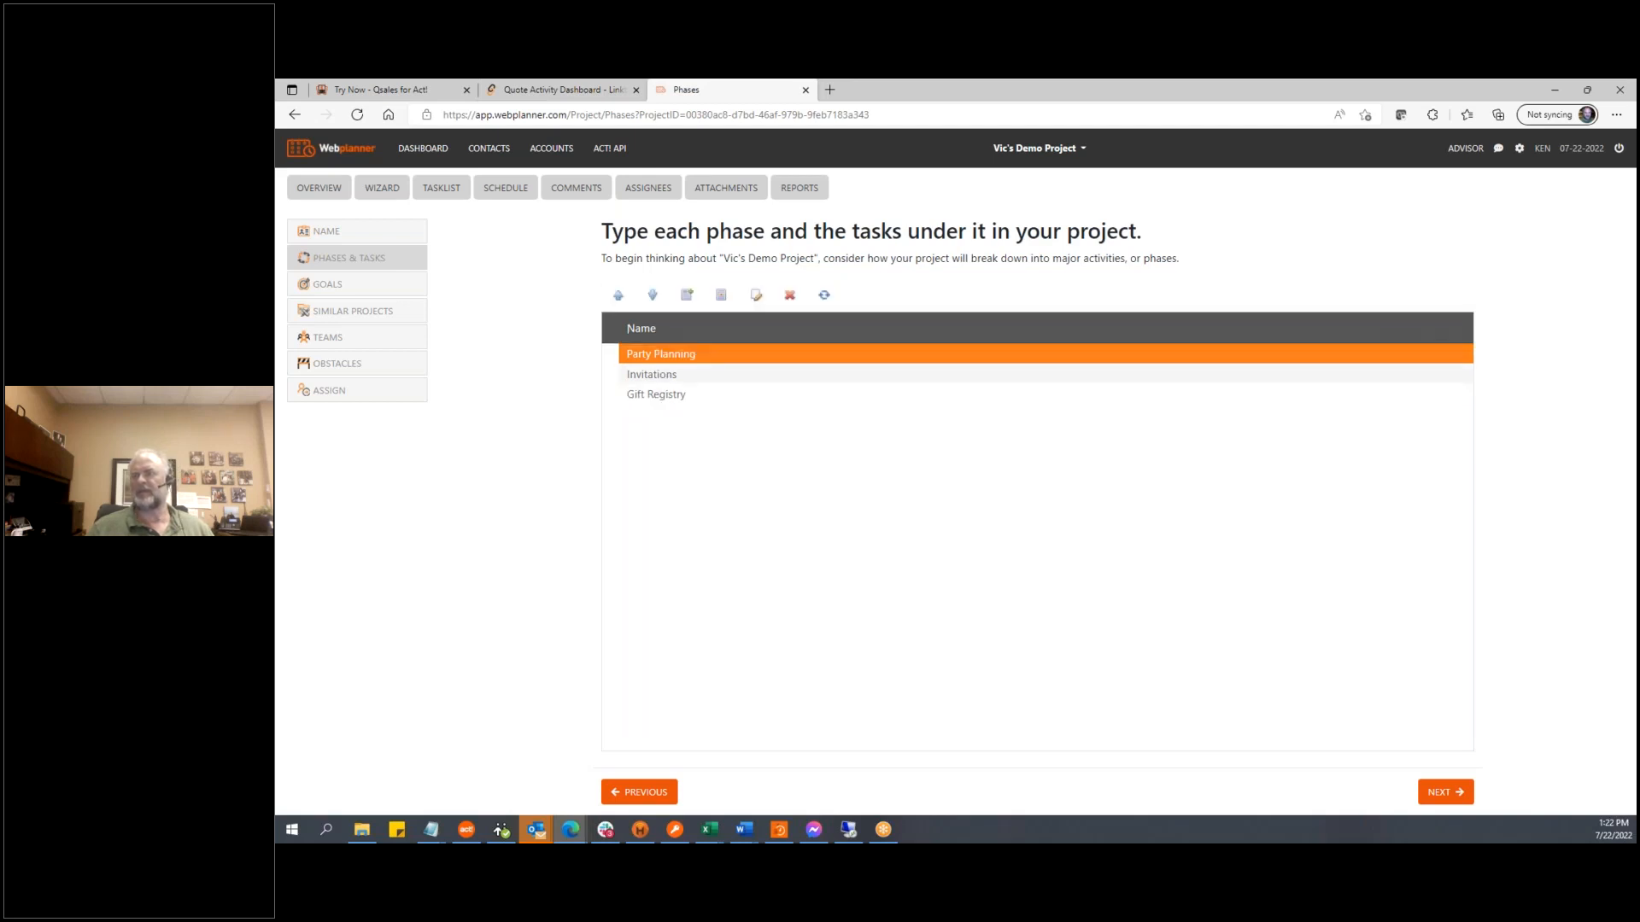
Move the Party Planning phase down to the end of the phase list and back up to the start
left_click(651, 299)
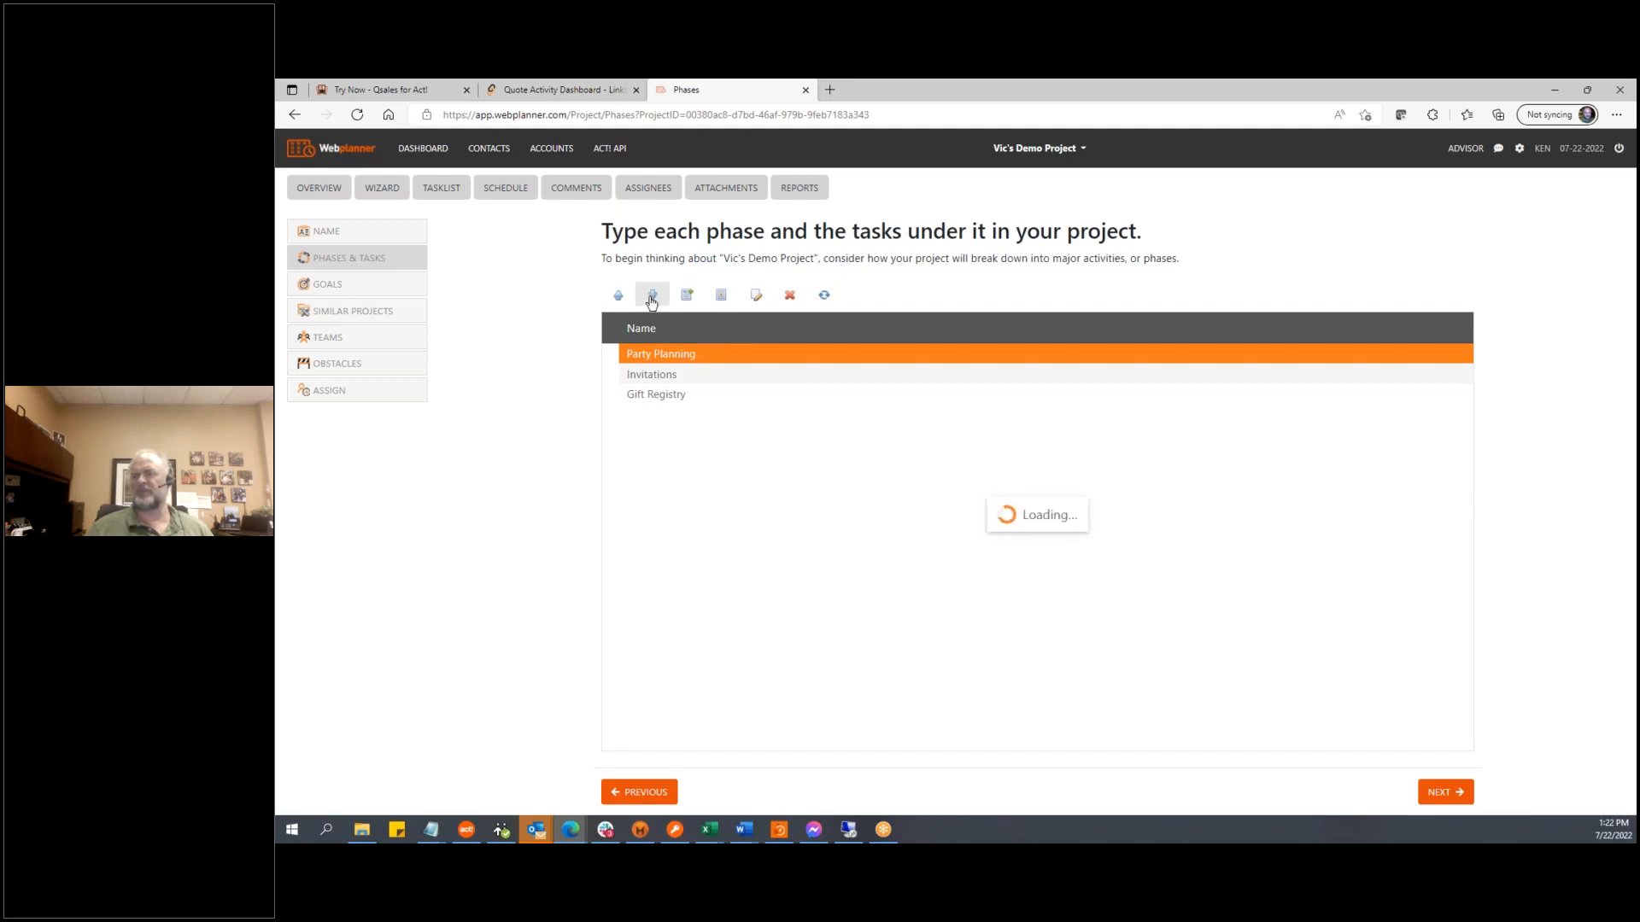
left_click(653, 295)
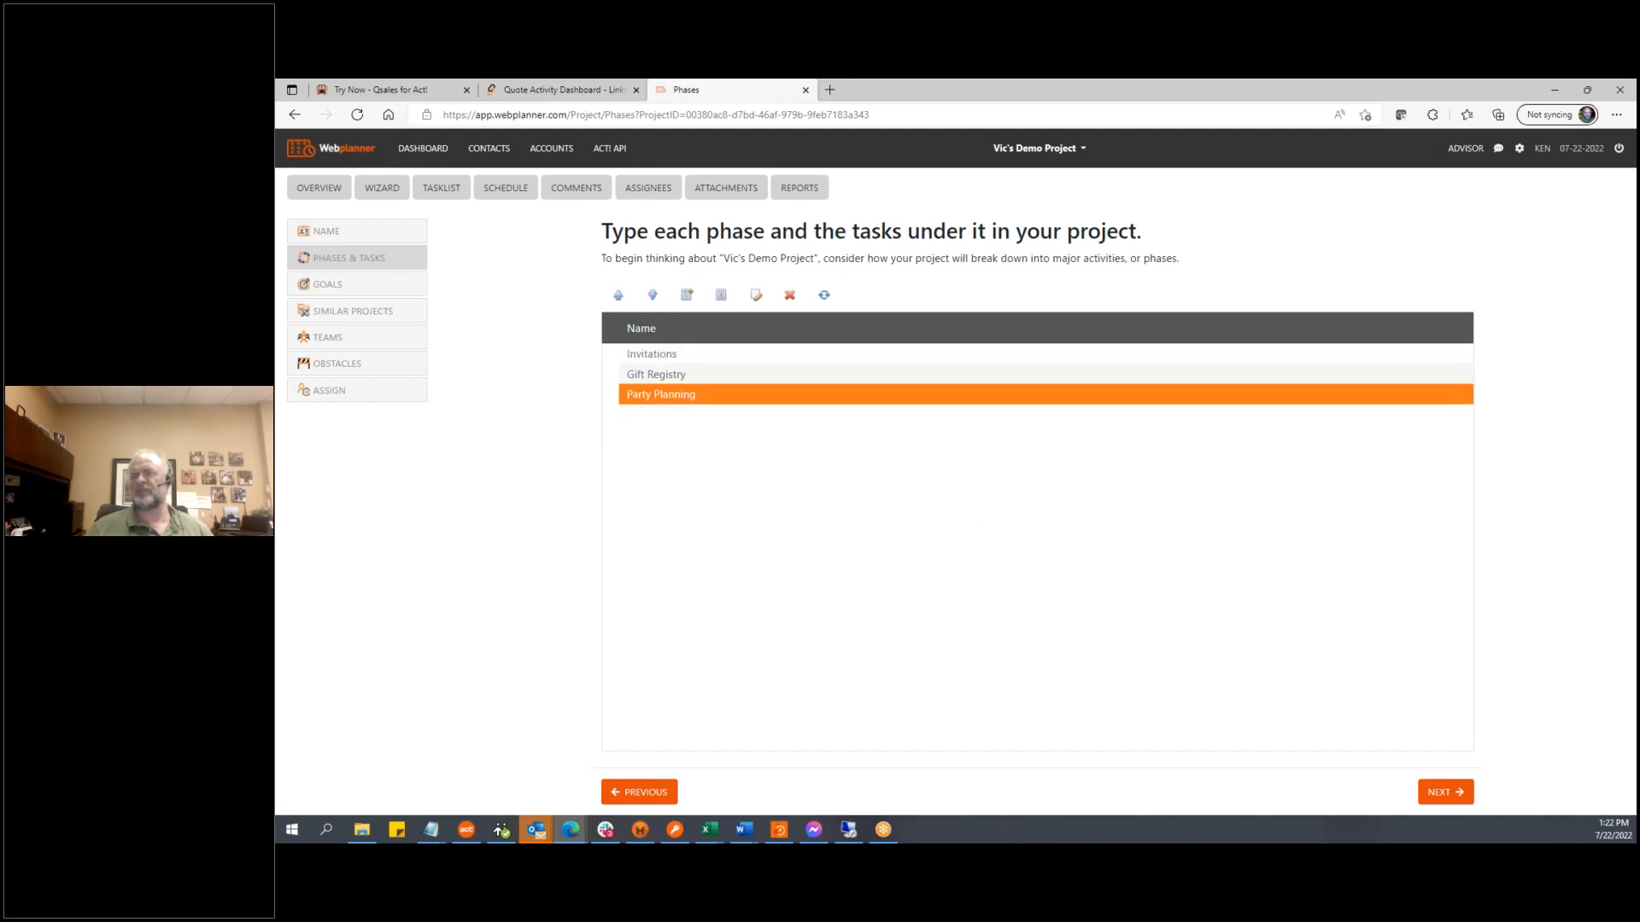
left_click(619, 294)
left_click(618, 295)
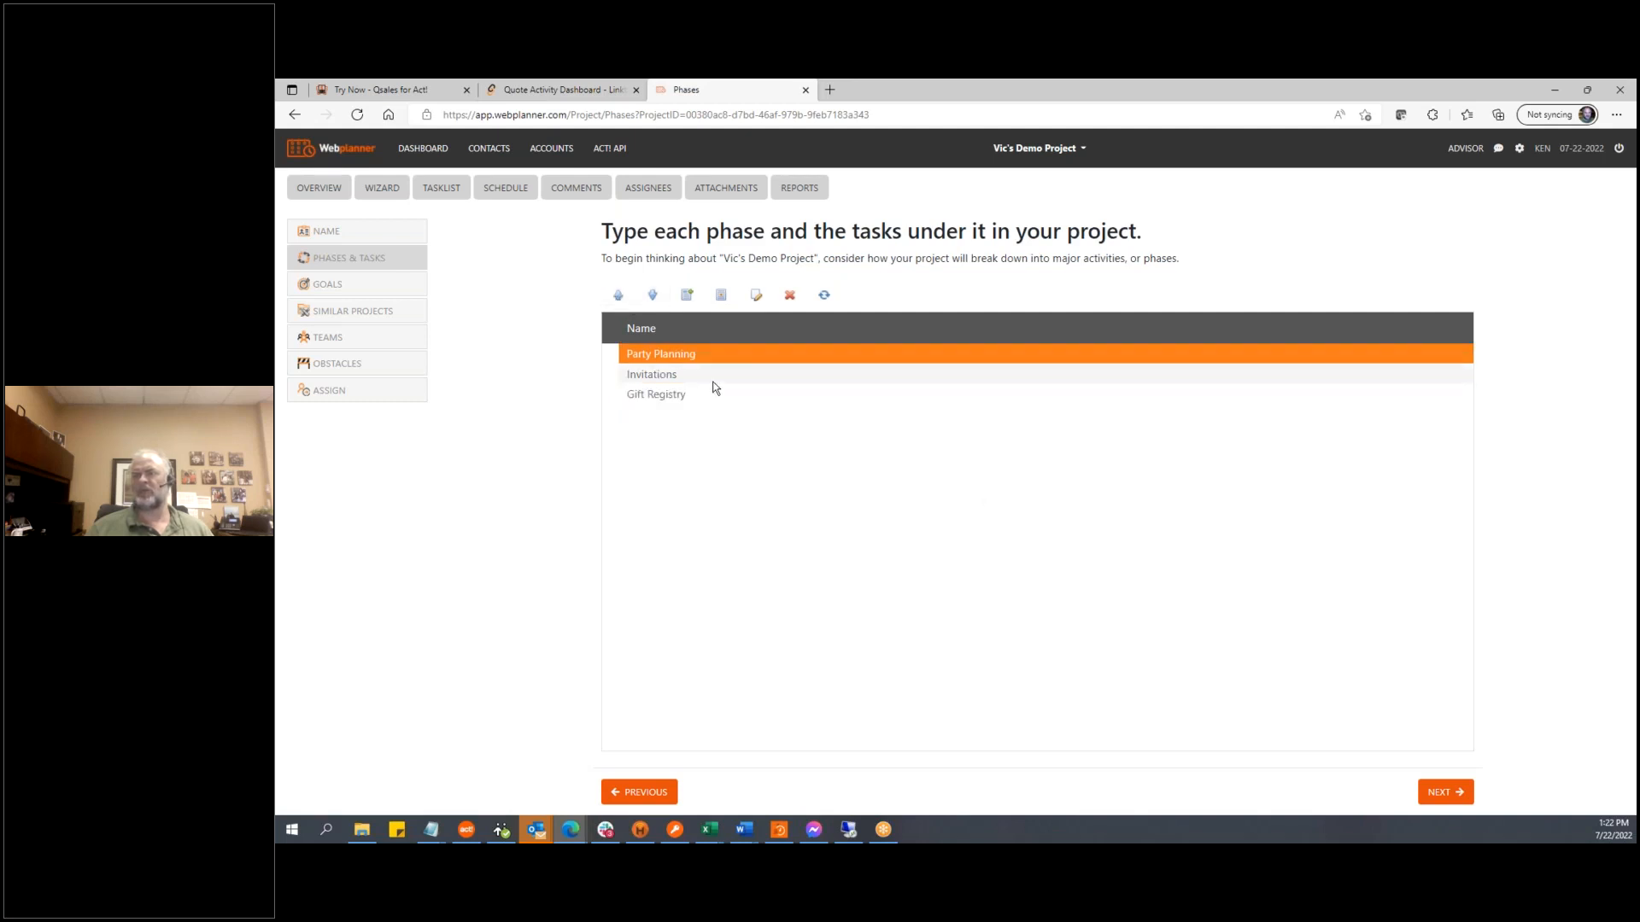
Add and save two more project phases named Actual Event and Apologies
left_click(689, 296)
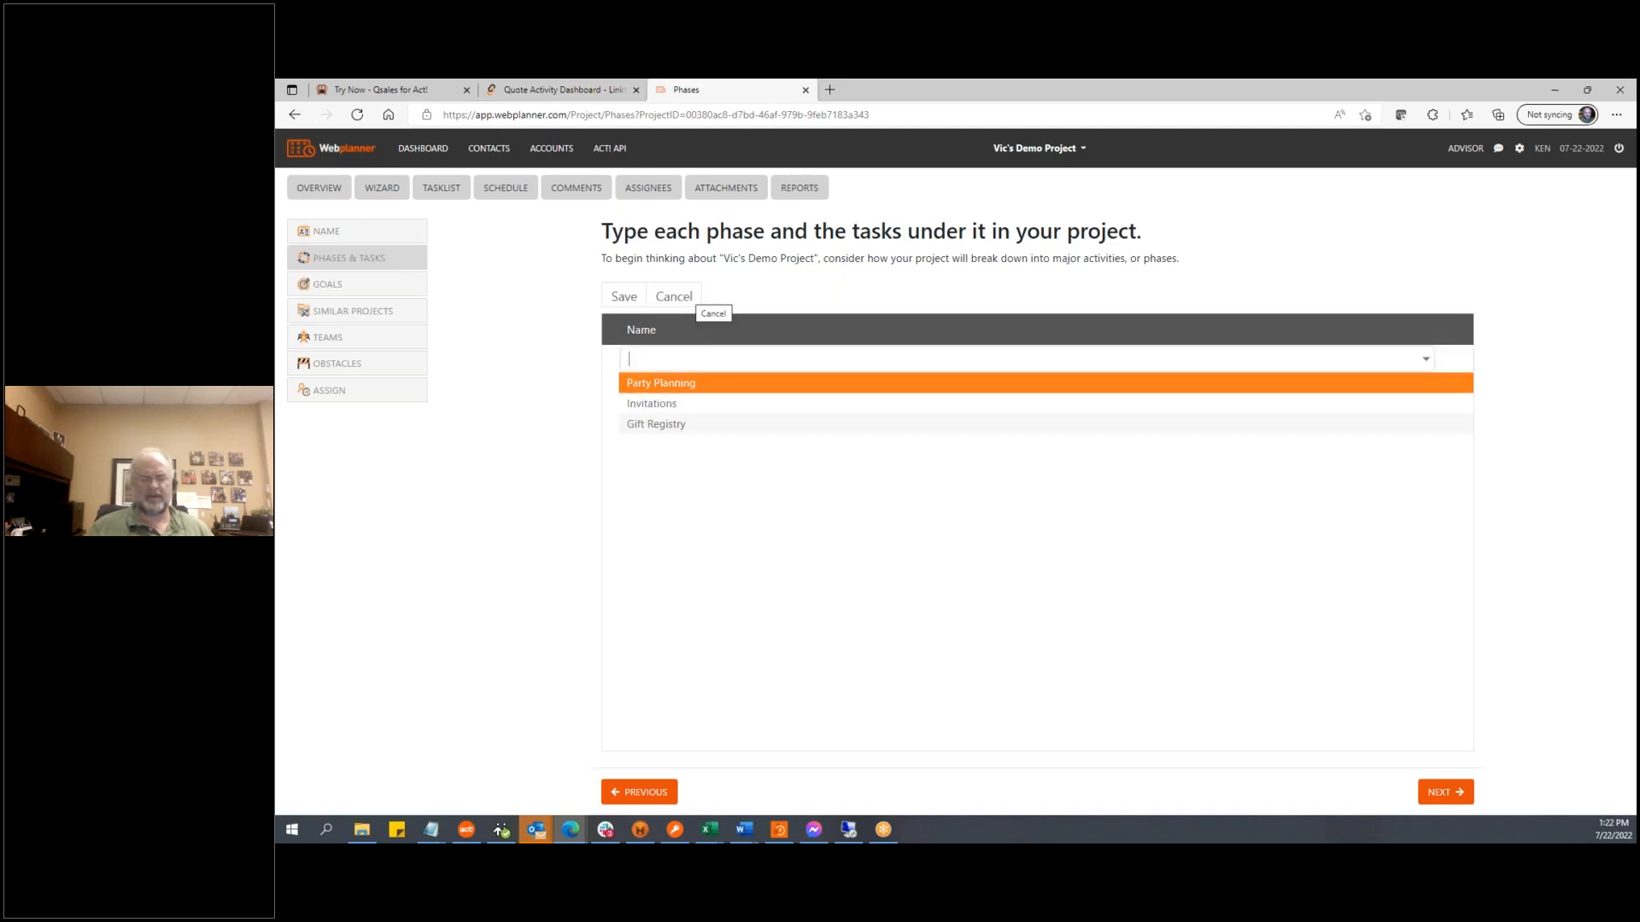
type("Actual E")
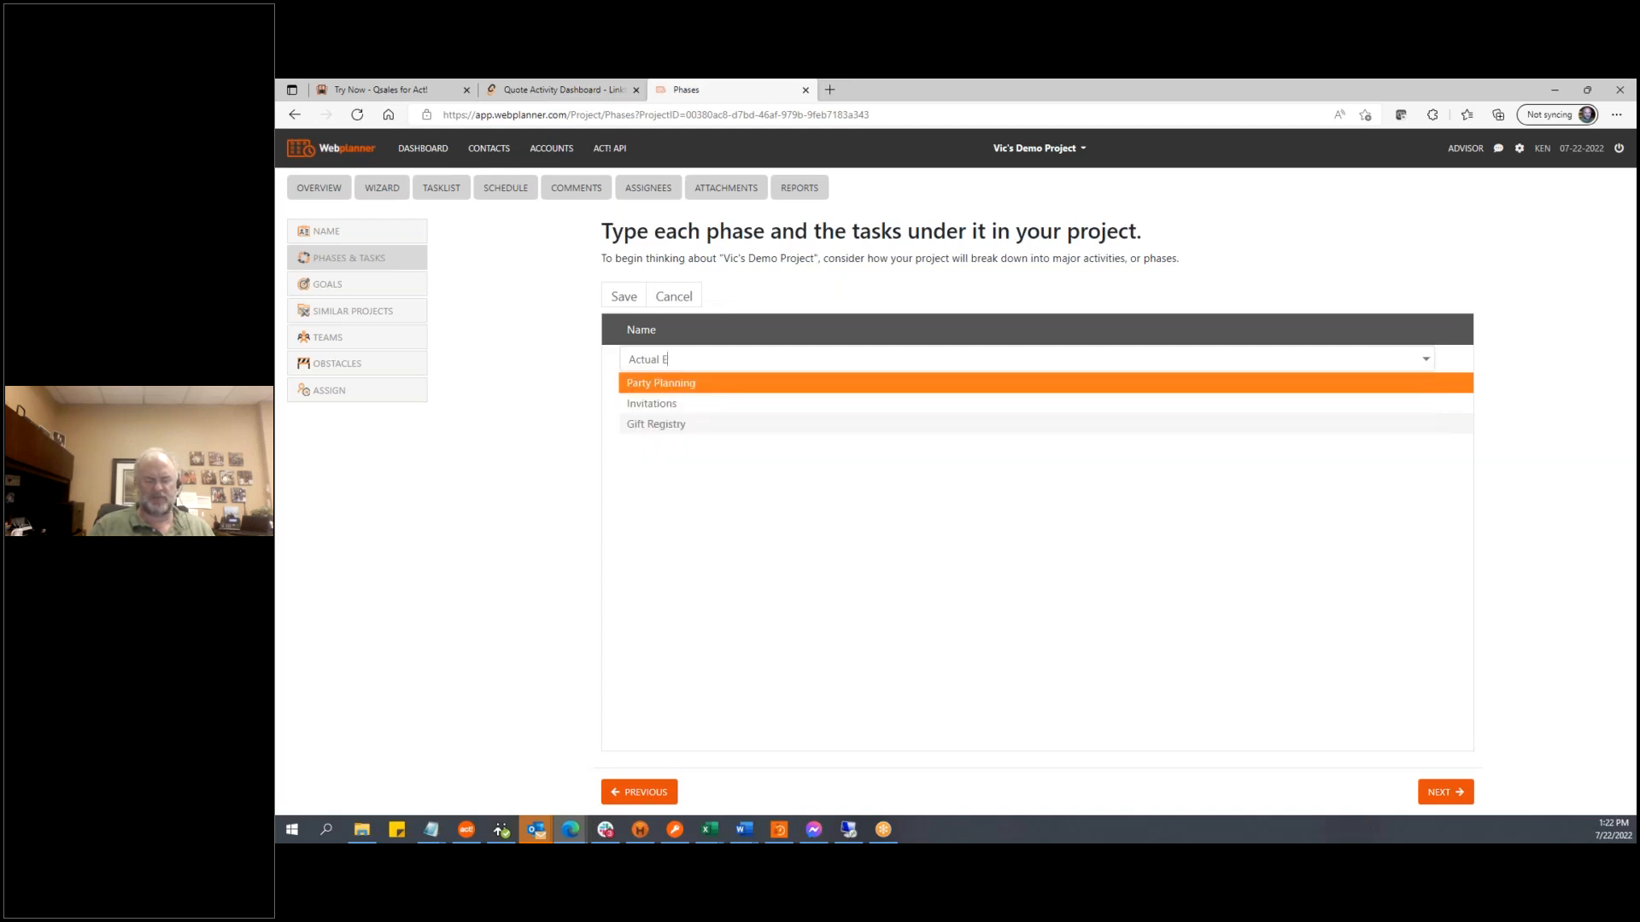
type("vent")
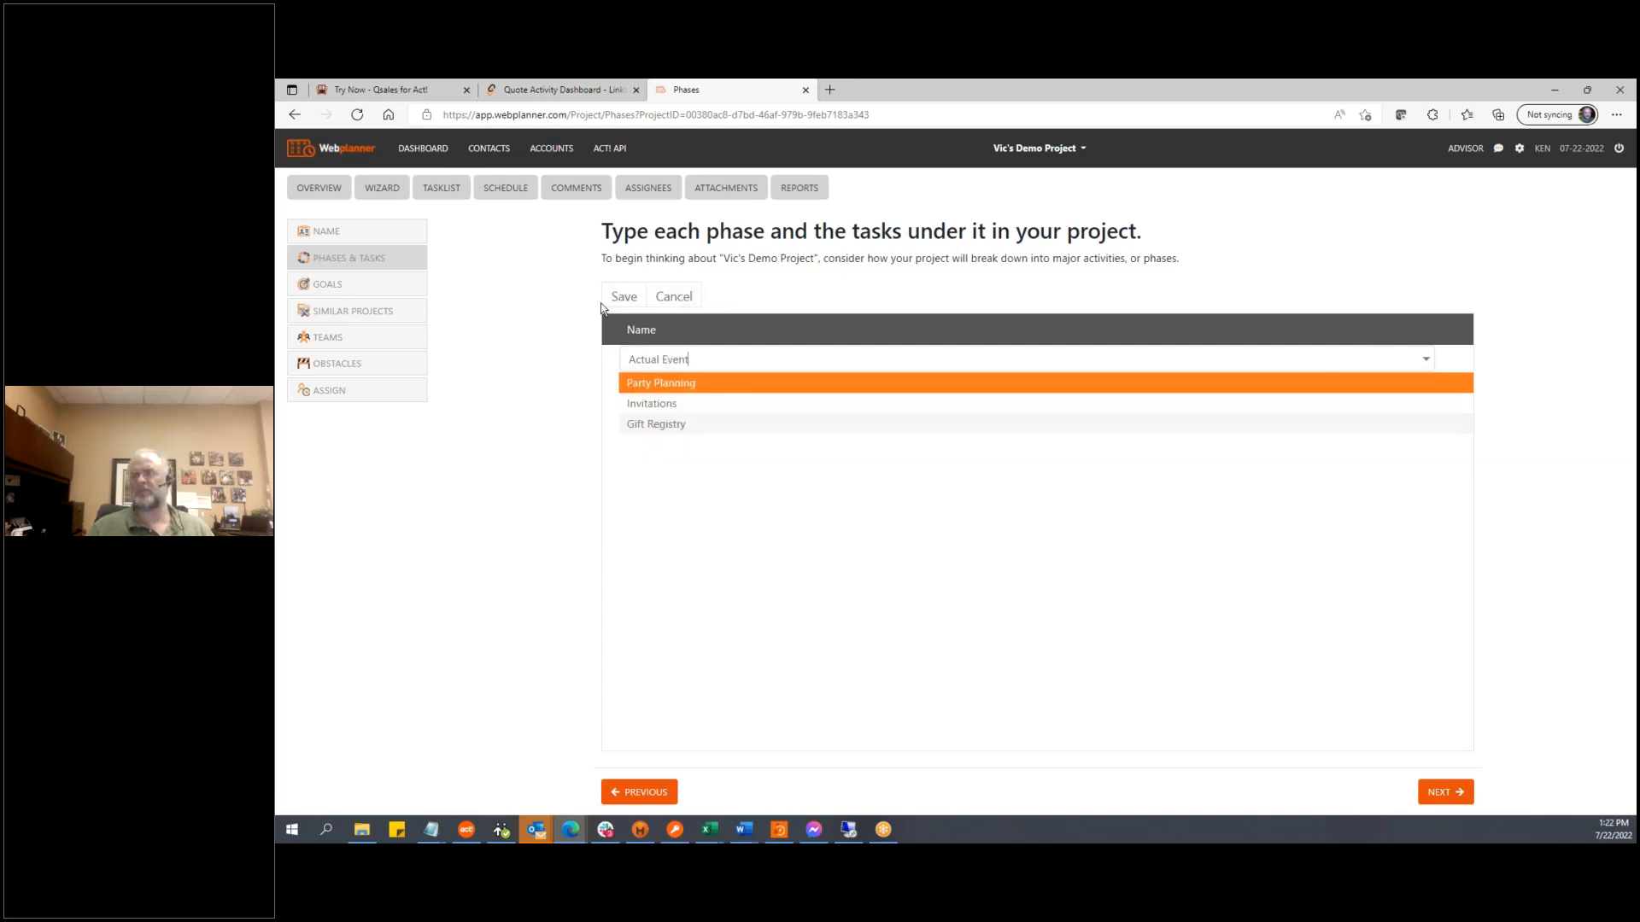
left_click(622, 297)
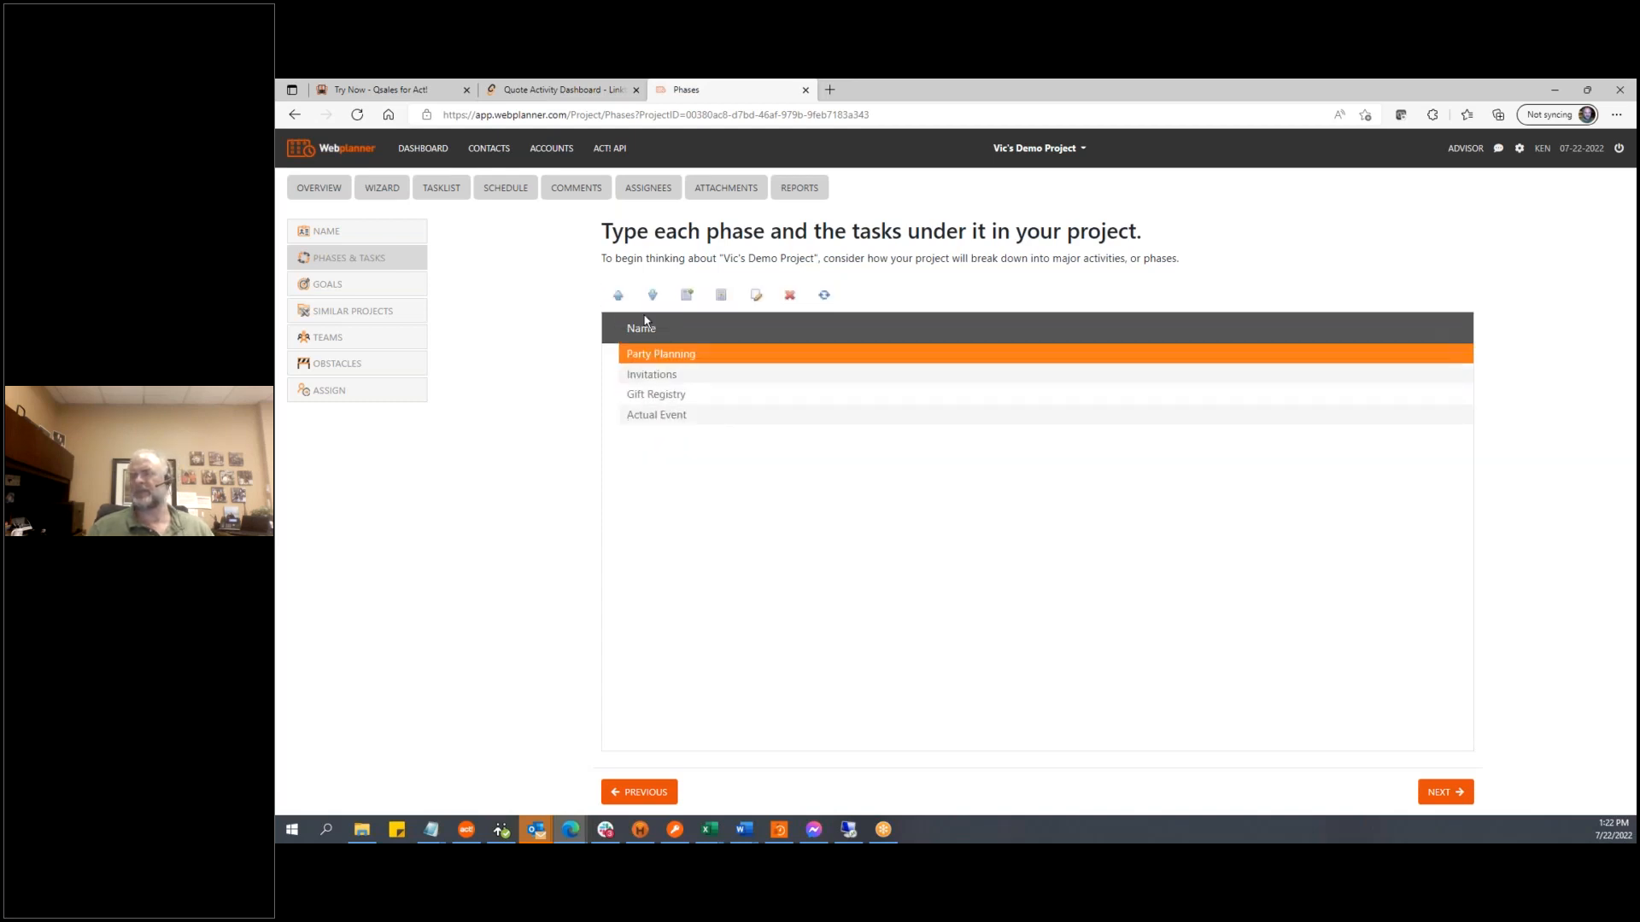
left_click(689, 296)
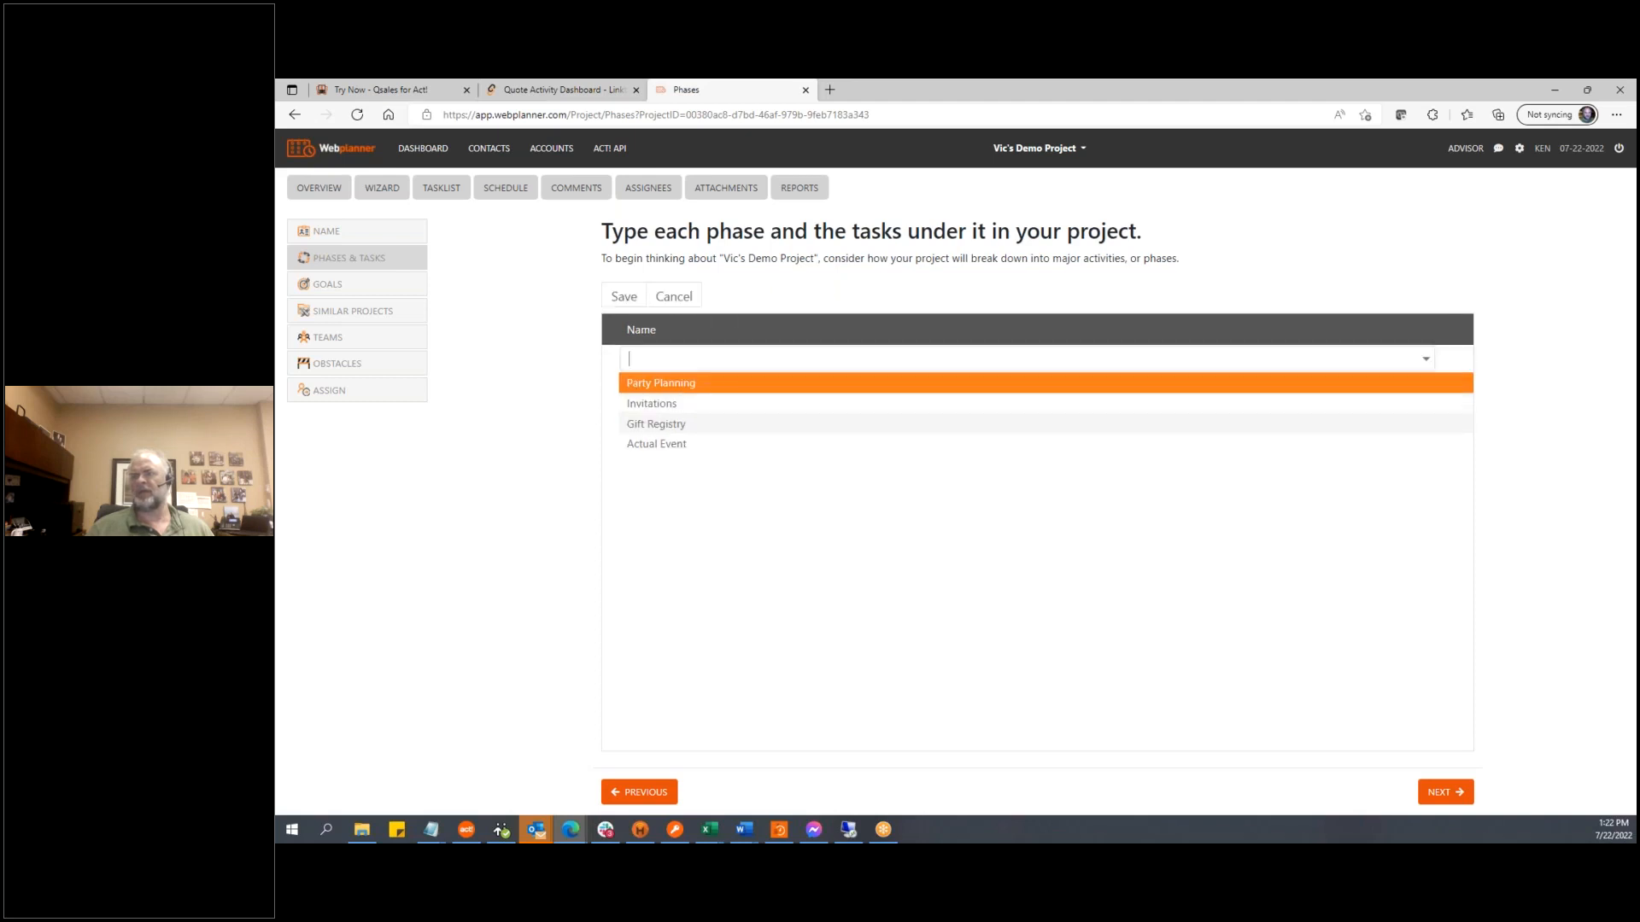
type("A")
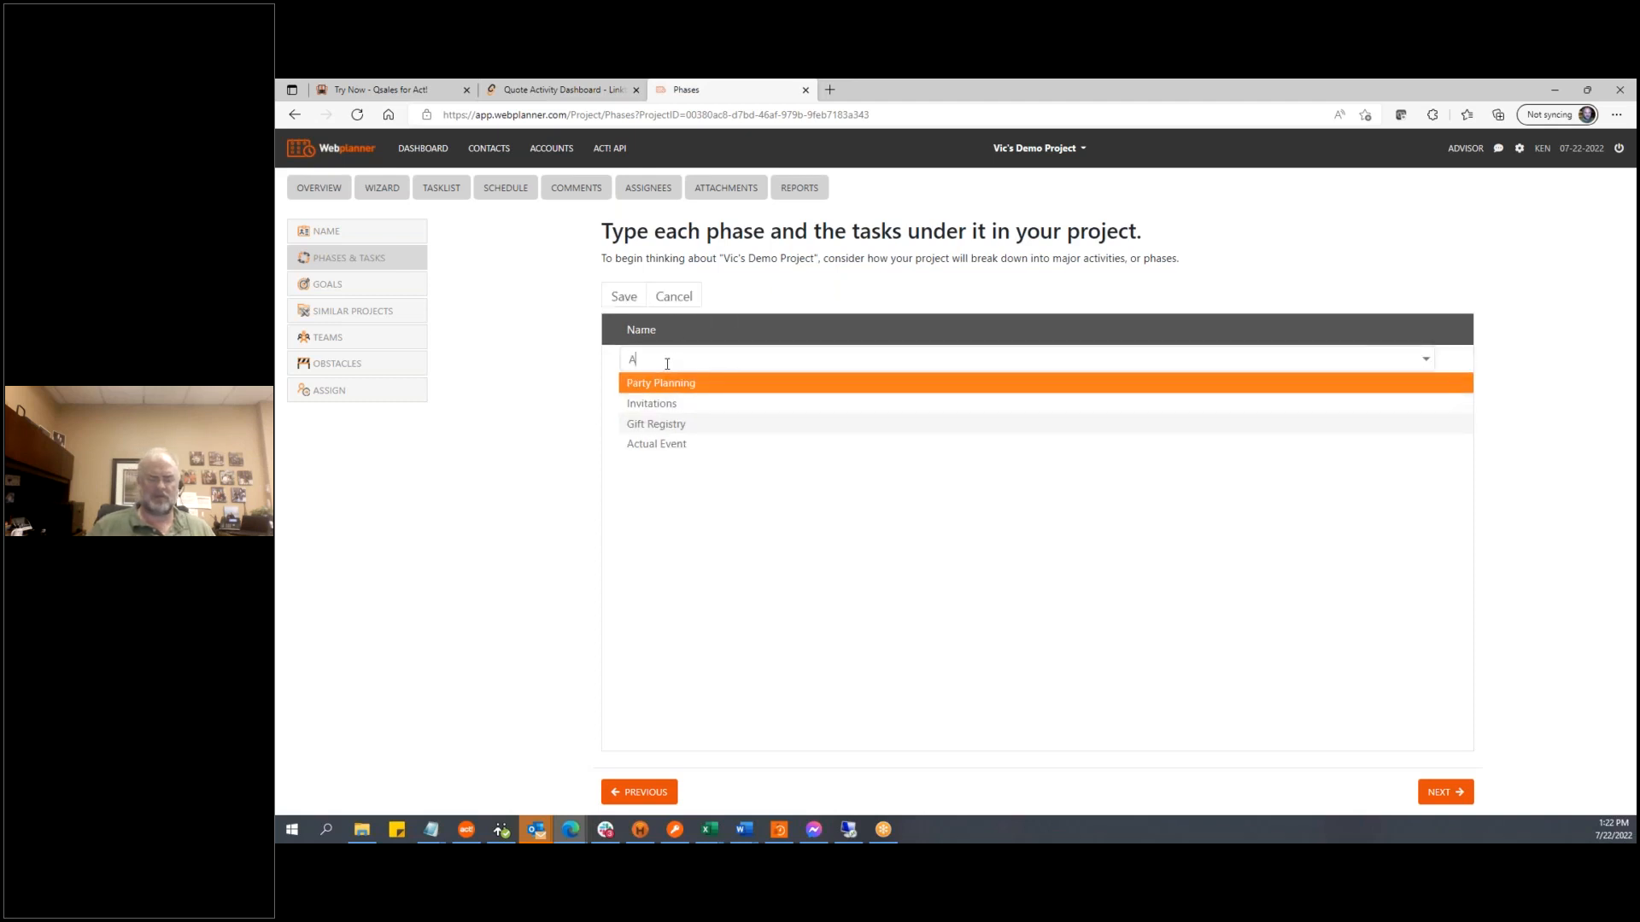
type("pologies")
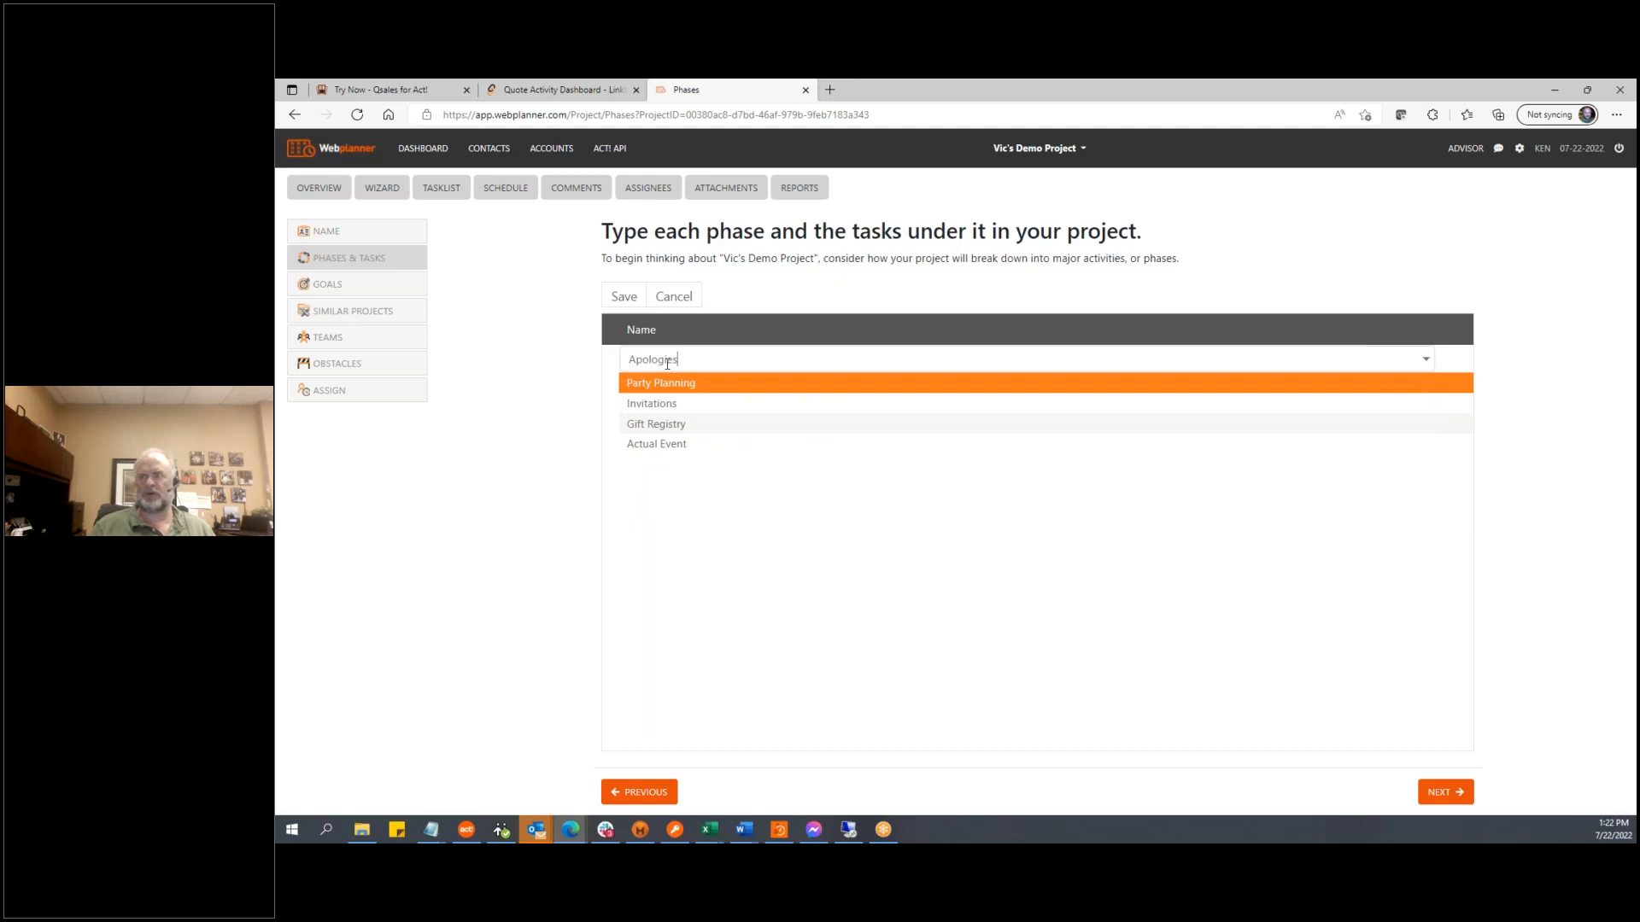
left_click(618, 297)
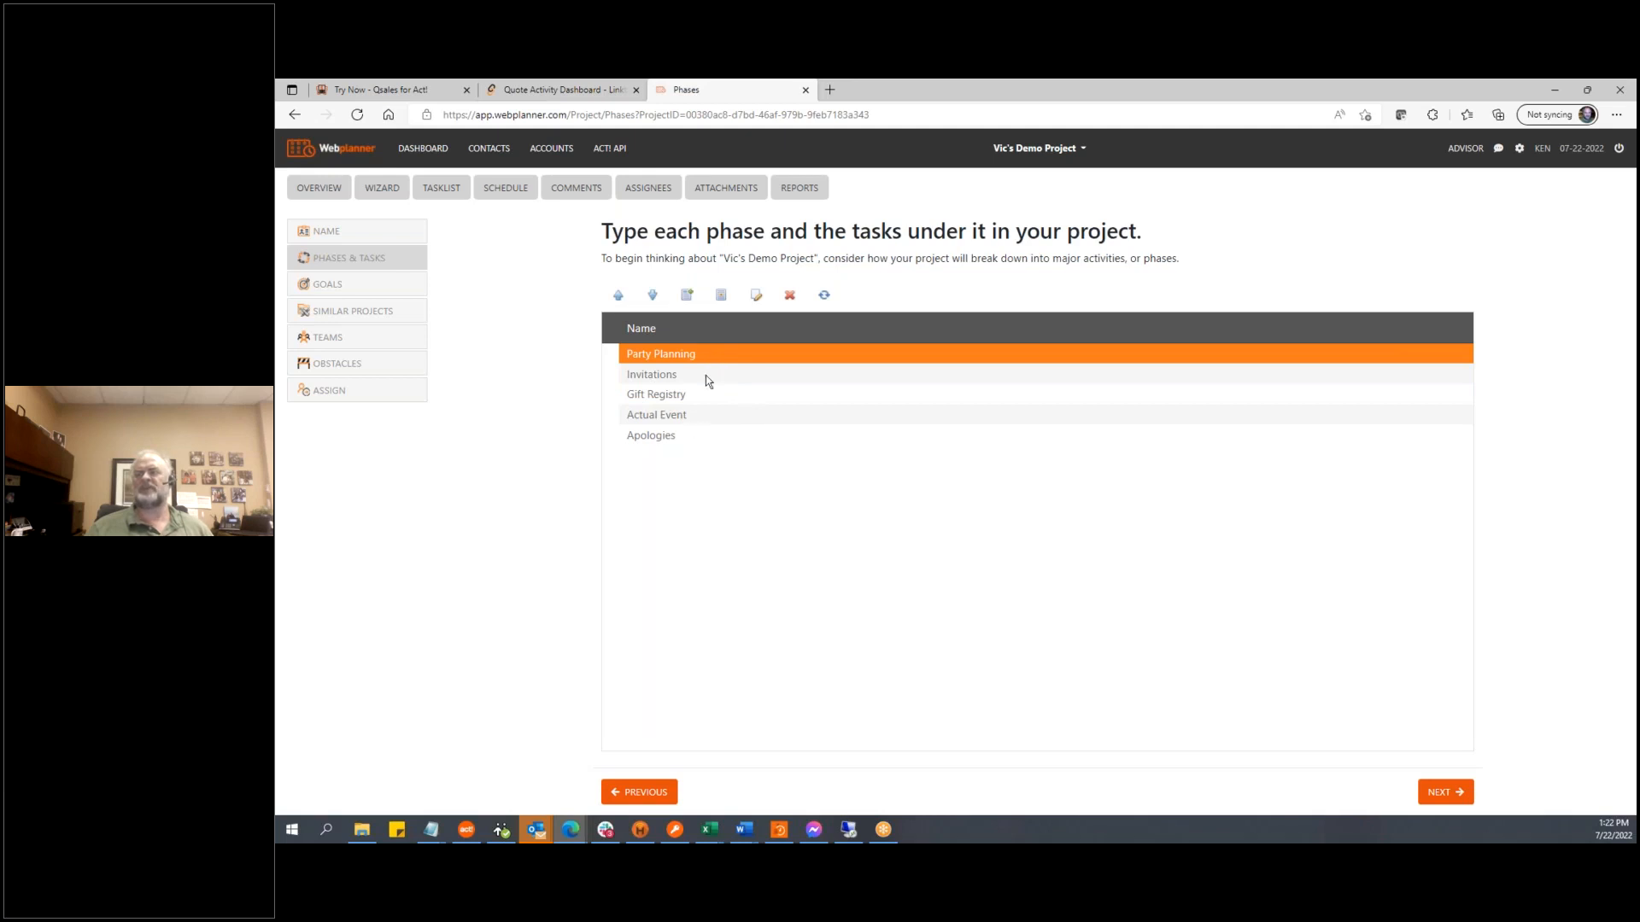
Add and save a task under the Party Planning phase for sending out email to the honoree's surviving friends
left_click(721, 296)
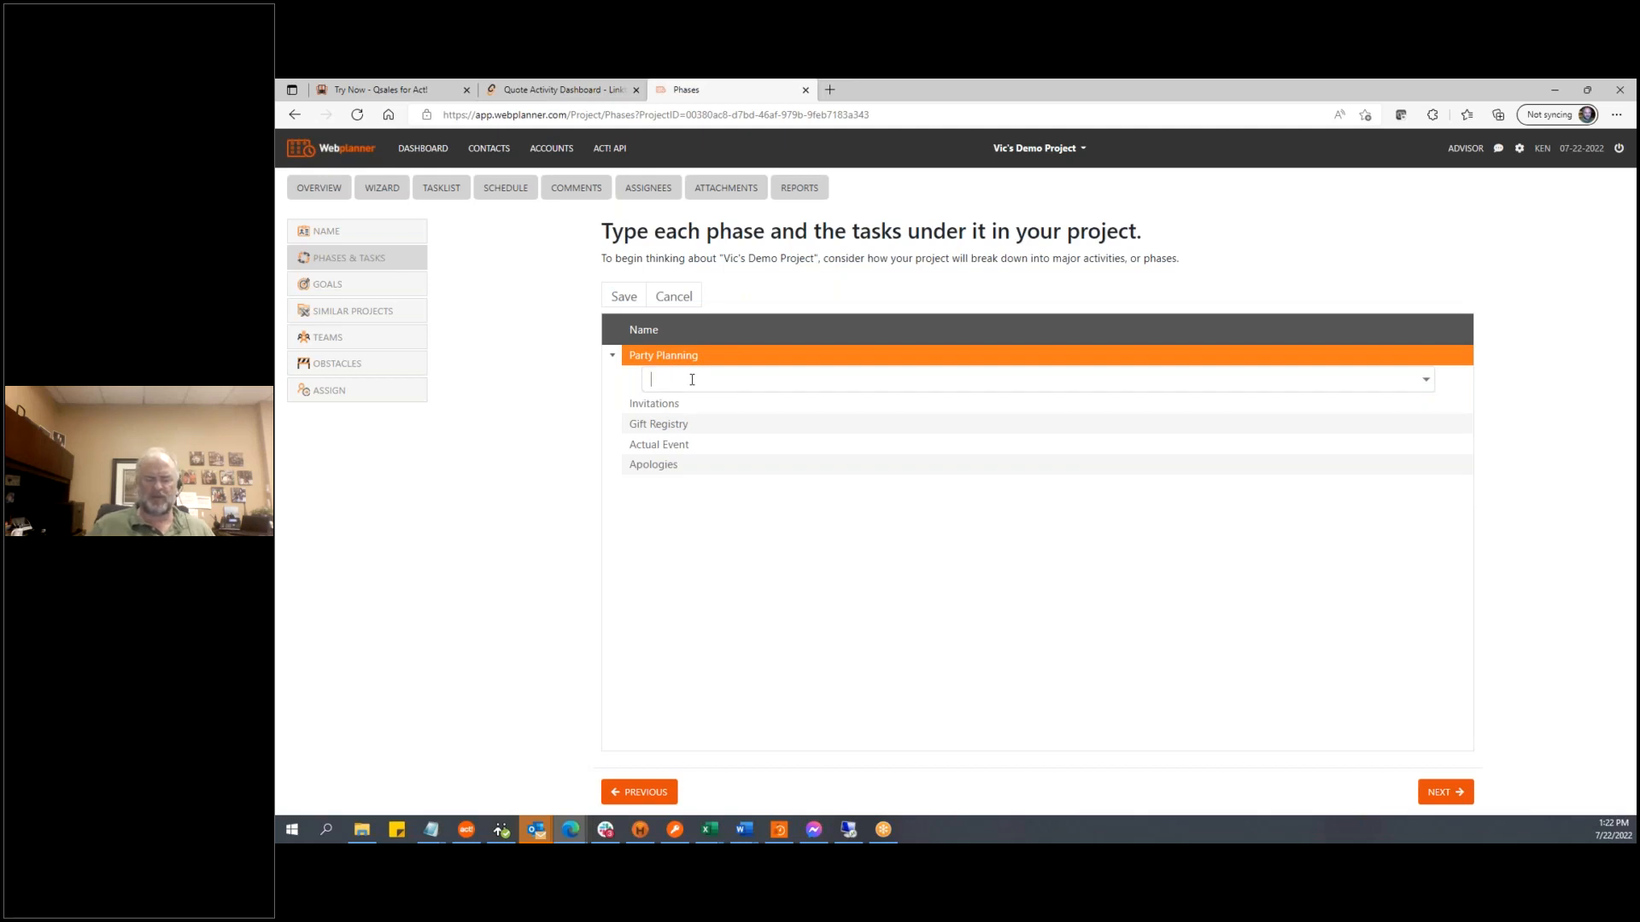
type("Send out email to Vic's surviving friends")
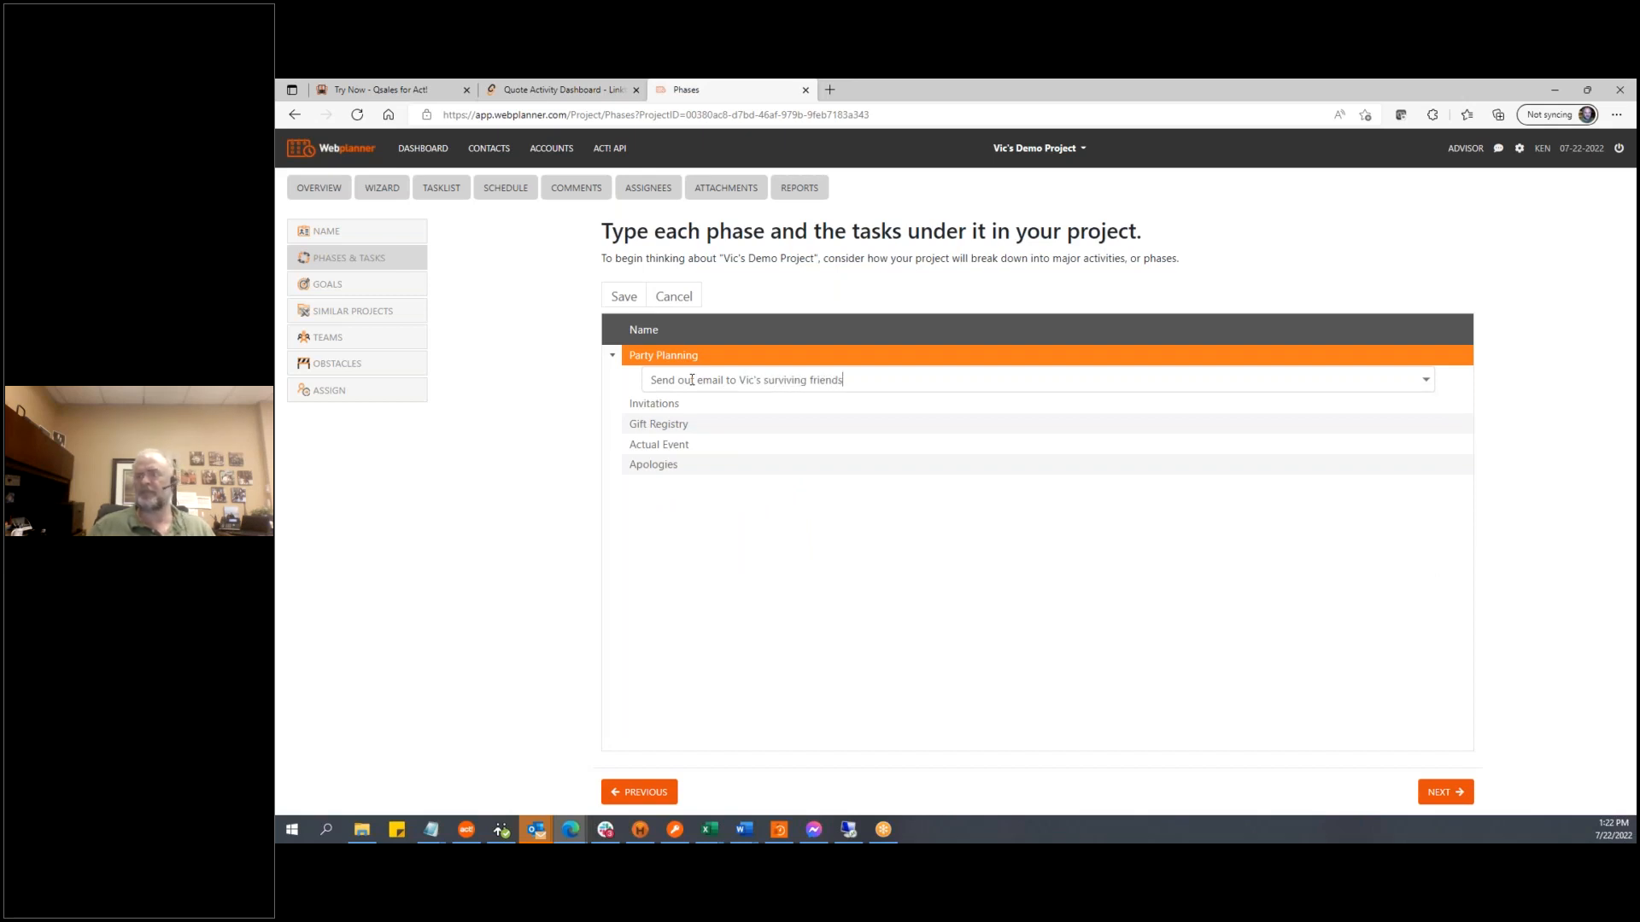
left_click(622, 297)
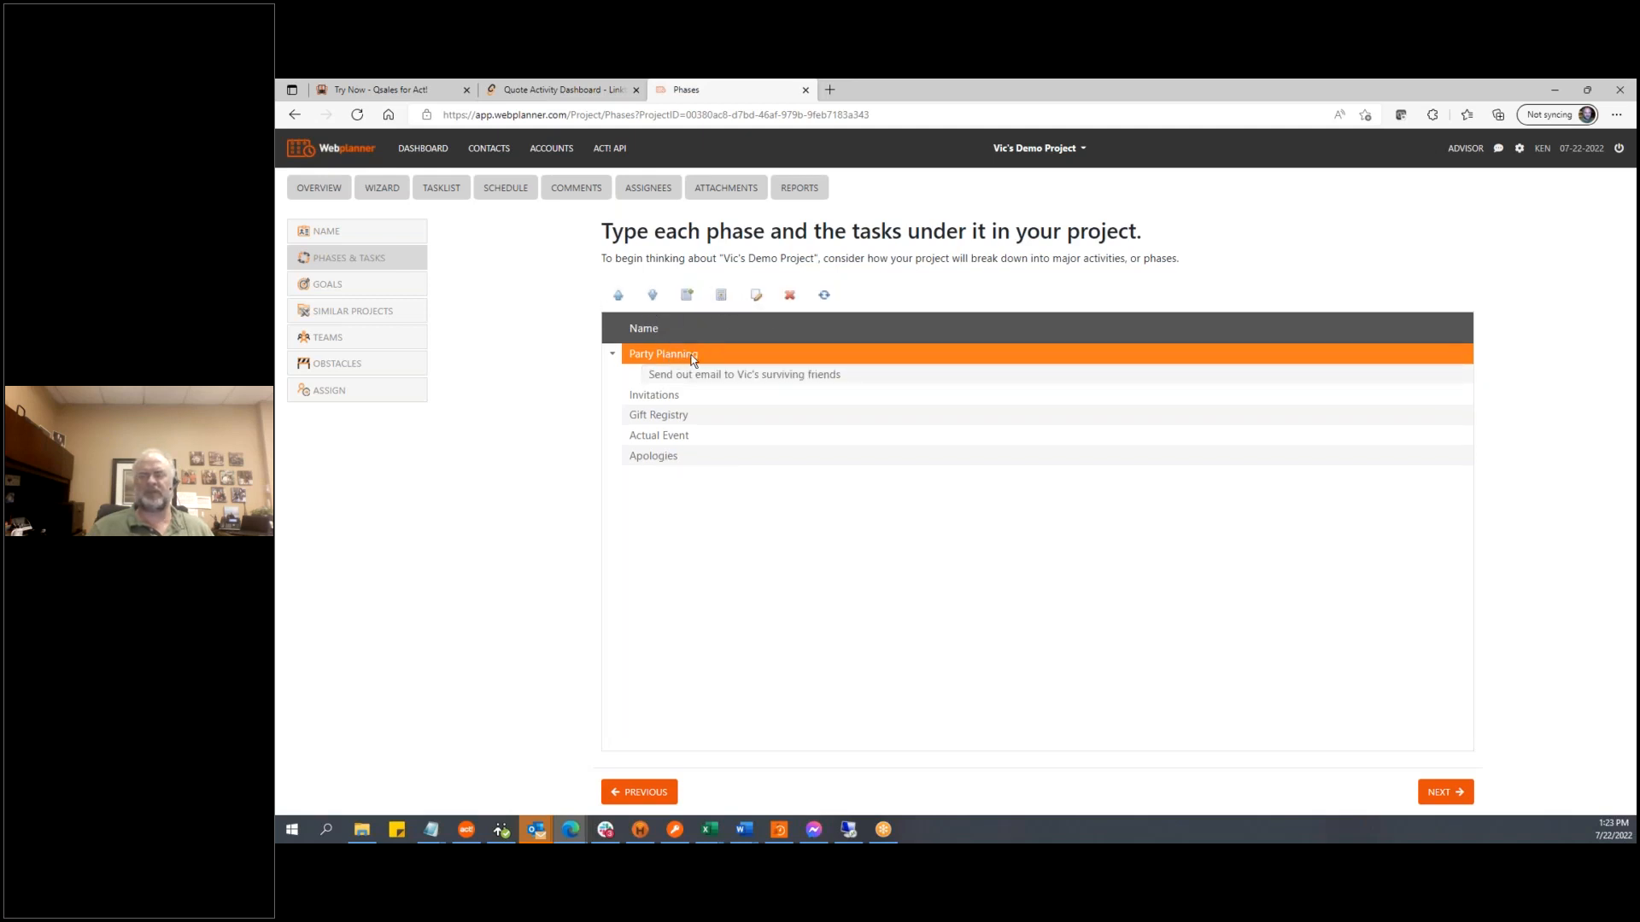
Add and save a second Party Planning task named "Check for his friends average bedtime"
left_click(725, 297)
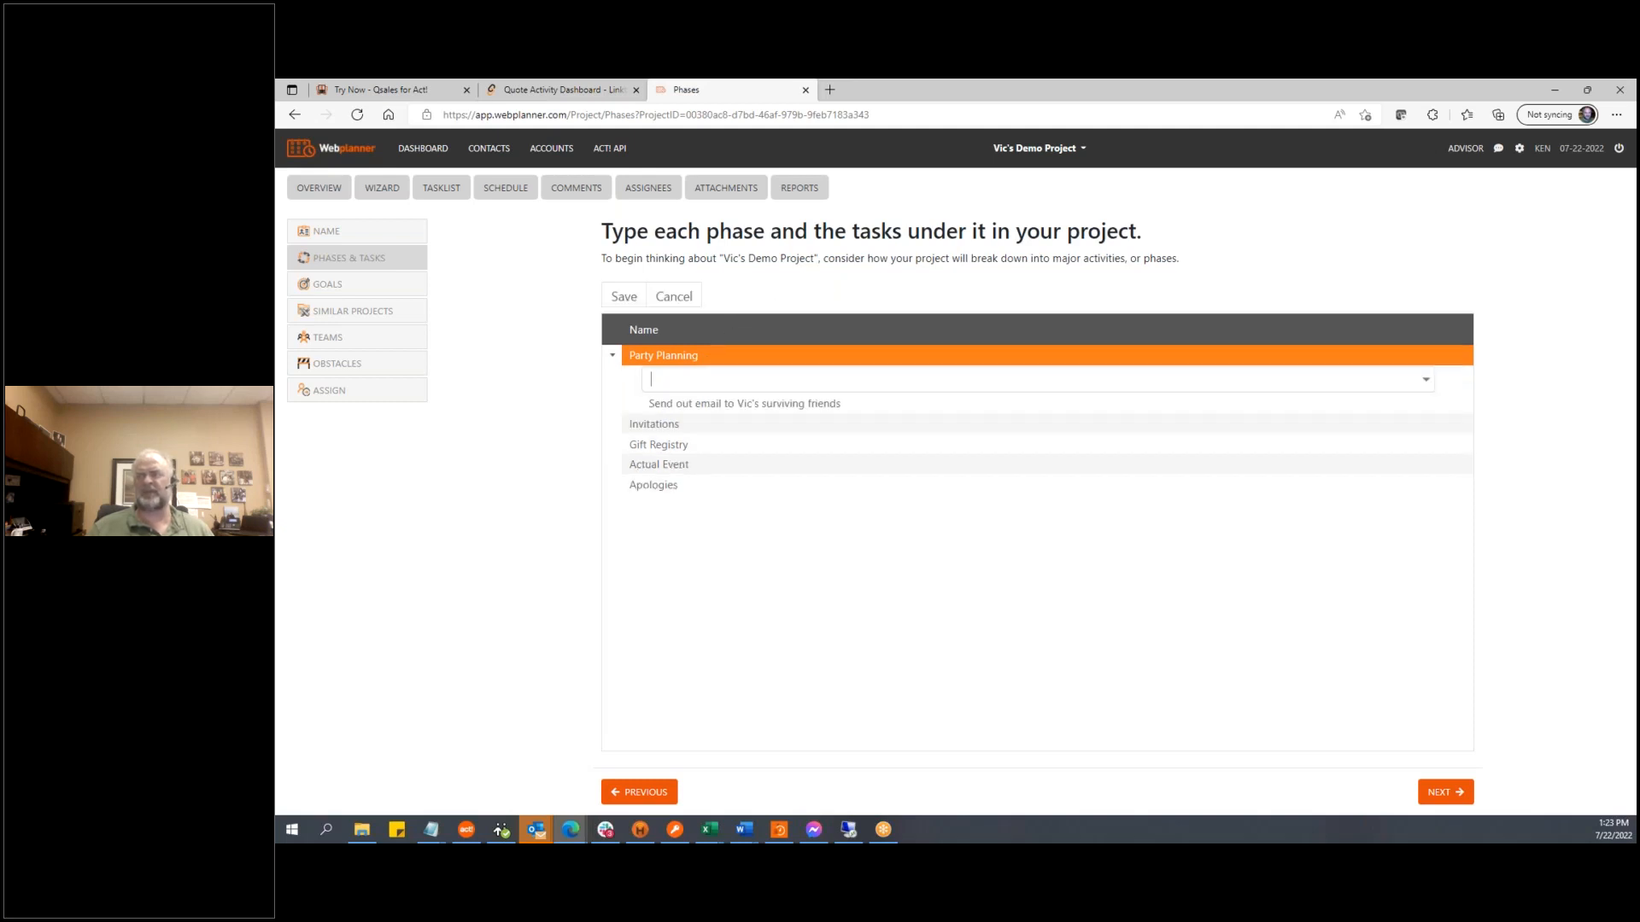
type("Check e")
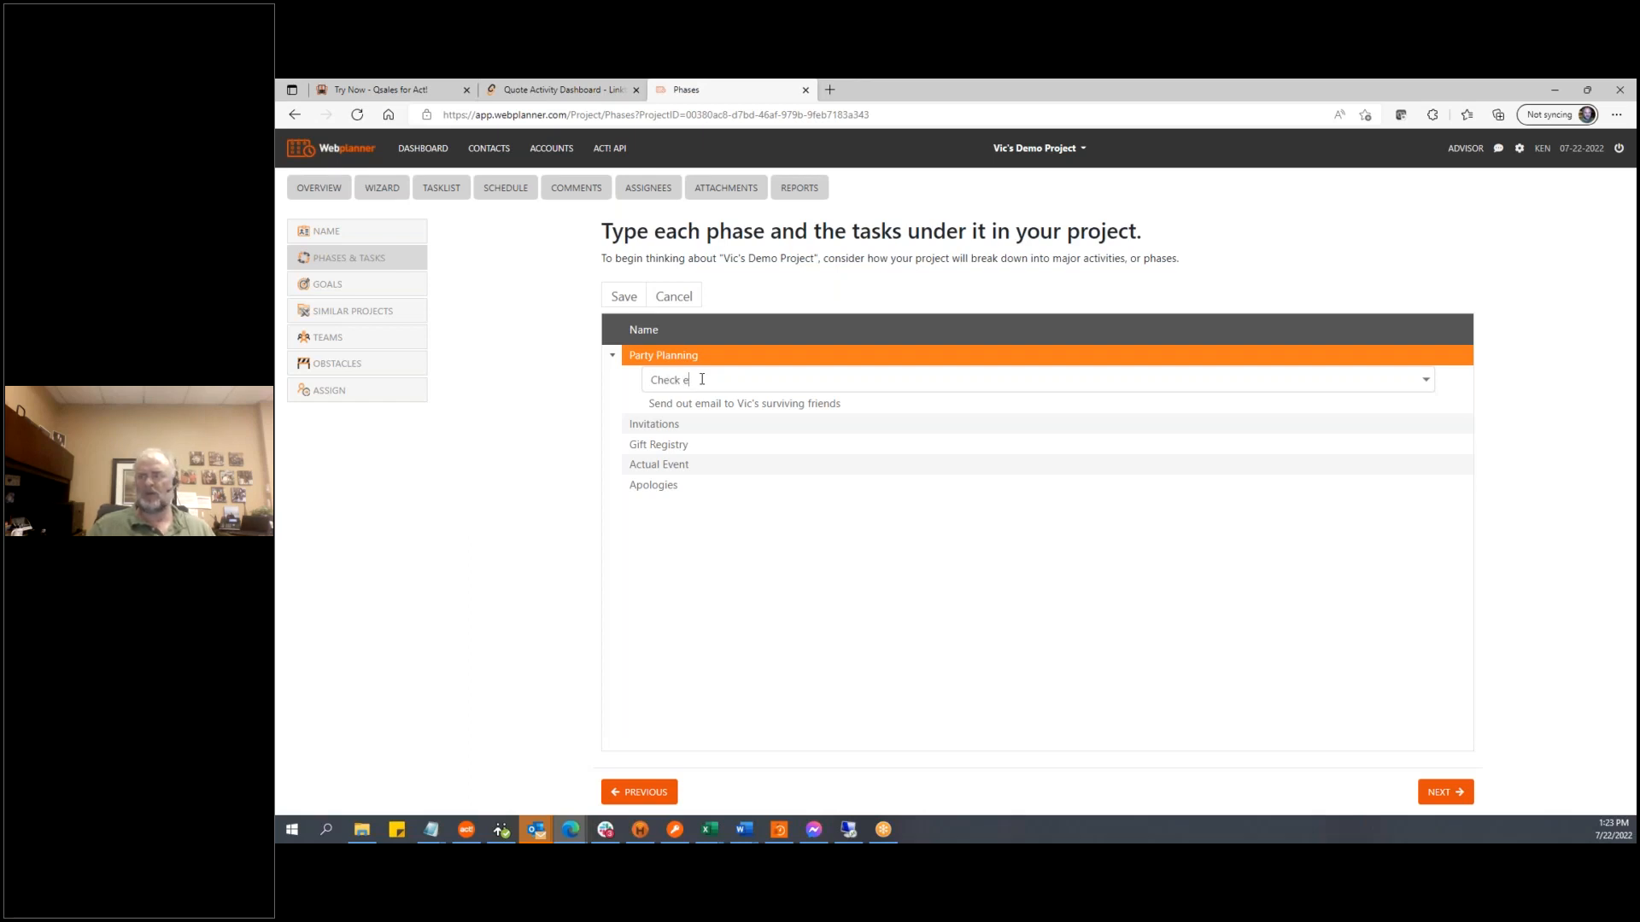
type("vfor his f")
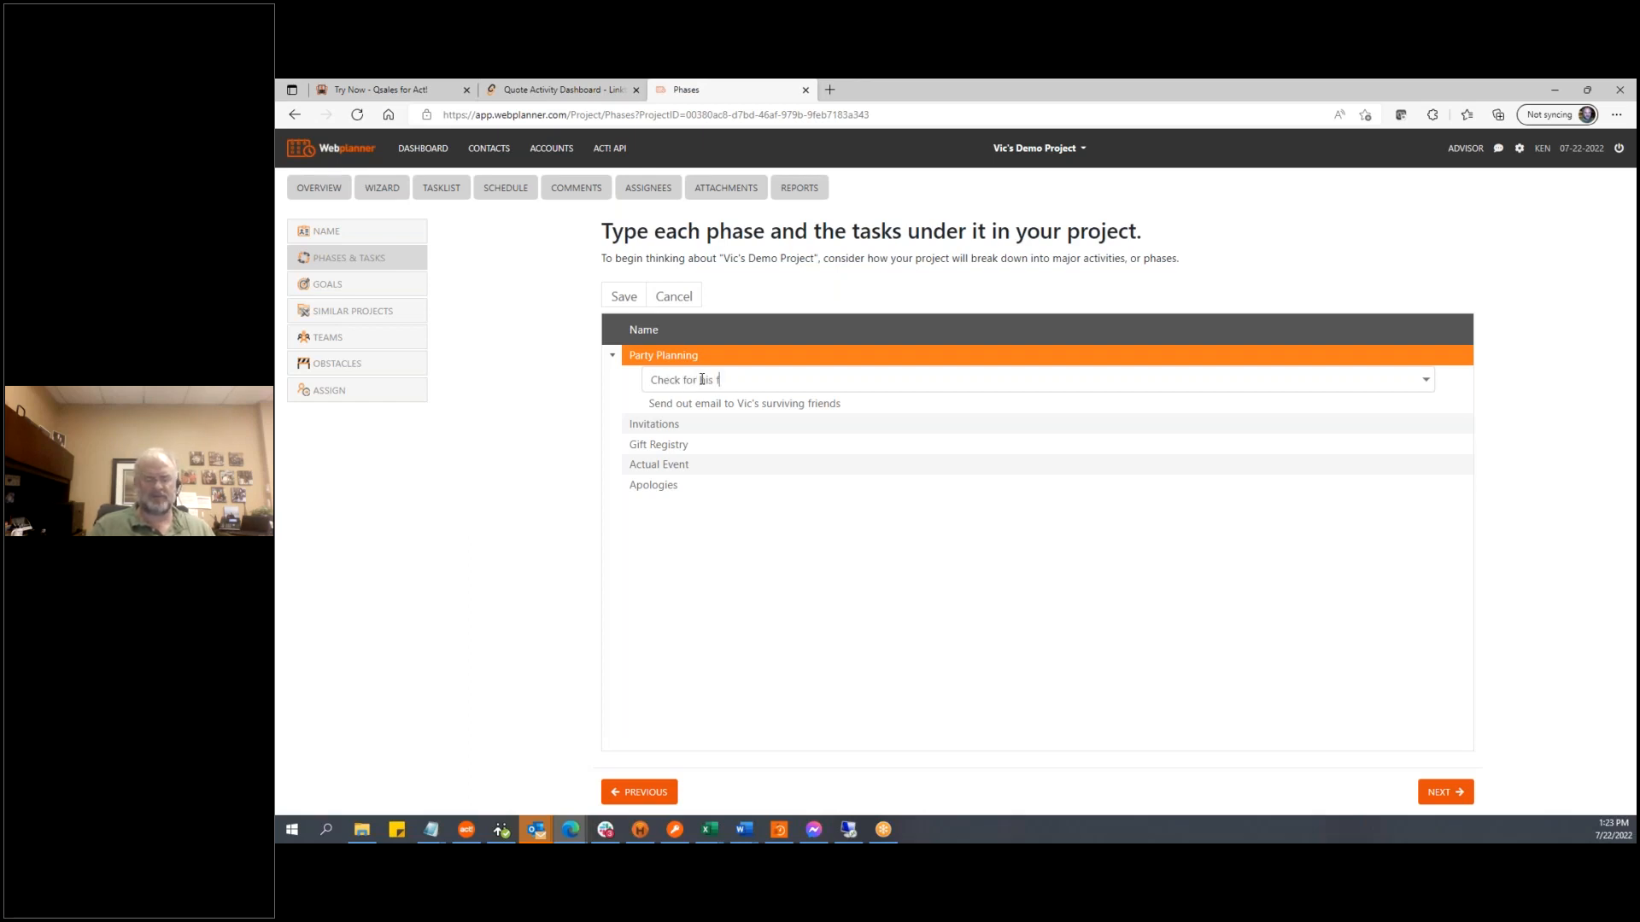
type("riends average bedtime")
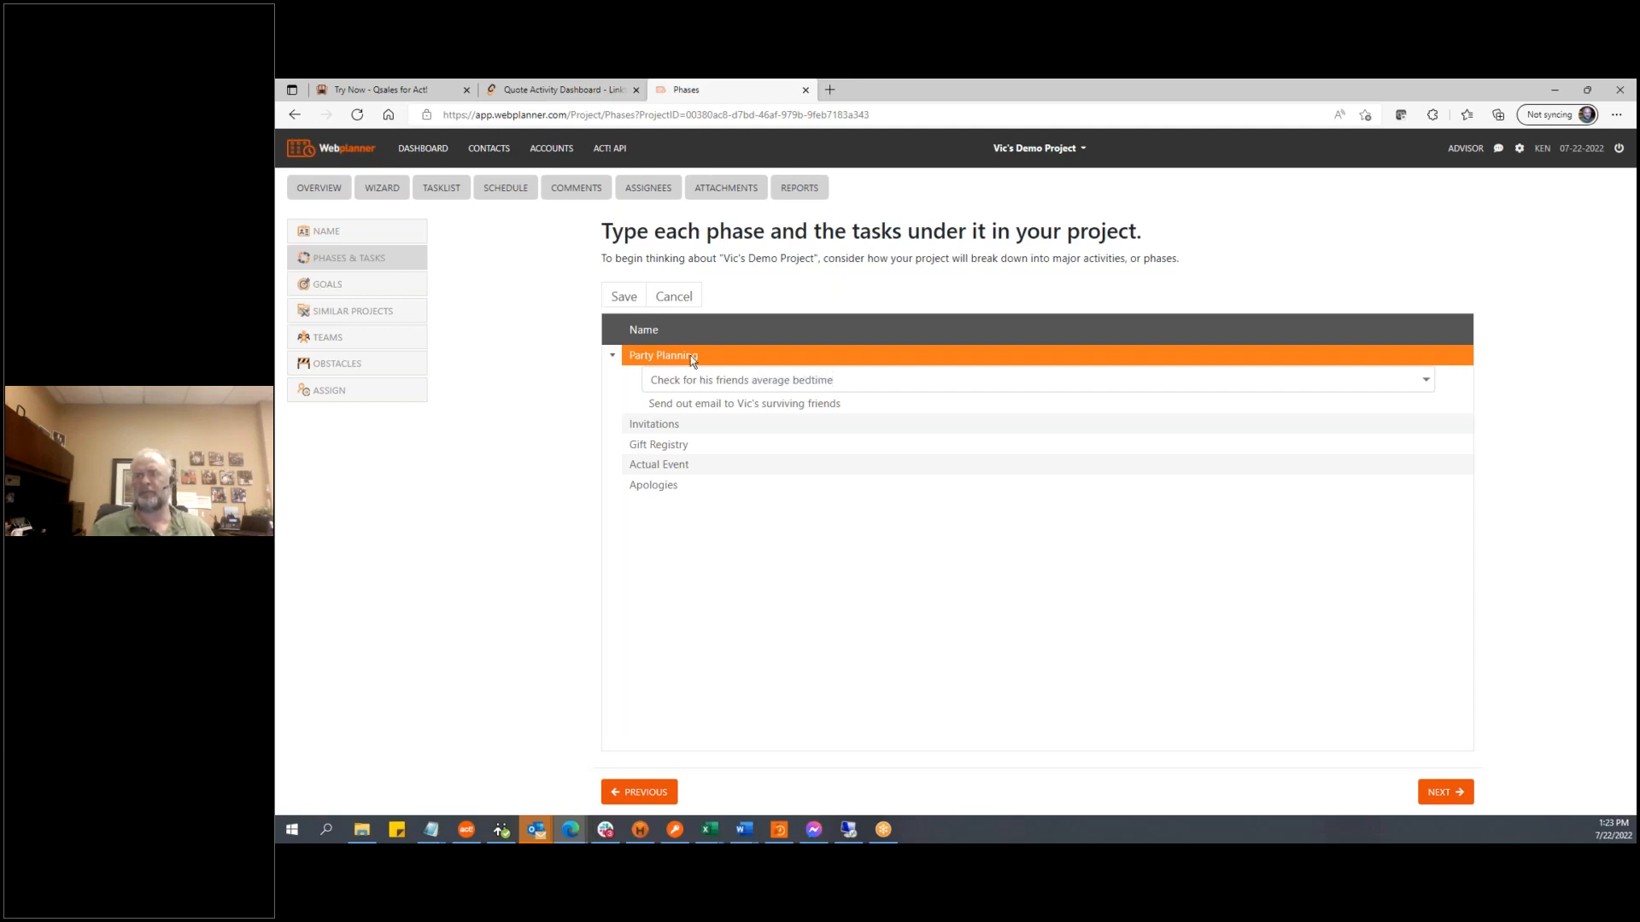
key("Return")
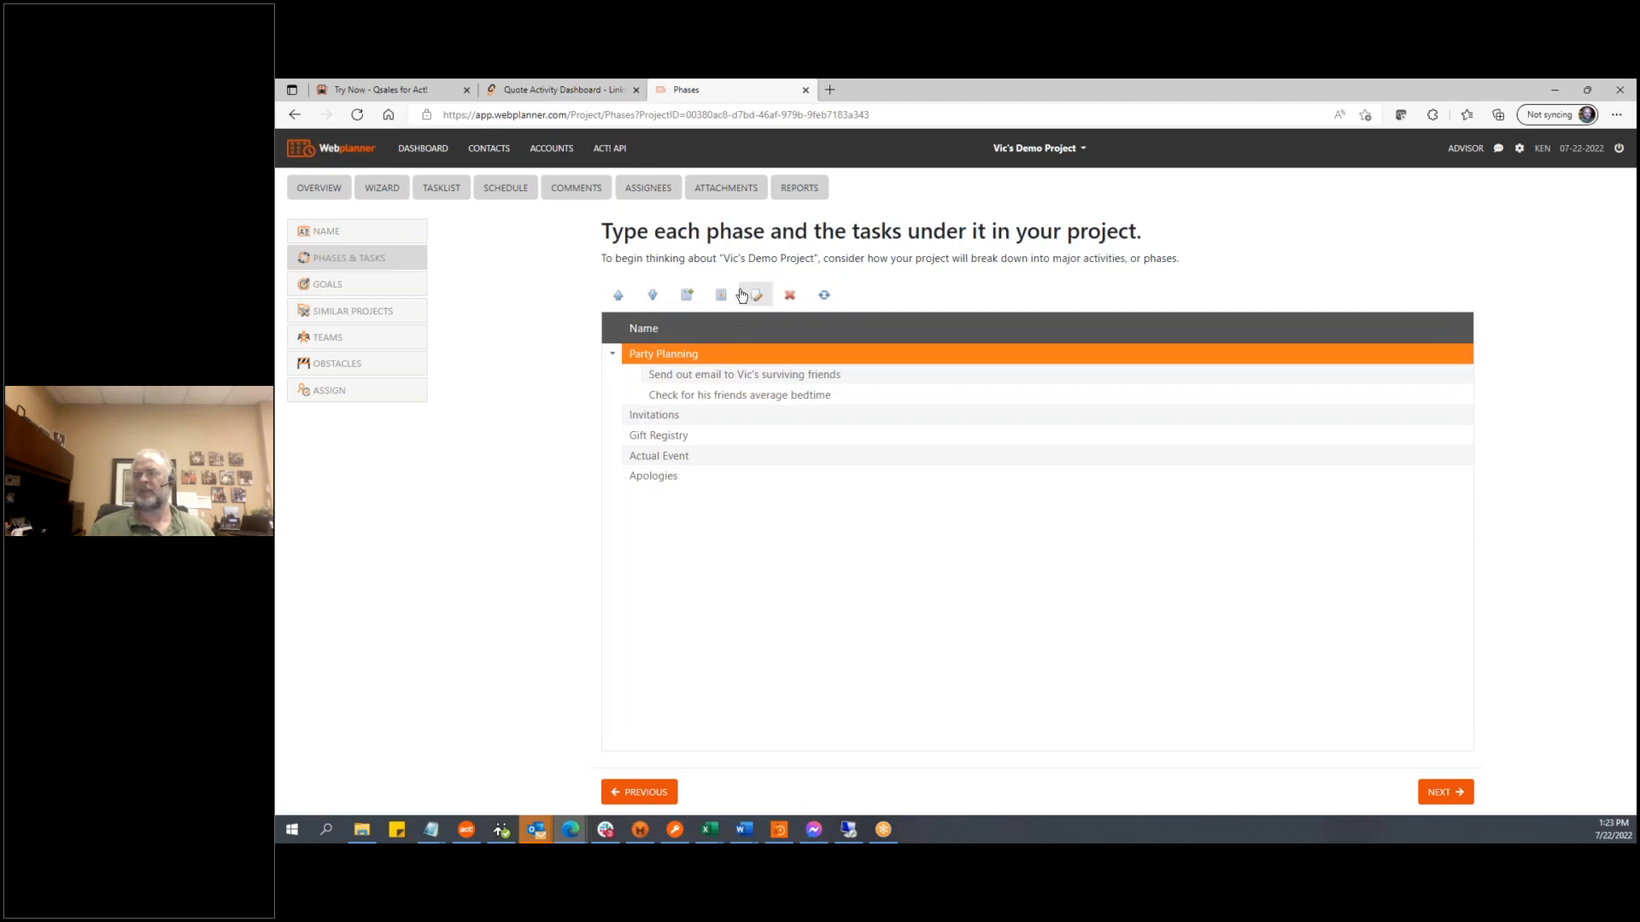
Add and save a third Party Planning task named "Find out how cheap they are all are"
left_click(722, 300)
type("Find out how cheap they a")
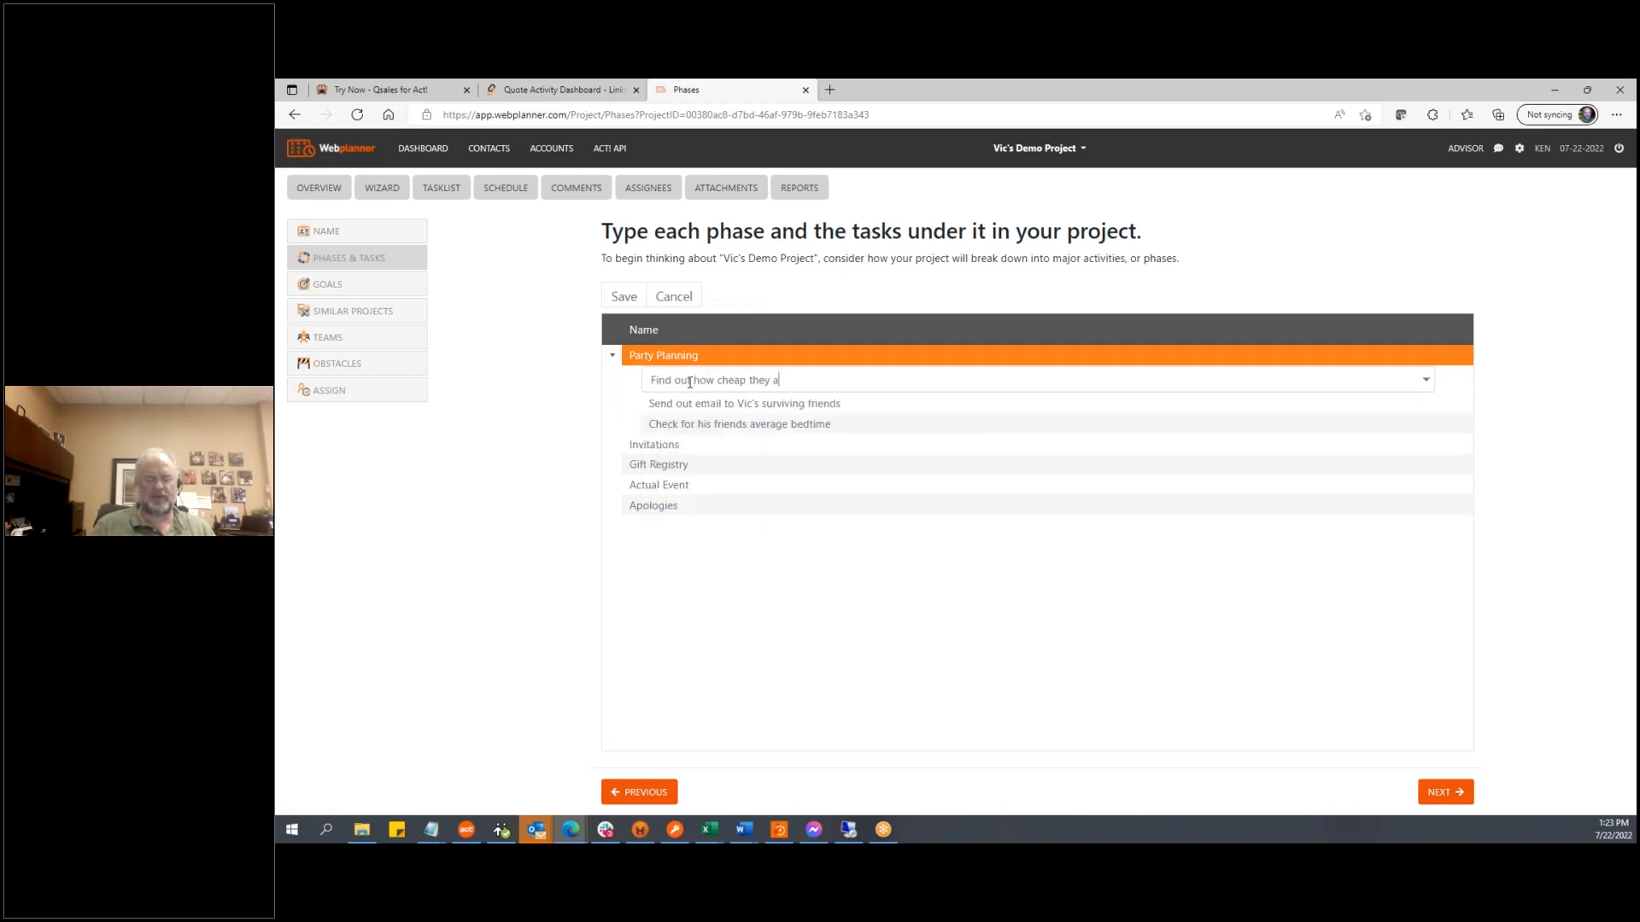
type("re all are")
left_click(624, 296)
Add and save a task under the Invitations phase named "Evite his friends using cheapest service possible. Hopefully free"
left_click(707, 436)
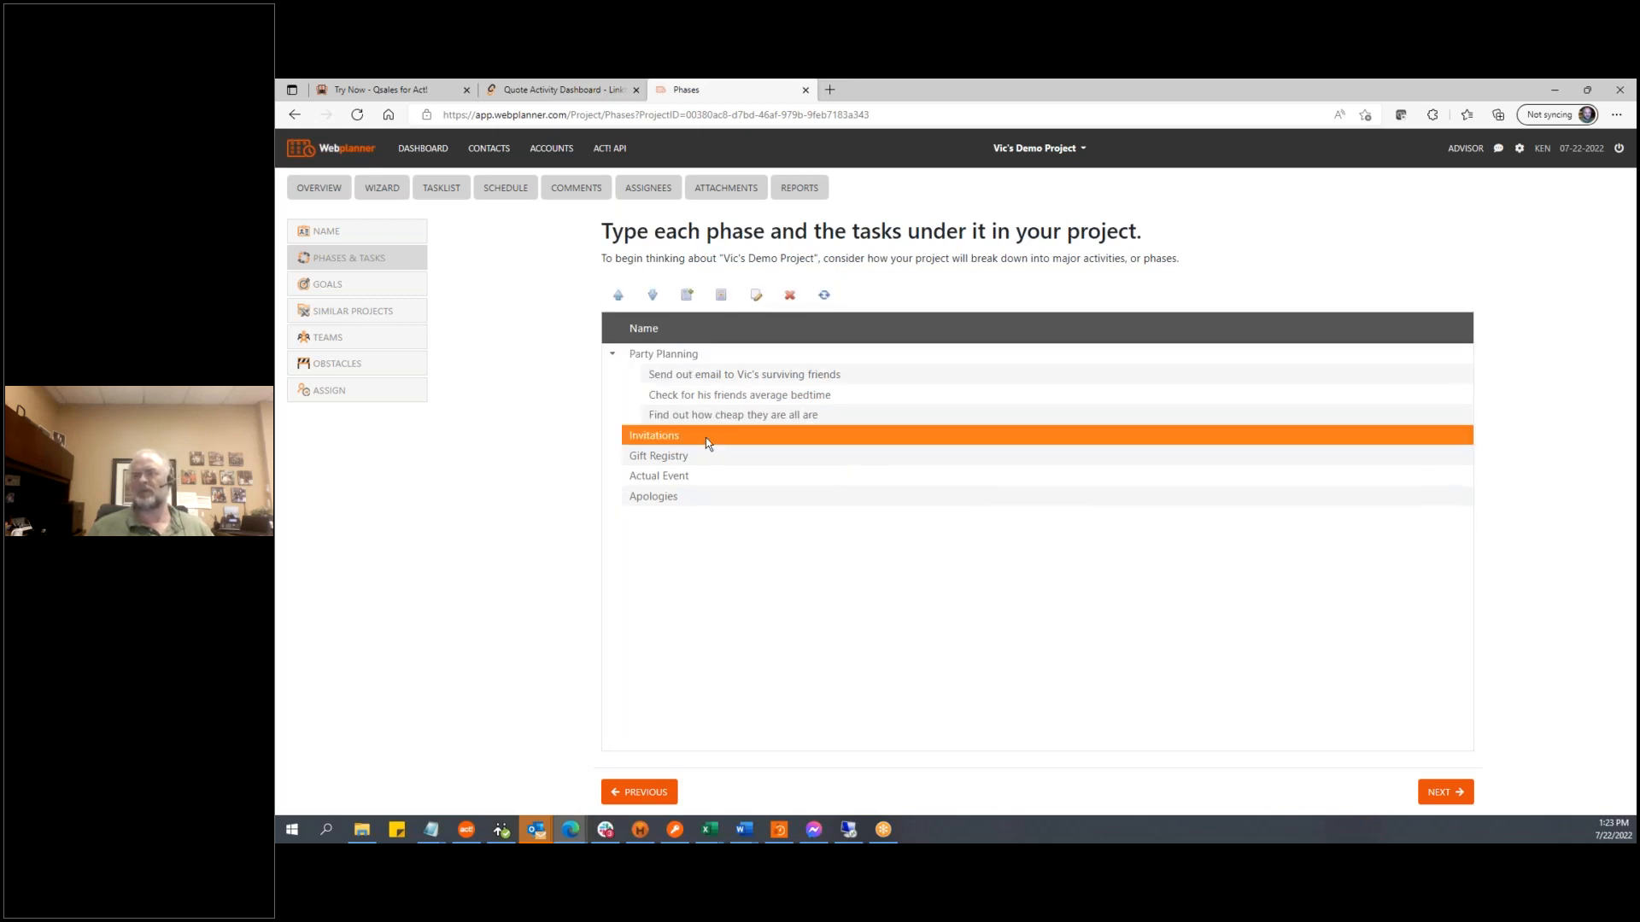
left_click(719, 297)
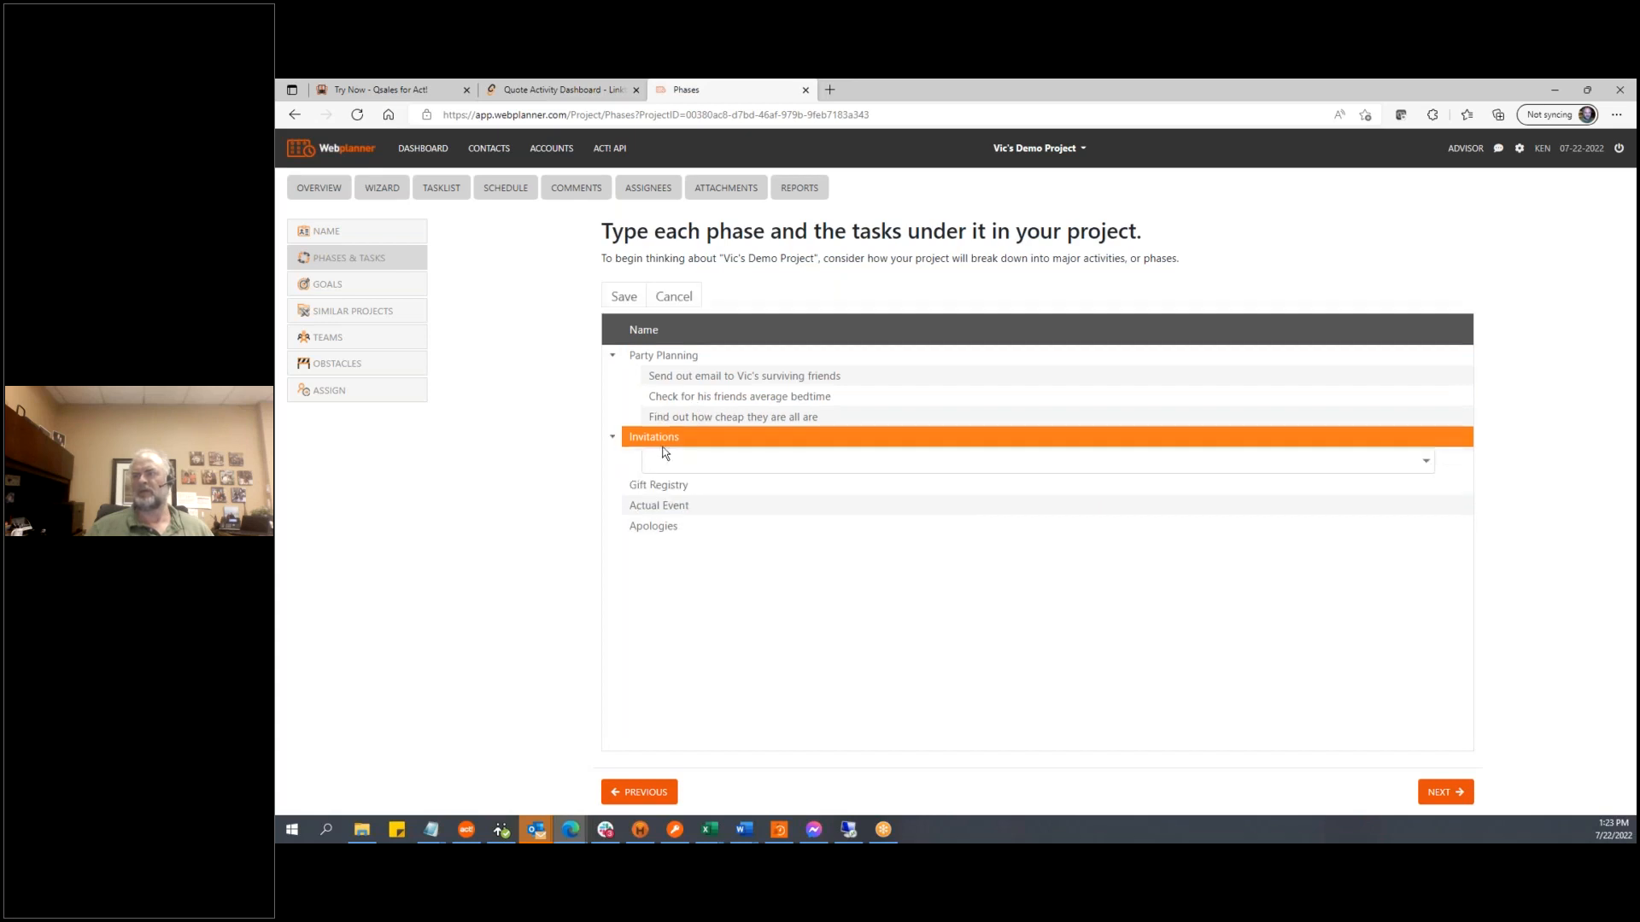
type("Ente")
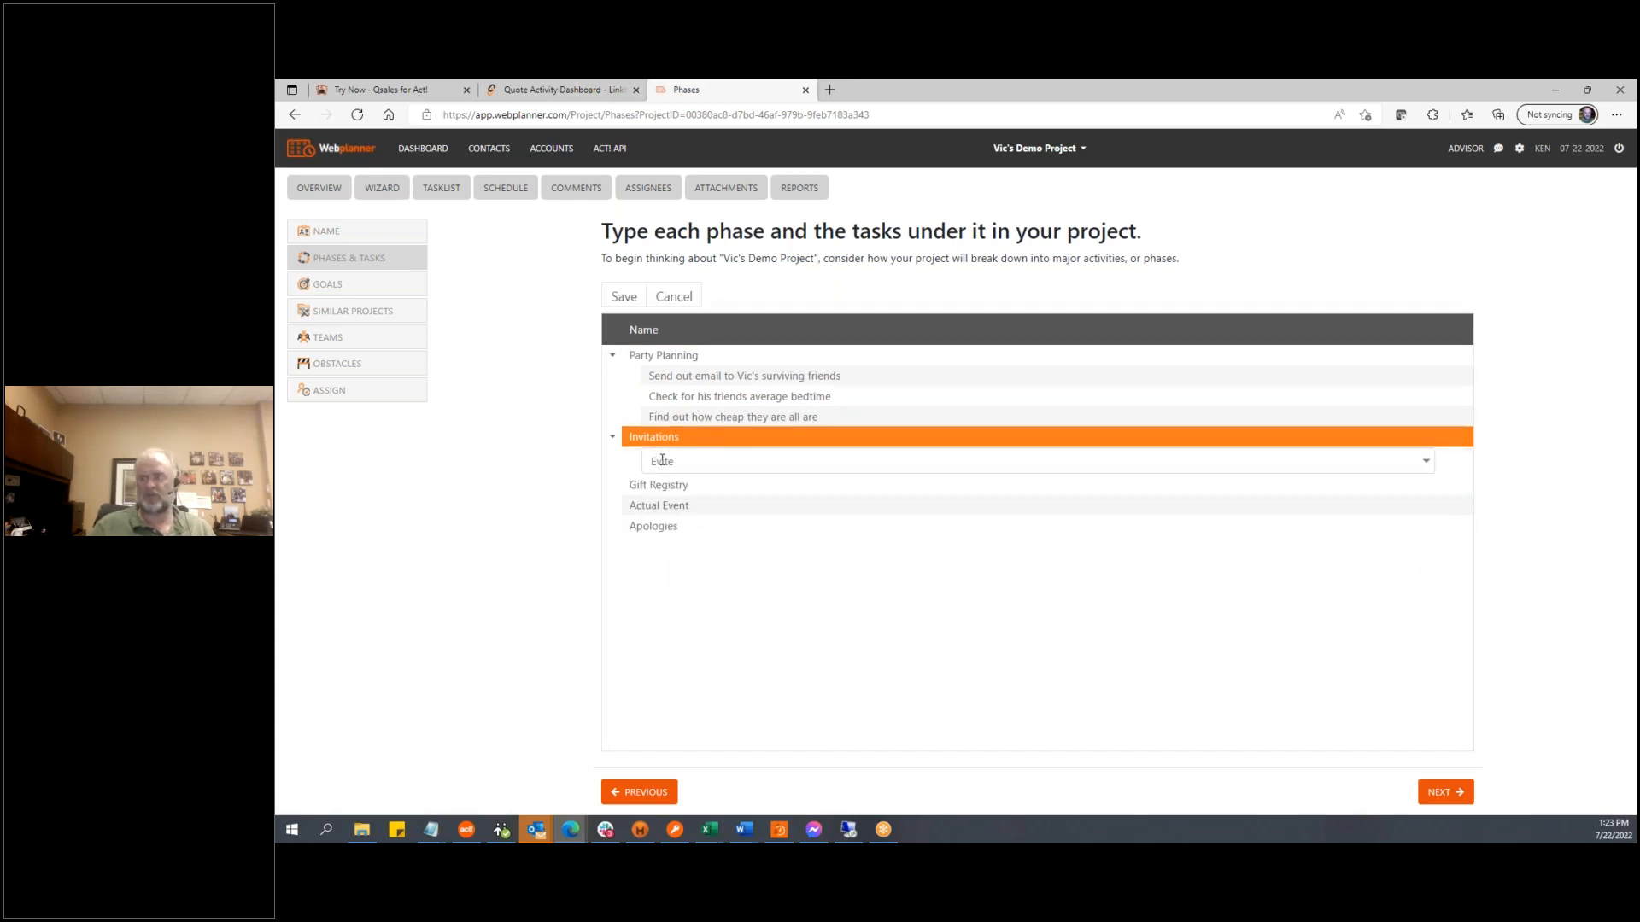
type(" his friends ")
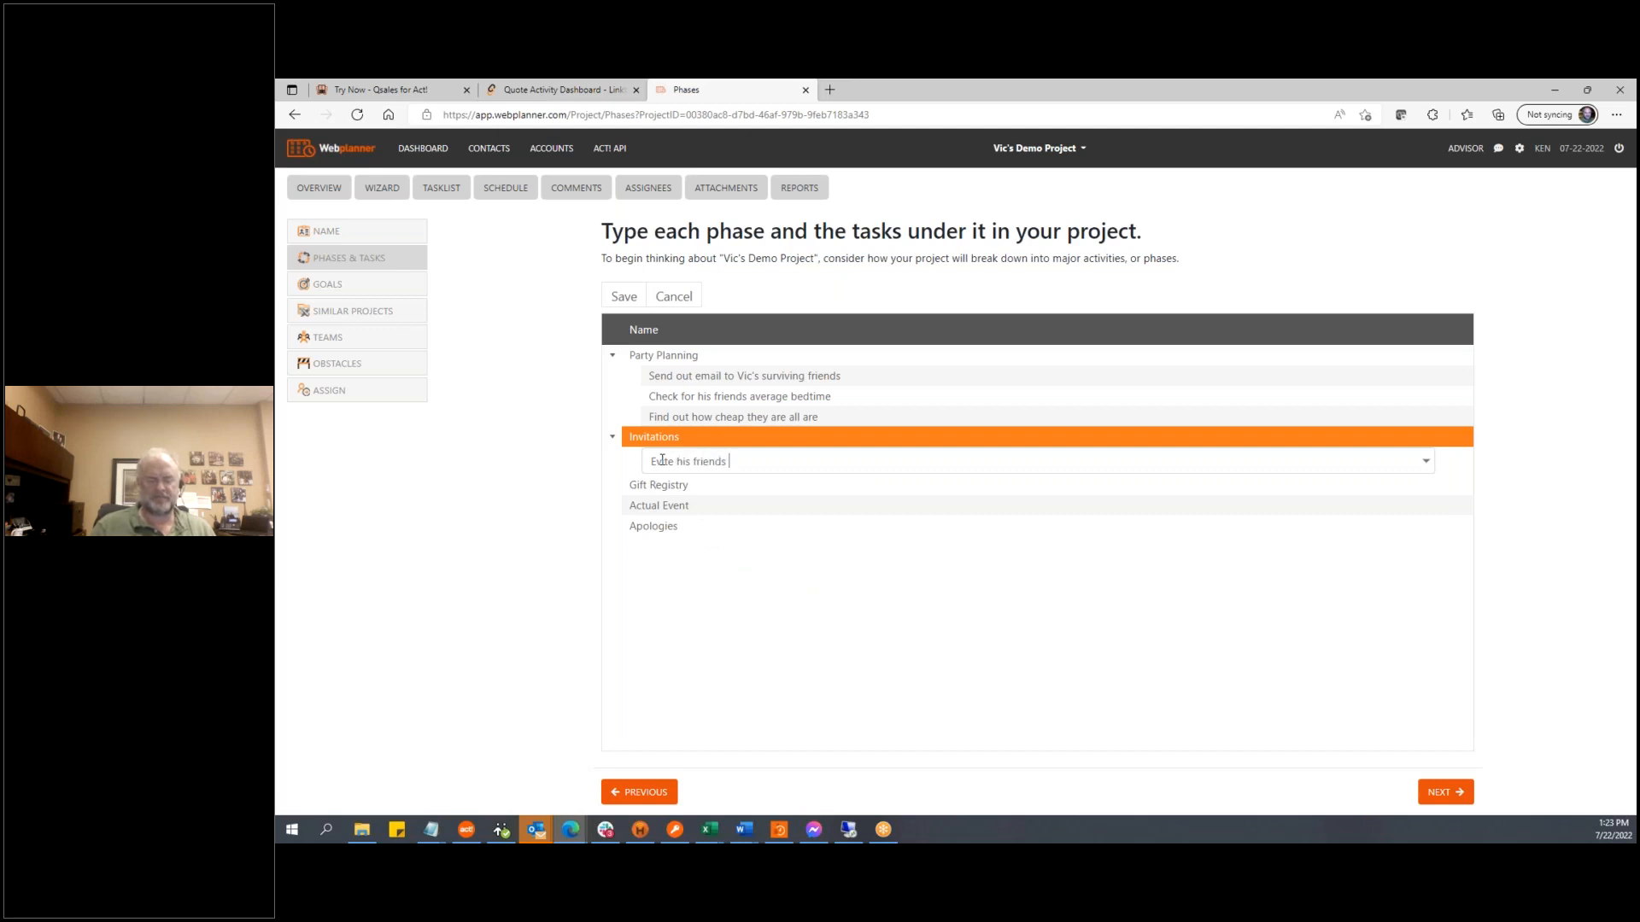
type("using cheapest service possible. Hopefully free")
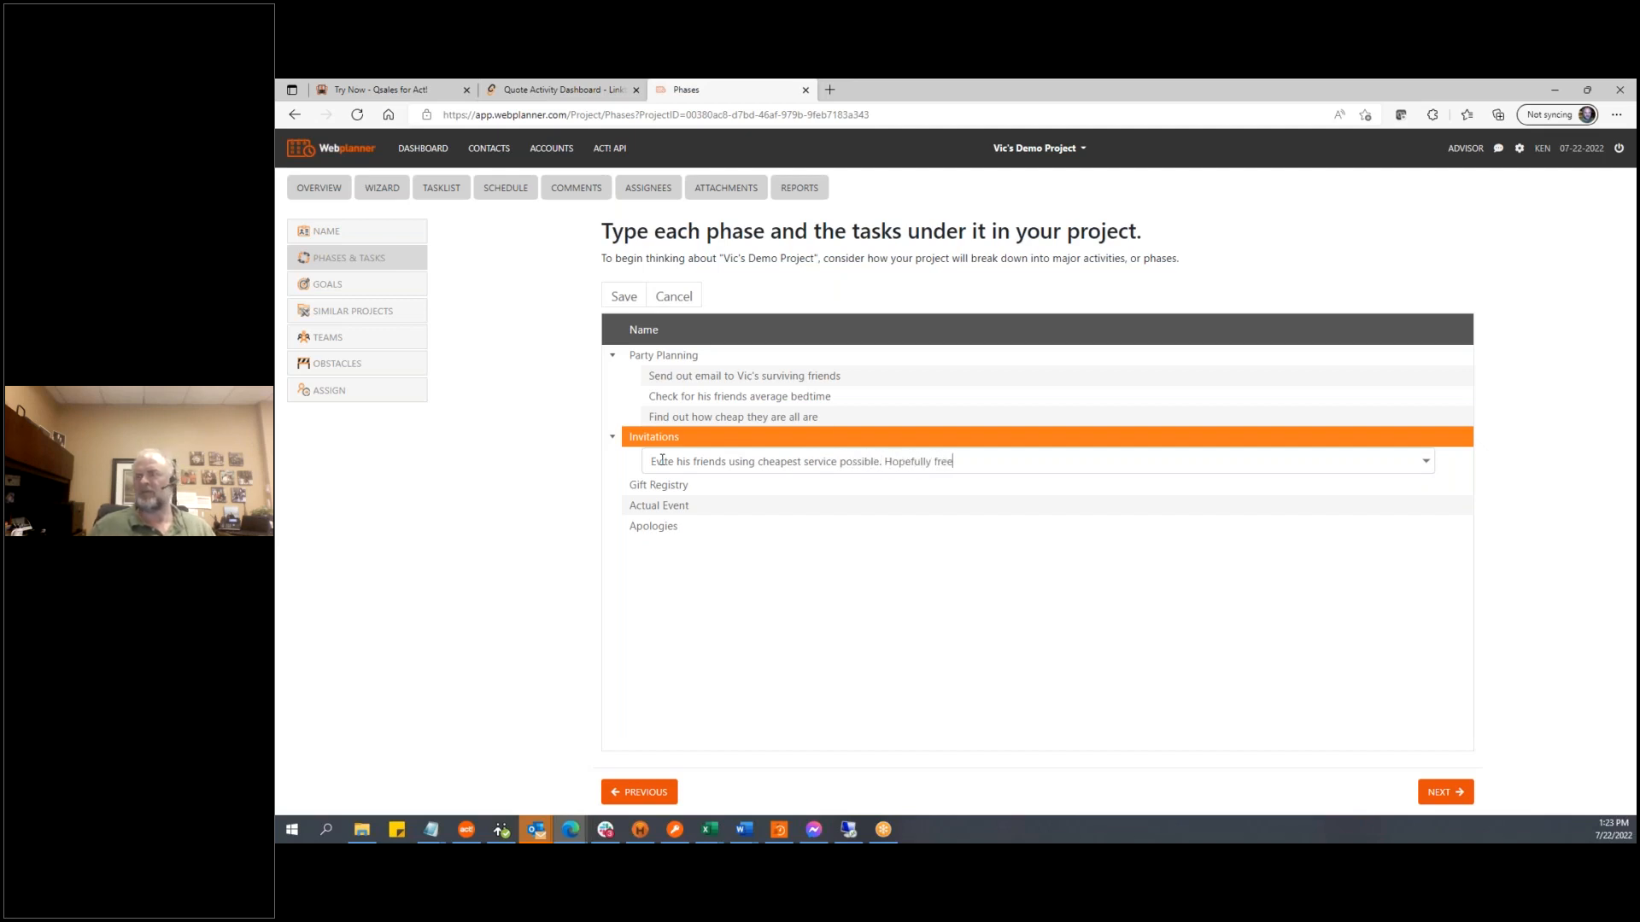
key("Return")
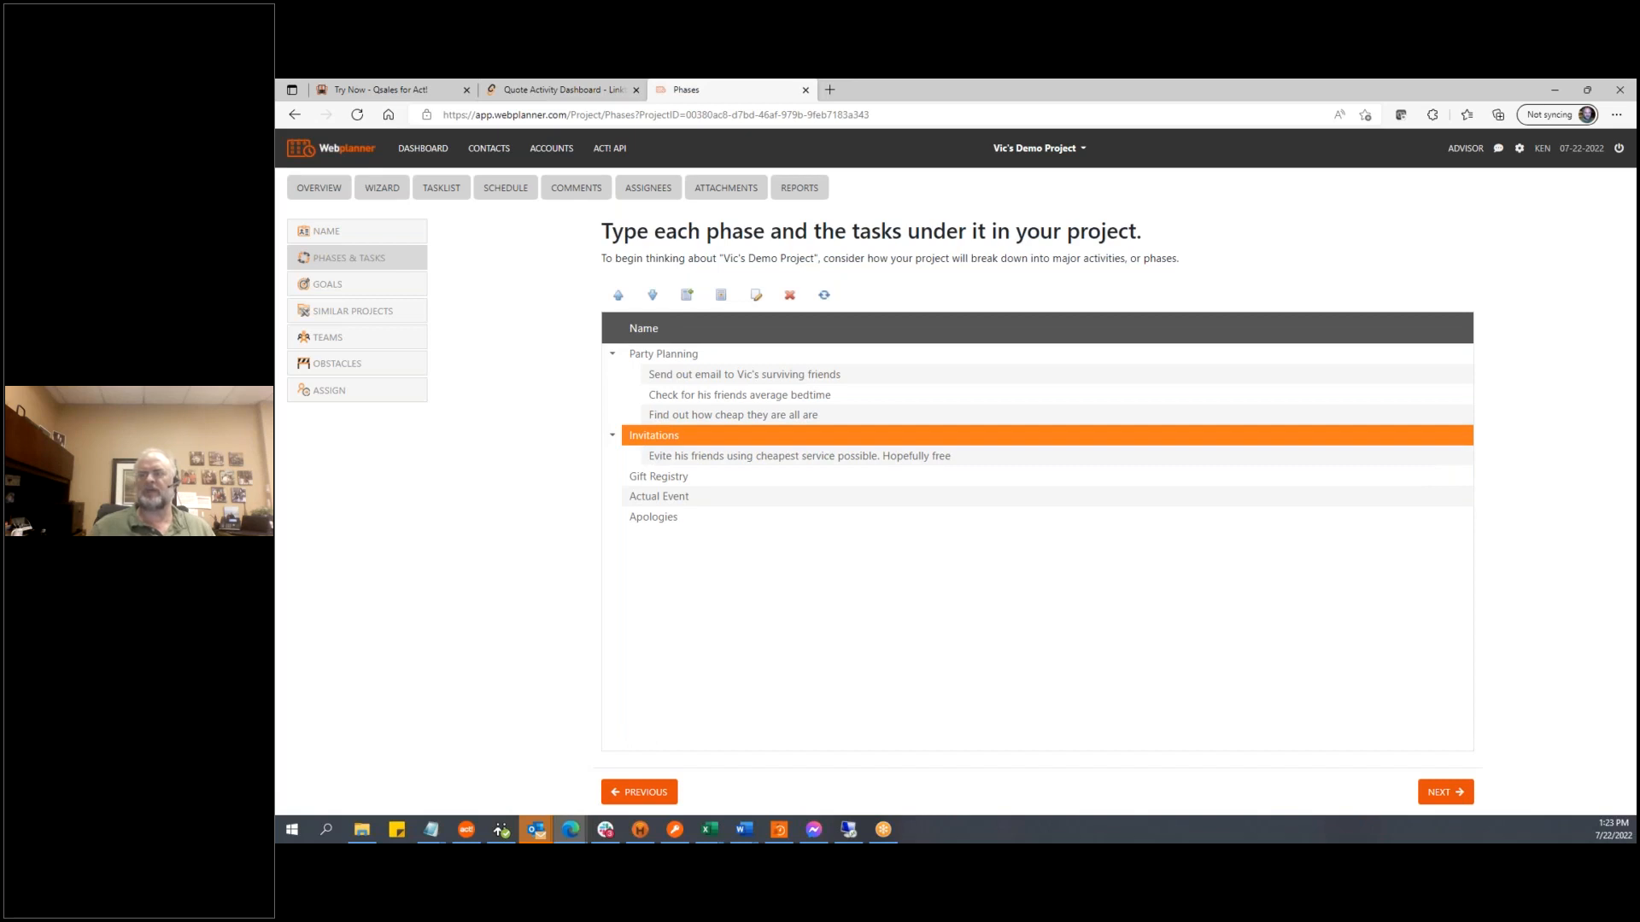
Add and save a task under the Gift Registry phase for registering at WalMart, where the honoree shops most often
left_click(671, 475)
left_click(720, 296)
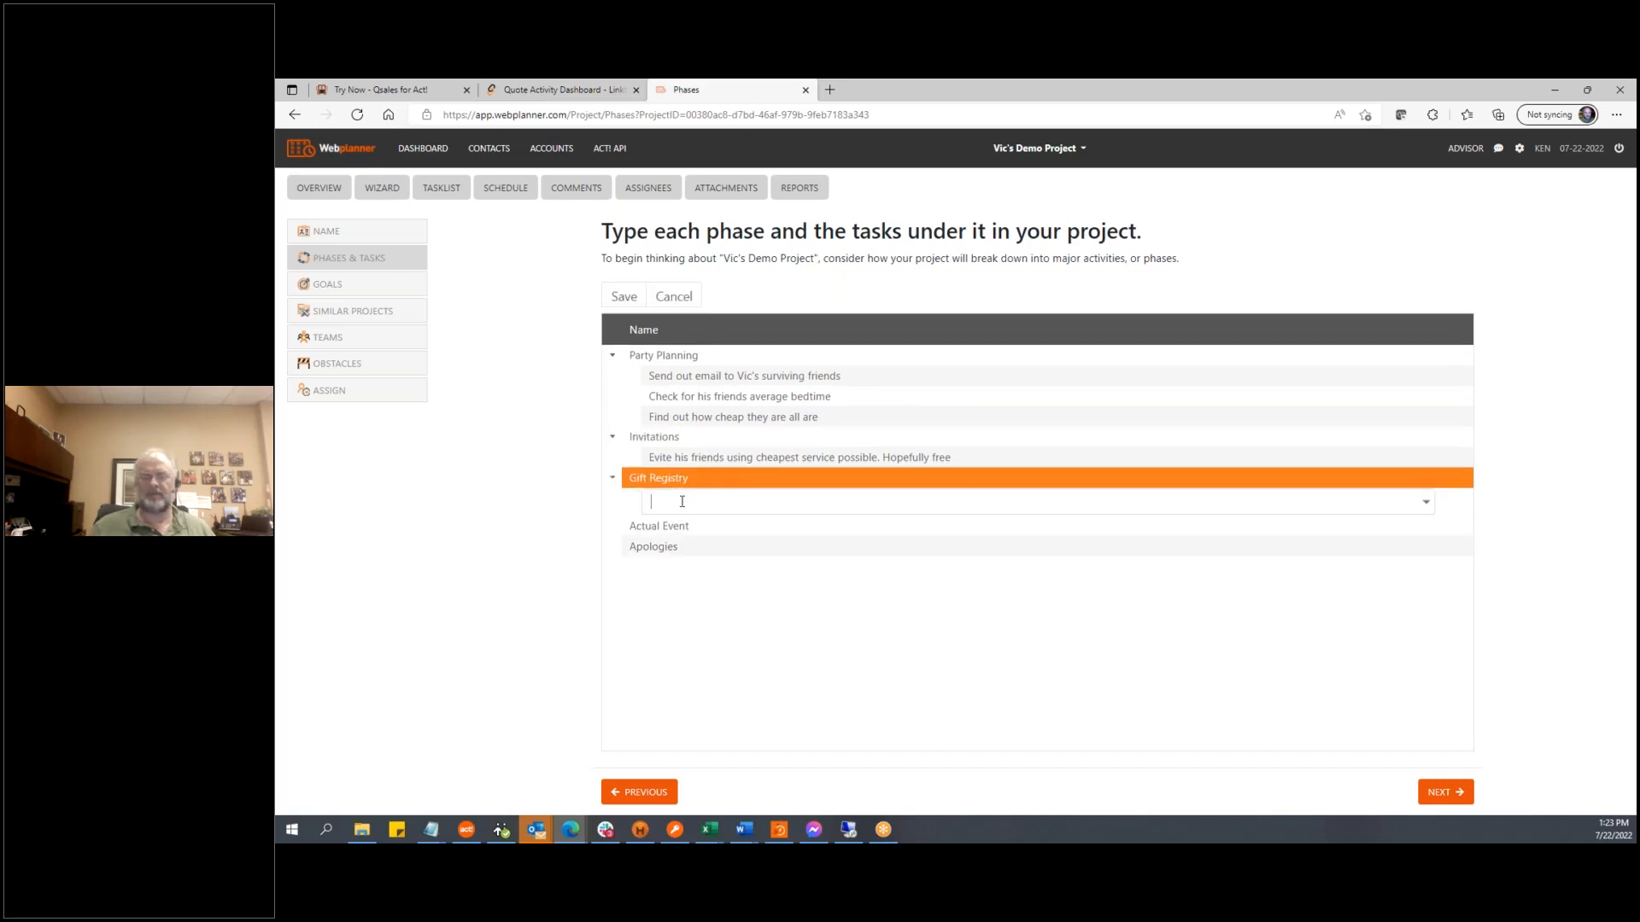
type("Reg")
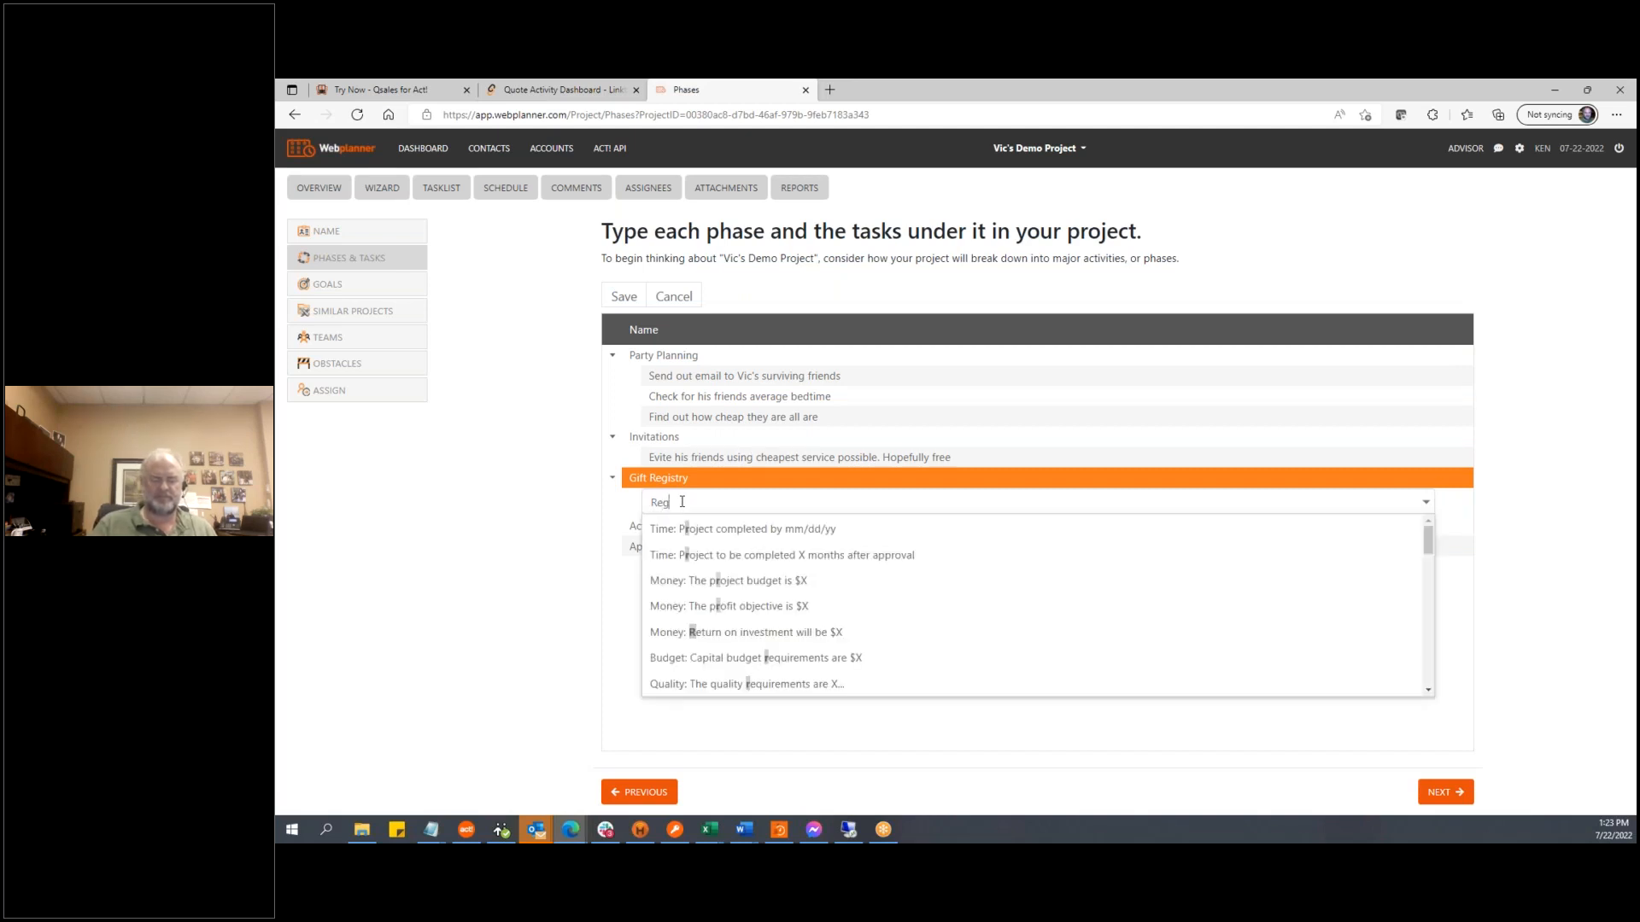
type("ister at ")
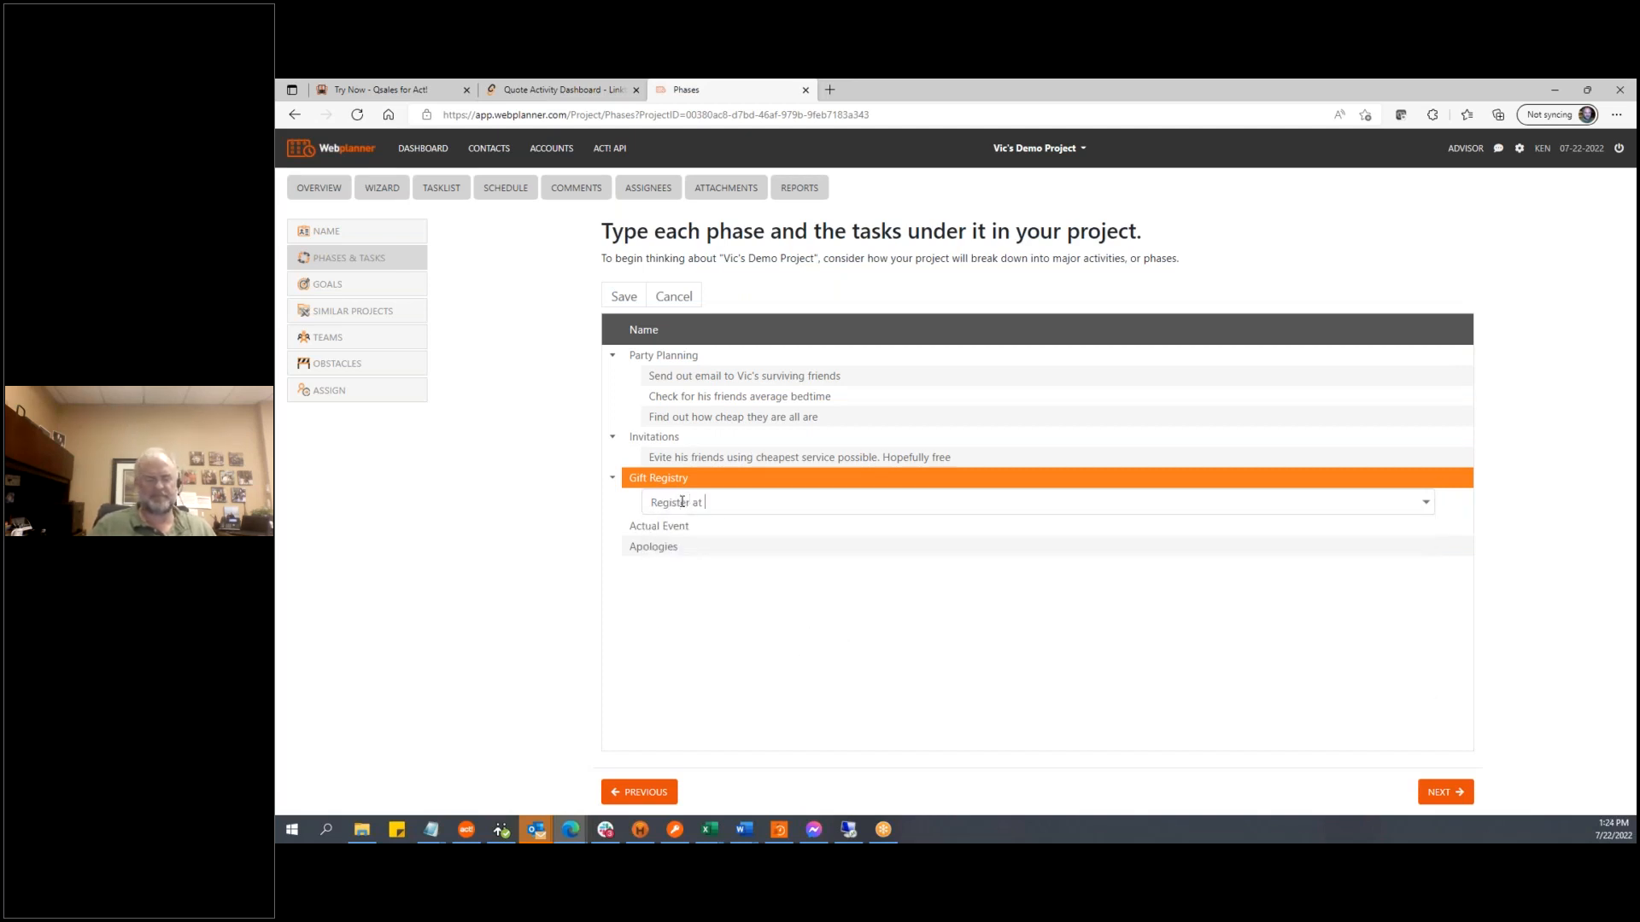
type("WalMart, where Vic ")
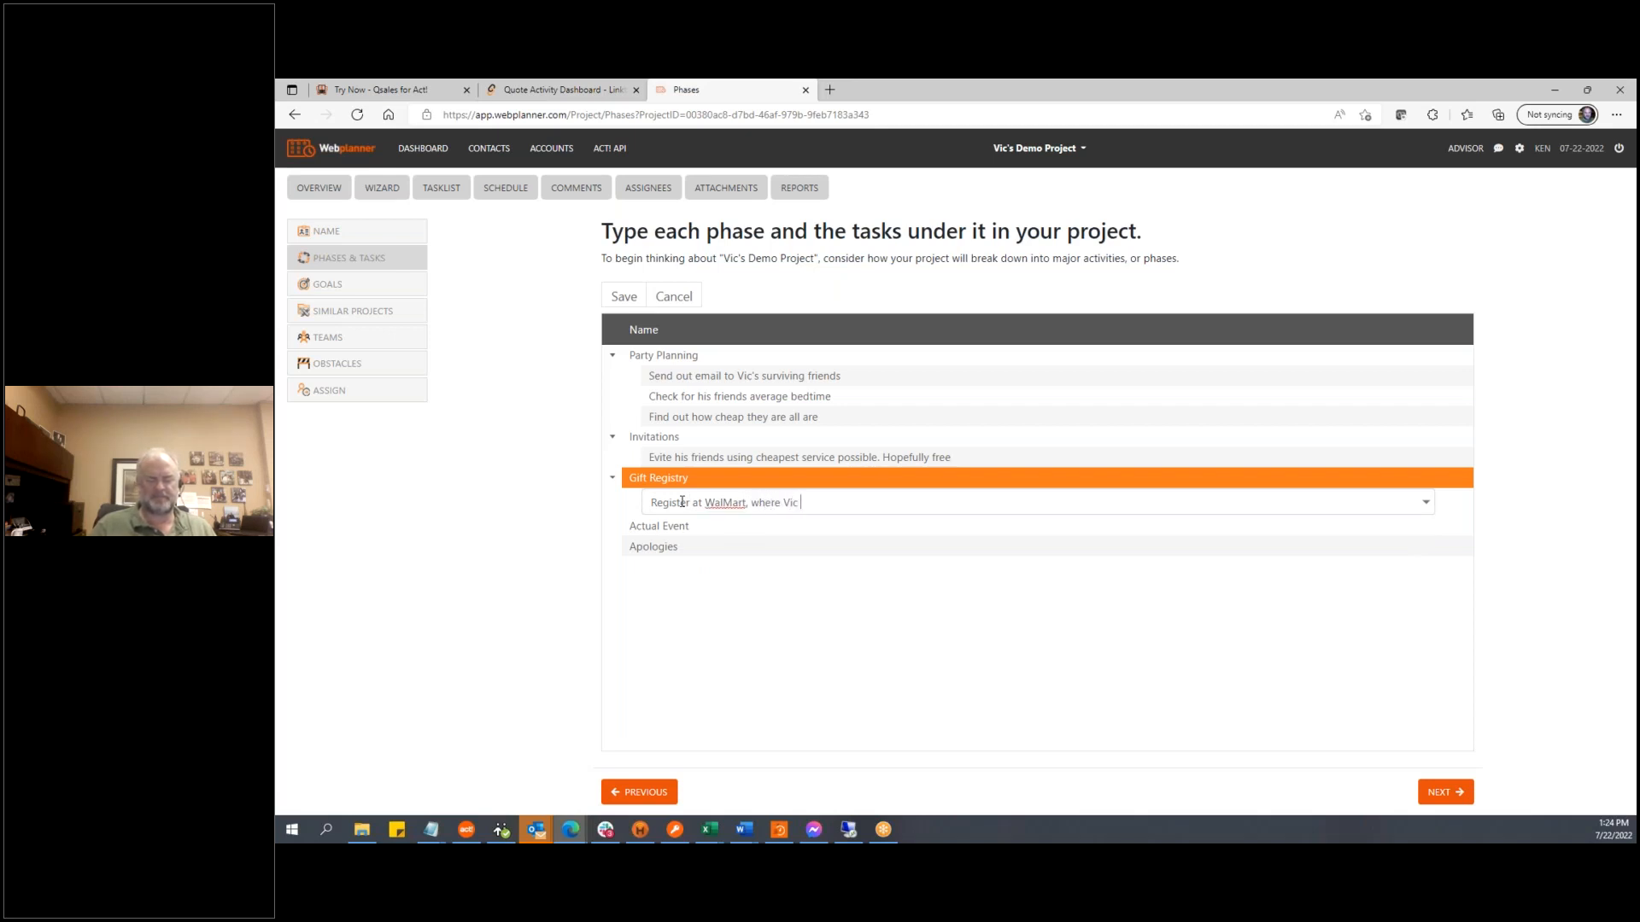
type("shops most of")
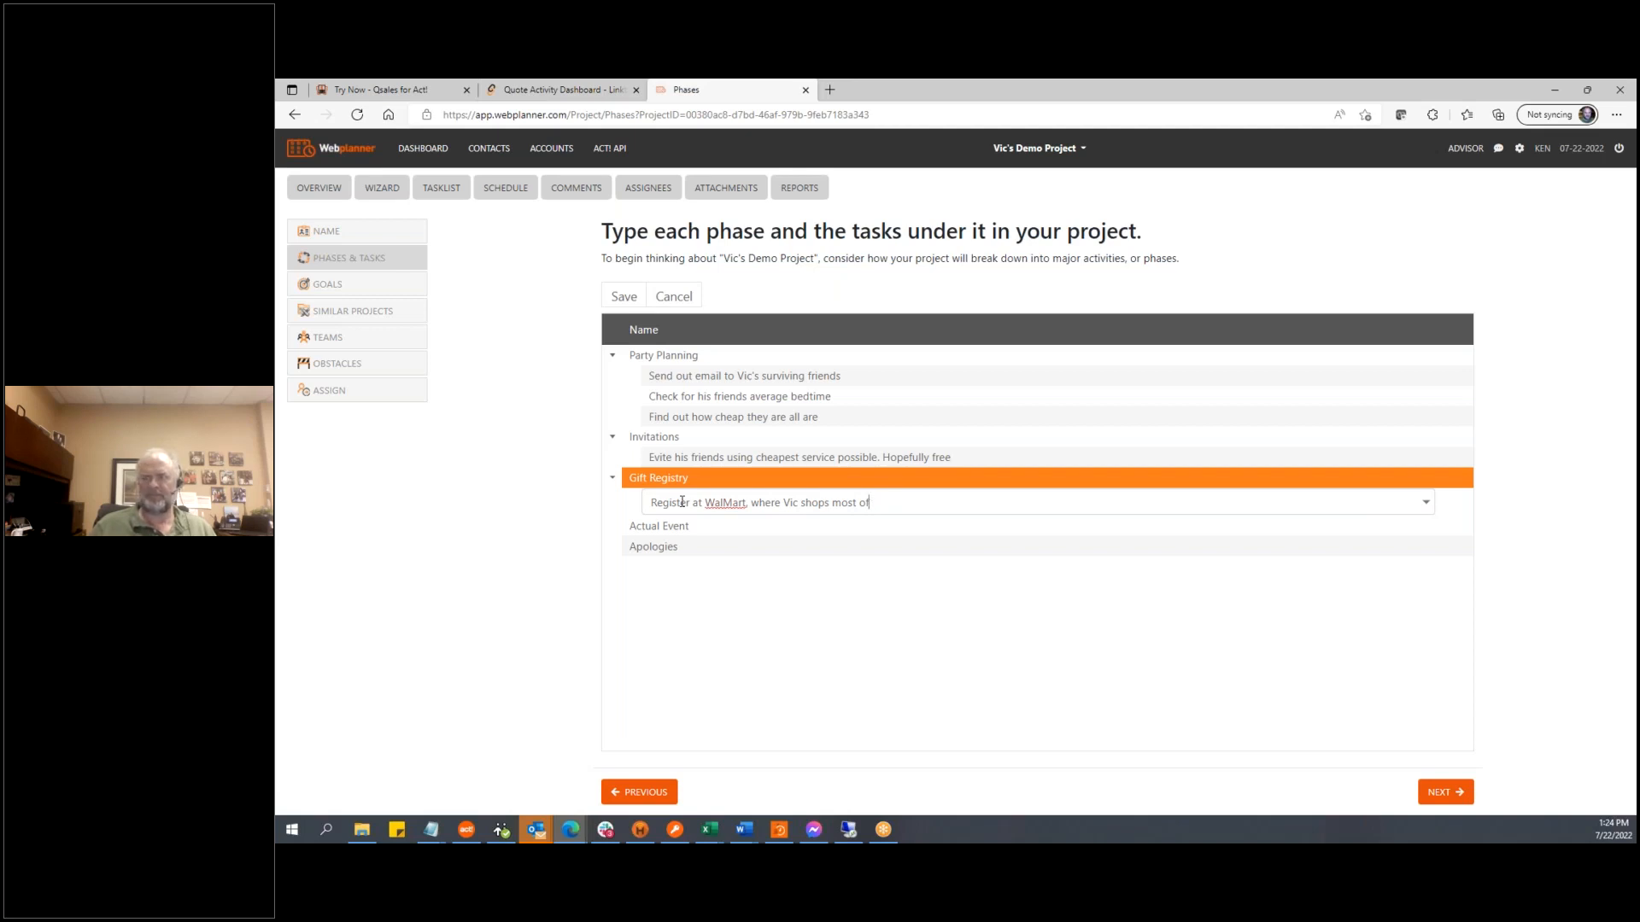
type("ficten")
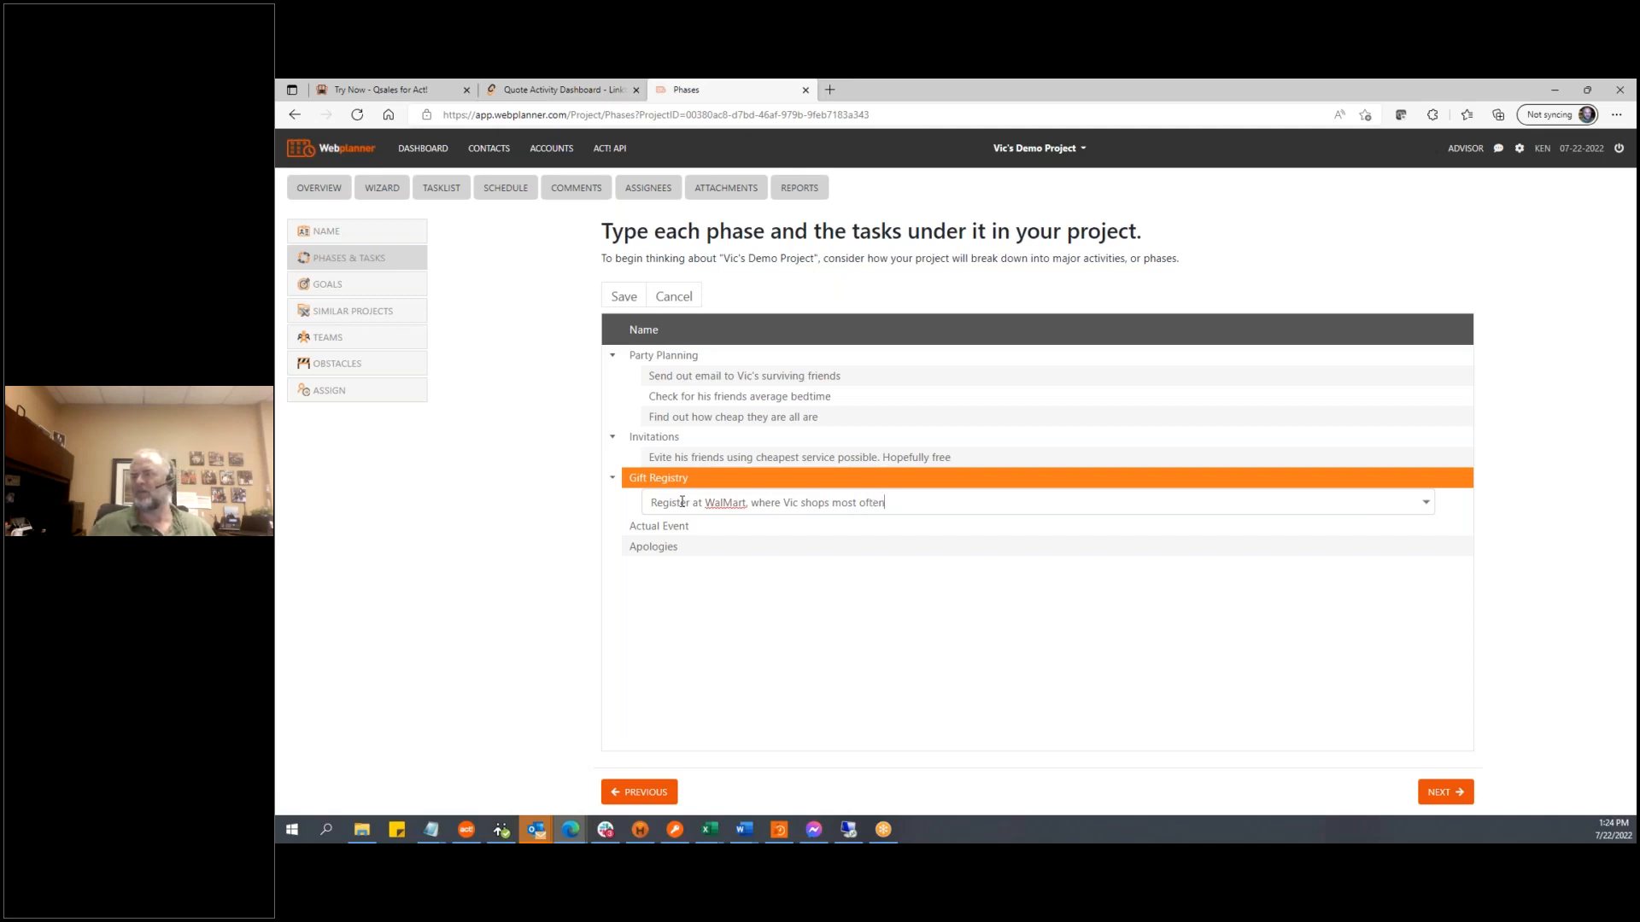
key("Return")
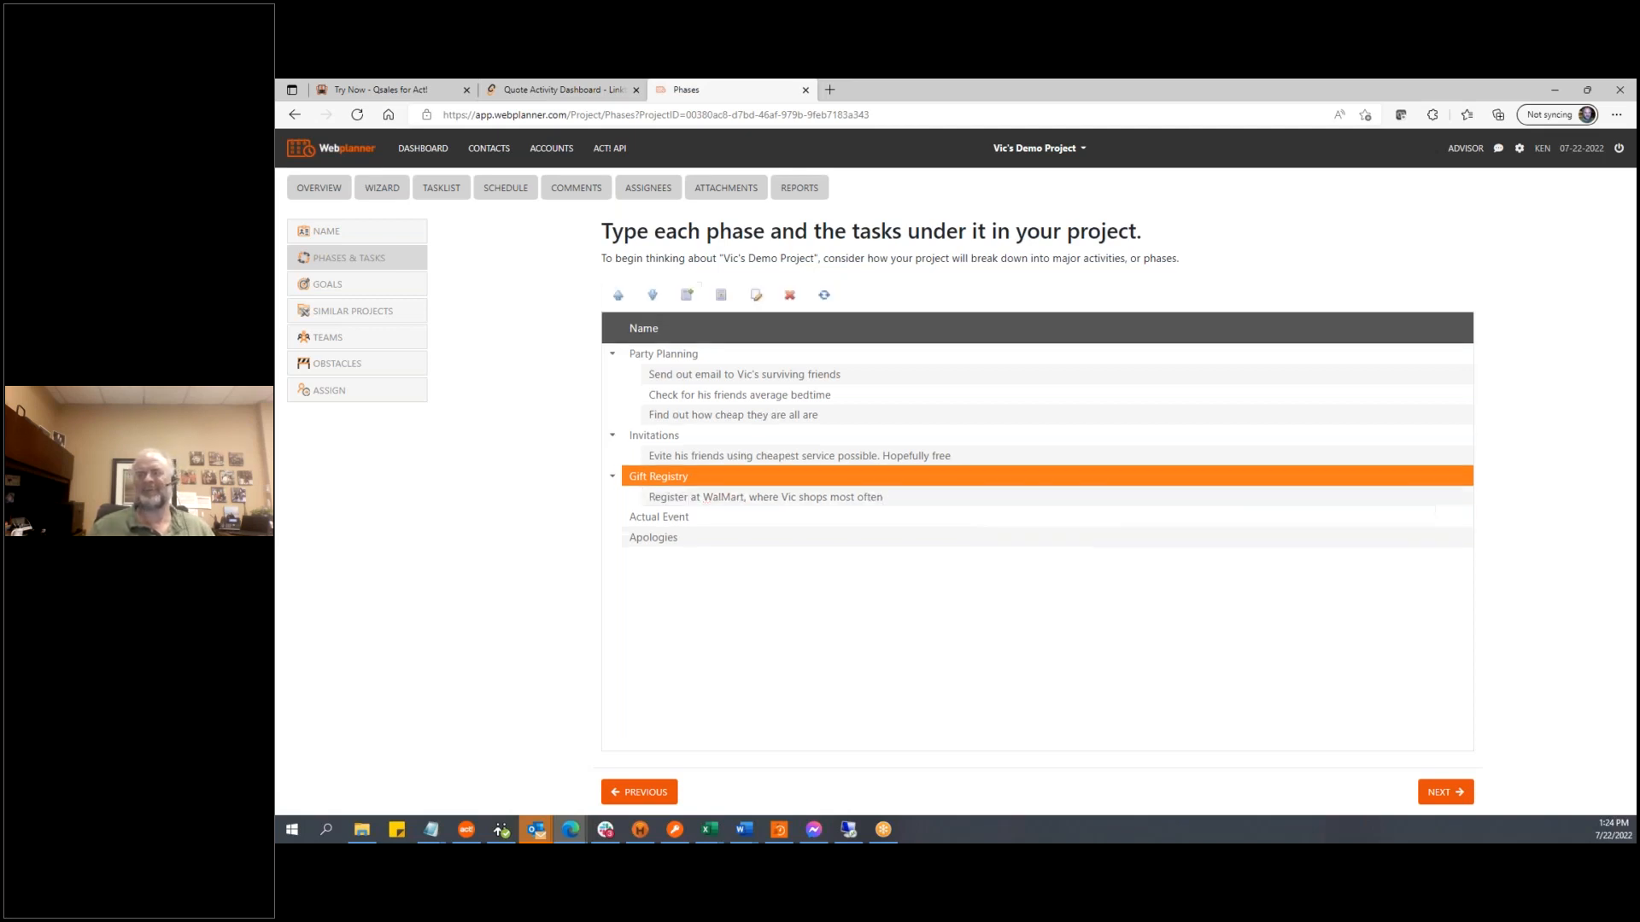
Add and save a task under the Actual Event phase named "Large knitting circle at nearby army lodge"
left_click(698, 515)
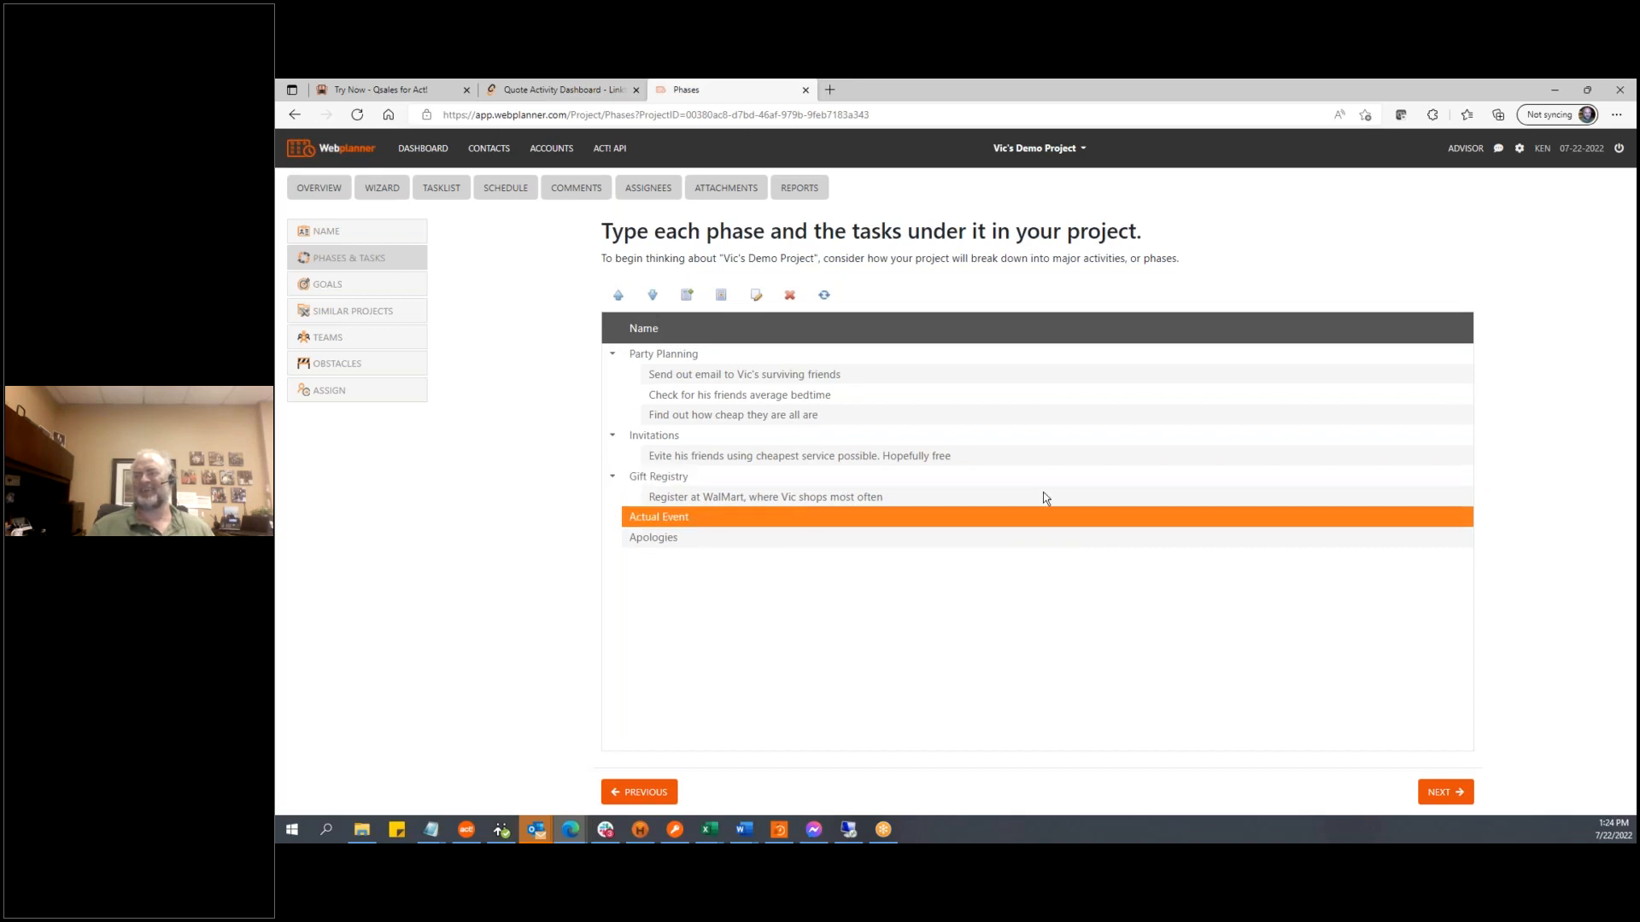
left_click(722, 297)
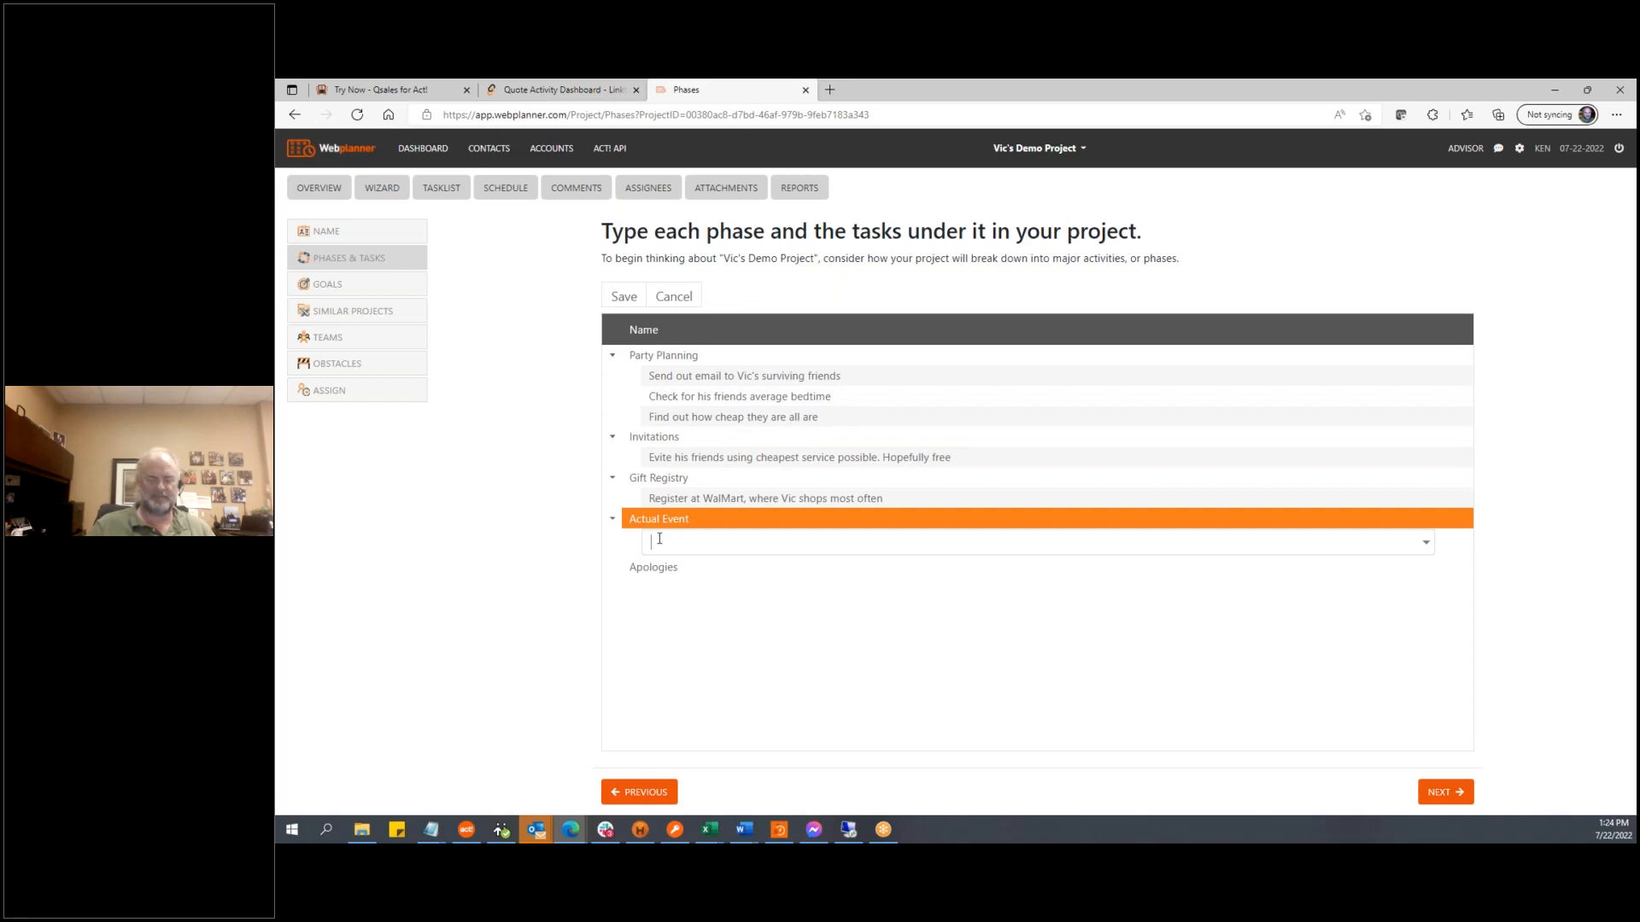
type("Large knitting circl")
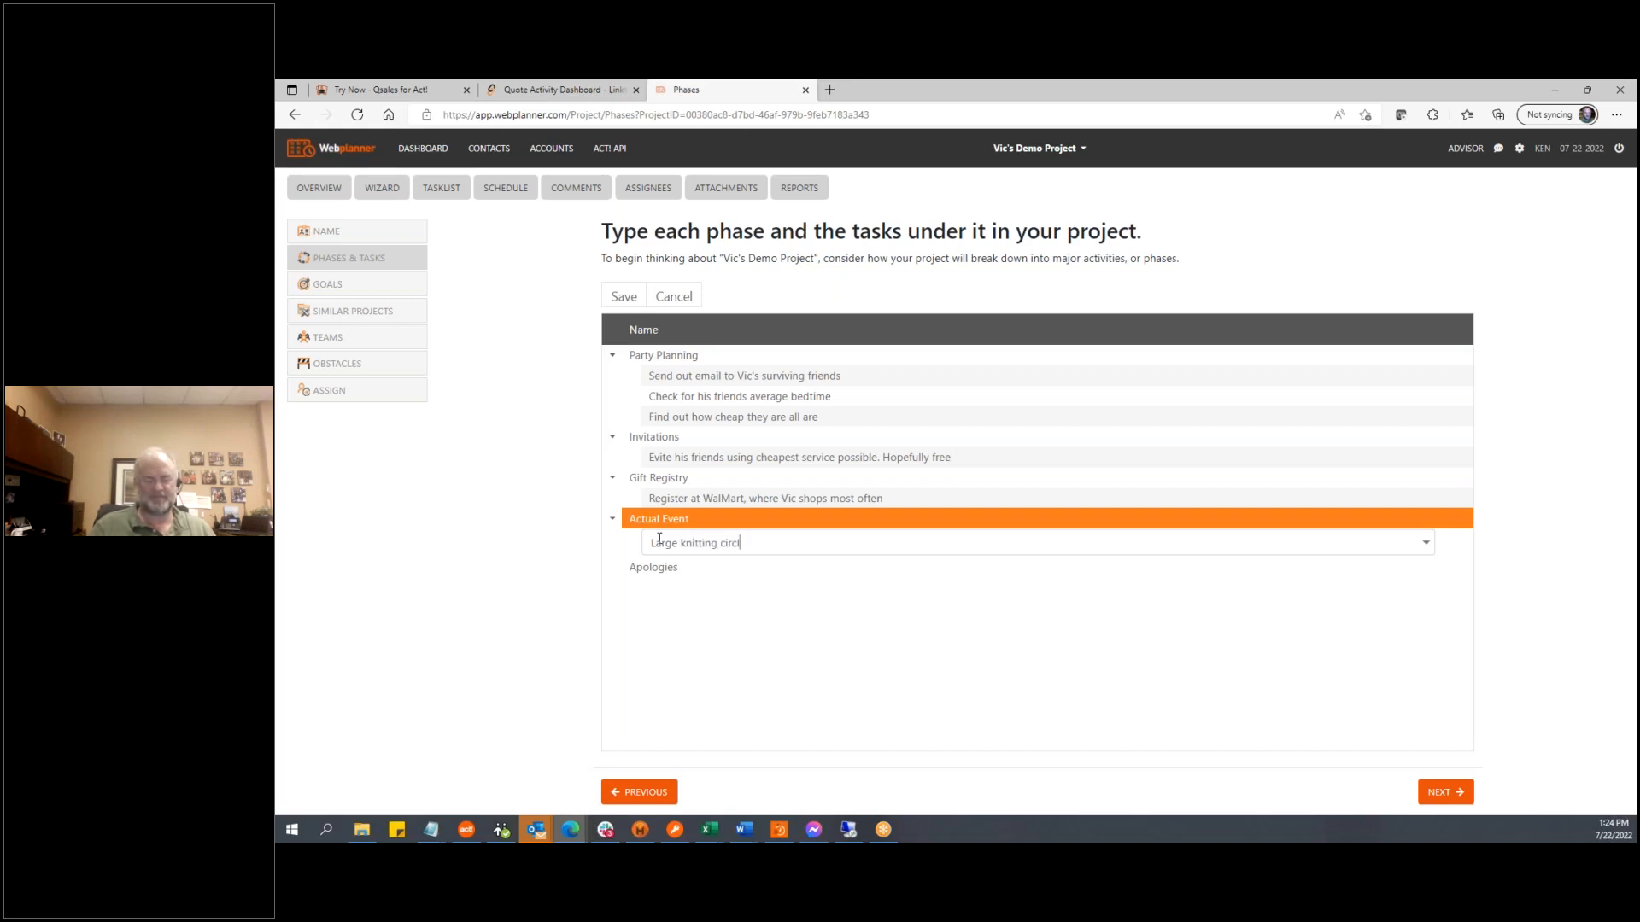
type("e at nearby army lodge")
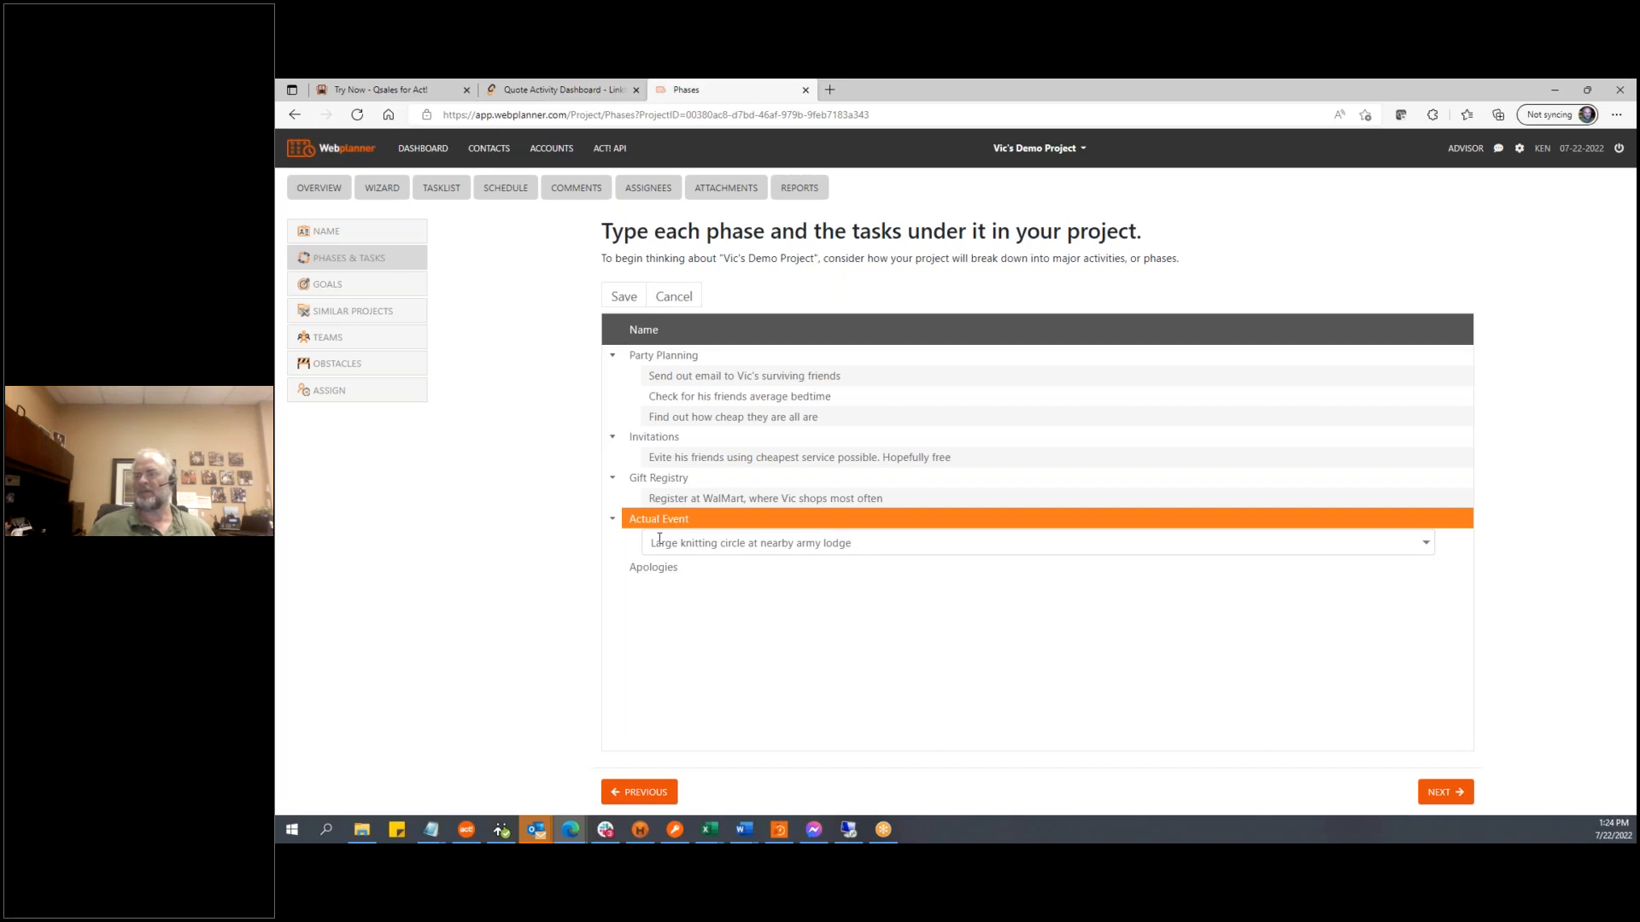
key("Return")
Add and save a task under the Apologies phase named "Send out carnations to any of his surviving friends"
left_click(689, 560)
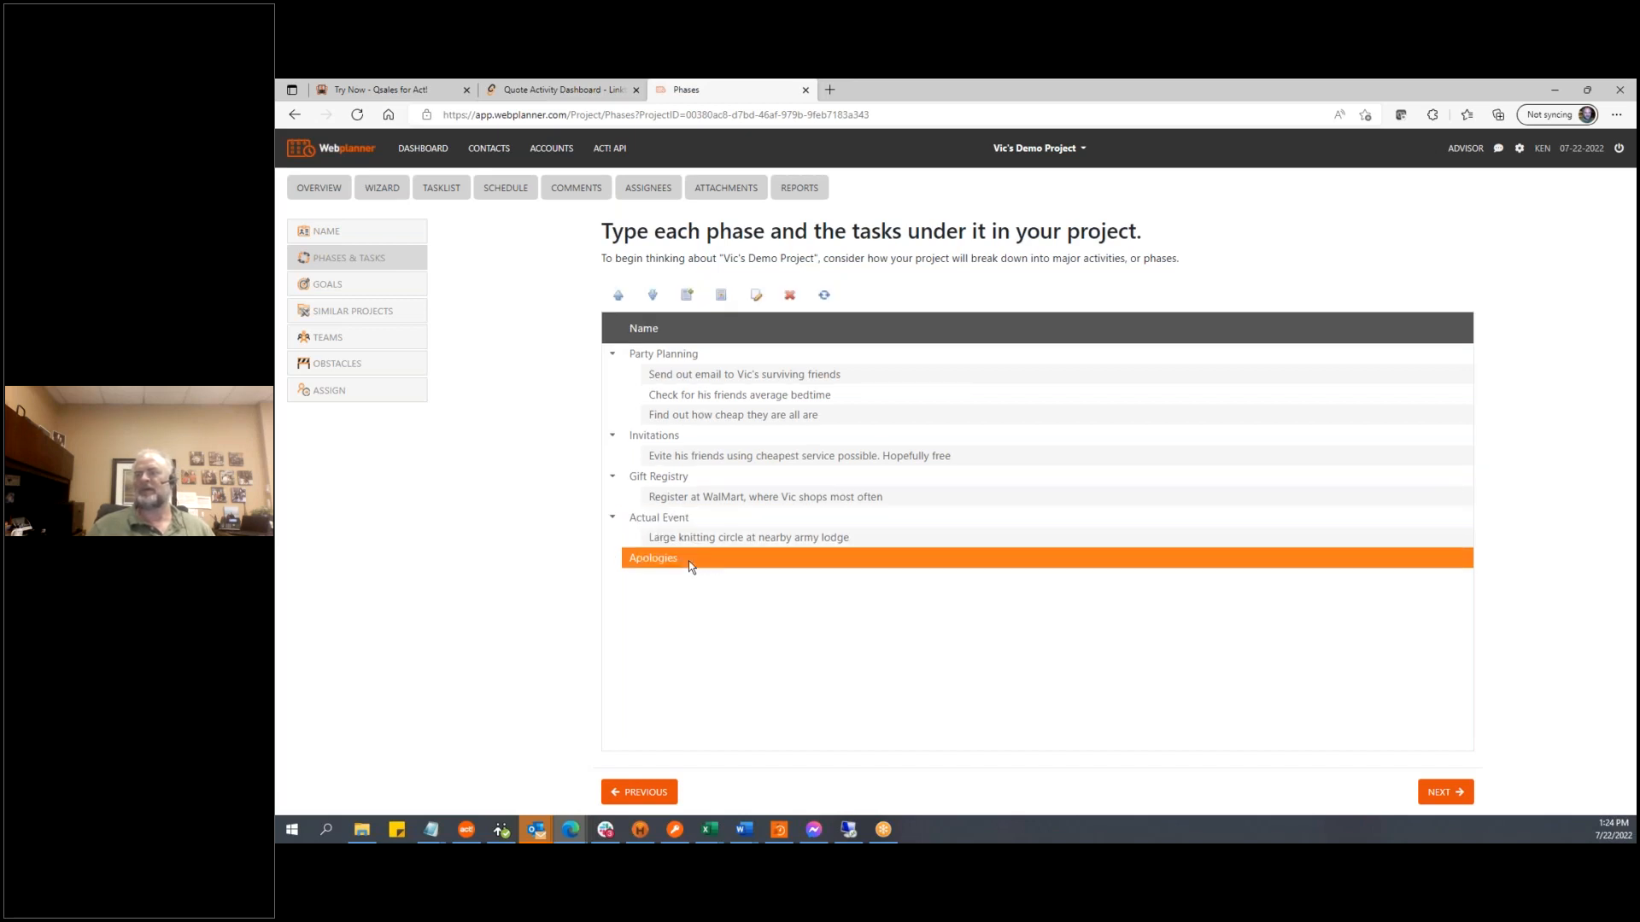
left_click(720, 294)
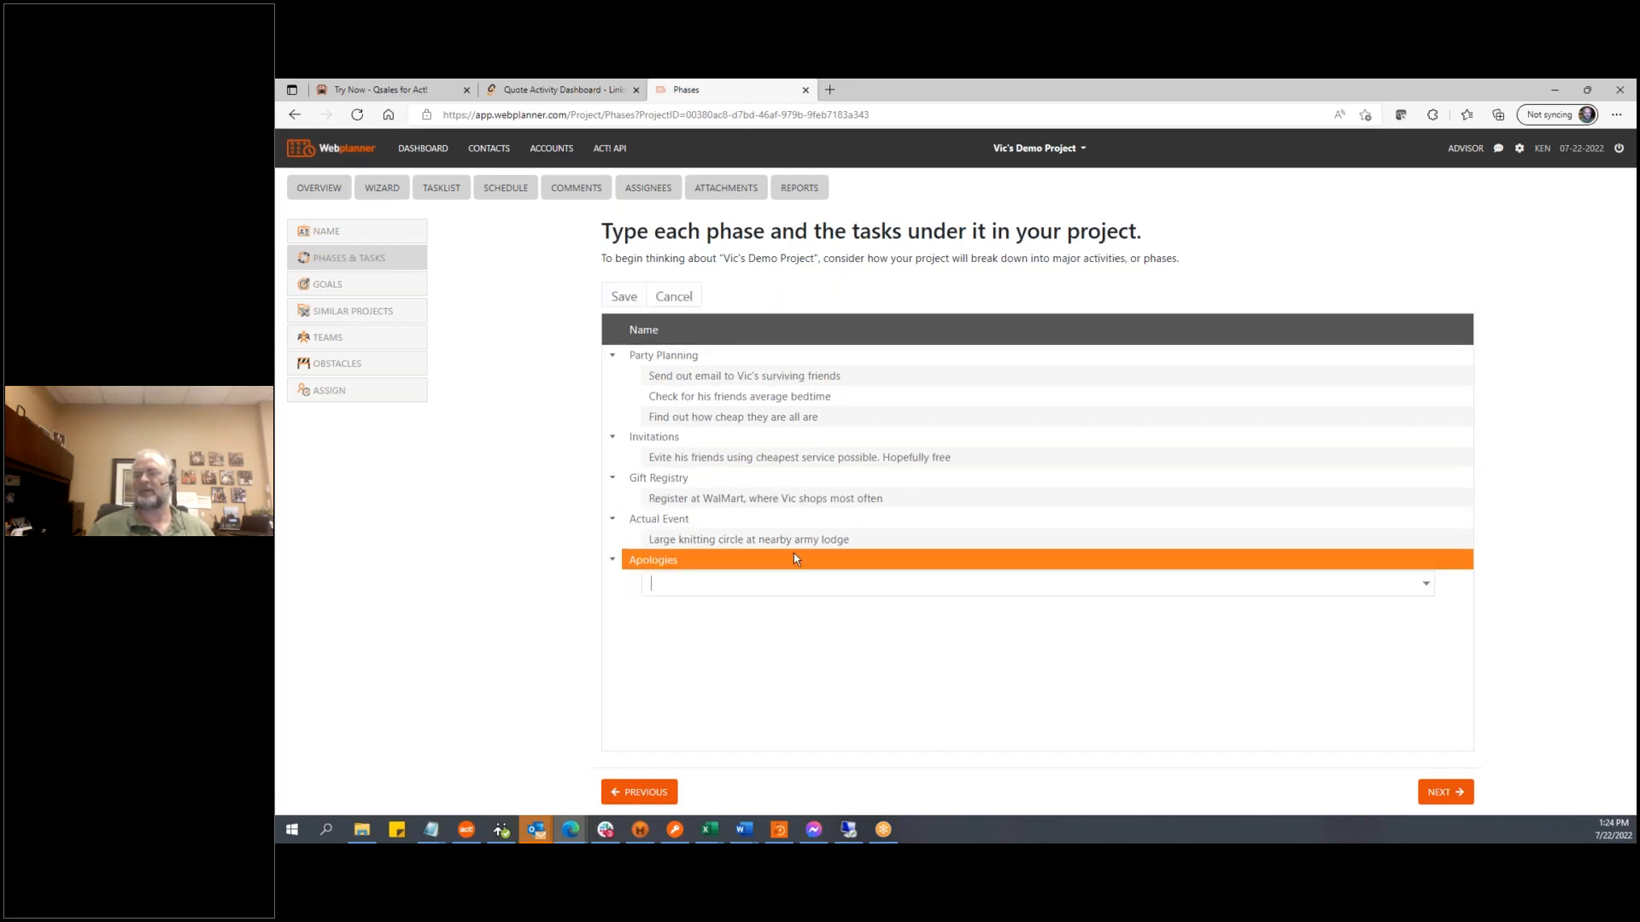
type("Sen")
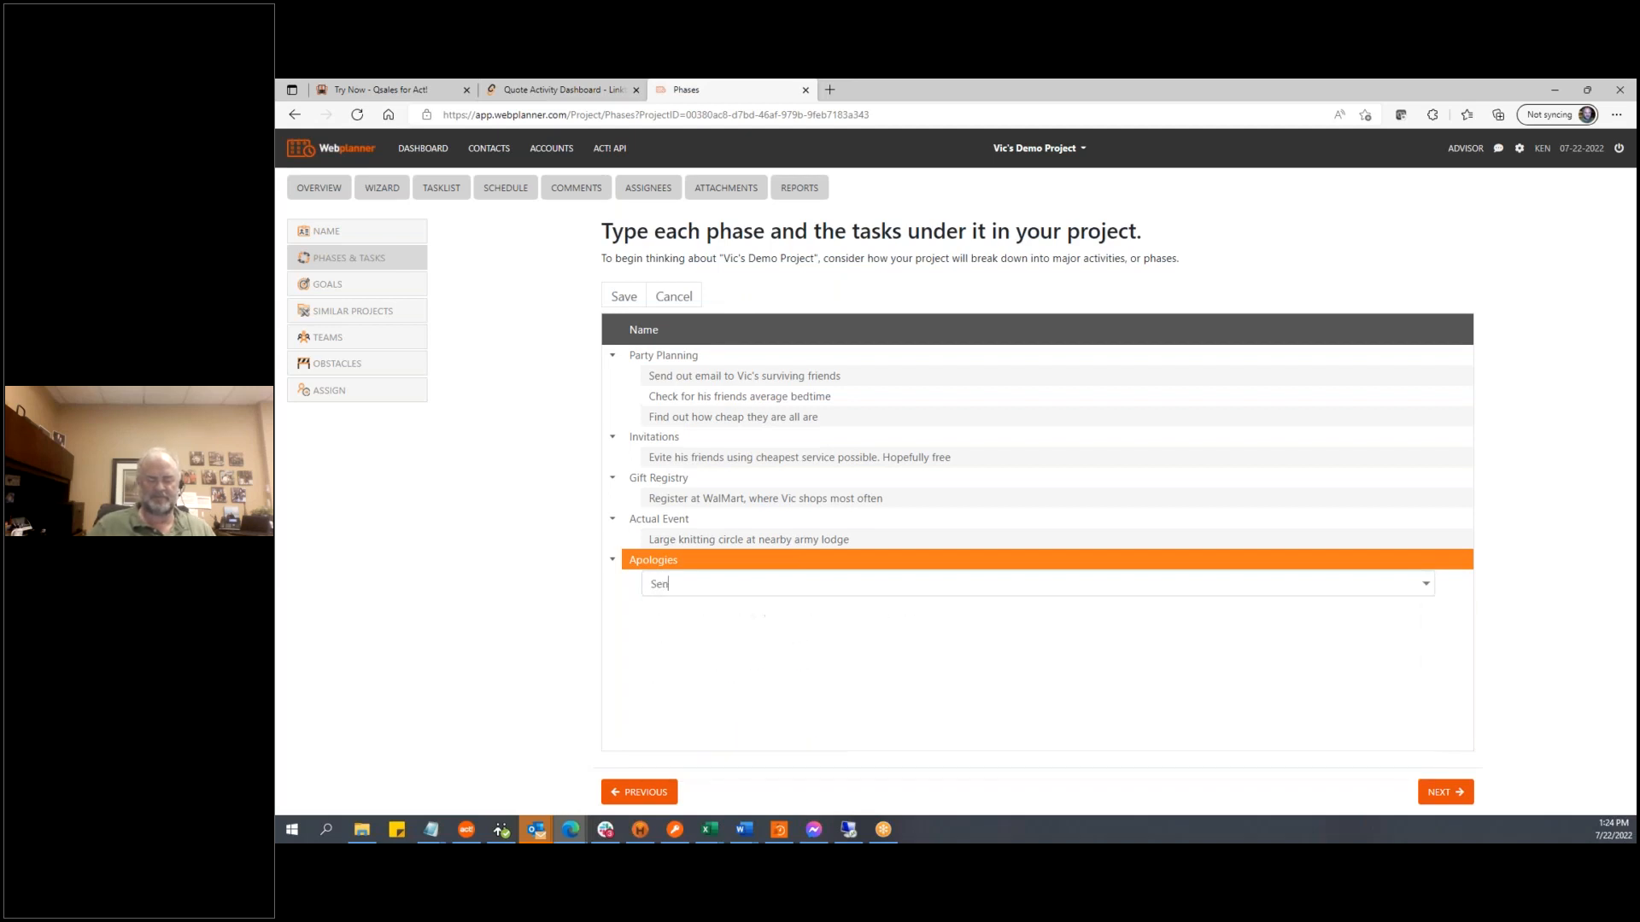
type("d out carnations to any of ")
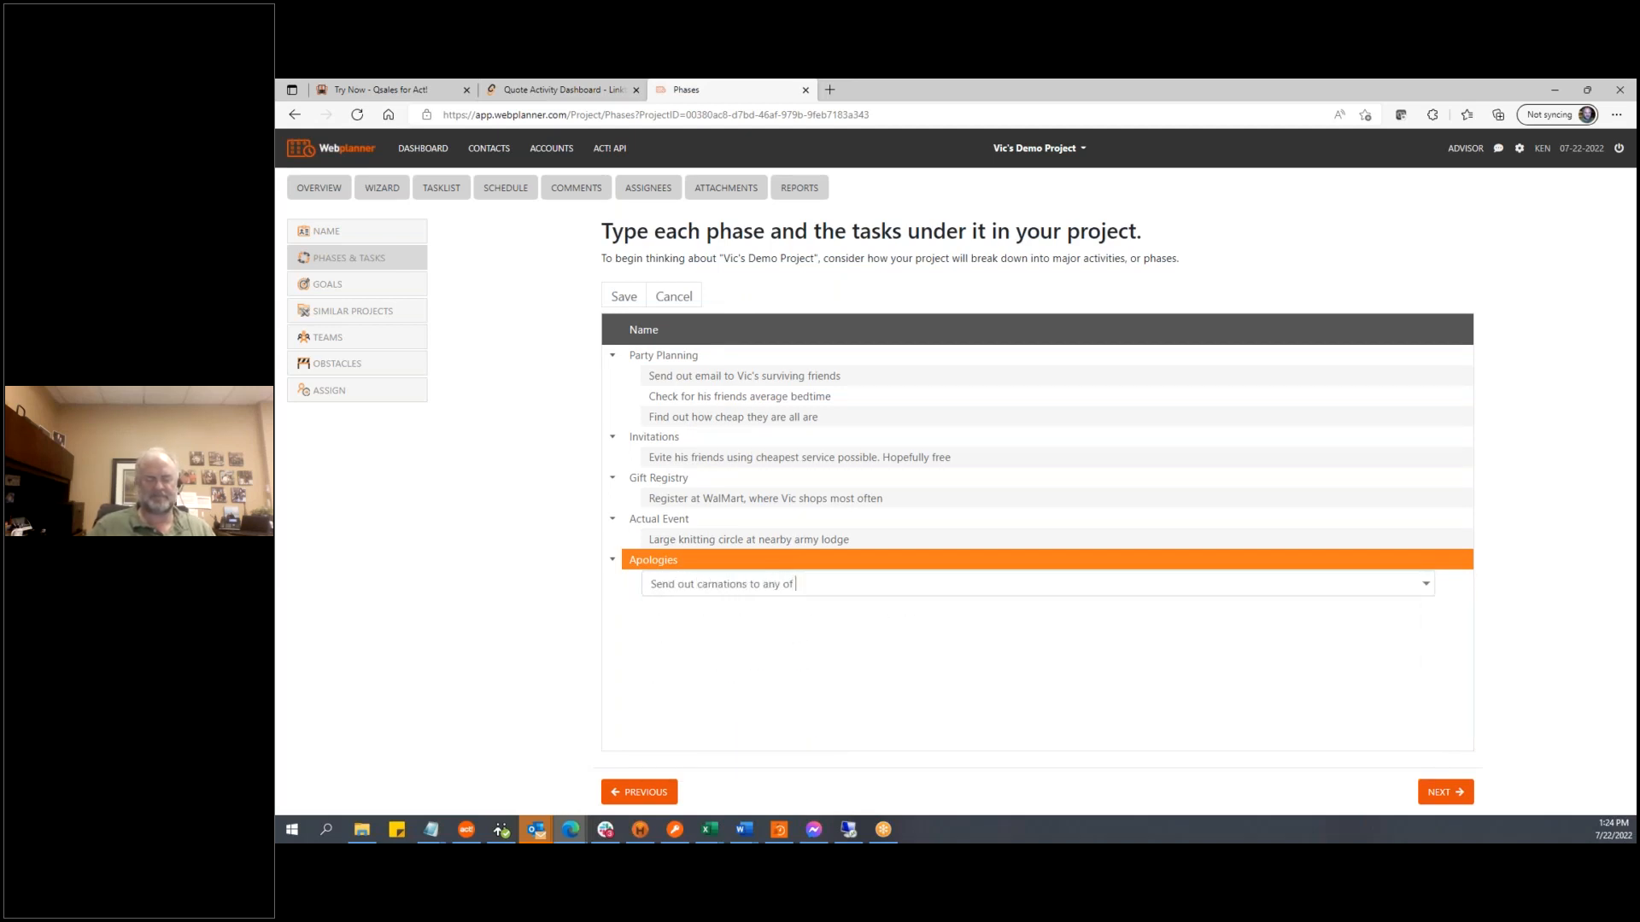
type("his srvirving friends")
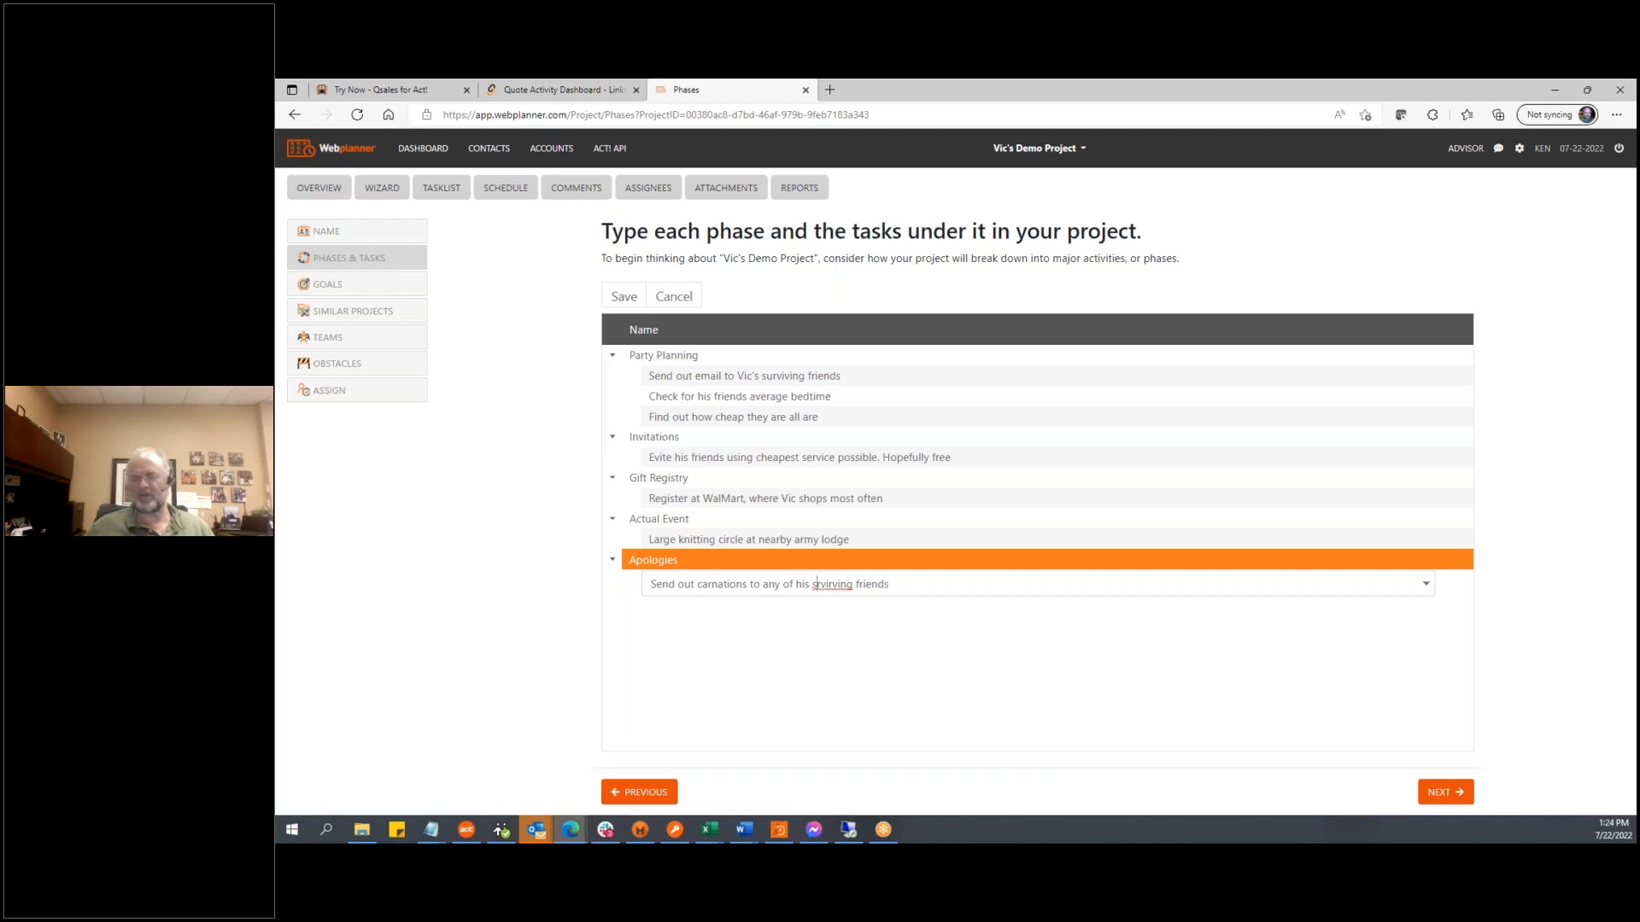
type("u")
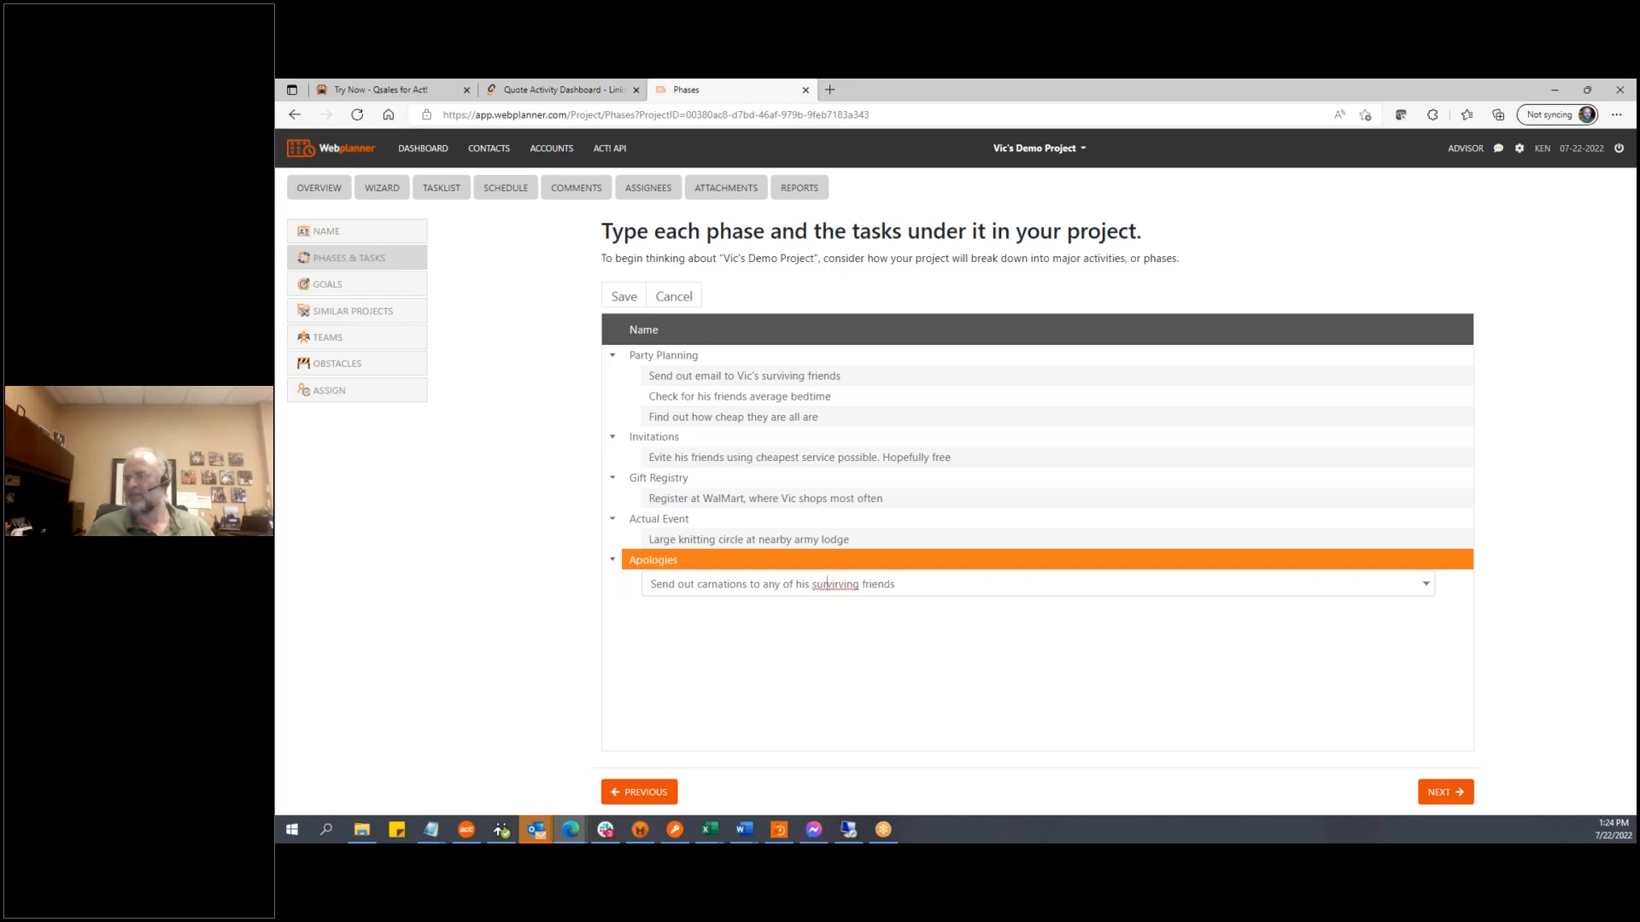
key("Delete")
key("Delete")
key("Delete")
key("Delete")
type("vi")
key("End")
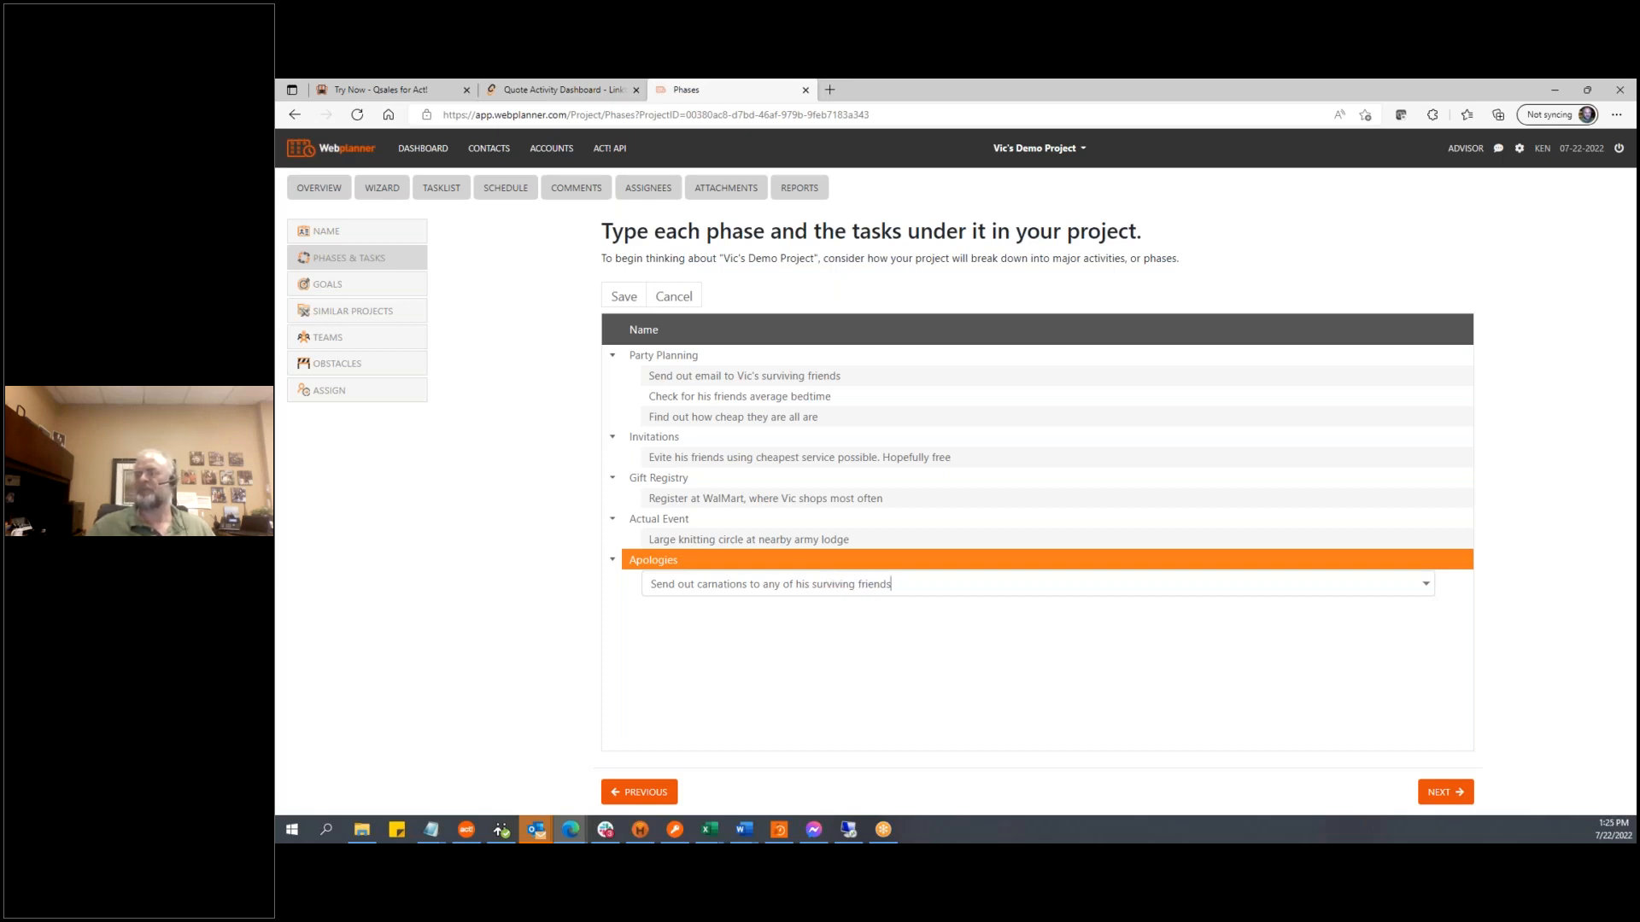
left_click(623, 297)
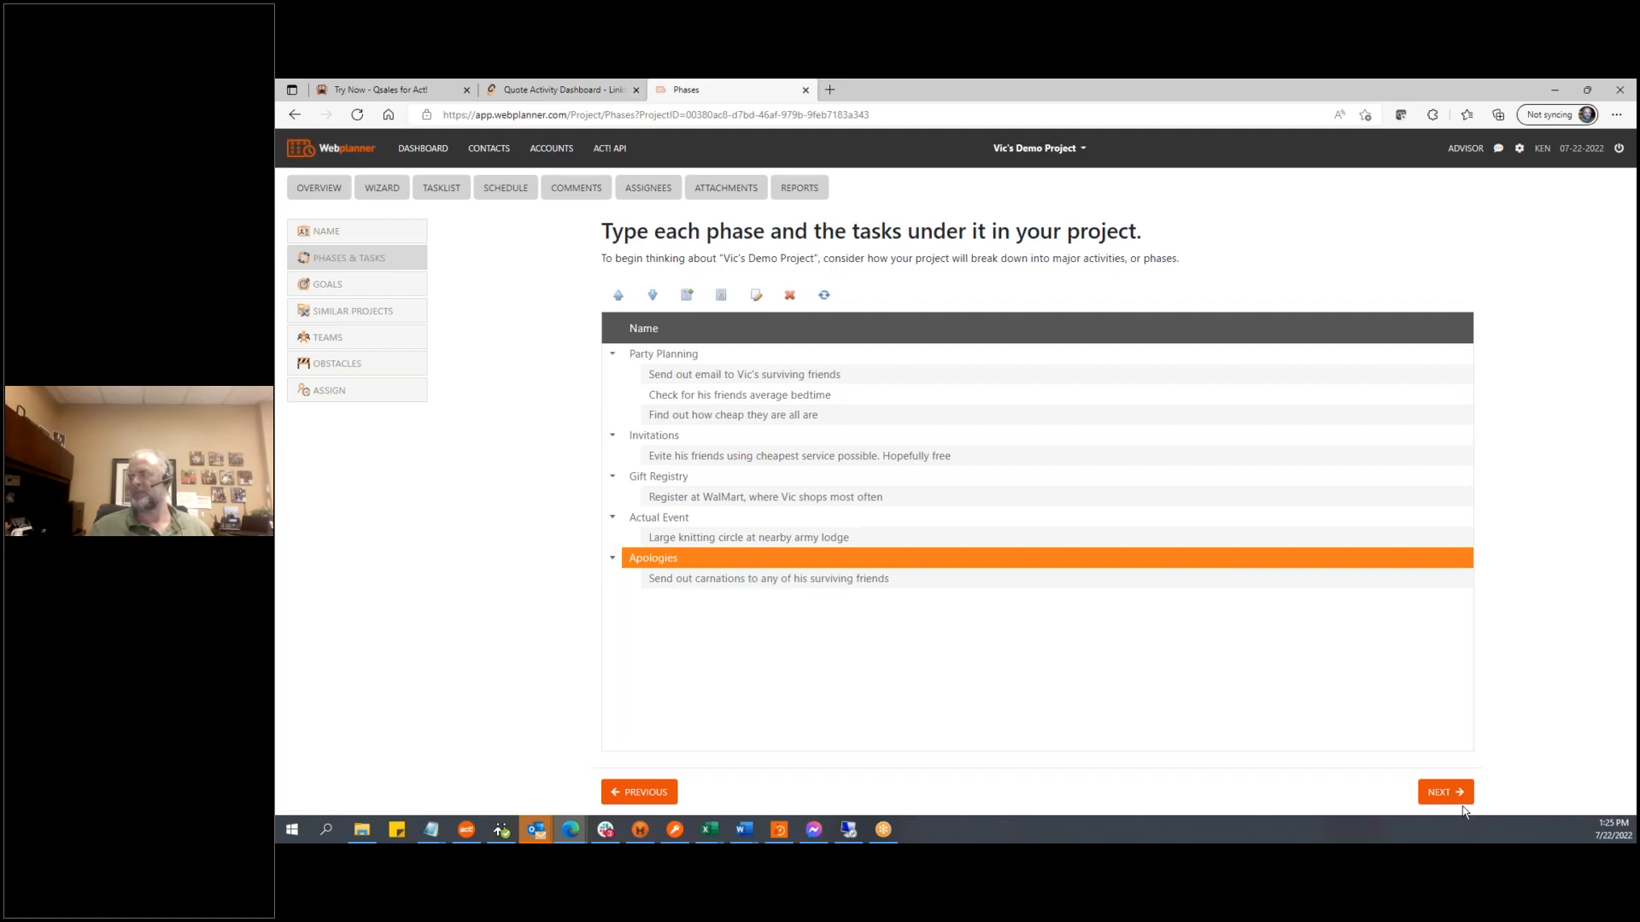
Advance to the project goals and save a goal to get this done before the honoree passes of natural causes
left_click(1433, 790)
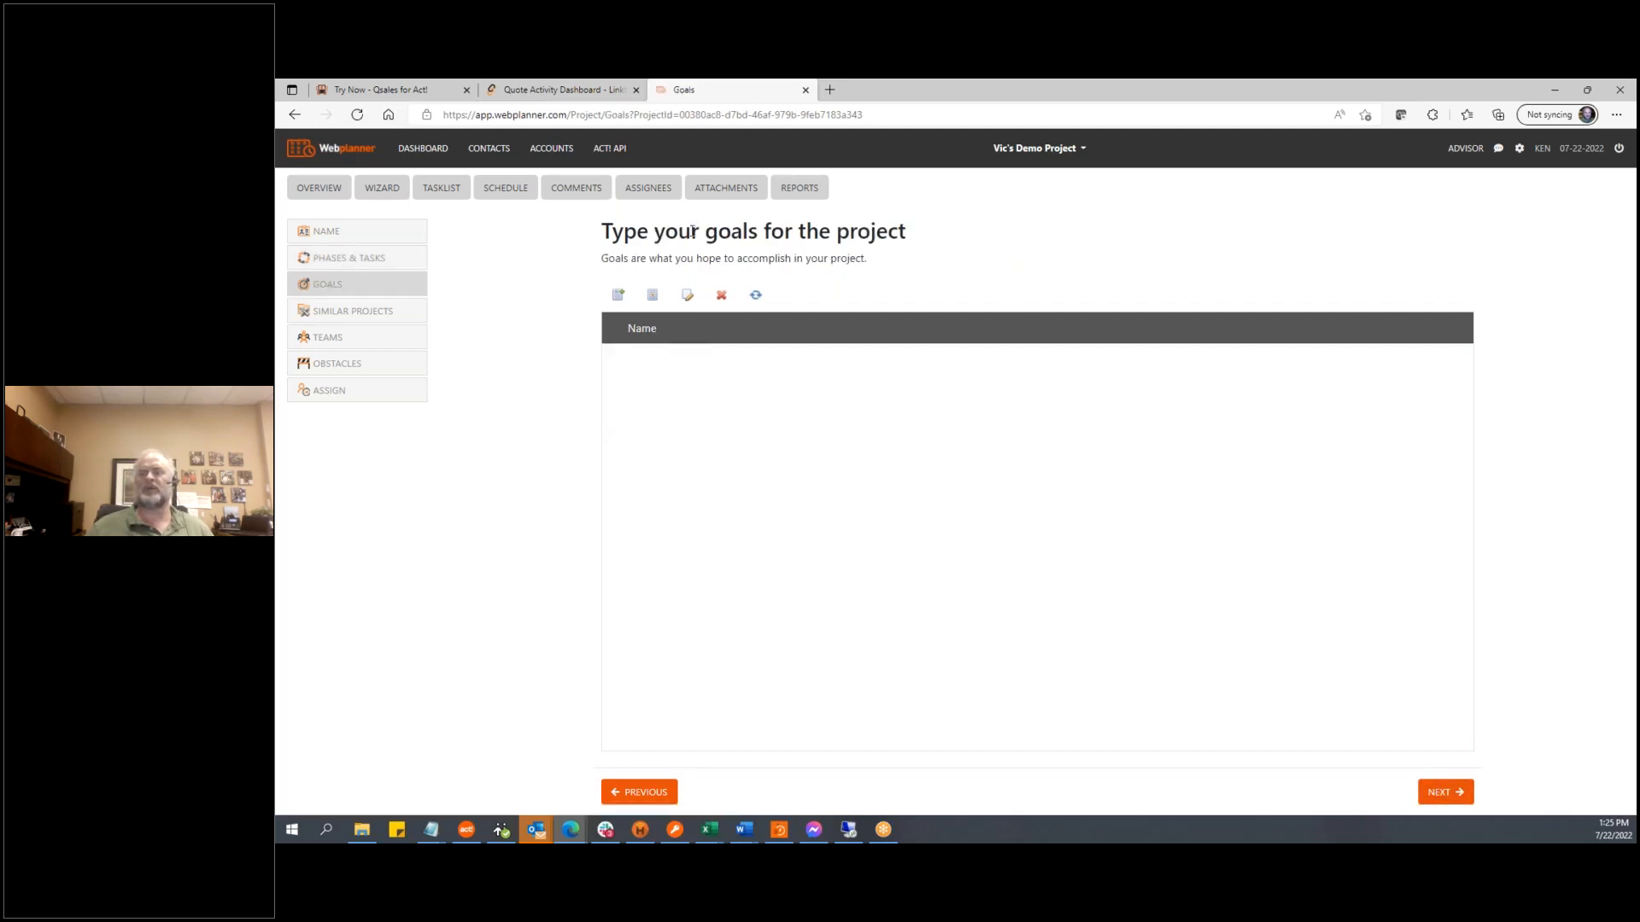
left_click(619, 295)
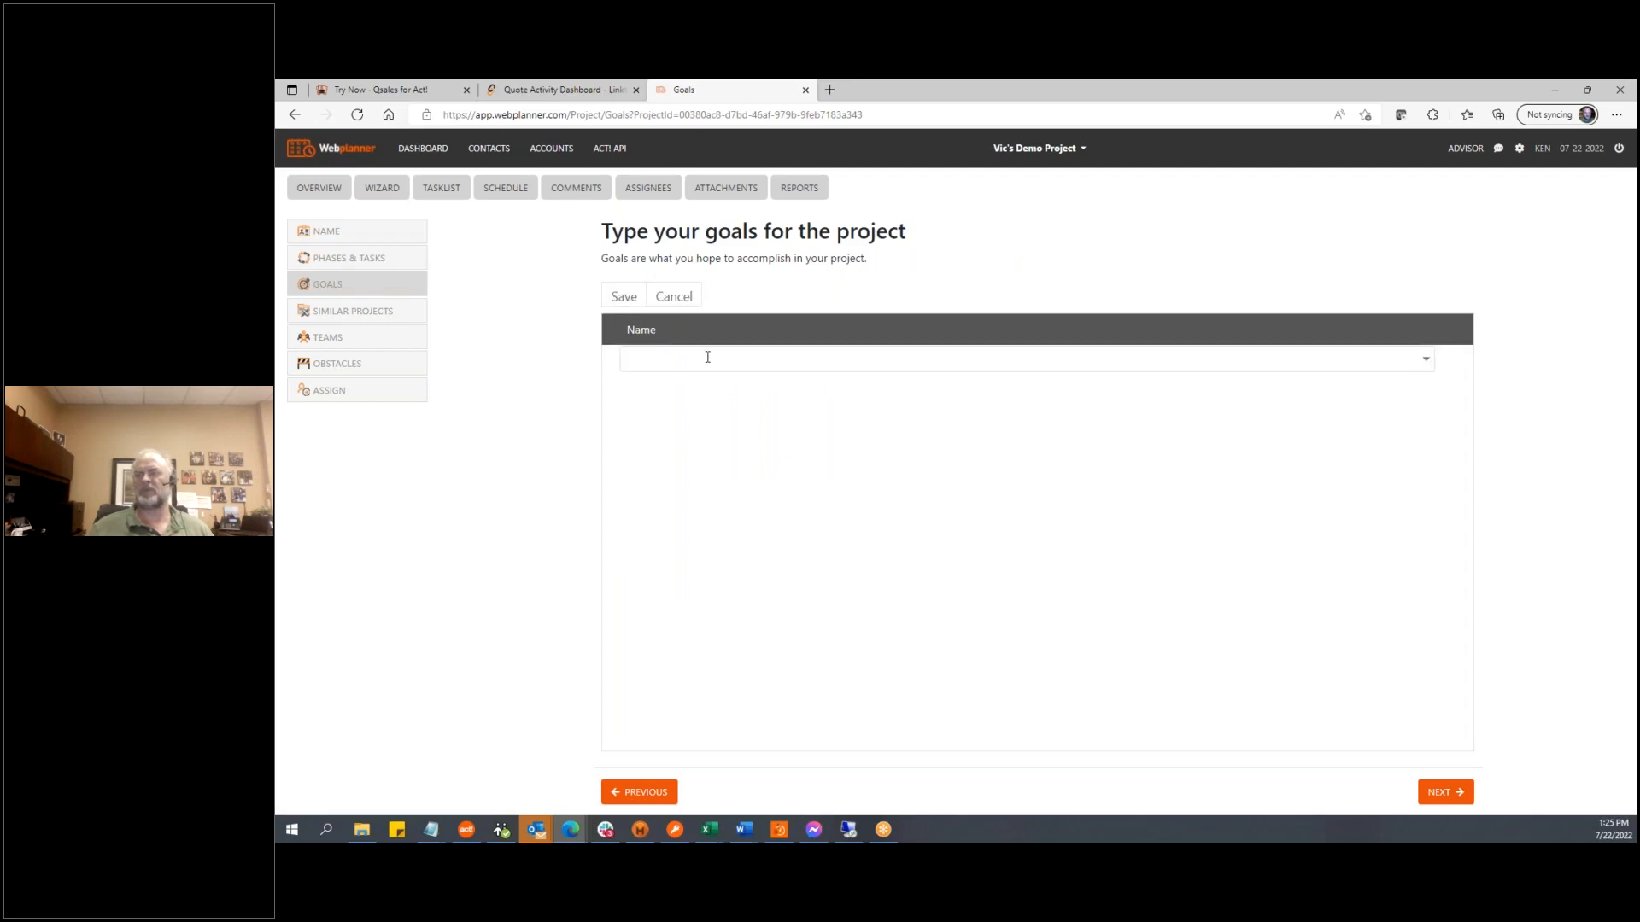
type("Ge")
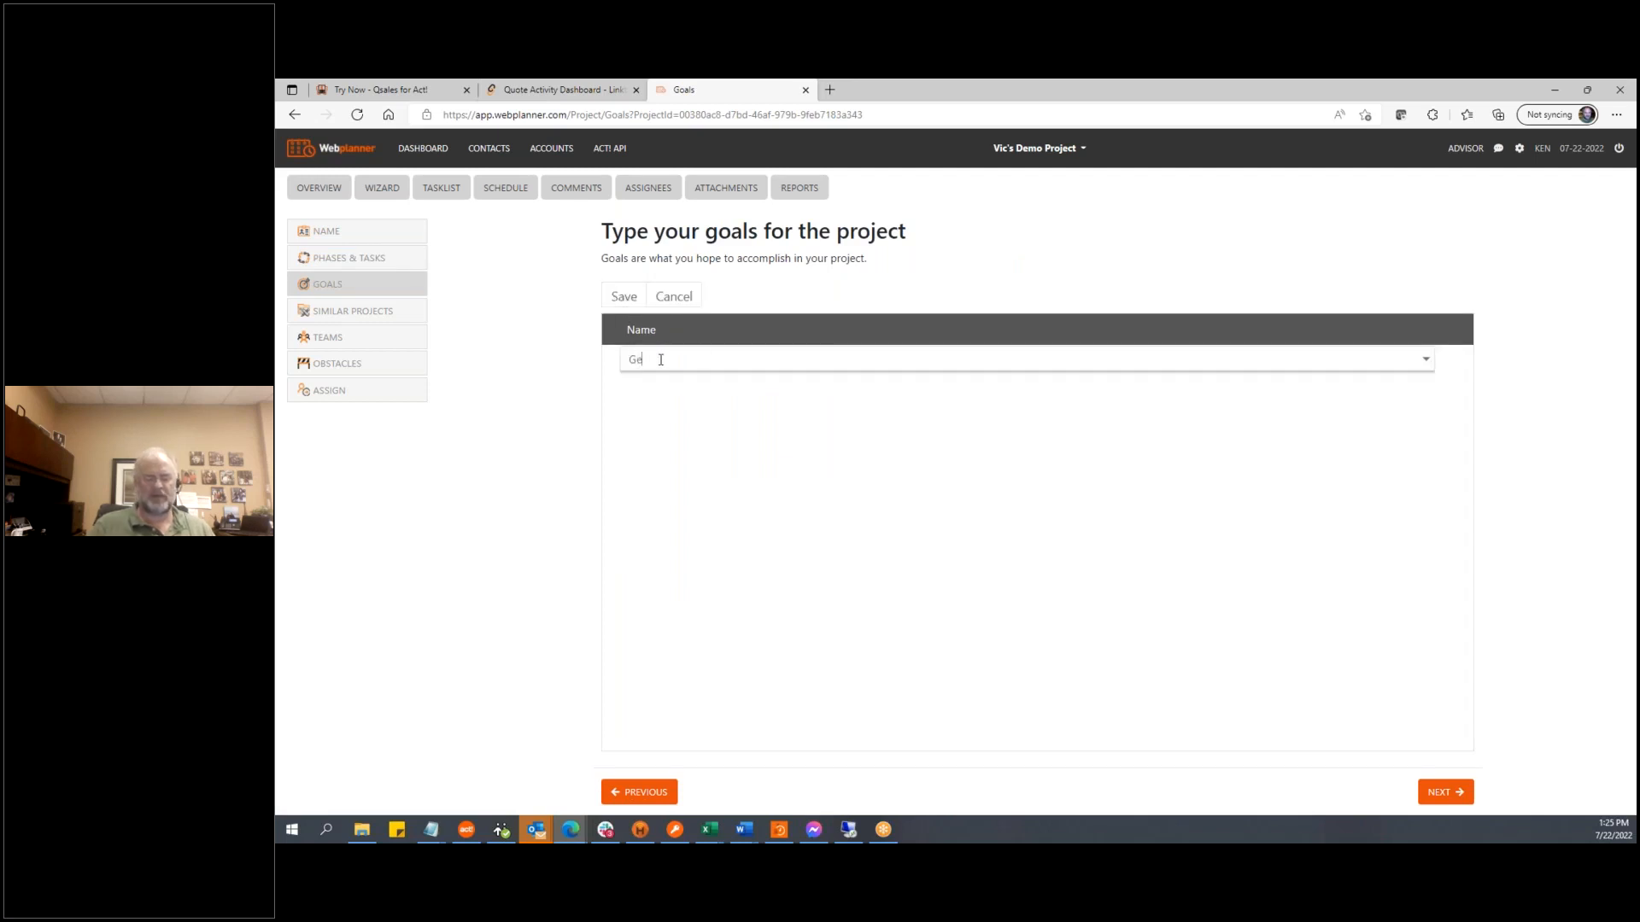
type("t this done before ")
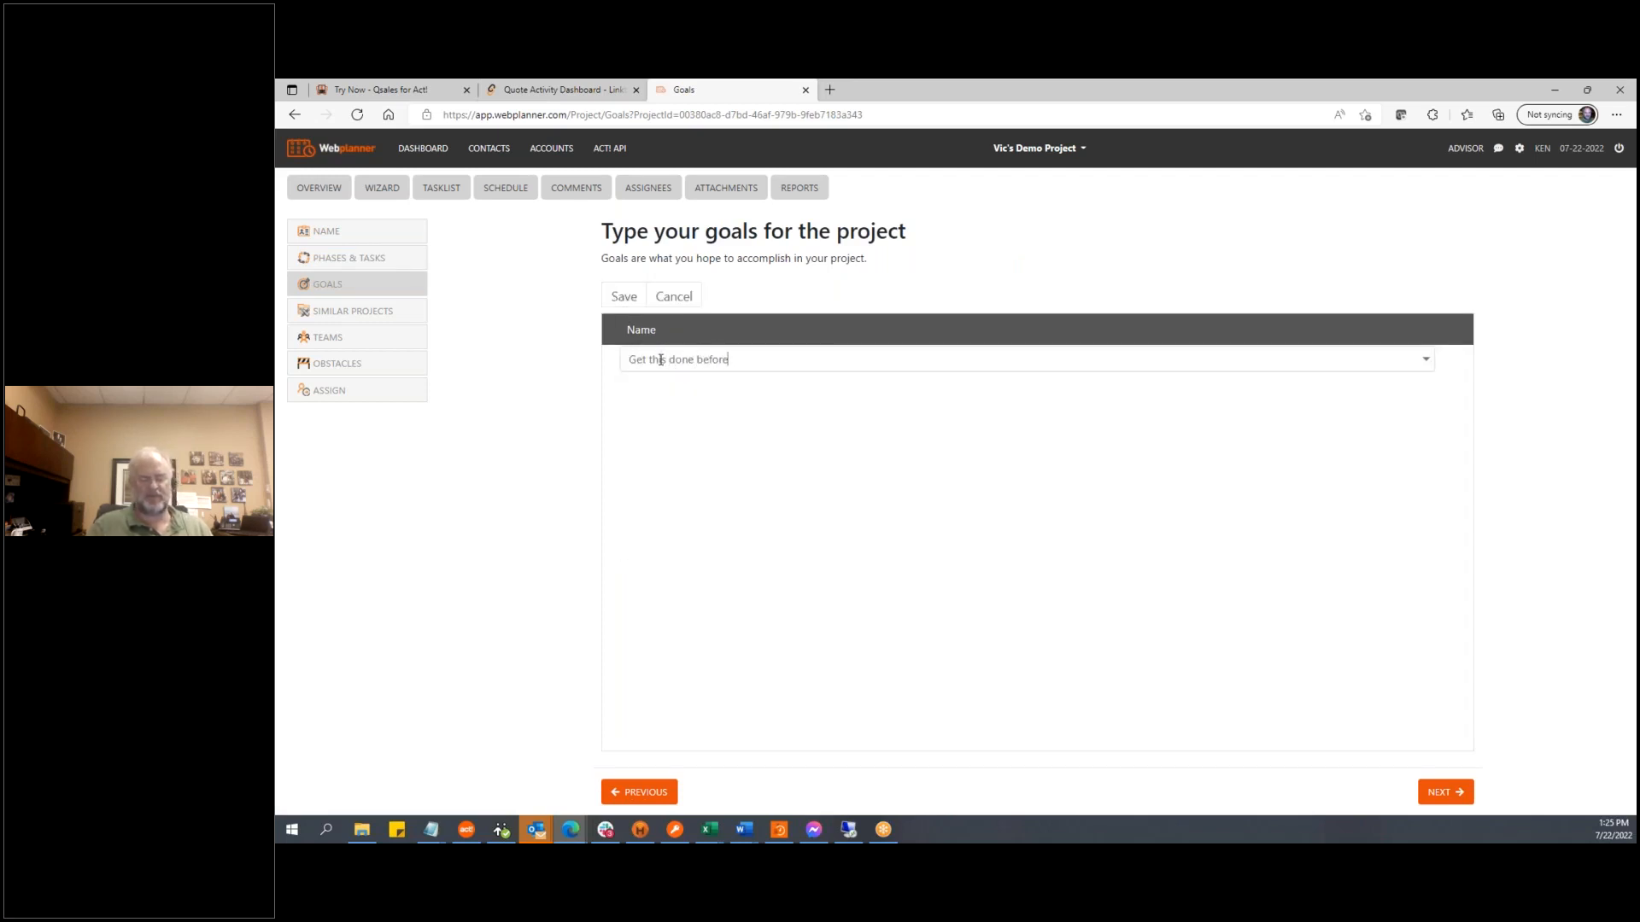
type("Vic passes of natura")
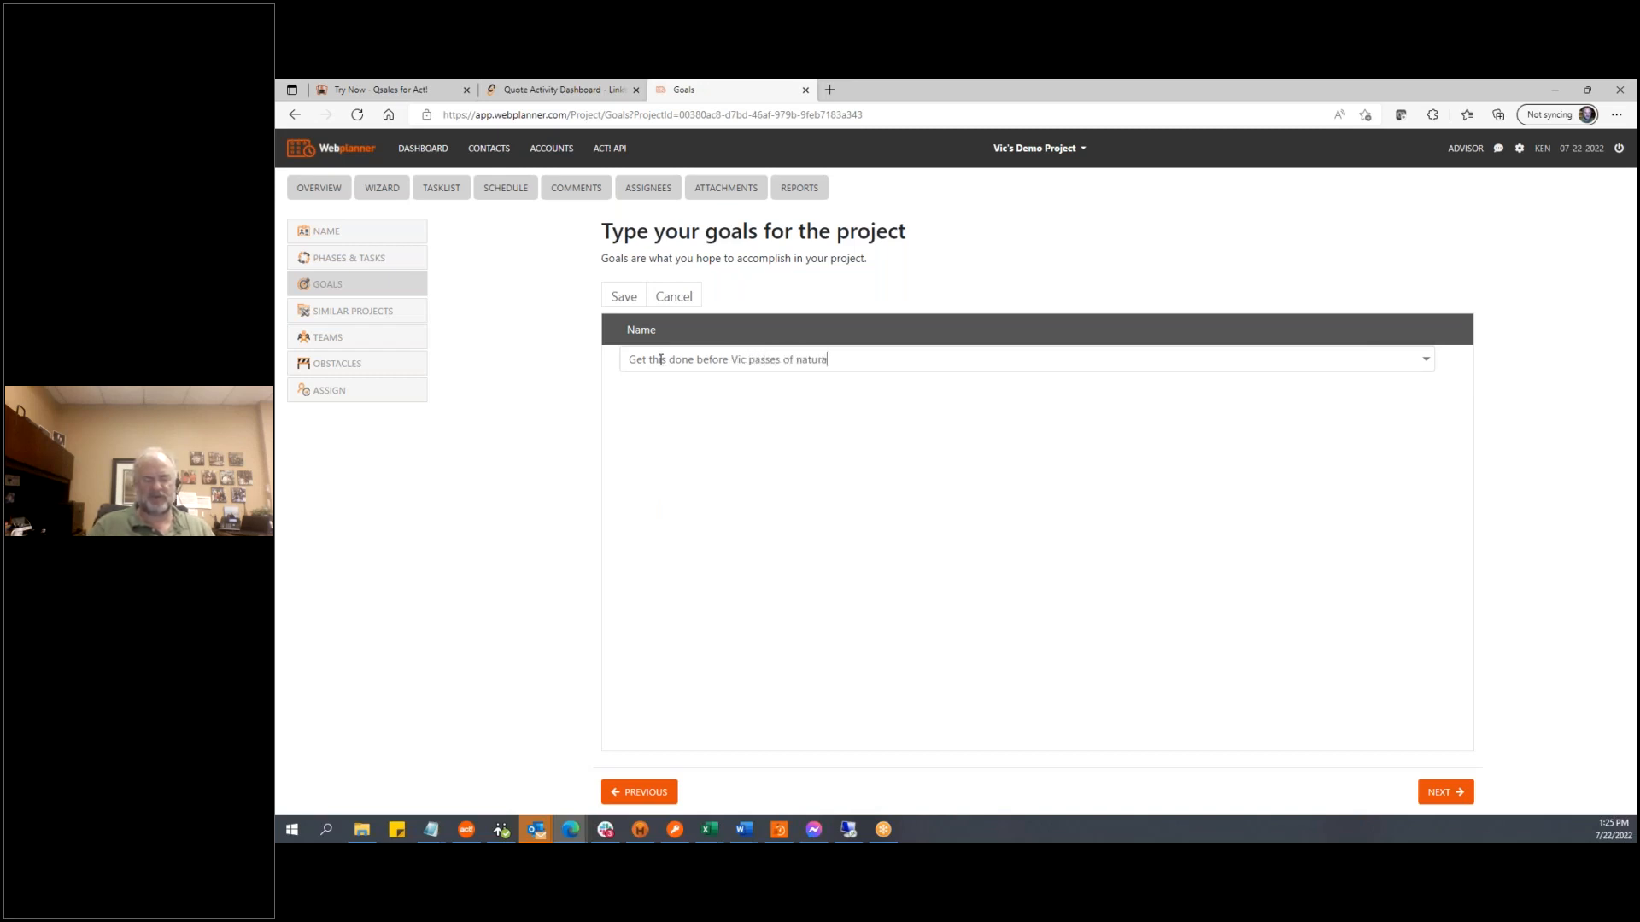
type("l causes")
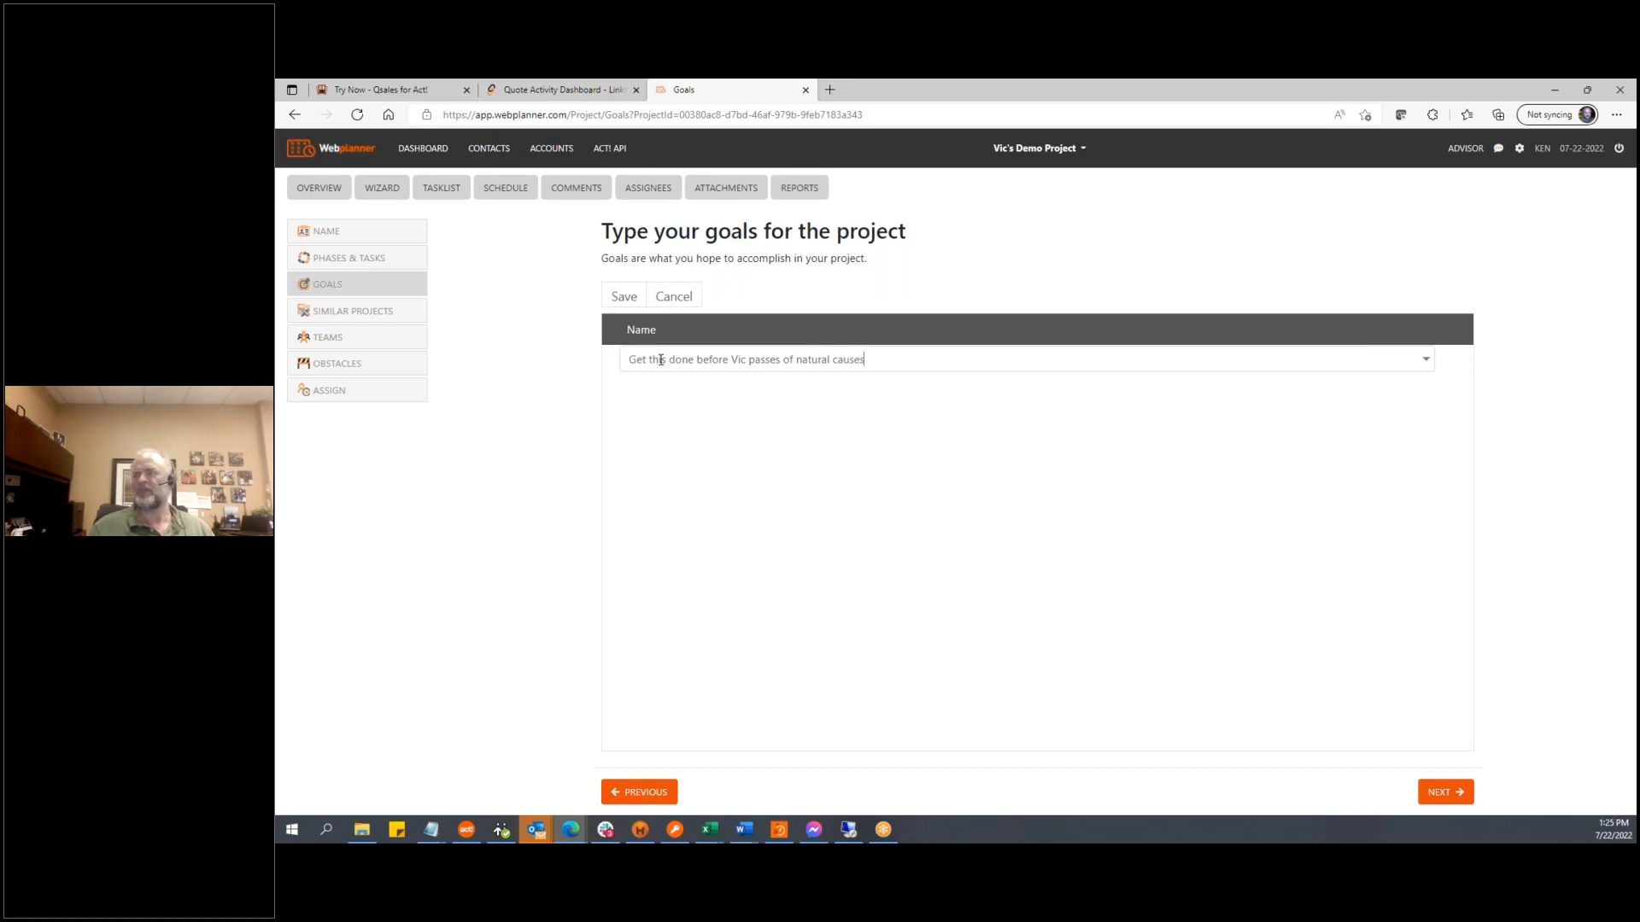
left_click(632, 302)
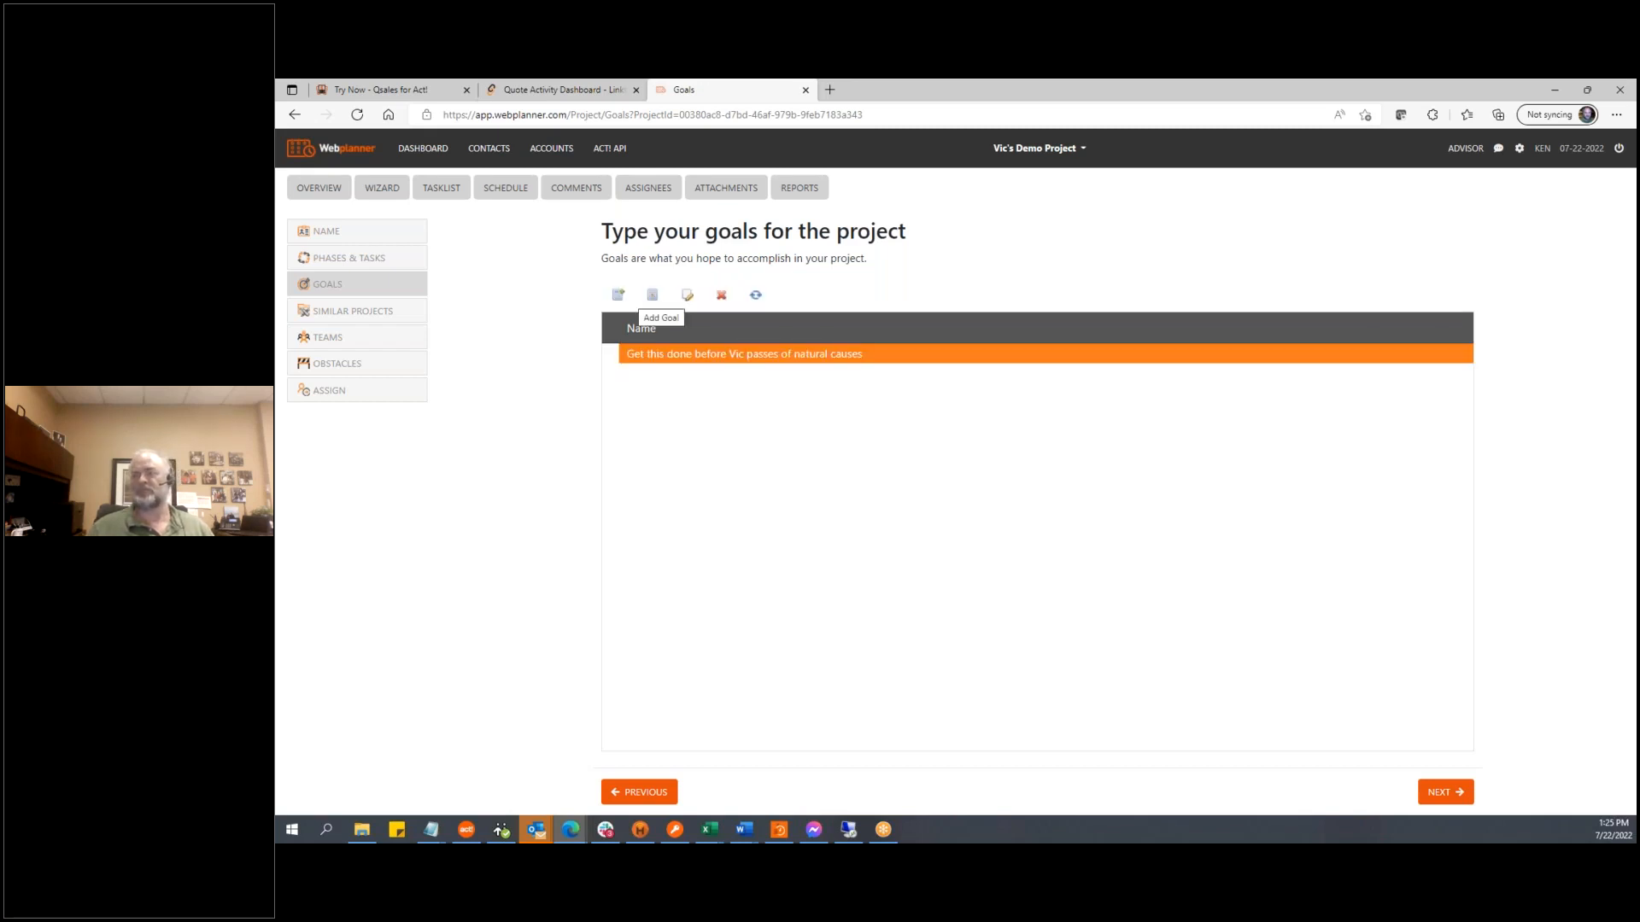
Continue past the goal-task assignments to Similar Projects and view the available source projects without choosing one
left_click(1435, 792)
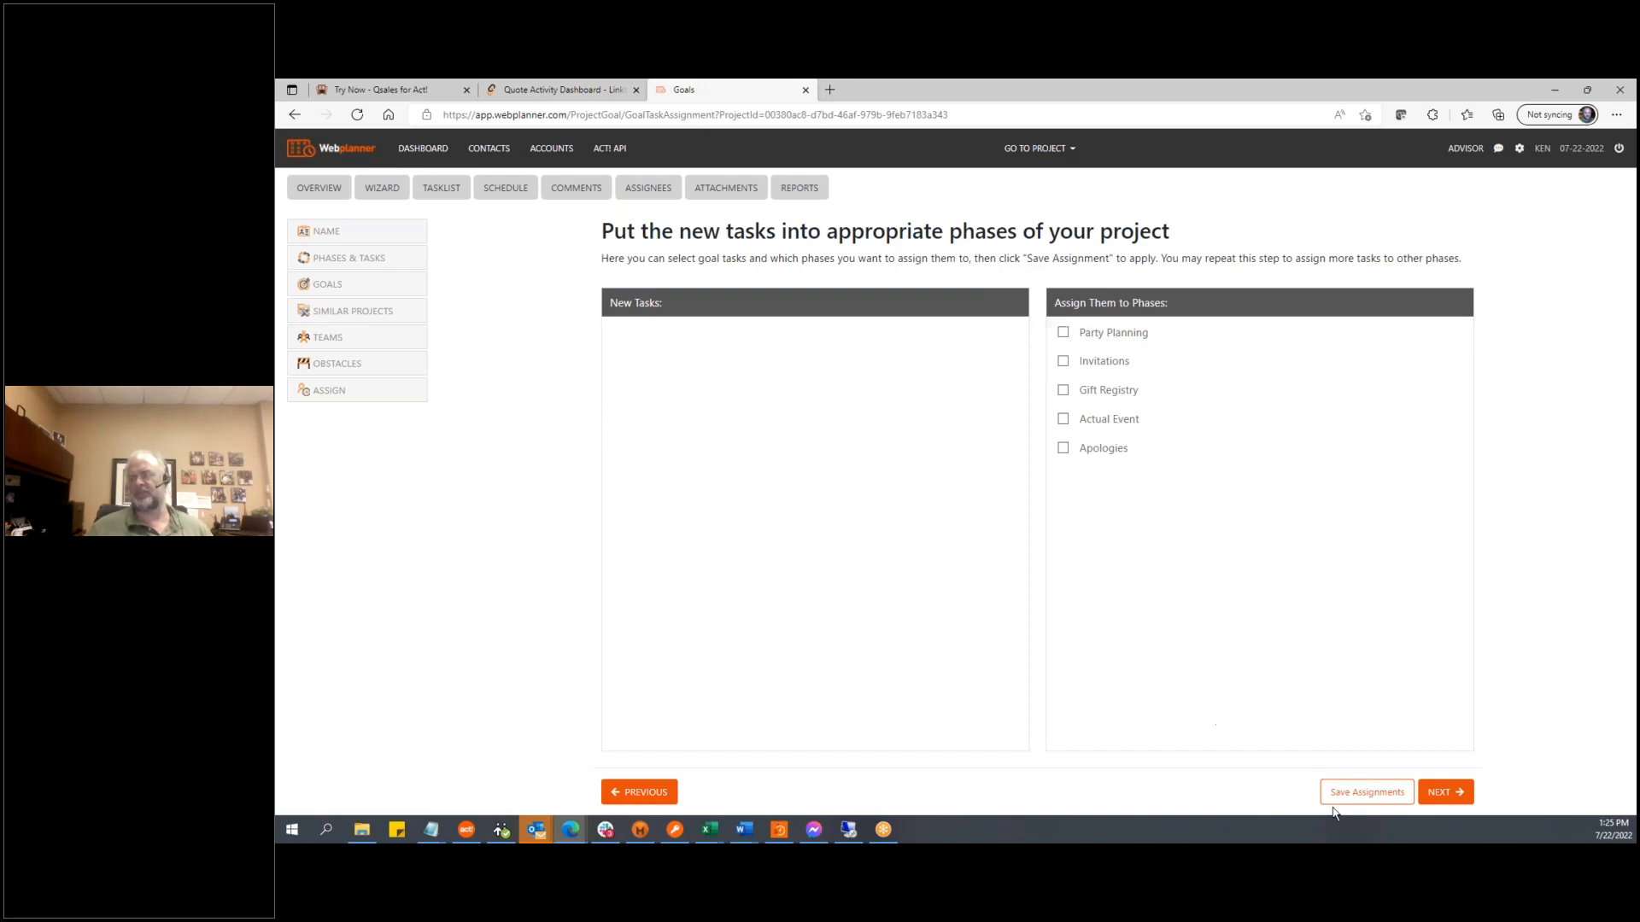
left_click(1445, 793)
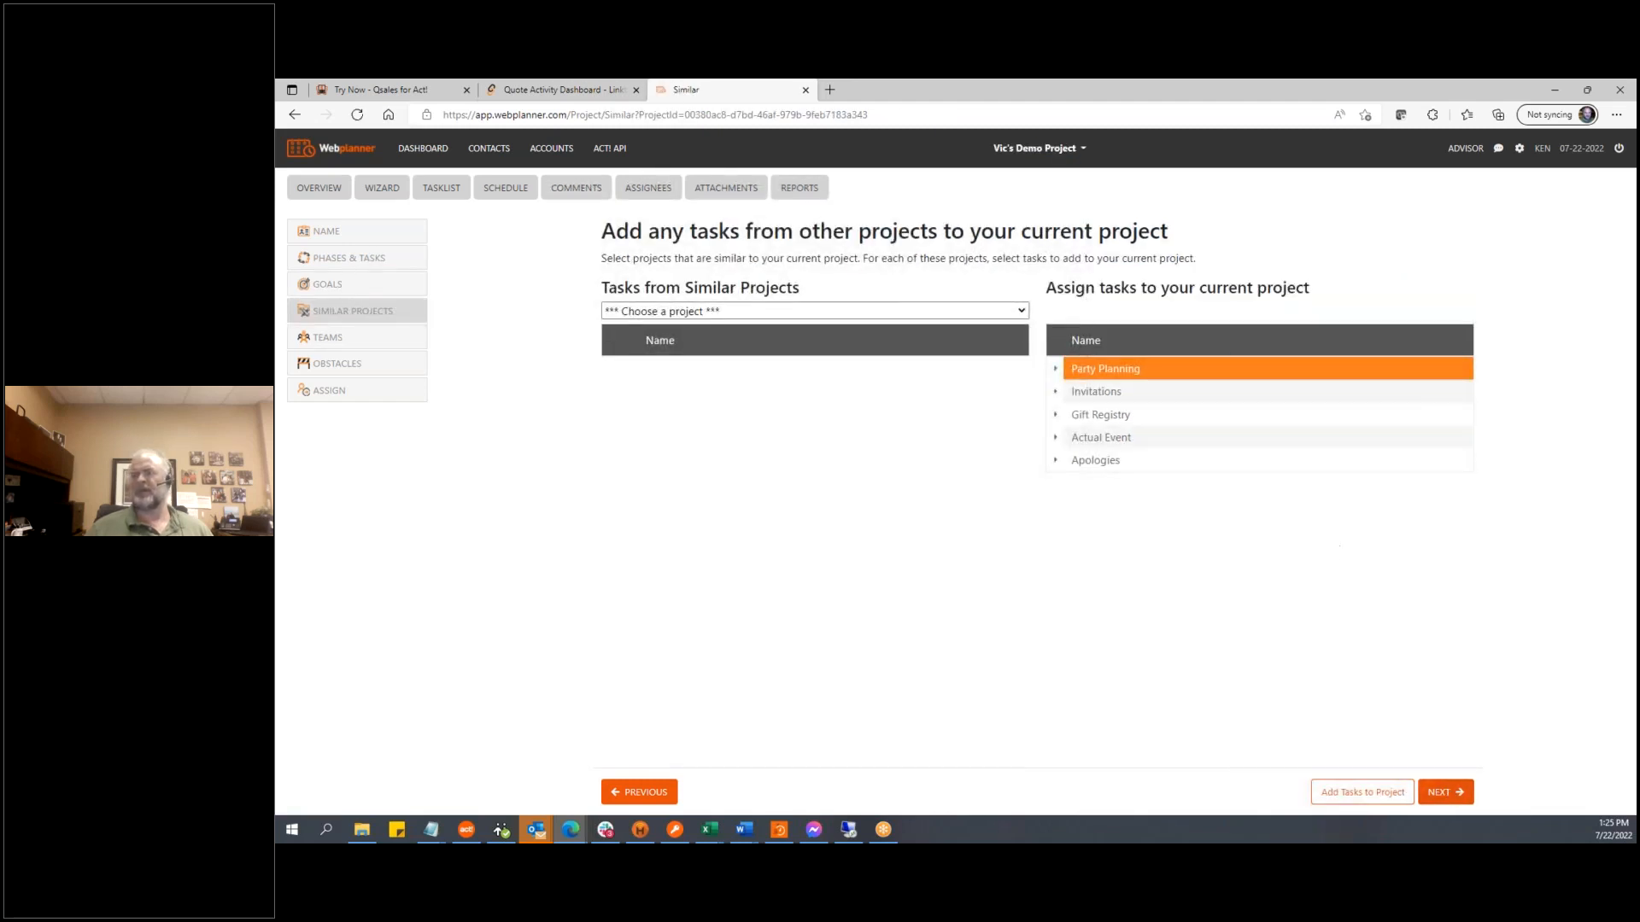
left_click(1017, 311)
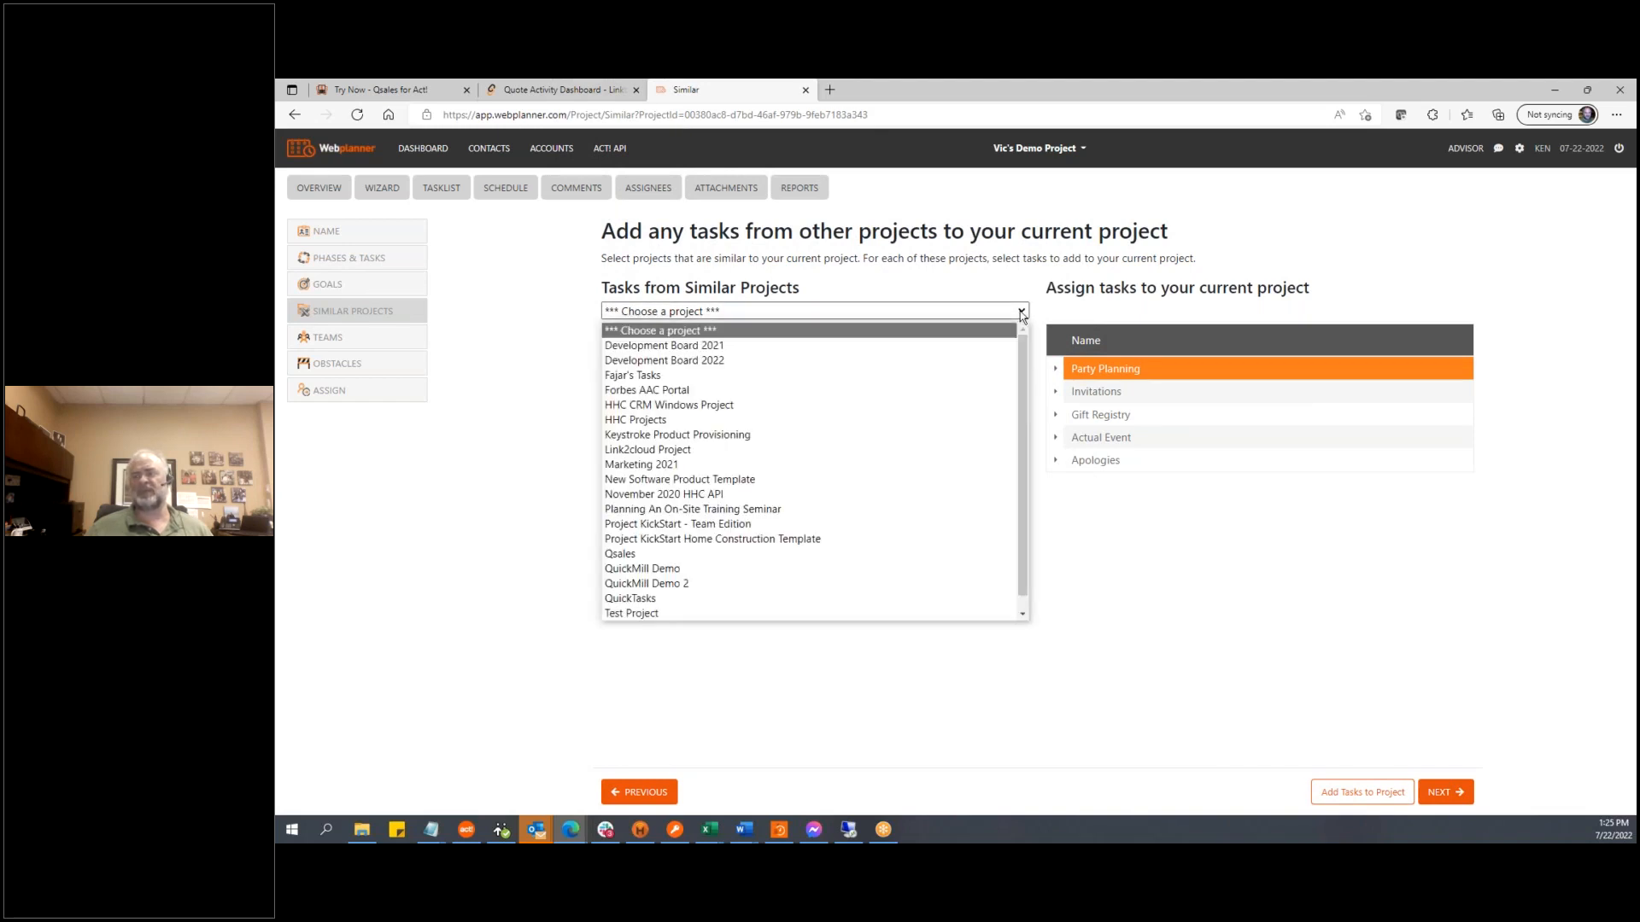
left_click(960, 275)
Advance to the project team and add and save the first contact in the list as a member
left_click(1455, 794)
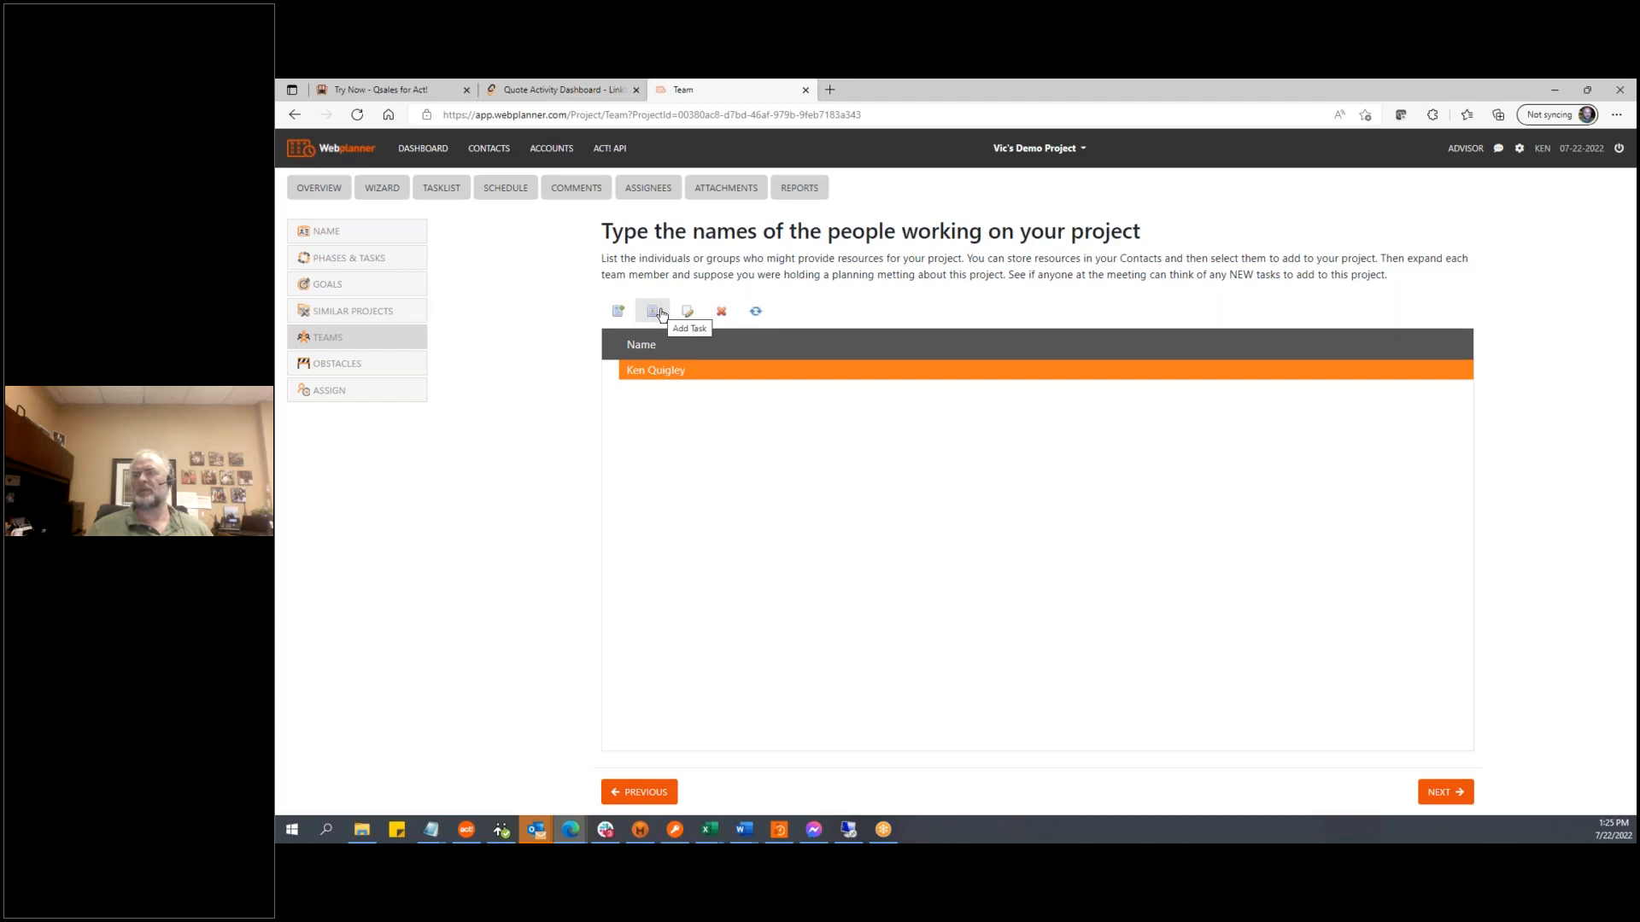
left_click(616, 314)
left_click(727, 376)
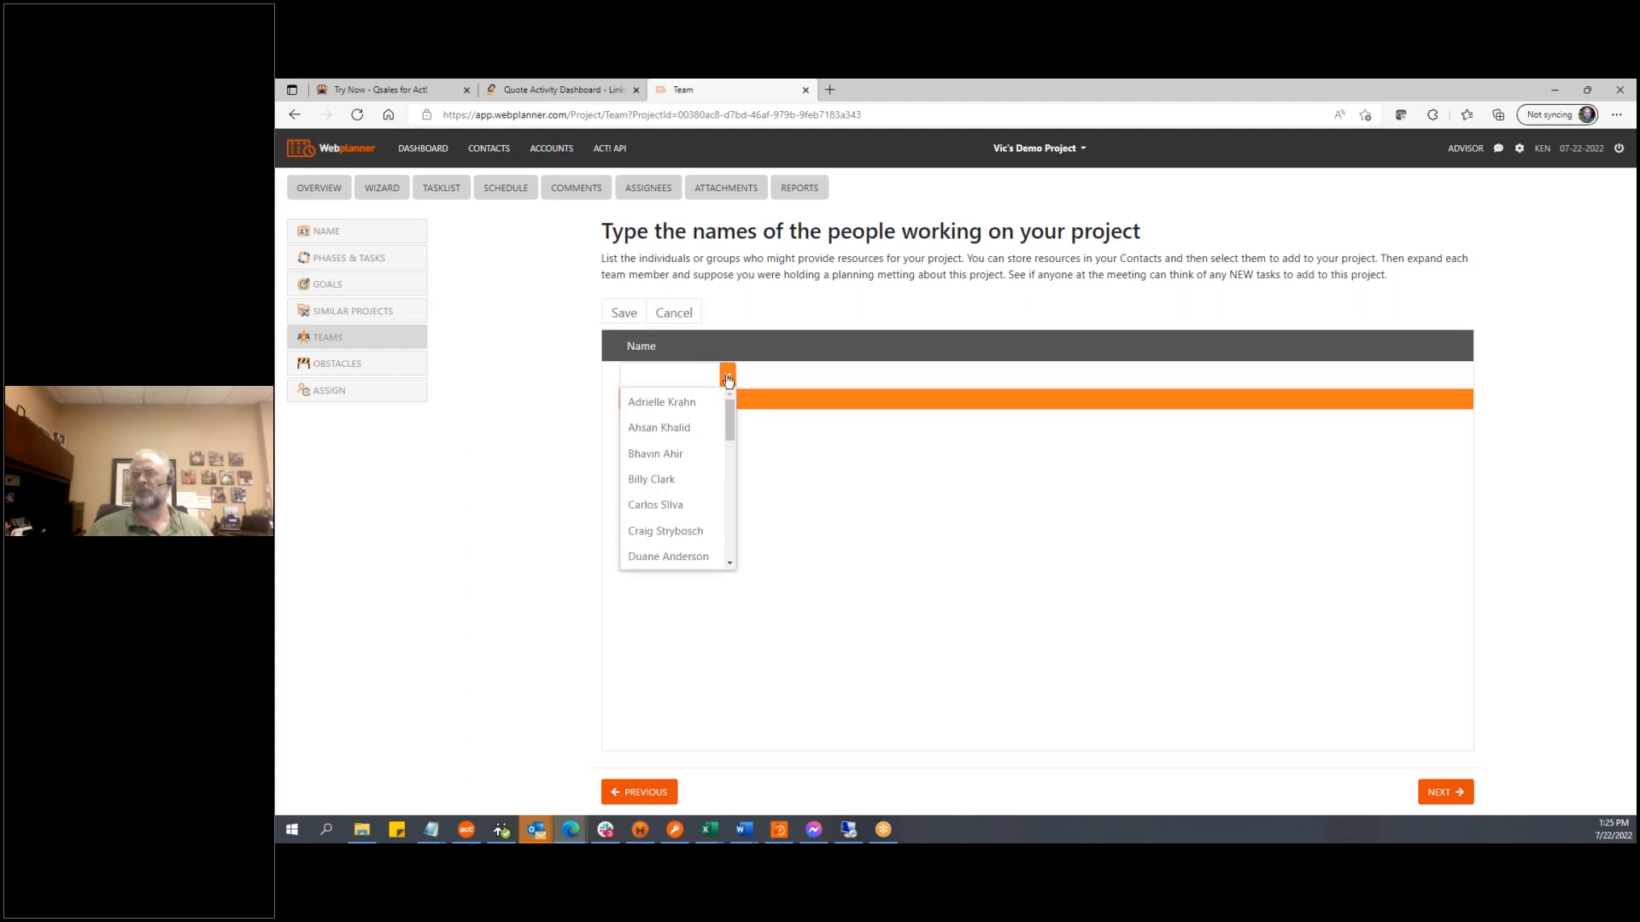
left_click(693, 399)
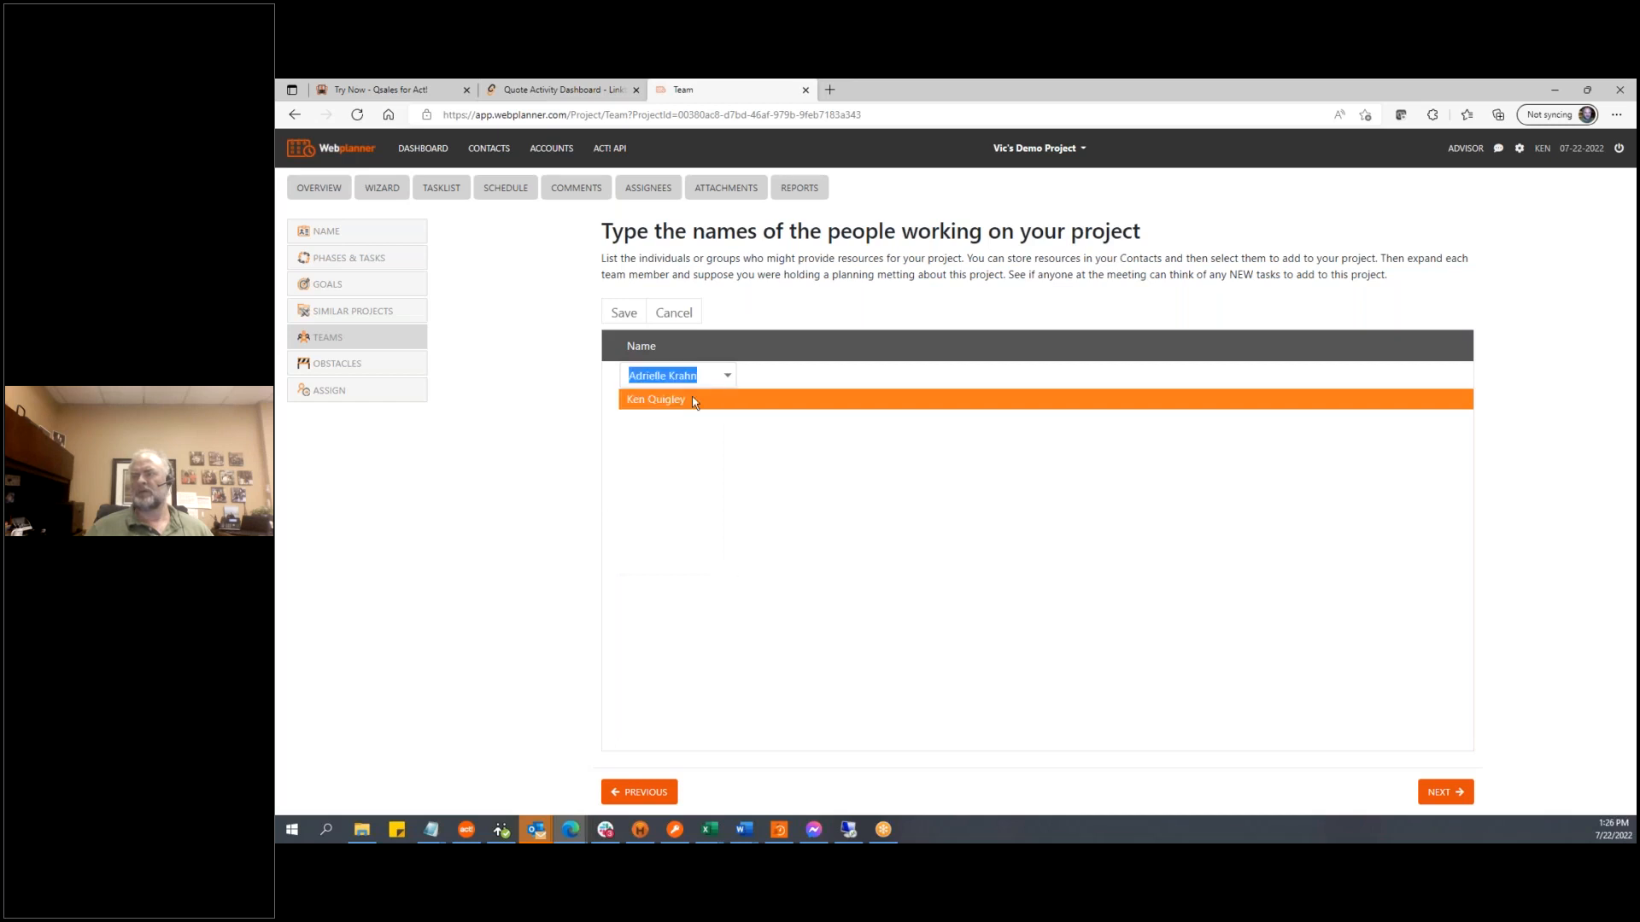
left_click(620, 314)
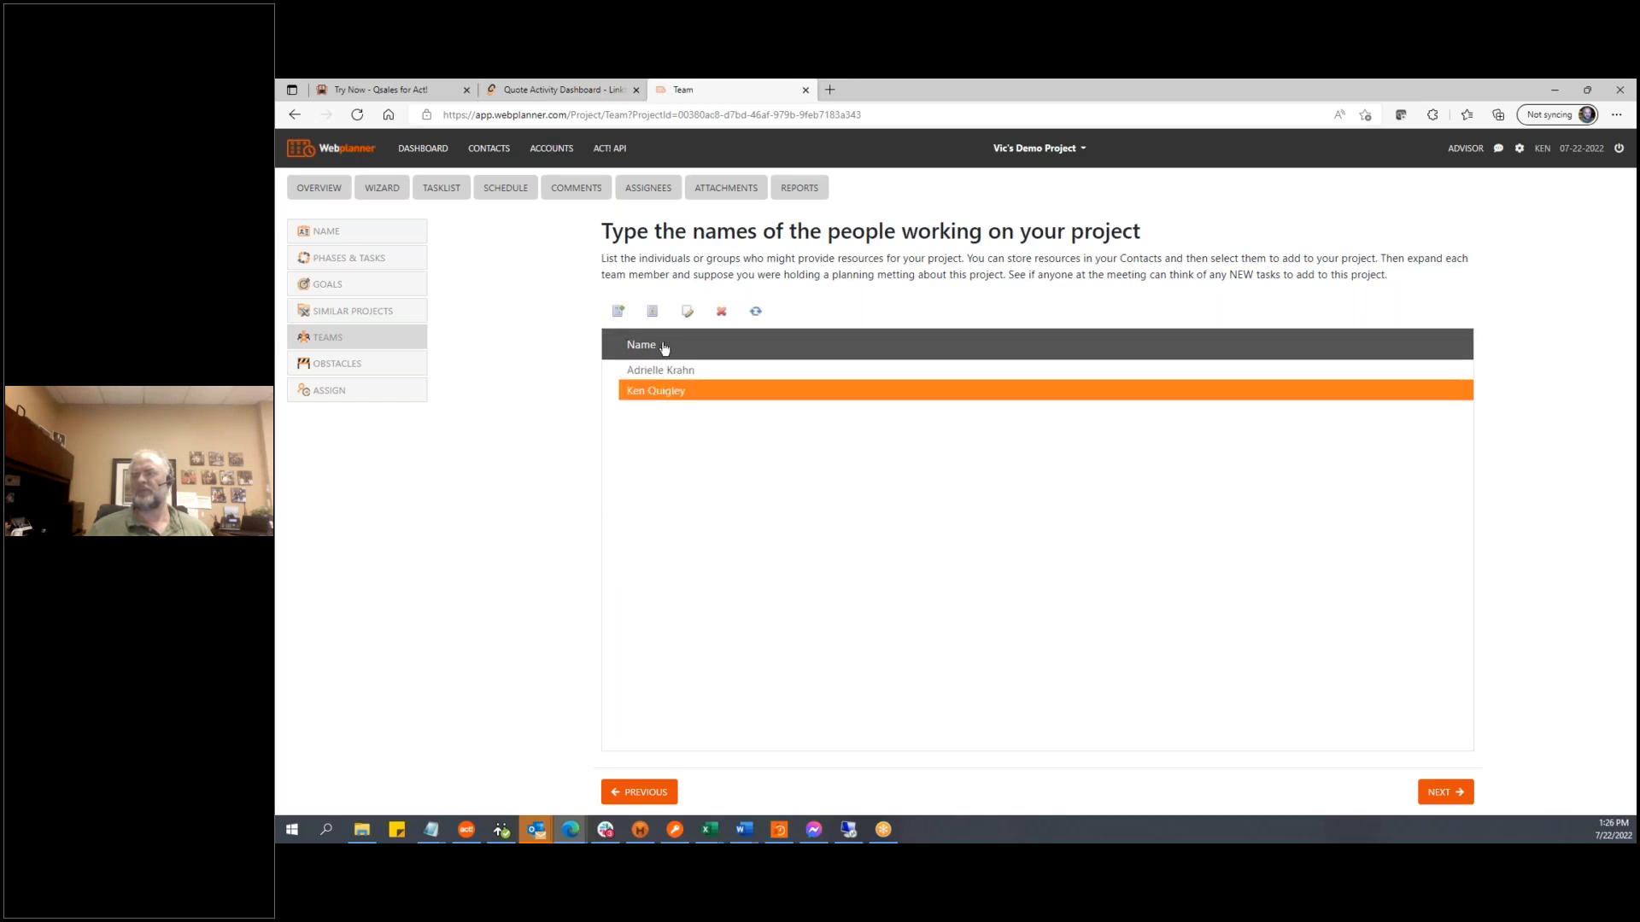
Add the last contact in the list as another team member and save
left_click(617, 312)
left_click(729, 375)
scroll(710, 497, "down", 2)
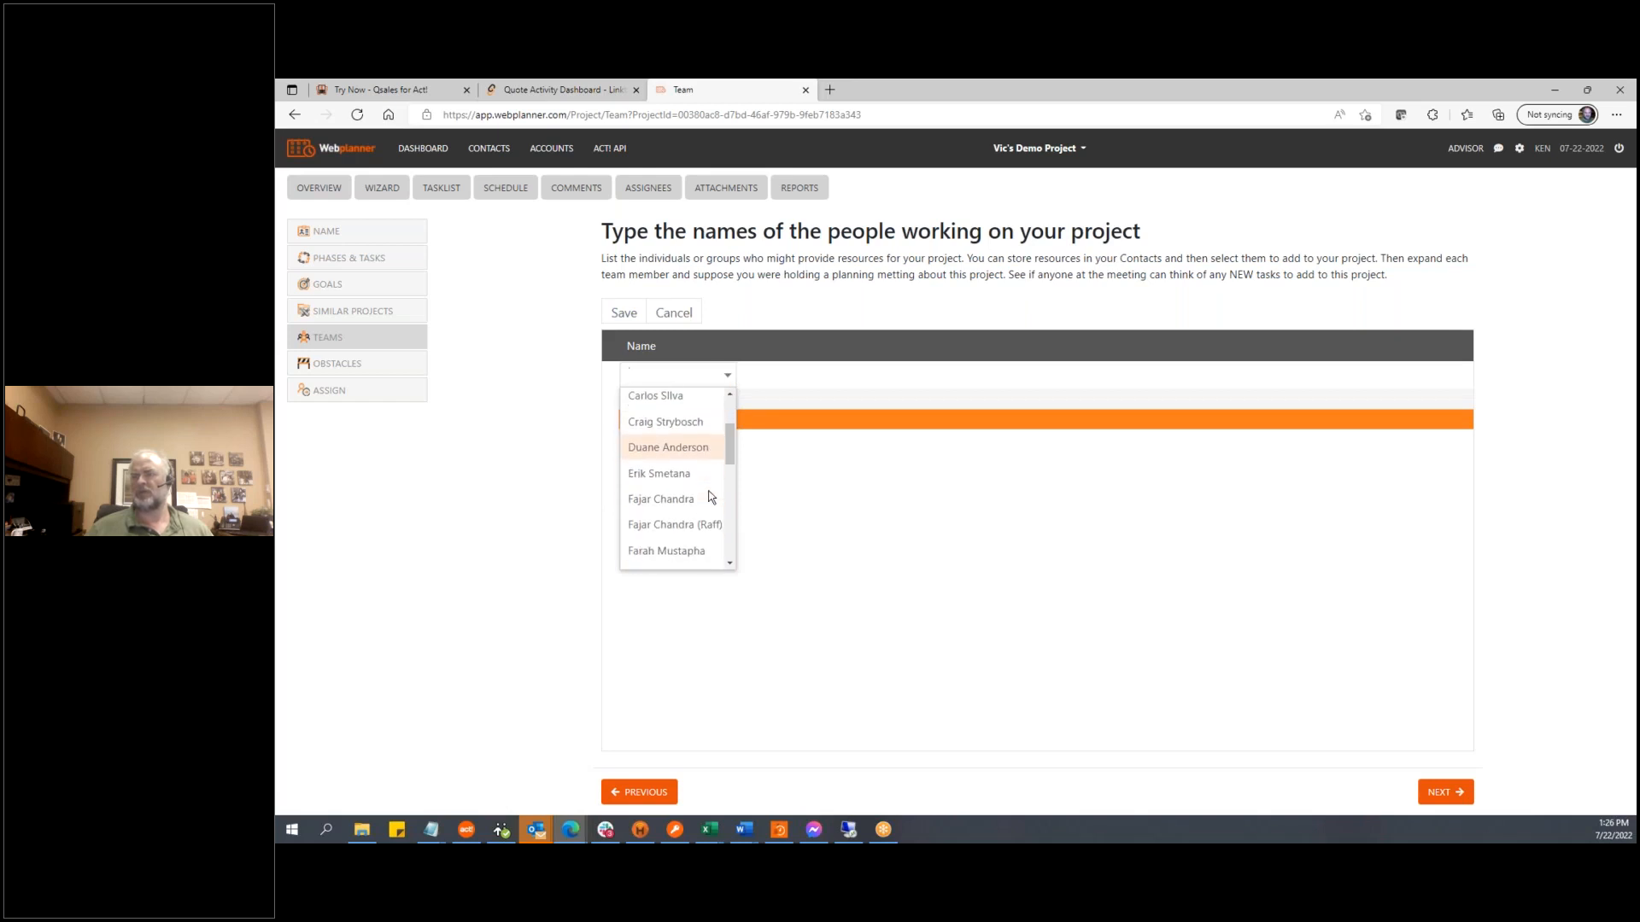
scroll(710, 497, "down", 3)
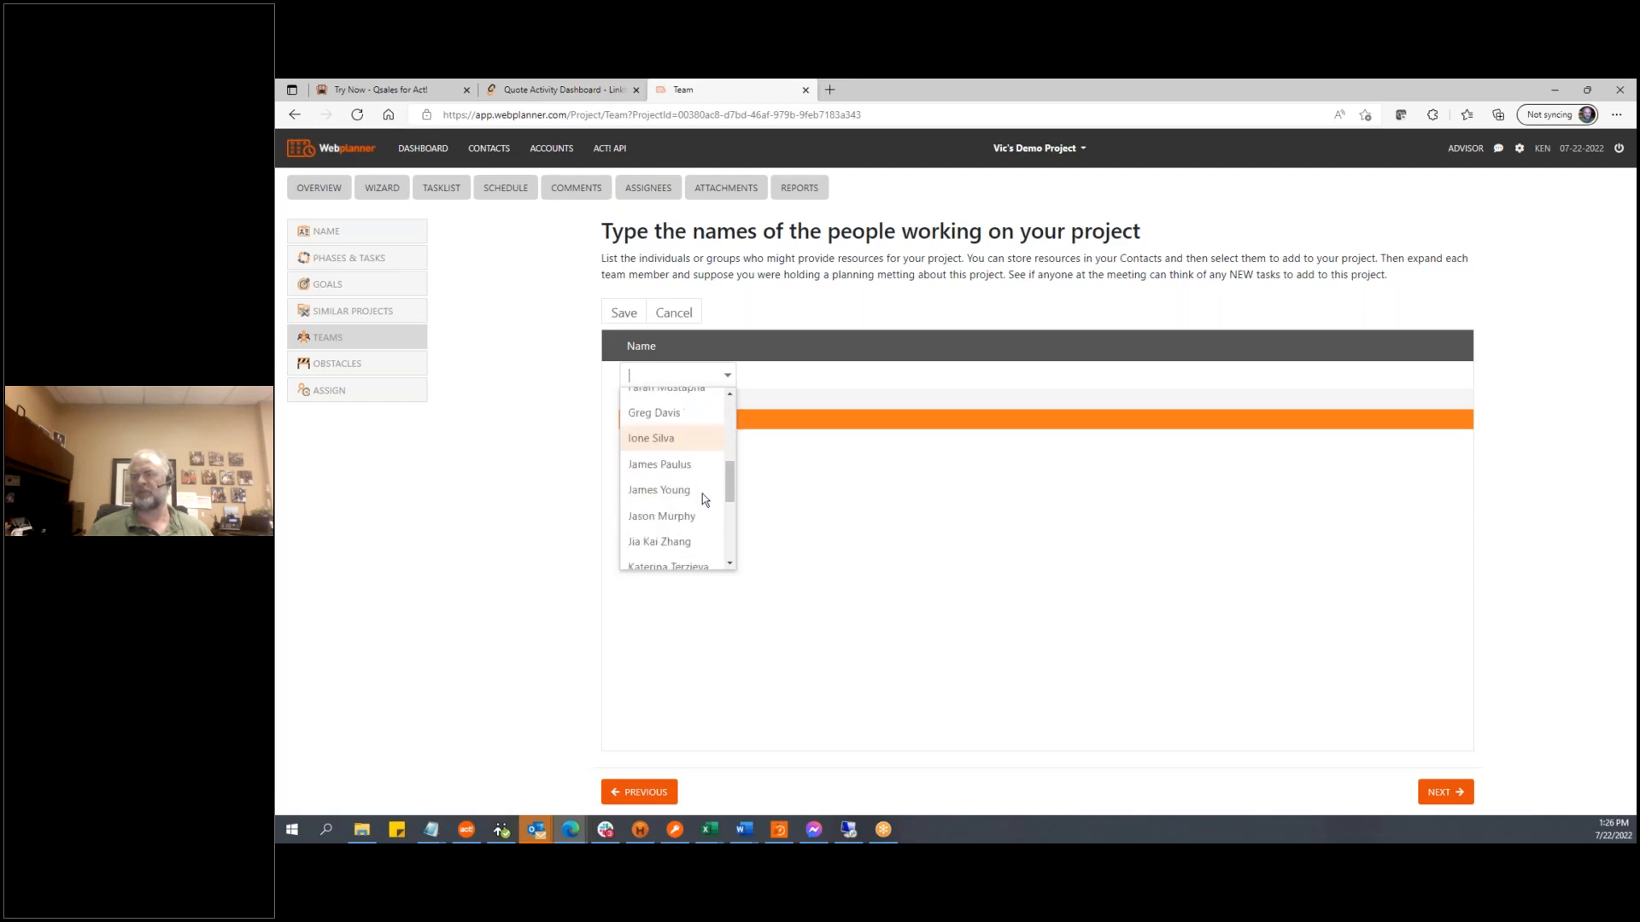
scroll(702, 496, "down", 2)
scroll(702, 495, "down", 3)
scroll(700, 496, "down", 3)
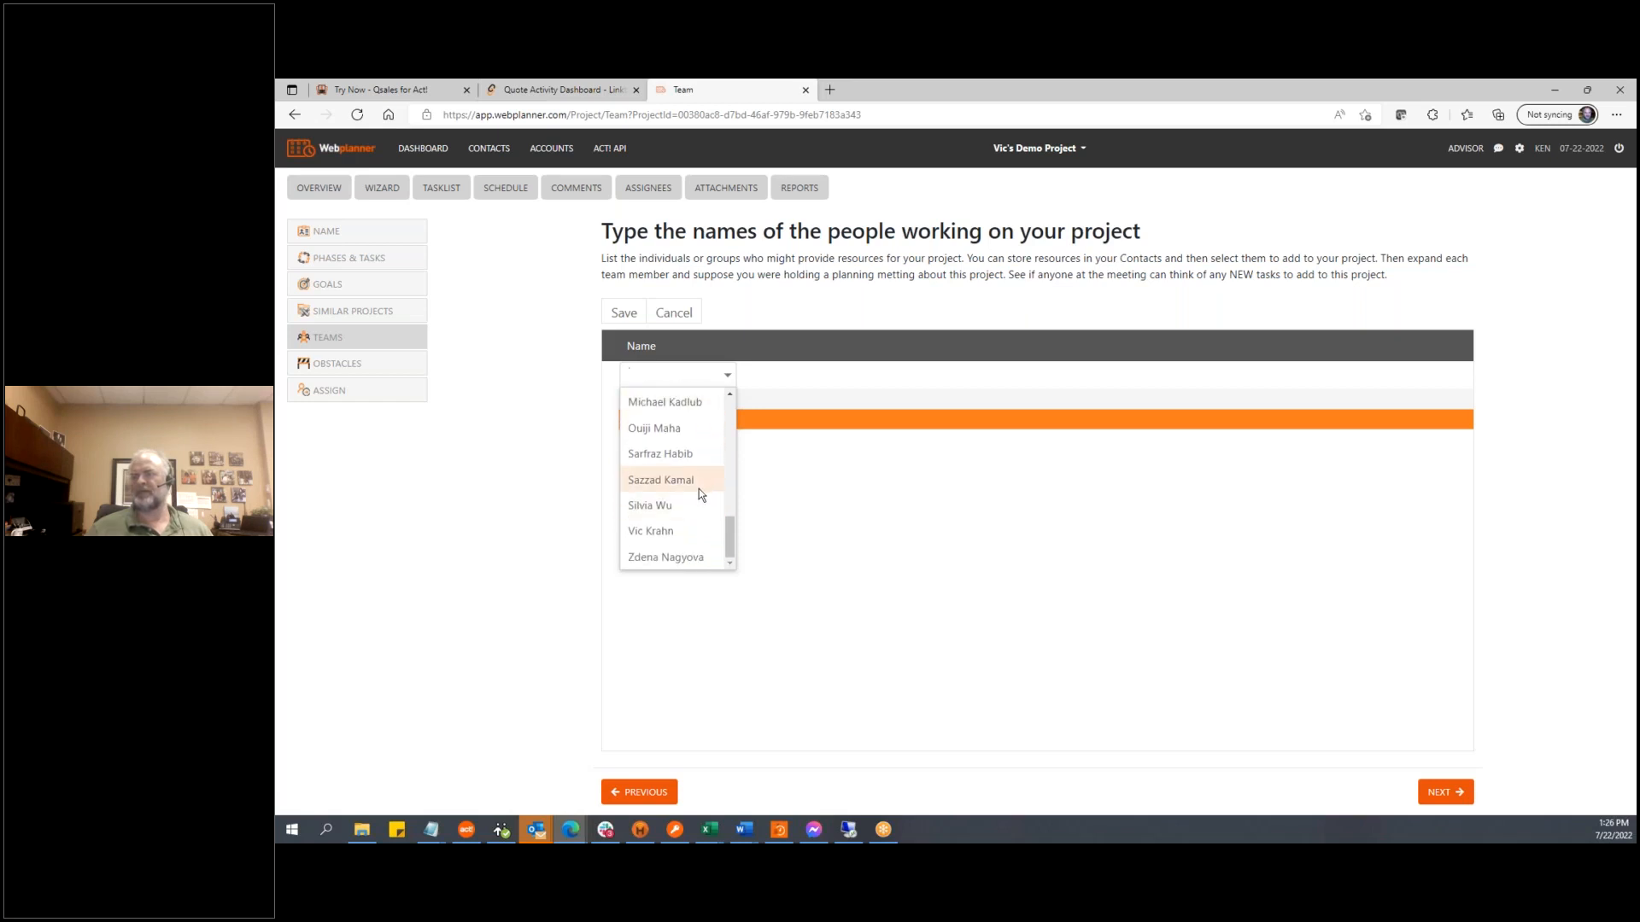
left_click(699, 555)
left_click(610, 319)
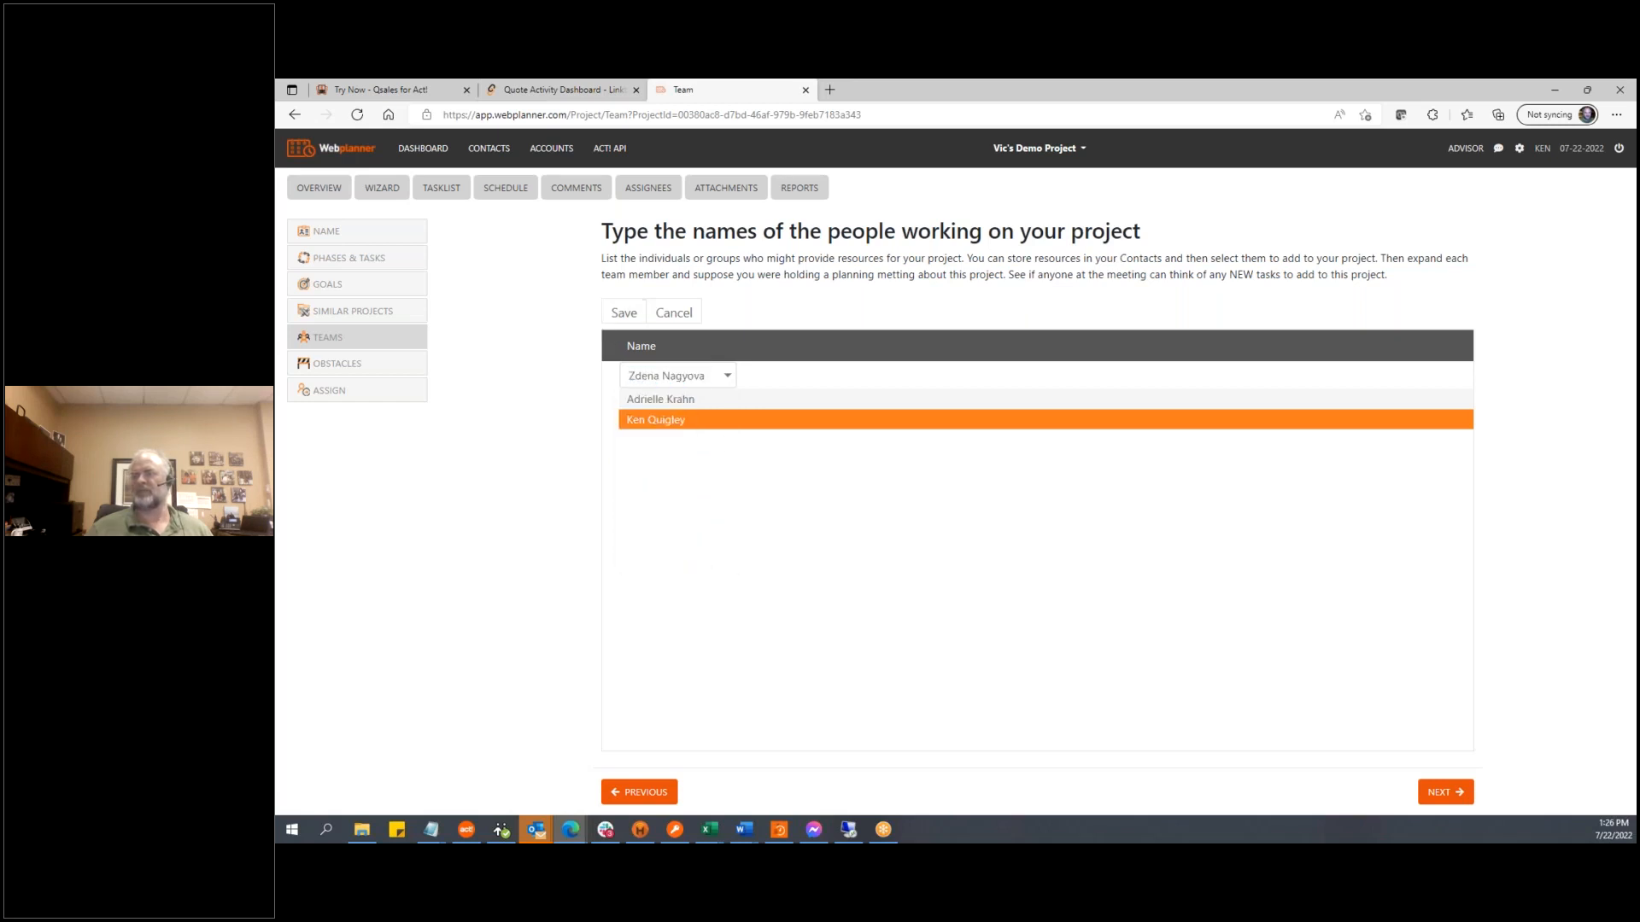
left_click(624, 313)
Continue past the team task assignments to the obstacles and save an obstacle for the honoree's age
left_click(1446, 794)
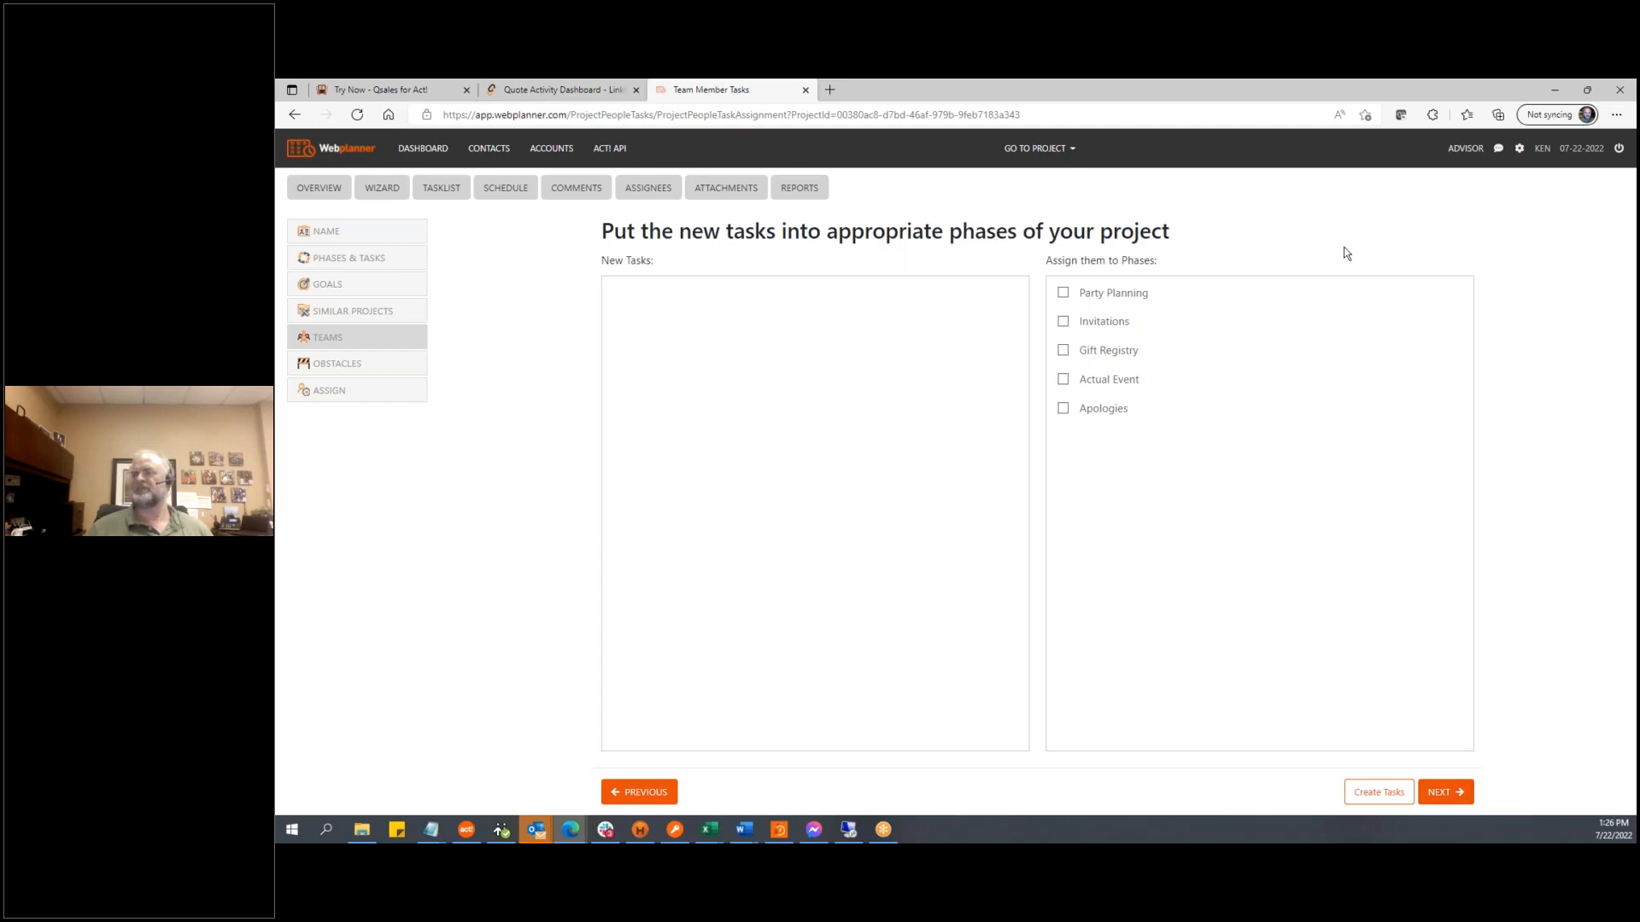
left_click(1450, 798)
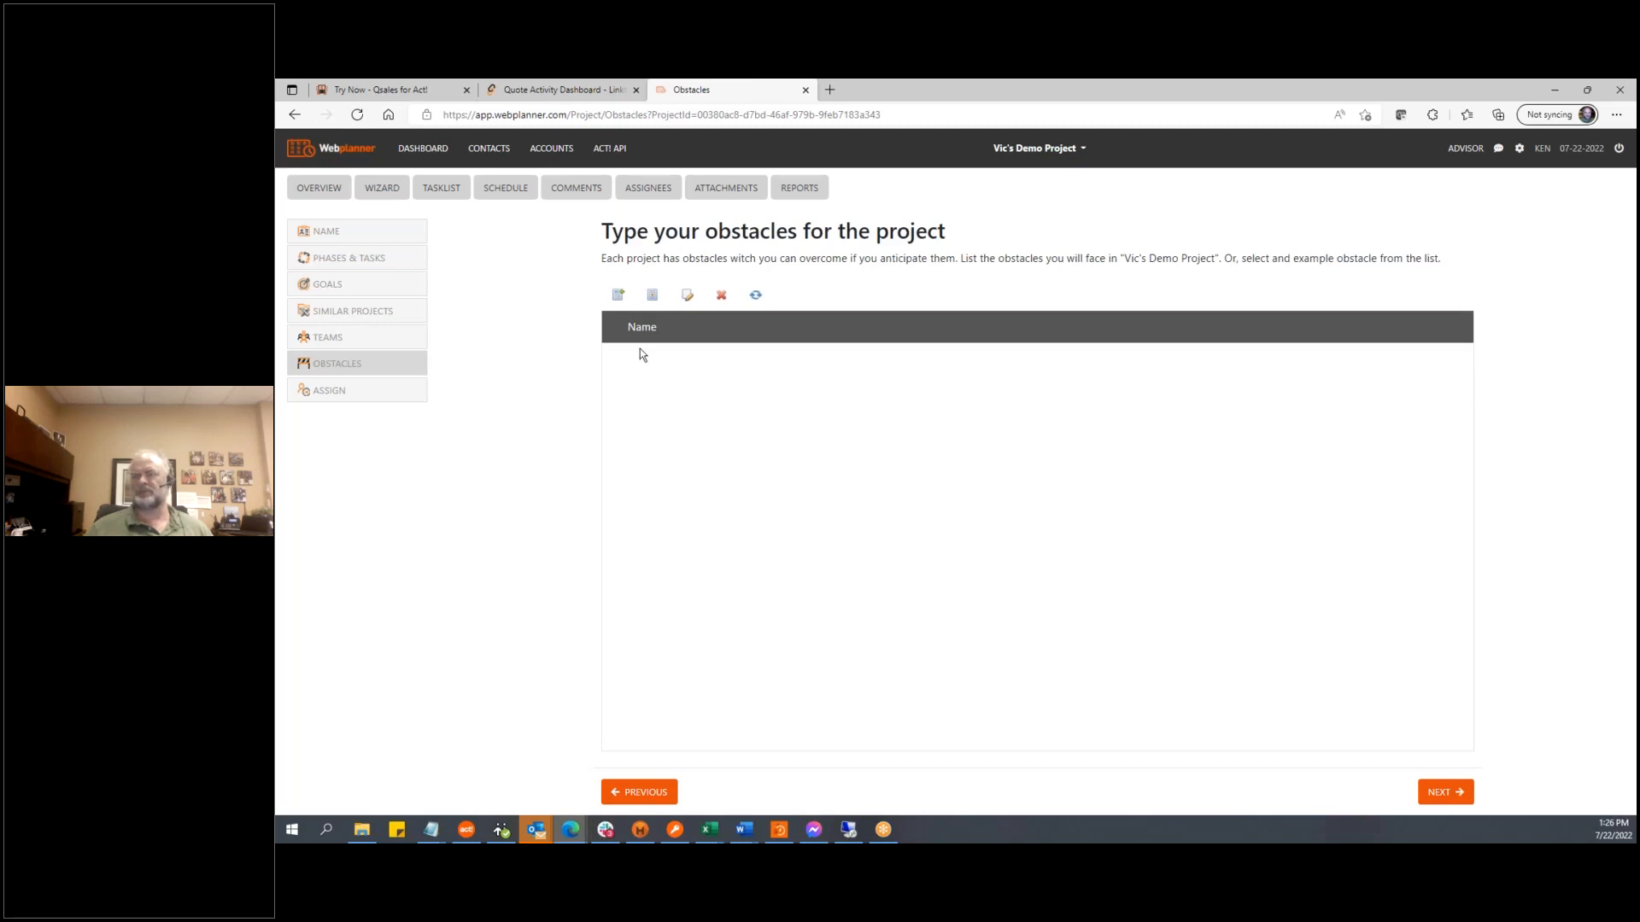
left_click(618, 295)
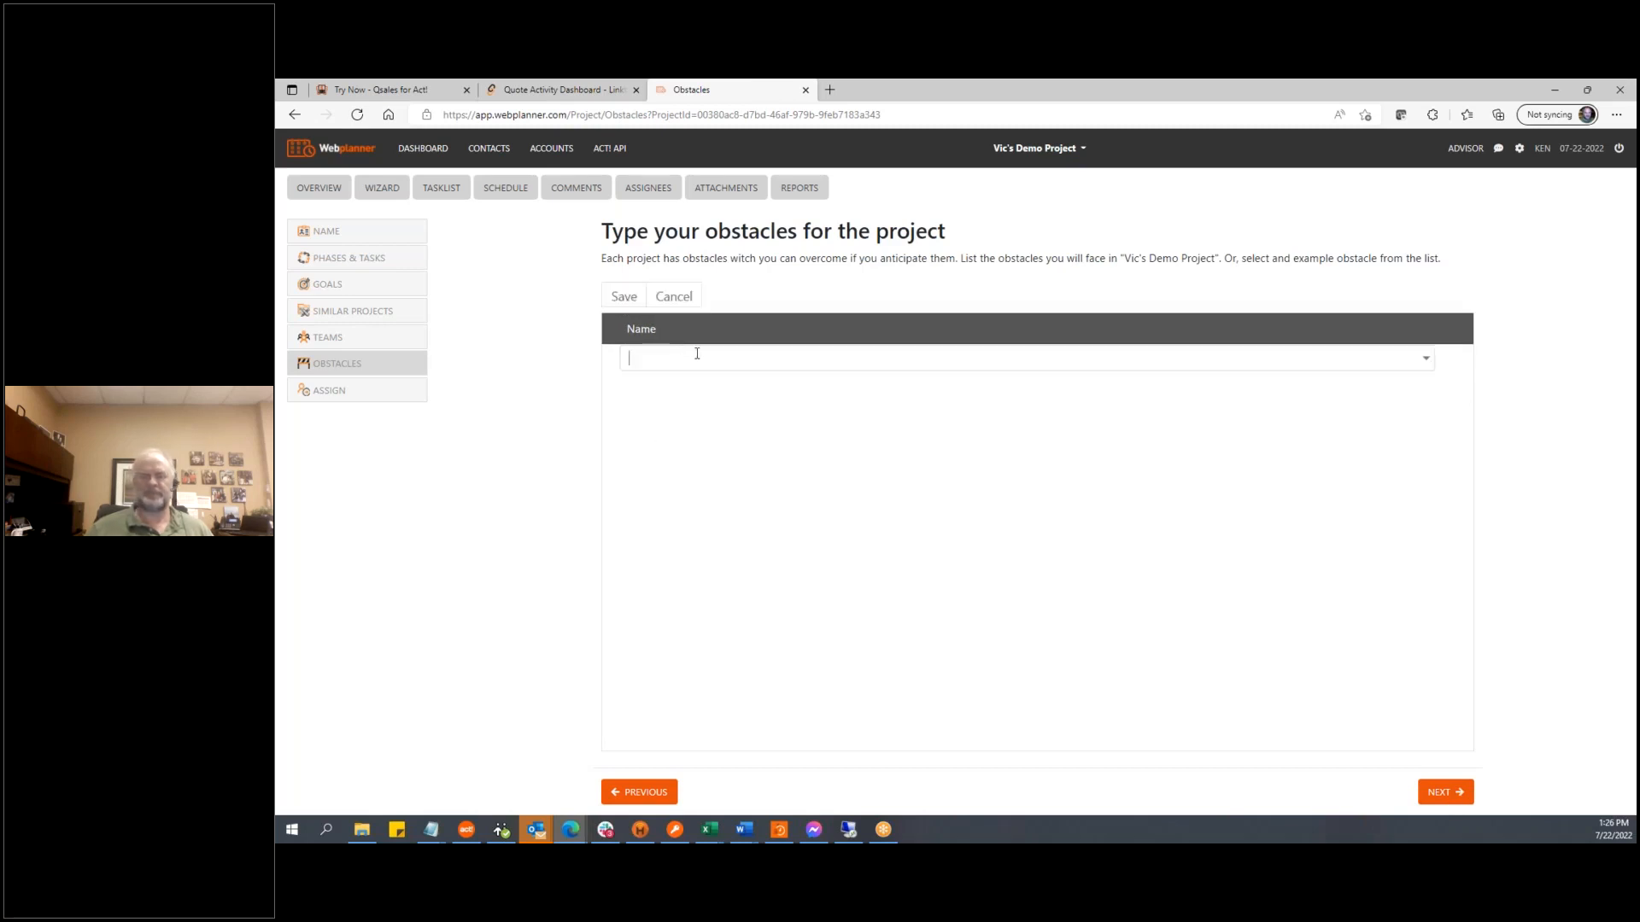
type("Vic's age")
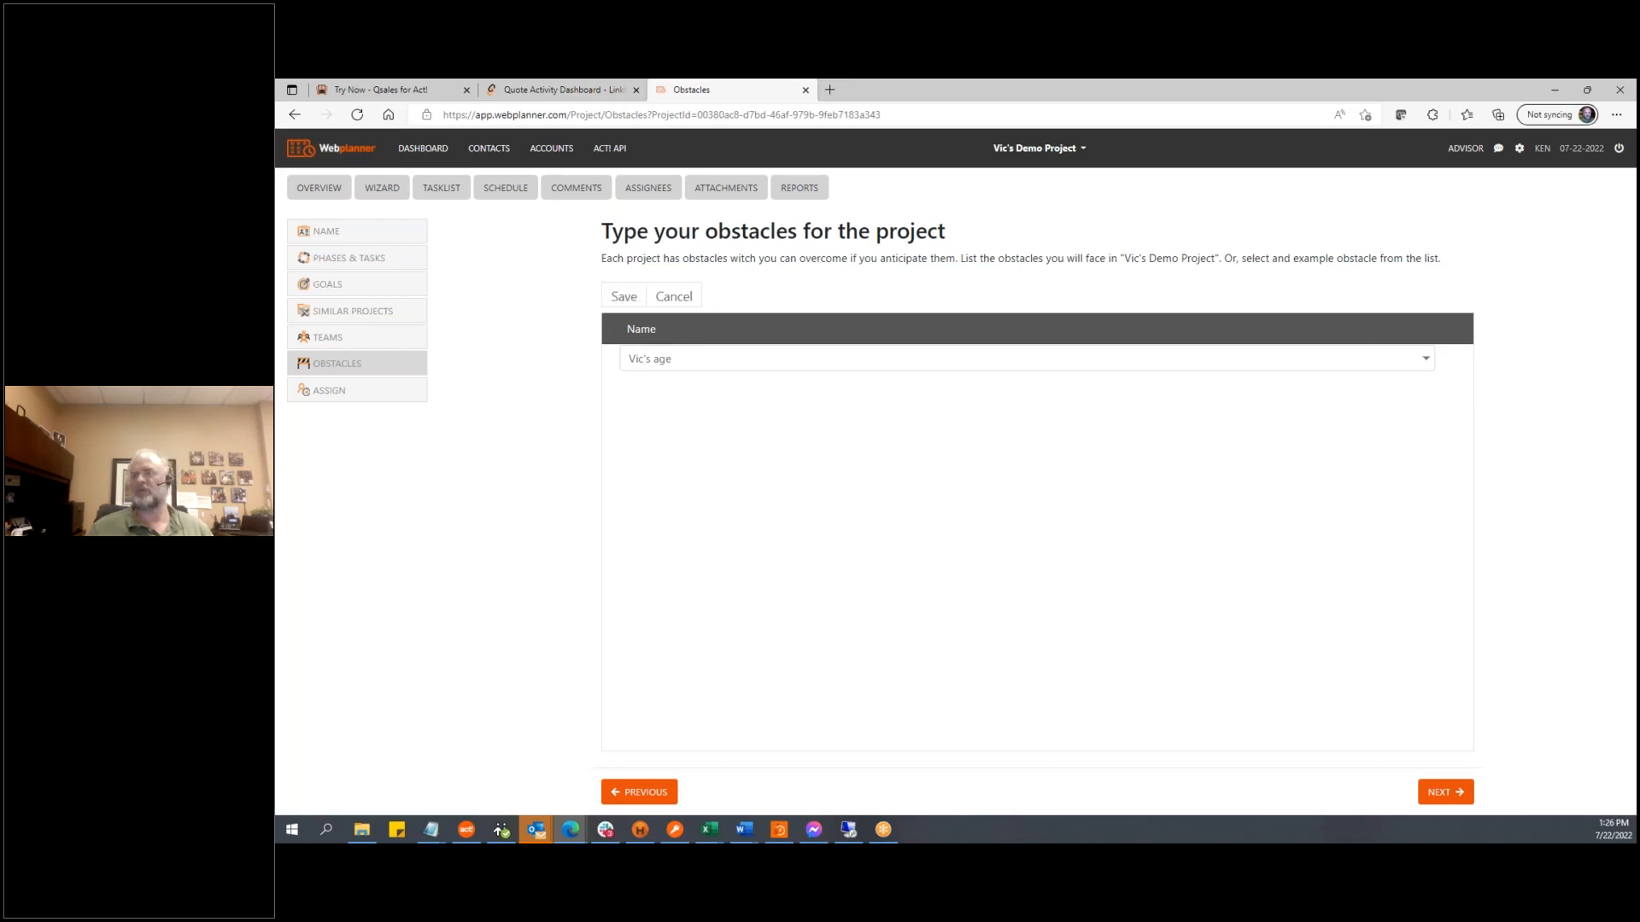
key("Return")
Add and save a second obstacle named "Age of his friends", and continue to the obstacle task assignments
left_click(615, 299)
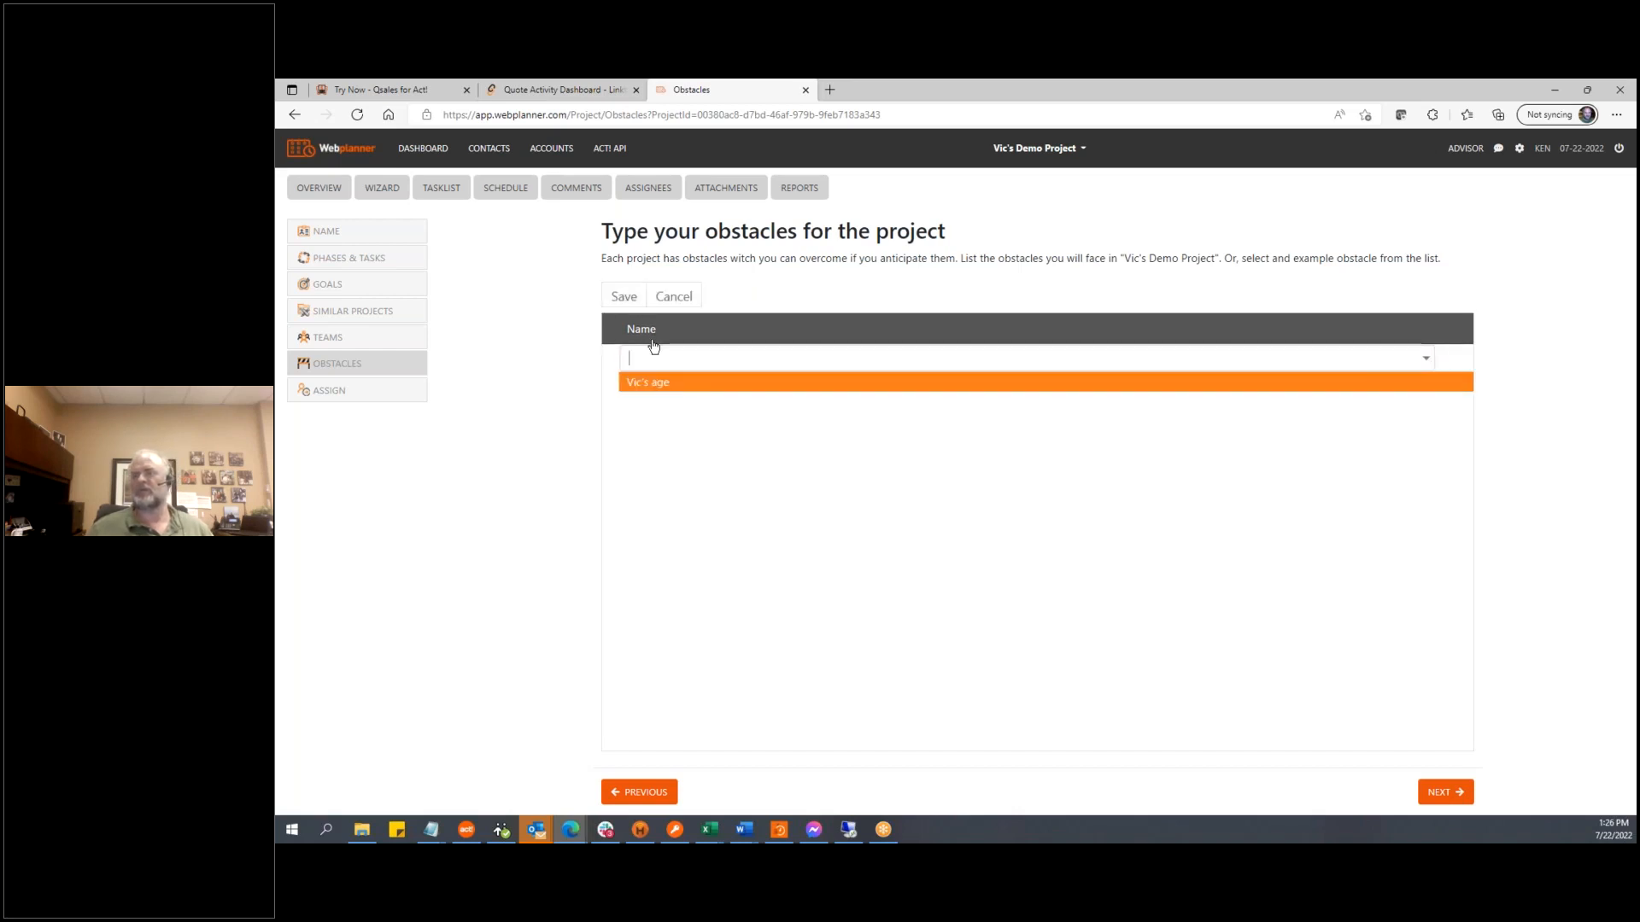
type("A")
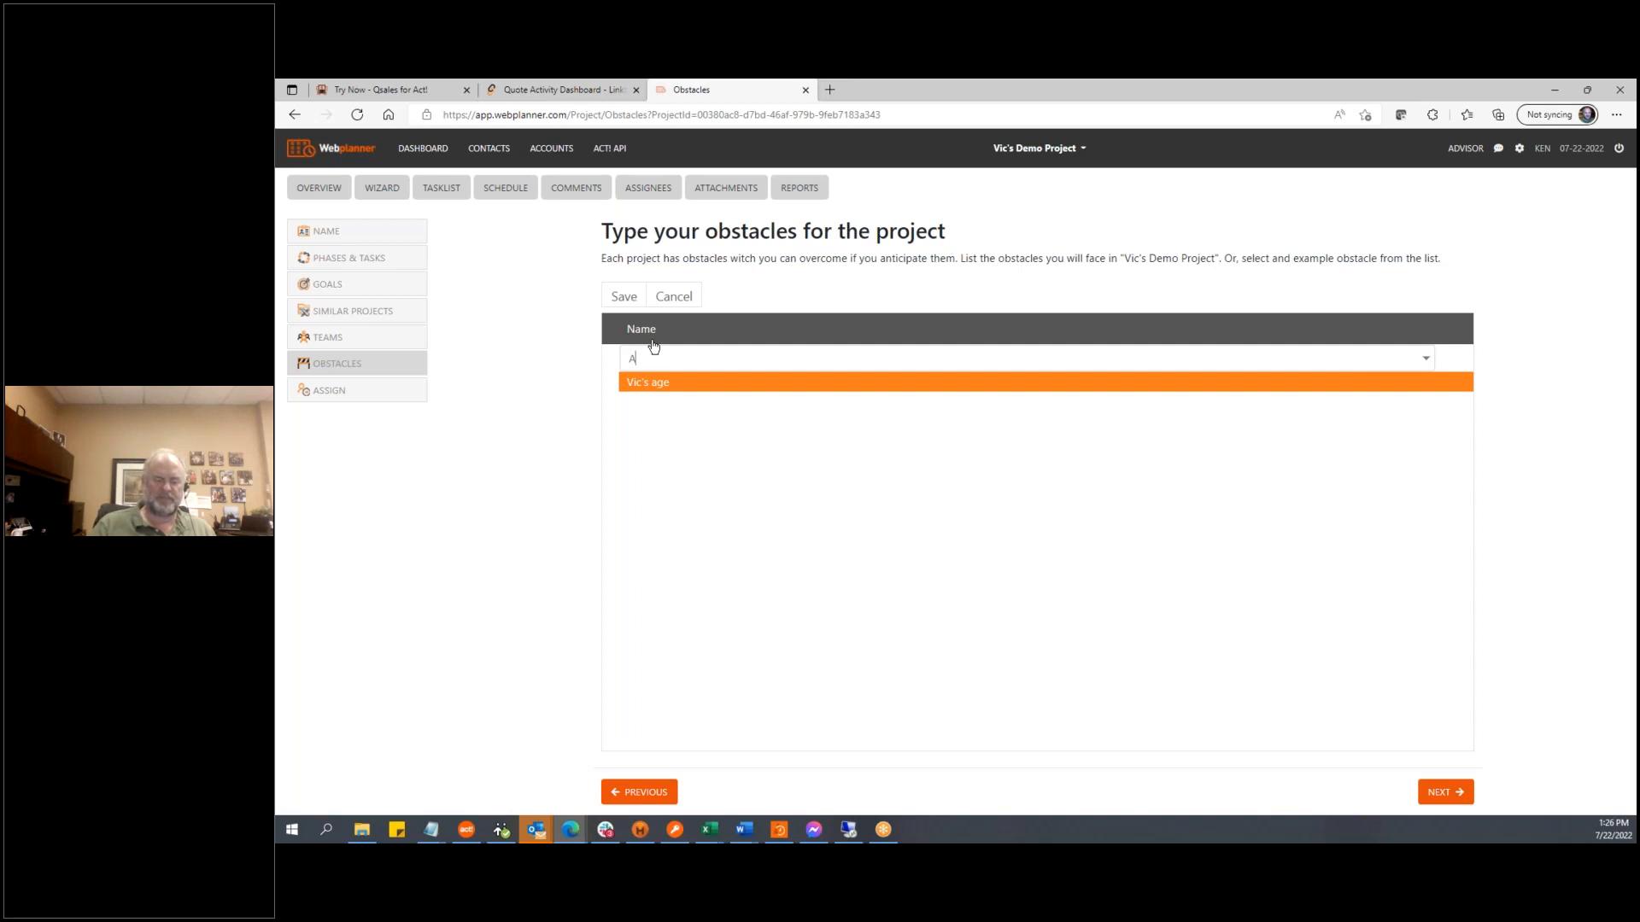
type("ge of his friends")
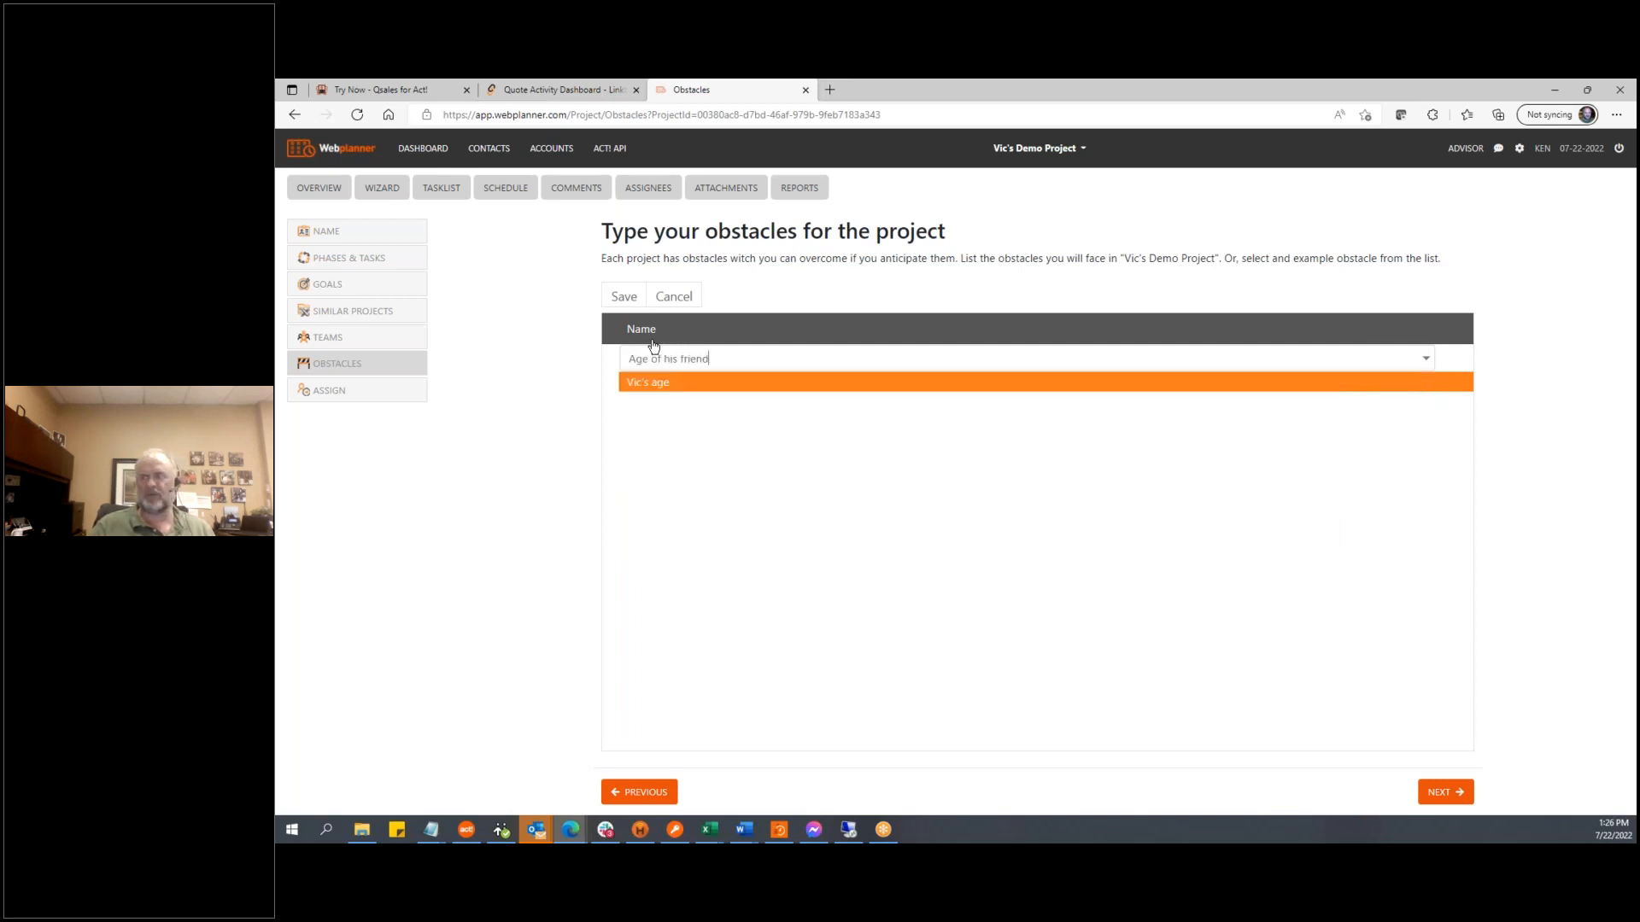
left_click(631, 301)
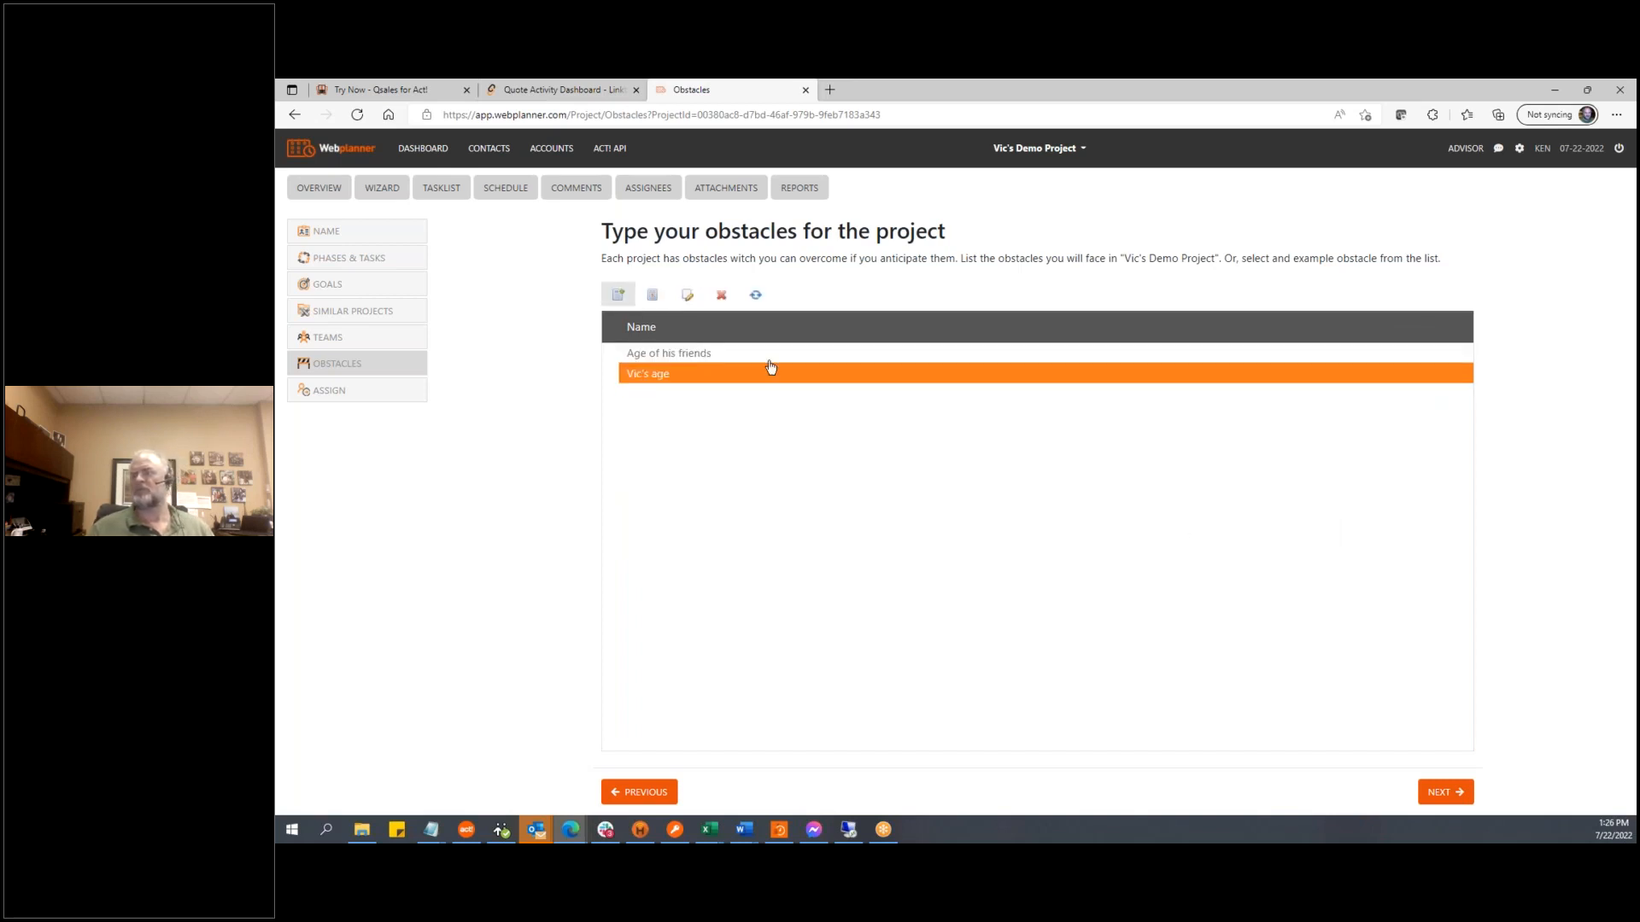
left_click(1433, 794)
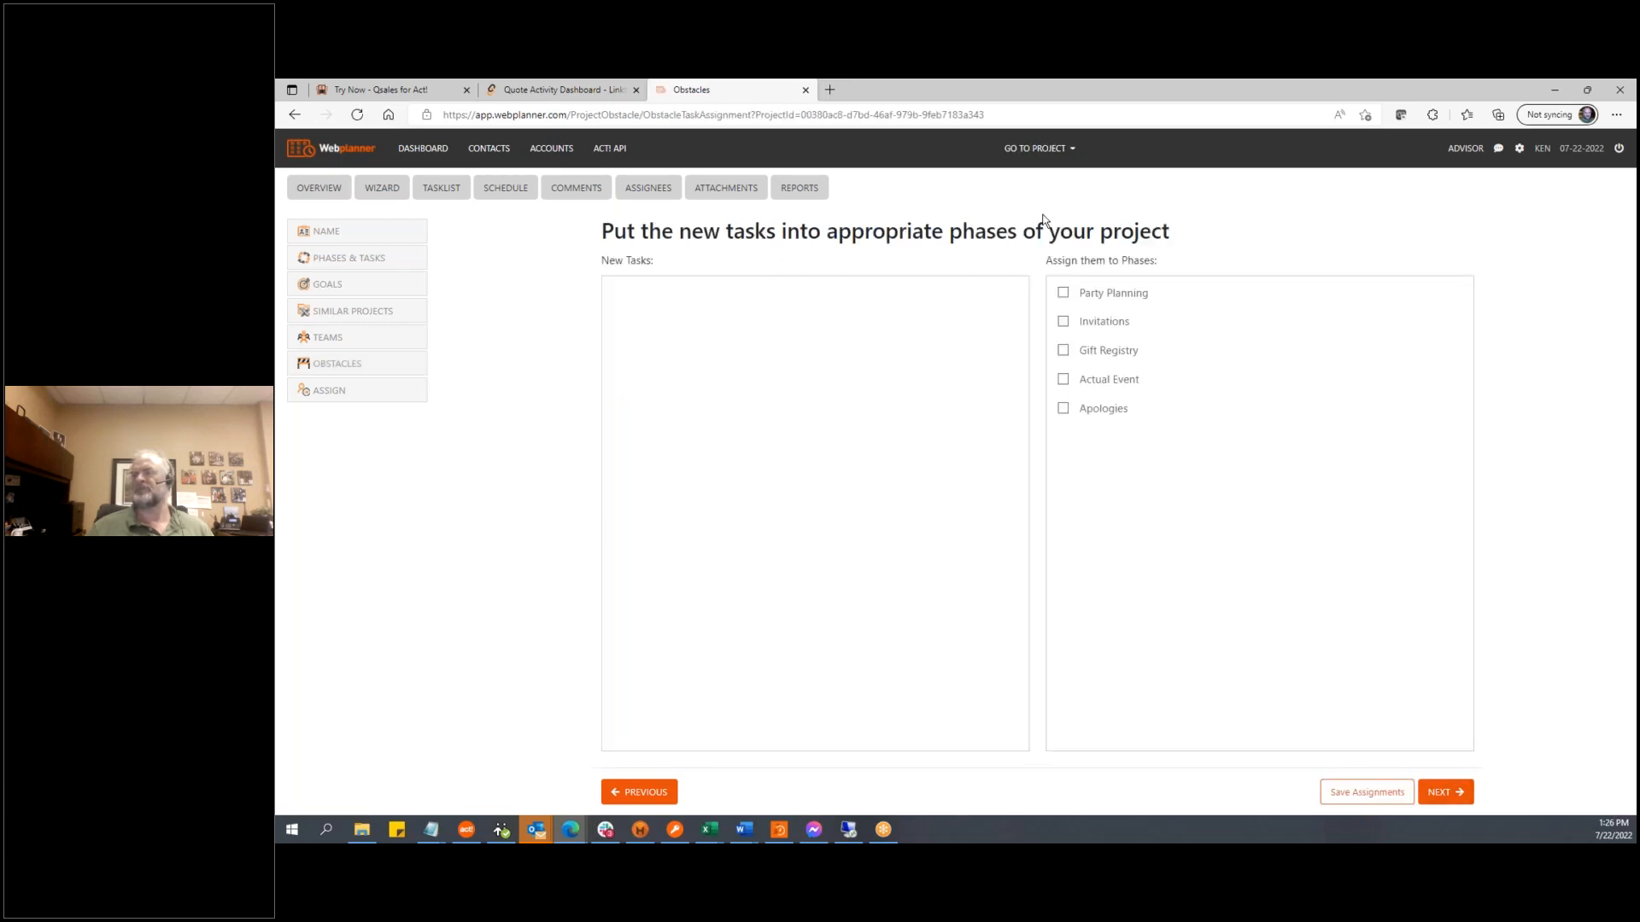
Continue past the obstacle task assignments to assigning tasks to people
left_click(1449, 793)
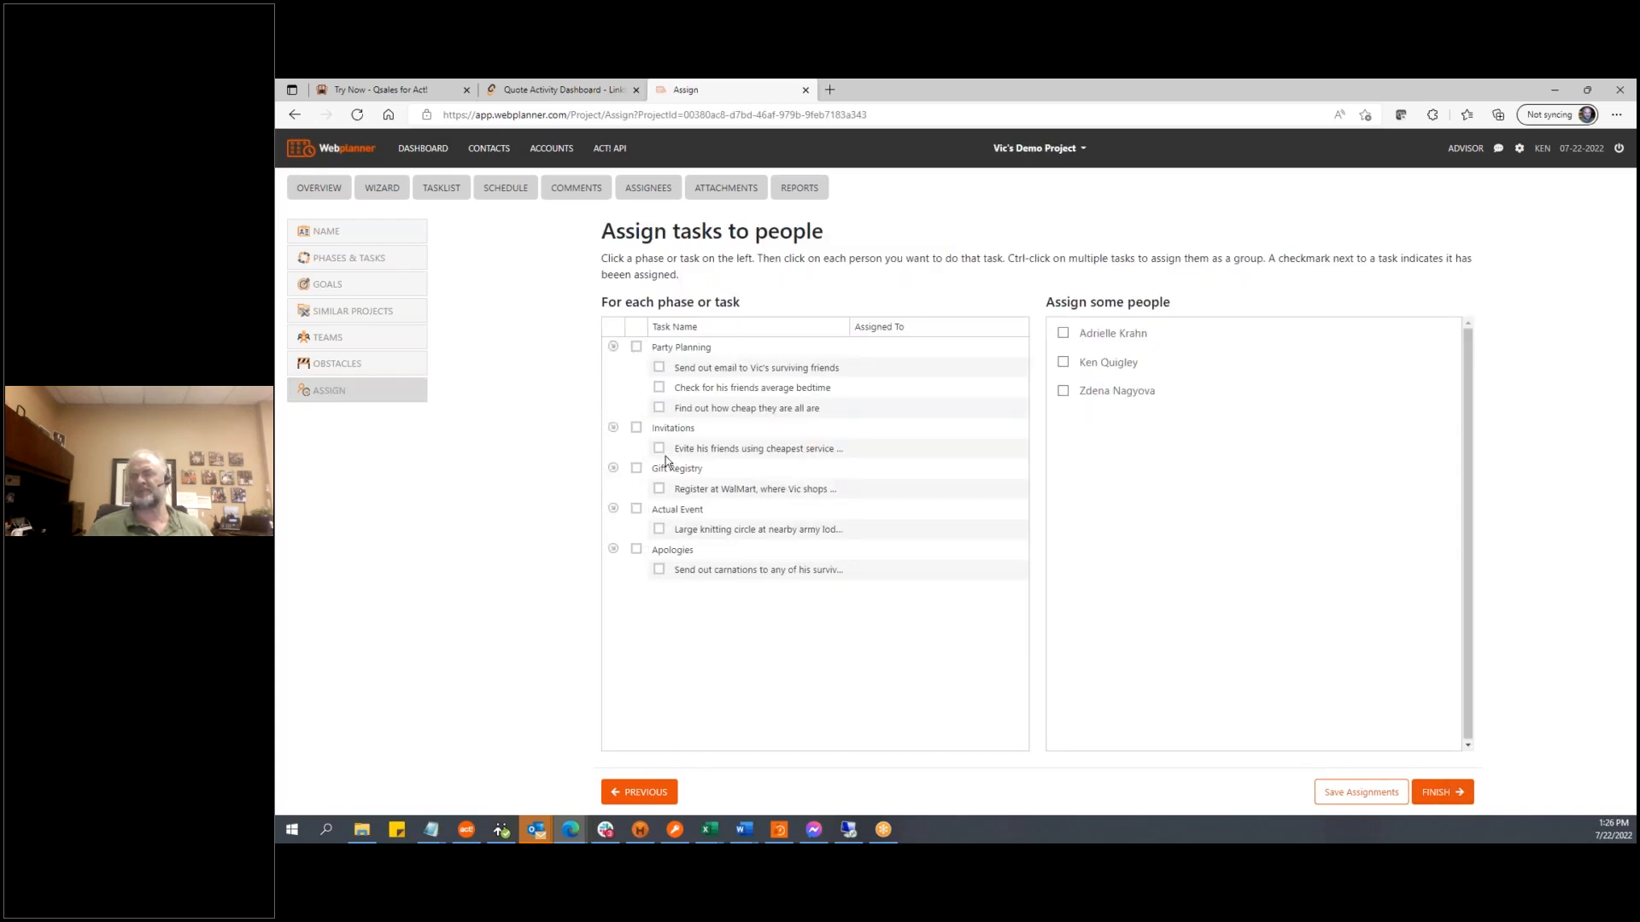
left_click(636, 348)
left_click(659, 368)
left_click(659, 388)
left_click(659, 408)
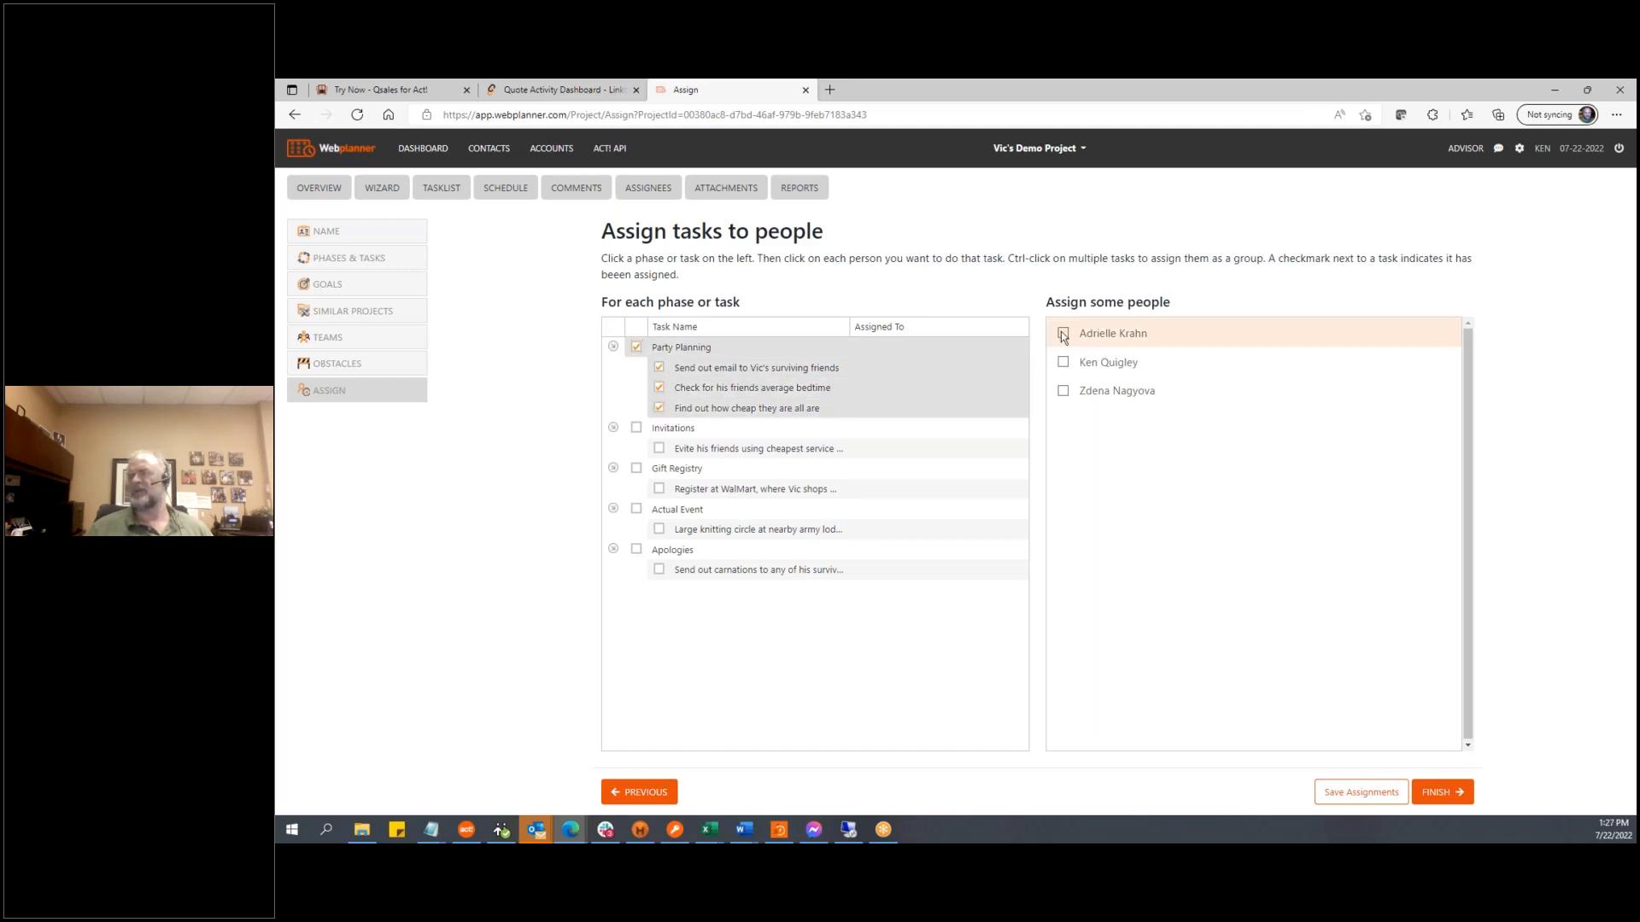
left_click(1063, 334)
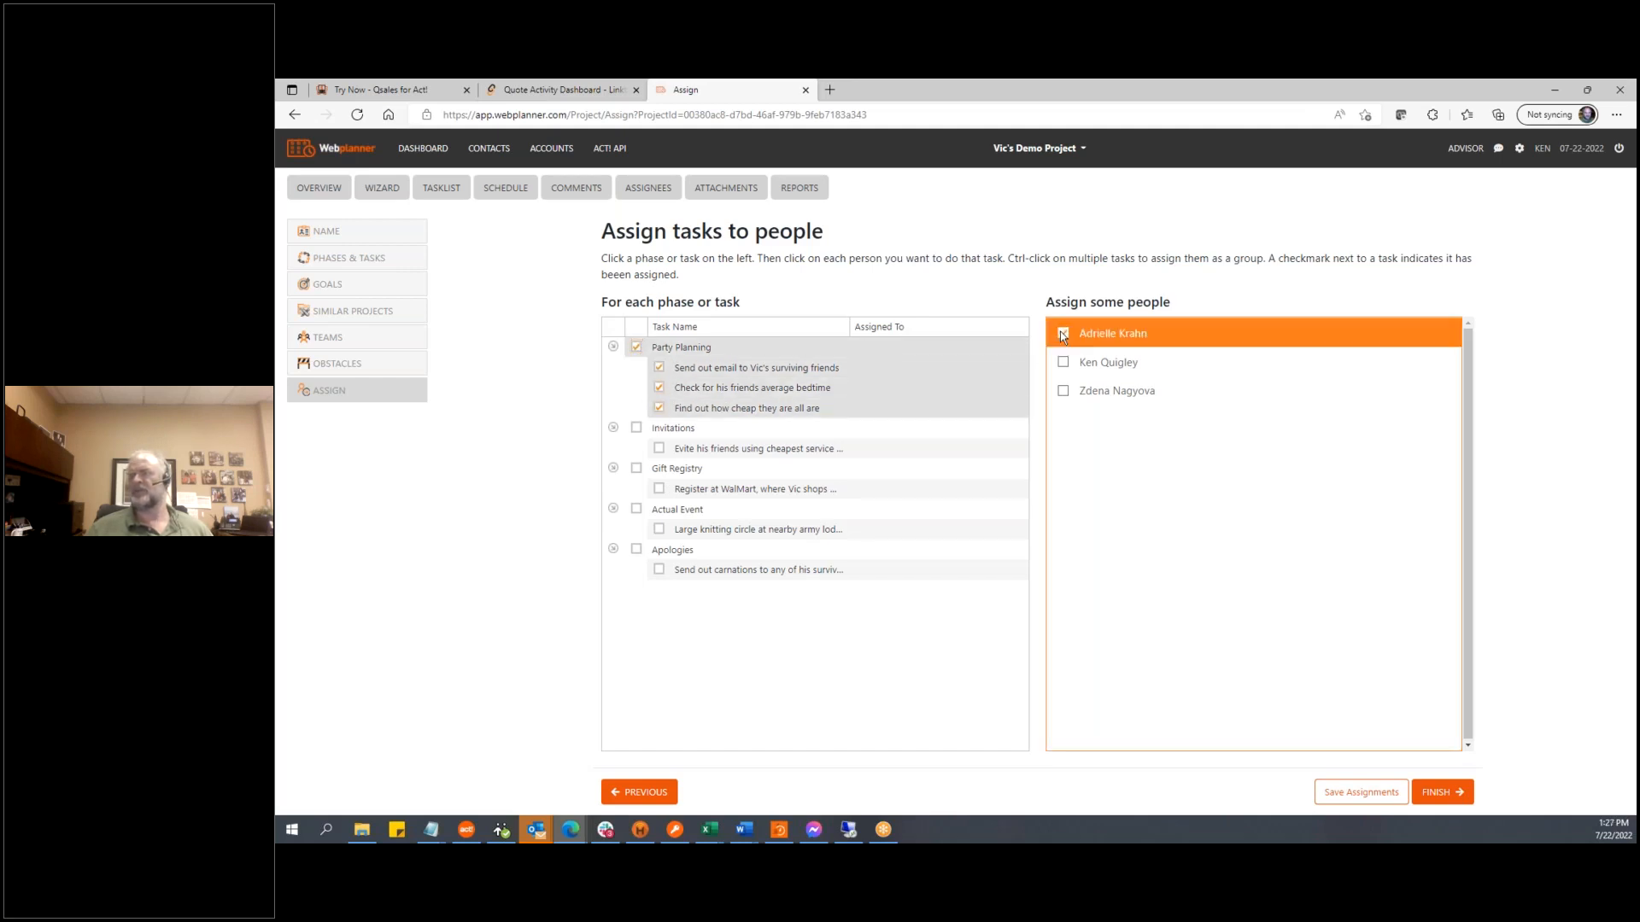
left_click(636, 428)
left_click(658, 408)
left_click(659, 388)
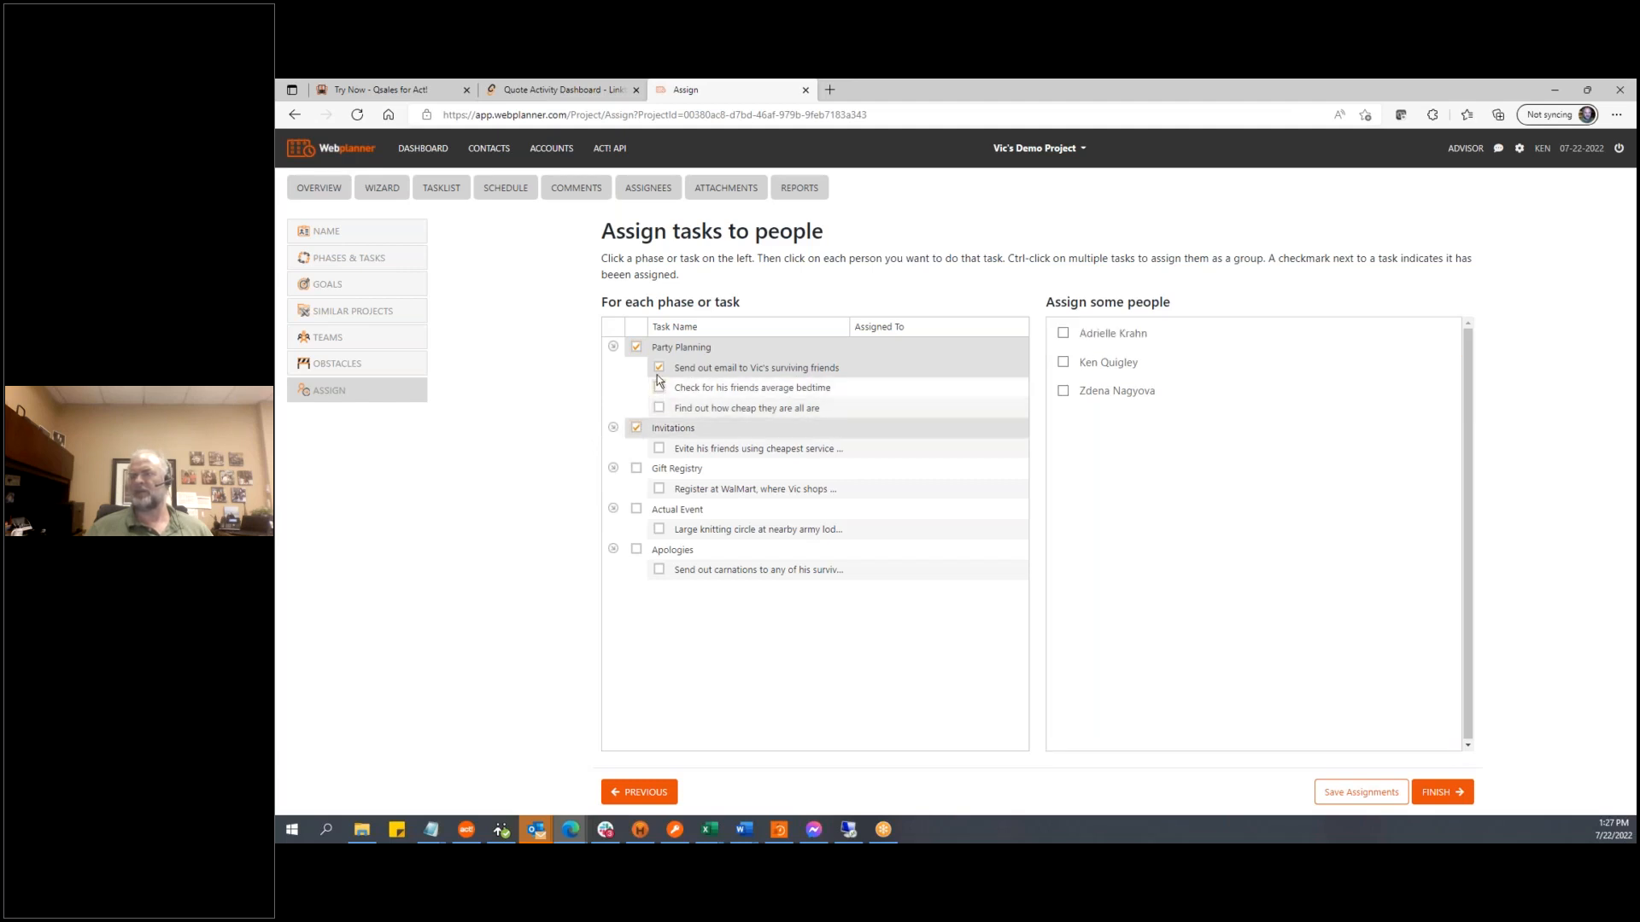
left_click(658, 368)
left_click(637, 347)
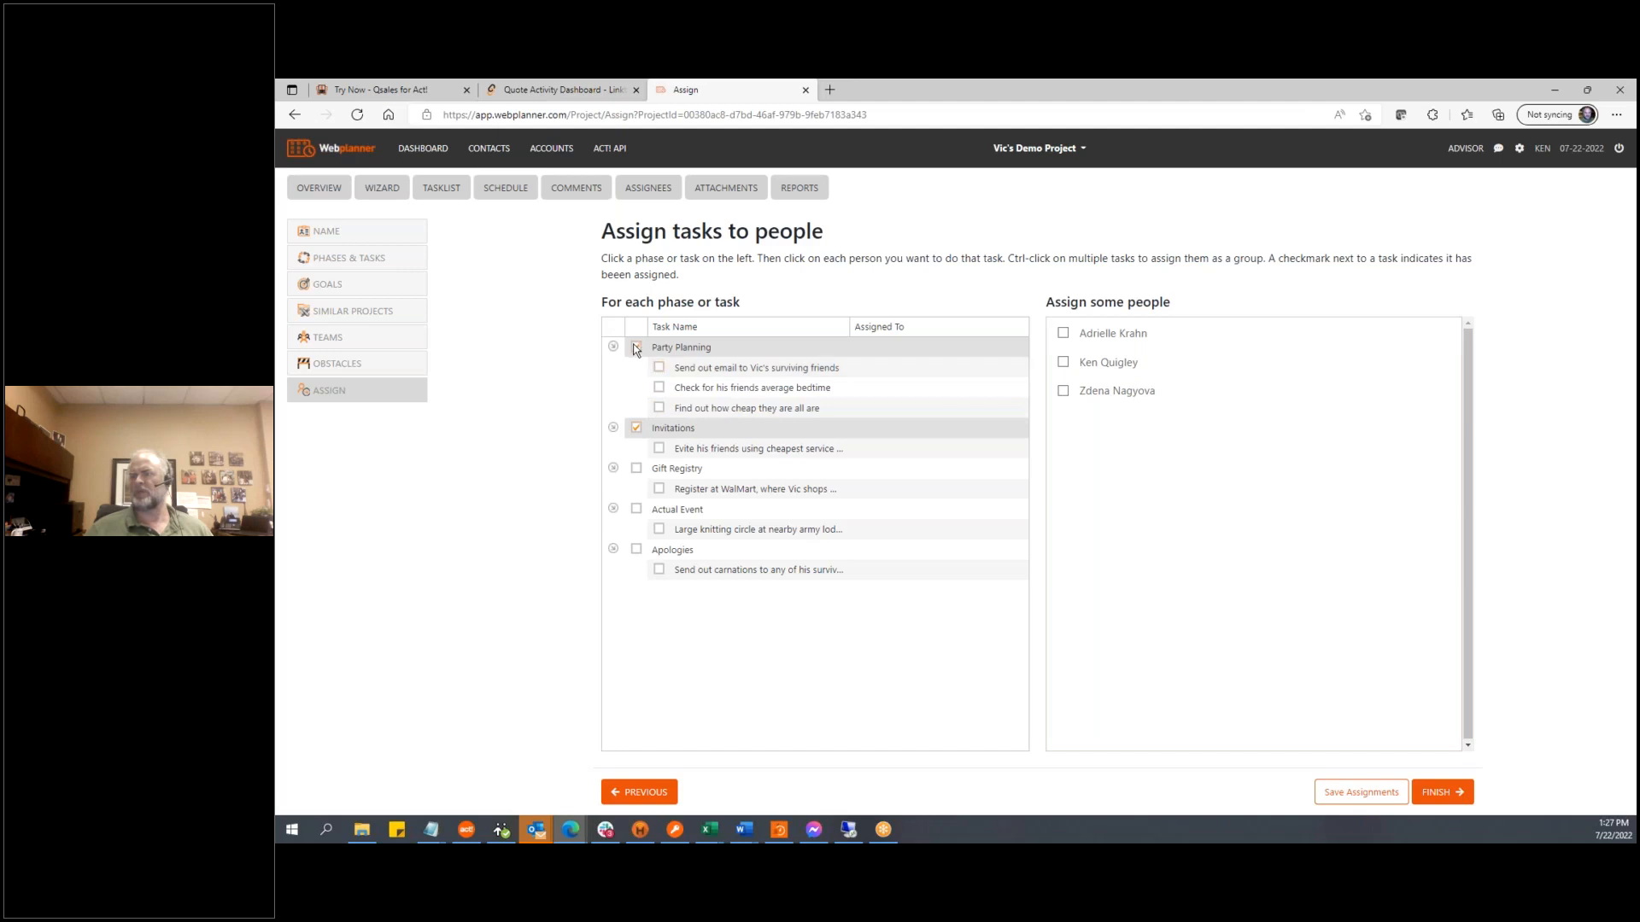
left_click(658, 448)
left_click(1064, 363)
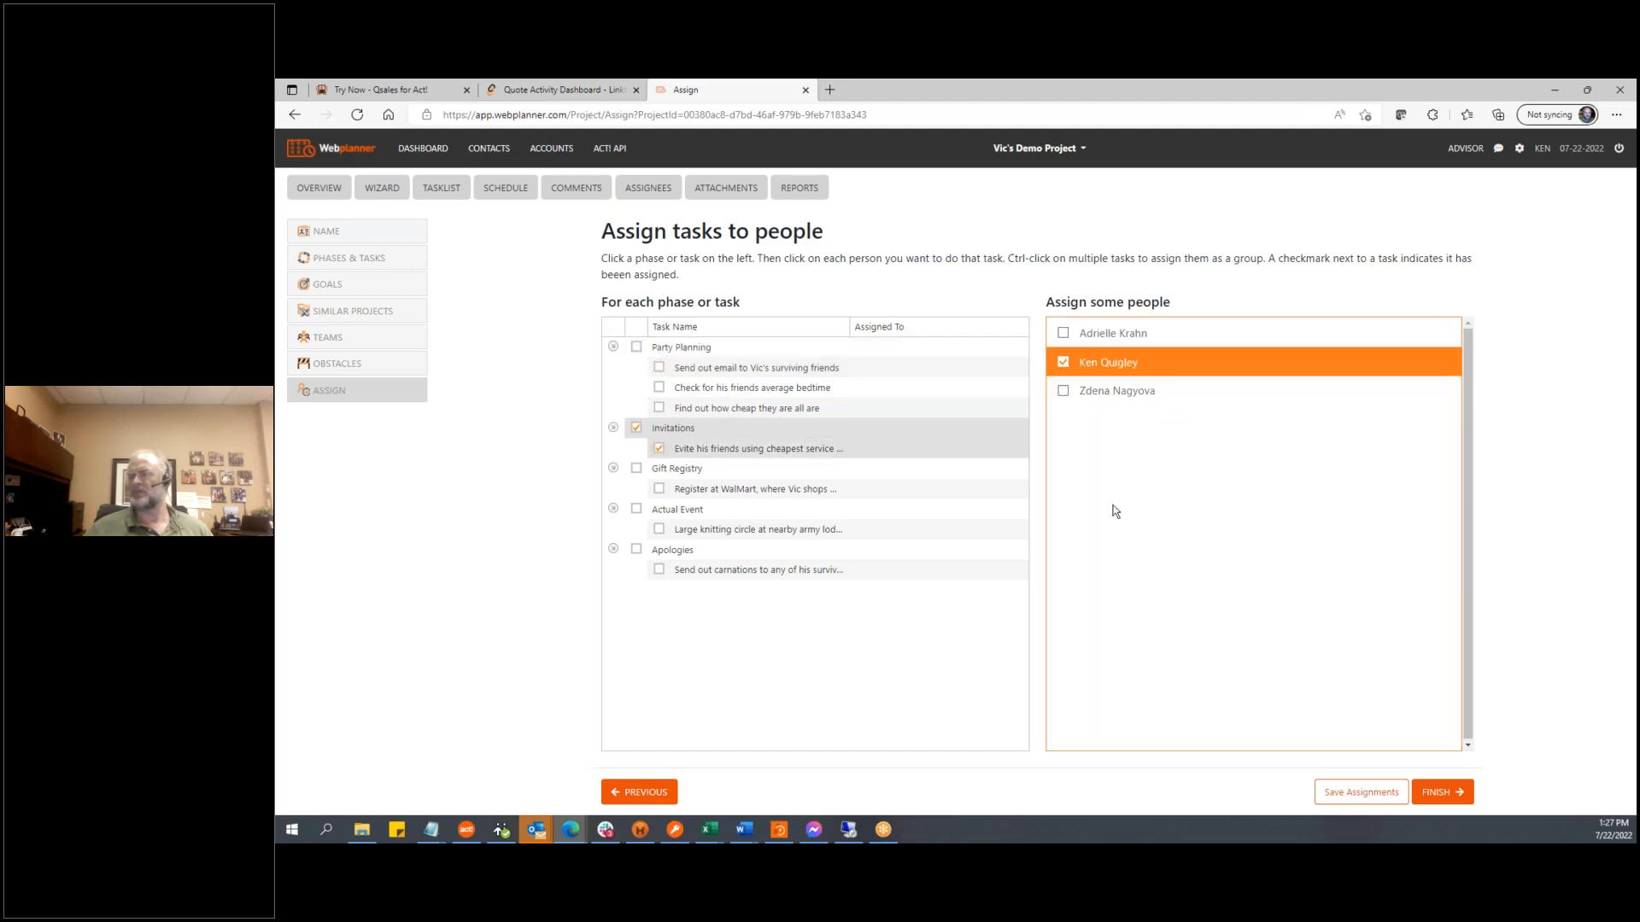
left_click(660, 446)
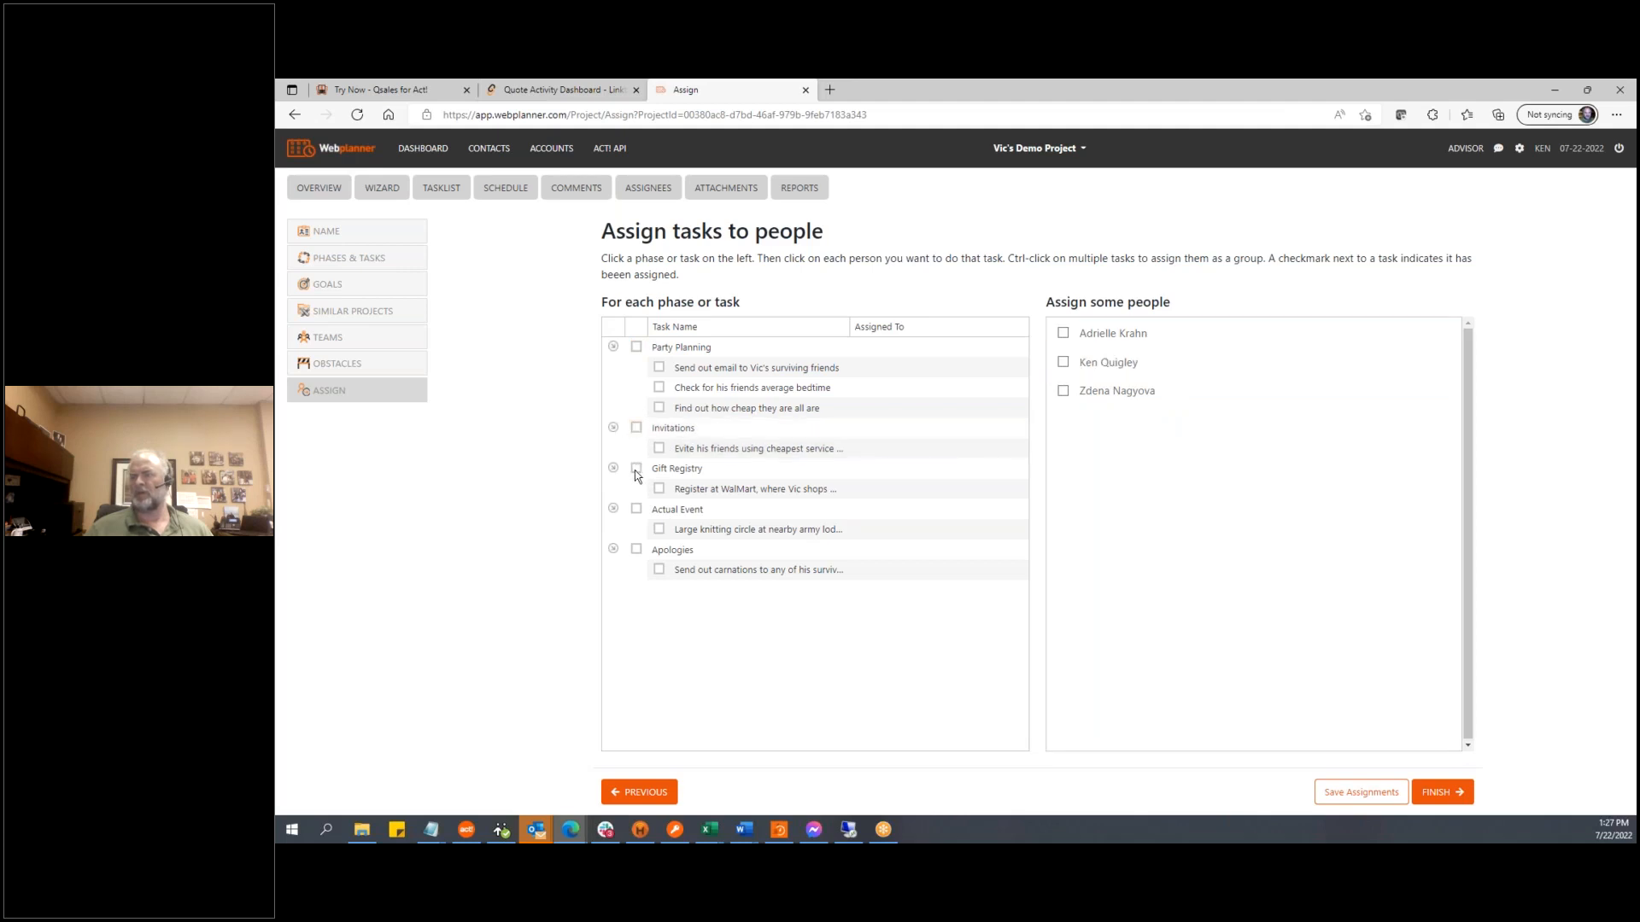
left_click(636, 469)
left_click(1060, 392)
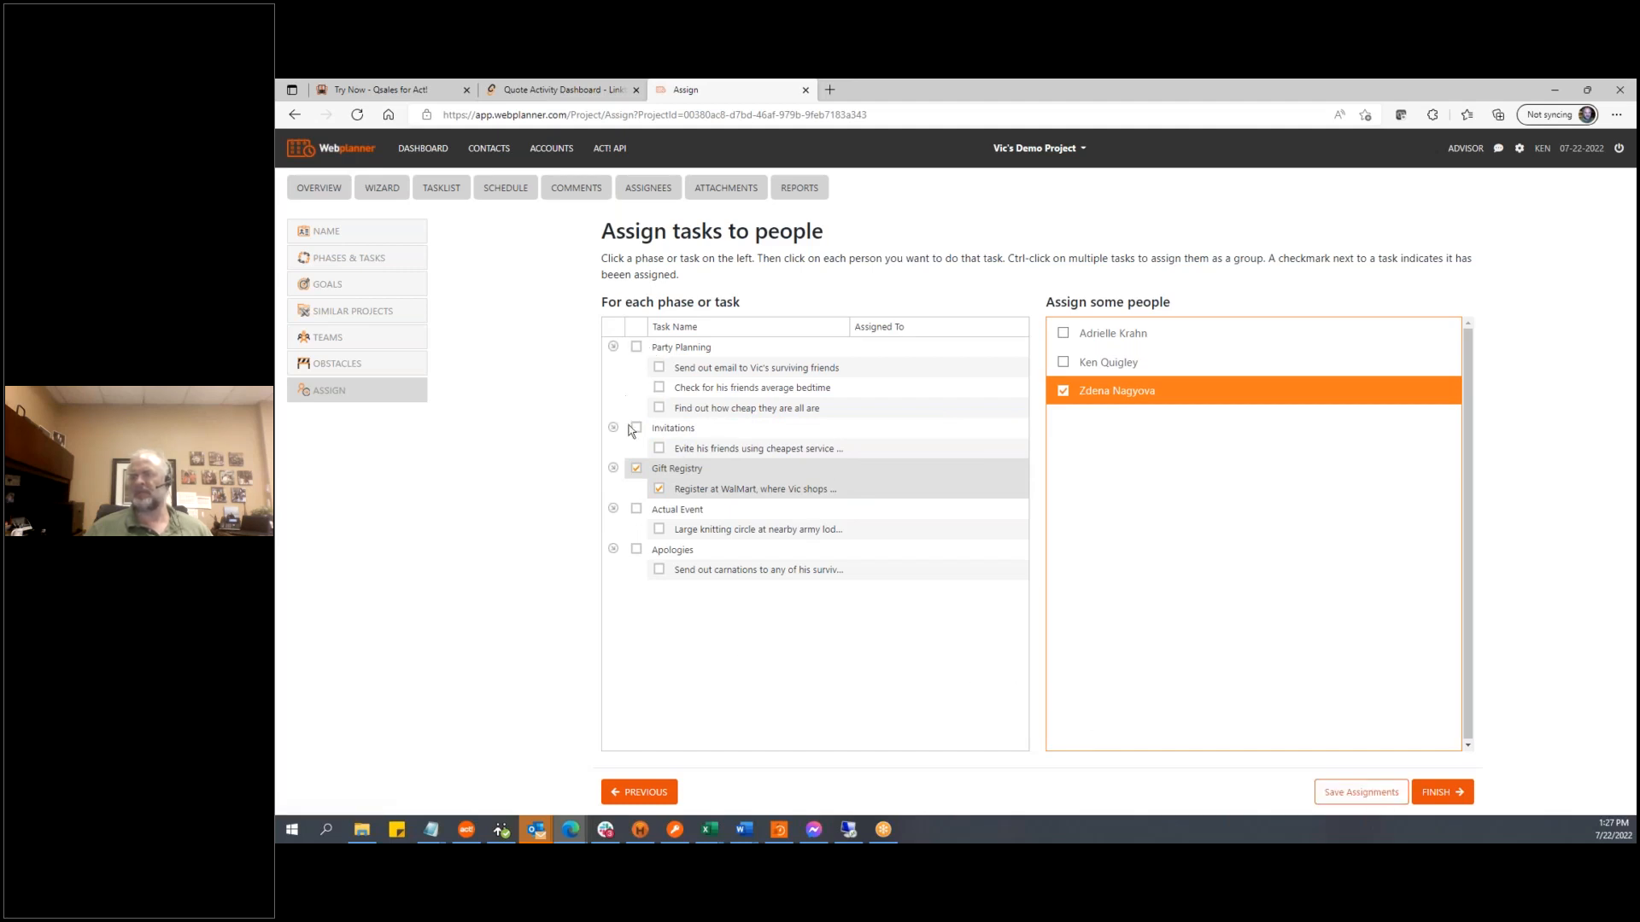
left_click(635, 467)
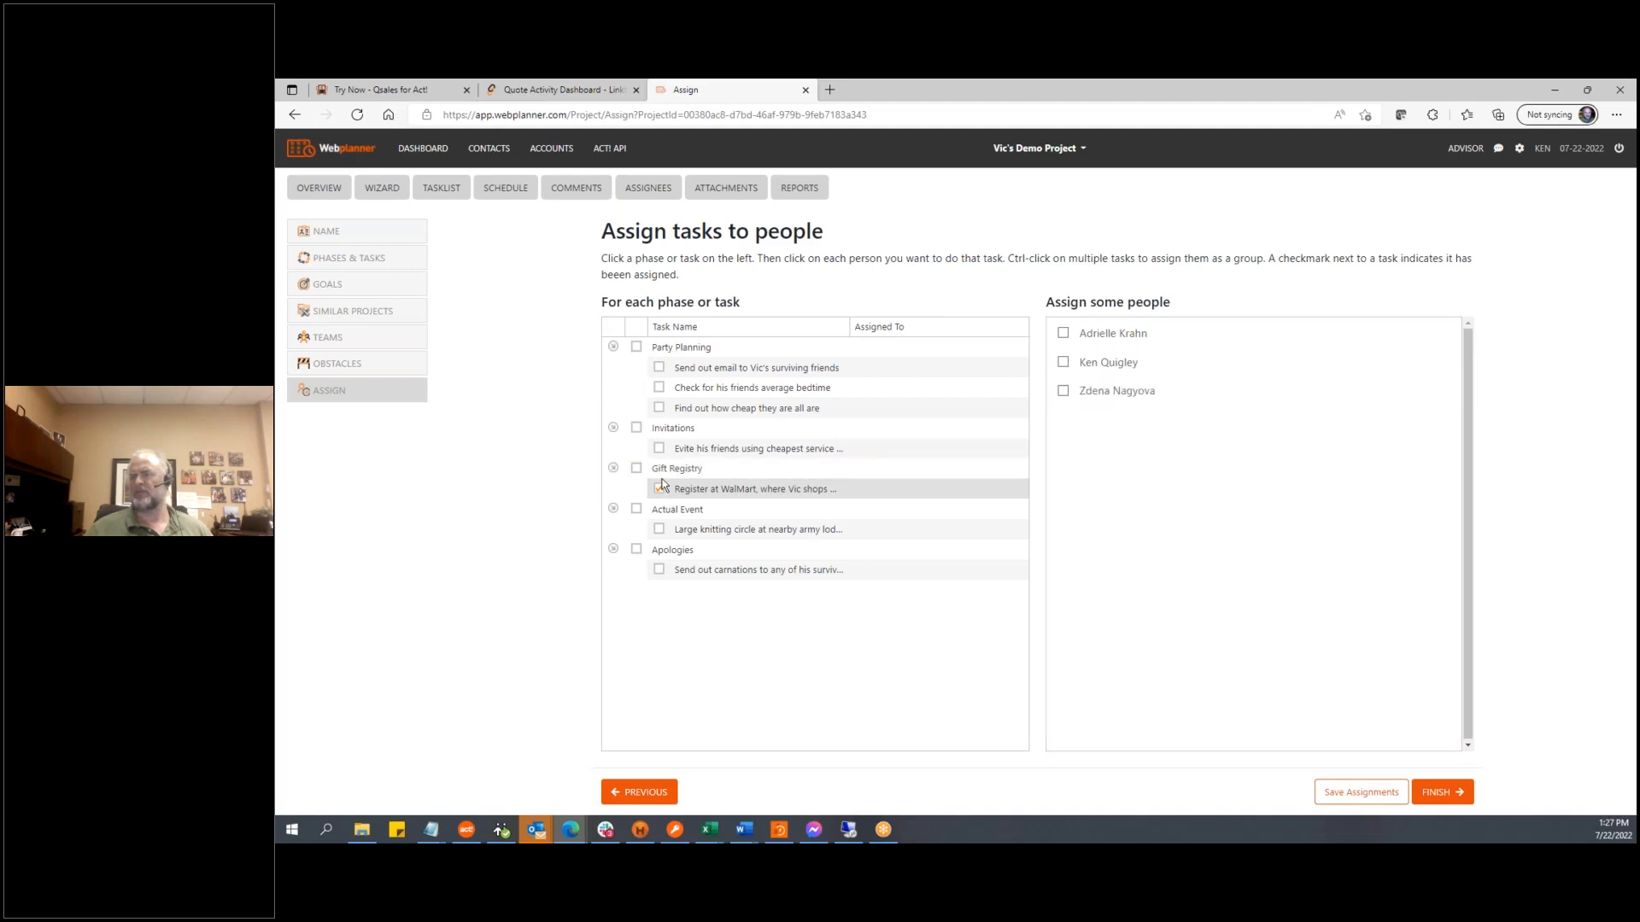
left_click(660, 486)
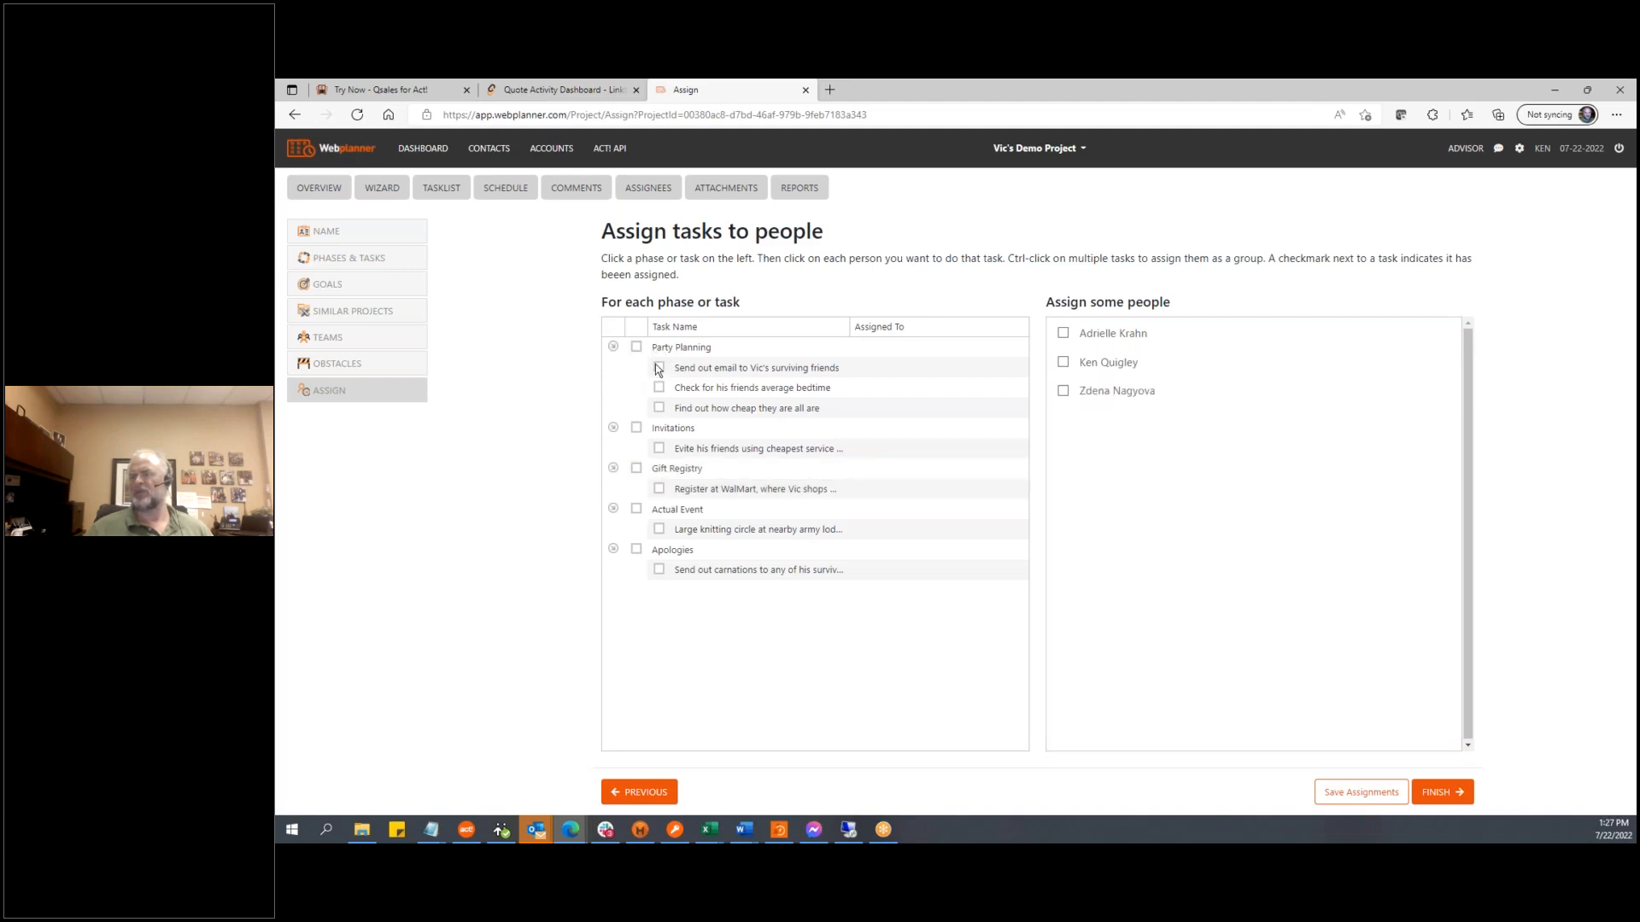
Assign the Party Planning phase and its three tasks to the first team member and save the assignments
left_click(637, 349)
left_click(659, 369)
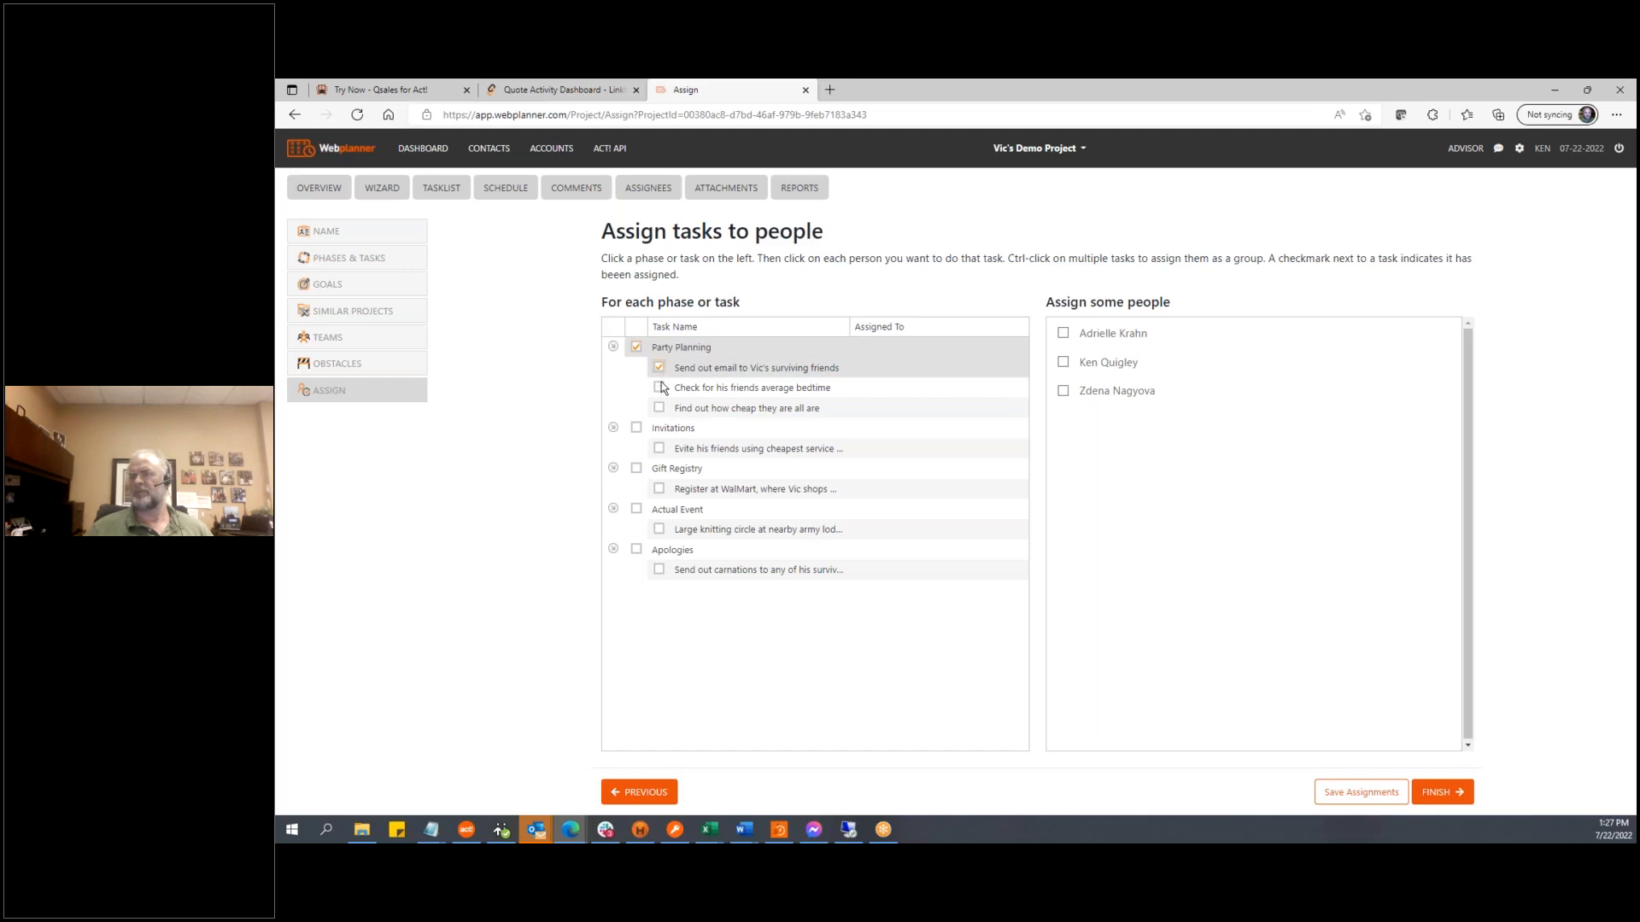
left_click(659, 388)
left_click(668, 408)
left_click(1062, 334)
left_click(1384, 801)
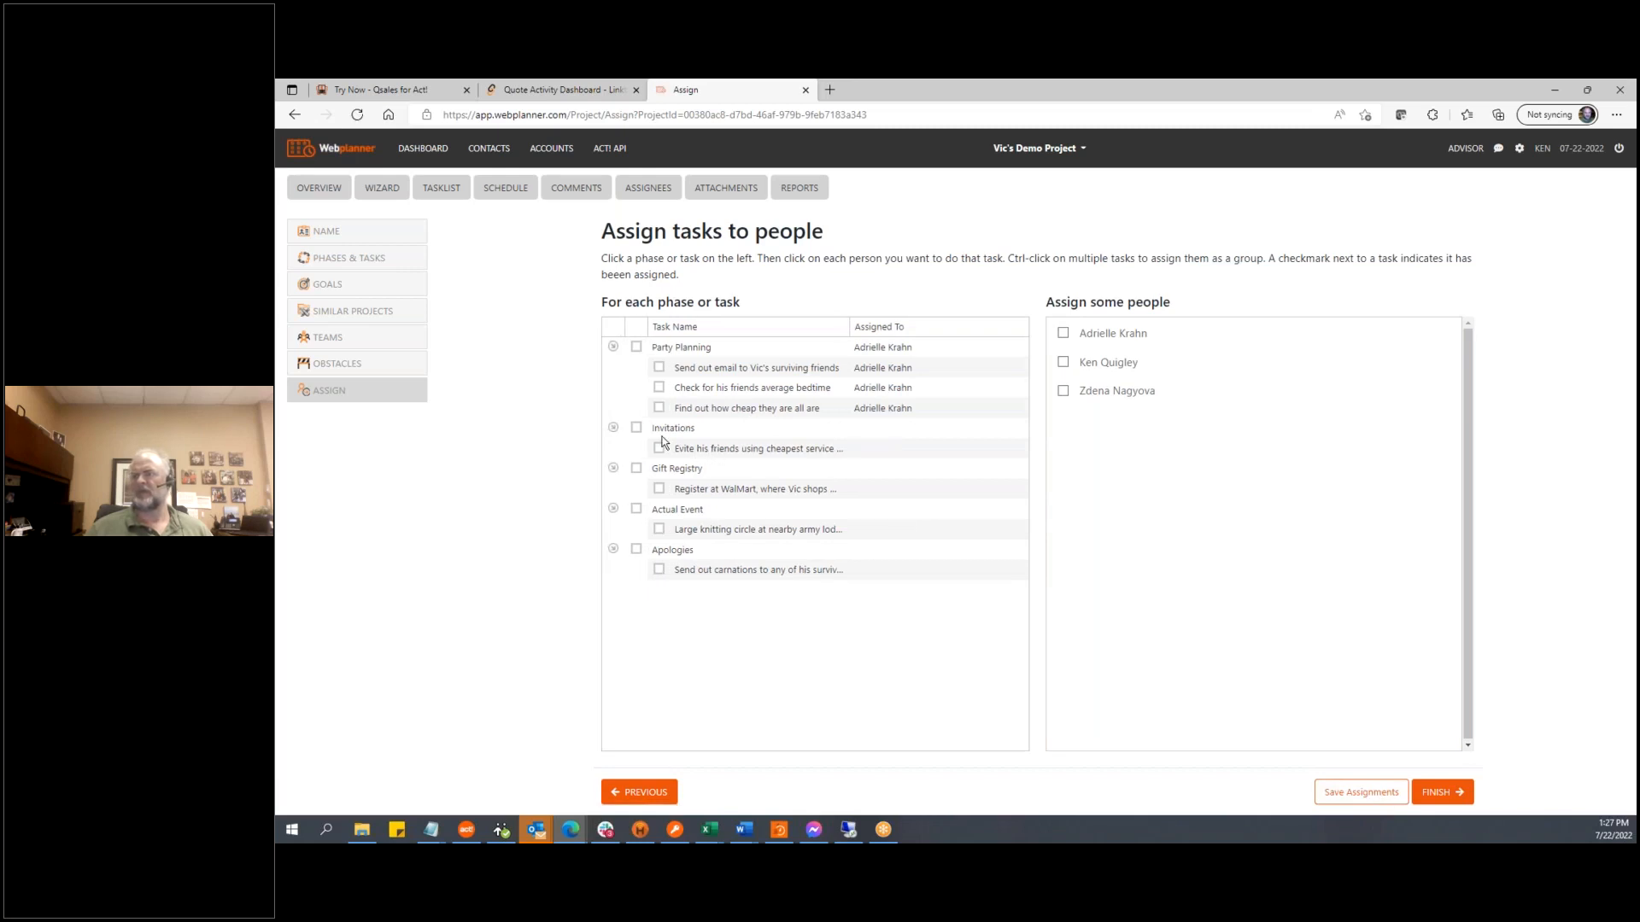
Assign the Invitations phase and its task to the second team member and save the assignments
left_click(637, 428)
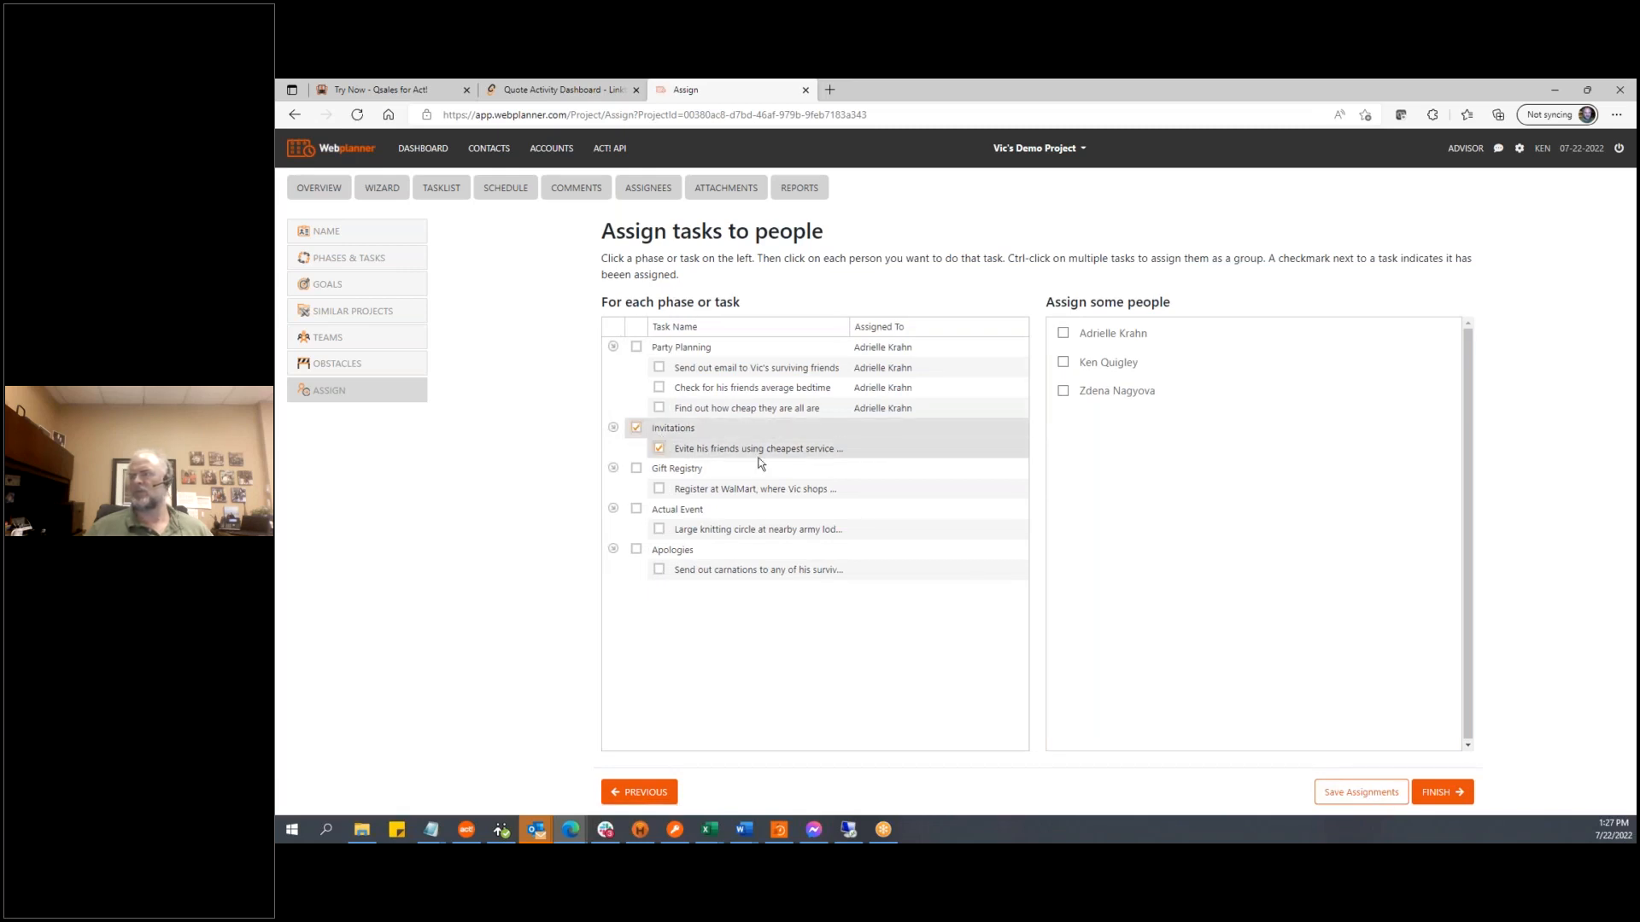
left_click(1063, 363)
left_click(1358, 792)
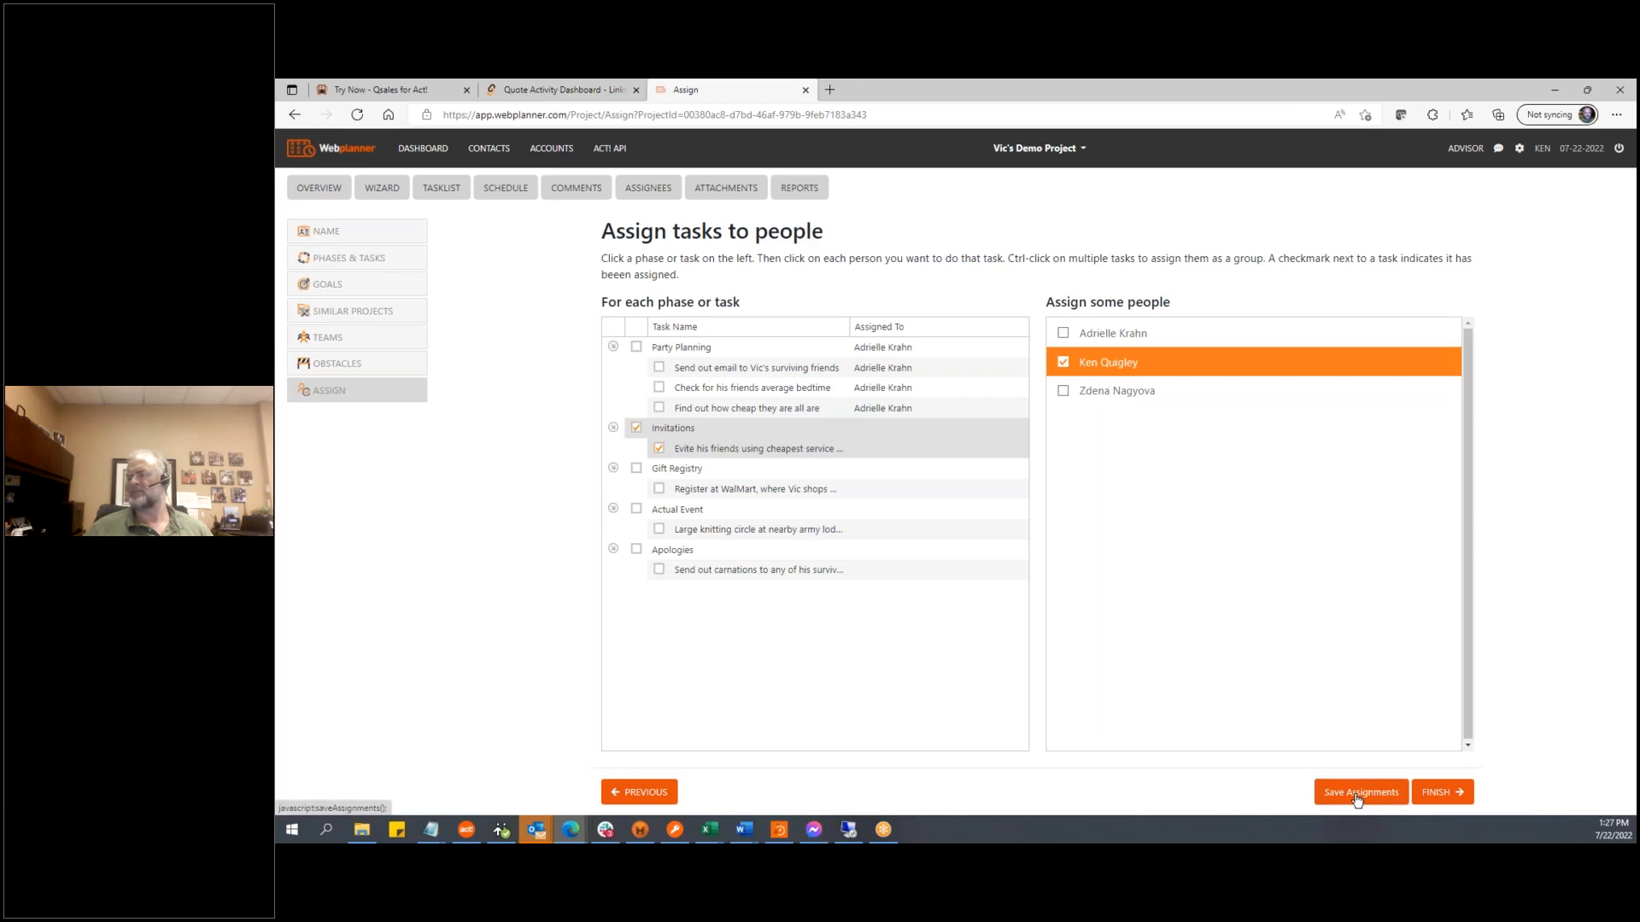
Assign the Gift Registry phase and its task to the third team member and save the assignments
left_click(638, 473)
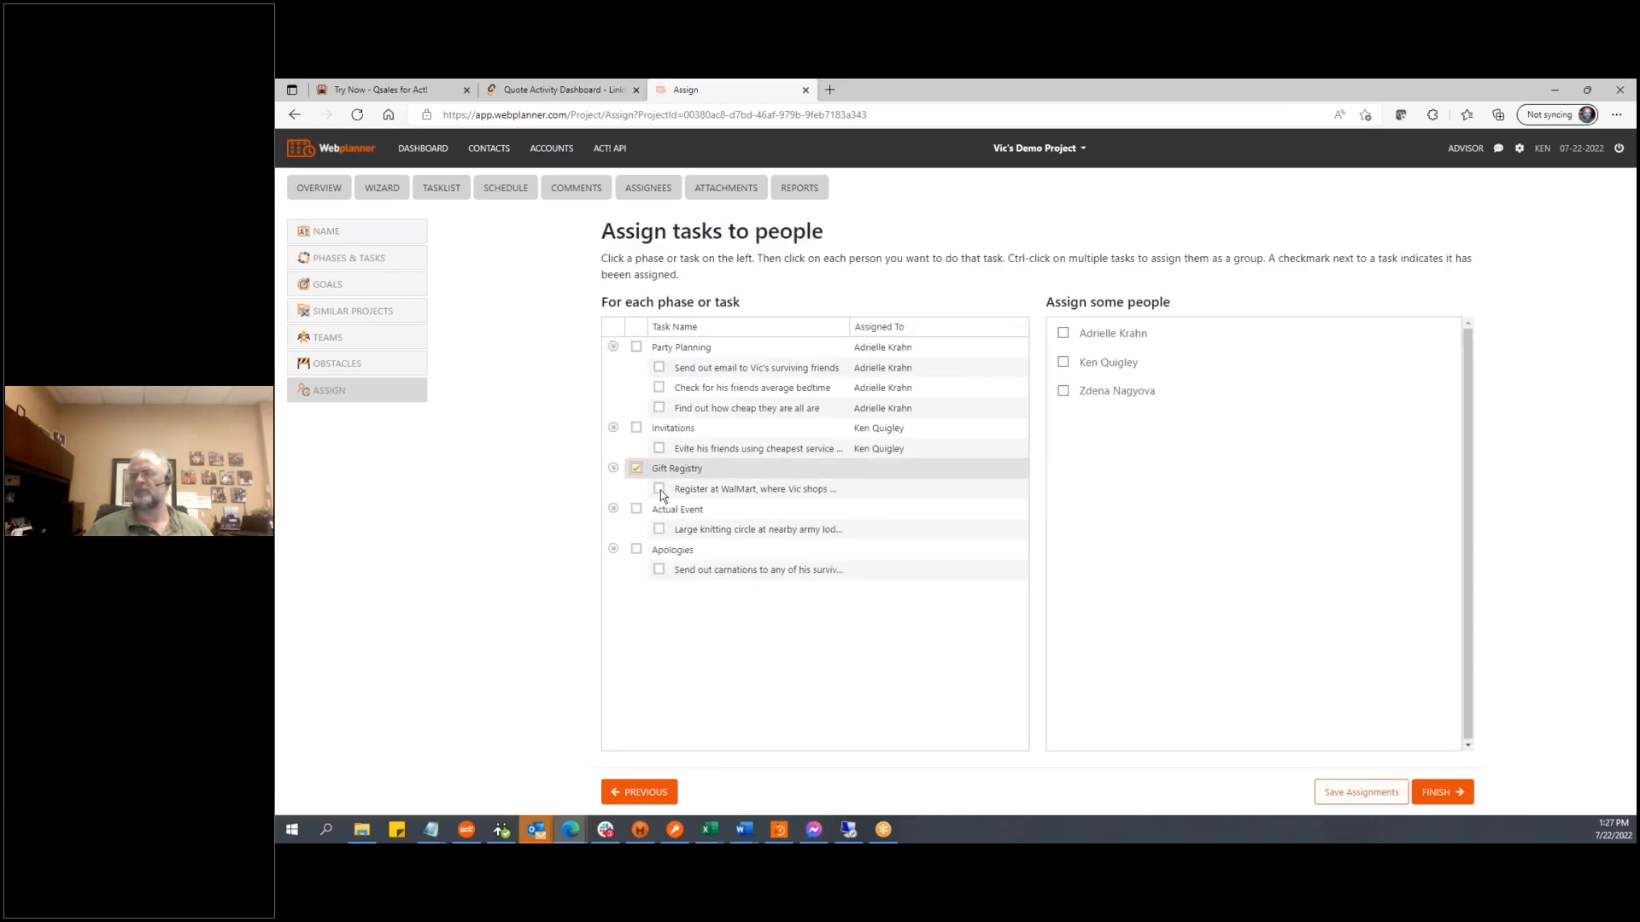
left_click(1064, 393)
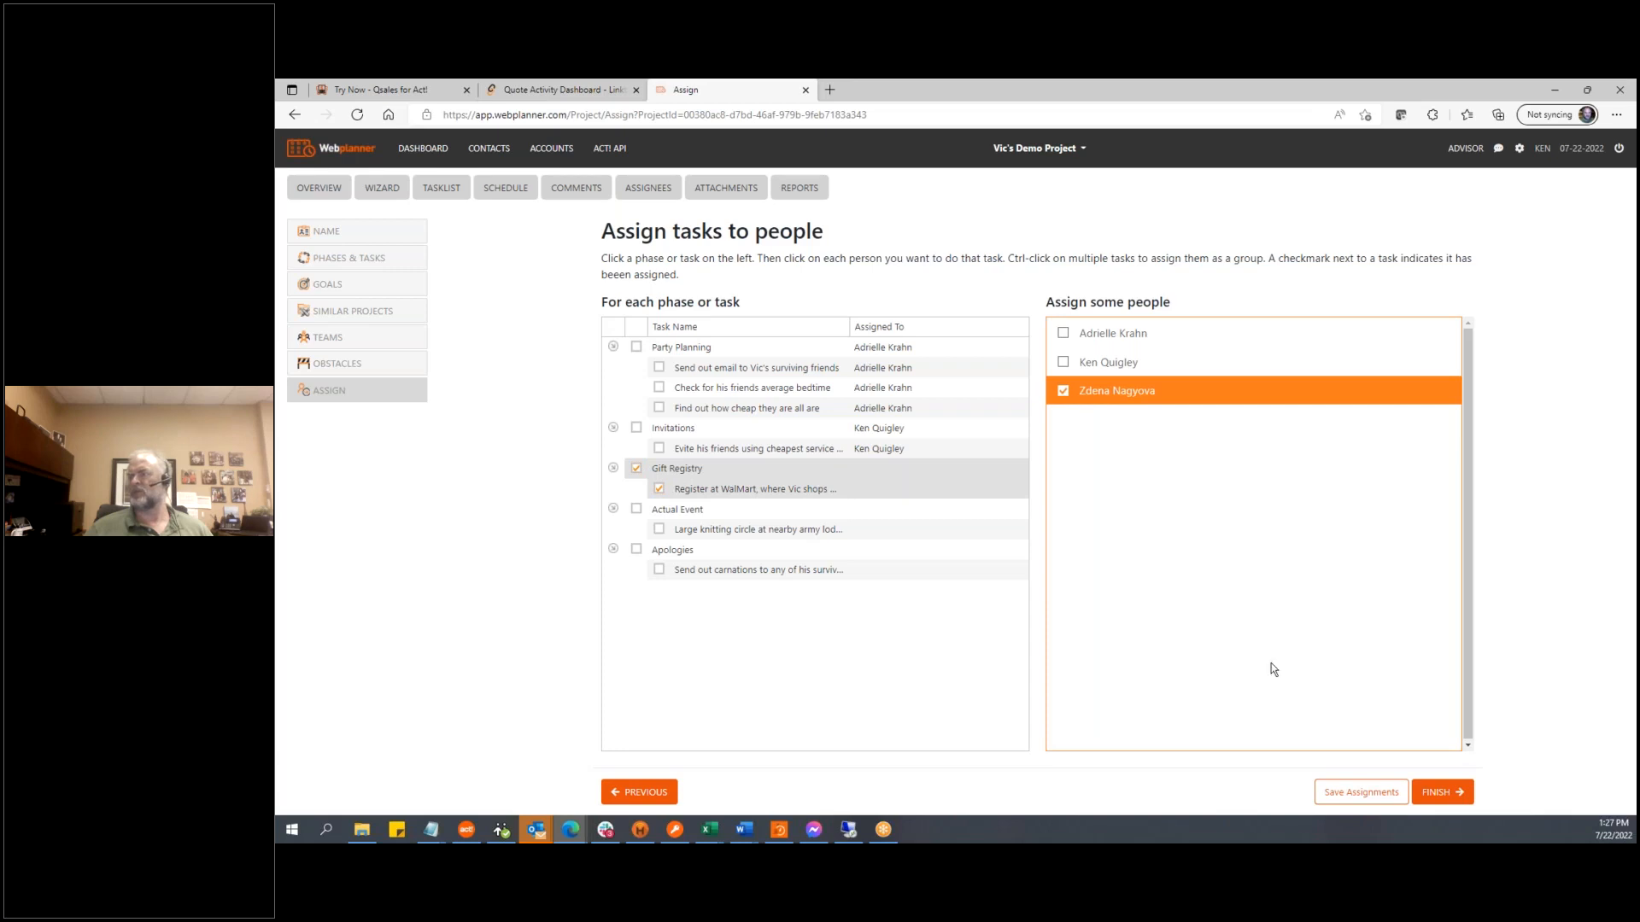
left_click(1385, 792)
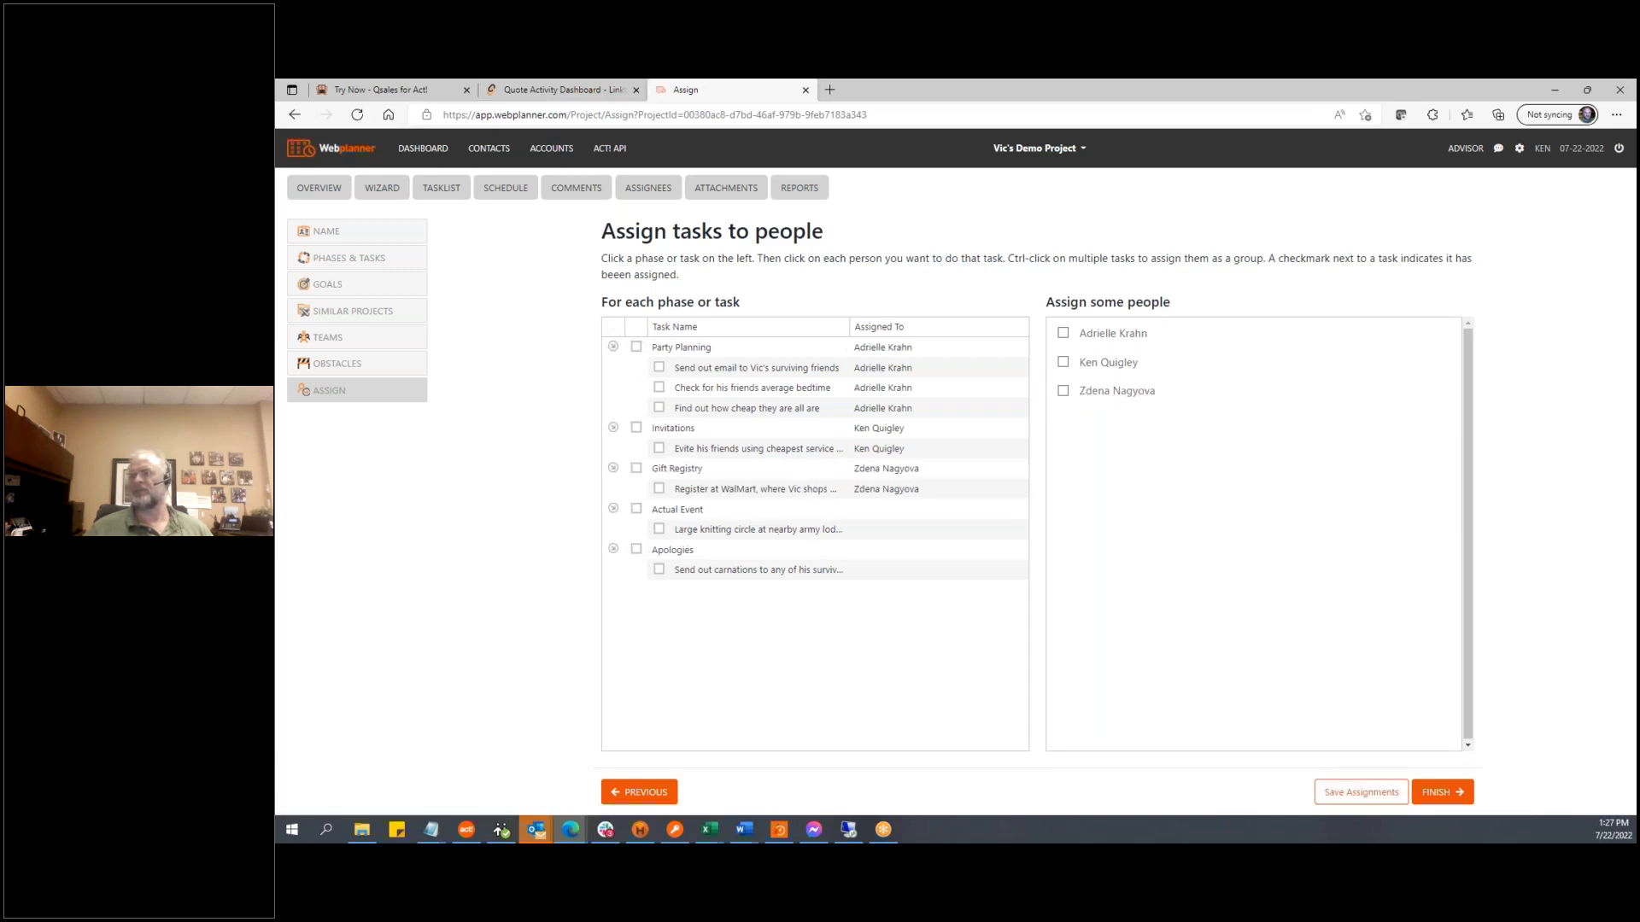
Finish the project wizard and open the project's schedule
left_click(1442, 793)
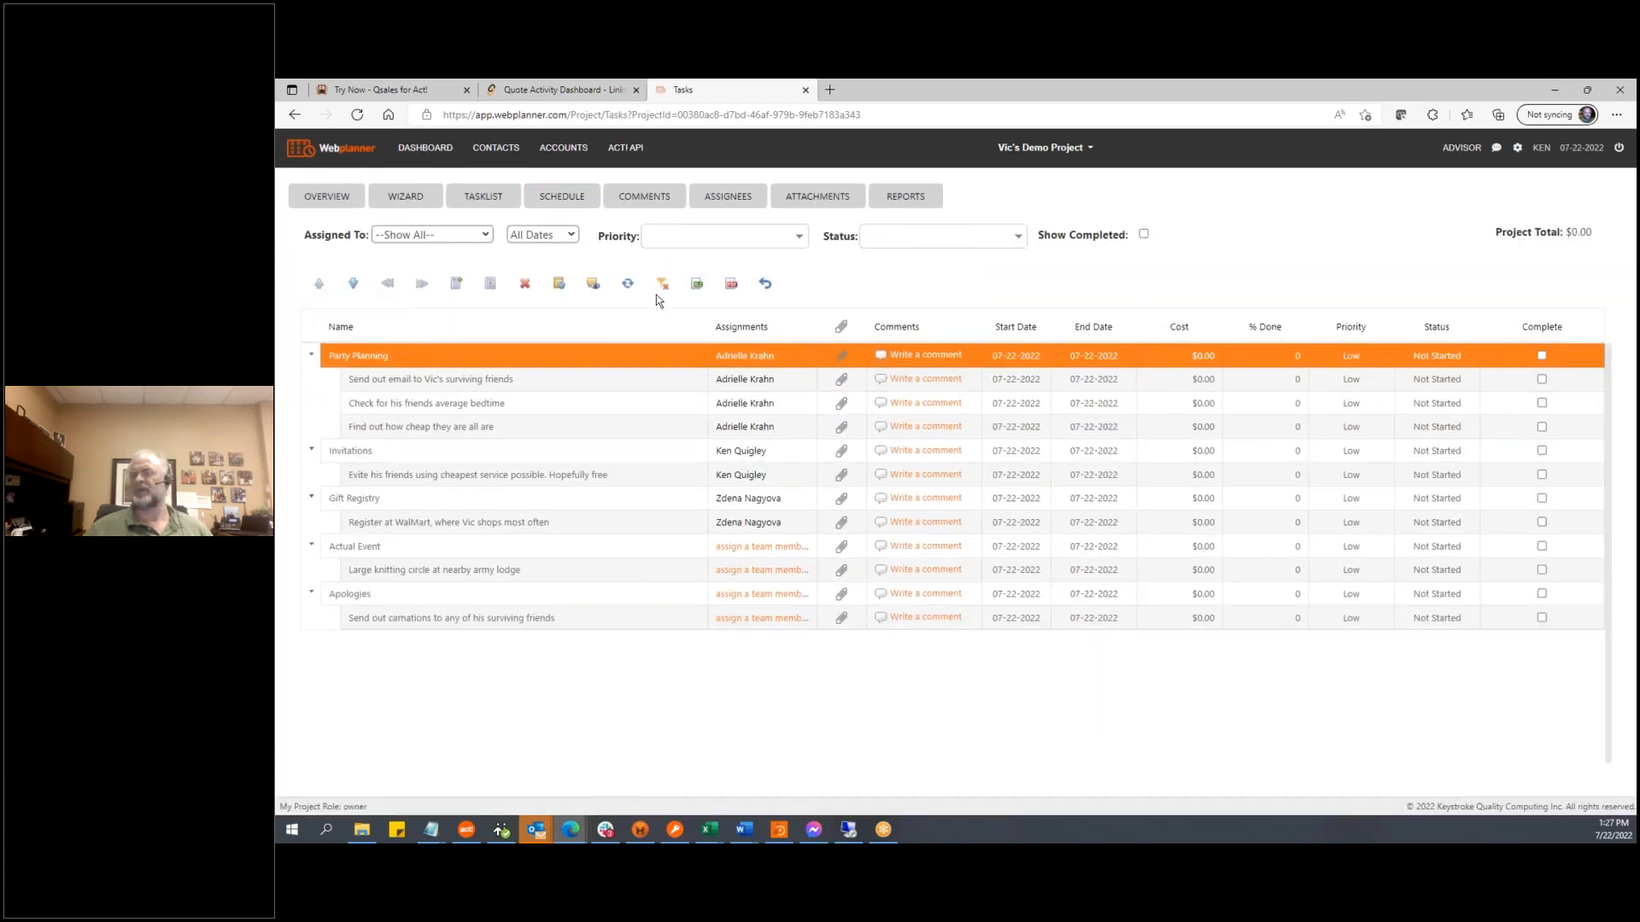
left_click(562, 200)
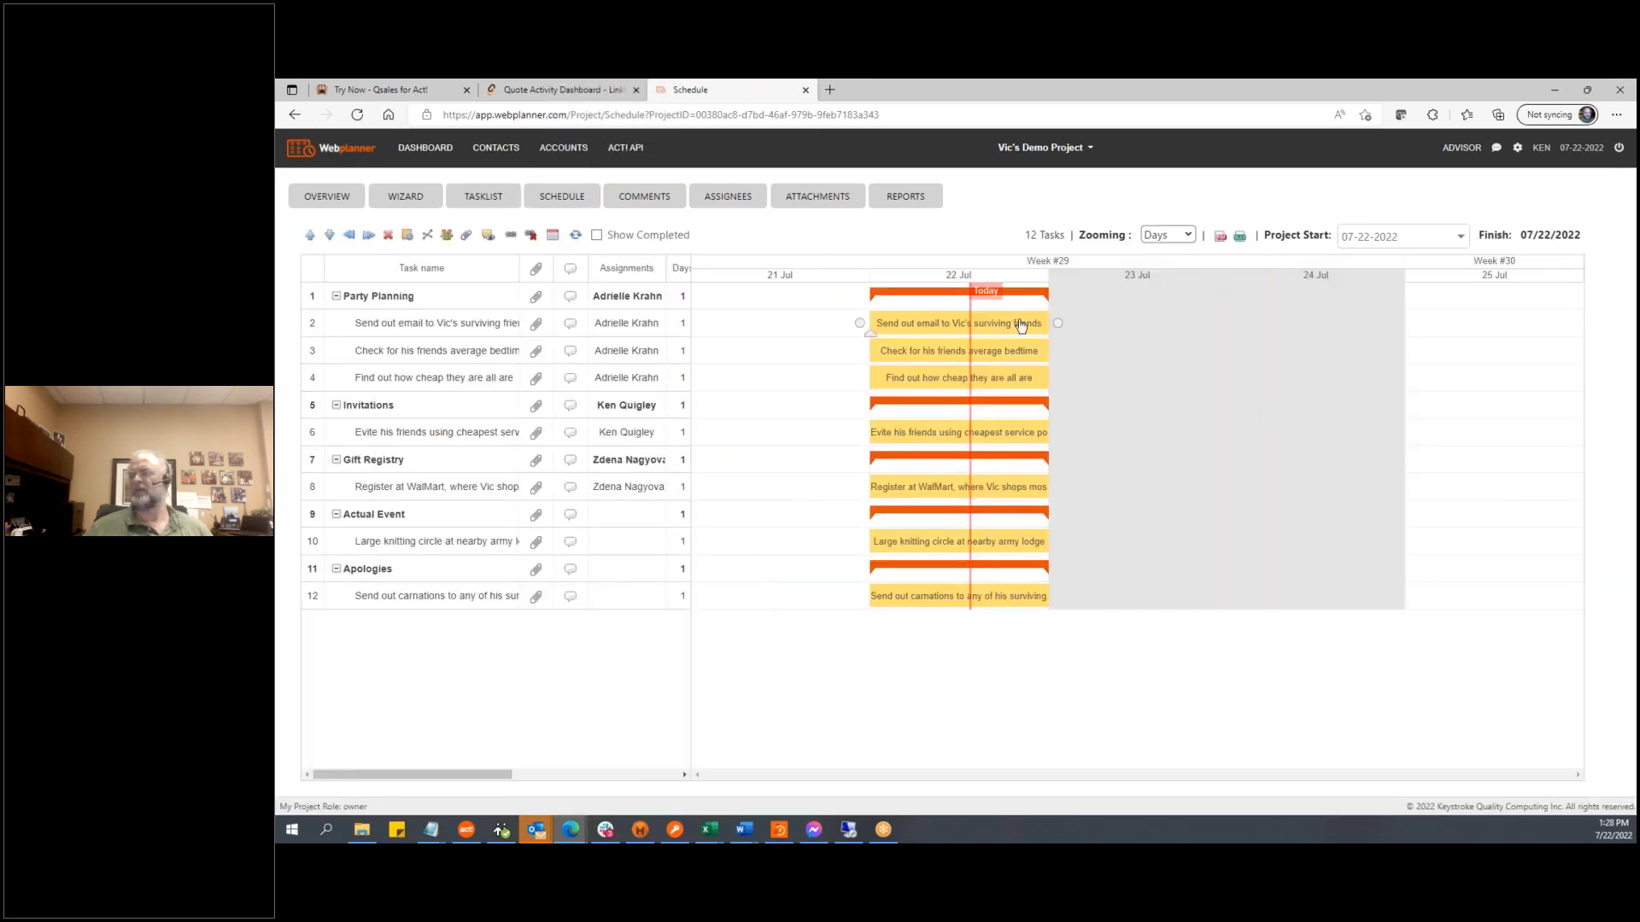
Reschedule the task of emailing the surviving friends to 25 Jul and "Check for his friends average bedtime" to 26 Jul
left_click_drag(1022, 324, 1090, 324)
left_click_drag(1021, 323, 1493, 282)
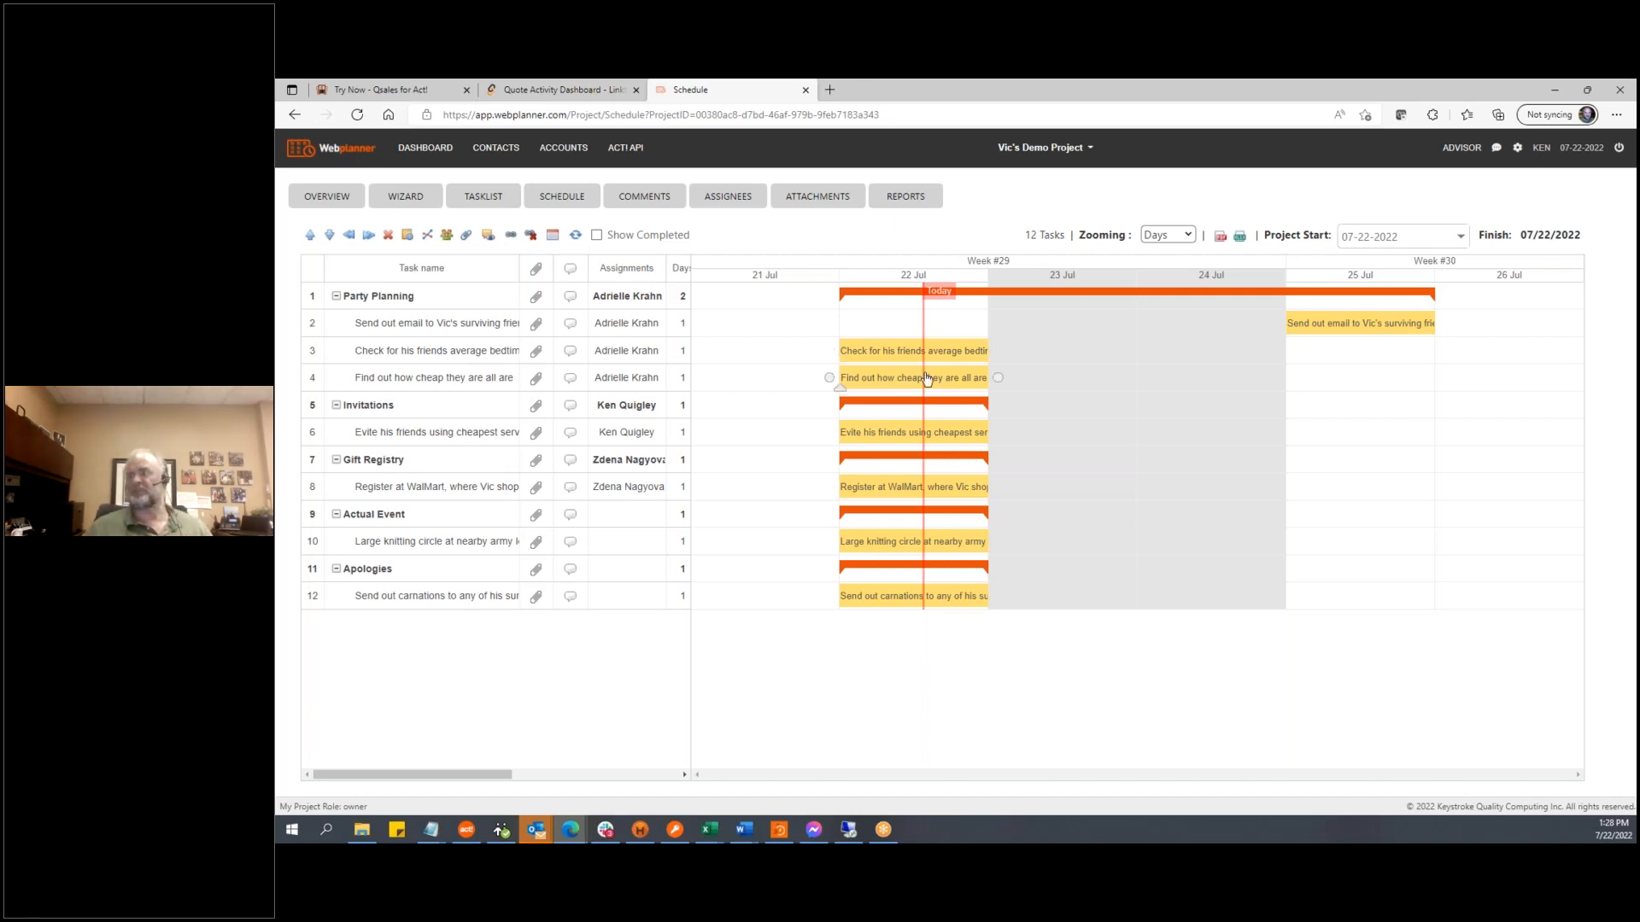
left_click_drag(963, 354, 1573, 360)
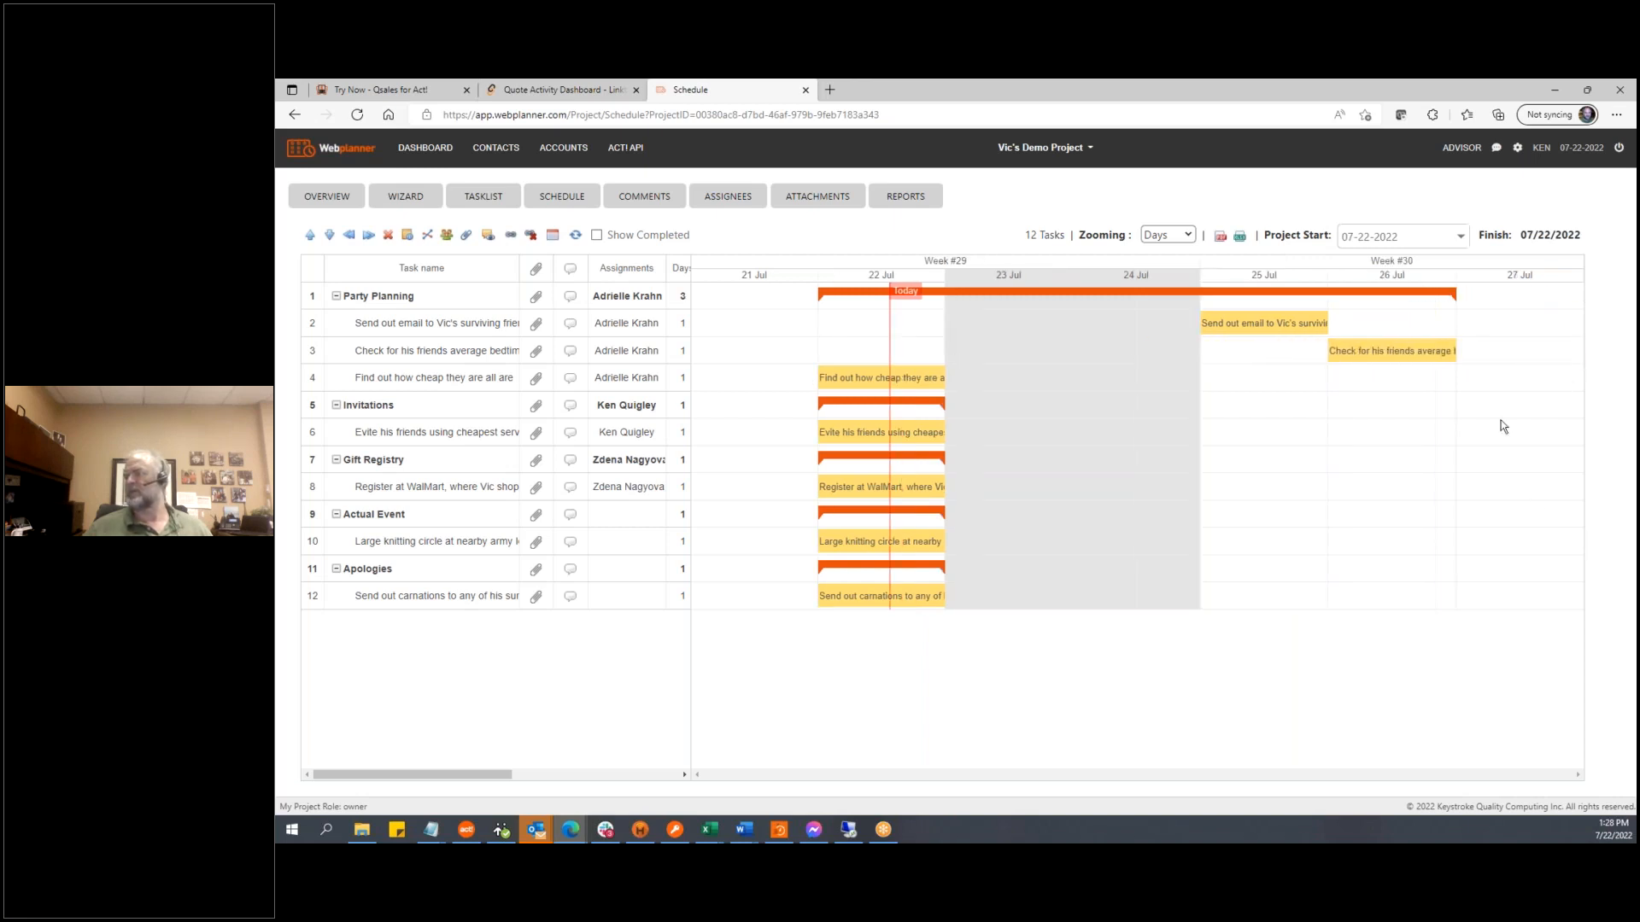
Link the email and average bedtime tasks, and test the dependency by moving the email task to 26 Jul and back to 25 Jul
left_click_drag(1466, 355, 1328, 330)
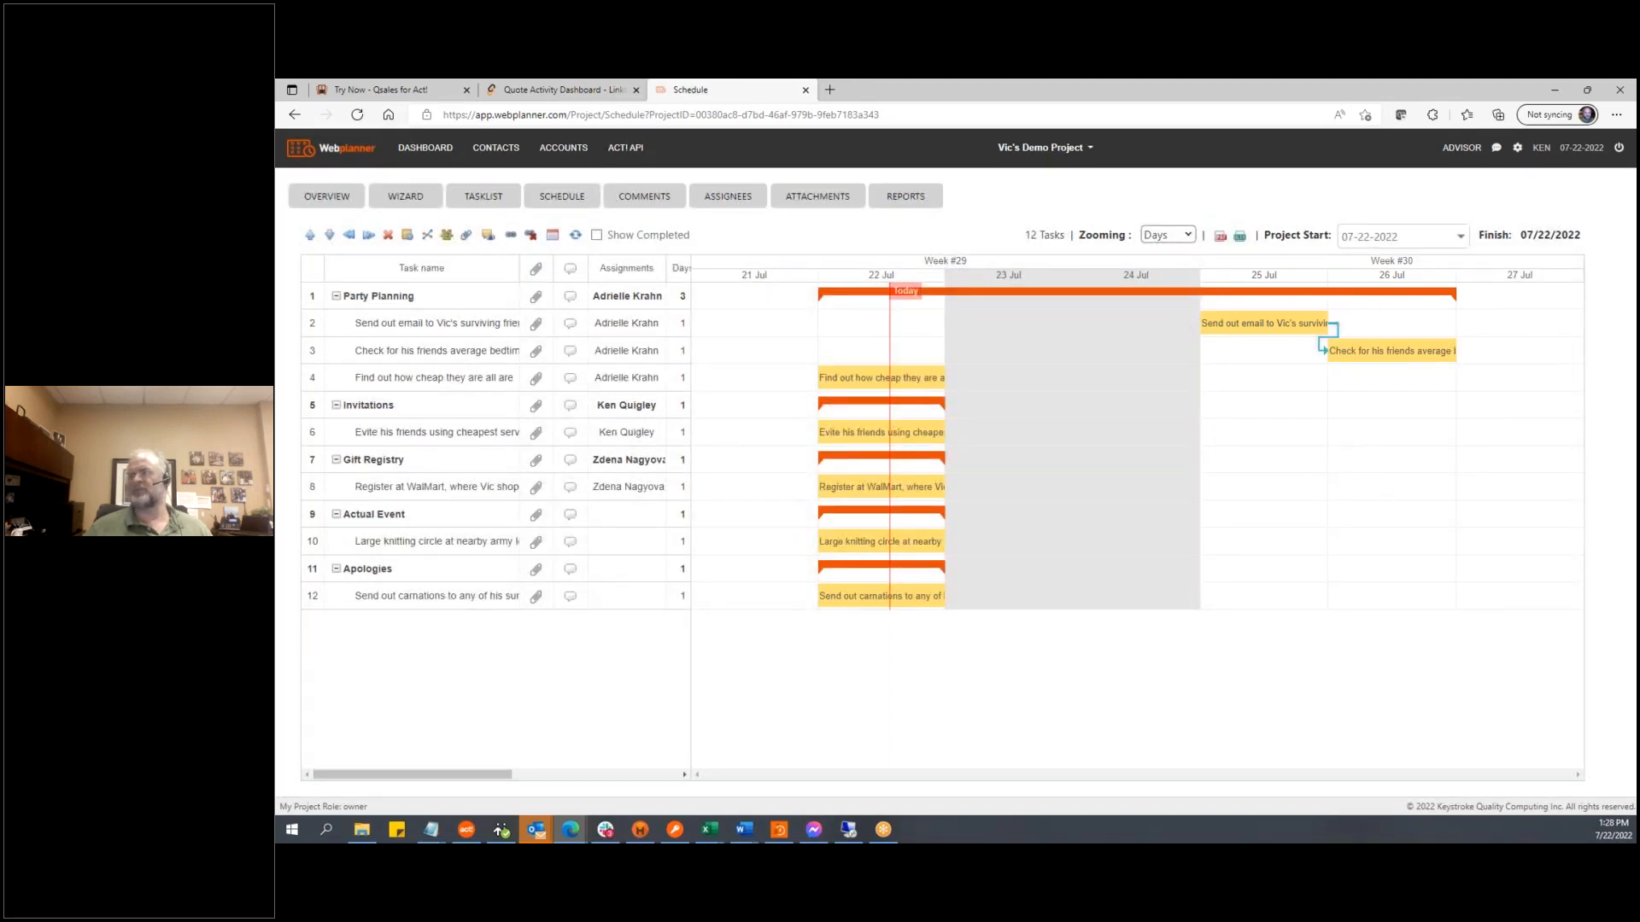
left_click_drag(1265, 322, 1437, 311)
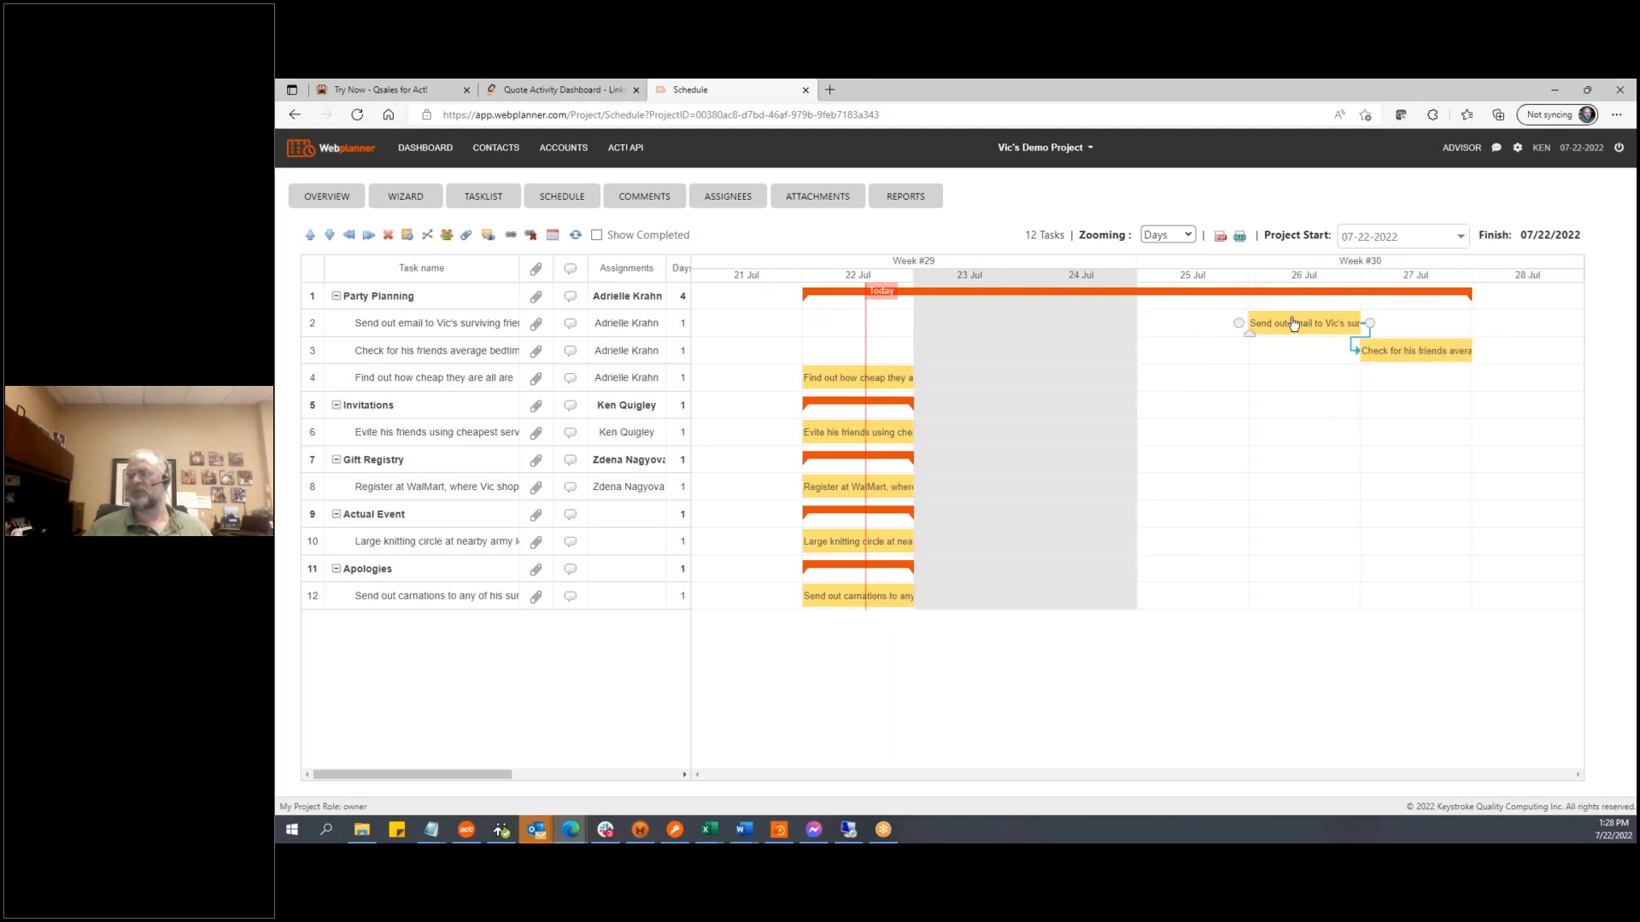
left_click_drag(1290, 323, 1165, 322)
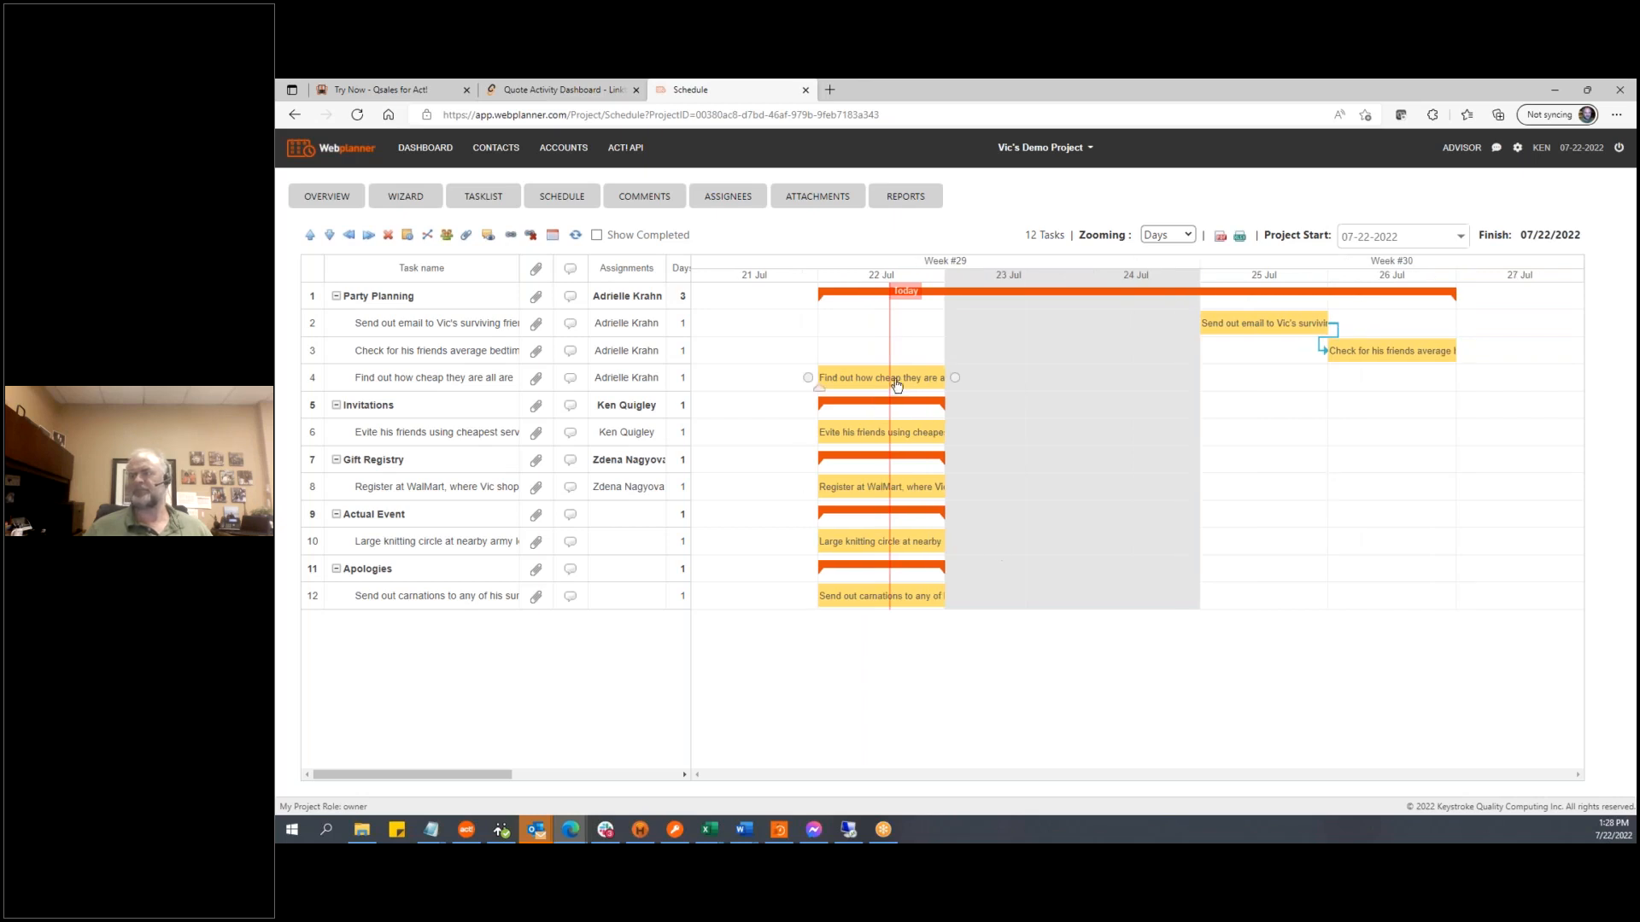
Reschedule "Find out how cheap they all are" to 27 Jul and the Invitations task to 25 Jul
left_click_drag(850, 382, 1491, 376)
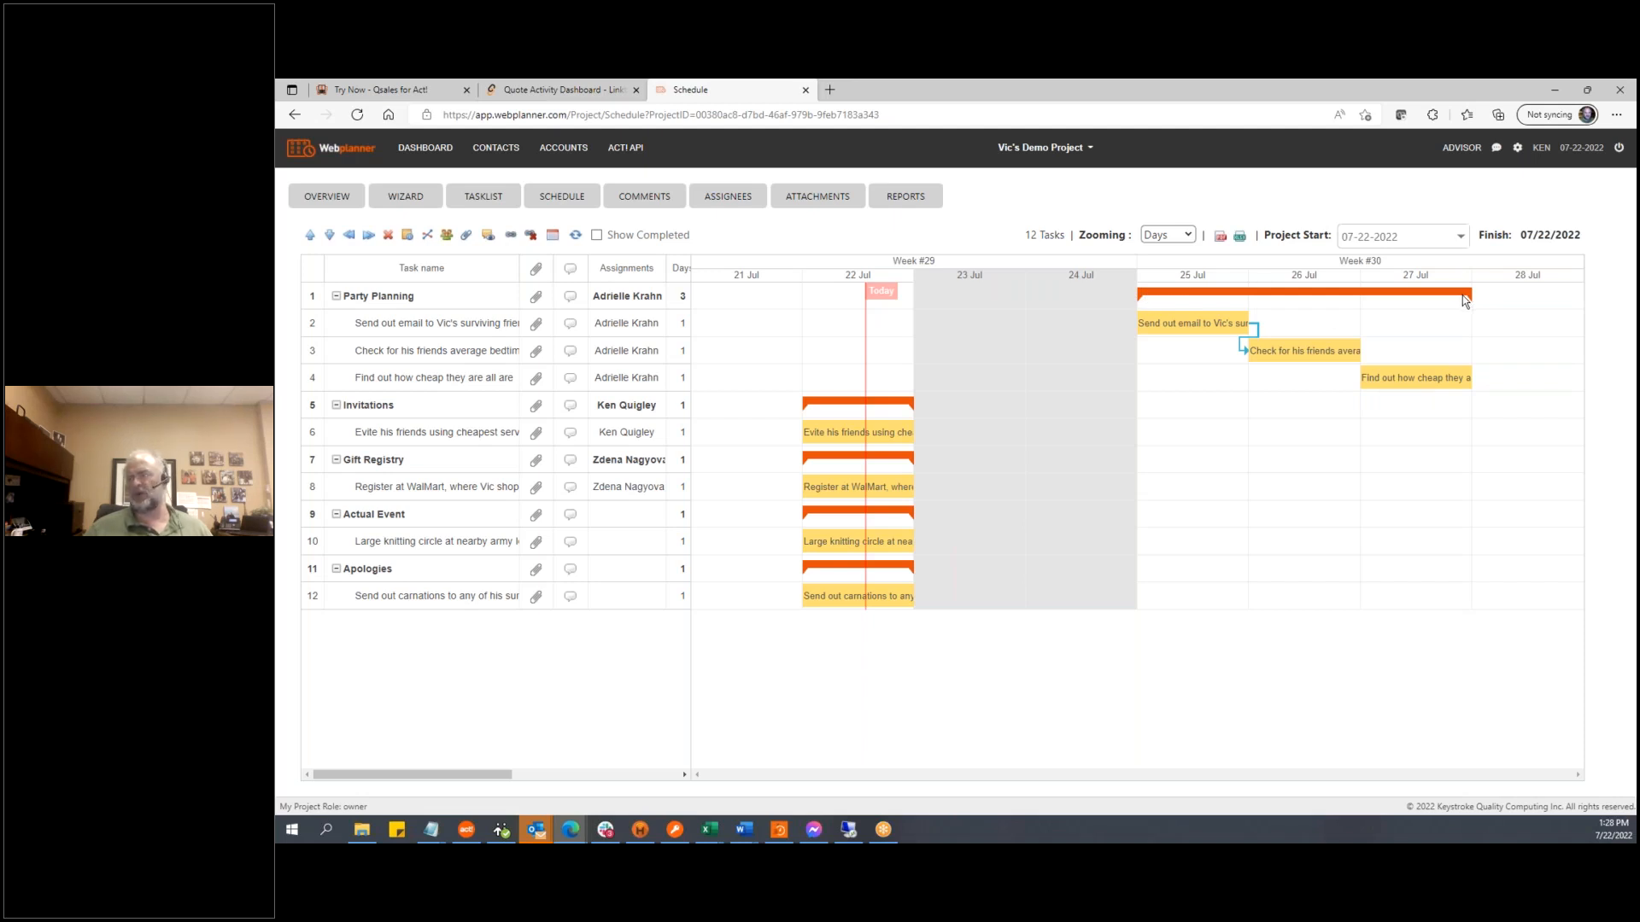
mouse_move(901, 441)
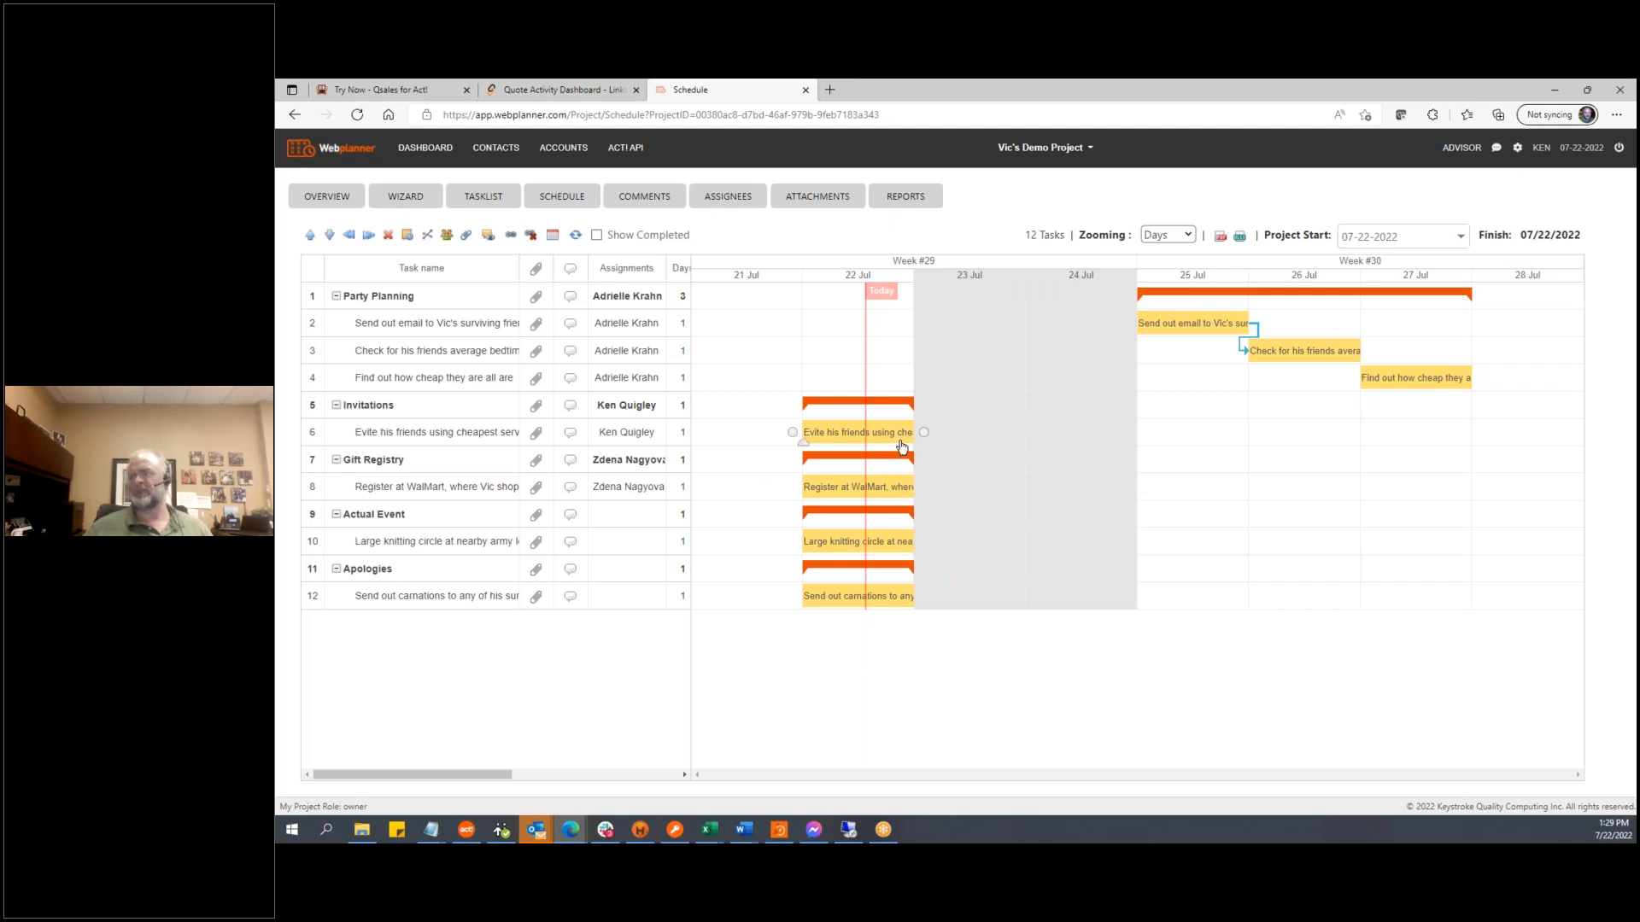
left_click(890, 445)
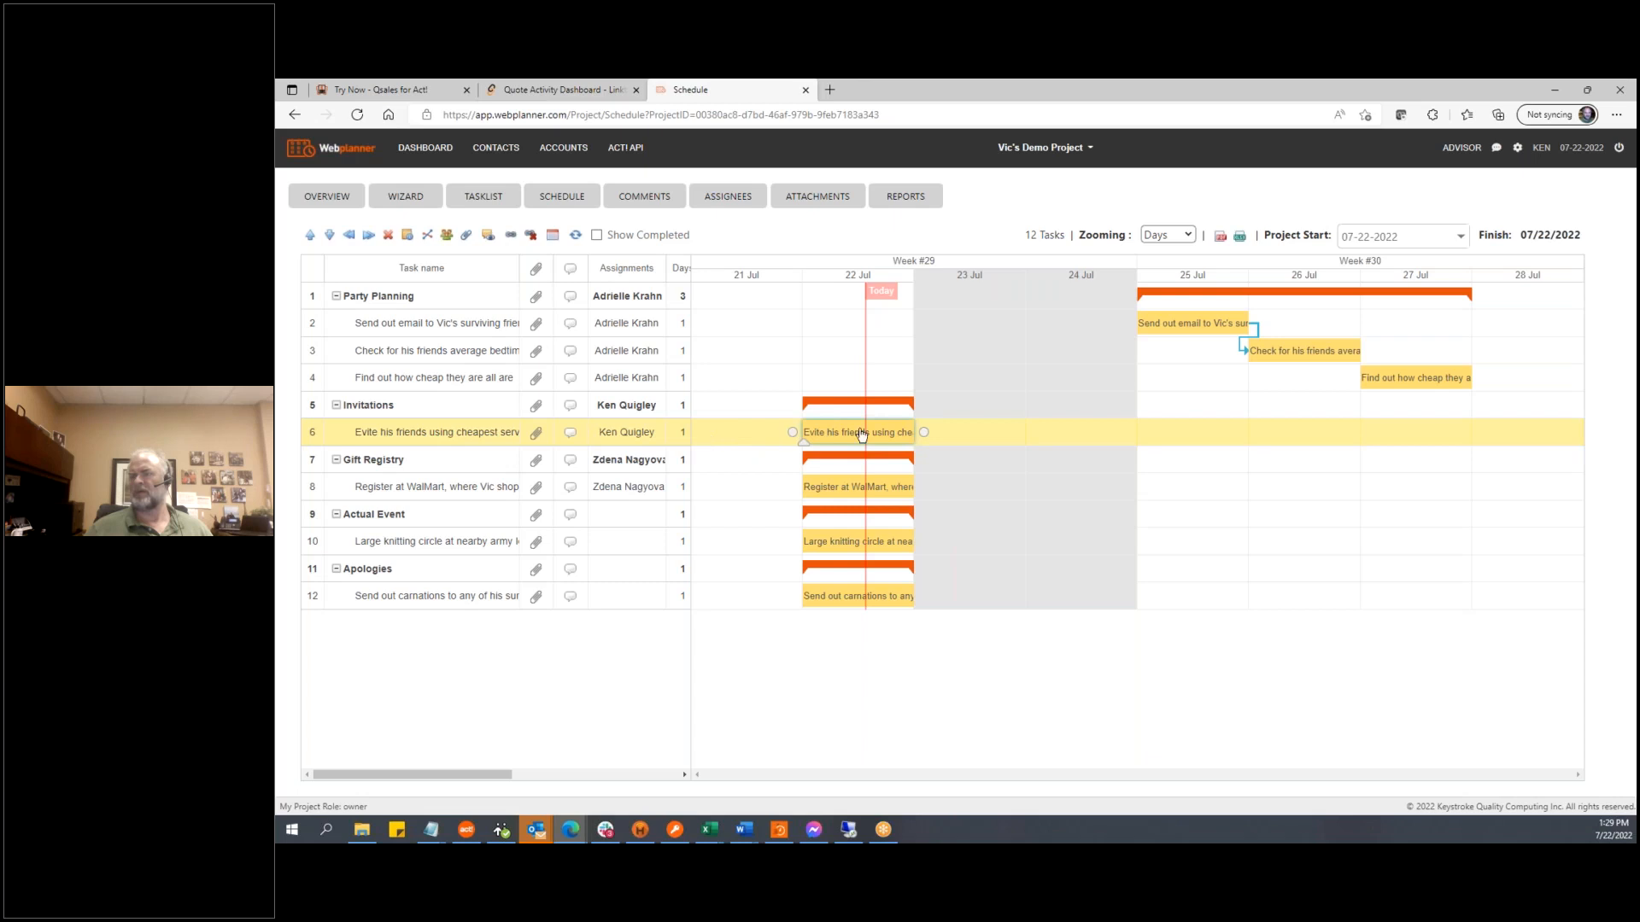
left_click_drag(879, 437, 1214, 446)
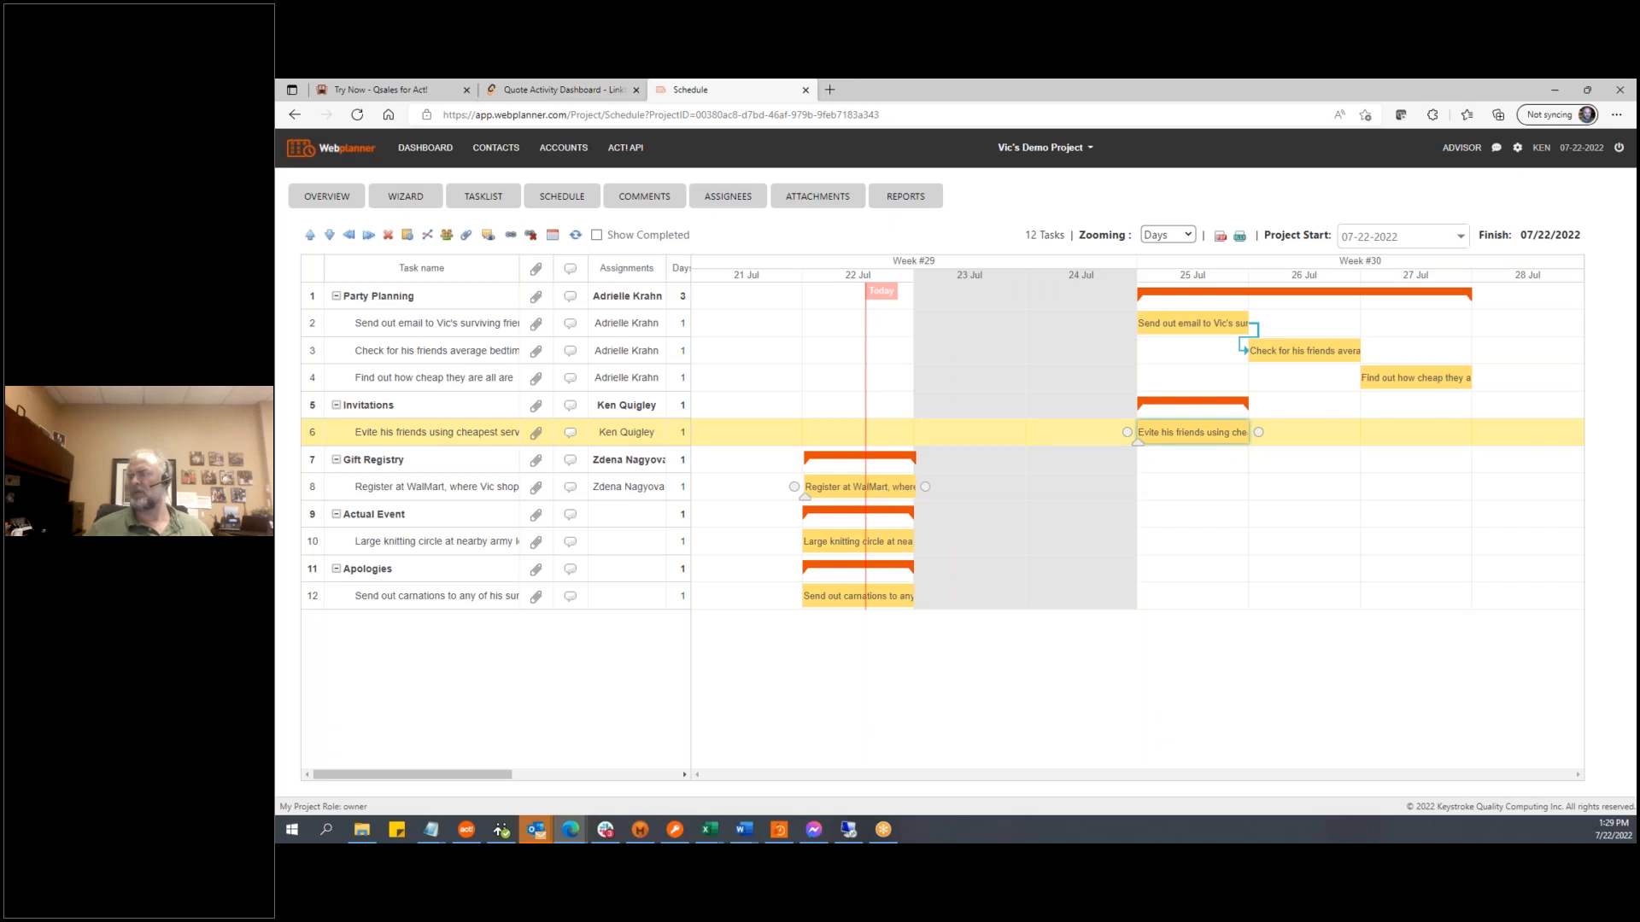
Reschedule the Gift Registry task to 26 Jul, the Actual Event task to 27 Jul and the Apologies task to 28 Jul
left_click_drag(889, 491, 1335, 489)
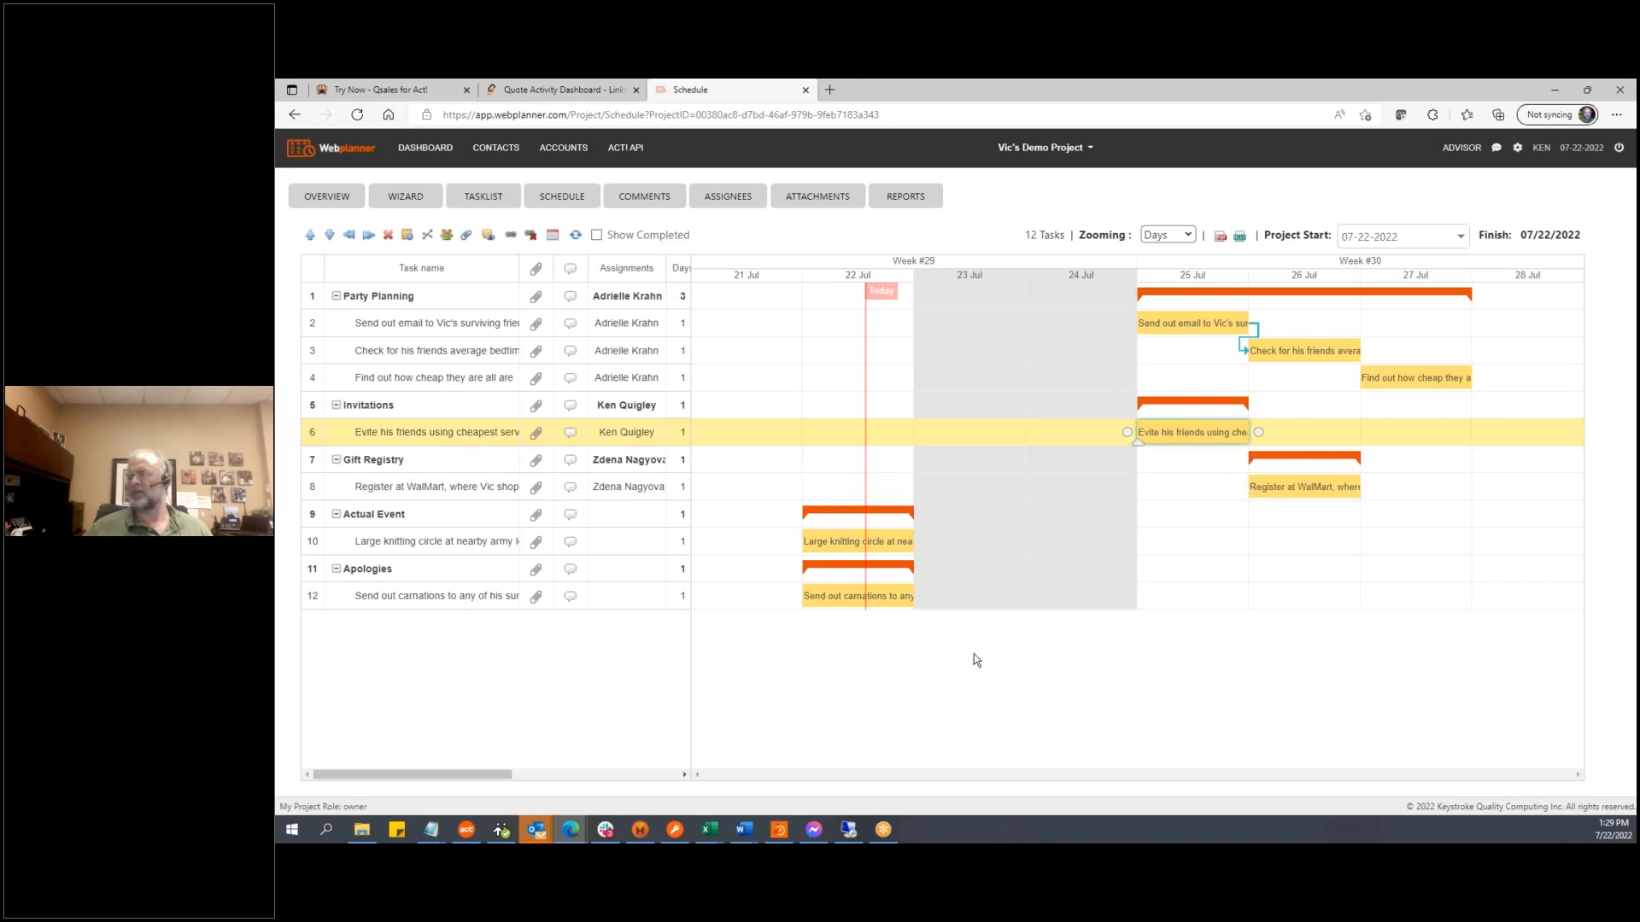
left_click_drag(888, 542, 1451, 516)
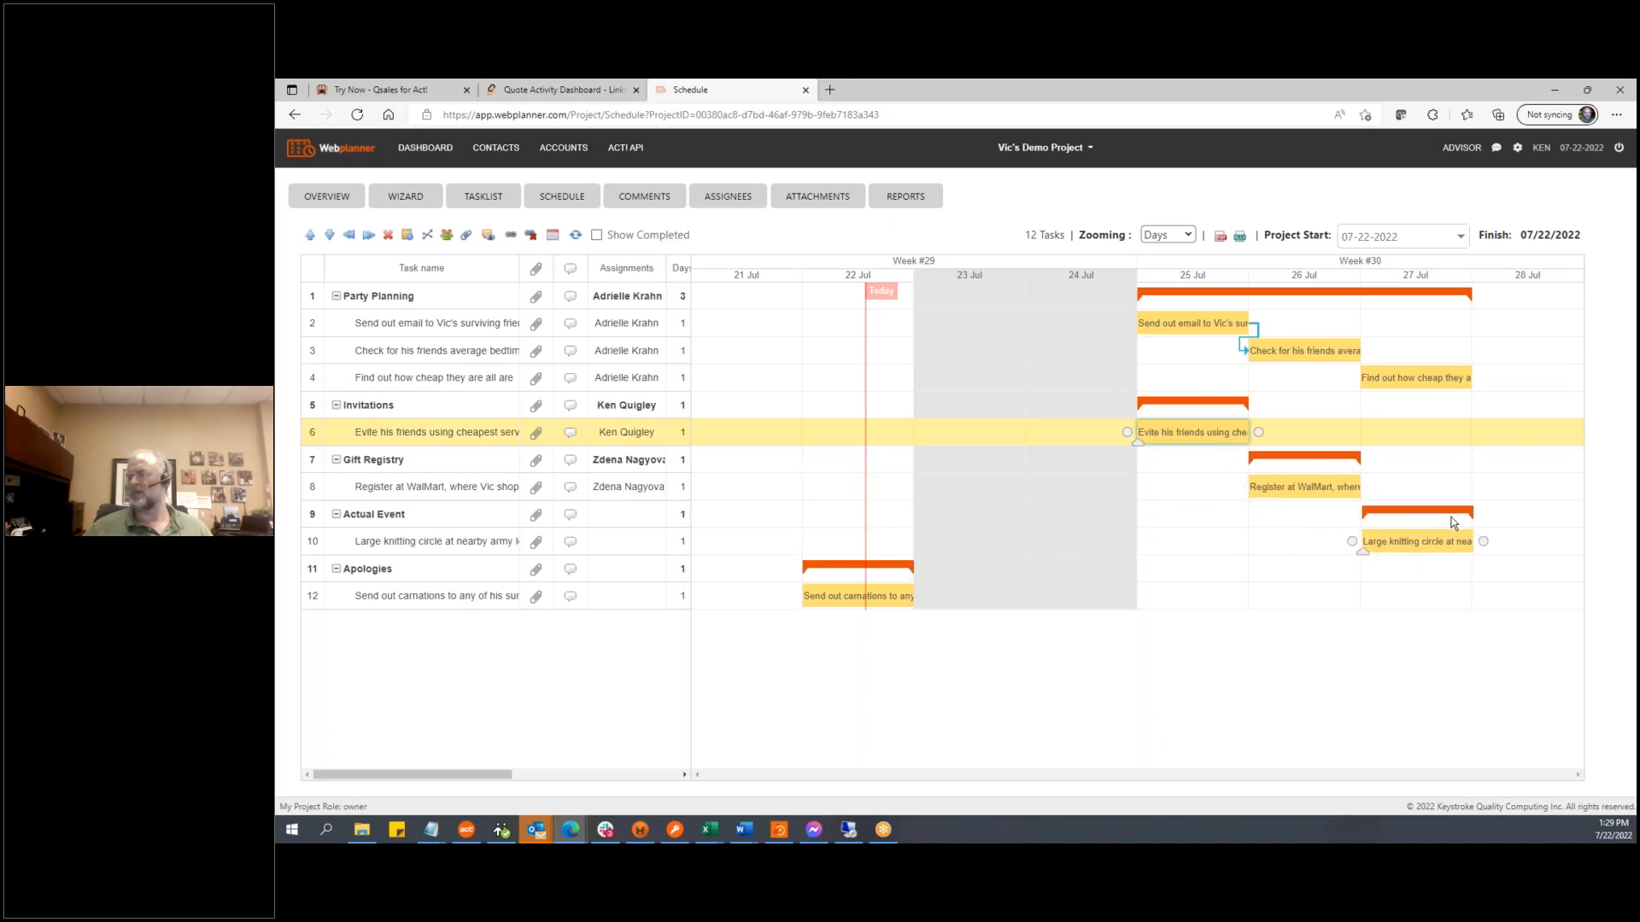
left_click_drag(893, 598, 1556, 598)
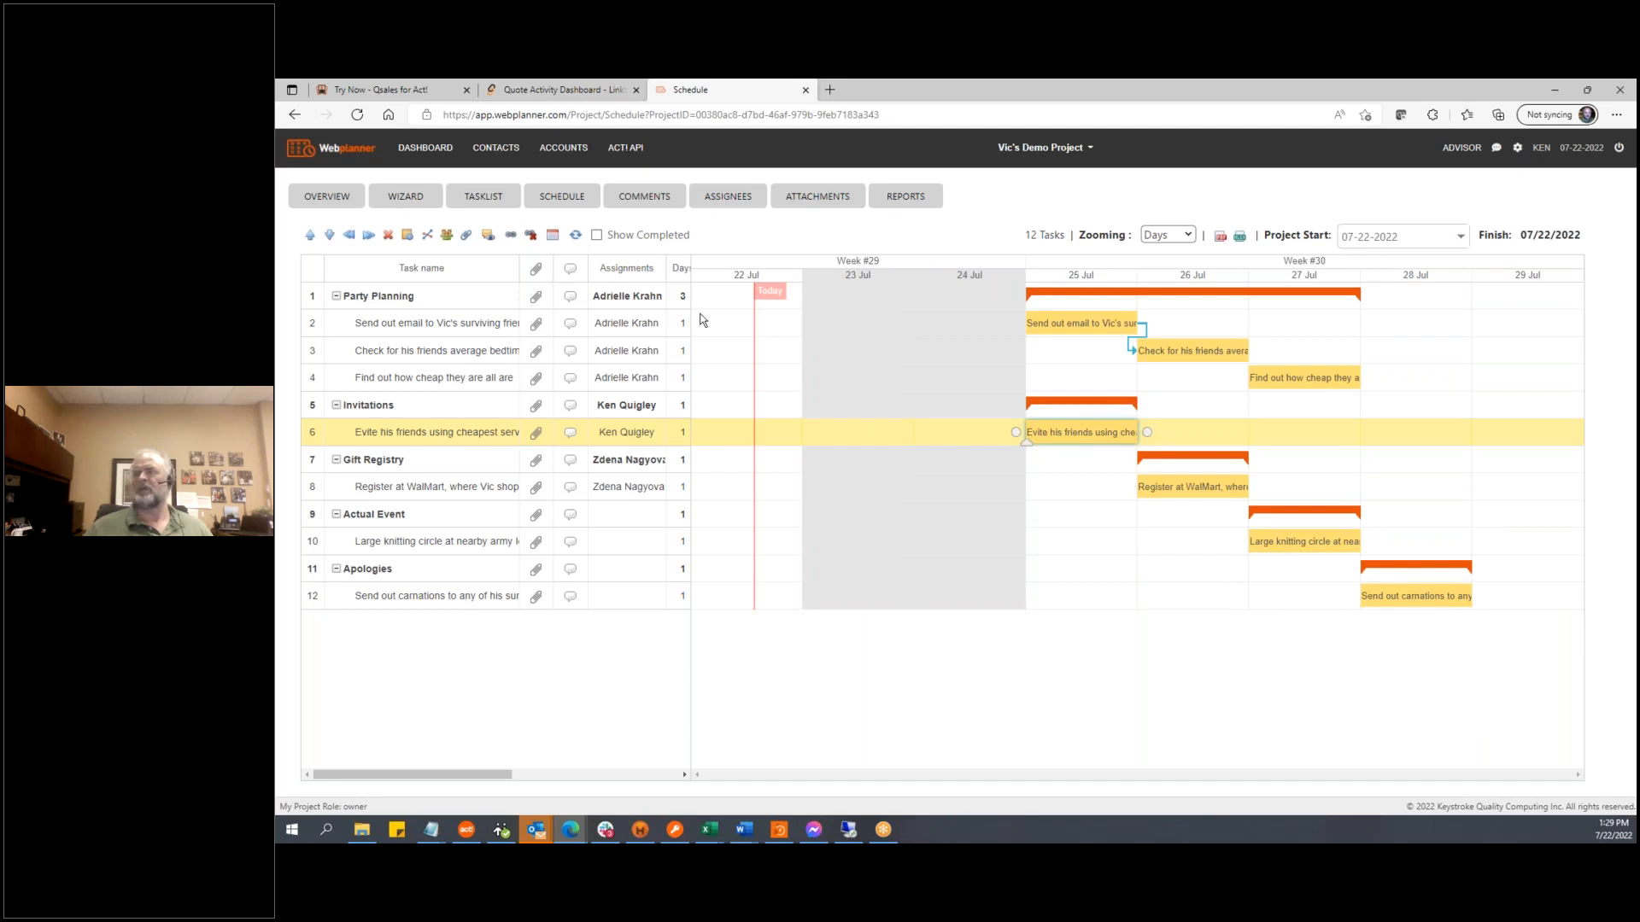
Open the project's task list, and switch to the Act! window on the remote desktop
left_click(477, 197)
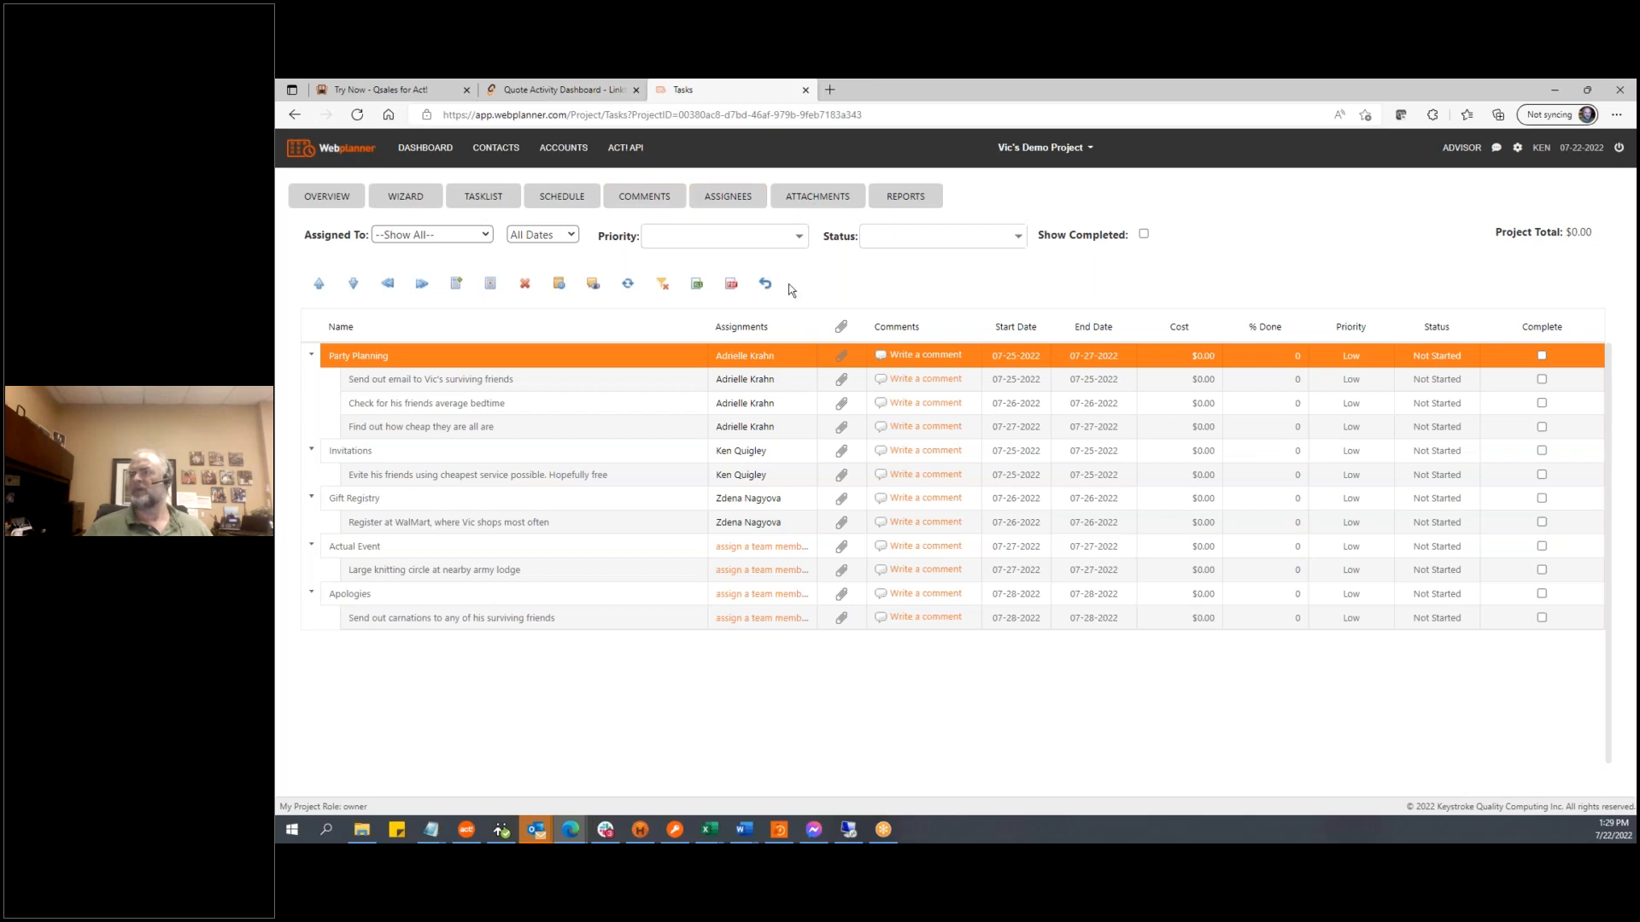
left_click(849, 834)
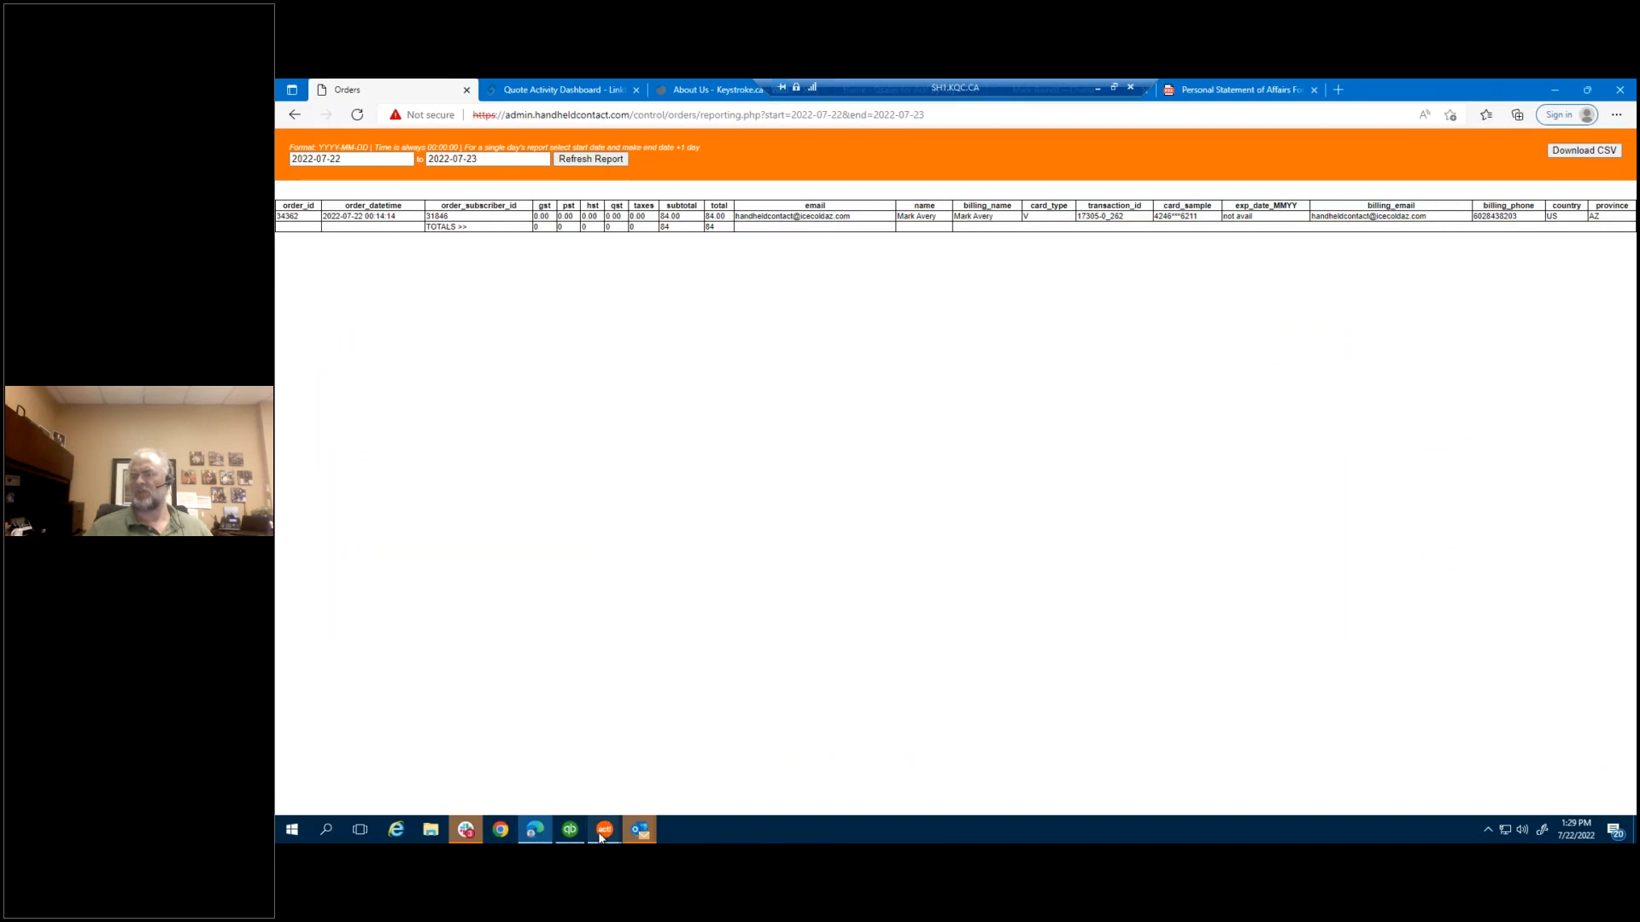
mouse_move(601, 837)
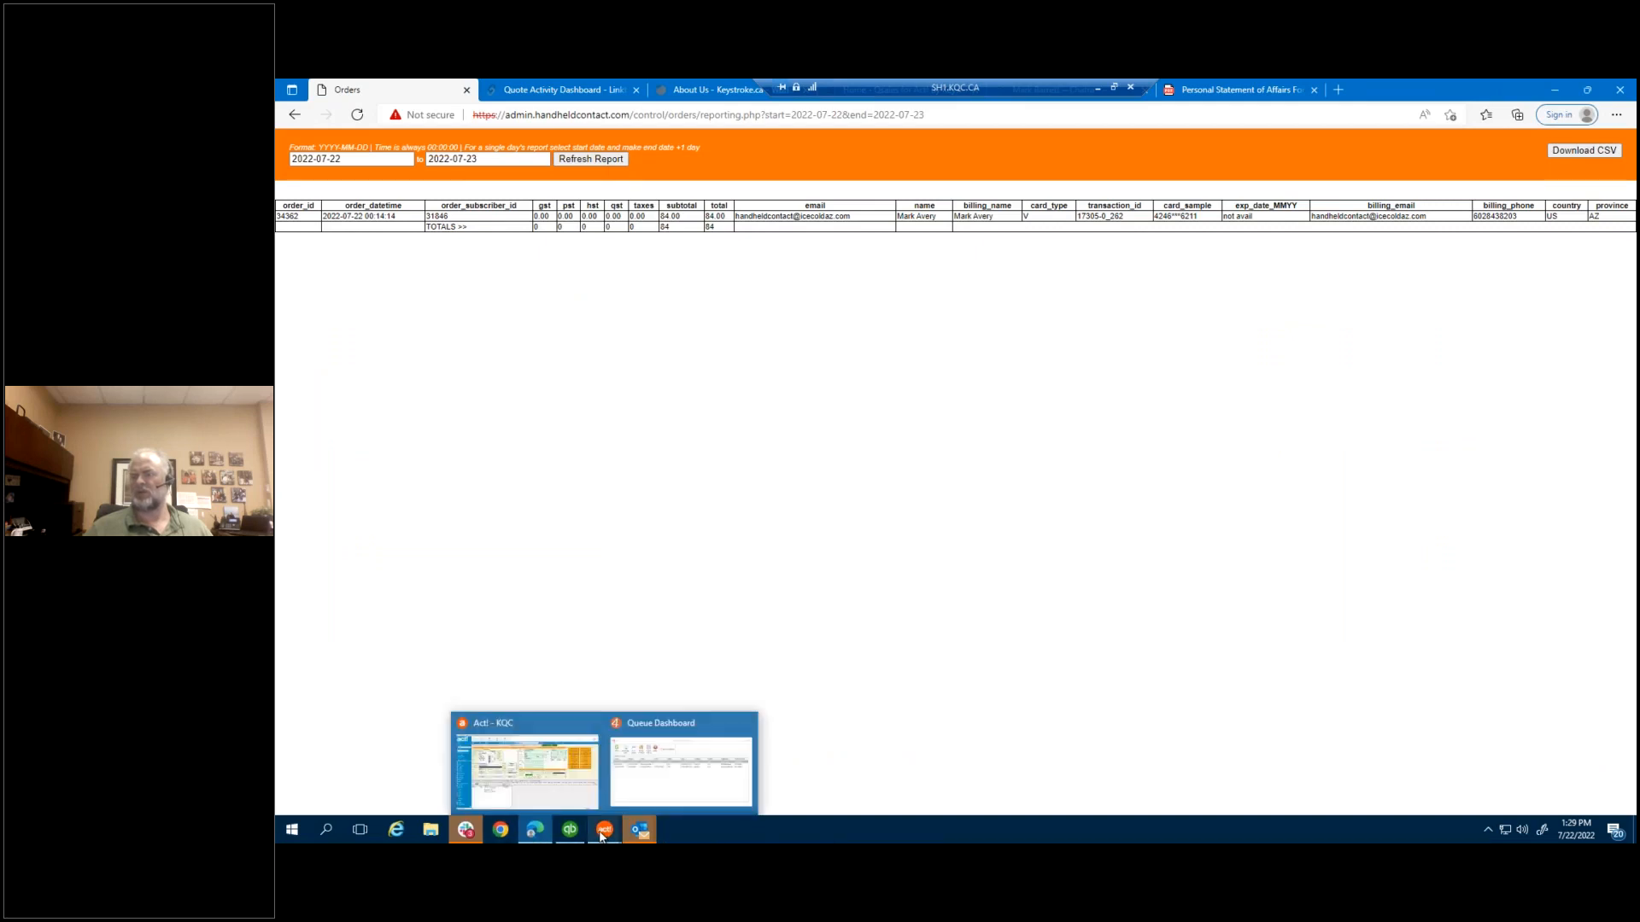
left_click(561, 798)
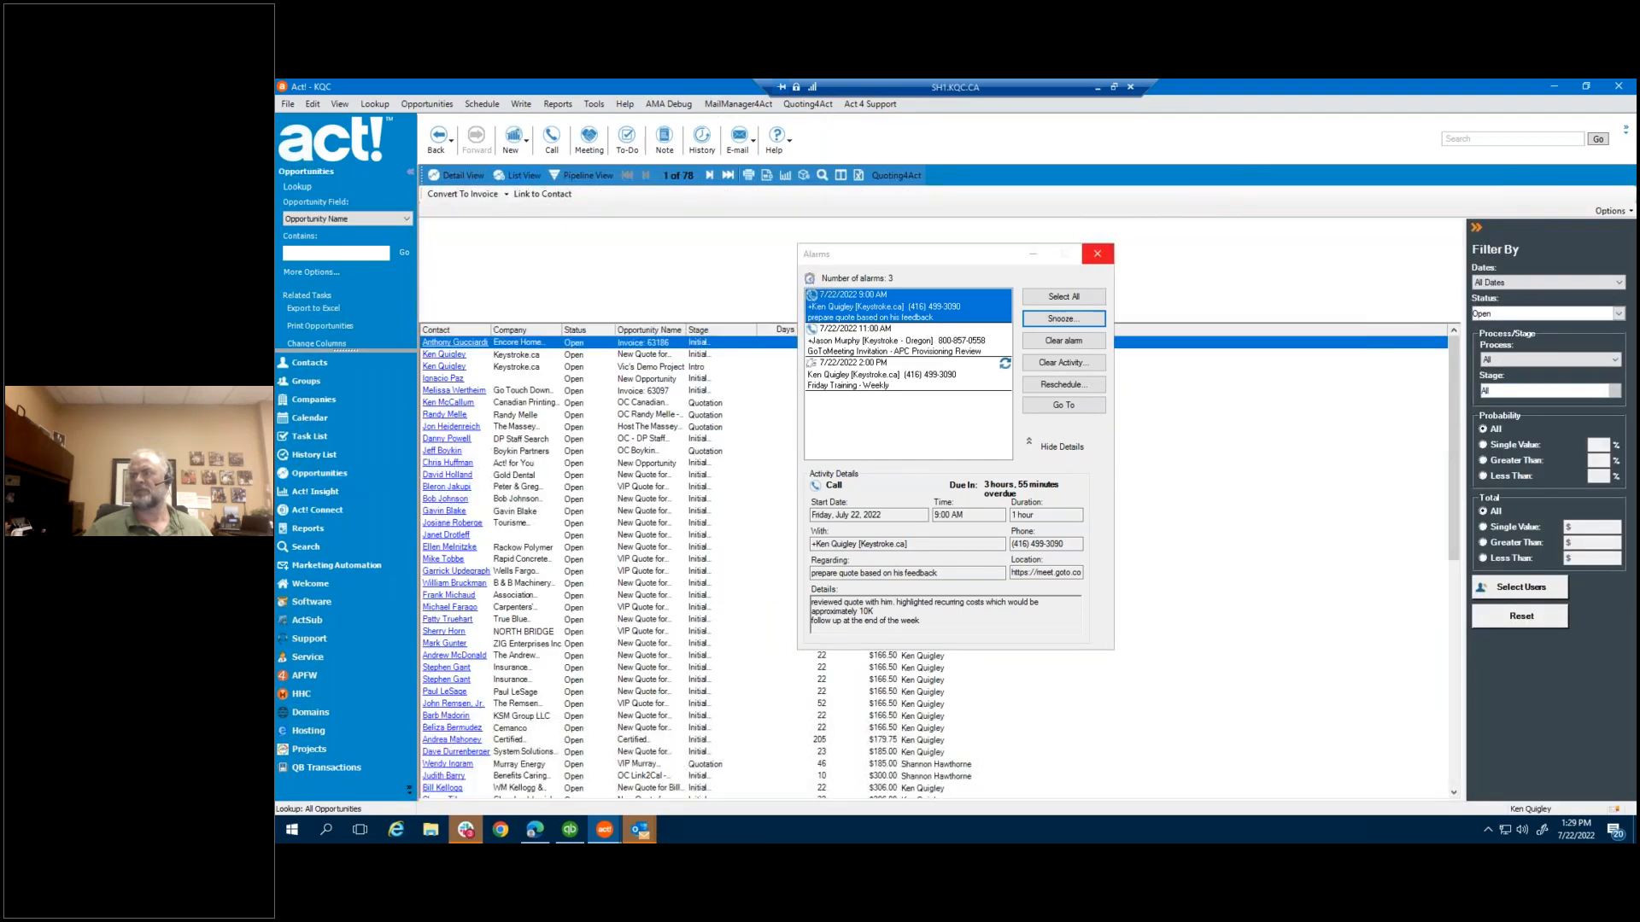
Dismiss the alarms, look up the demo project's opportunity by name, and open its record
left_click(1098, 255)
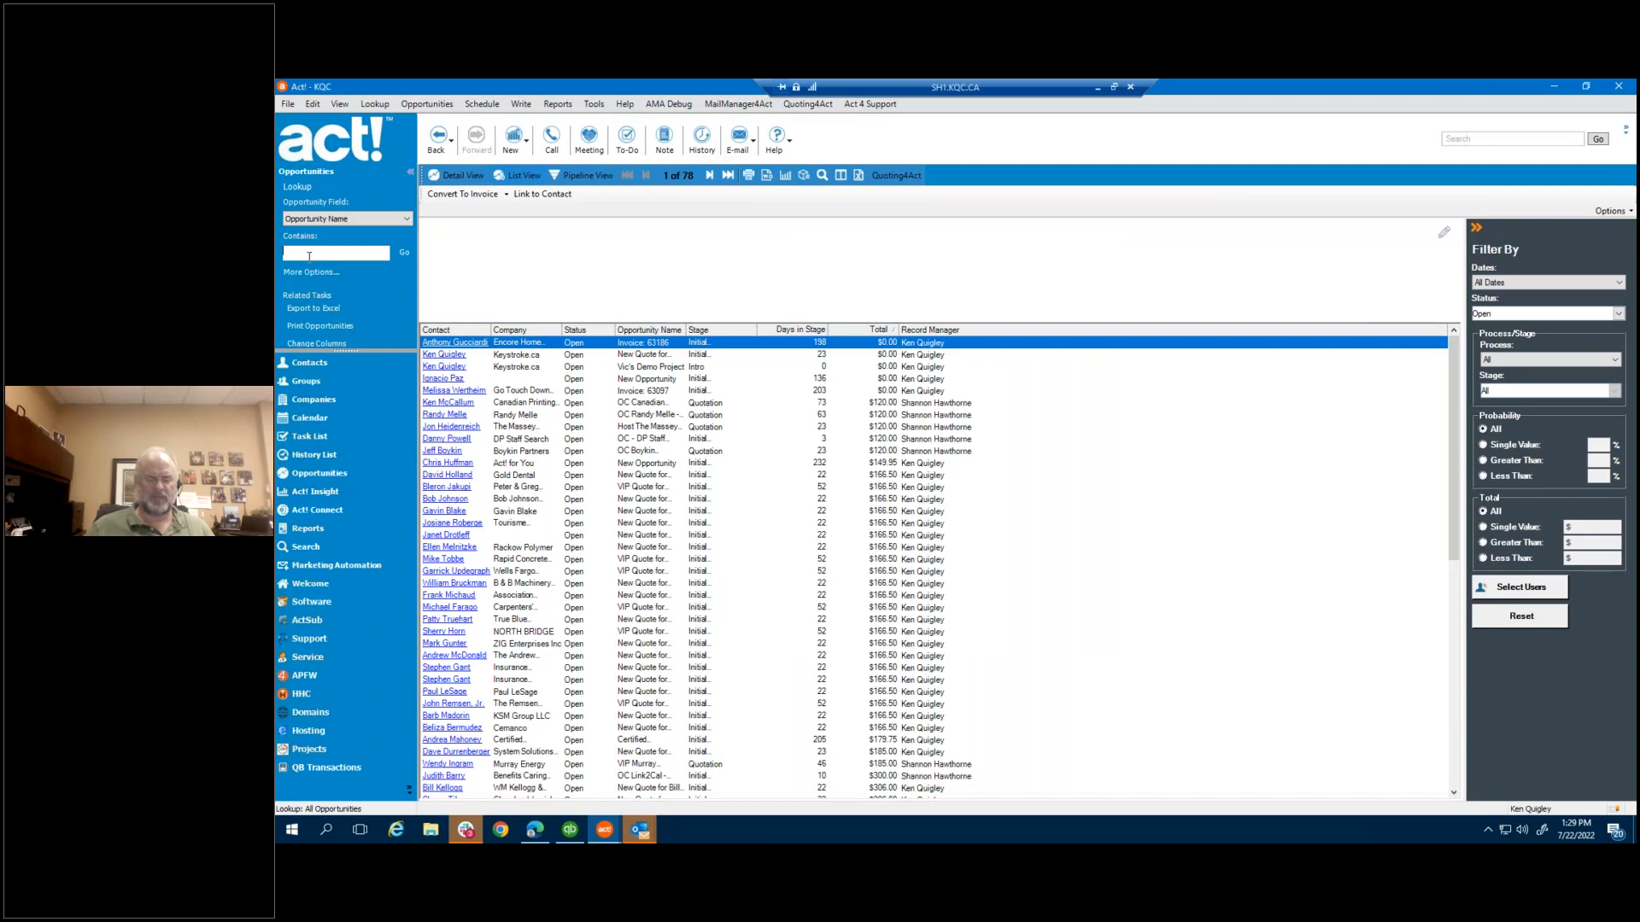
type("vic's demo")
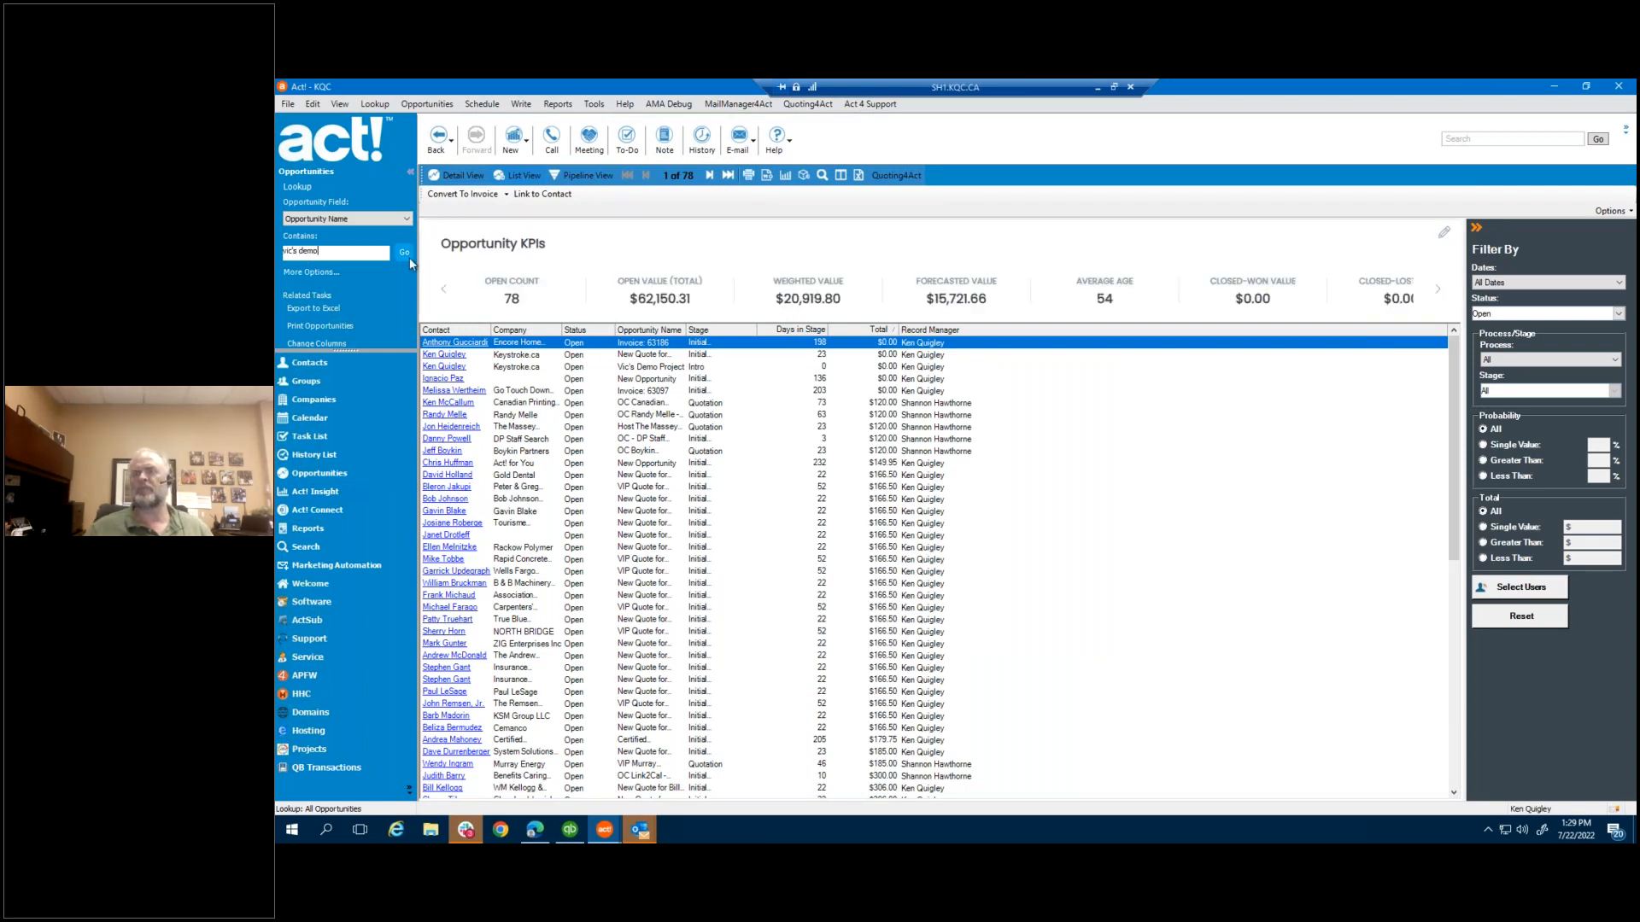
left_click(404, 252)
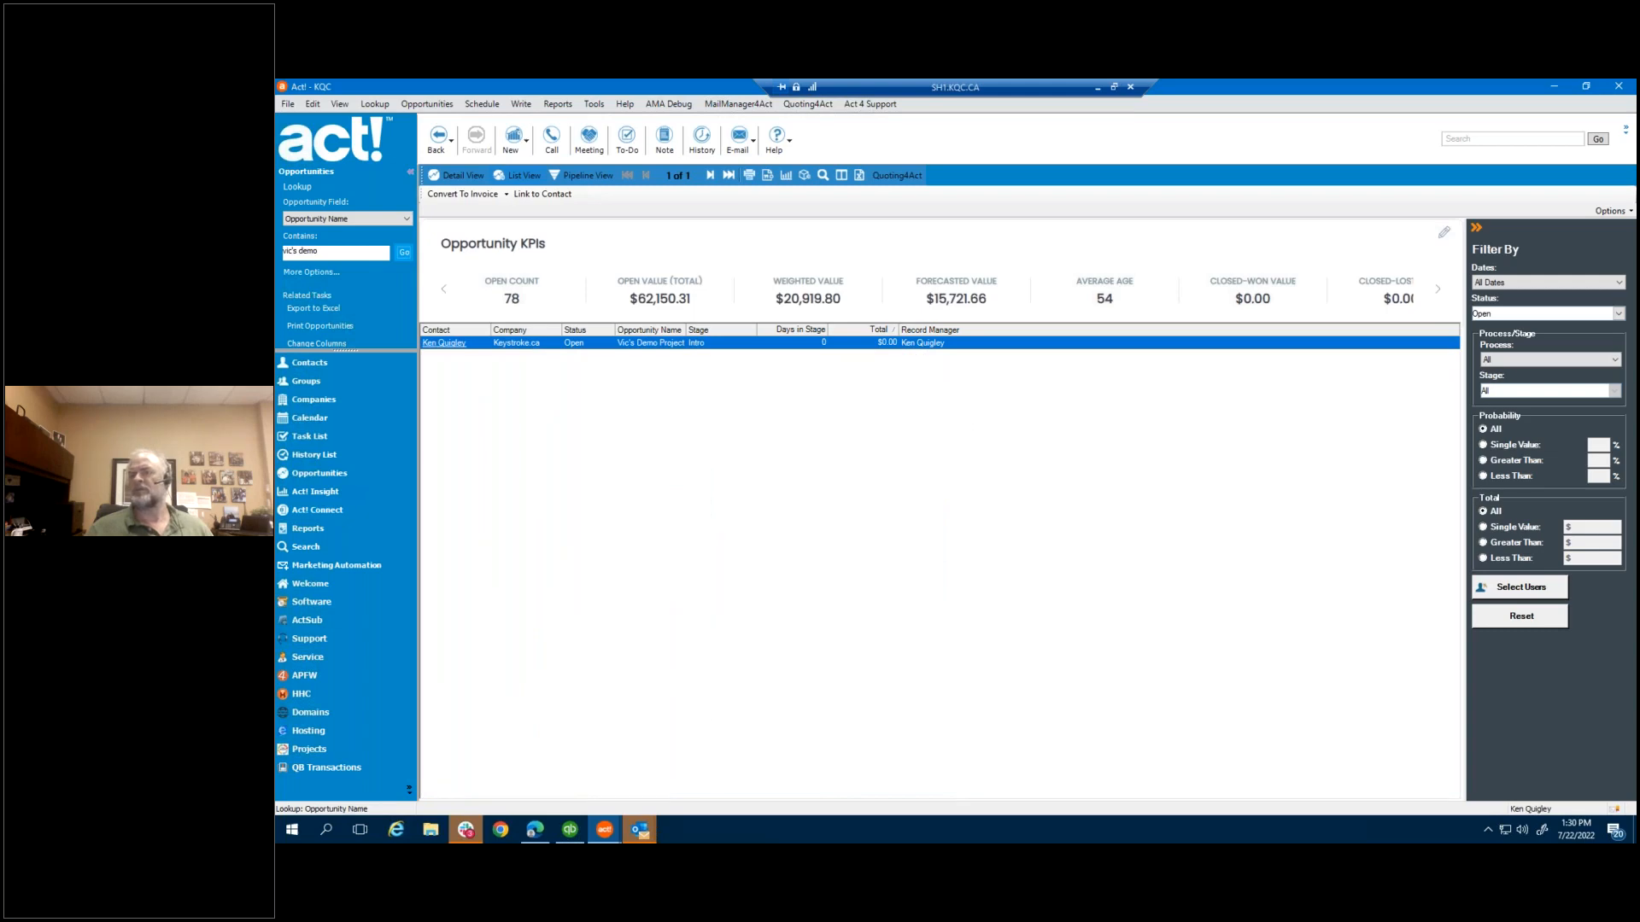
double_click(651, 343)
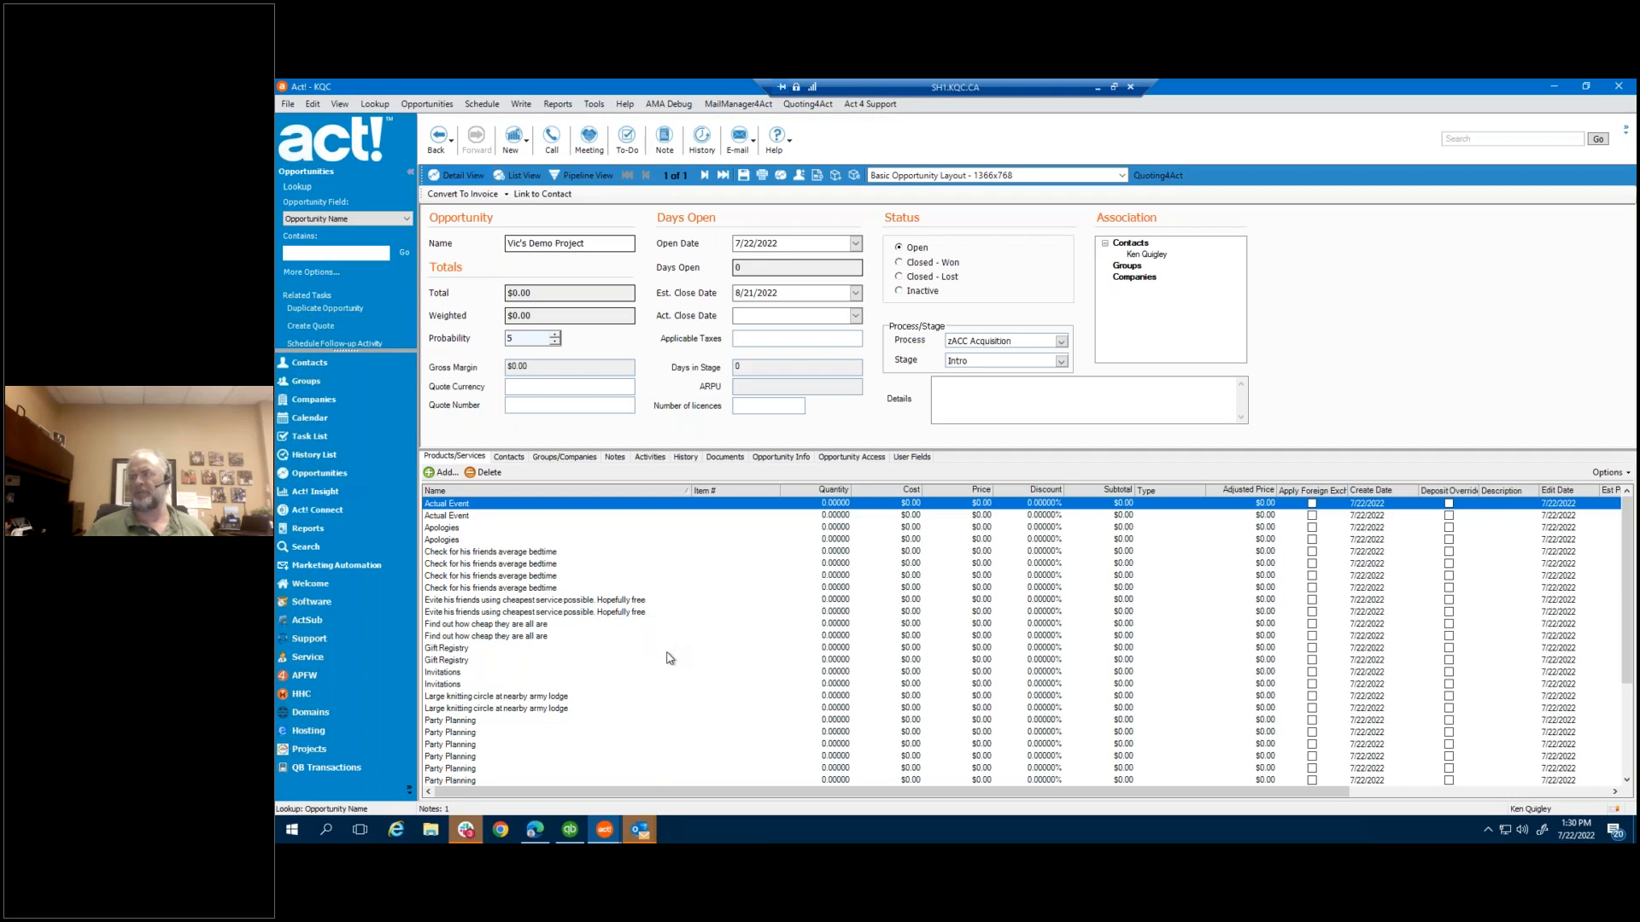
Review the opportunity's contacts, products/services and activities, and switch back to the Webplanner task list
left_click(516, 459)
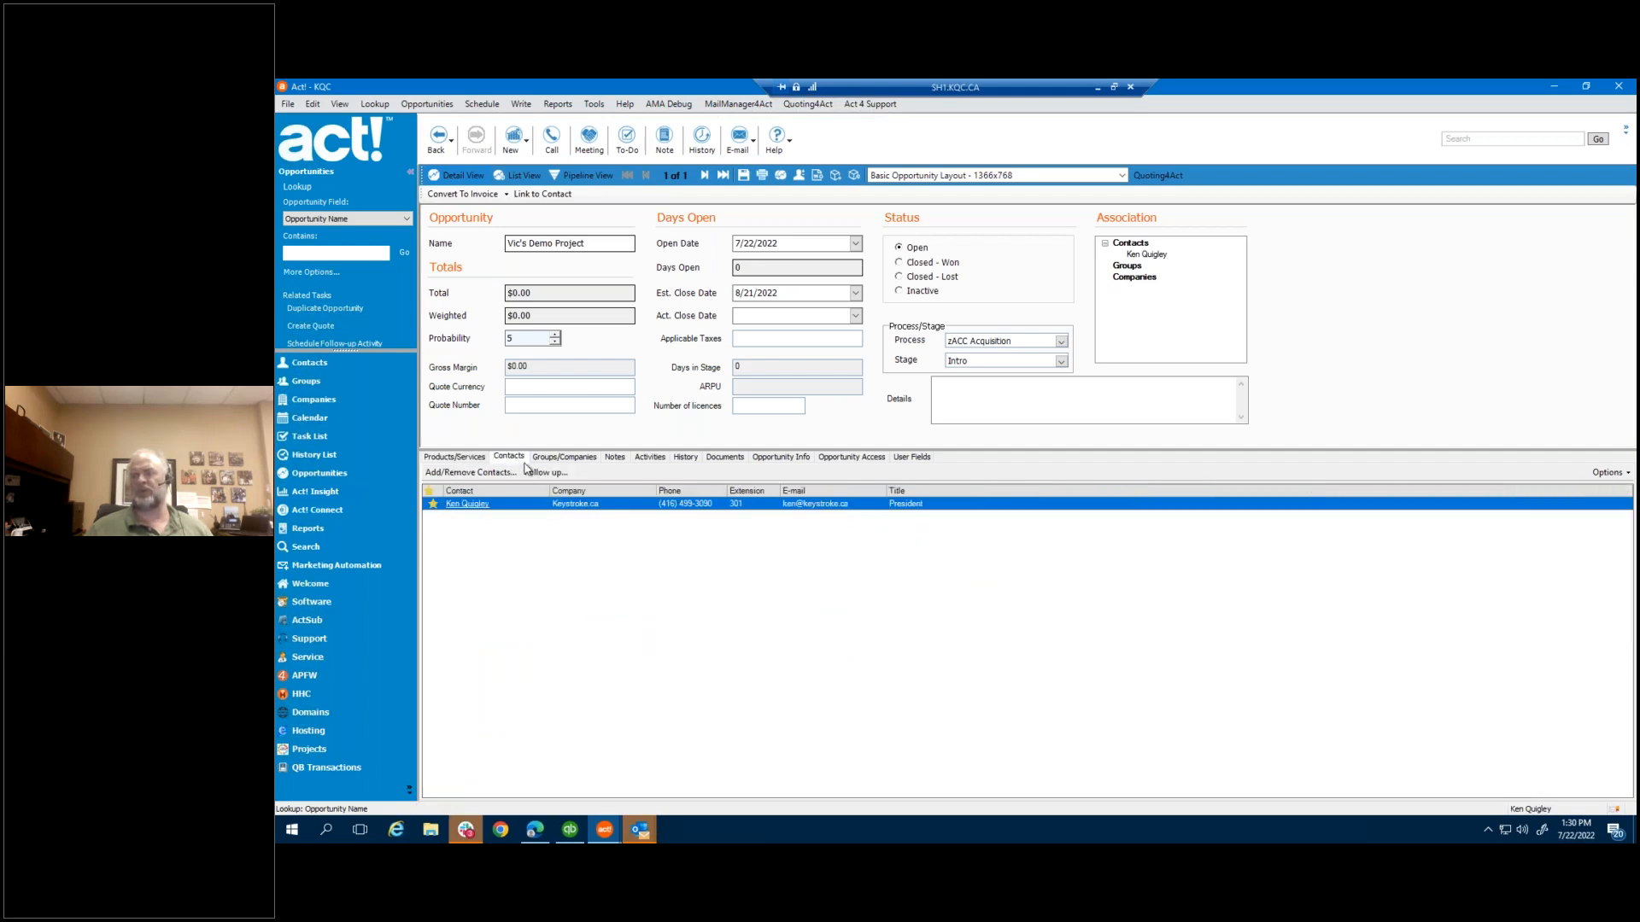
left_click(458, 459)
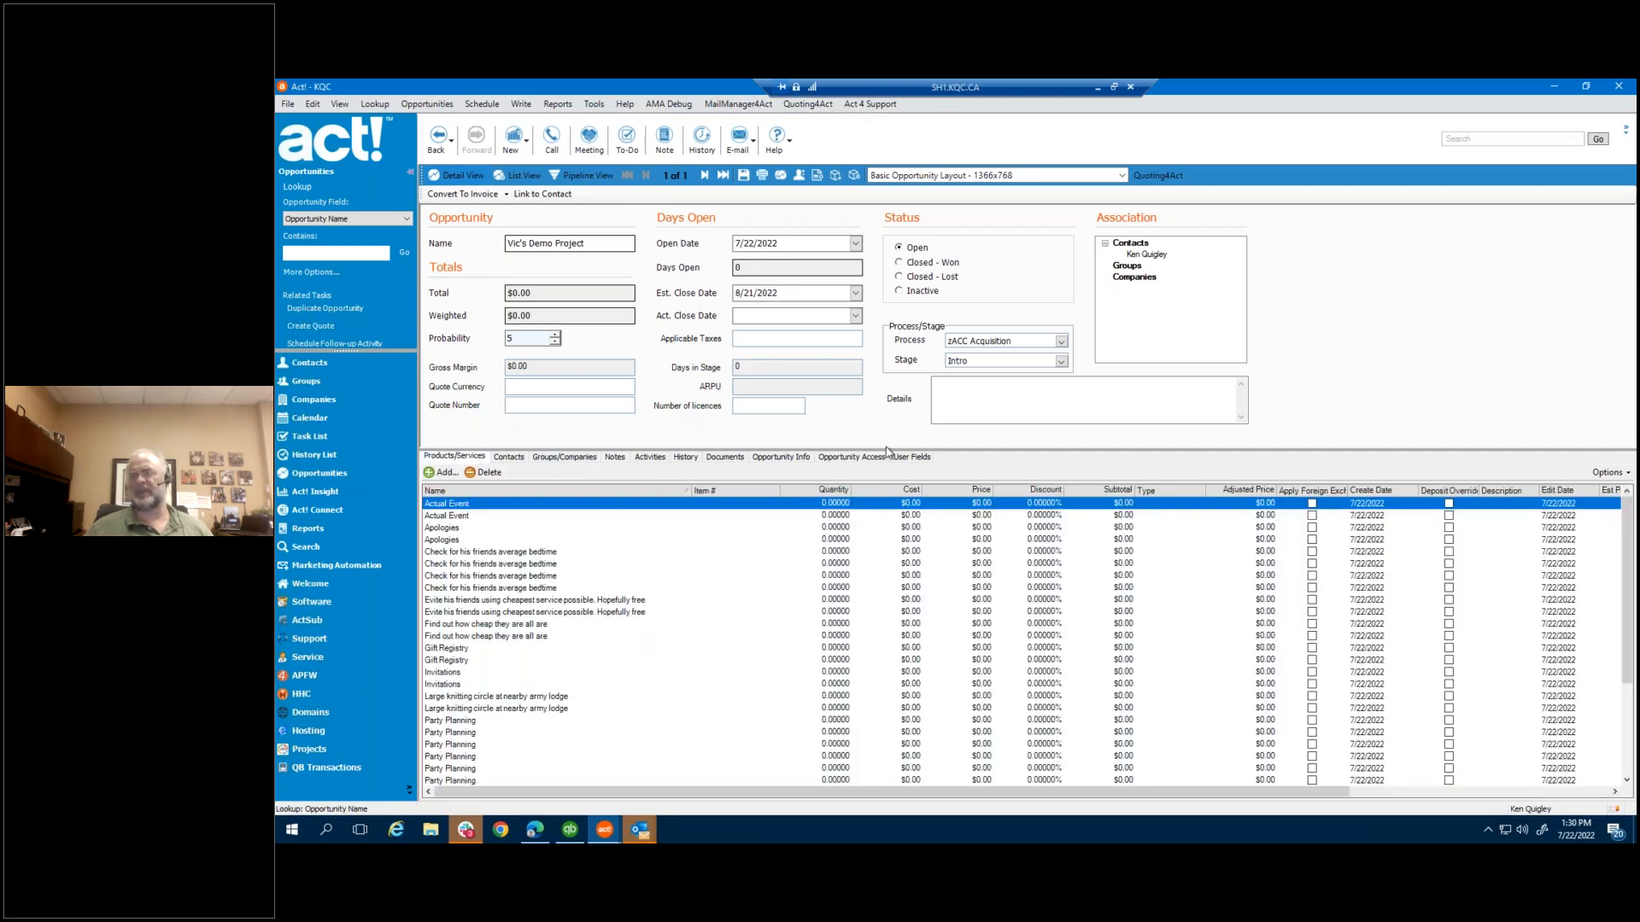
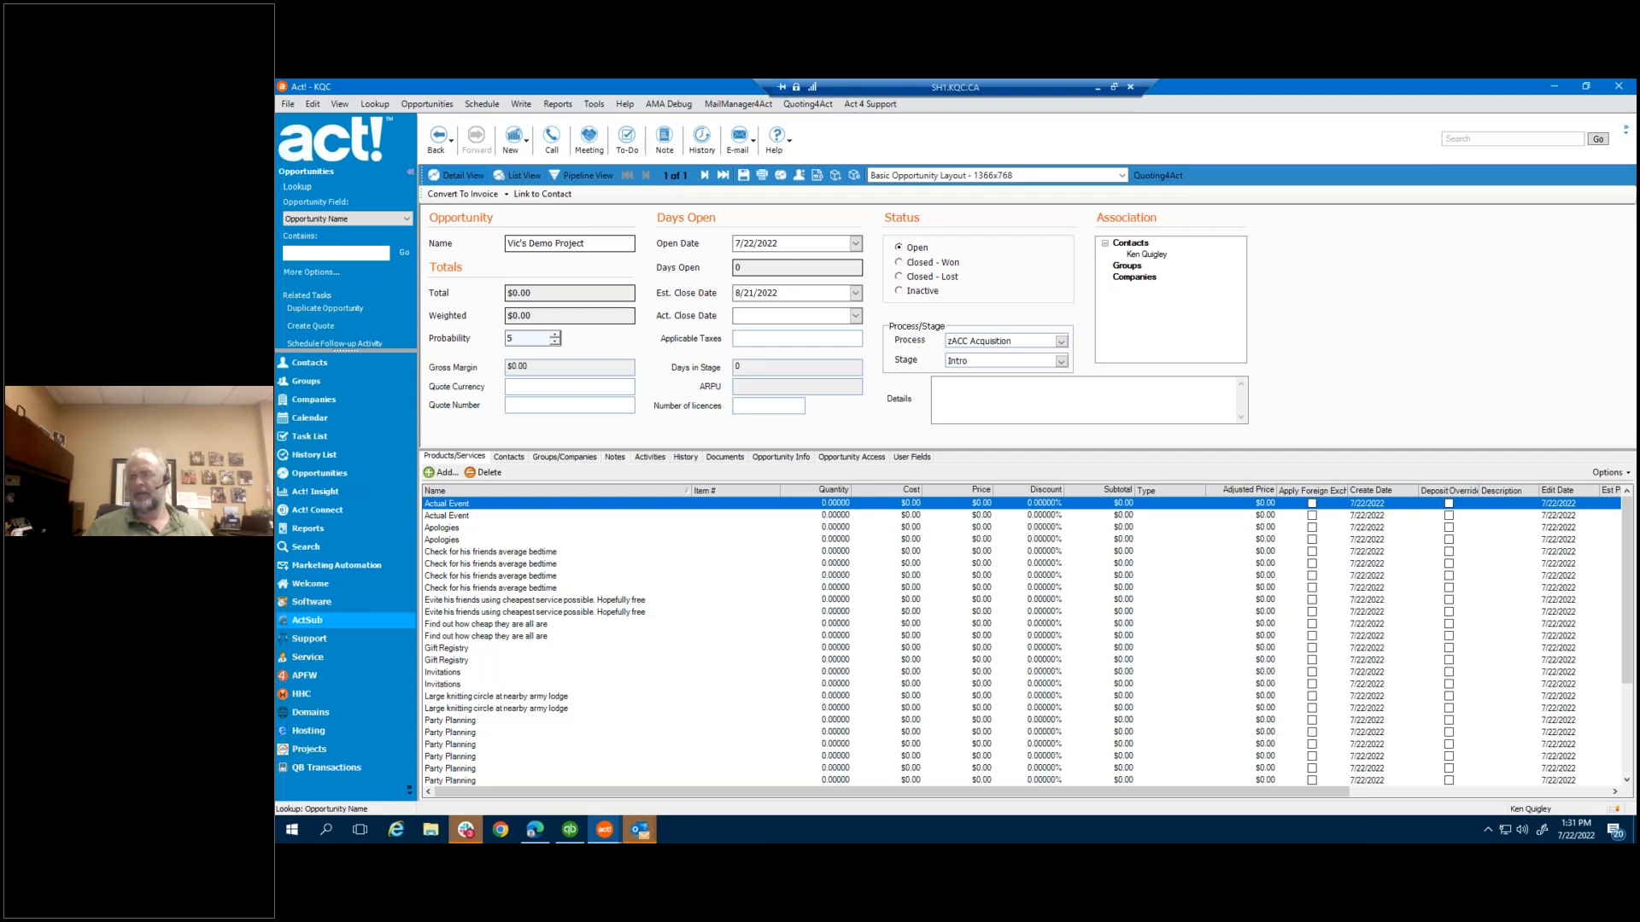
left_click(658, 457)
left_click(459, 457)
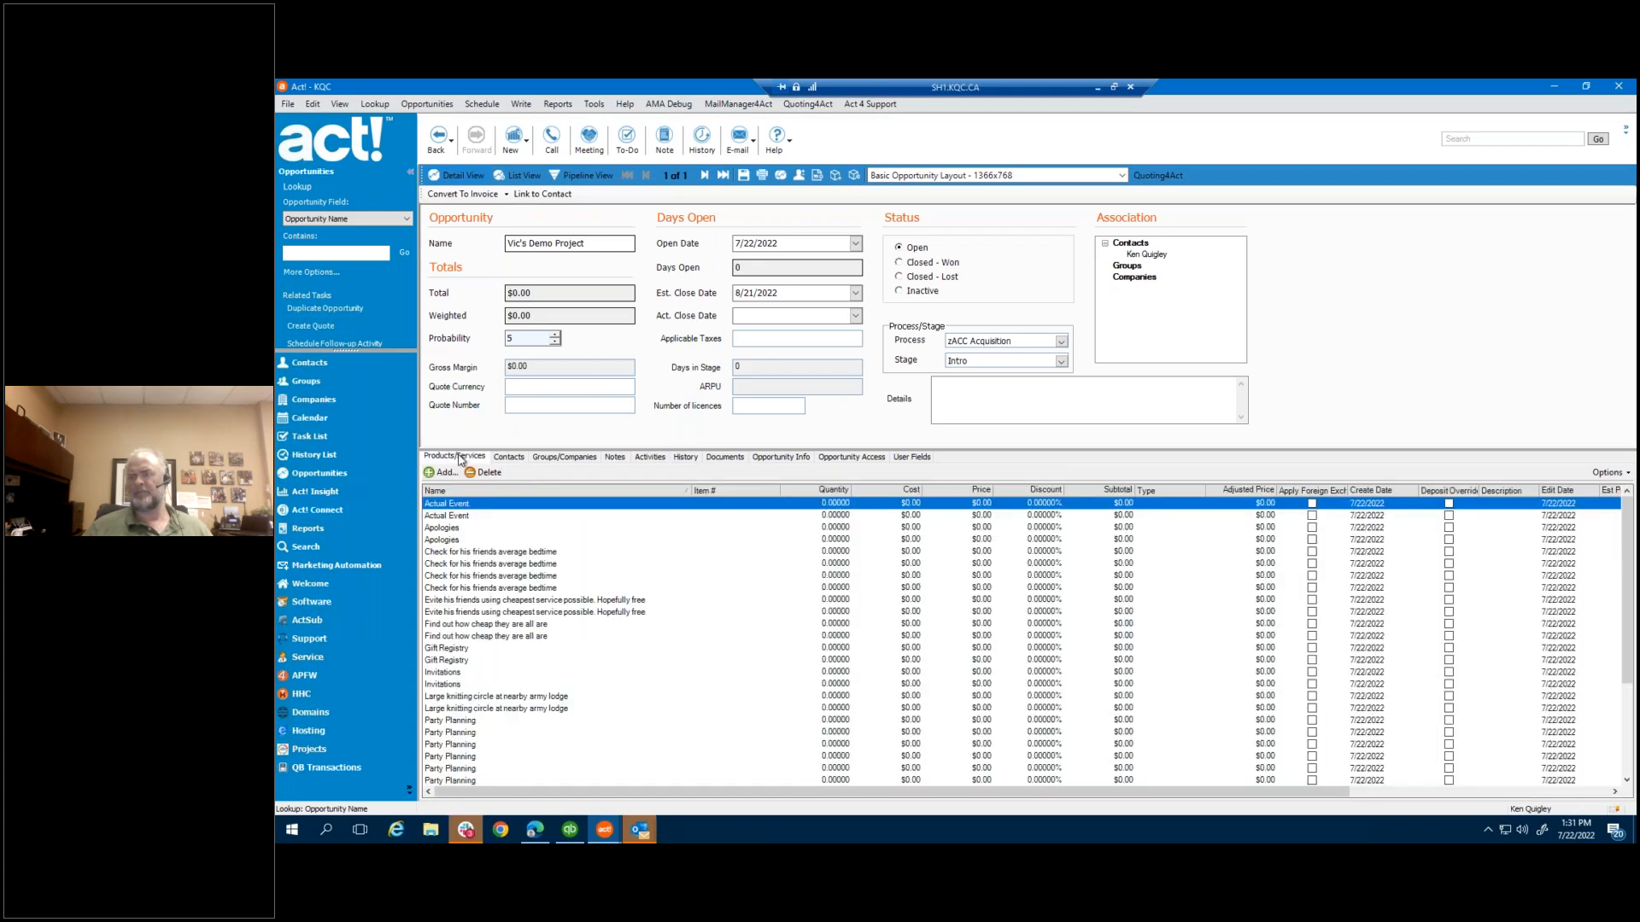
left_click(651, 459)
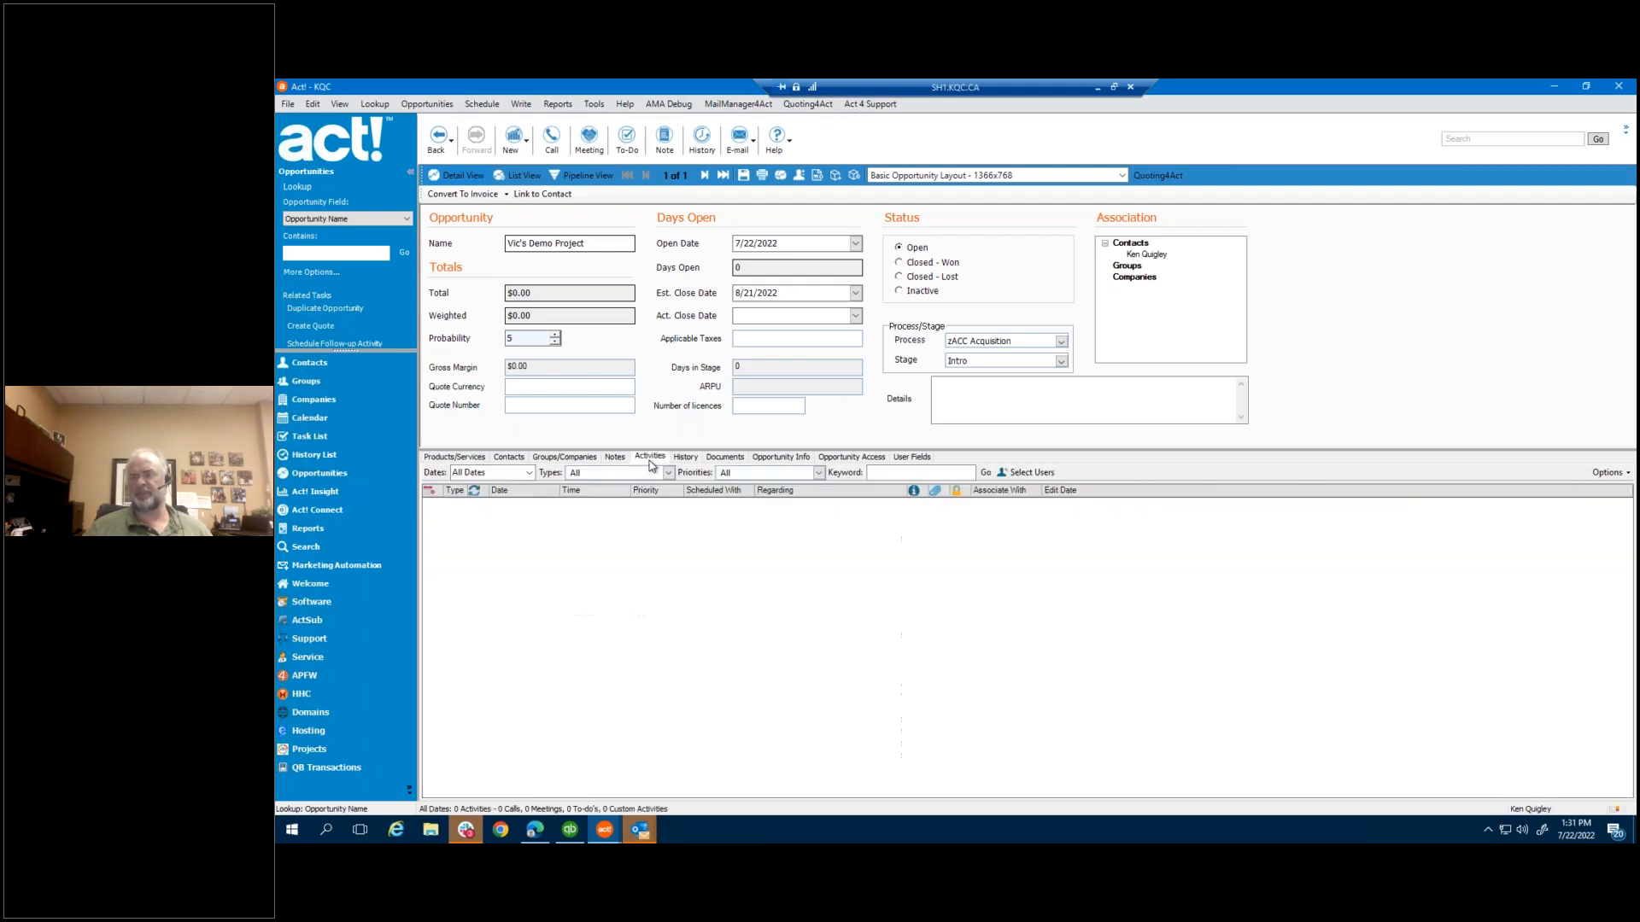
left_click(1097, 89)
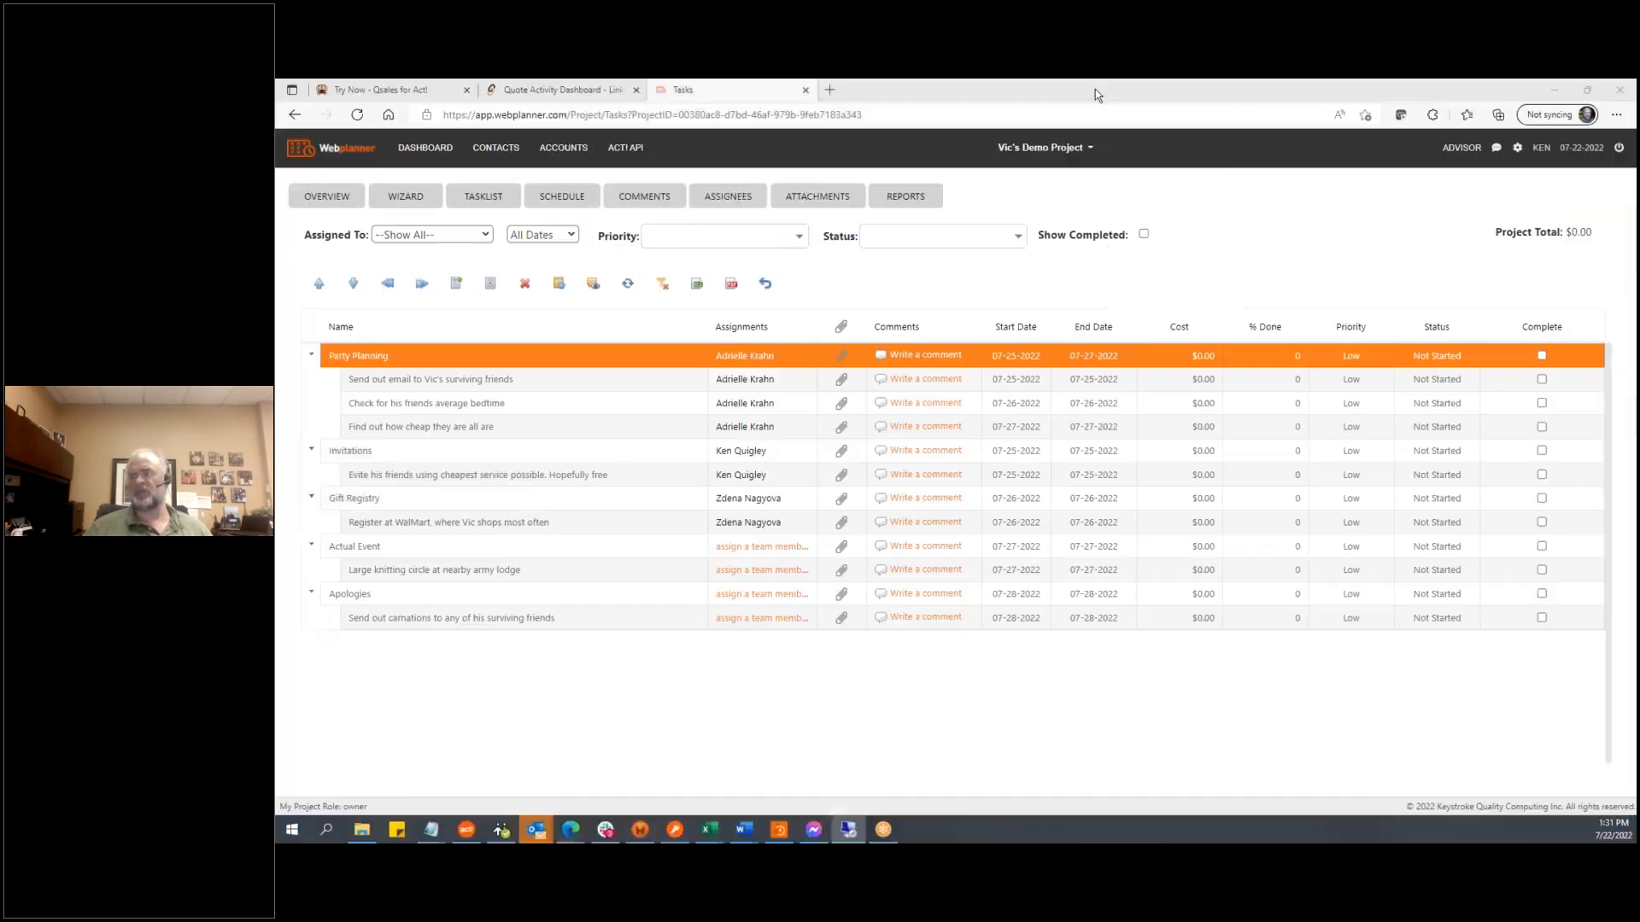
Try to create the Party Planning email task in Act! from its task information, and cancel without saving
left_click(465, 386)
double_click(468, 386)
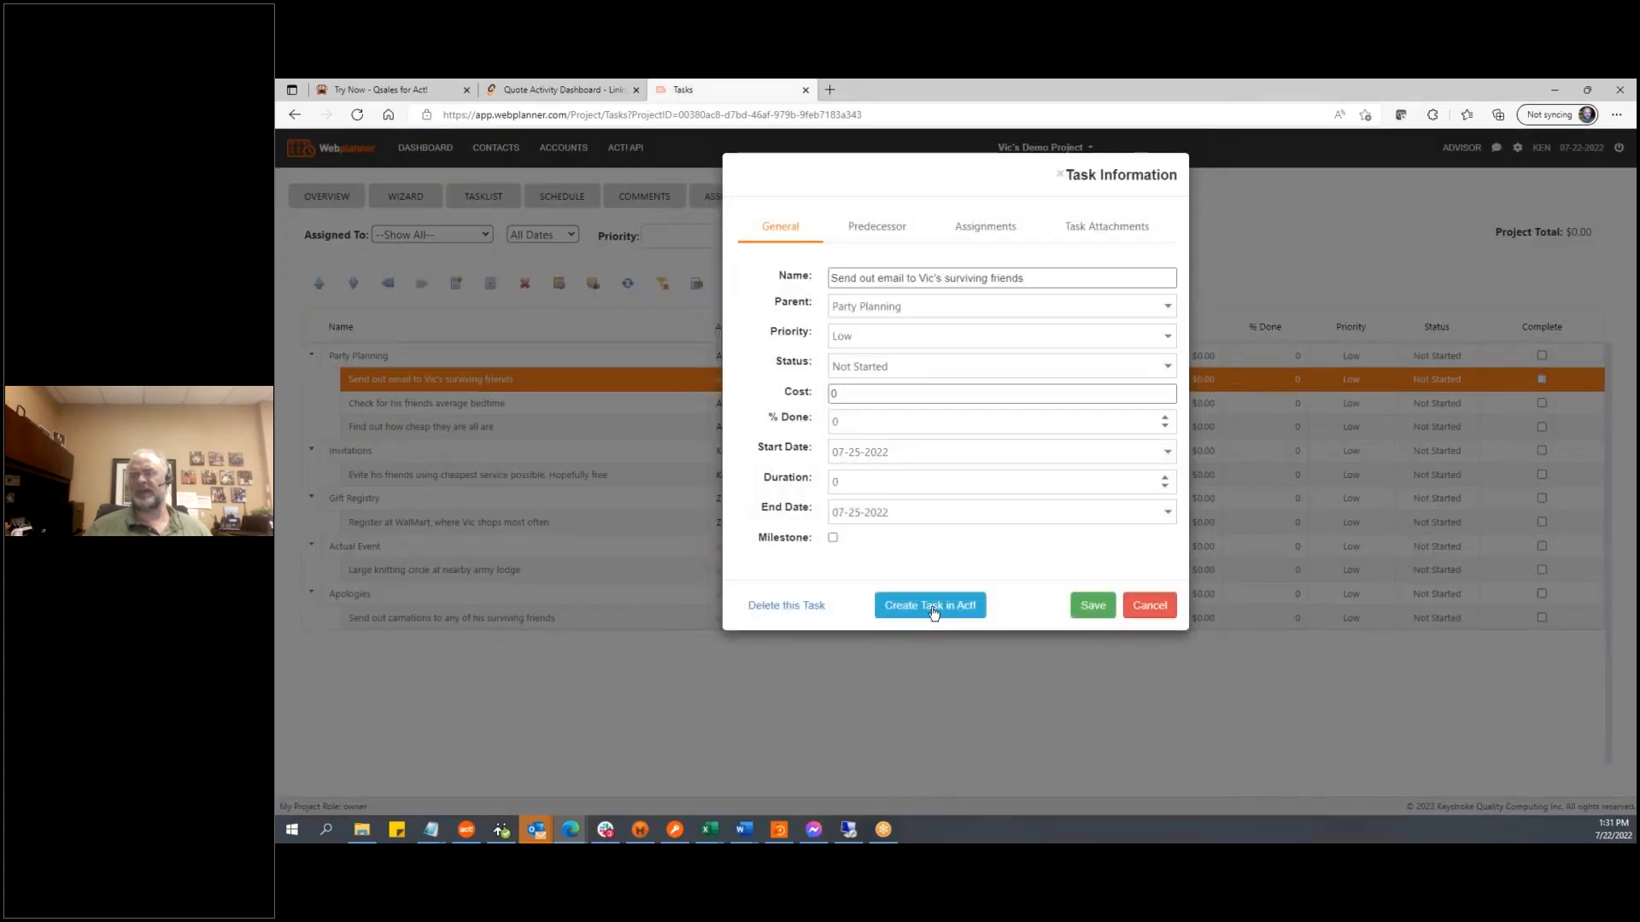
left_click(934, 612)
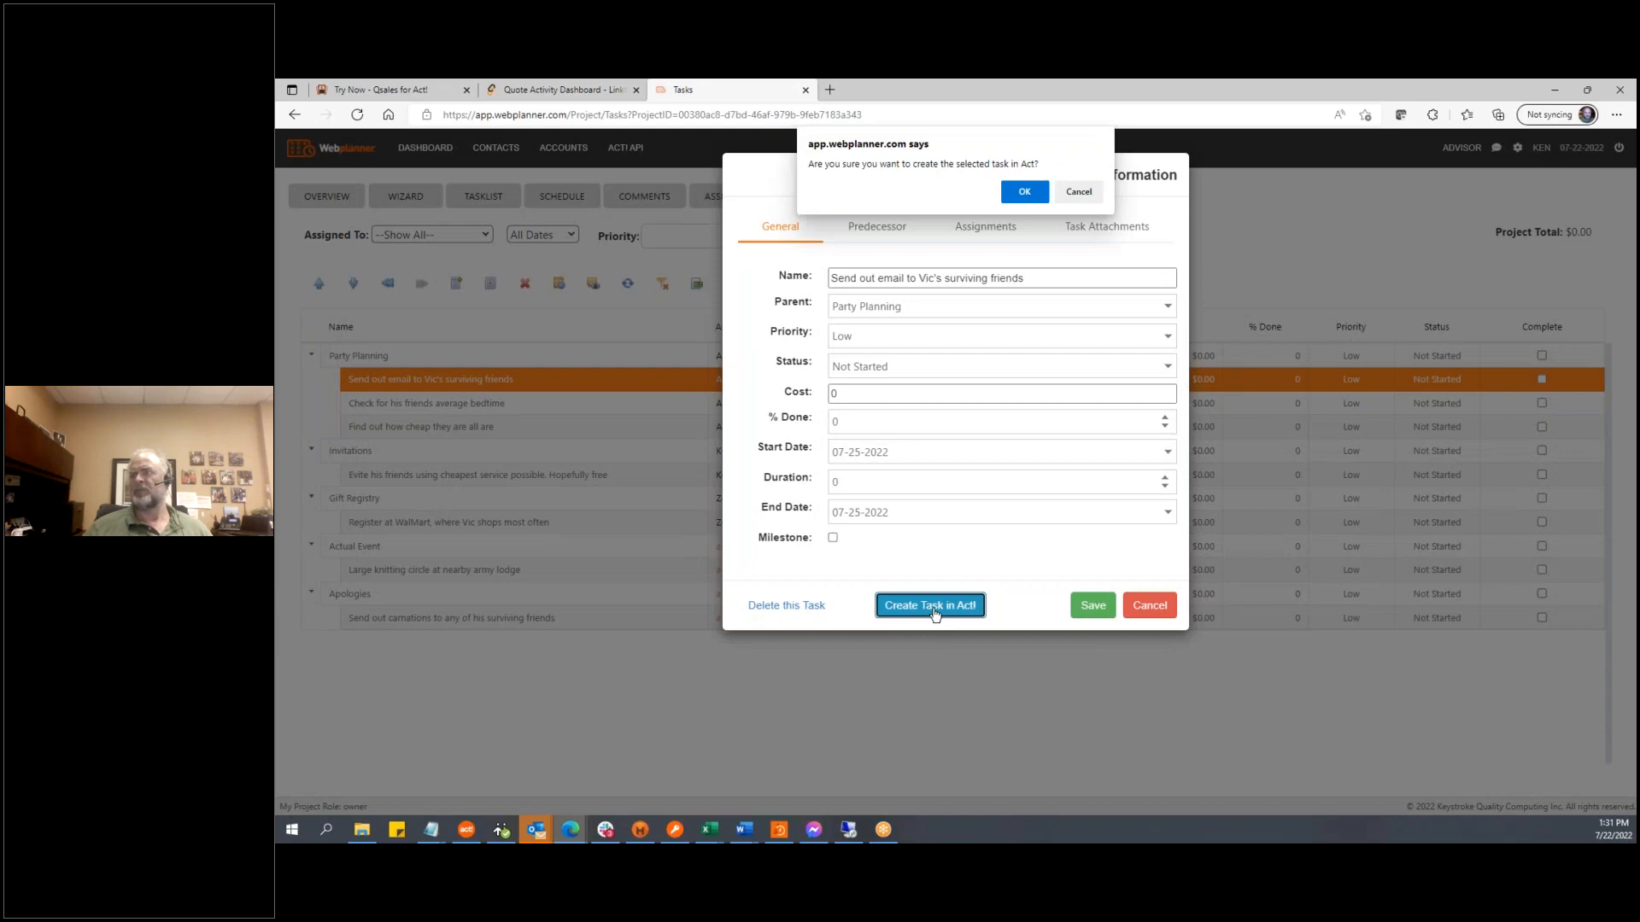
left_click(1078, 192)
left_click(1147, 605)
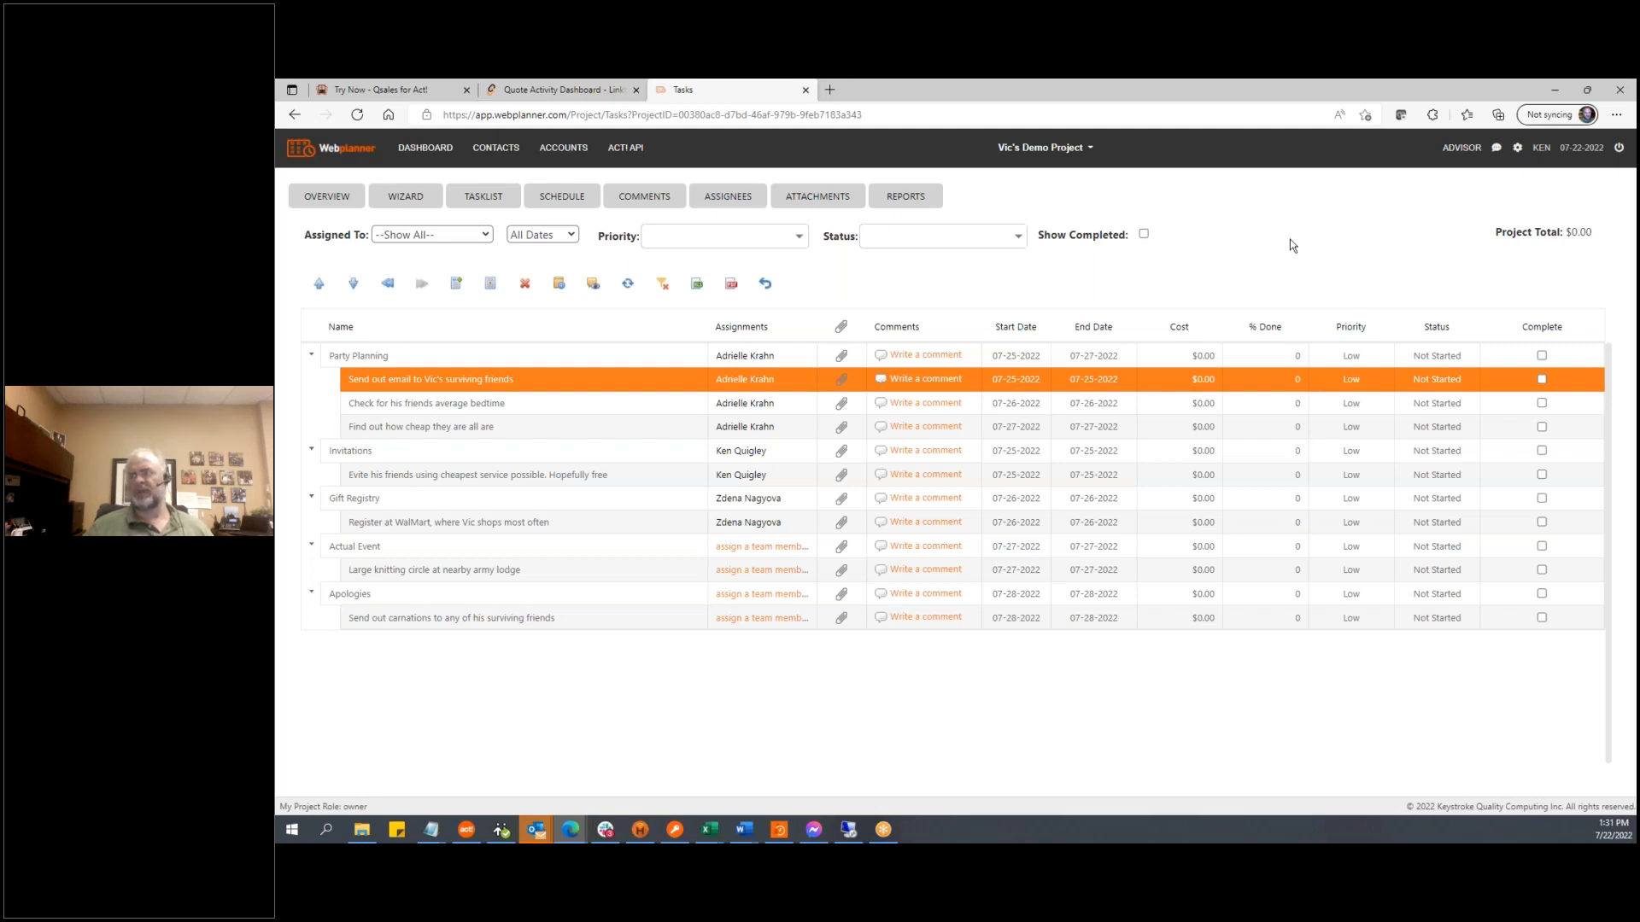
left_click(1586, 92)
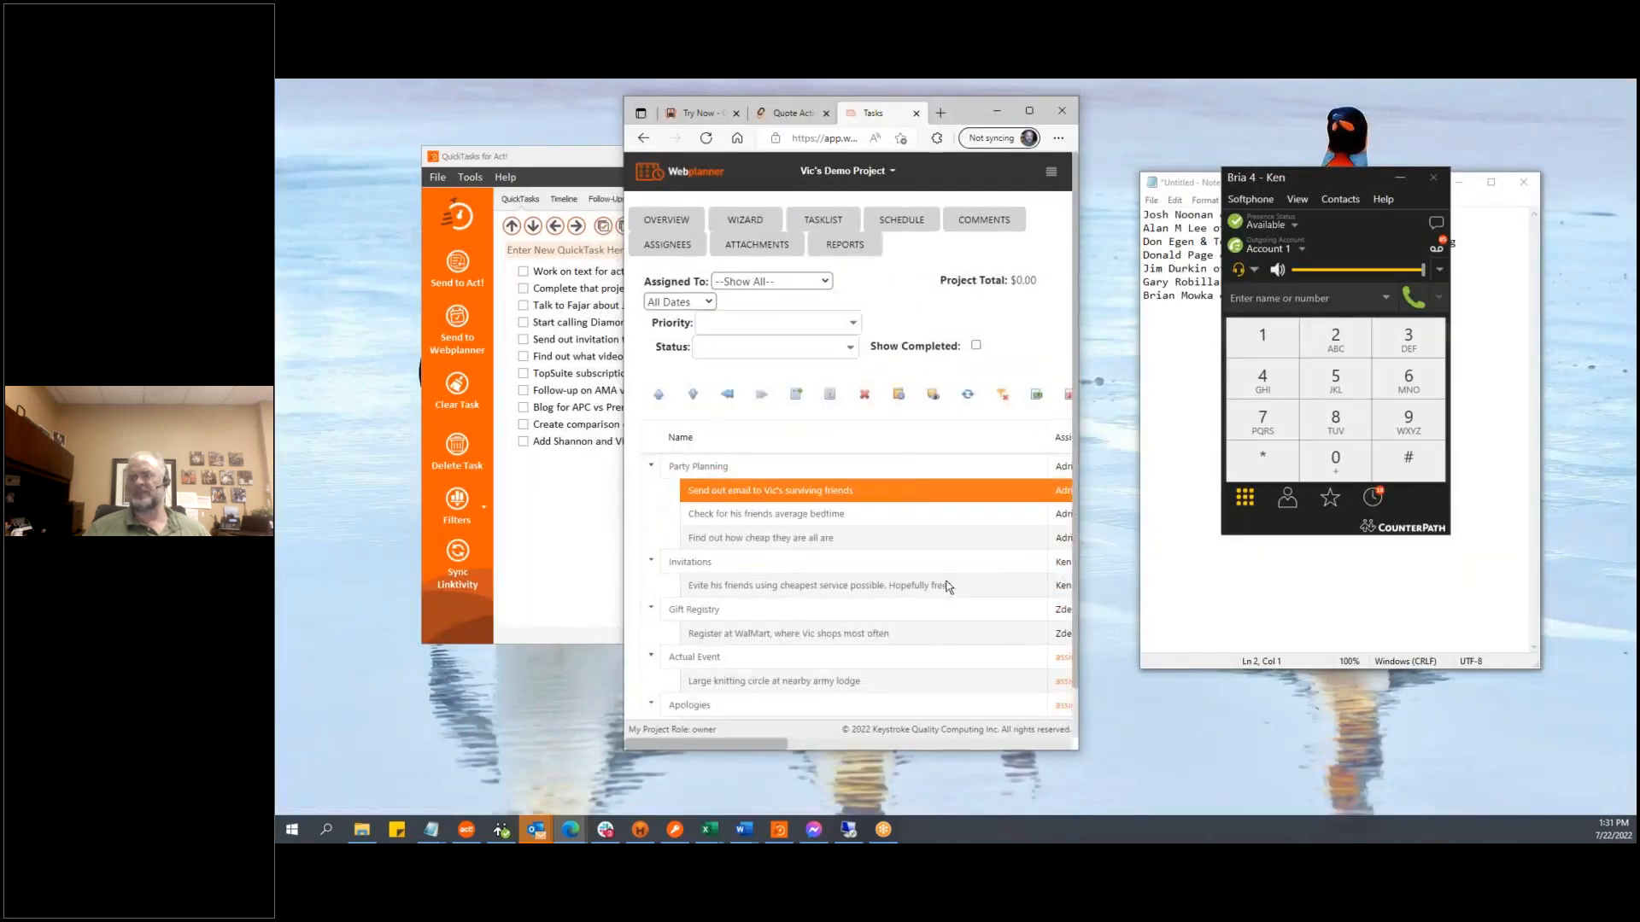
scroll(914, 476, "down", 1)
scroll(920, 496, "up", 1)
scroll(944, 555, "down", 1)
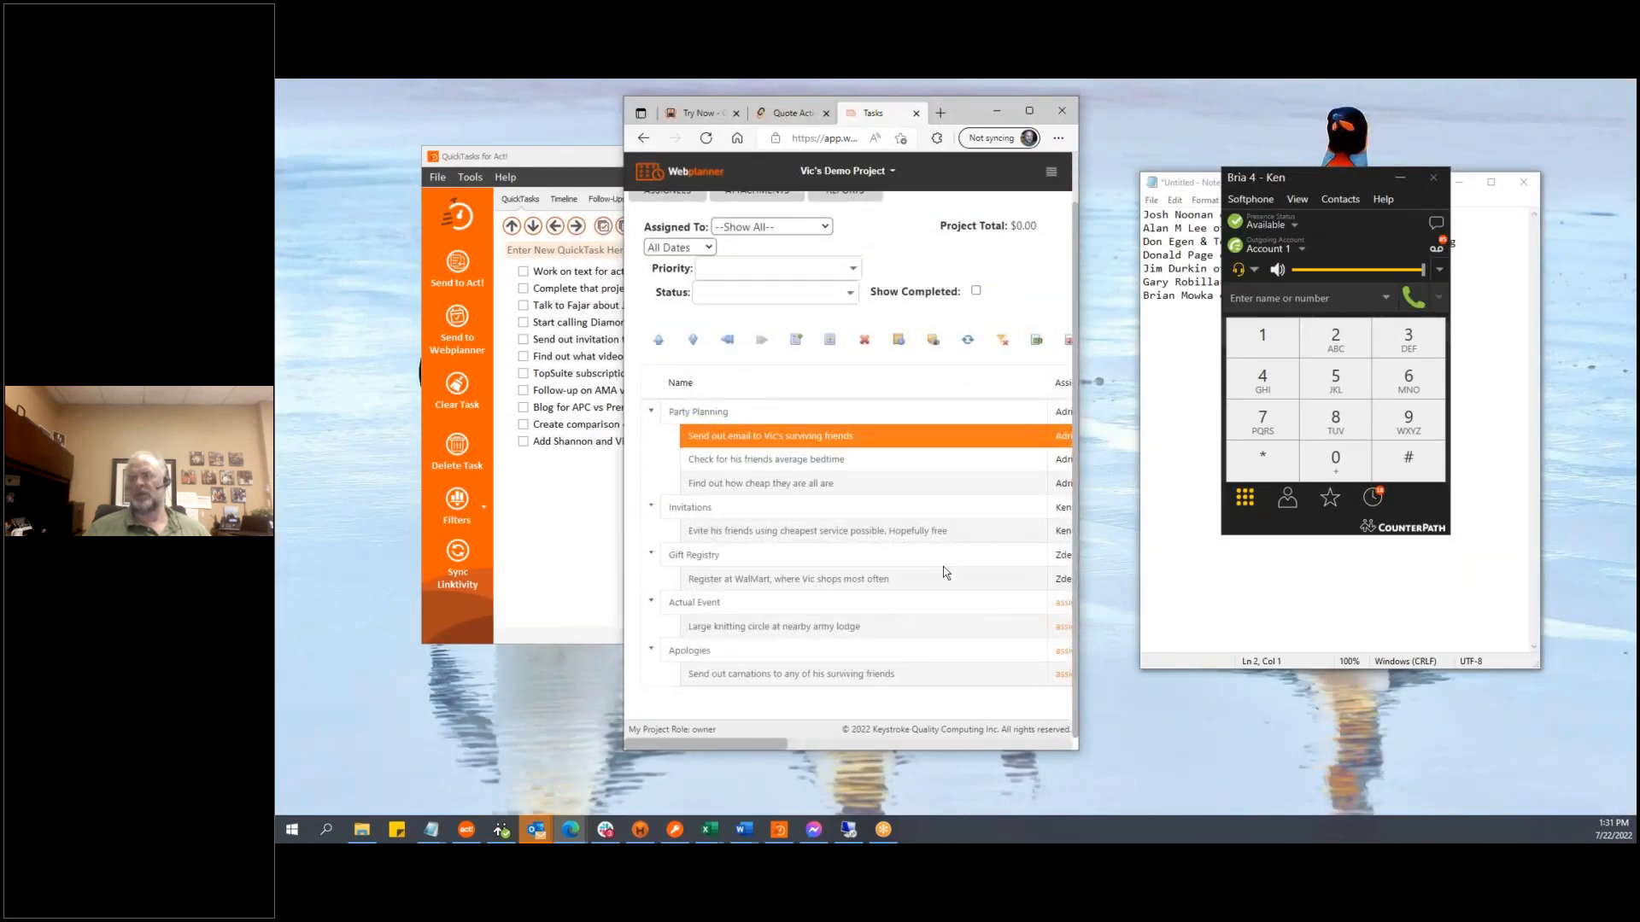
left_click(1032, 111)
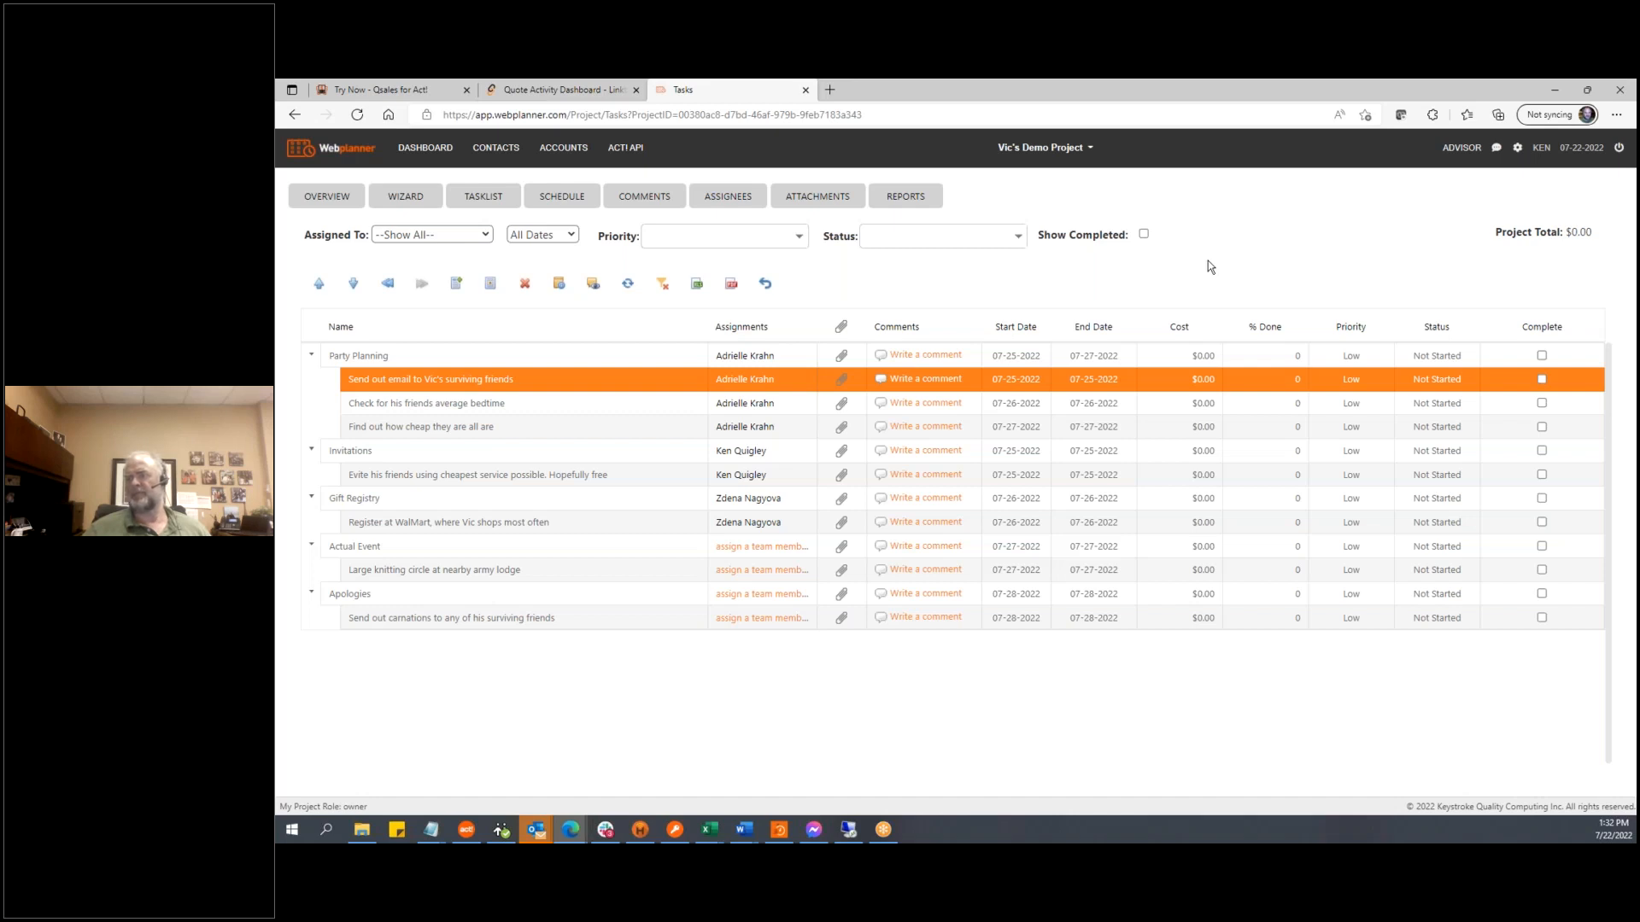
Mark the Party Planning and Invitations tasks as complete together with their sub-tasks
left_click(1543, 357)
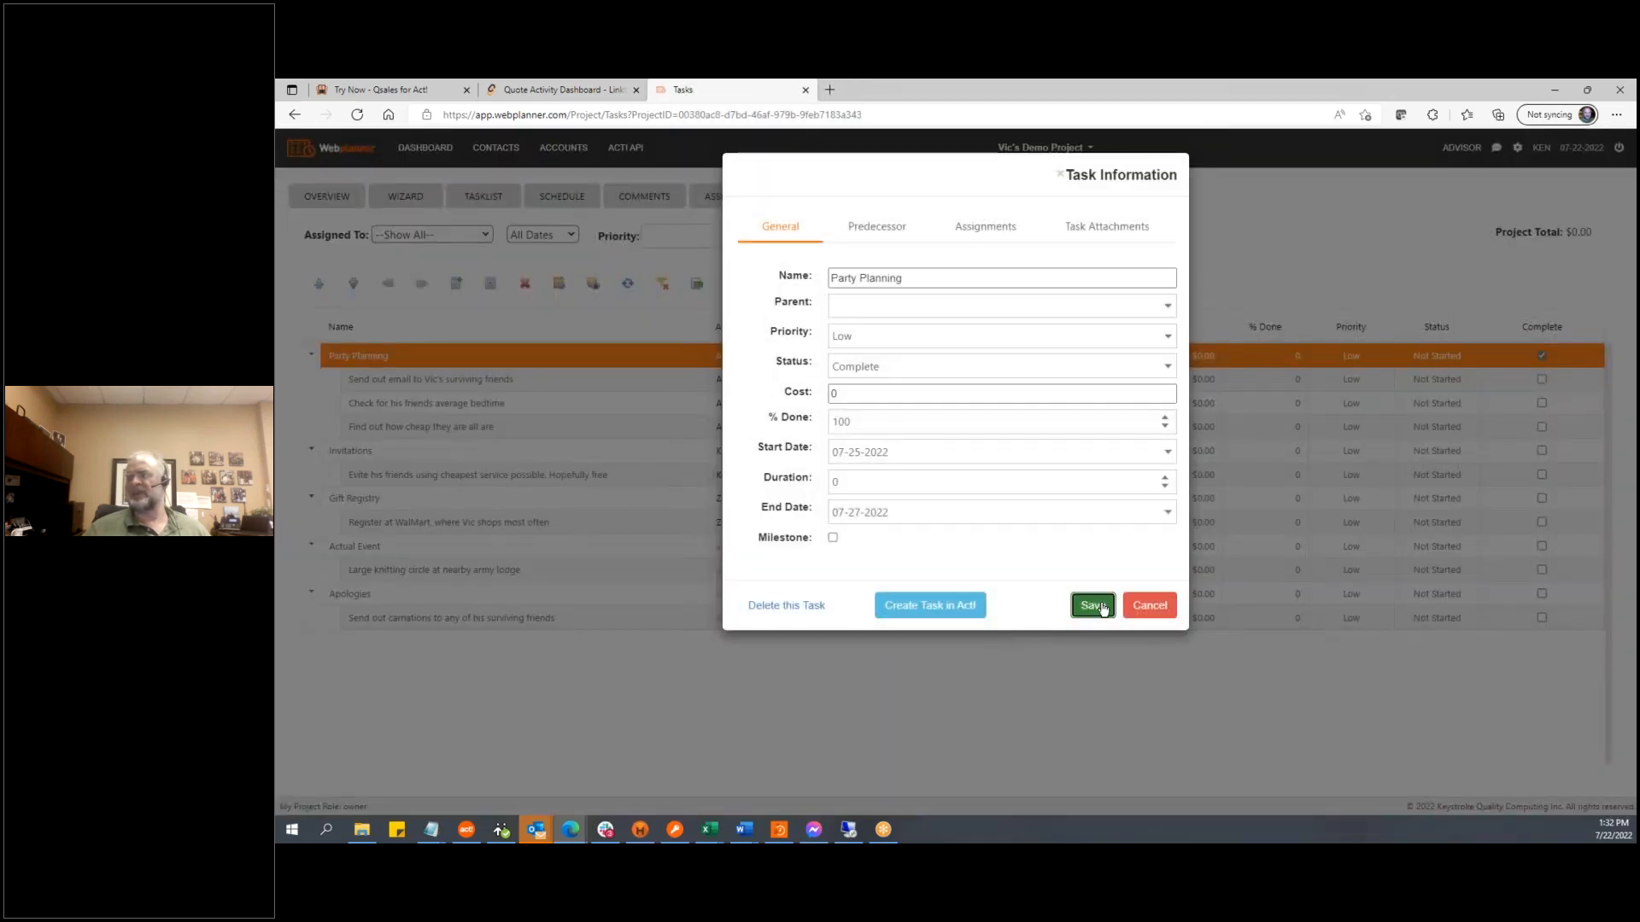
left_click(1096, 607)
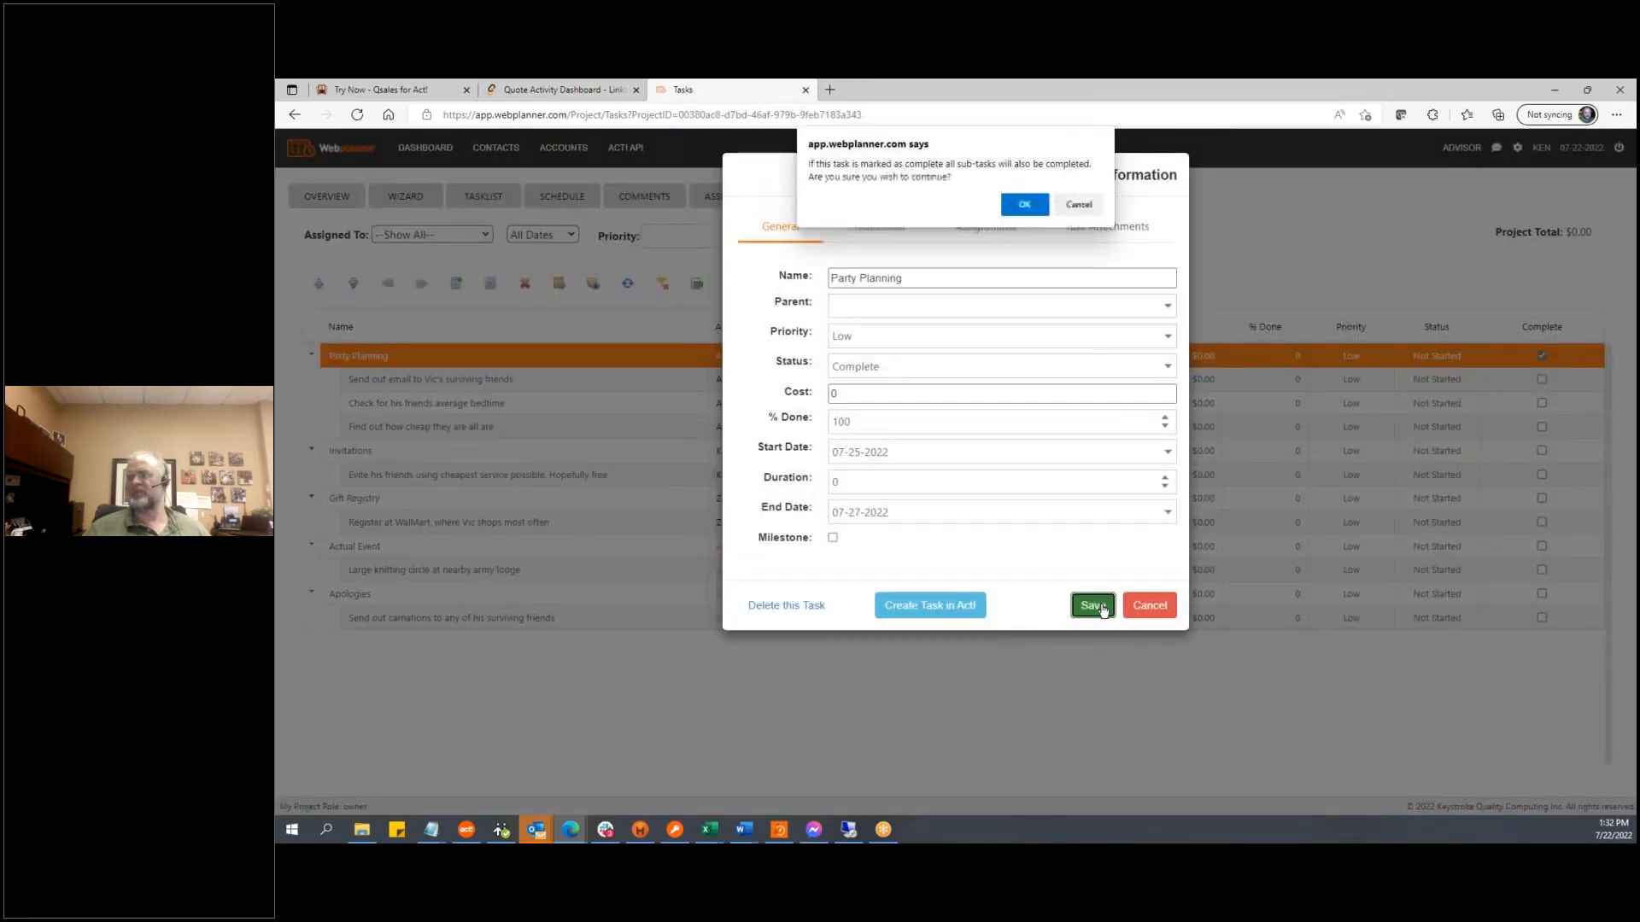
left_click(1025, 206)
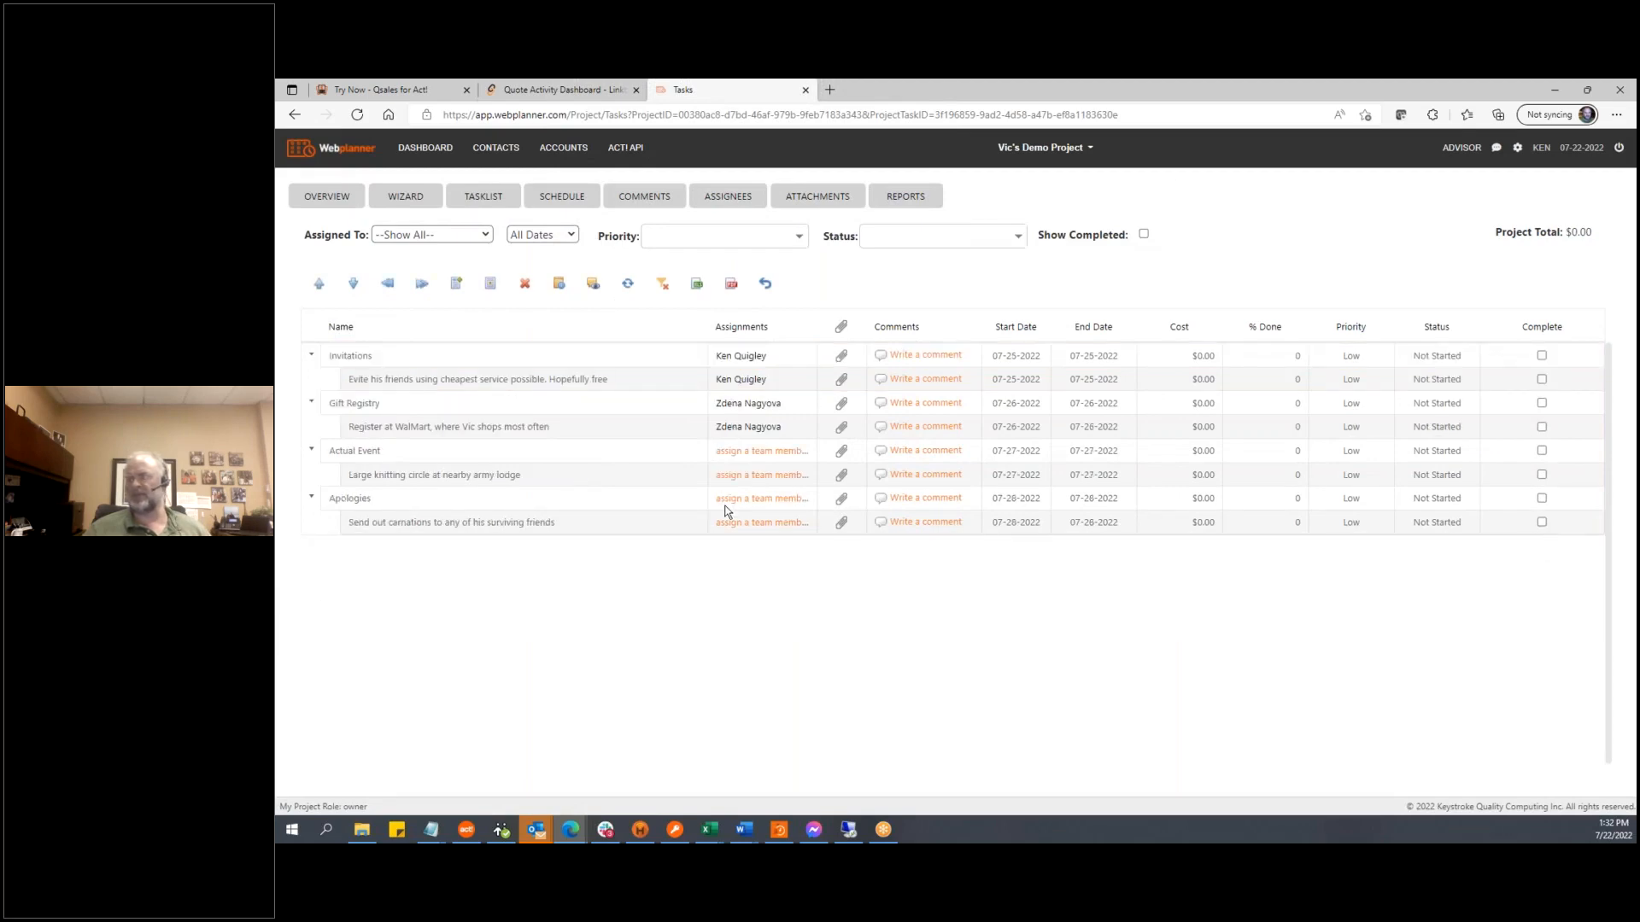
left_click(1542, 357)
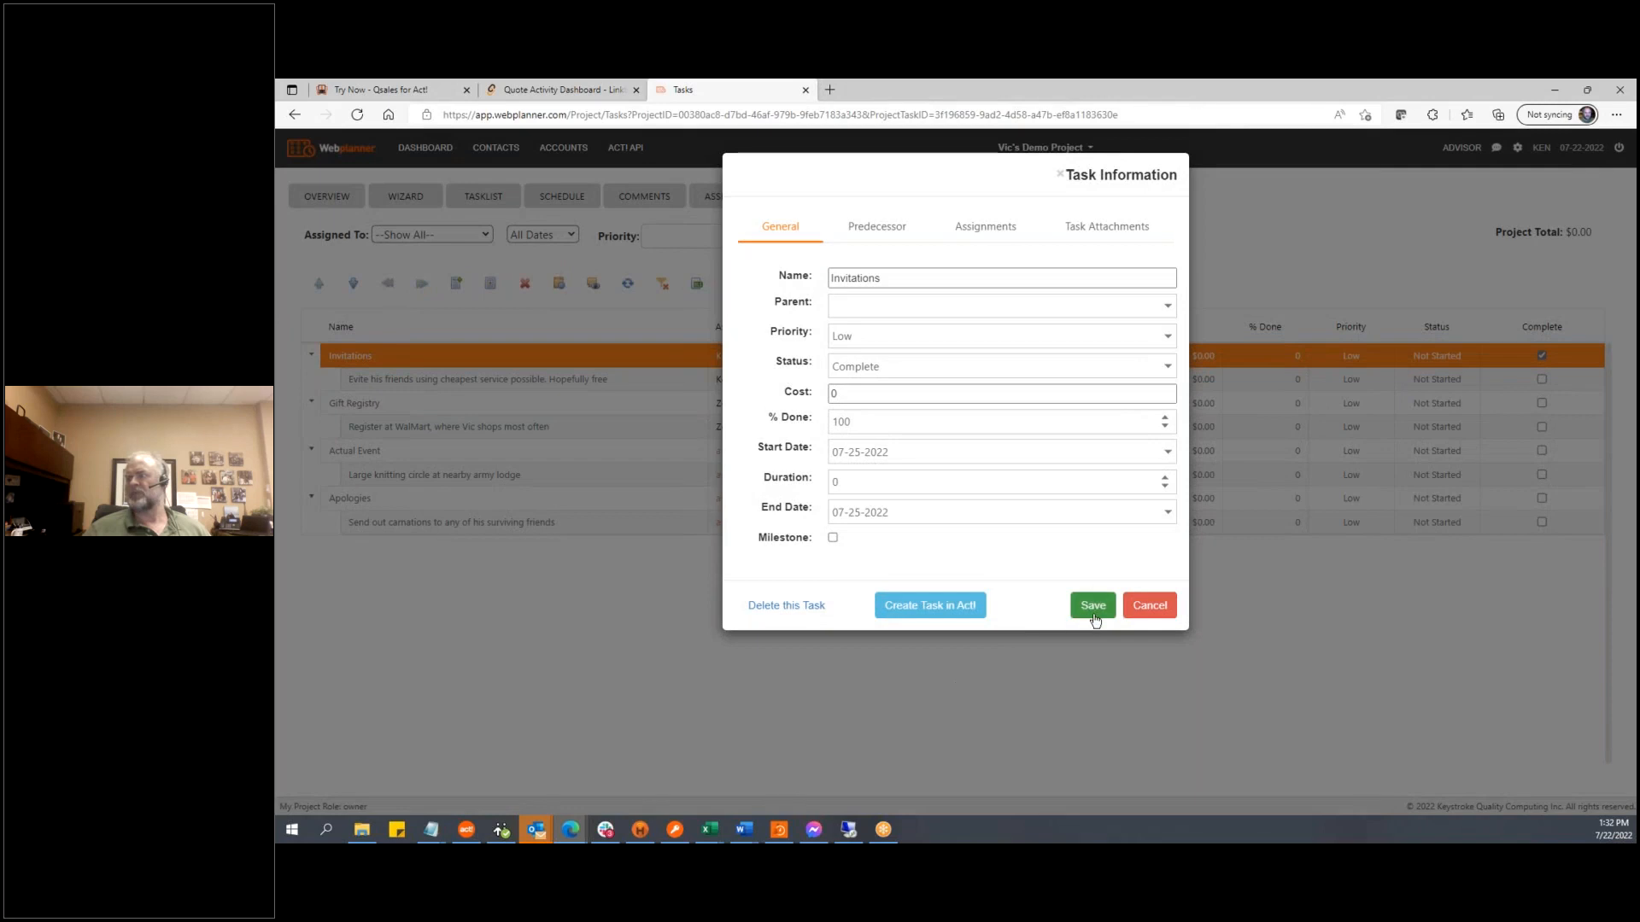
left_click(1095, 616)
left_click(1024, 206)
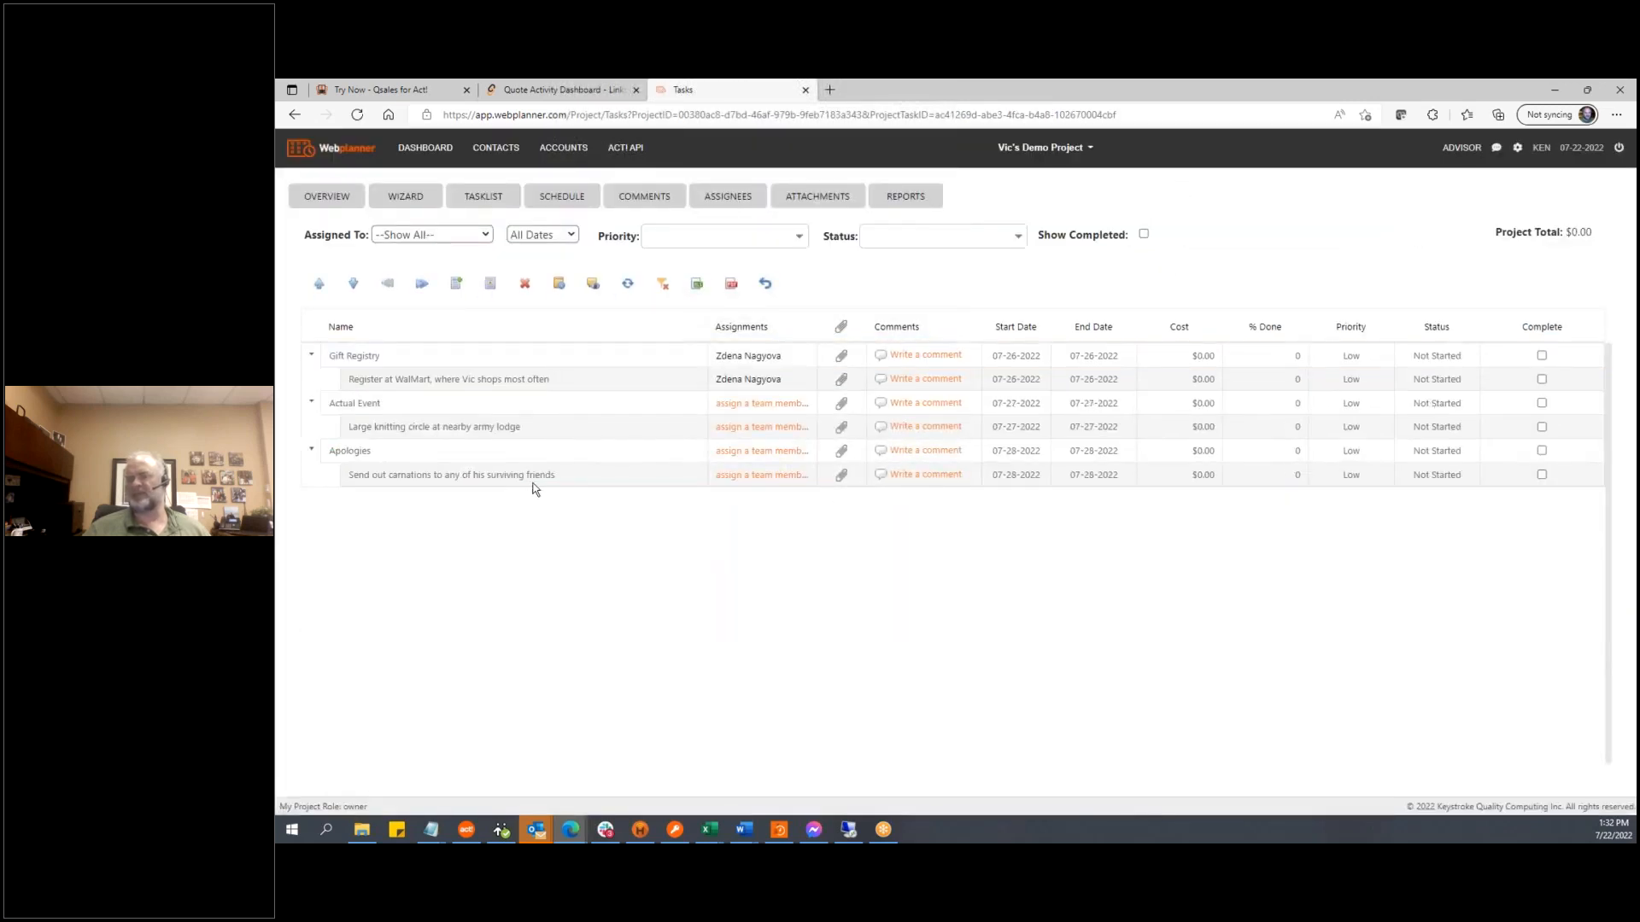
Mark the Gift Registry, Actual Event and Apologies tasks as complete together with their sub-tasks
left_click(1542, 356)
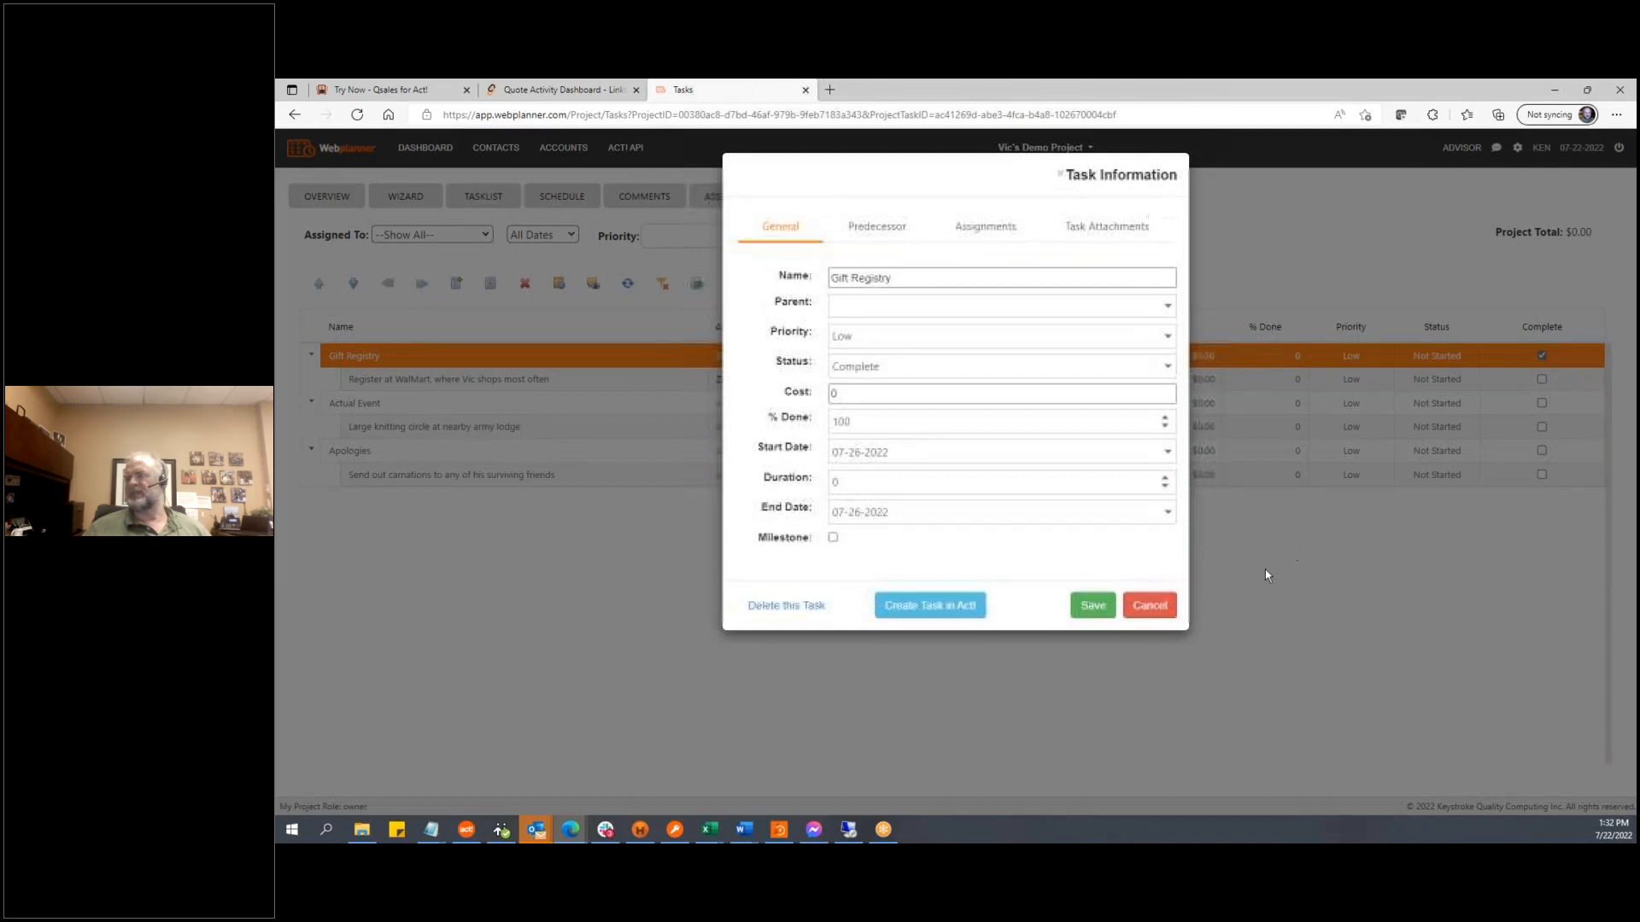
left_click(1086, 607)
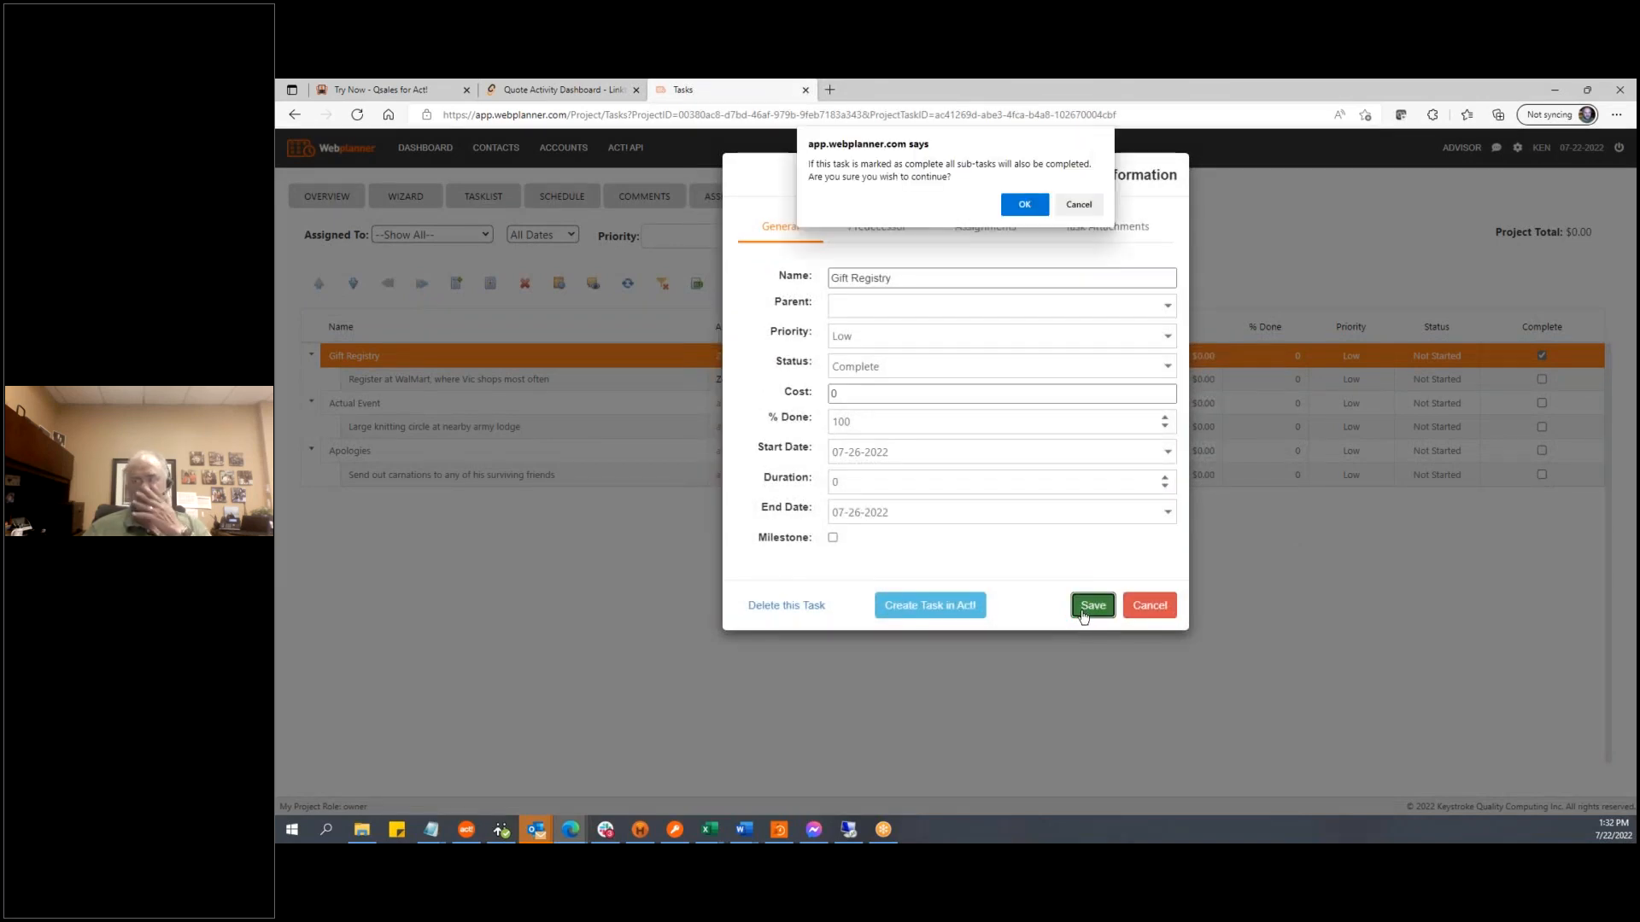
left_click(1024, 205)
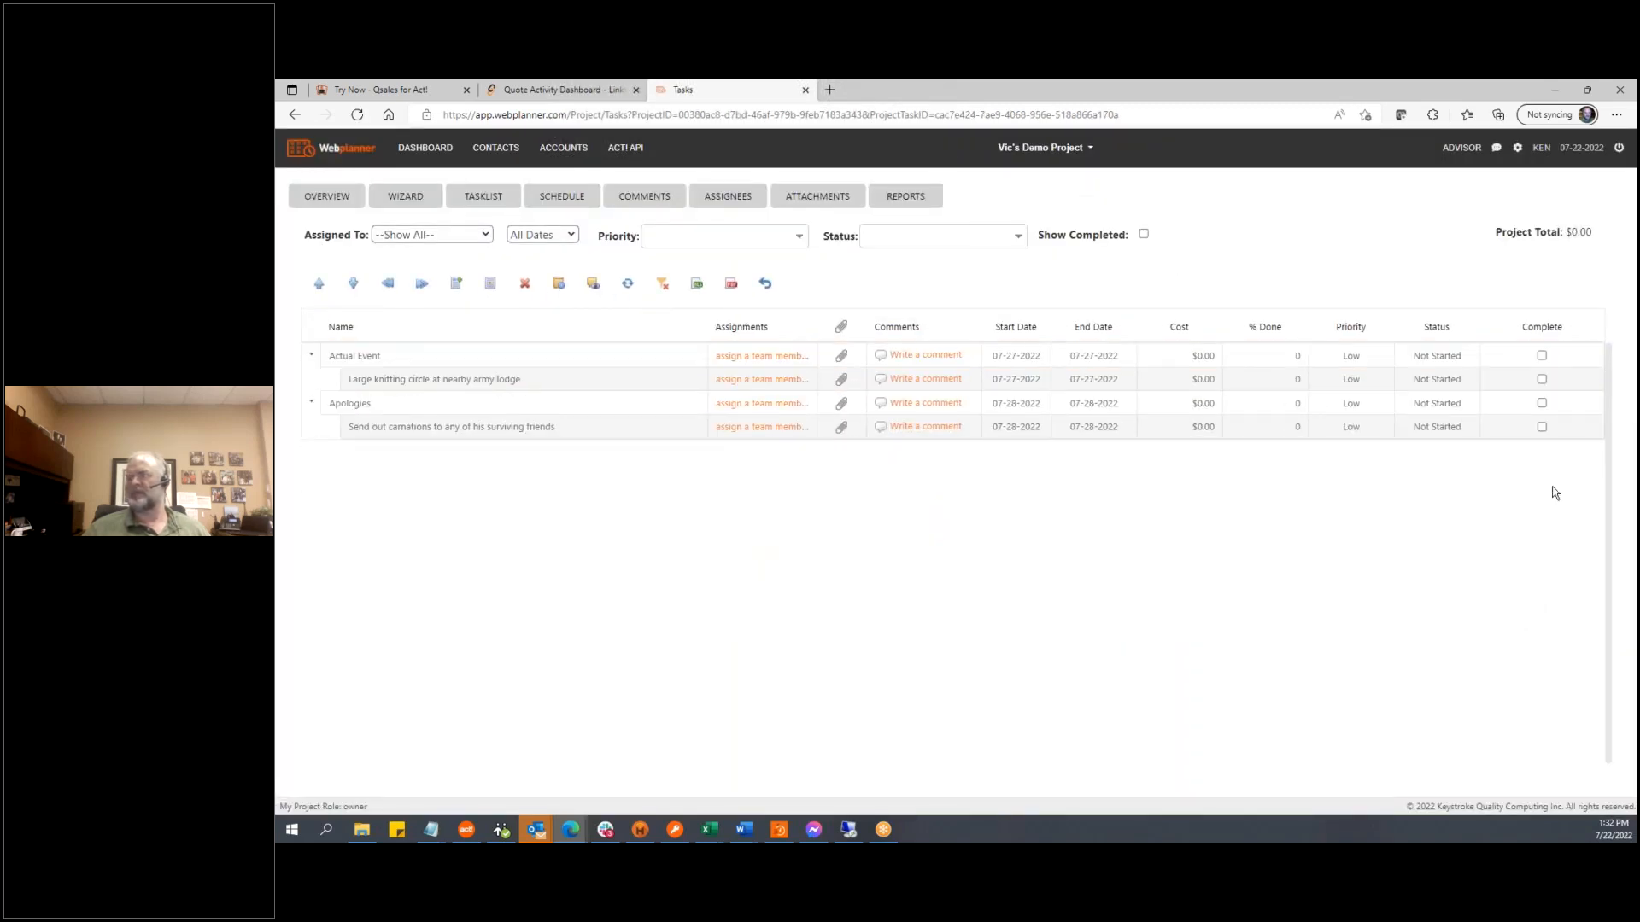
left_click(1542, 355)
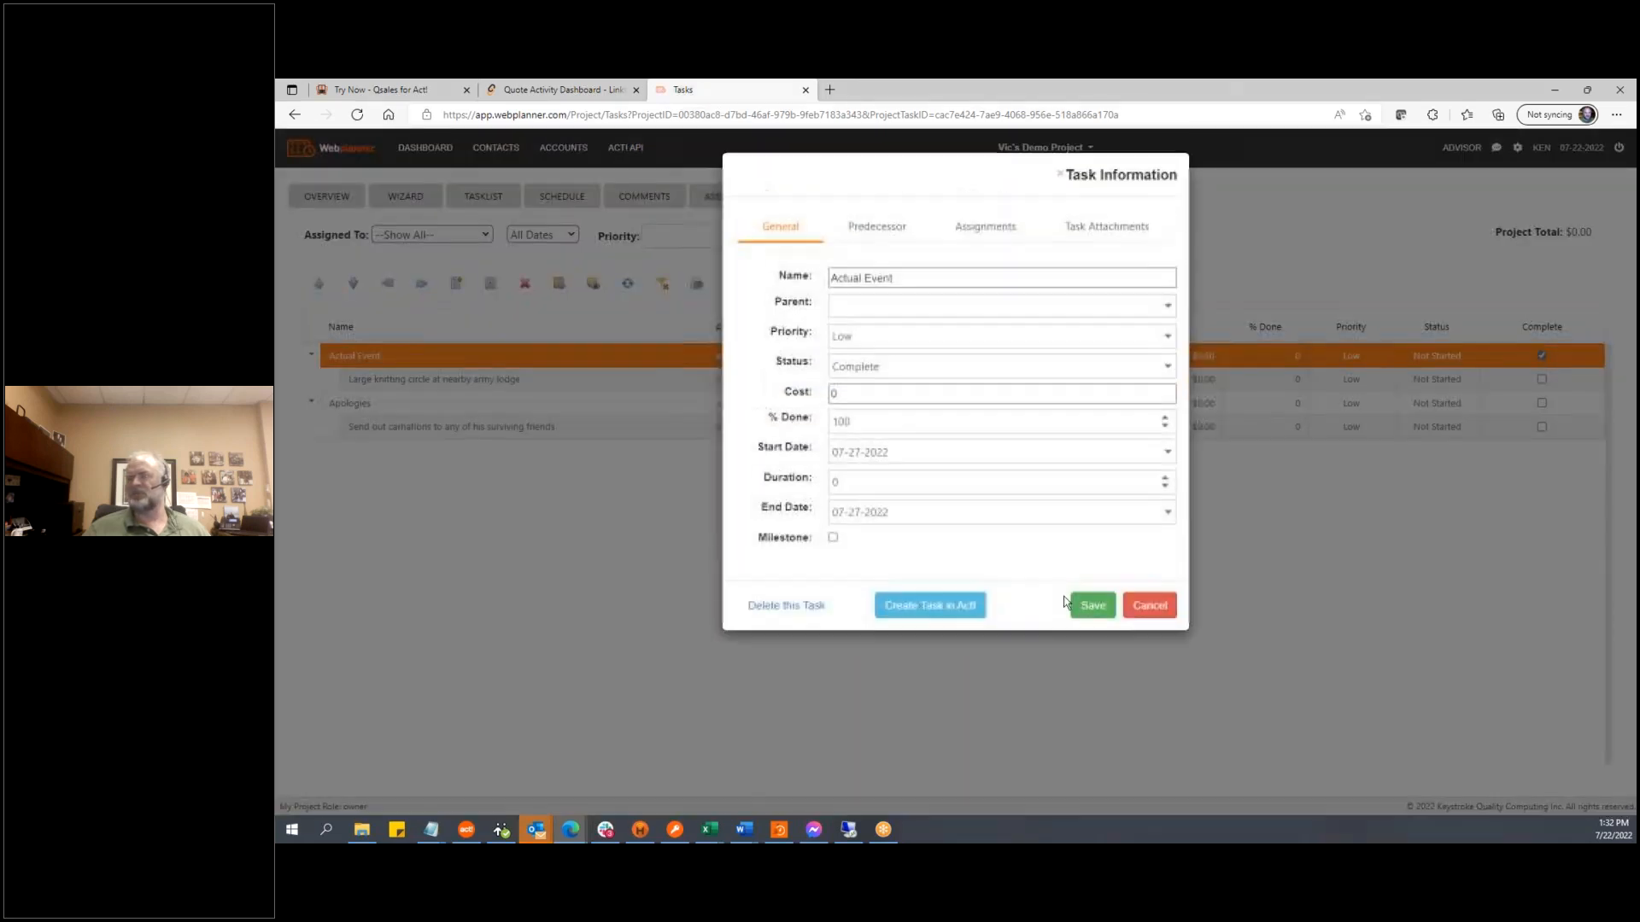
left_click(1091, 605)
left_click(1024, 205)
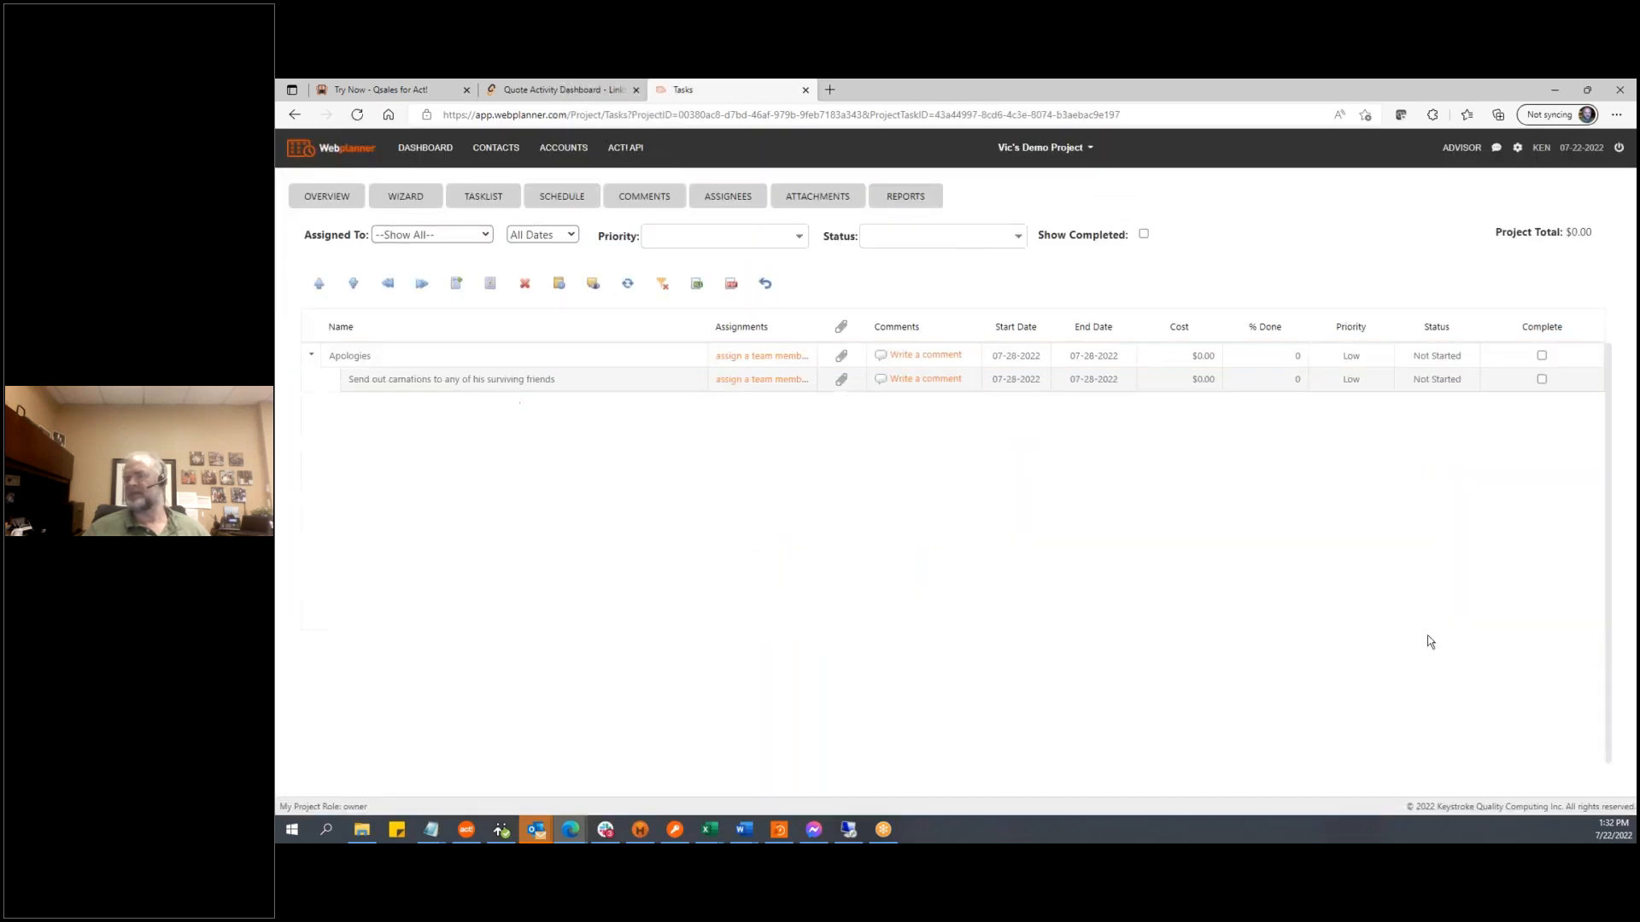
left_click(1542, 356)
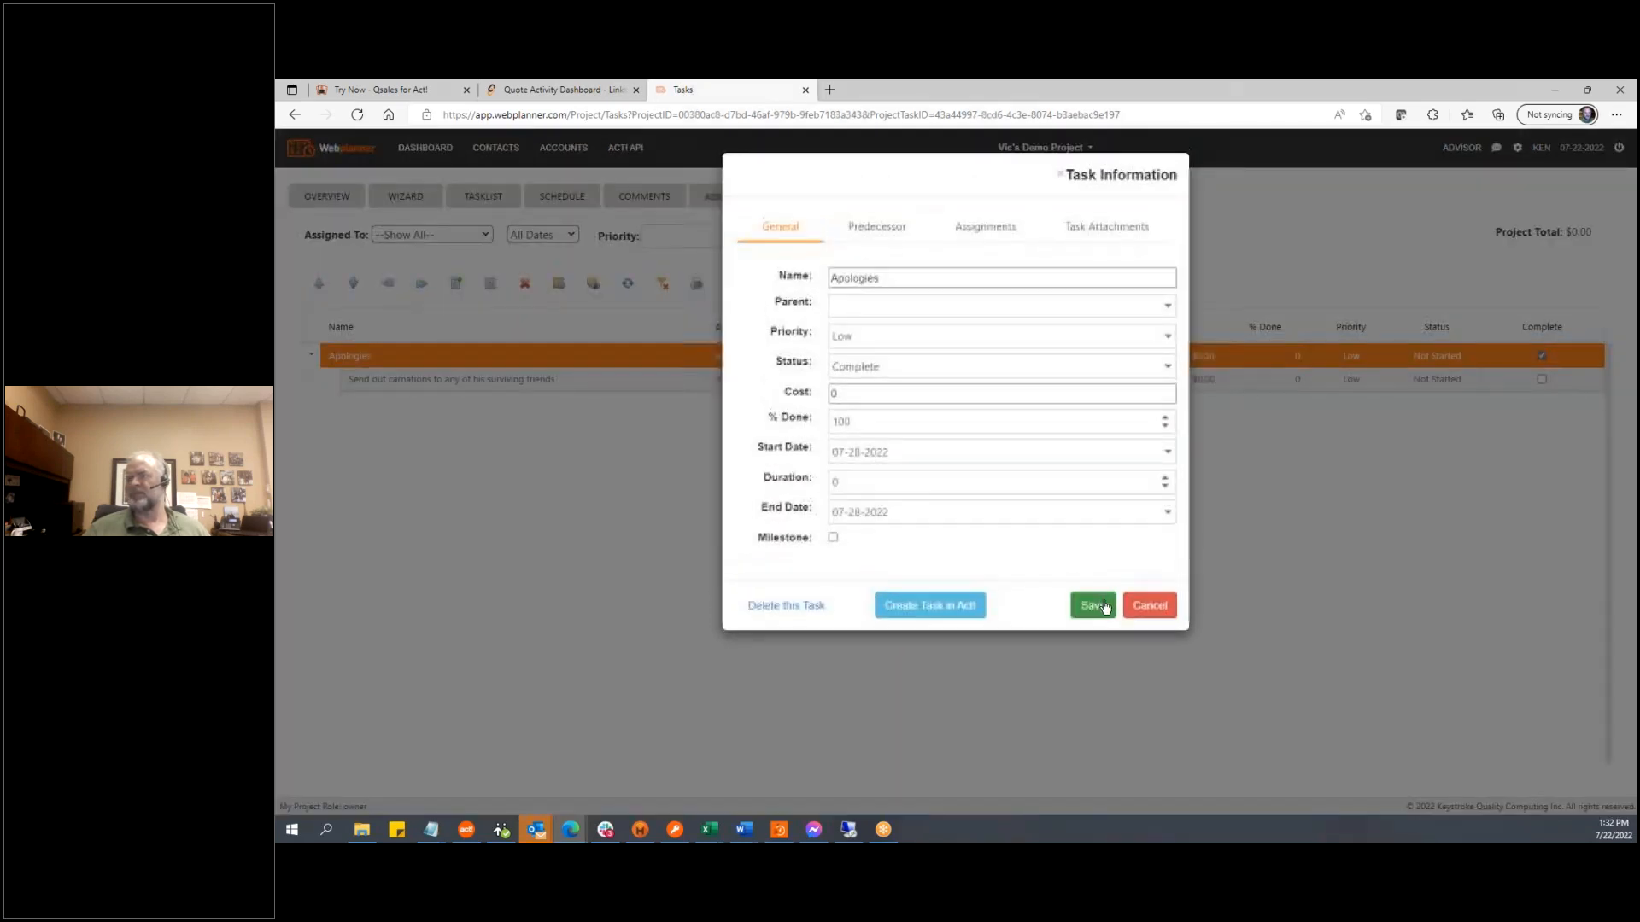
left_click(1104, 607)
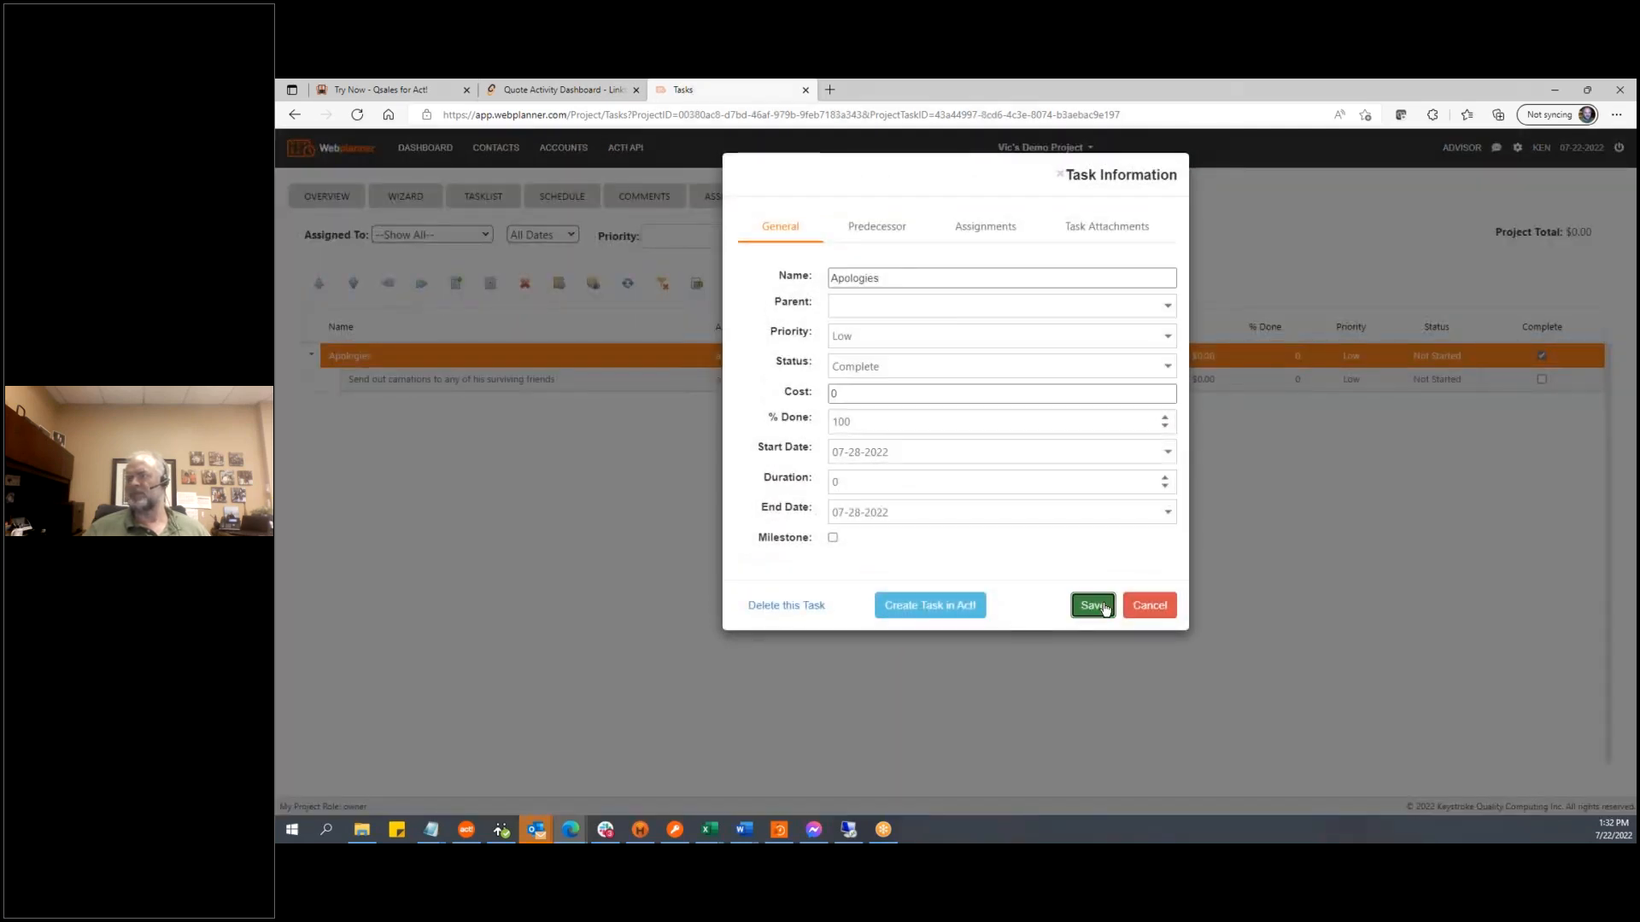
left_click(1025, 207)
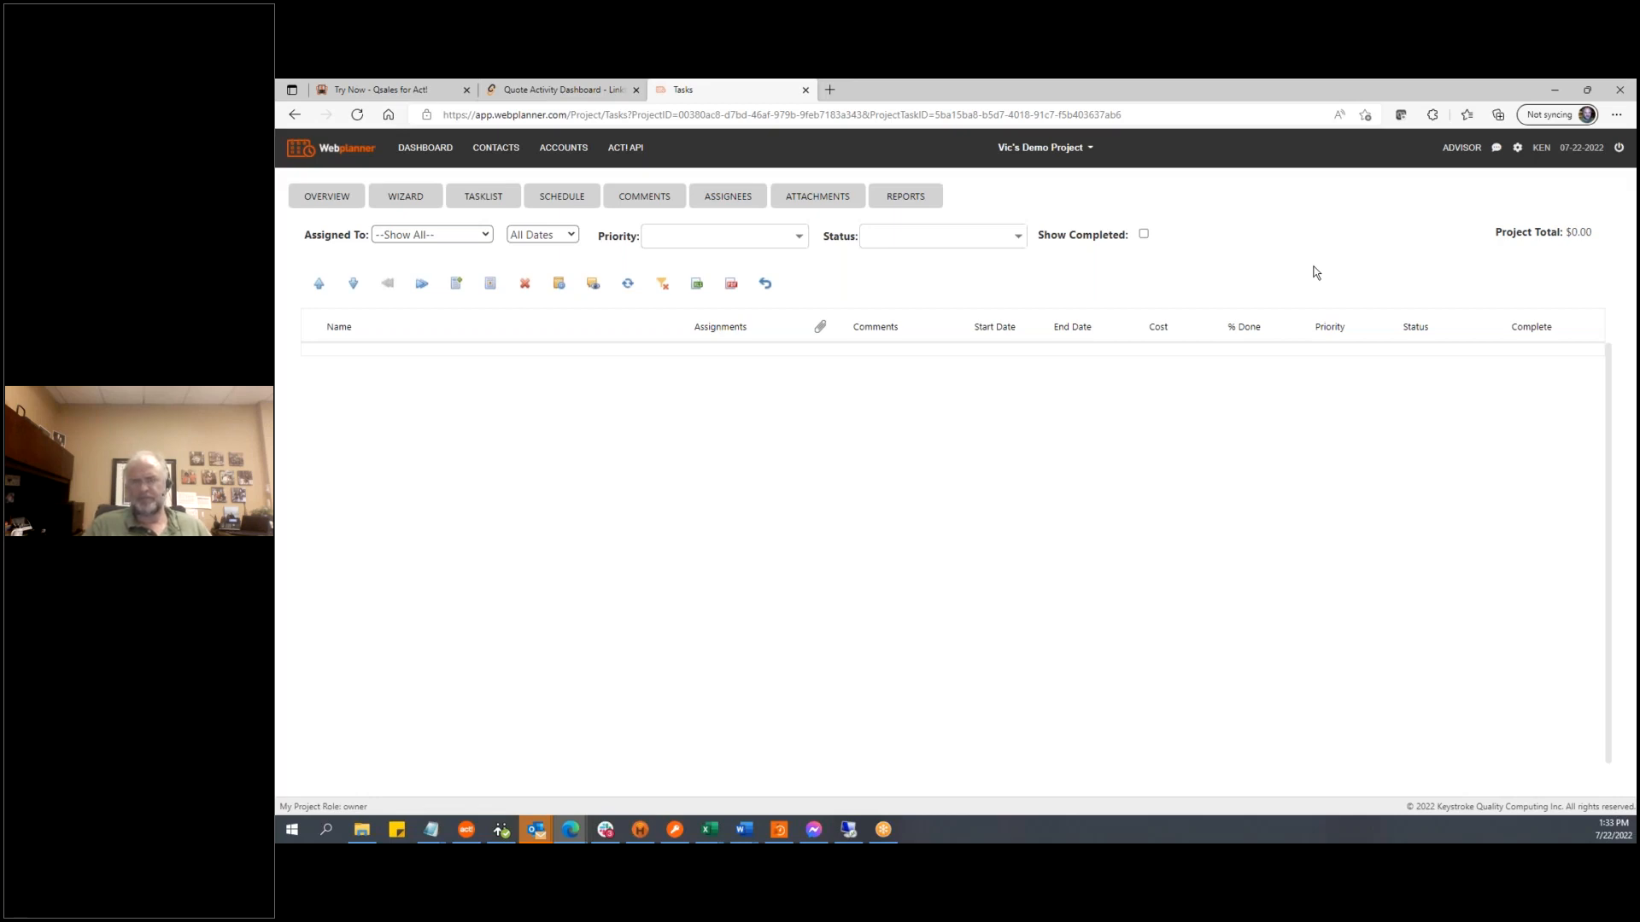
Browse the personal and Webplanner project templates from the dashboard, and return to the dashboard
left_click(401, 148)
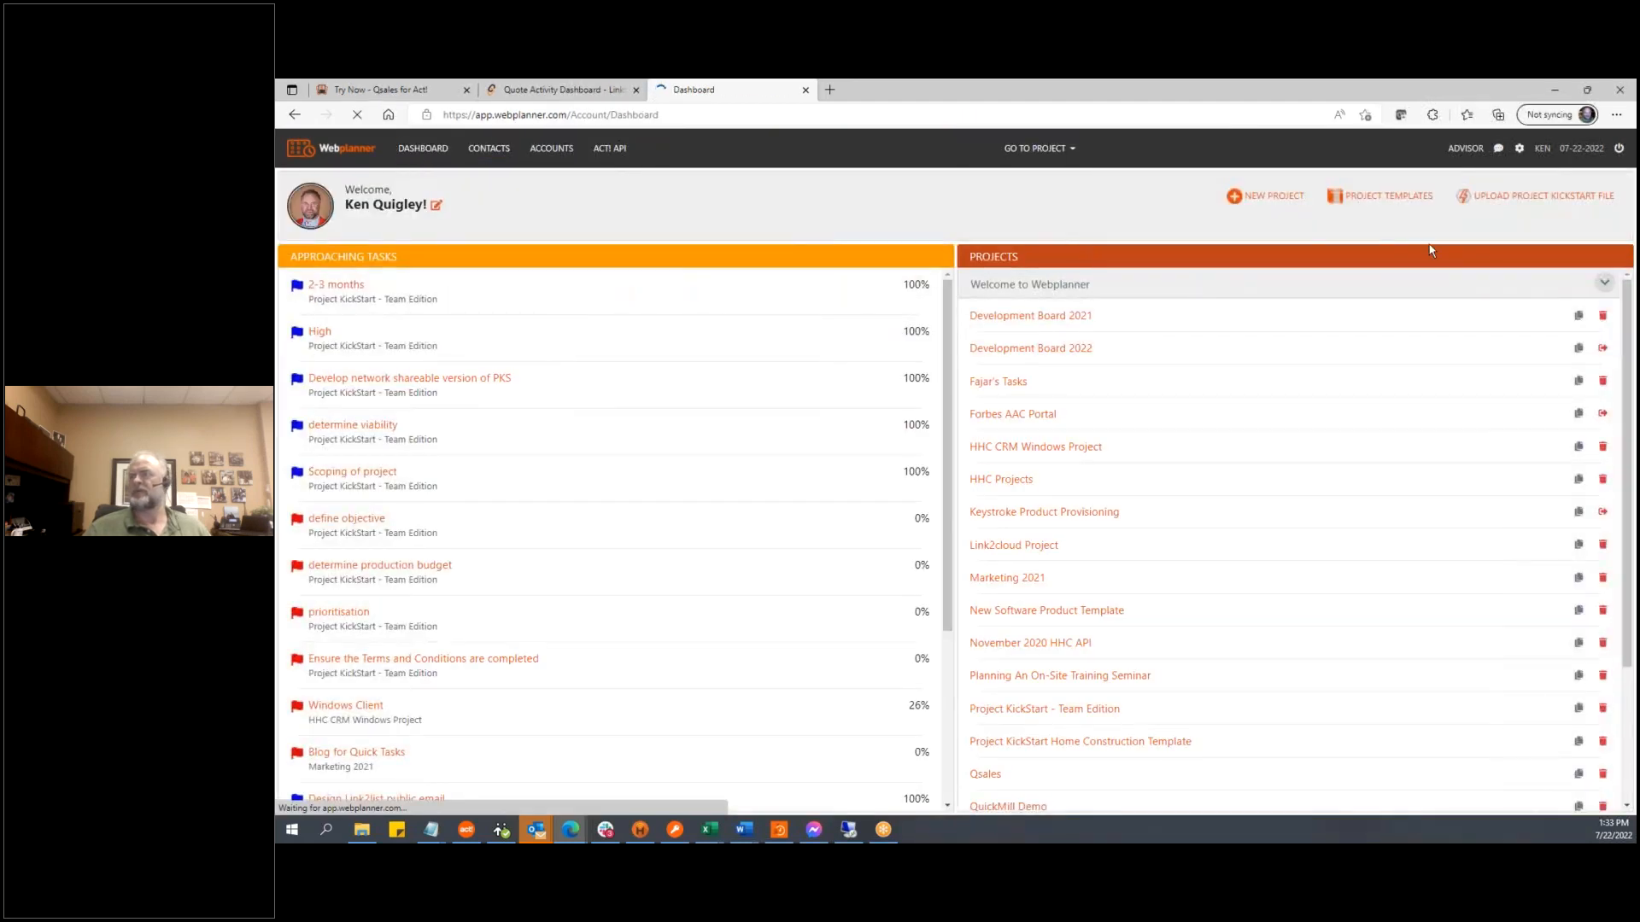
left_click(1409, 197)
scroll(403, 523, "down", 1)
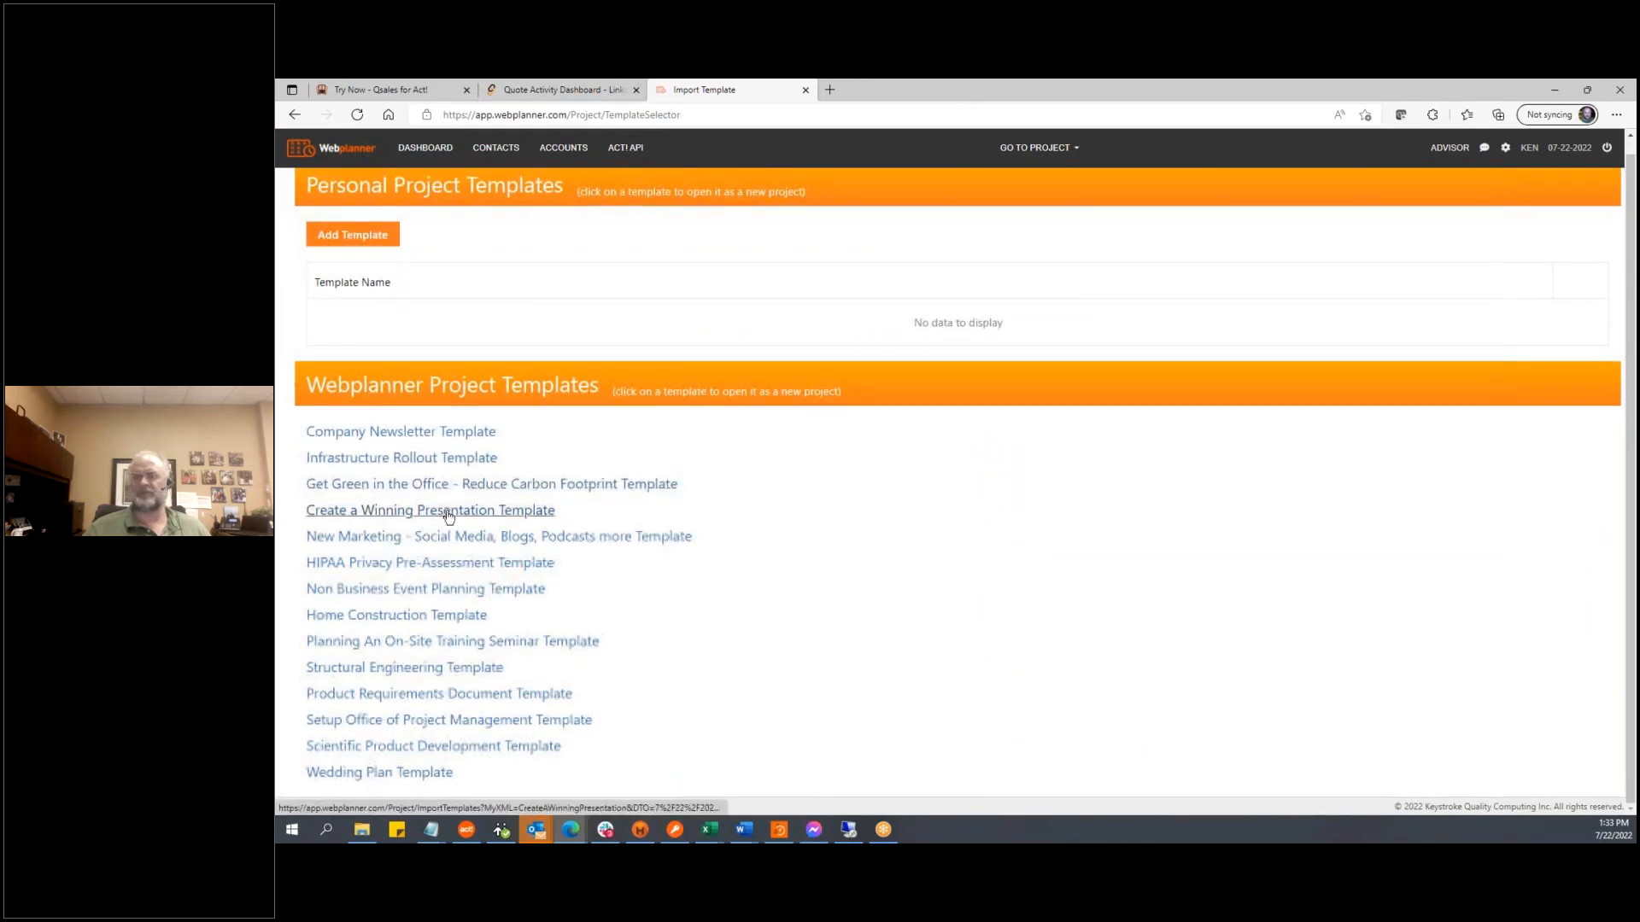
scroll(449, 636, "up", 1)
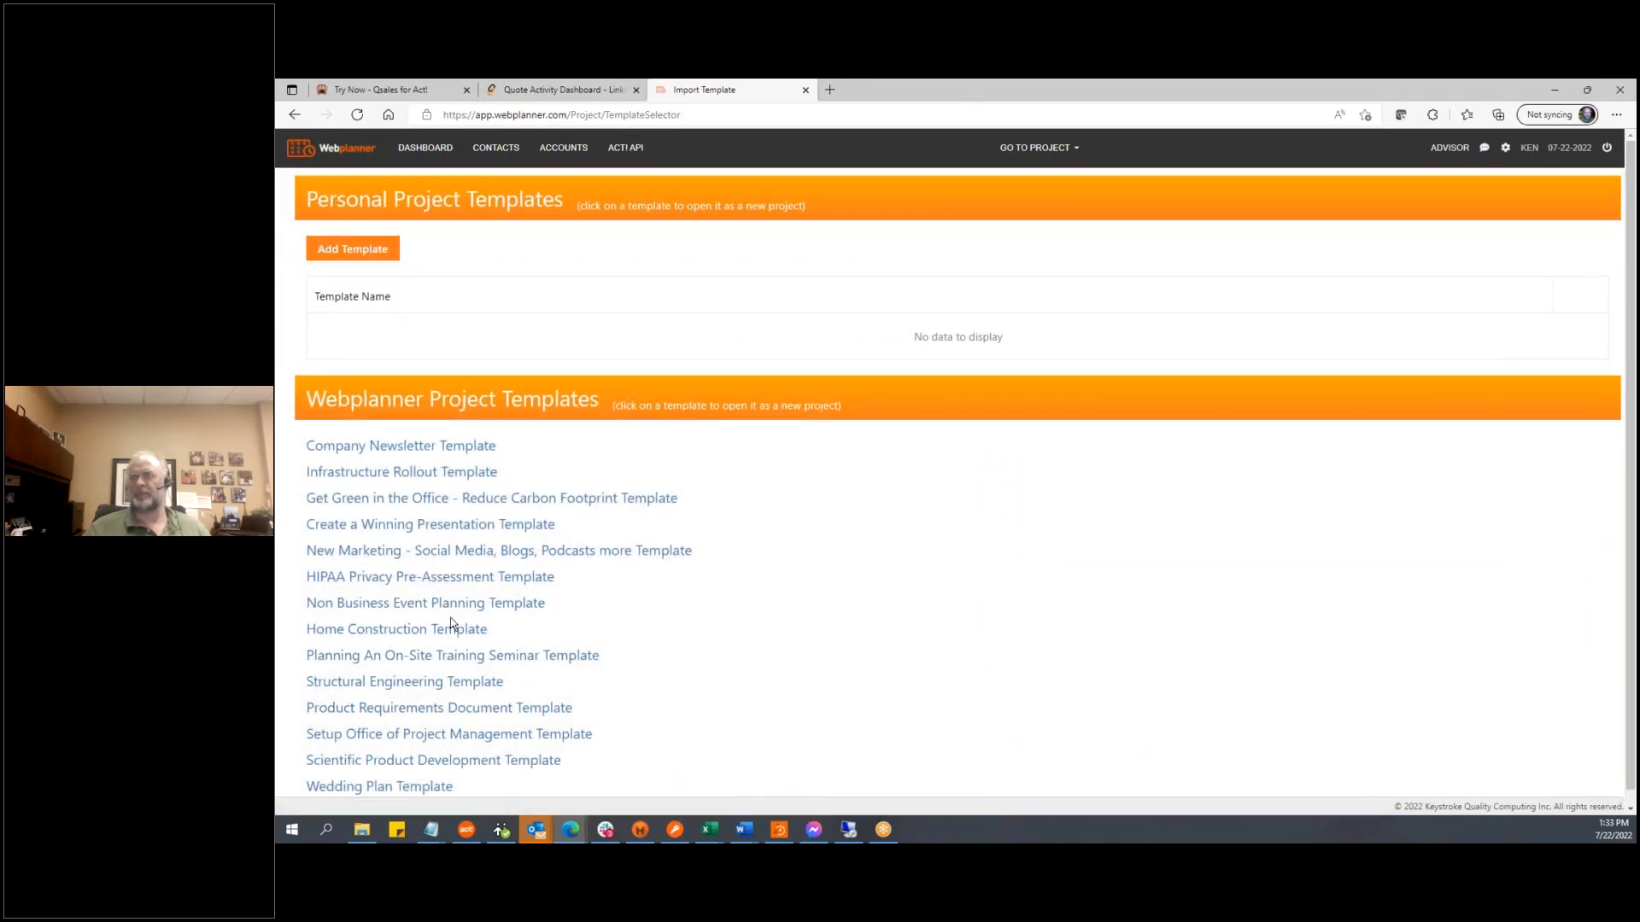
left_click(429, 149)
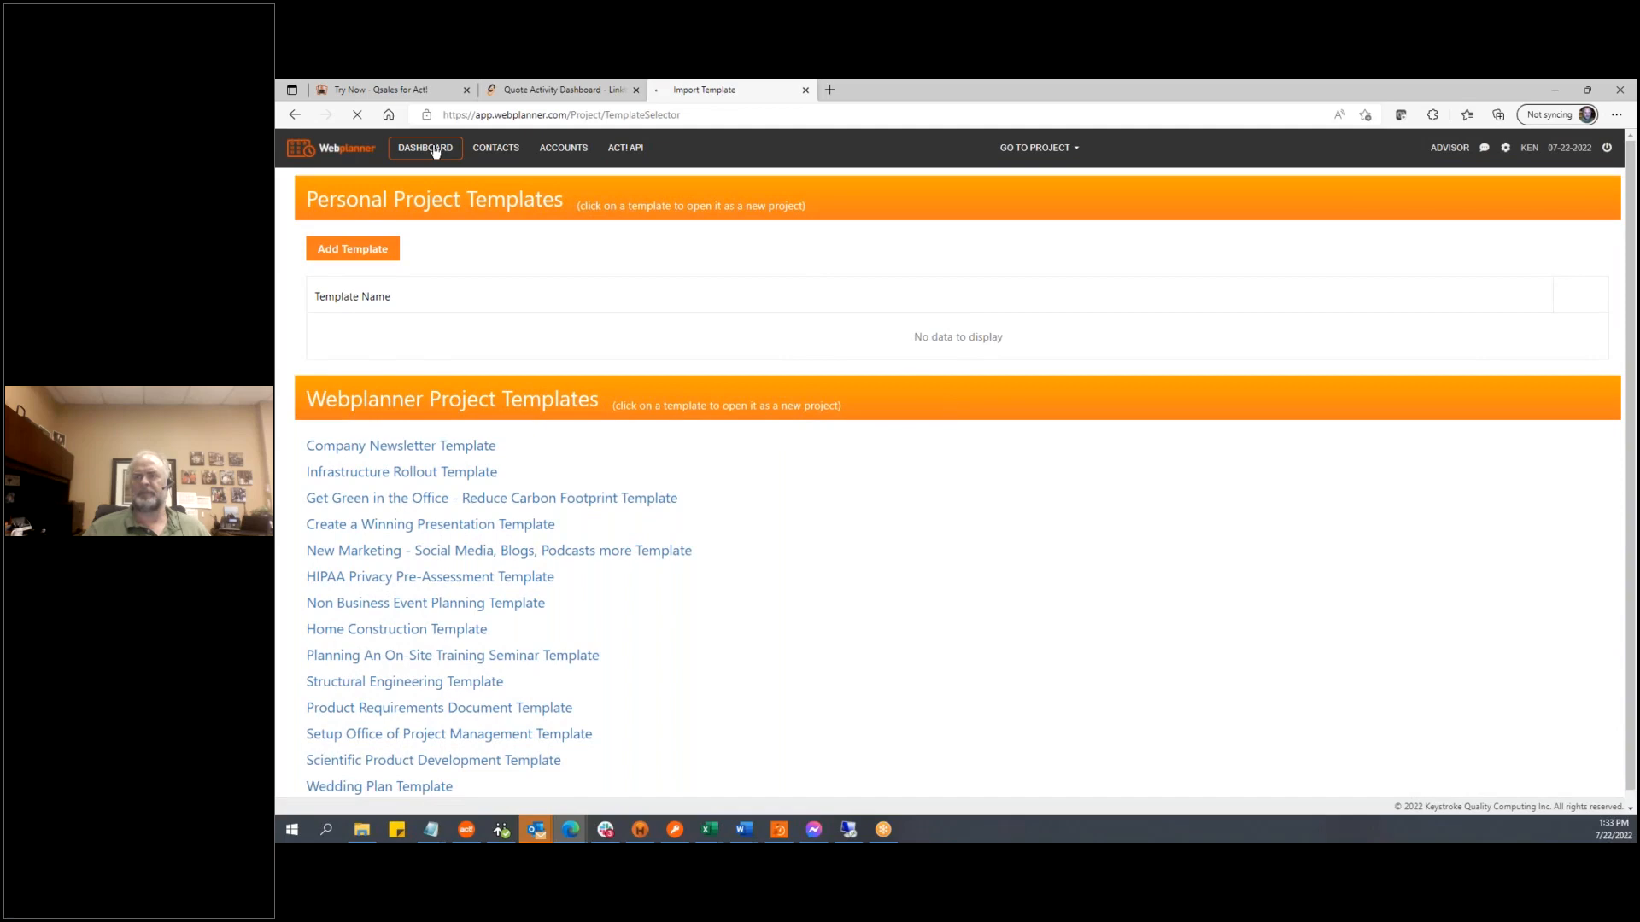